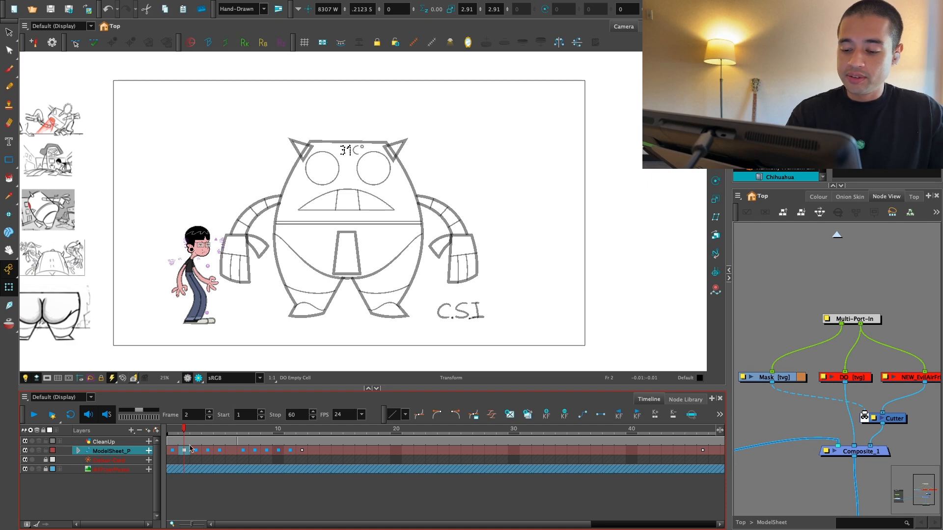
# Step: Examine the frame 1 artwork up close in the rendered view and switch back to the working preview
pyautogui.click(173, 432)
pyautogui.scroll(5, 269, 320)
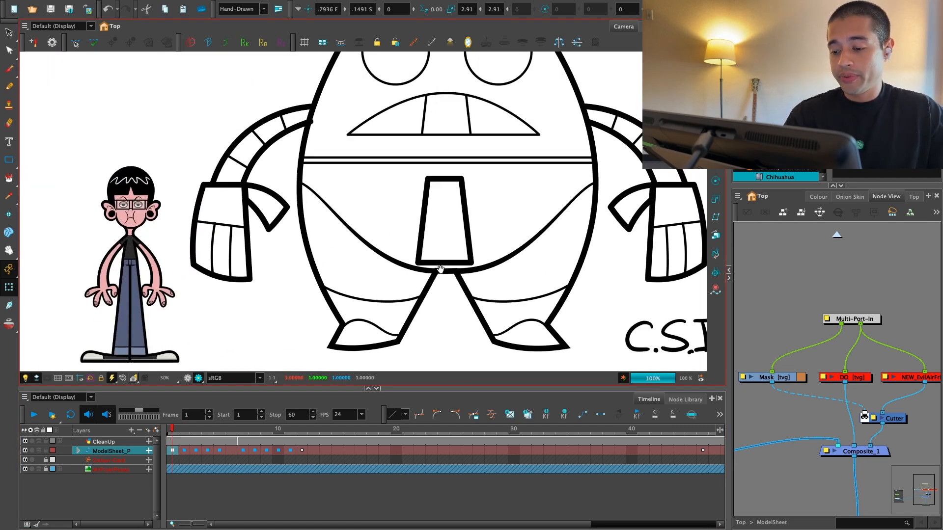
pyautogui.scroll(2, 441, 269)
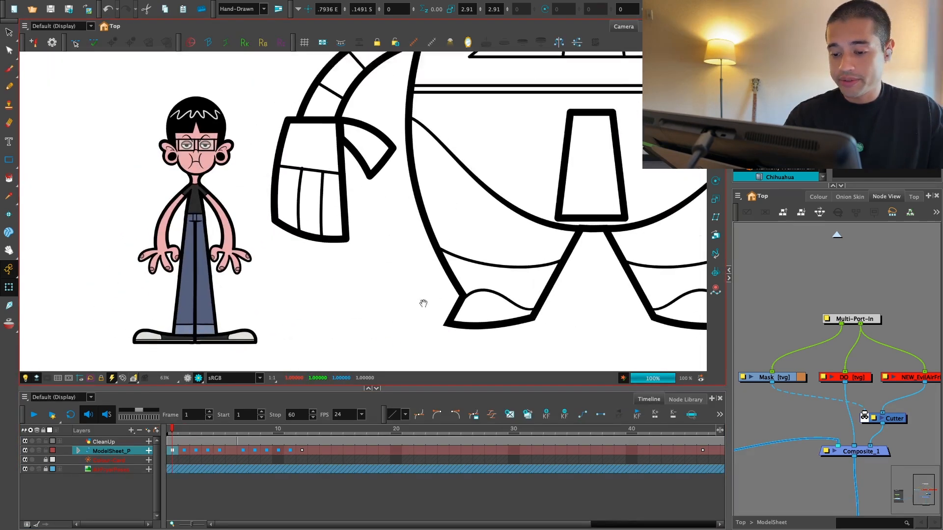
pyautogui.scroll(-4, 407, 330)
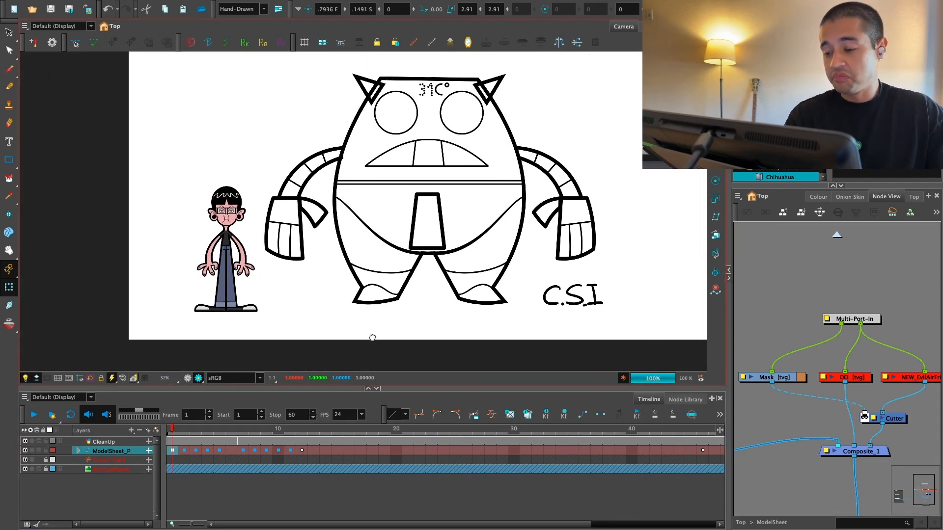
pyautogui.scroll(-1, 373, 338)
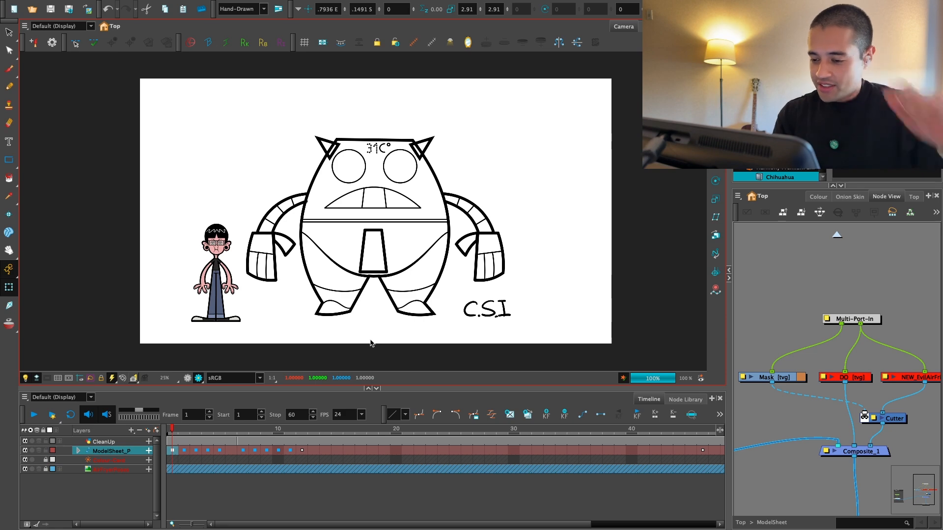
pyautogui.click(190, 378)
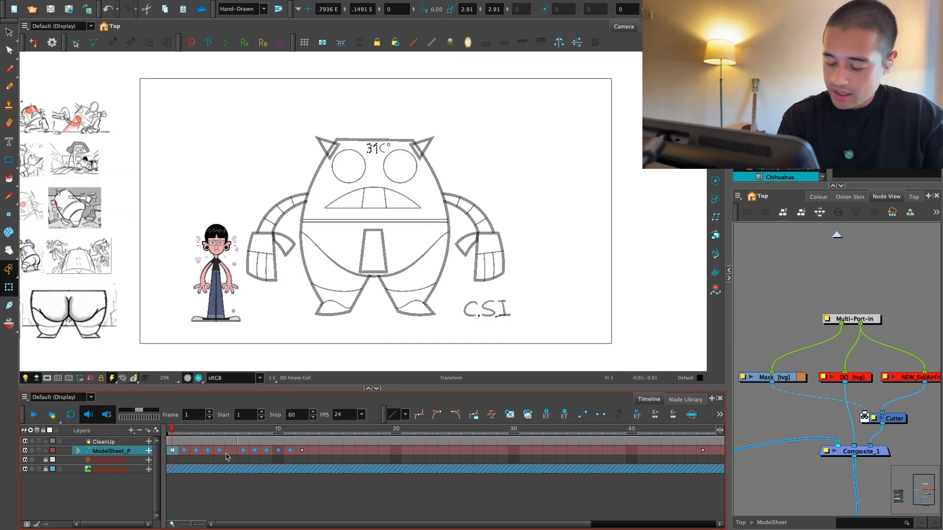
# Step: Unlock the NEW_EvilAirFrier reference image node in the ModelSheet group
pyautogui.scroll(2, 884, 376)
pyautogui.click(899, 389)
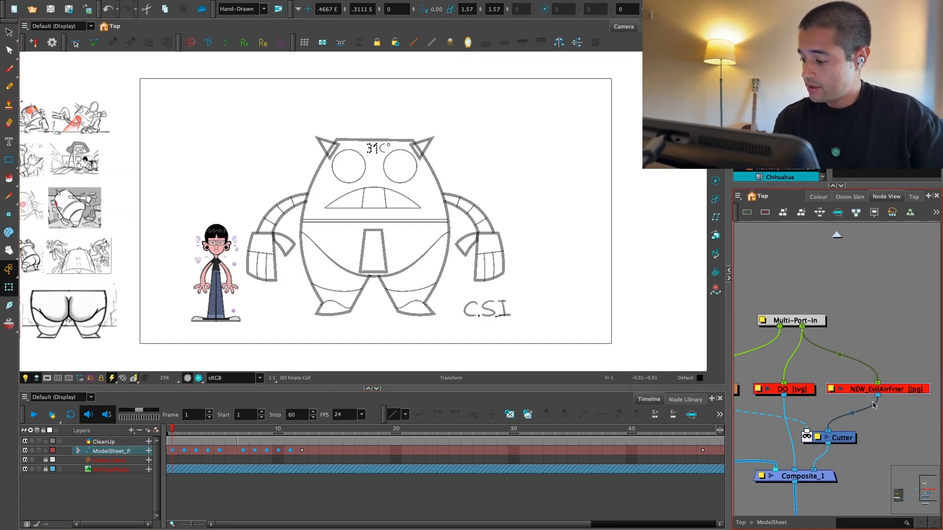
pyautogui.press('d')
pyautogui.scroll(2, 441, 266)
pyautogui.moveTo(442, 265); pyautogui.dragTo(409, 298)
# Step: Move to frame 2 and widen the Node View to make room for the Ramon V01 nodes
pyautogui.click(183, 451)
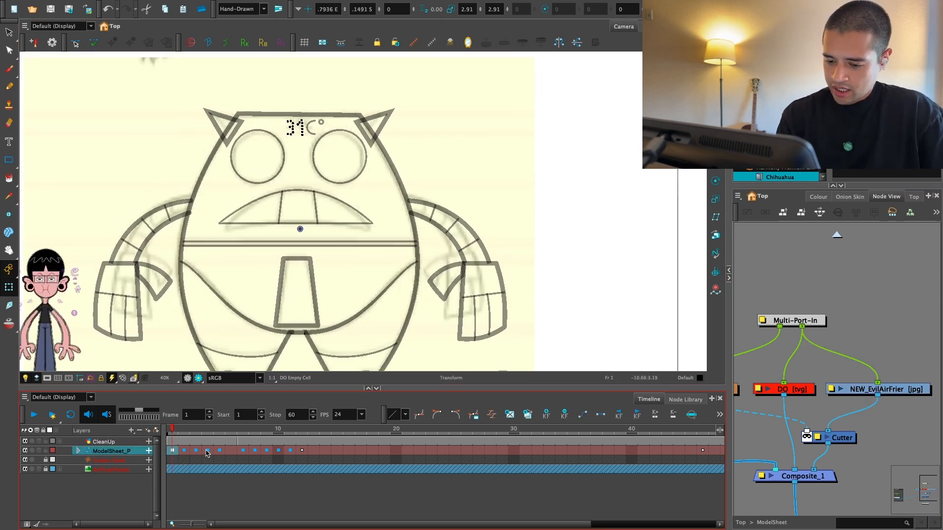
pyautogui.press('.')
pyautogui.scroll(-2, 805, 368)
pyautogui.moveTo(756, 366); pyautogui.dragTo(838, 355)
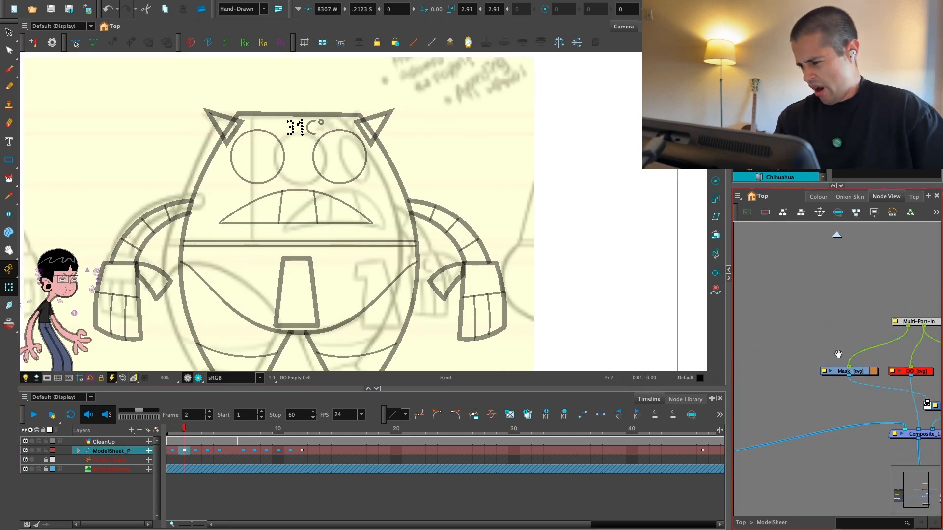
pyautogui.scroll(-2, 829, 368)
pyautogui.moveTo(757, 383); pyautogui.dragTo(813, 368)
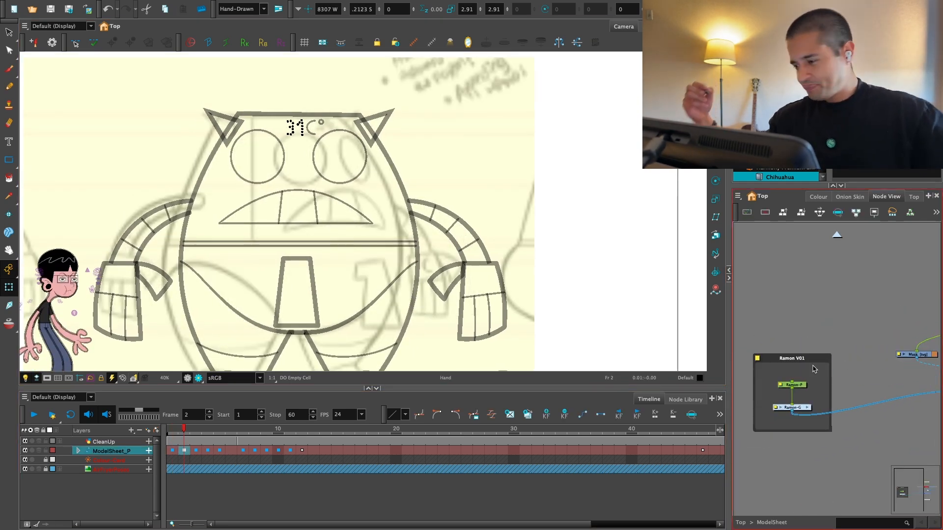
pyautogui.moveTo(717, 317); pyautogui.dragTo(626, 317)
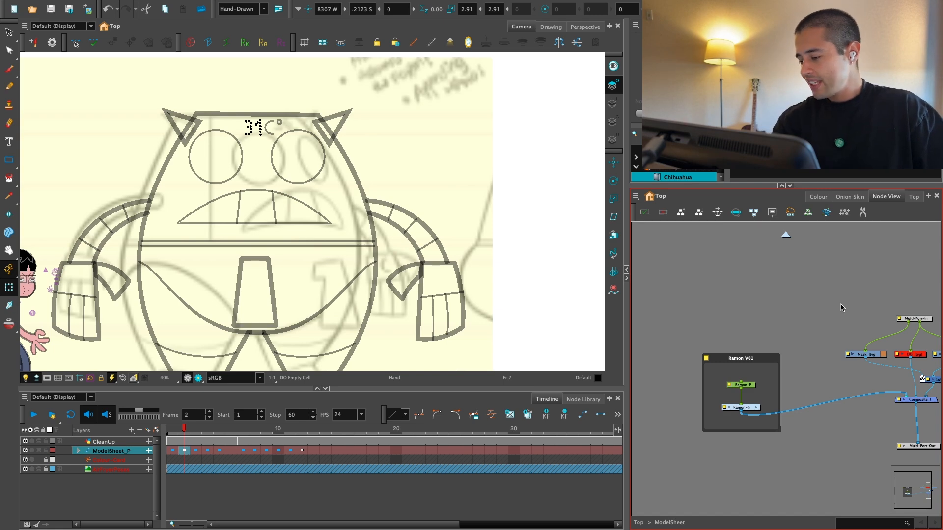
# Step: Inspect the Ramon V01 nodes on frame 1, including the contents of the Ramon-G group, and return to ModelSheet
pyautogui.moveTo(756, 364); pyautogui.dragTo(751, 330)
pyautogui.scroll(3, 792, 323)
pyautogui.scroll(-2, 516, 326)
pyautogui.moveTo(515, 326); pyautogui.dragTo(535, 298)
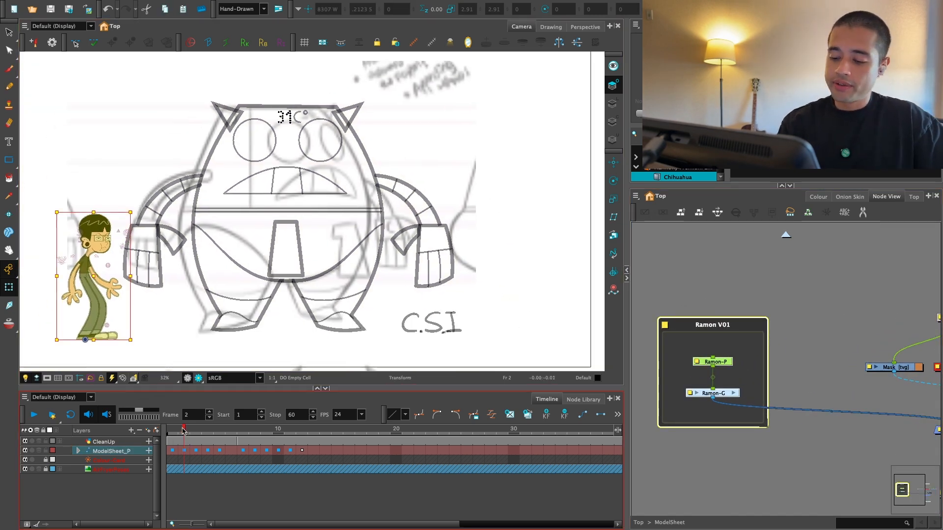
pyautogui.moveTo(184, 431); pyautogui.dragTo(172, 431)
pyautogui.scroll(3, 707, 314)
pyautogui.moveTo(734, 309); pyautogui.dragTo(743, 302)
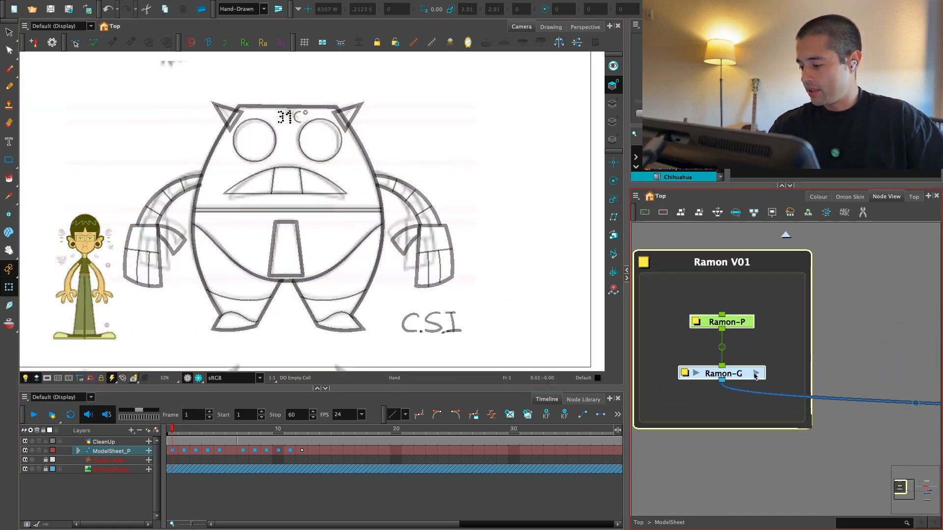
pyautogui.click(757, 373)
pyautogui.moveTo(766, 372); pyautogui.dragTo(810, 362)
pyautogui.scroll(-1, 811, 361)
pyautogui.click(787, 235)
# Step: Disconnect the Ramon-G group from Composite_1 to take the character out of the view
pyautogui.scroll(-3, 884, 270)
pyautogui.moveTo(883, 270); pyautogui.dragTo(758, 272)
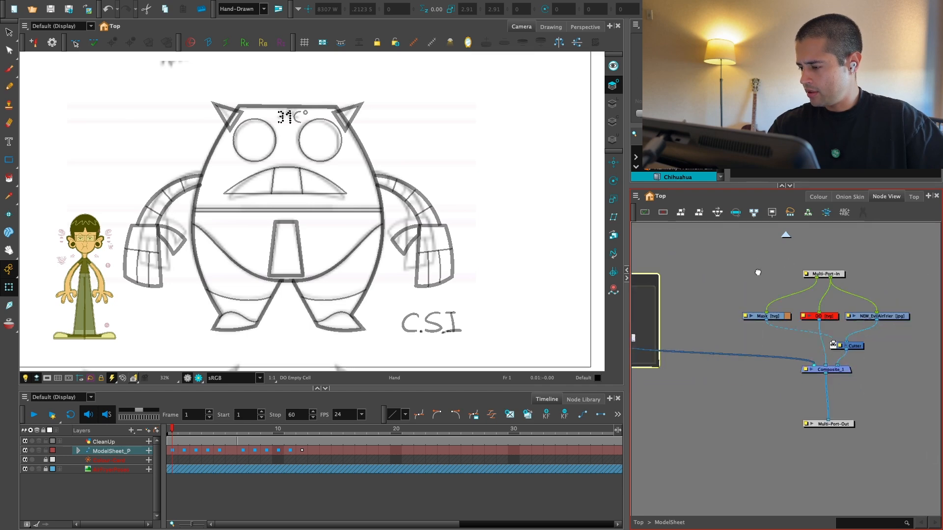
pyautogui.scroll(1, 824, 334)
pyautogui.moveTo(823, 335); pyautogui.dragTo(781, 364)
pyautogui.scroll(-2, 756, 375)
pyautogui.scroll(2, 786, 383)
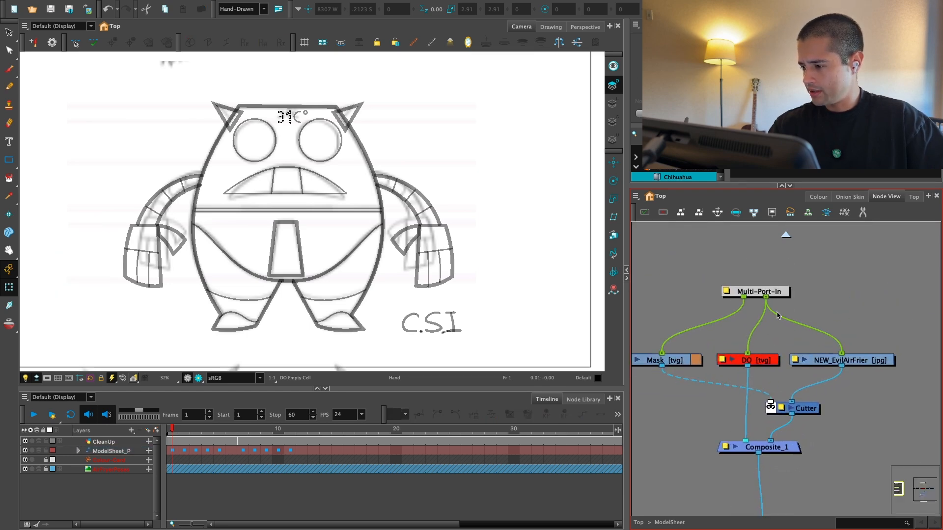
# Step: Review the scene palettes and select the AirFryer_Colors palette
pyautogui.click(818, 197)
pyautogui.click(690, 246)
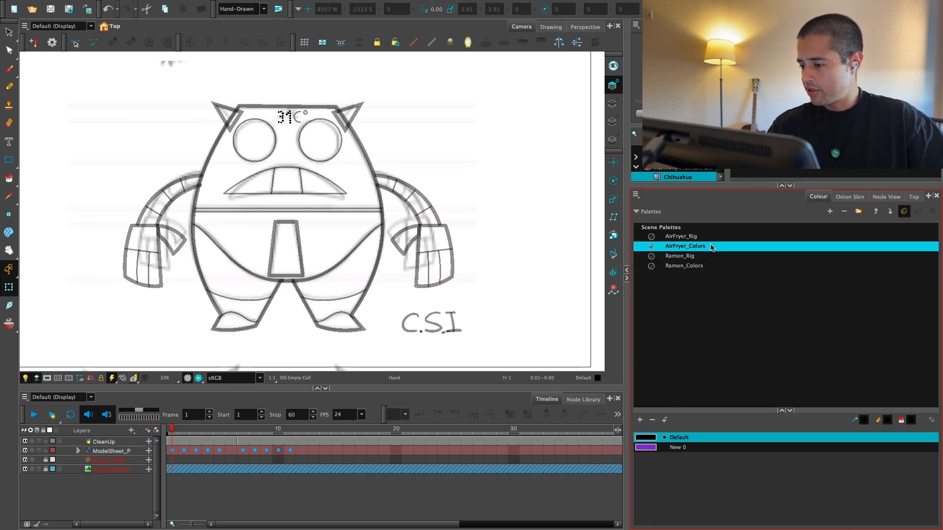
pyautogui.click(713, 256)
pyautogui.click(718, 246)
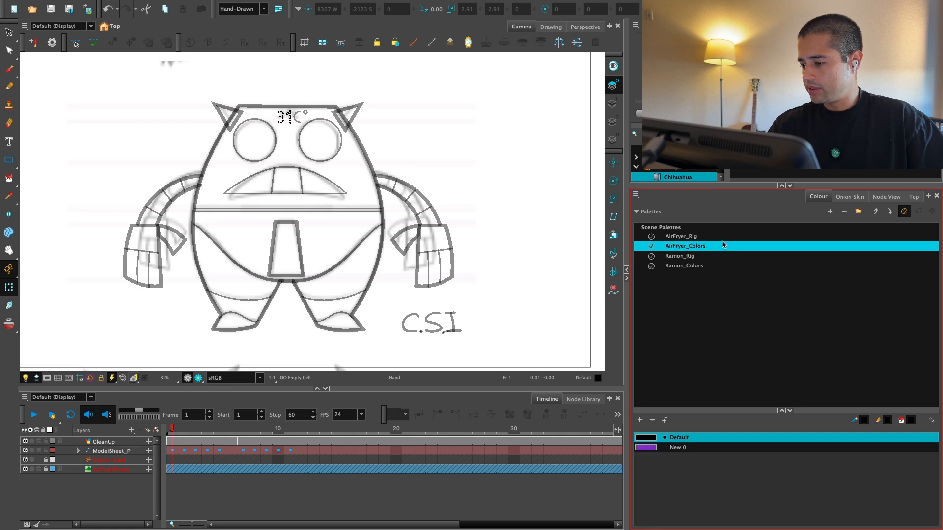
# Step: Move Composite_1 and Multi-Port-Out lower in the ModelSheet network, offset from the reference nodes
pyautogui.click(885, 197)
pyautogui.moveTo(727, 286); pyautogui.dragTo(651, 324)
pyautogui.click(720, 384)
pyautogui.moveTo(720, 385); pyautogui.dragTo(788, 350)
pyautogui.scroll(2, 738, 358)
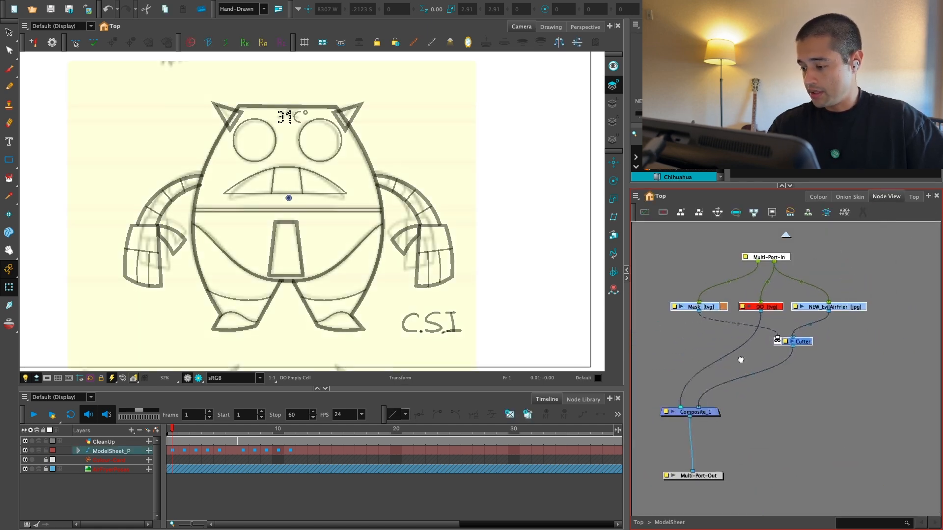
pyautogui.moveTo(660, 354); pyautogui.dragTo(734, 358)
pyautogui.click(734, 358)
# Step: Add a vector drawing layer named AirFryer and place its node beside the Mask node
pyautogui.press('super+r')
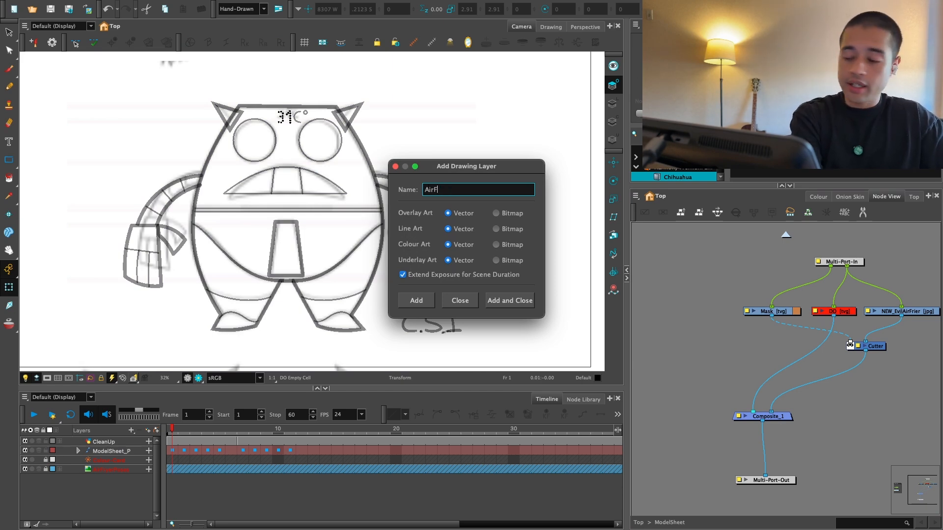
pyautogui.press('Return')
pyautogui.click(471, 301)
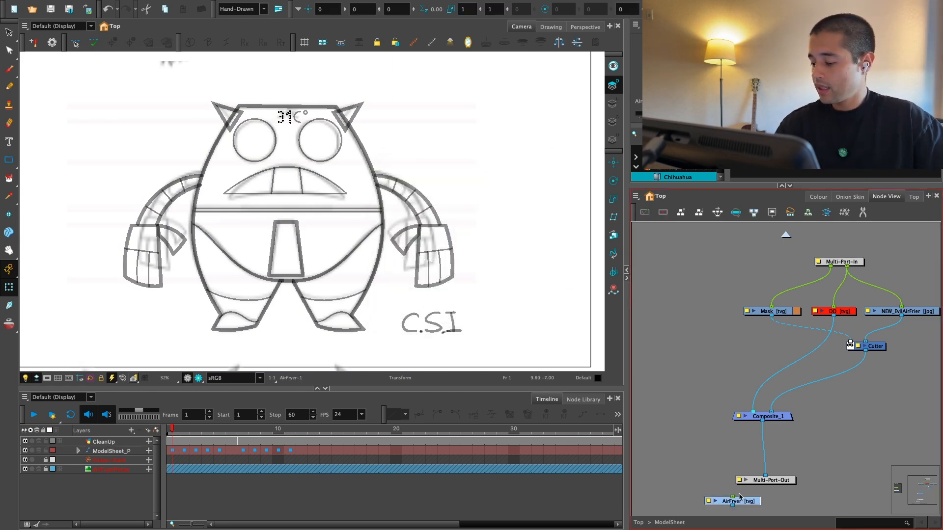
pyautogui.moveTo(746, 501); pyautogui.dragTo(702, 369)
# Step: Give the AirFryer drawing a parent peg, group the drawing as AirFryer-G, and tuck the group closer beneath the peg
pyautogui.press('super+p')
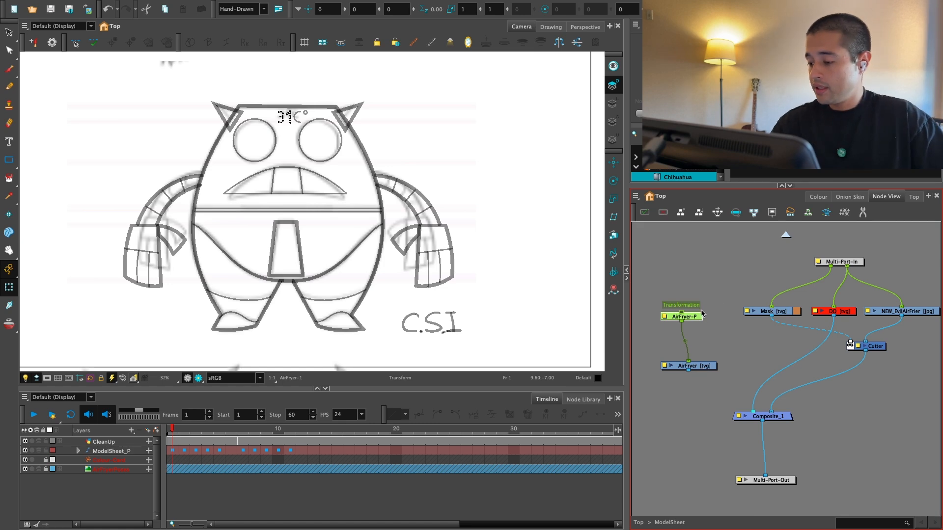
pyautogui.press('super+g')
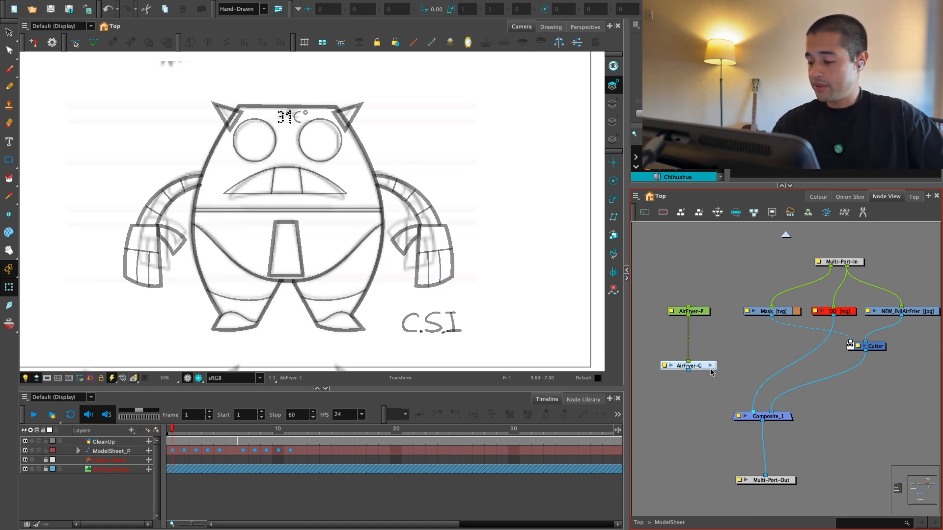
pyautogui.moveTo(709, 369); pyautogui.dragTo(708, 351)
# Step: Add a Composite node beneath AirFryer-G and connect its output to Composite_1
pyautogui.press('super+shift+c')
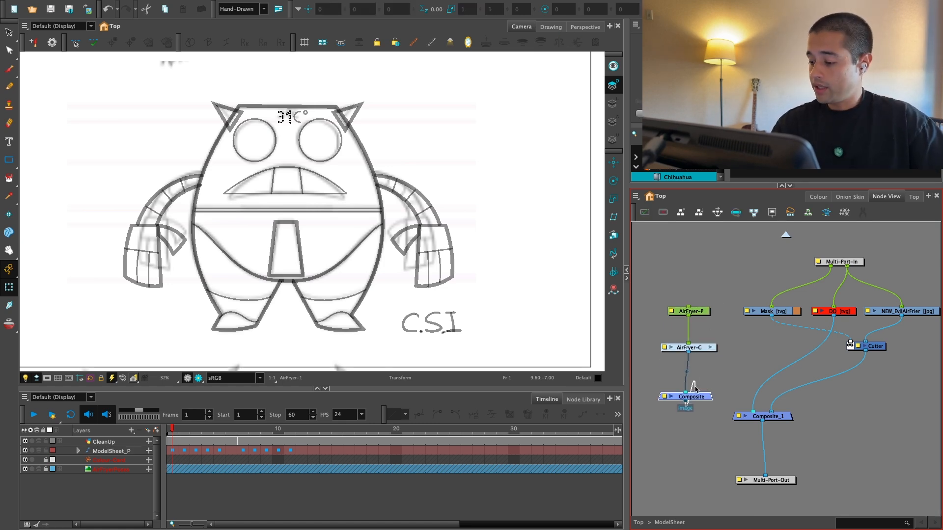
pyautogui.moveTo(691, 394); pyautogui.dragTo(694, 378)
pyautogui.moveTo(688, 385); pyautogui.dragTo(746, 414)
pyautogui.scroll(2, 720, 328)
pyautogui.moveTo(720, 328); pyautogui.dragTo(752, 370)
pyautogui.moveTo(756, 339); pyautogui.dragTo(702, 433)
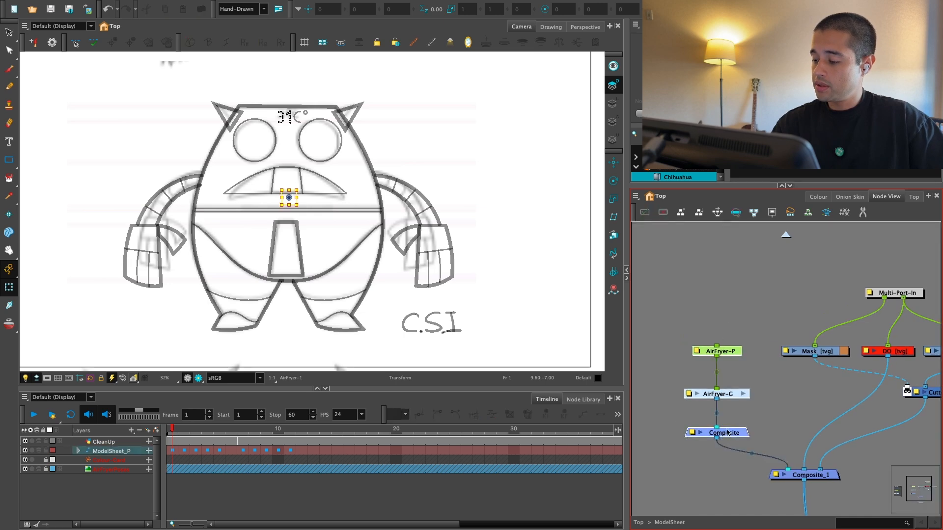
pyautogui.click(739, 344)
pyautogui.moveTo(714, 393); pyautogui.dragTo(772, 338)
# Step: Inside AirFryer-G, arrange the Composite between the AirFryer drawing and Multi-Port-Out
pyautogui.scroll(2, 738, 343)
pyautogui.click(744, 361)
pyautogui.scroll(-1, 793, 348)
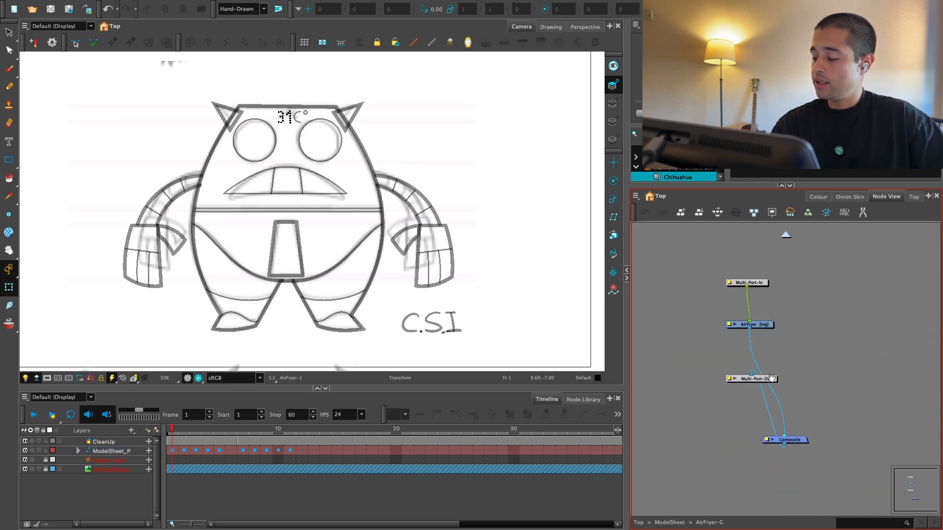
pyautogui.moveTo(765, 380); pyautogui.dragTo(781, 467)
pyautogui.moveTo(795, 441); pyautogui.dragTo(778, 421)
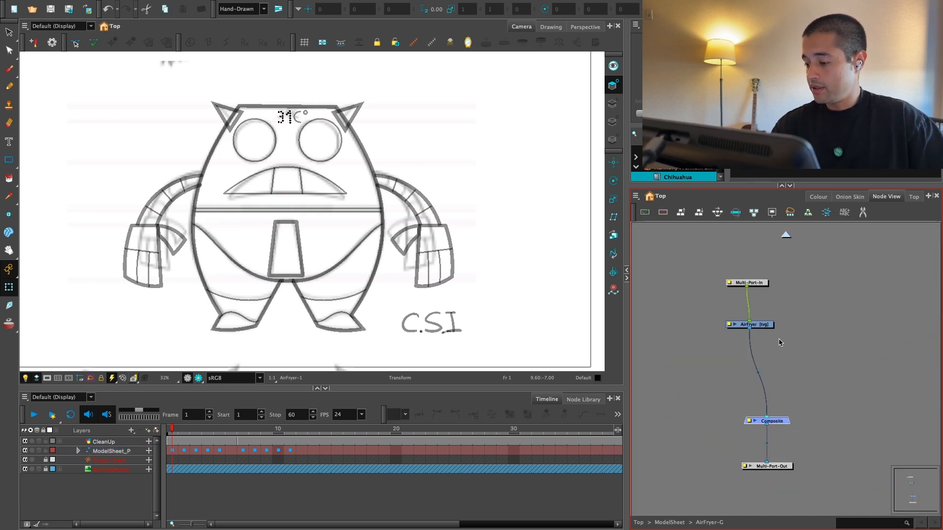
# Step: Pick the purple New 0 swatch from the AirFryer_Colors palette as the drawing colour
pyautogui.click(755, 327)
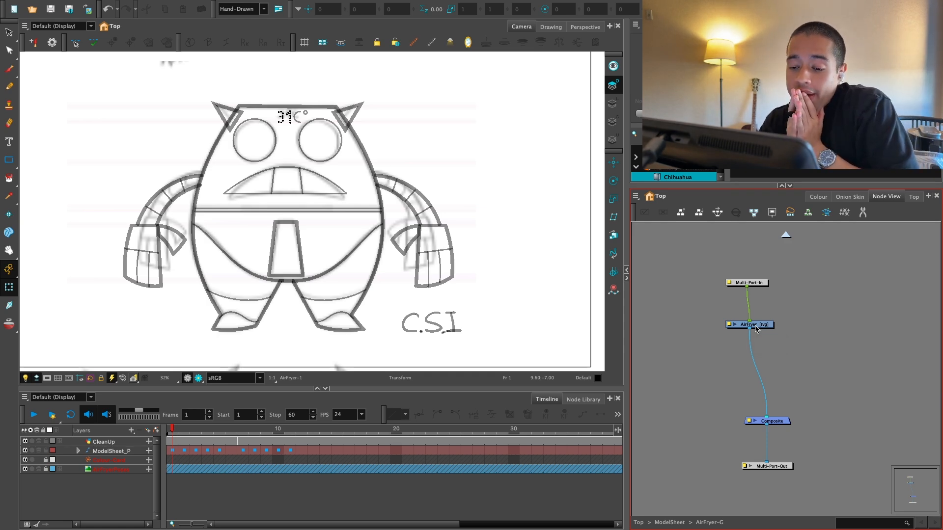
pyautogui.click(818, 197)
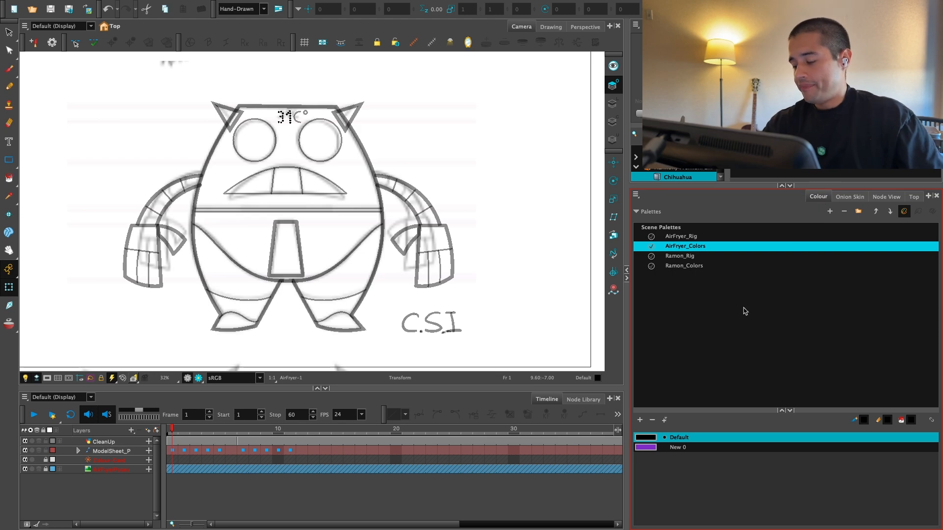
pyautogui.click(857, 197)
pyautogui.click(818, 196)
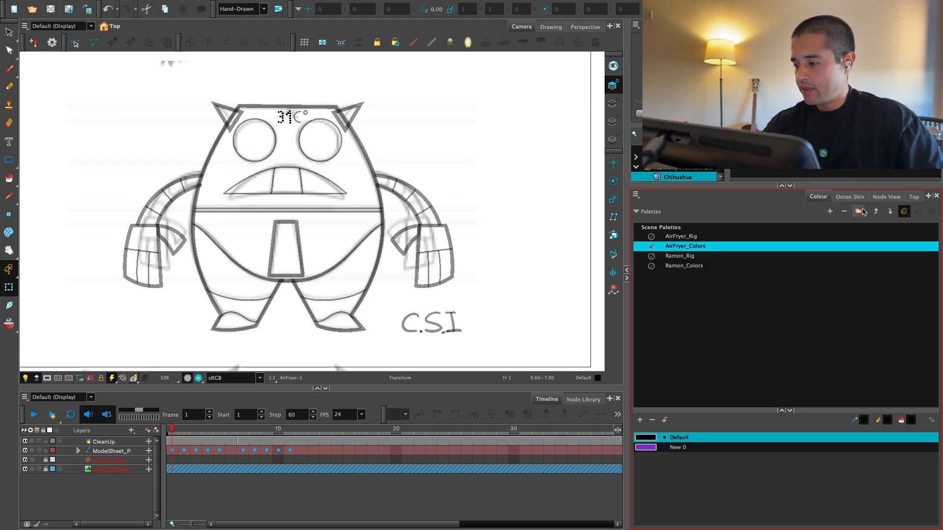
pyautogui.click(719, 446)
pyautogui.click(886, 197)
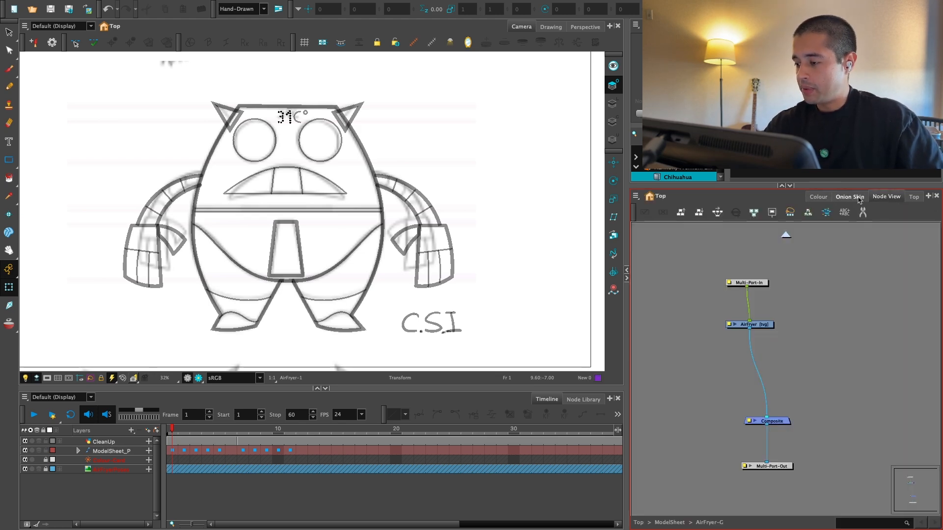
# Step: Select the AirFryer drawing with the Brush tool, try a stroke across the lower body, and undo it
pyautogui.click(758, 332)
pyautogui.hotkey('alt', 'b')
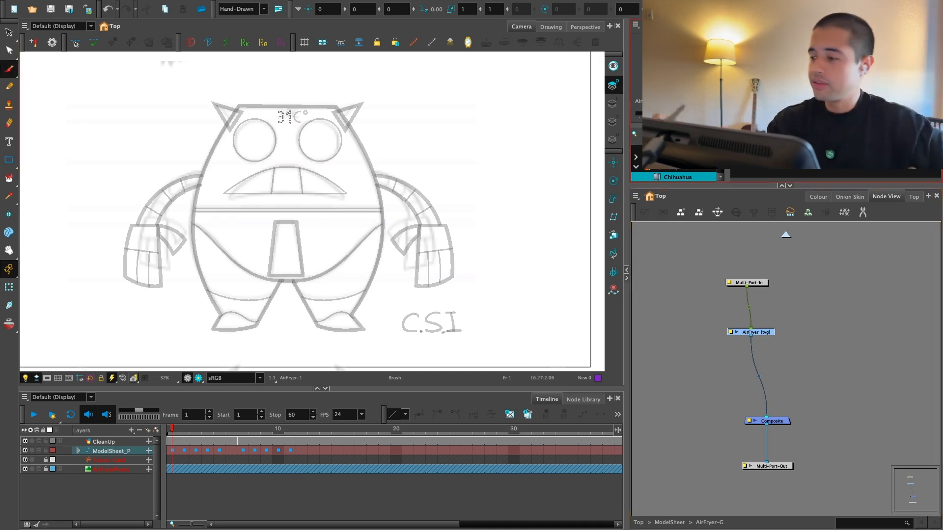
pyautogui.moveTo(281, 267); pyautogui.dragTo(328, 266)
pyautogui.hotkey('ctrl', 'z')
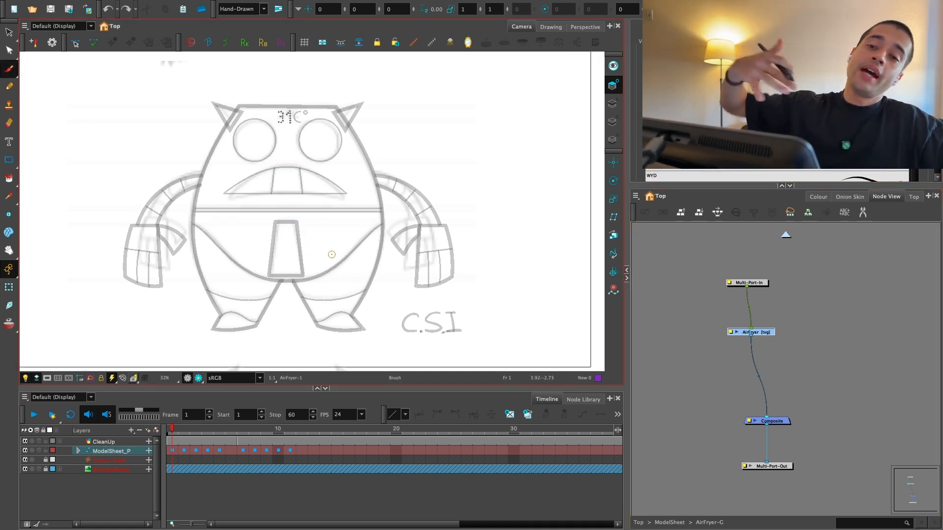
# Step: Enlarge the Camera view to full screen and trace the body's left side and underside in purple
pyautogui.press('2')
pyautogui.moveTo(316, 141)
pyautogui.mouseDown()
pyautogui.moveTo(332, 151)
pyautogui.moveTo(266, 194)
pyautogui.mouseUp()
pyautogui.hotkey('ctrl', 'f')
pyautogui.press('2')
pyautogui.press('2')
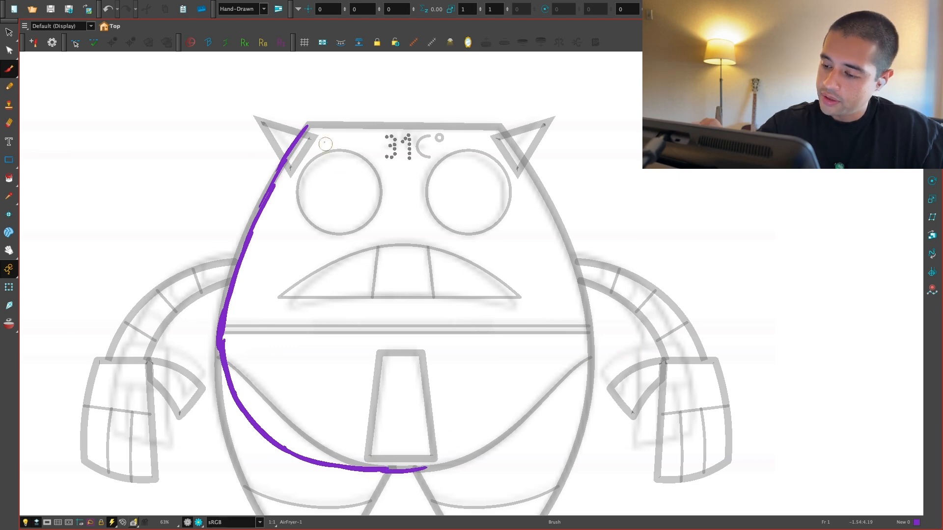
# Step: Trace the body's straight top edge and its right side with purple brush strokes
pyautogui.moveTo(352, 127)
pyautogui.mouseDown()
pyautogui.moveTo(494, 114)
pyautogui.moveTo(539, 194)
pyautogui.mouseUp()
pyautogui.hotkey('ctrl', 'z')
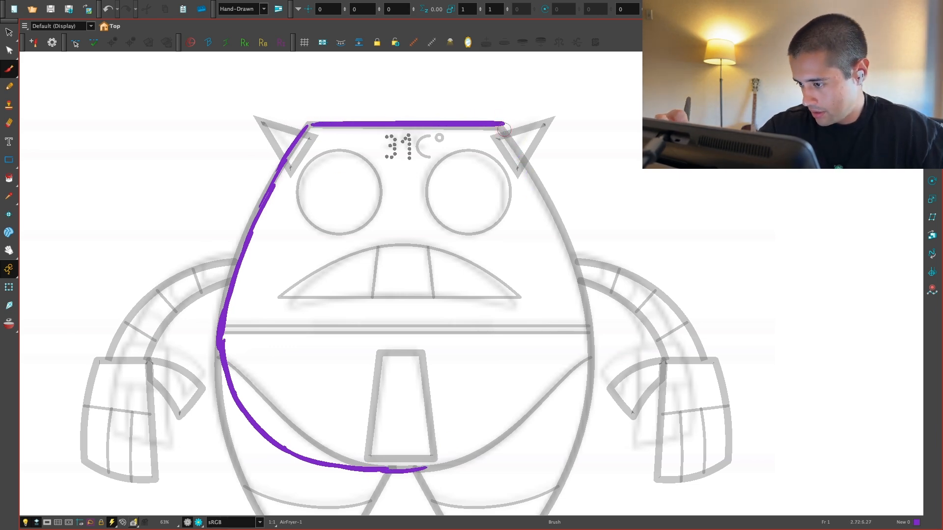
pyautogui.moveTo(504, 129); pyautogui.dragTo(542, 193)
pyautogui.moveTo(544, 198); pyautogui.dragTo(574, 270)
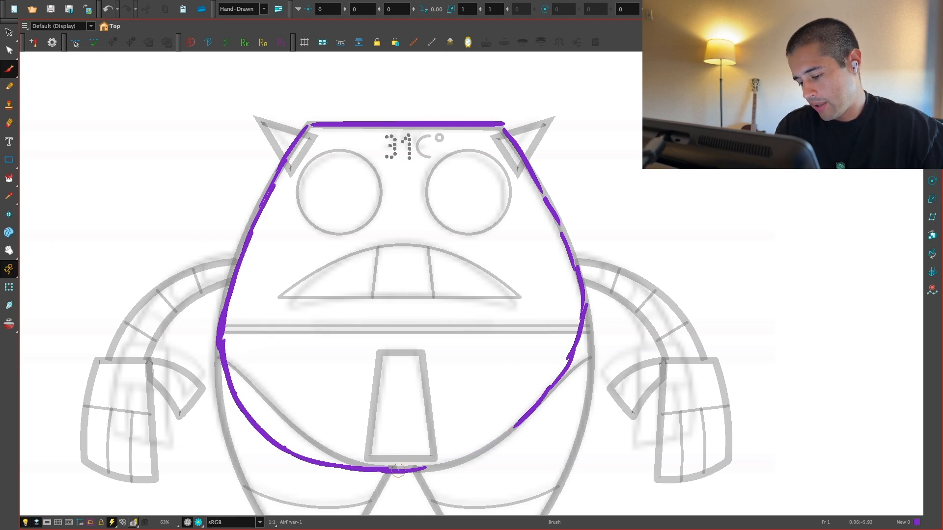
# Step: Duplicate the body's lower-left purple curve, flip it horizontally and place it as the body's lower-right curve
pyautogui.hotkey('alt', 's')
pyautogui.moveTo(425, 463)
pyautogui.mouseDown()
pyautogui.moveTo(242, 383)
pyautogui.moveTo(265, 432)
pyautogui.mouseUp()
pyautogui.moveTo(335, 409); pyautogui.dragTo(428, 413)
pyautogui.press('Escape')
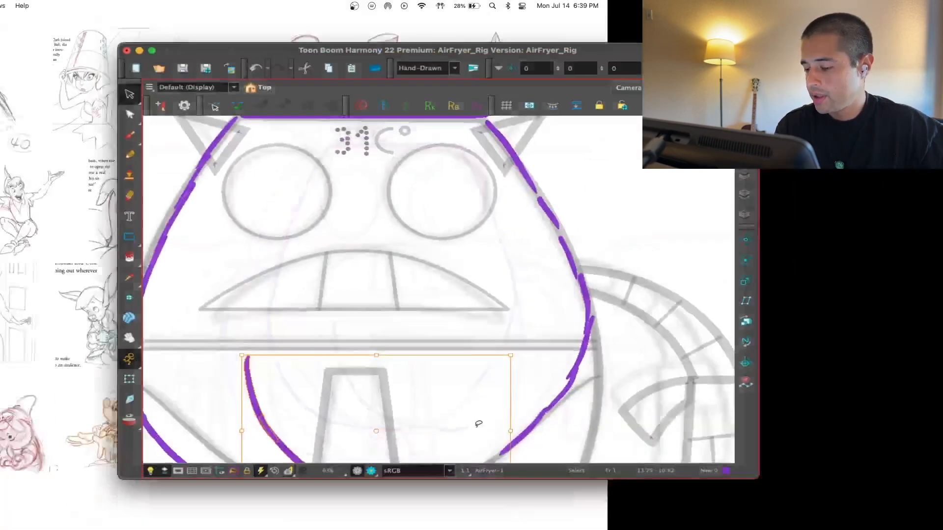
pyautogui.press('4')
pyautogui.press('super+f')
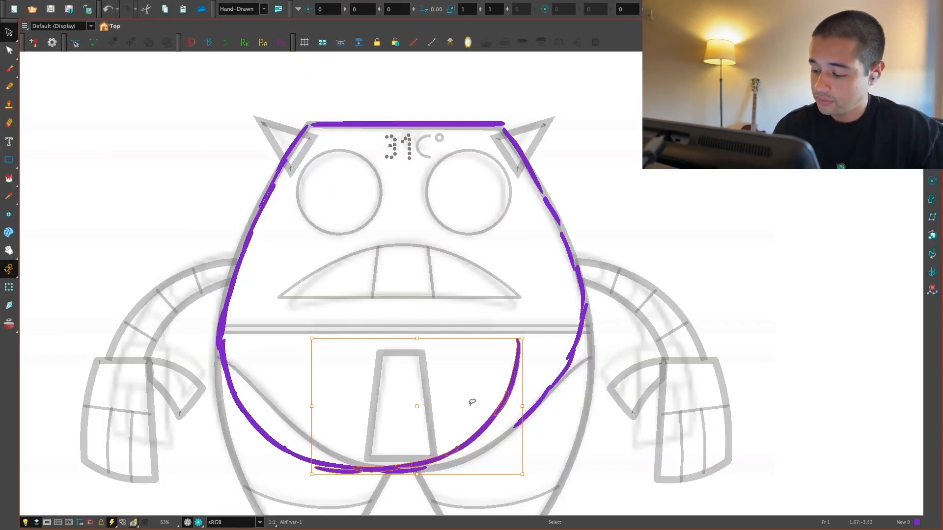
pyautogui.moveTo(517, 427); pyautogui.dragTo(535, 432)
pyautogui.press('super+z')
pyautogui.press('super+shift+z')
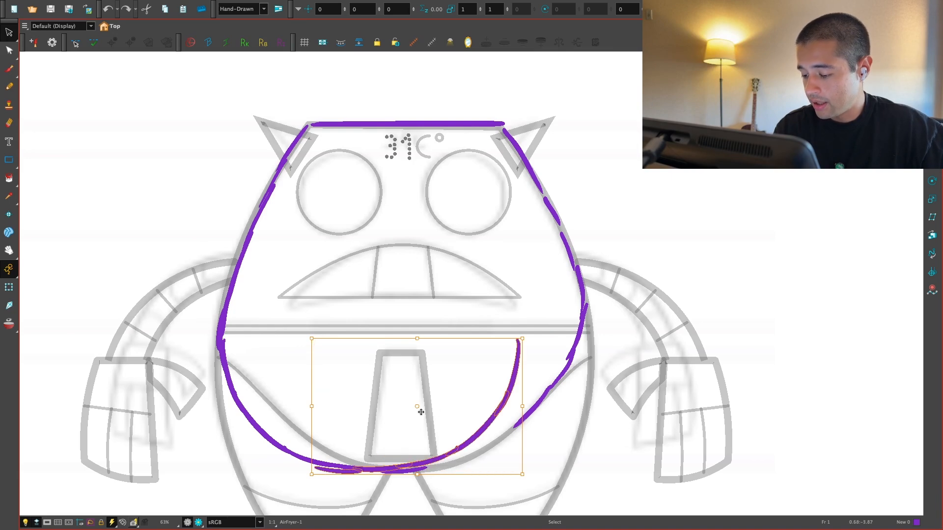
pyautogui.moveTo(423, 407); pyautogui.dragTo(493, 408)
# Step: Delete the old lower-right strokes and join the right side to the mirrored curve with a short purple brush stroke
pyautogui.click(536, 408)
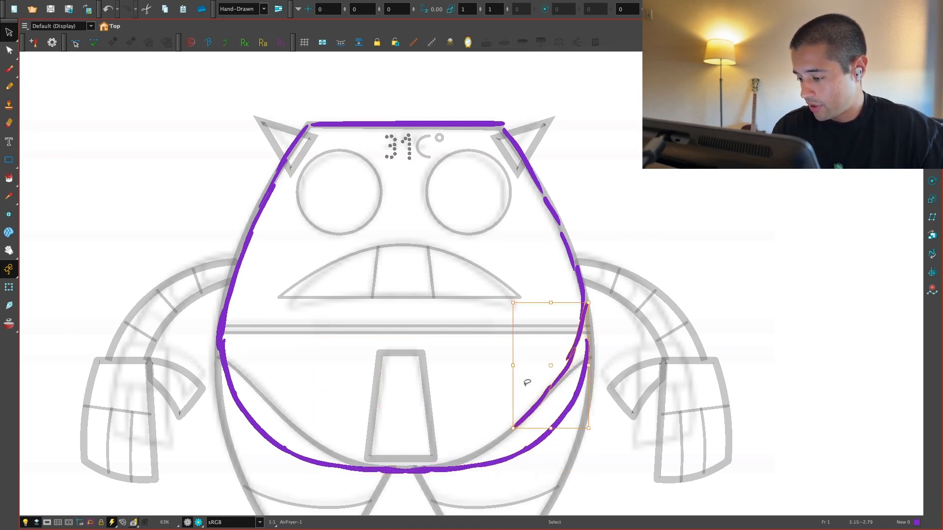
pyautogui.press('Delete')
pyautogui.hotkey('alt', 'b')
pyautogui.moveTo(584, 293); pyautogui.dragTo(588, 351)
pyautogui.press('1')
pyautogui.press('1')
pyautogui.press('1')
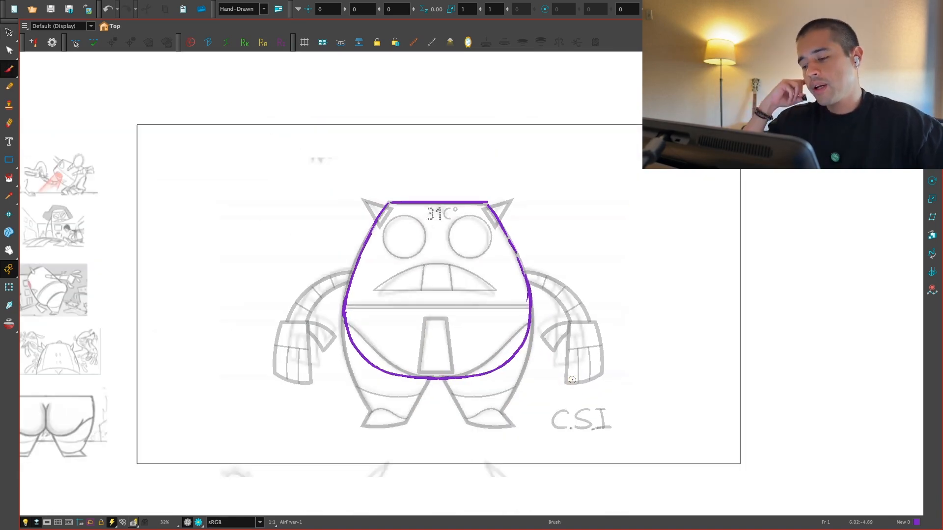
pyautogui.press('2')
pyautogui.press('2')
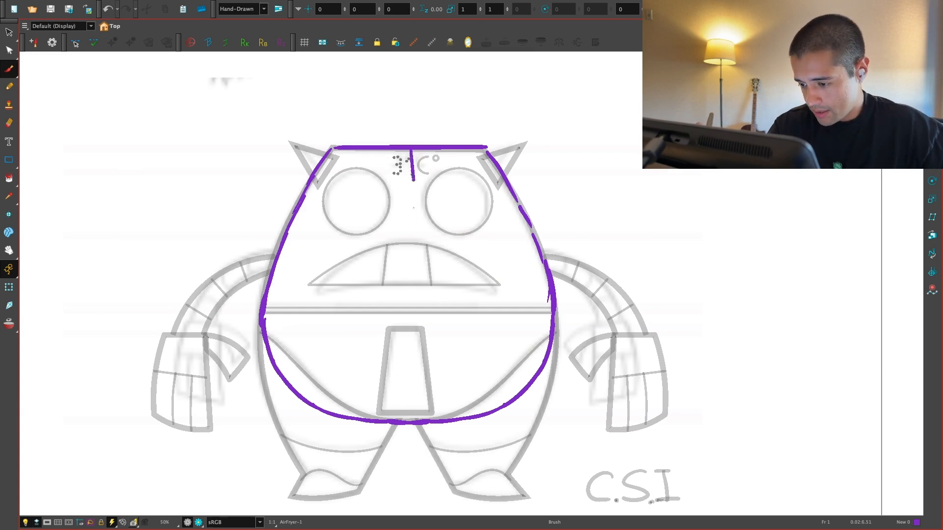
# Step: Try a vertical purple centre line from the body's top edge down to its underside, and undo it
pyautogui.moveTo(413, 180); pyautogui.dragTo(408, 422)
pyautogui.hotkey('ctrl', 'z')
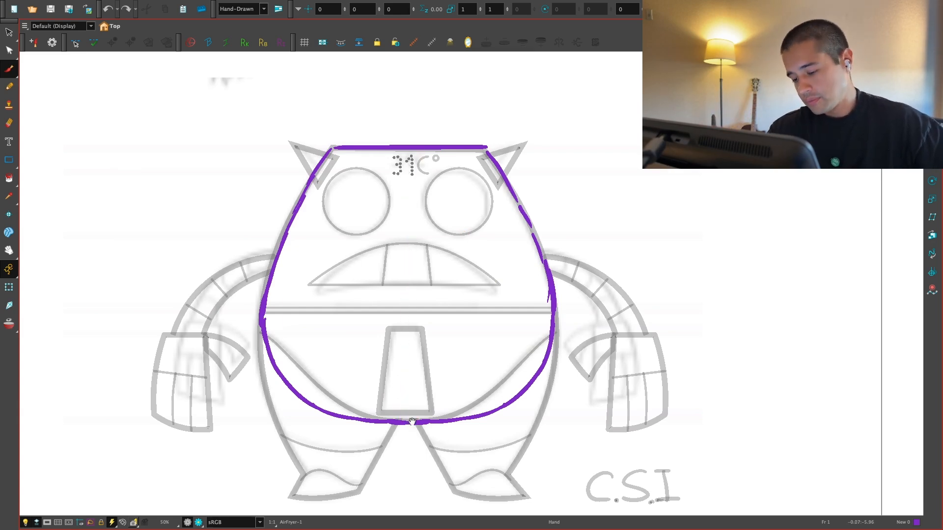
pyautogui.moveTo(509, 418)
pyautogui.mouseDown()
pyautogui.moveTo(497, 391)
pyautogui.moveTo(499, 403)
pyautogui.moveTo(486, 405)
pyautogui.mouseUp()
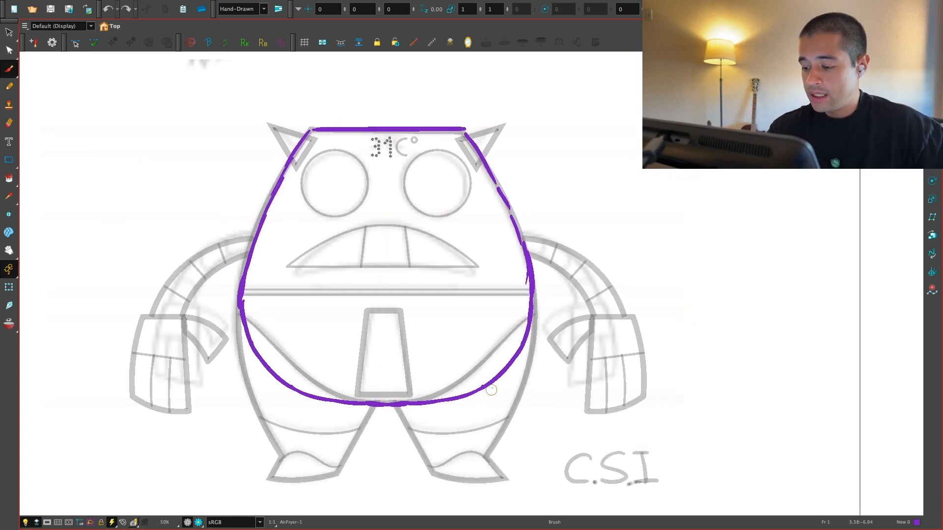
pyautogui.press('2')
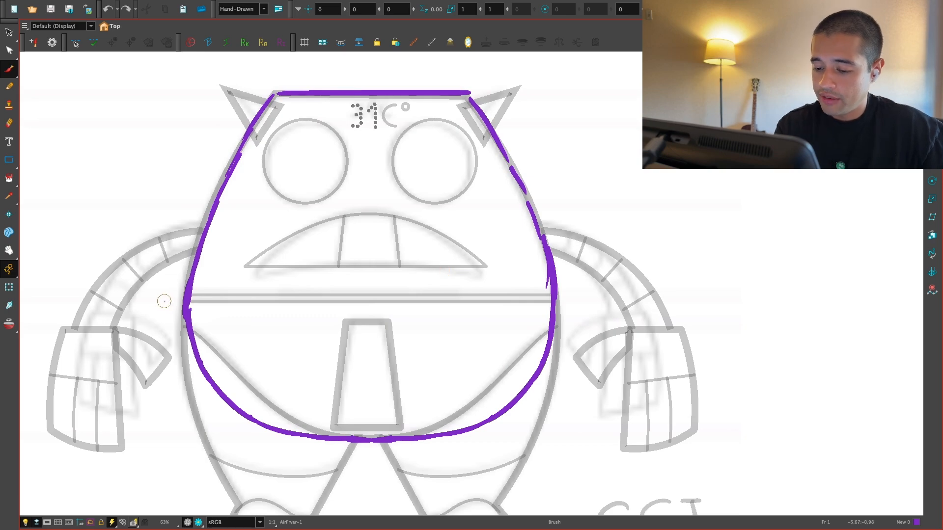
# Step: Add a green swatch named New 3 to the AirFryer_Colors palette
pyautogui.press('super+f')
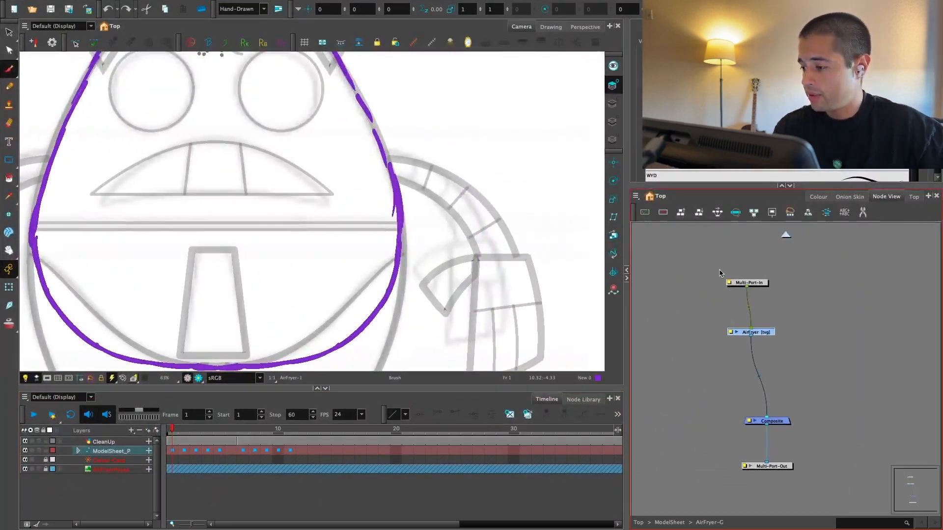
pyautogui.click(817, 197)
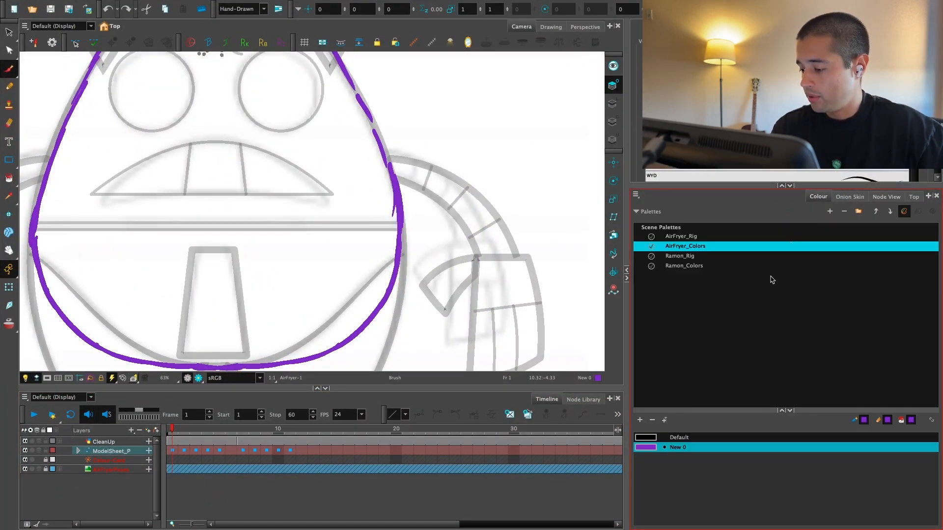
pyautogui.click(640, 420)
pyautogui.doubleClick(646, 457)
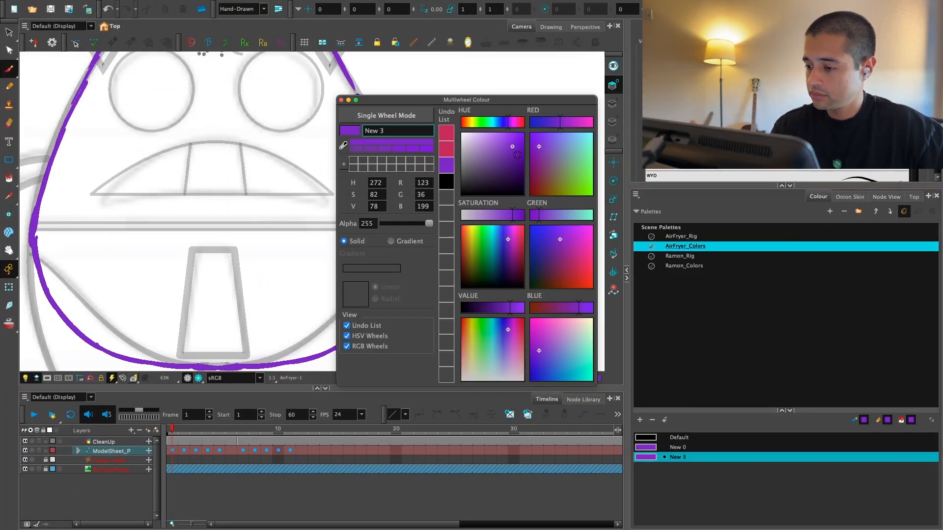
pyautogui.click(486, 122)
pyautogui.click(510, 160)
pyautogui.click(341, 99)
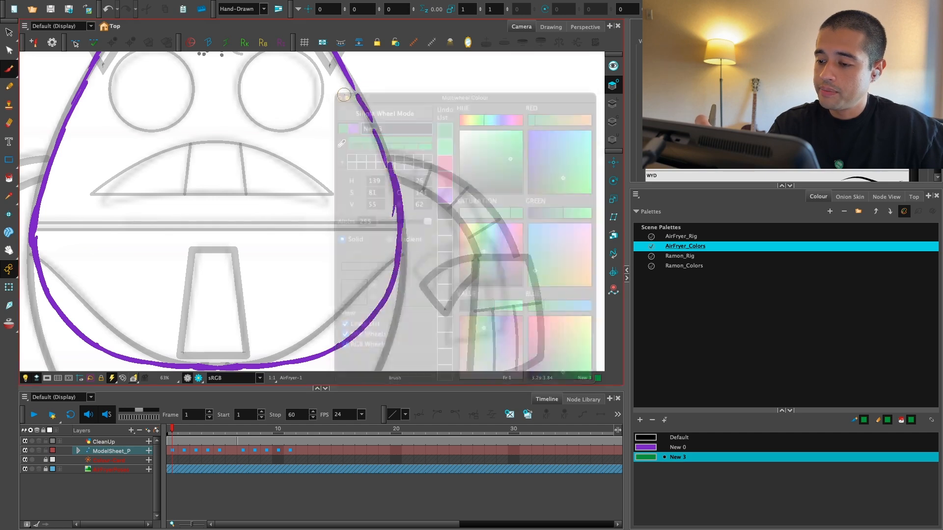
# Step: Brush a wide green rectangle around the body's lower half, from the waistline down to the underside
pyautogui.press('super+f')
pyautogui.moveTo(120, 301)
pyautogui.mouseDown()
pyautogui.moveTo(319, 315)
pyautogui.moveTo(630, 301)
pyautogui.mouseUp()
pyautogui.moveTo(123, 341)
pyautogui.mouseDown()
pyautogui.moveTo(125, 446)
pyautogui.moveTo(384, 457)
pyautogui.moveTo(686, 443)
pyautogui.mouseUp()
pyautogui.moveTo(630, 301); pyautogui.dragTo(631, 448)
# Step: Try green diagonal hatching inside the rectangle's right end, and undo the strokes
pyautogui.moveTo(608, 307); pyautogui.dragTo(501, 428)
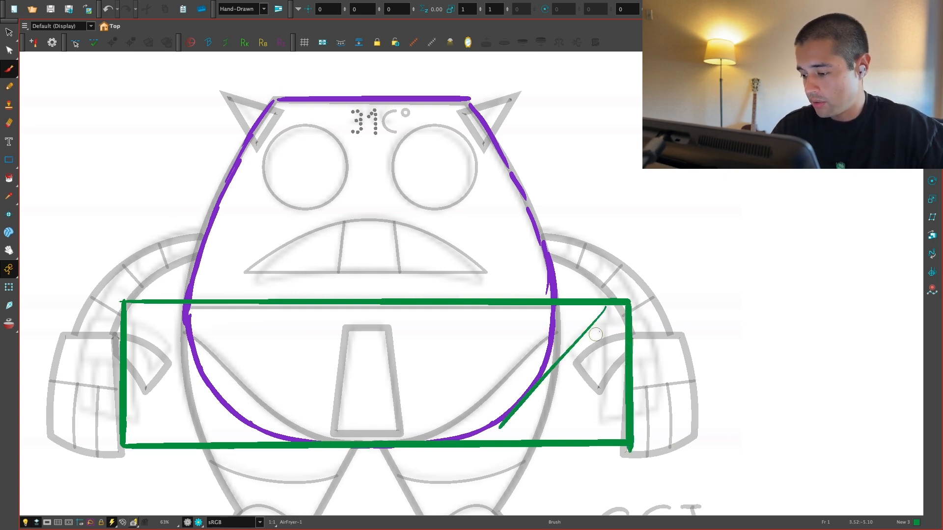
pyautogui.moveTo(613, 324); pyautogui.dragTo(504, 436)
pyautogui.moveTo(624, 350); pyautogui.dragTo(518, 444)
pyautogui.hotkey('ctrl', 'z')
pyautogui.hotkey('ctrl', 'z')
pyautogui.hotkey('ctrl', 'z')
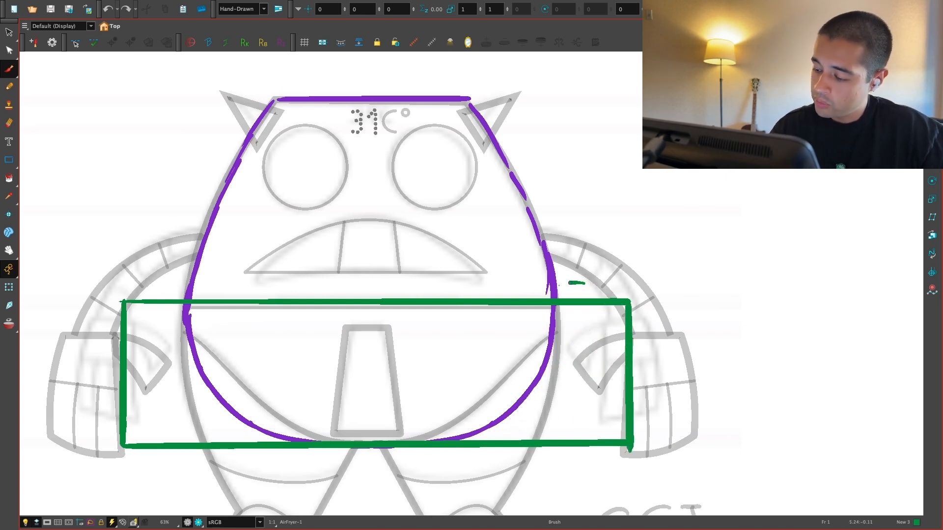
pyautogui.hotkey('ctrl', 'z')
pyautogui.hotkey('ctrl', 'z')
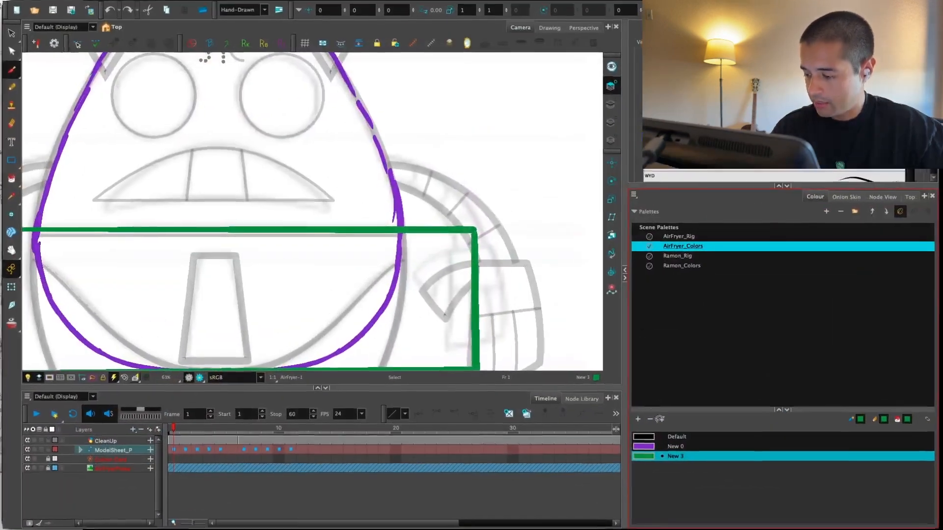
# Step: Pick the purple New 0 swatch and return the Camera view to full screen, framed on the lower body
pyautogui.click(653, 447)
pyautogui.press('1')
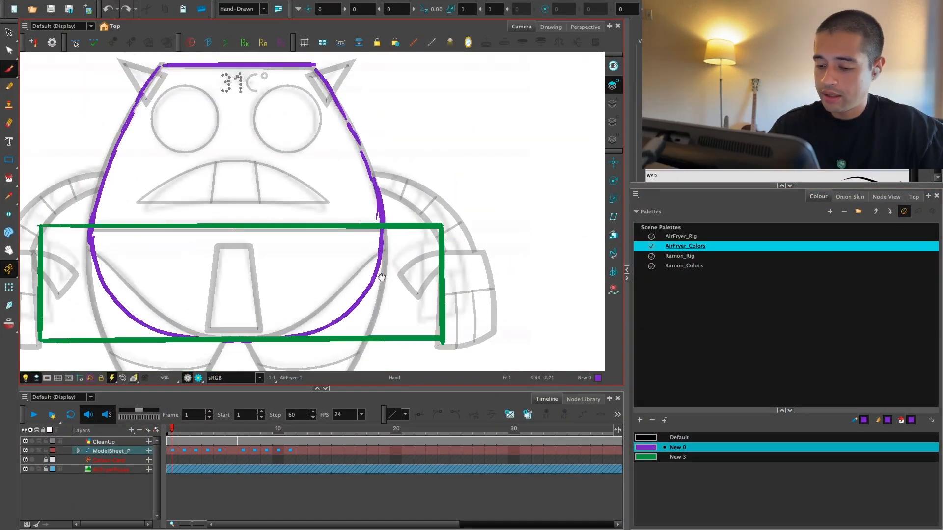
pyautogui.moveTo(386, 274); pyautogui.dragTo(421, 205)
pyautogui.hotkey('ctrl', 'f')
pyautogui.press('2')
pyautogui.press('2')
pyautogui.moveTo(599, 325); pyautogui.dragTo(512, 367)
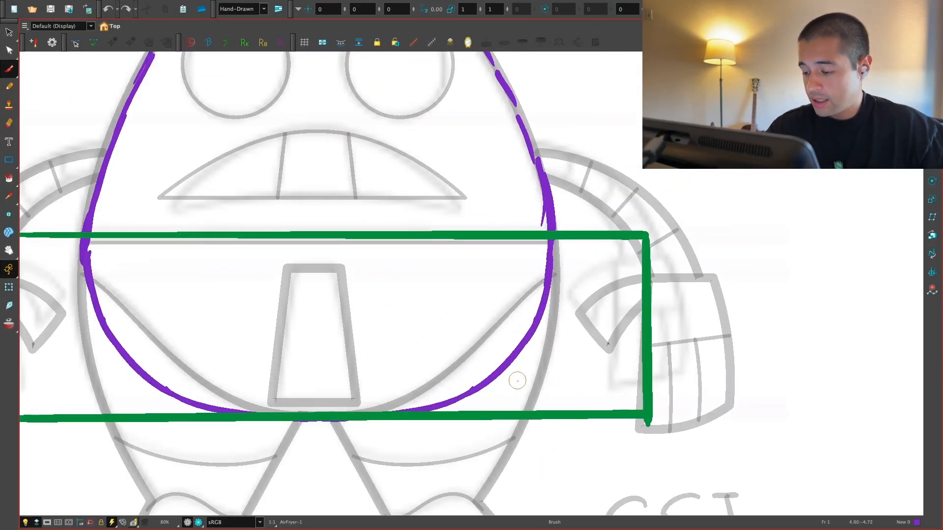
pyautogui.moveTo(530, 408); pyautogui.dragTo(492, 390)
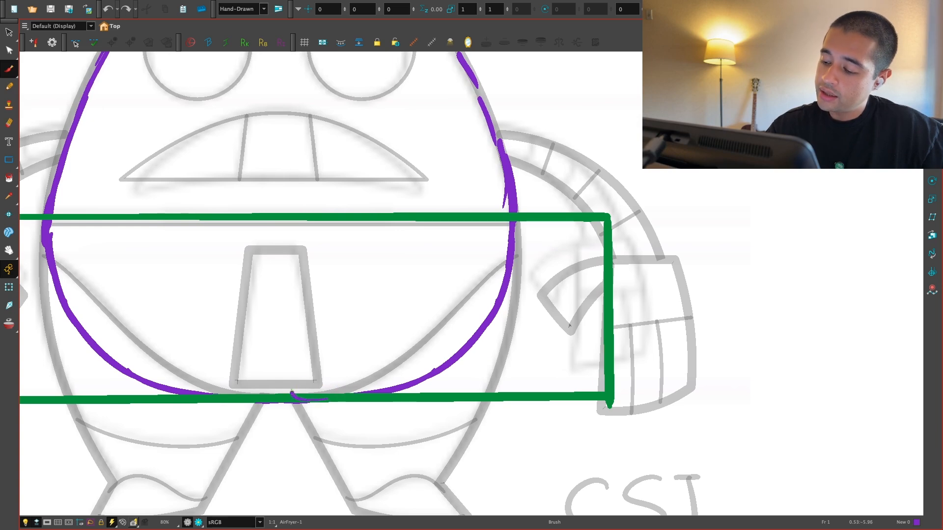
# Step: Trace a dashed purple arc from the crotch to the body's right edge and the right leg's outer edge to the ankle
pyautogui.moveTo(291, 393); pyautogui.dragTo(506, 256)
pyautogui.hotkey('ctrl', 'z')
pyautogui.moveTo(329, 396)
pyautogui.mouseDown()
pyautogui.moveTo(308, 401)
pyautogui.moveTo(335, 350)
pyautogui.mouseUp()
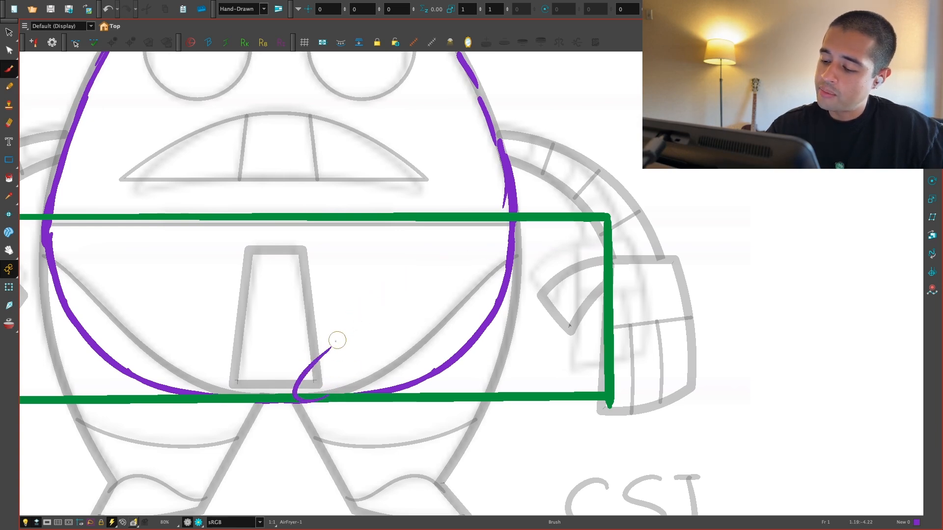
pyautogui.press('1')
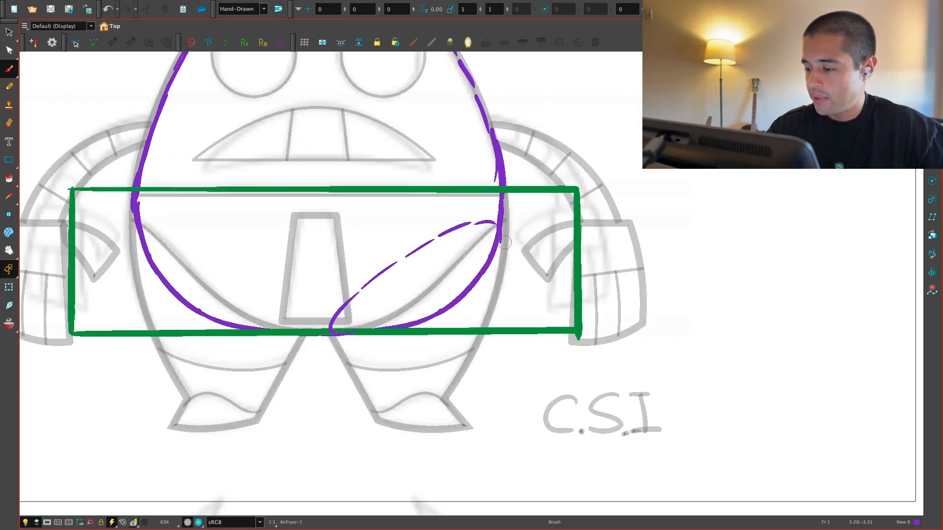
pyautogui.moveTo(492, 301); pyautogui.dragTo(448, 397)
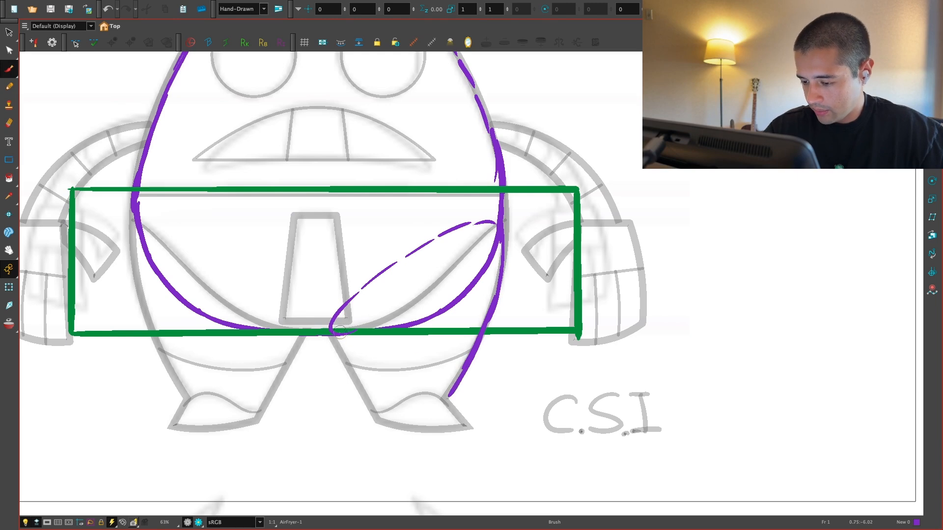
pyautogui.hotkey('ctrl', 'z')
# Step: Try a solid purple line along the right leg's inner edge, and undo it
pyautogui.moveTo(310, 295); pyautogui.dragTo(369, 410)
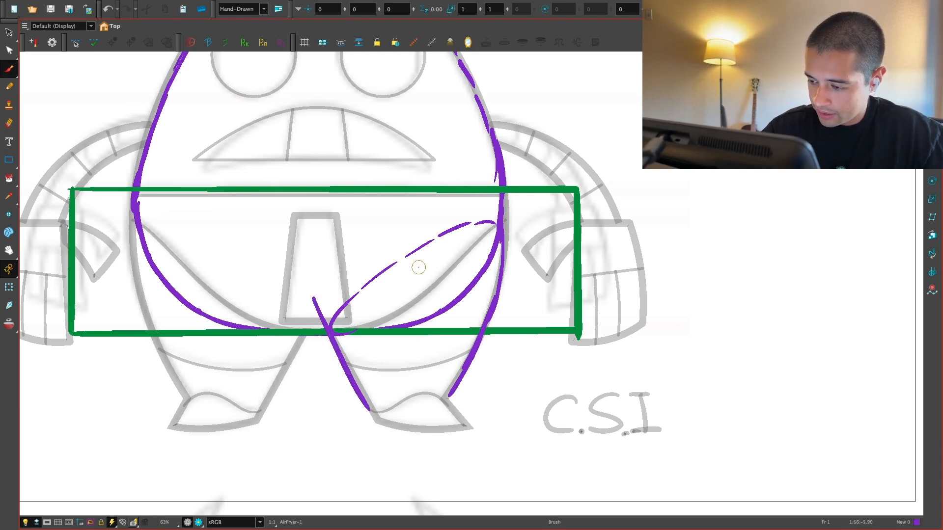
pyautogui.moveTo(494, 206)
pyautogui.mouseDown()
pyautogui.moveTo(404, 212)
pyautogui.moveTo(337, 339)
pyautogui.moveTo(358, 378)
pyautogui.mouseUp()
pyautogui.hotkey('ctrl', 'z')
pyautogui.hotkey('ctrl', 'z')
pyautogui.scroll(1, 436, 299)
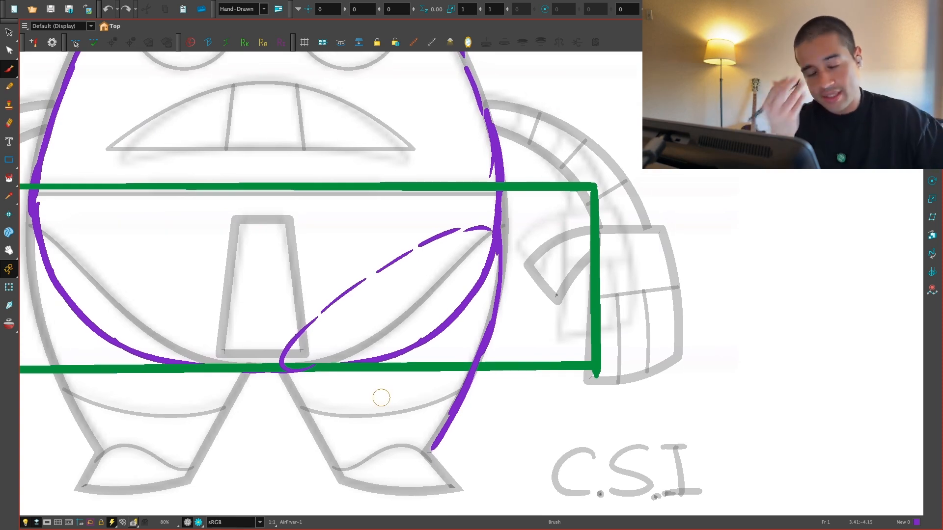
# Step: Trace the right leg's inner edge with dashed purple strokes and outline the foot
pyautogui.moveTo(391, 329); pyautogui.dragTo(394, 264)
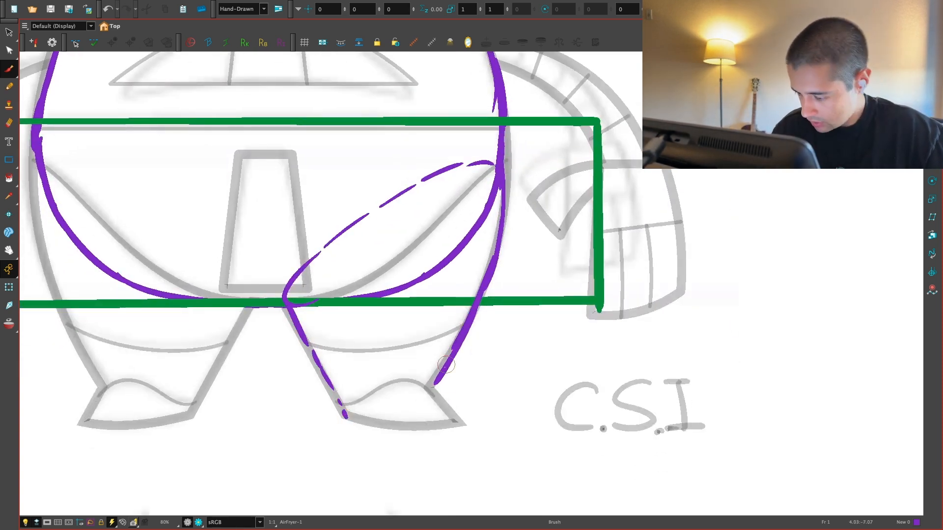
pyautogui.moveTo(347, 414); pyautogui.dragTo(462, 421)
pyautogui.press('1')
pyautogui.press('1')
pyautogui.press('1')
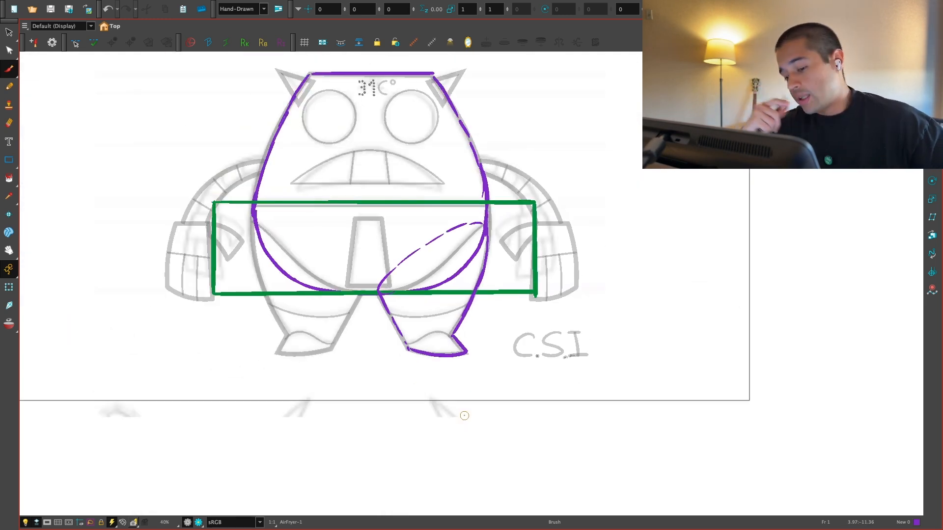
# Step: Examine the running poses in the top row of the reference sketches beside the camera frame
pyautogui.press('1')
pyautogui.press('1')
pyautogui.moveTo(467, 359); pyautogui.dragTo(764, 429)
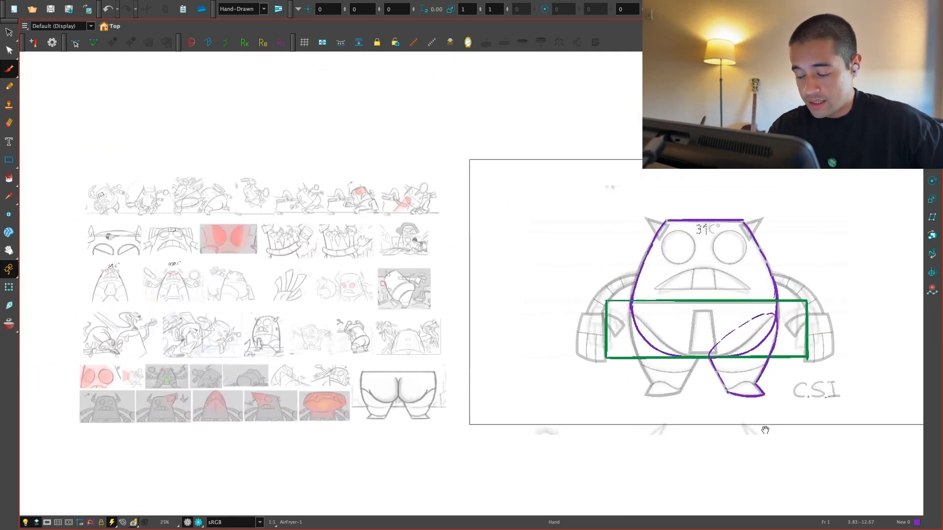
pyautogui.press('2')
pyautogui.moveTo(421, 421); pyautogui.dragTo(597, 402)
pyautogui.press('2')
pyautogui.moveTo(483, 378); pyautogui.dragTo(588, 417)
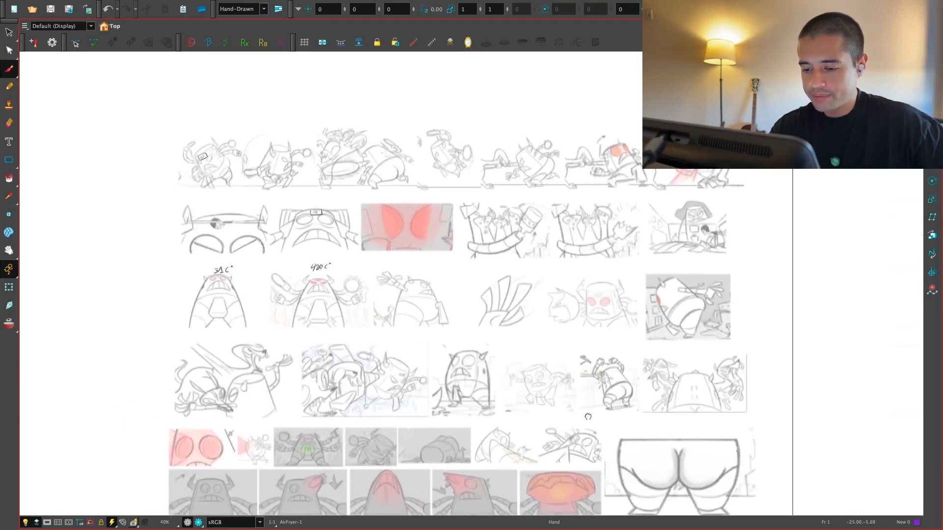
pyautogui.moveTo(556, 374); pyautogui.dragTo(554, 416)
pyautogui.press('2')
pyautogui.press('2')
pyautogui.moveTo(432, 272); pyautogui.dragTo(647, 368)
pyautogui.press('2')
pyautogui.press('2')
pyautogui.press('2')
pyautogui.press('2')
pyautogui.press('2')
pyautogui.press('2')
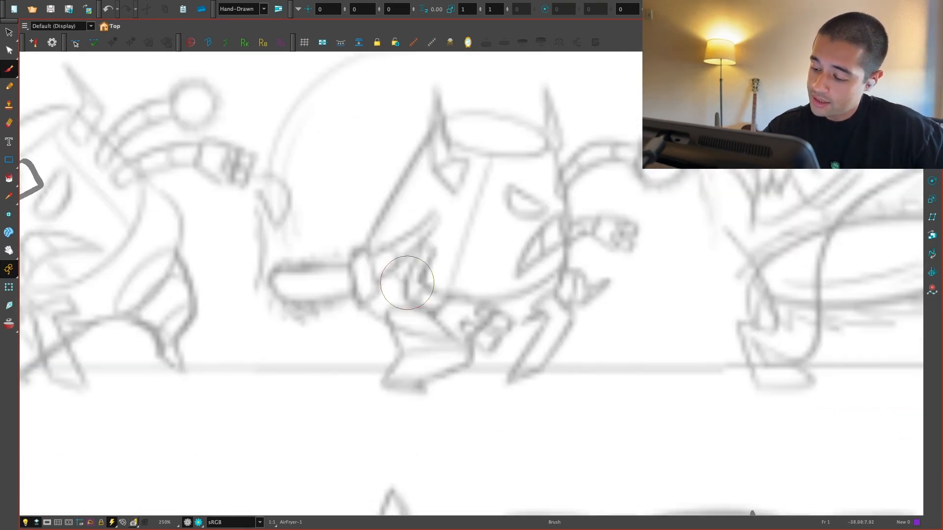
# Step: Mark the leg shapes on two of the running-pose sketches in the top row with purple brush strokes
pyautogui.moveTo(387, 311)
pyautogui.mouseDown()
pyautogui.moveTo(402, 355)
pyautogui.moveTo(487, 343)
pyautogui.moveTo(430, 376)
pyautogui.moveTo(396, 373)
pyautogui.mouseUp()
pyautogui.press('1')
pyautogui.press('1')
pyautogui.press('1')
pyautogui.press('1')
pyautogui.moveTo(859, 332); pyautogui.dragTo(653, 316)
pyautogui.press('2')
pyautogui.press('2')
pyautogui.moveTo(739, 282); pyautogui.dragTo(579, 321)
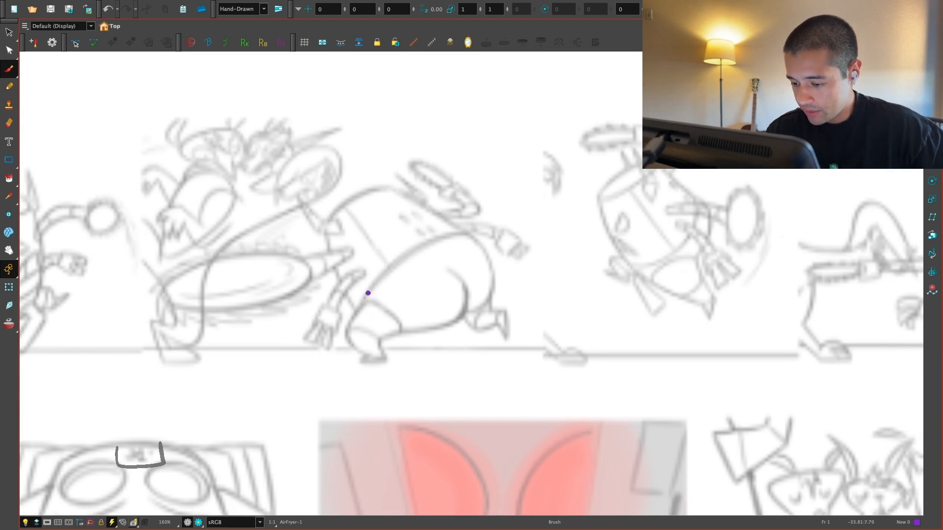
pyautogui.moveTo(367, 294); pyautogui.dragTo(385, 364)
pyautogui.press('1')
pyautogui.press('1')
pyautogui.press('1')
pyautogui.press('1')
# Step: Clear the purple leg marks from the running-pose reference sketches
pyautogui.hotkey('alt', 's')
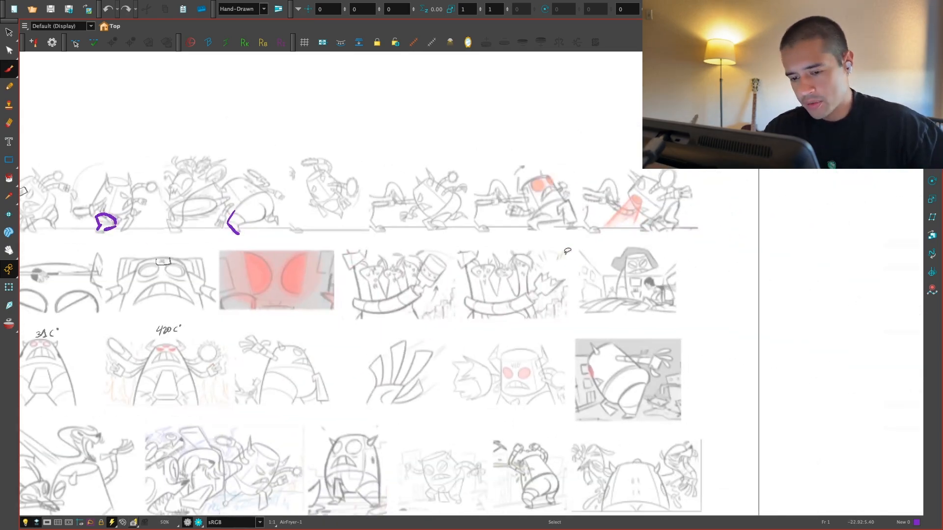
pyautogui.moveTo(711, 410); pyautogui.dragTo(615, 340)
pyautogui.press('1')
pyautogui.press('1')
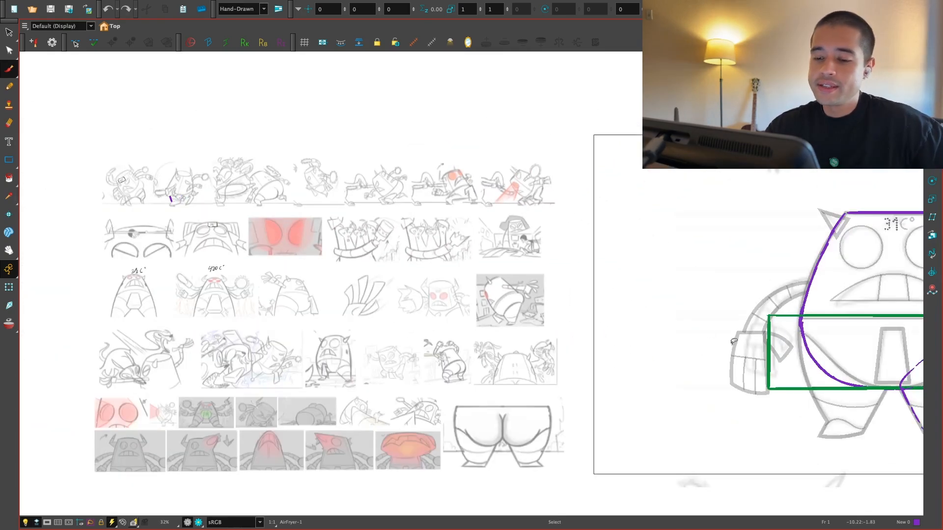
# Step: Draw a thick purple circle over the right leg's thigh, undoing the unsuitable attempts
pyautogui.moveTo(781, 386); pyautogui.dragTo(491, 310)
pyautogui.press('2')
pyautogui.moveTo(557, 263); pyautogui.dragTo(413, 252)
pyautogui.press('2')
pyautogui.press('2')
pyautogui.press('2')
pyautogui.press('2')
pyautogui.moveTo(658, 326)
pyautogui.mouseDown()
pyautogui.moveTo(550, 306)
pyautogui.moveTo(507, 410)
pyautogui.moveTo(479, 403)
pyautogui.mouseUp()
pyautogui.hotkey('ctrl', 'z')
pyautogui.moveTo(467, 288)
pyautogui.mouseDown()
pyautogui.moveTo(384, 386)
pyautogui.moveTo(388, 346)
pyautogui.mouseUp()
pyautogui.hotkey('ctrl', 'z')
pyautogui.moveTo(464, 289)
pyautogui.mouseDown()
pyautogui.moveTo(442, 281)
pyautogui.moveTo(398, 319)
pyautogui.mouseUp()
pyautogui.hotkey('ctrl', 'z')
pyautogui.moveTo(491, 279)
pyautogui.mouseDown()
pyautogui.moveTo(569, 315)
pyautogui.moveTo(570, 344)
pyautogui.moveTo(401, 310)
pyautogui.moveTo(463, 290)
pyautogui.mouseUp()
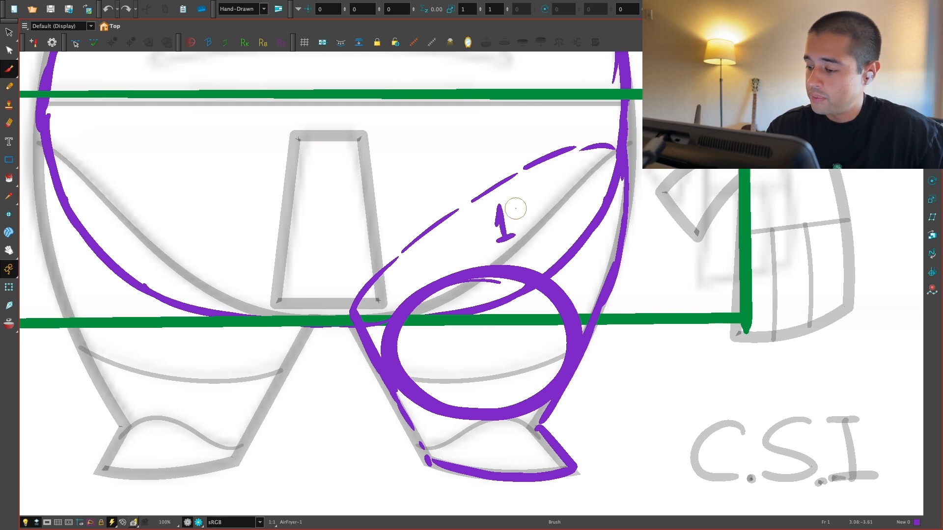
# Step: Label the upper right leg "1P" and trace a curved purple line across the ankle, undoing the rough attempts
pyautogui.moveTo(510, 231); pyautogui.dragTo(516, 222)
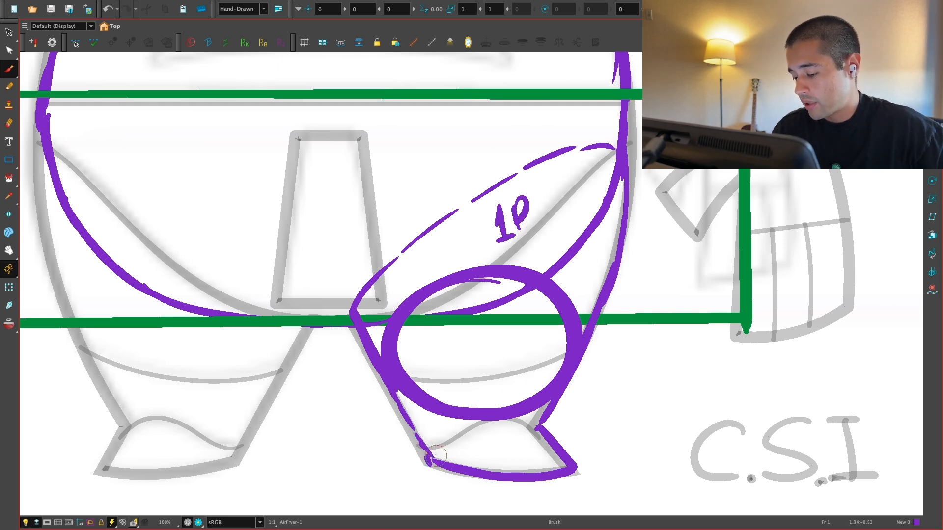
pyautogui.hotkey('ctrl', 'z')
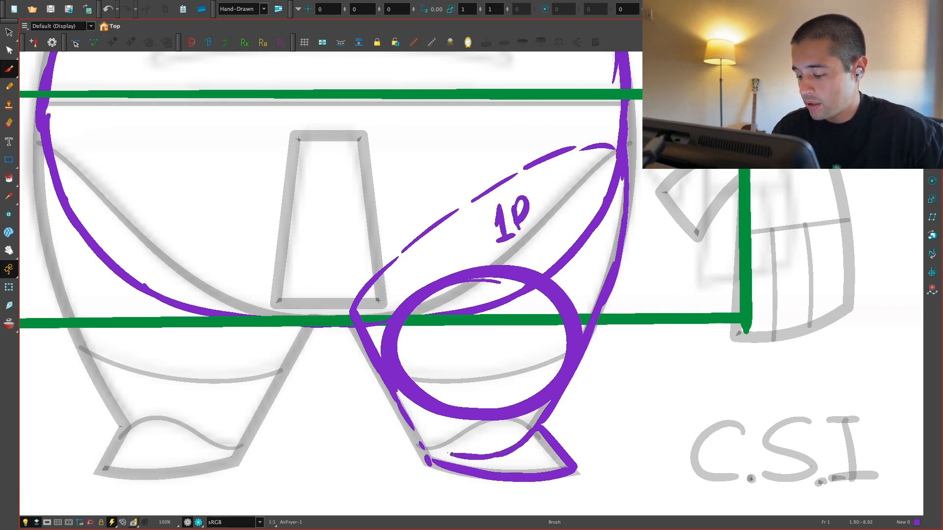
pyautogui.hotkey('ctrl', 'z')
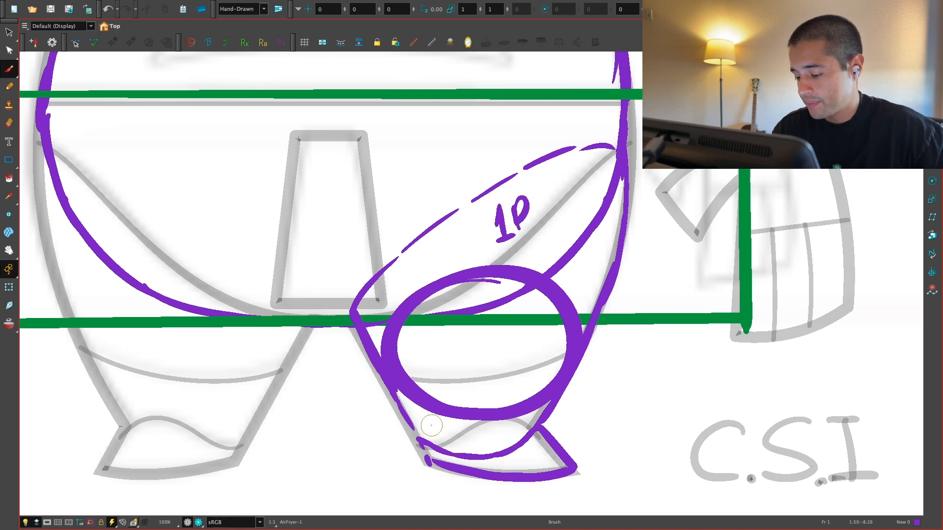
# Step: Label the lower right leg piece "2P" and mark the curved line inside the knee circle with purple dashes
pyautogui.moveTo(442, 425); pyautogui.dragTo(444, 429)
pyautogui.press('1')
pyautogui.press('1')
pyautogui.press('1')
pyautogui.moveTo(544, 421); pyautogui.dragTo(515, 433)
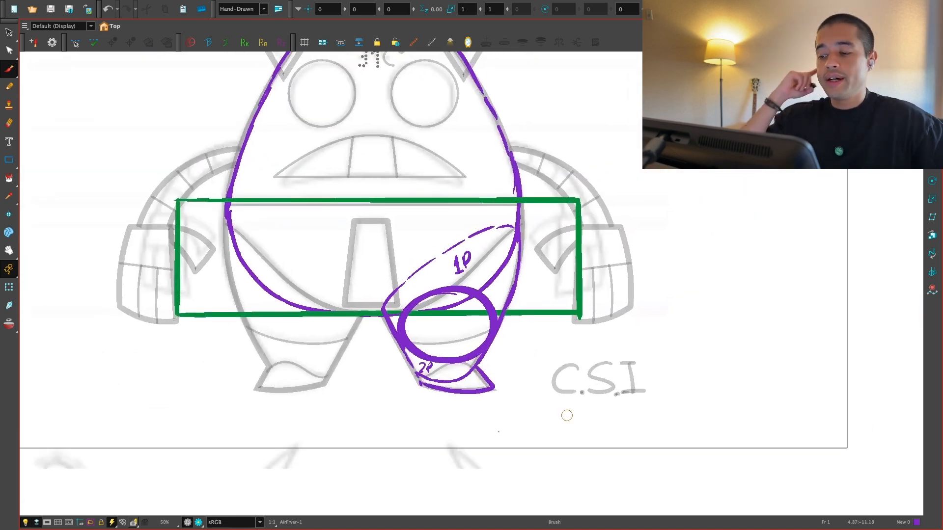
pyautogui.press('2')
pyautogui.moveTo(545, 402); pyautogui.dragTo(506, 427)
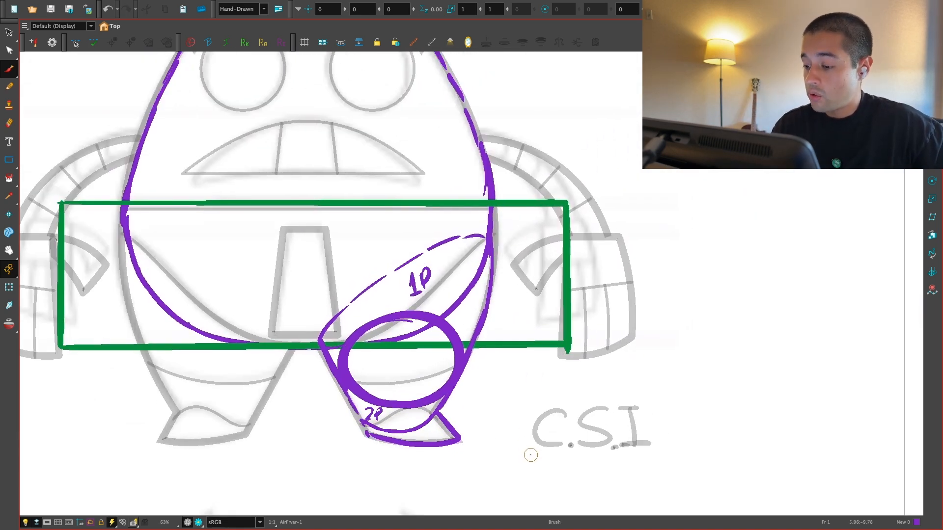
pyautogui.moveTo(530, 457); pyautogui.dragTo(532, 440)
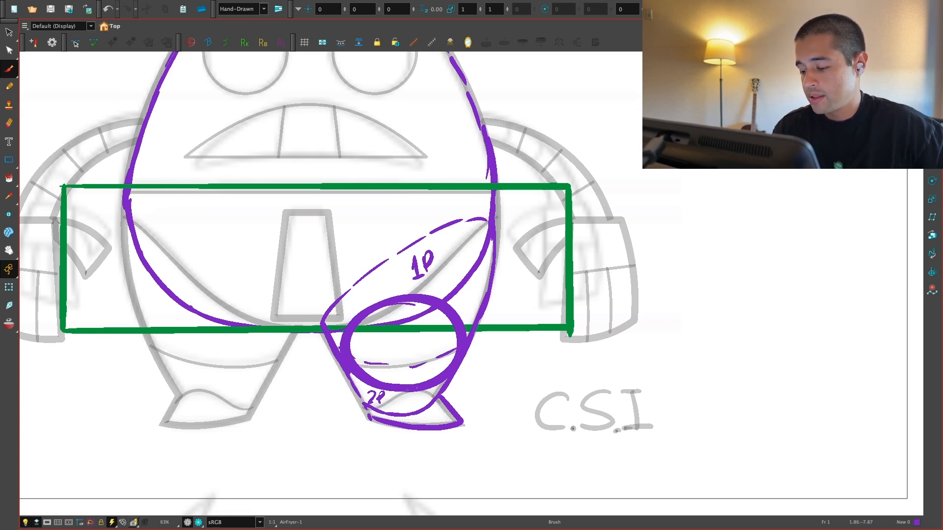
# Step: Trace the lower right leg piece, including the knee curve, with a dashed outline in Red from the AirFryer_Rig palette
pyautogui.press('super+f')
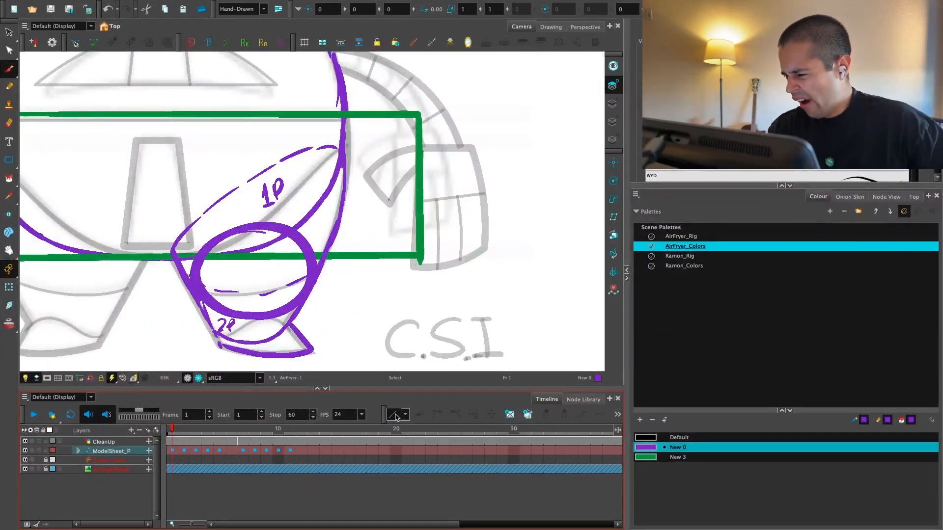
pyautogui.click(682, 237)
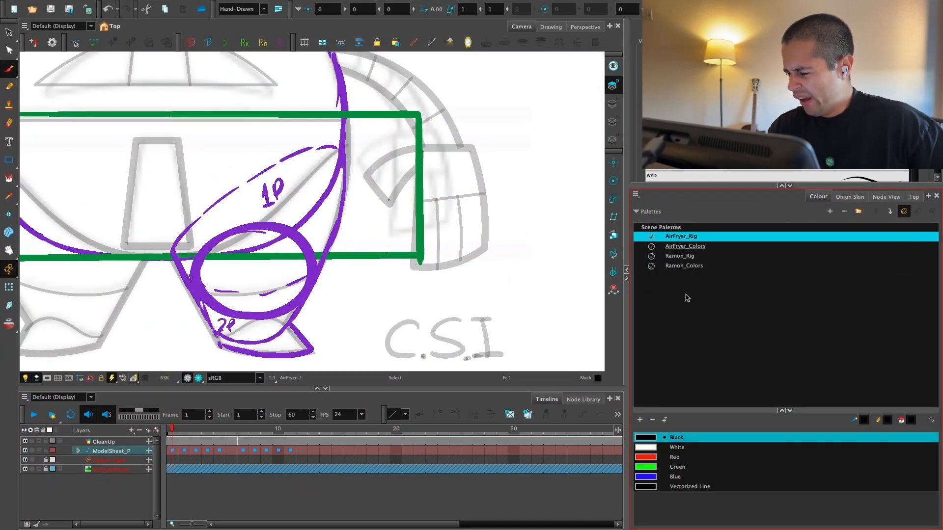
pyautogui.click(649, 459)
pyautogui.press('super+f')
pyautogui.press('2')
pyautogui.press('2')
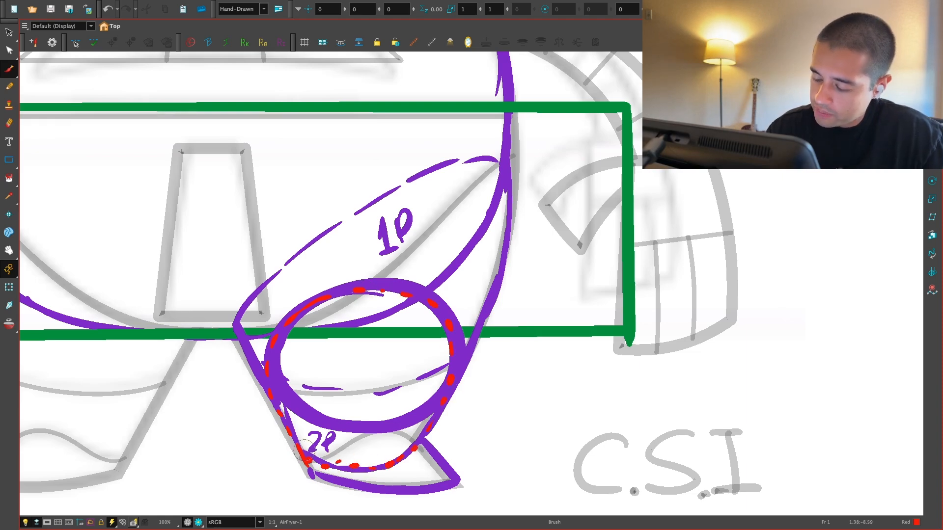
pyautogui.press('1')
# Step: Trace the upper right leg piece with a dashed outline in the palette's Blue
pyautogui.press('super+f')
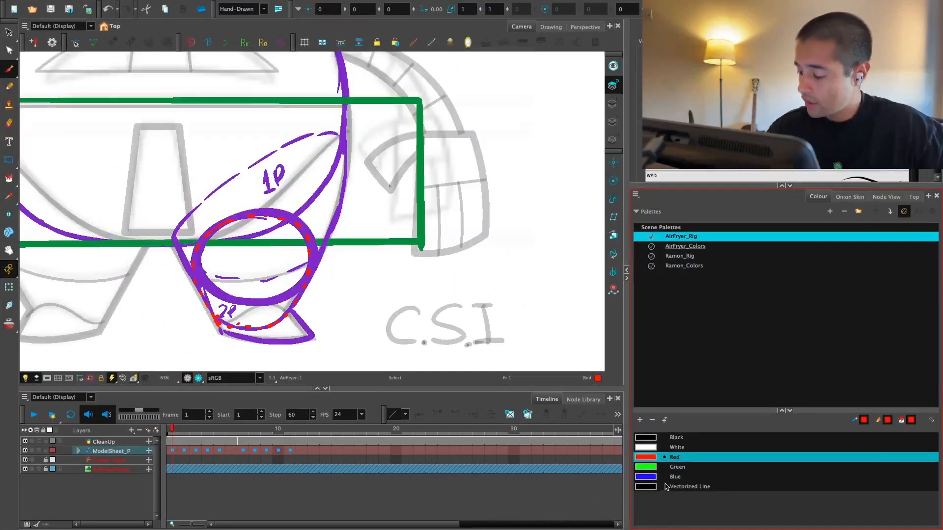
pyautogui.click(675, 477)
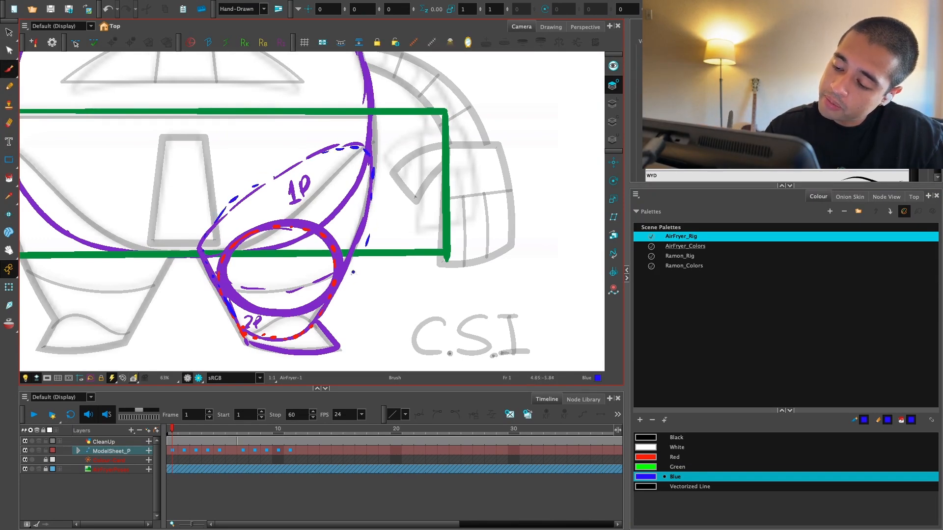
pyautogui.press('1')
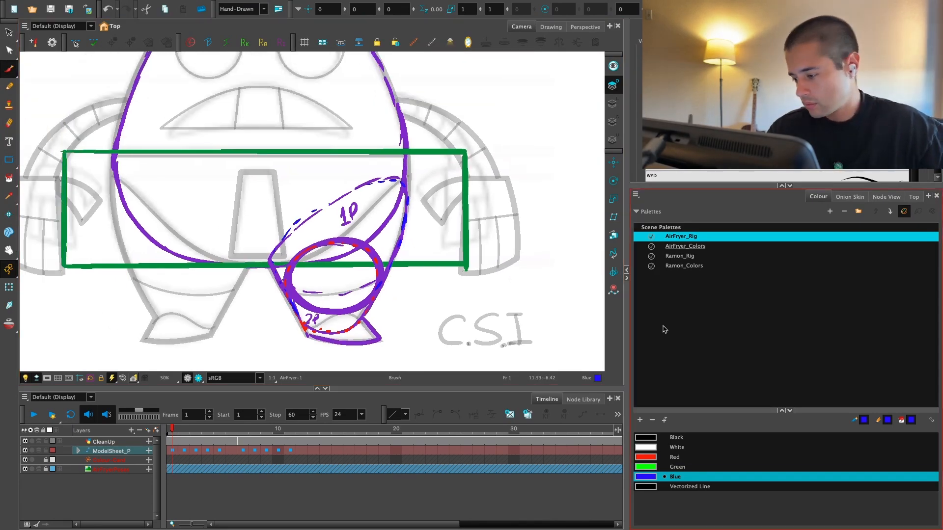
# Step: Change the green New 3 colour in the AirFryer_Colors palette to a brighter, more vivid green
pyautogui.click(684, 266)
pyautogui.press('Up')
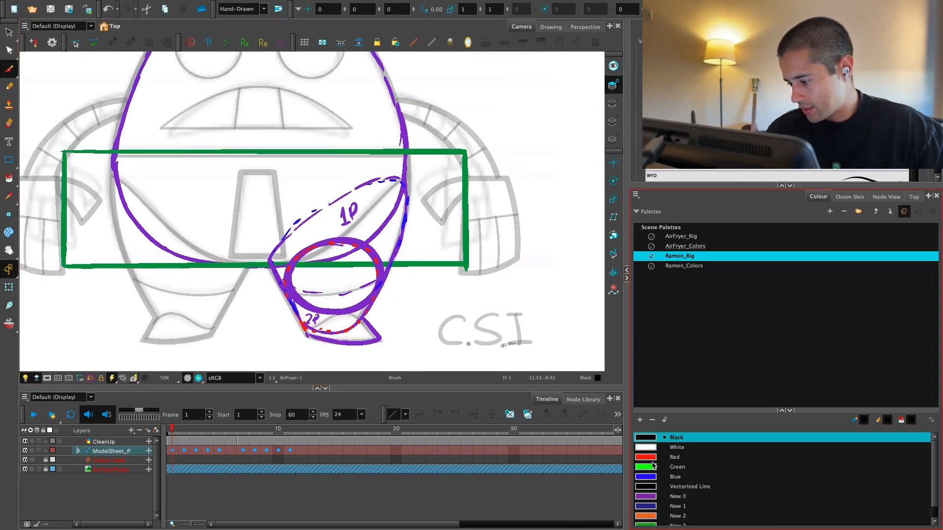
pyautogui.click(696, 239)
pyautogui.click(698, 246)
pyautogui.doubleClick(646, 457)
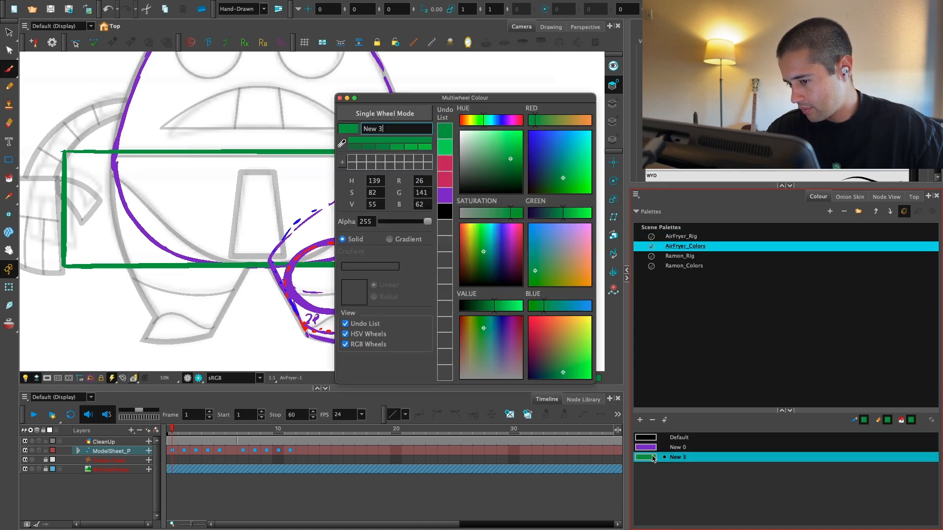
pyautogui.click(503, 145)
pyautogui.click(340, 98)
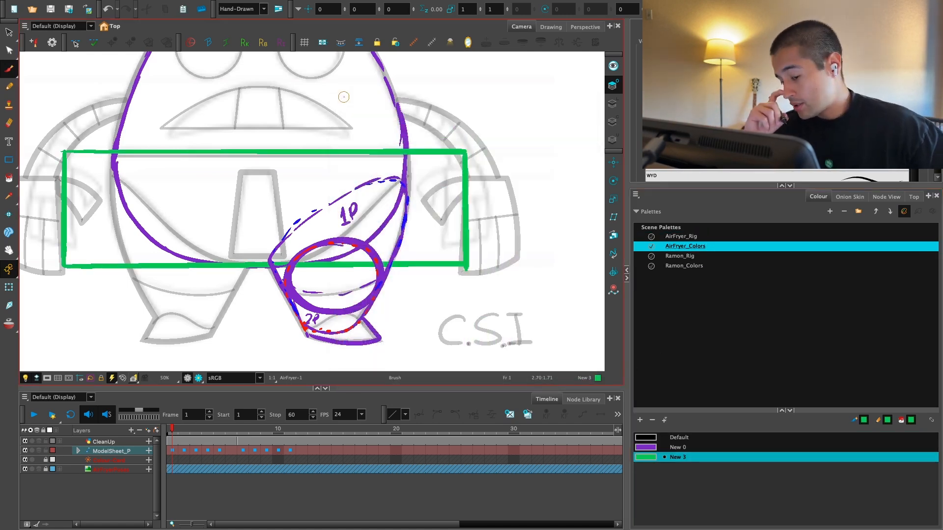
# Step: Trace the trapezoid at the centre of the belly in the purple New 0 colour
pyautogui.click(651, 448)
pyautogui.press('space')
pyautogui.moveTo(472, 319); pyautogui.dragTo(512, 332)
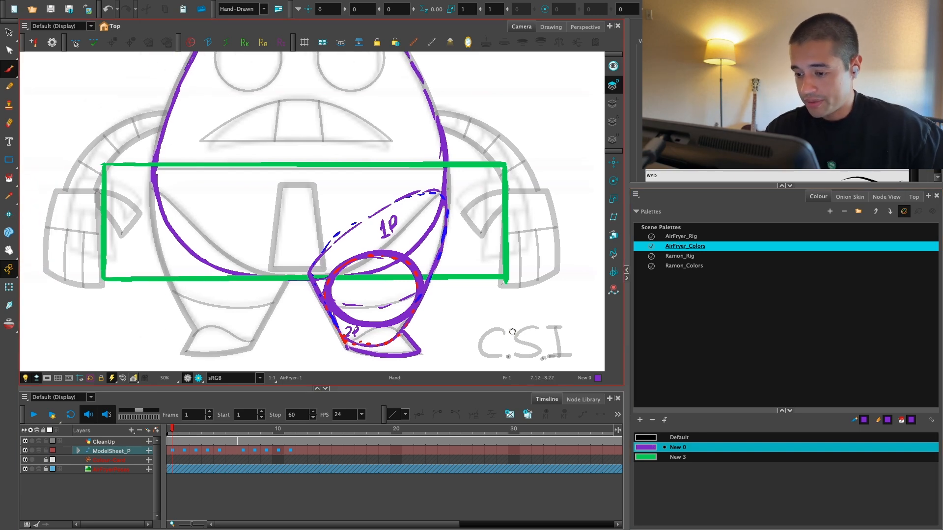
pyautogui.press('1')
pyautogui.press('space')
pyautogui.moveTo(449, 275)
pyautogui.mouseDown()
pyautogui.moveTo(479, 337)
pyautogui.moveTo(491, 309)
pyautogui.moveTo(543, 285)
pyautogui.moveTo(558, 418)
pyautogui.moveTo(469, 414)
pyautogui.moveTo(486, 283)
pyautogui.mouseUp()
pyautogui.press('super+f')
pyautogui.press('2')
pyautogui.press('2')
pyautogui.press('2')
pyautogui.press('space')
pyautogui.press('1')
pyautogui.press('1')
pyautogui.press('1')
pyautogui.press('1')
pyautogui.press('1')
pyautogui.moveTo(754, 309)
pyautogui.mouseDown()
pyautogui.moveTo(701, 288)
pyautogui.moveTo(673, 308)
pyautogui.mouseUp()
pyautogui.press('2')
pyautogui.press('2')
pyautogui.press('2')
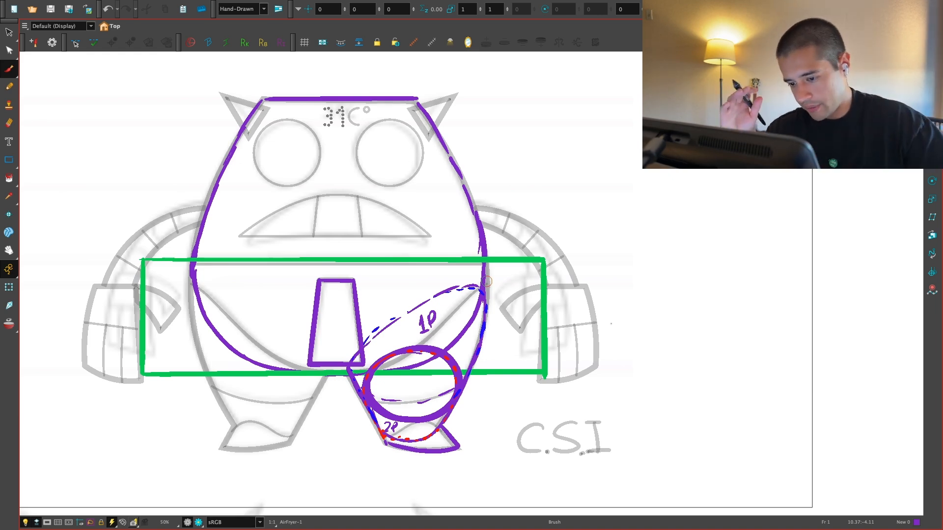
# Step: Remove the part of the green rectangle that extends past the left edge of the body
pyautogui.moveTo(169, 276); pyautogui.dragTo(168, 287)
pyautogui.moveTo(125, 319)
pyautogui.mouseDown()
pyautogui.moveTo(165, 326)
pyautogui.moveTo(187, 413)
pyautogui.mouseUp()
pyautogui.moveTo(489, 259); pyautogui.dragTo(518, 278)
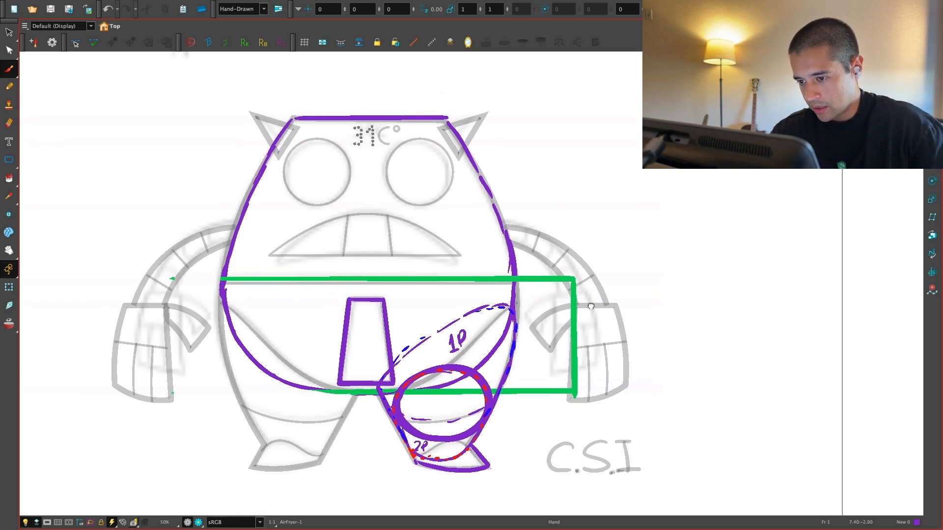
pyautogui.press('2')
pyautogui.moveTo(678, 192)
pyautogui.mouseDown()
pyautogui.moveTo(559, 327)
pyautogui.moveTo(588, 319)
pyautogui.mouseUp()
pyautogui.hotkey('ctrl', 'z')
pyautogui.hotkey('ctrl', 'z')
pyautogui.press('1')
pyautogui.press('1')
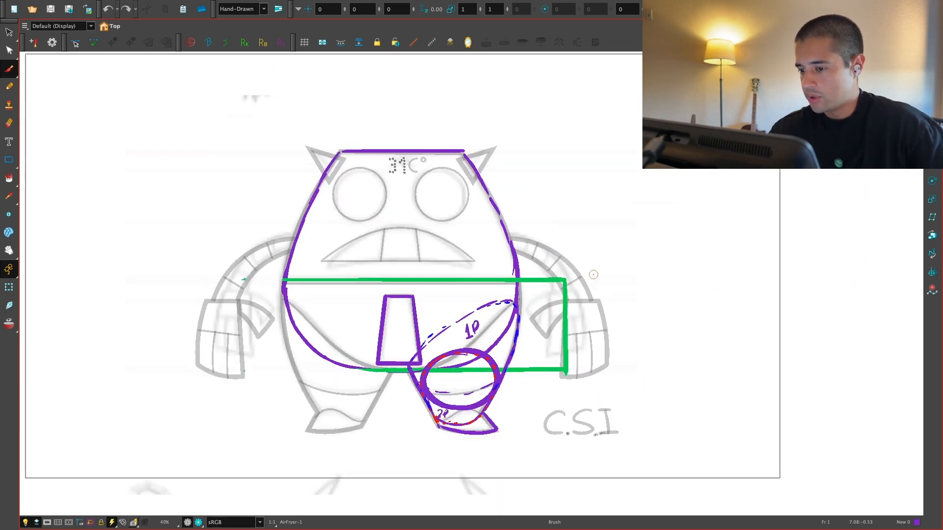
# Step: Trace the mouth in purple with a straight bottom line and an arched top line, redoing the unsuitable arch
pyautogui.press('2')
pyautogui.press('2')
pyautogui.moveTo(576, 277); pyautogui.dragTo(632, 348)
pyautogui.press('2')
pyautogui.press('2')
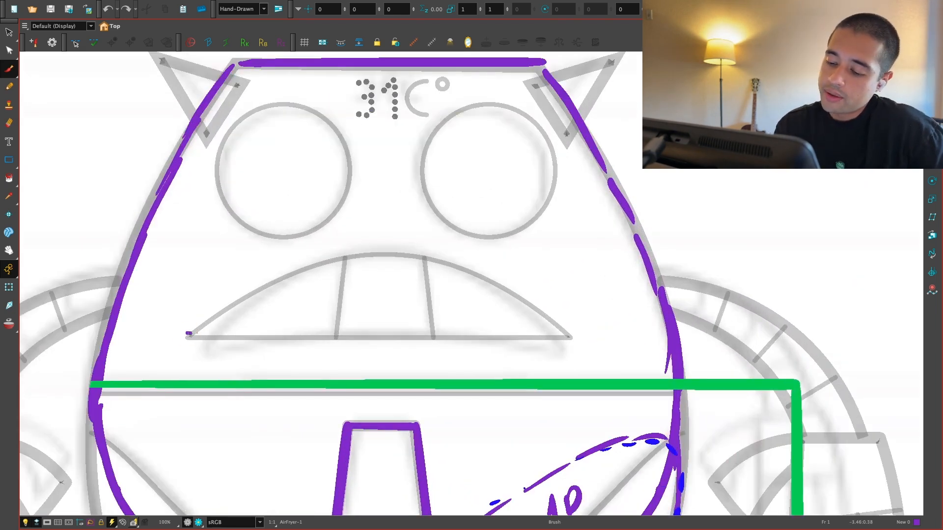
pyautogui.moveTo(188, 333); pyautogui.dragTo(568, 337)
pyautogui.moveTo(192, 334)
pyautogui.mouseDown()
pyautogui.moveTo(235, 302)
pyautogui.moveTo(425, 254)
pyautogui.moveTo(580, 333)
pyautogui.mouseUp()
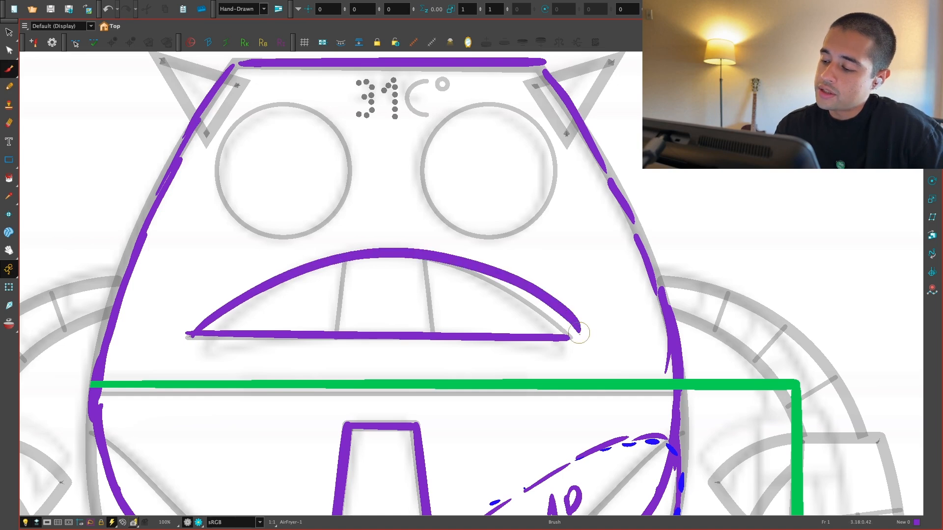
pyautogui.hotkey('ctrl', 'z')
pyautogui.moveTo(193, 334)
pyautogui.mouseDown()
pyautogui.moveTo(420, 260)
pyautogui.moveTo(590, 351)
pyautogui.mouseUp()
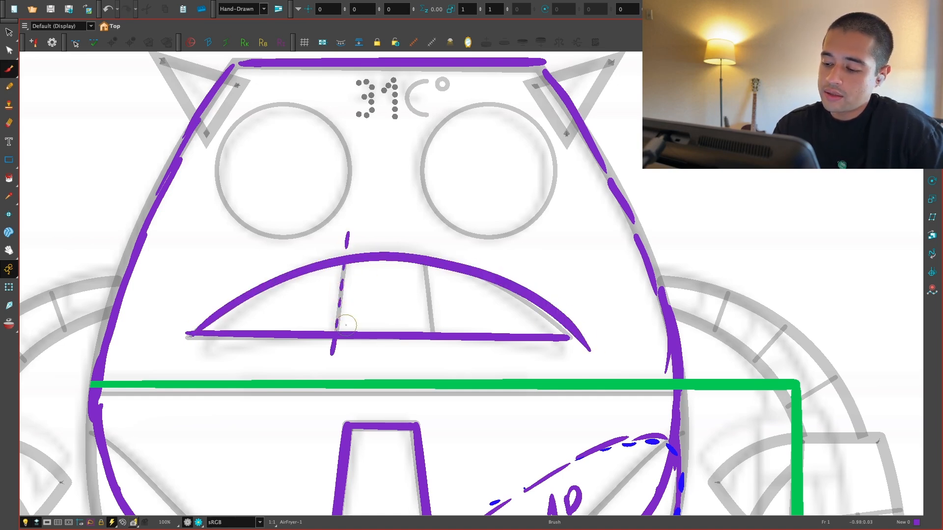
# Step: Mark the two tooth dividers with dashed purple lines extending beyond the mouth outline
pyautogui.moveTo(421, 237); pyautogui.dragTo(421, 245)
pyautogui.moveTo(439, 345); pyautogui.dragTo(441, 354)
pyautogui.press('1')
pyautogui.press('1')
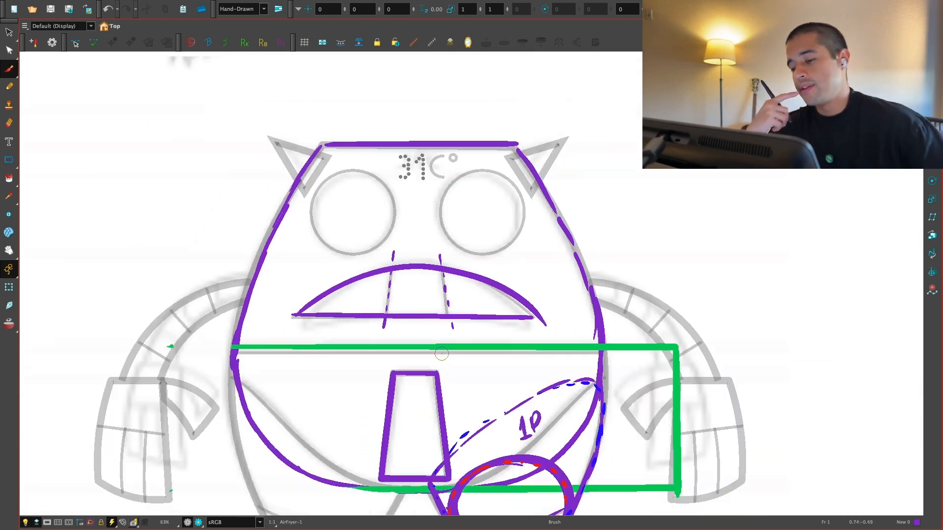
# Step: Trace the left eye with a dashed circle in Red from the AirFryer_Rig palette
pyautogui.press('2')
pyautogui.press('2')
pyautogui.press('2')
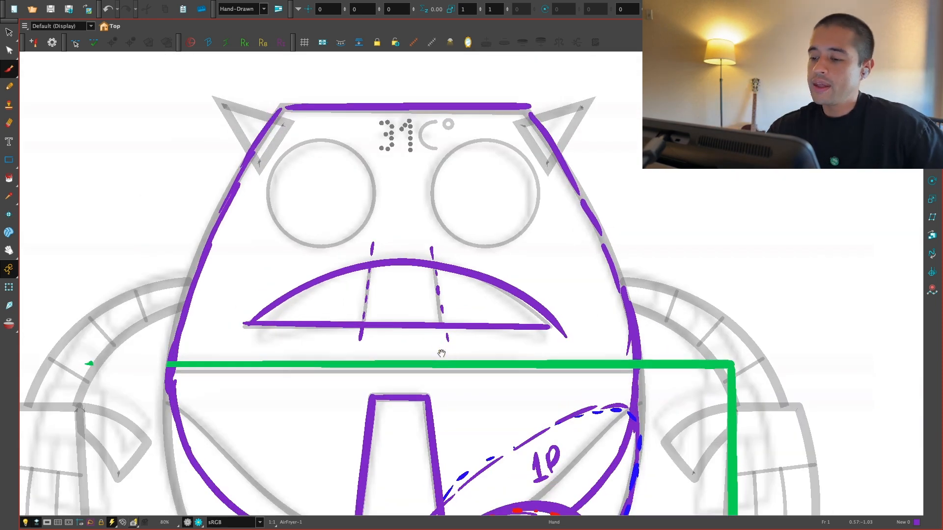
pyautogui.moveTo(427, 177); pyautogui.dragTo(562, 334)
pyautogui.press('2')
pyautogui.press('2')
pyautogui.press('super+f')
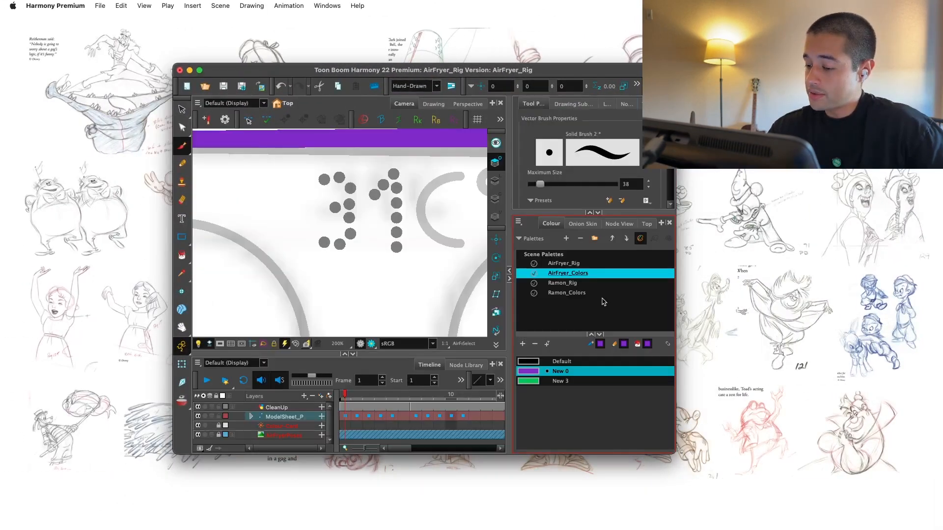
pyautogui.press('super+f')
pyautogui.click(696, 238)
pyautogui.click(649, 462)
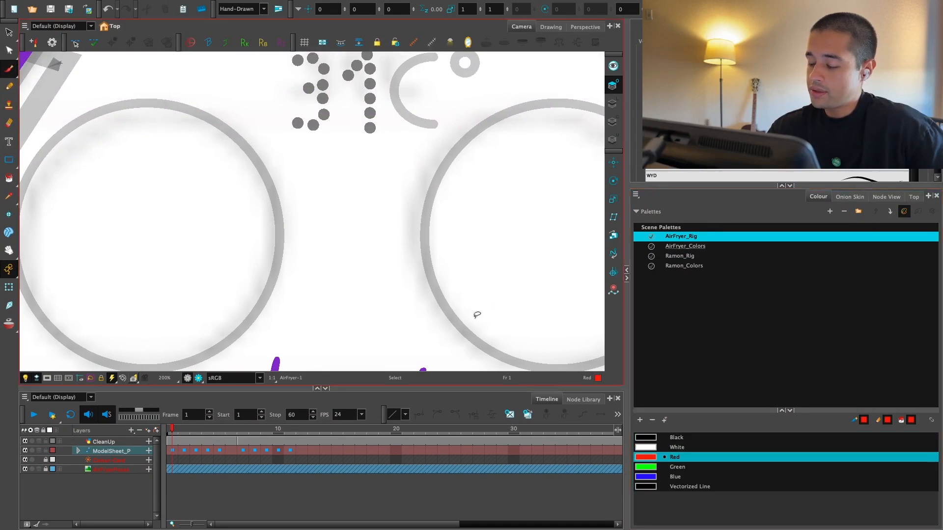
pyautogui.press('`')
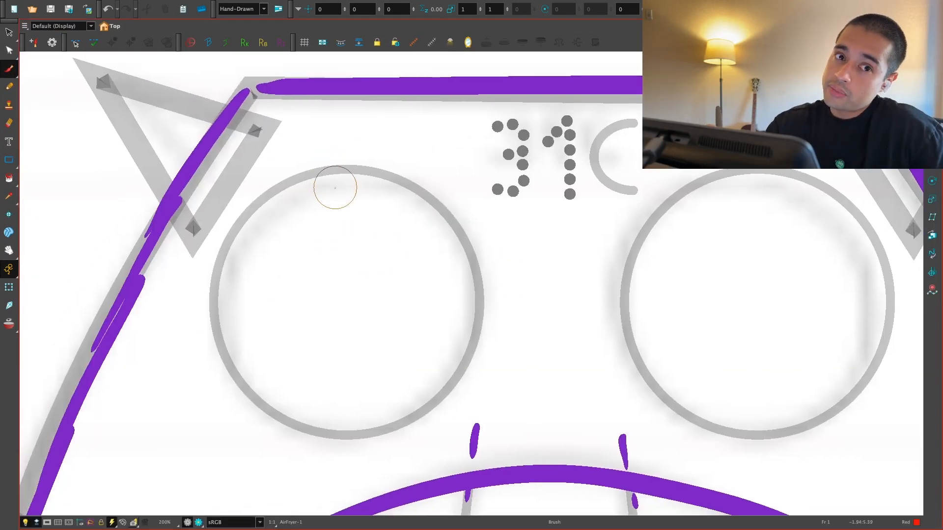
pyautogui.moveTo(289, 182)
pyautogui.mouseDown()
pyautogui.moveTo(230, 245)
pyautogui.moveTo(216, 305)
pyautogui.moveTo(239, 375)
pyautogui.moveTo(279, 414)
pyautogui.moveTo(353, 430)
pyautogui.moveTo(398, 414)
pyautogui.moveTo(383, 427)
pyautogui.moveTo(458, 379)
pyautogui.moveTo(481, 281)
pyautogui.moveTo(334, 186)
pyautogui.moveTo(305, 181)
pyautogui.moveTo(328, 173)
pyautogui.moveTo(399, 187)
pyautogui.moveTo(453, 219)
pyautogui.moveTo(479, 275)
pyautogui.mouseUp()
# Step: Trace the lower part of the right eye in red dashes and add a dashed diagonal line across it
pyautogui.press('1')
pyautogui.press('1')
pyautogui.moveTo(660, 319)
pyautogui.mouseDown()
pyautogui.moveTo(566, 325)
pyautogui.moveTo(556, 314)
pyautogui.mouseUp()
pyautogui.press('2')
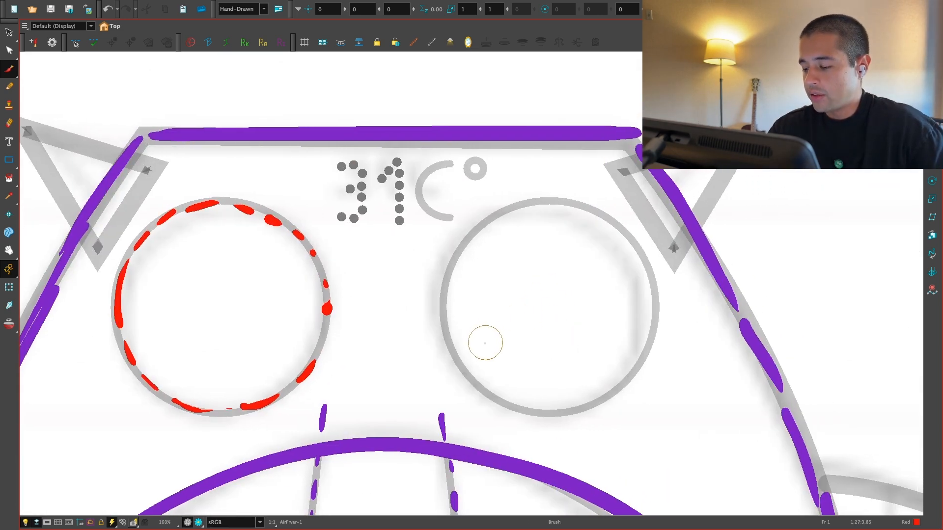
pyautogui.moveTo(463, 356); pyautogui.dragTo(477, 348)
pyautogui.moveTo(563, 298)
pyautogui.mouseDown()
pyautogui.moveTo(575, 281)
pyautogui.moveTo(638, 253)
pyautogui.mouseUp()
pyautogui.moveTo(479, 386)
pyautogui.mouseDown()
pyautogui.moveTo(545, 407)
pyautogui.moveTo(602, 401)
pyautogui.moveTo(637, 371)
pyautogui.moveTo(652, 338)
pyautogui.moveTo(650, 275)
pyautogui.mouseUp()
pyautogui.scroll(-6, 717, 274)
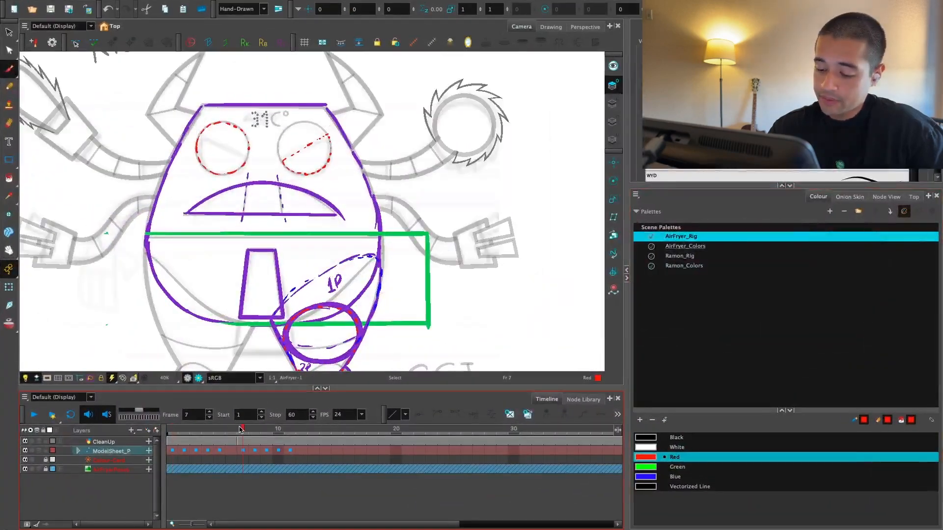
# Step: Go to frame 6 and cut the coloured planning strokes from the AirFryer drawing
pyautogui.moveTo(240, 429); pyautogui.dragTo(229, 432)
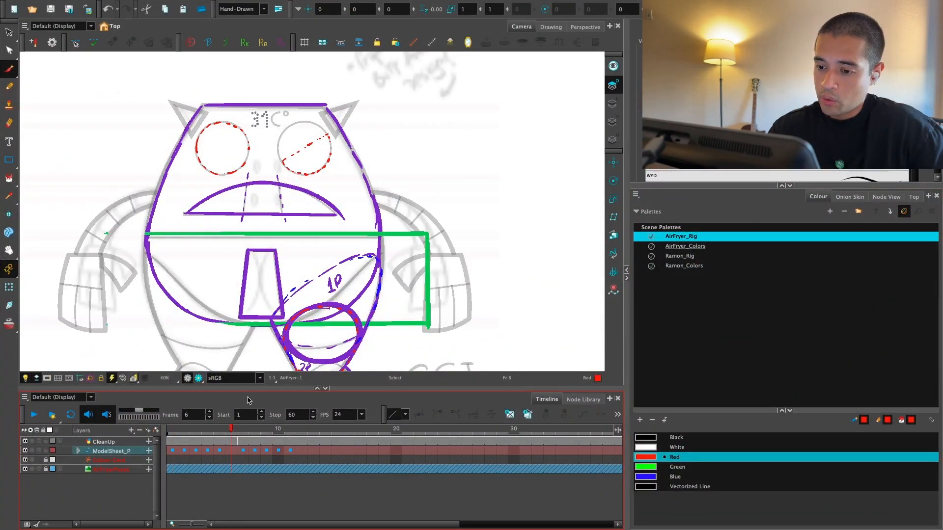
pyautogui.click(908, 26)
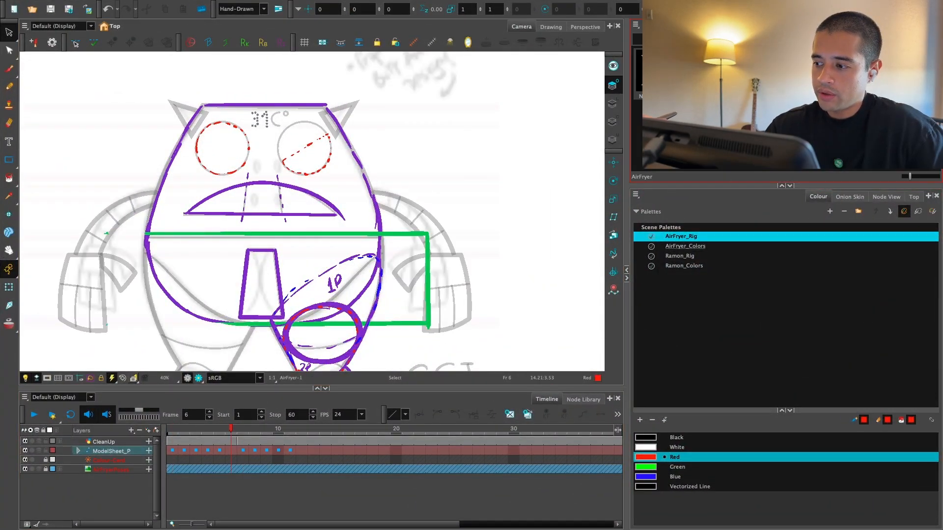
pyautogui.press('1')
pyautogui.moveTo(401, 306)
pyautogui.mouseDown()
pyautogui.moveTo(396, 128)
pyautogui.moveTo(374, 336)
pyautogui.mouseUp()
pyautogui.press('Delete')
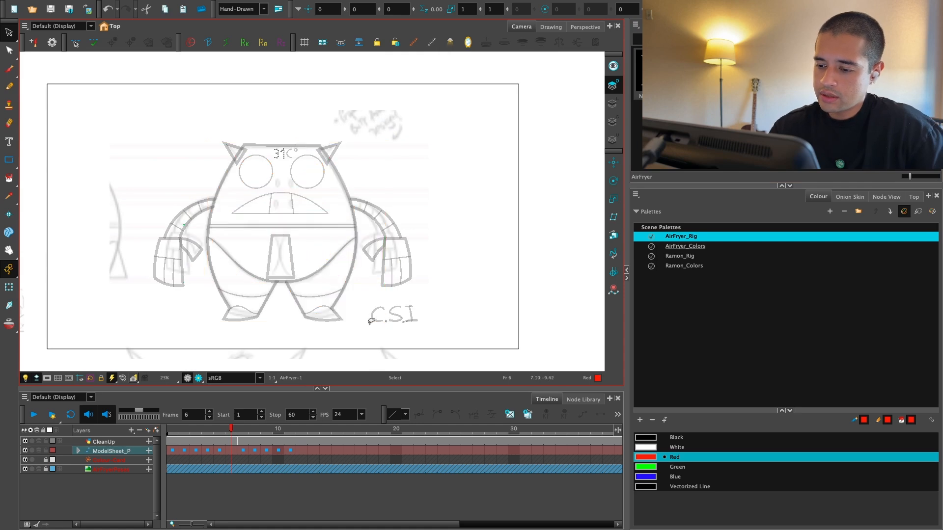
# Step: Add a vector drawing layer named "Deconstruction"
pyautogui.press('super+r')
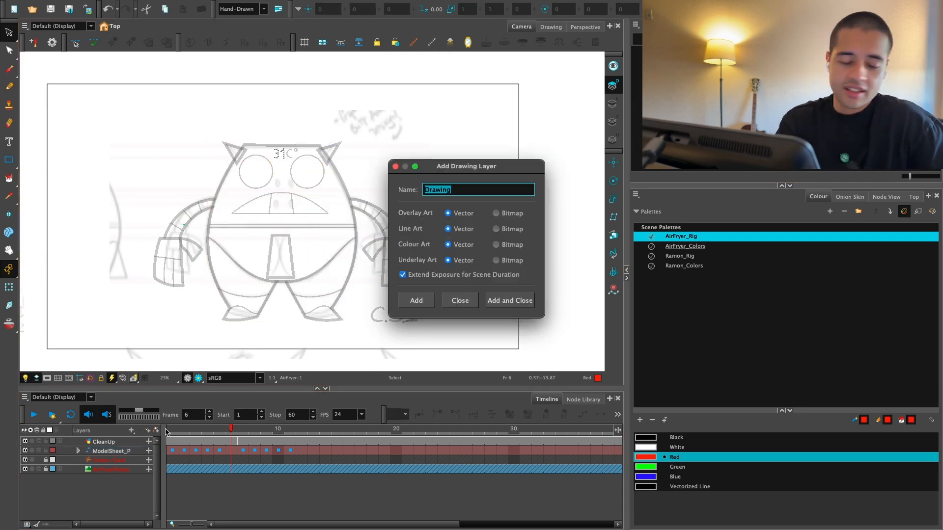
pyautogui.write('S')
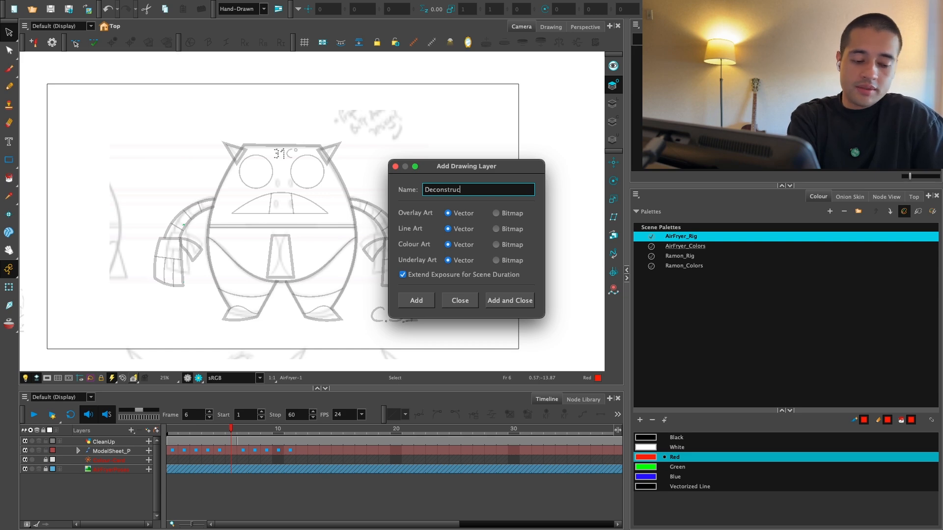
pyautogui.write('econstruction')
pyautogui.press('Return')
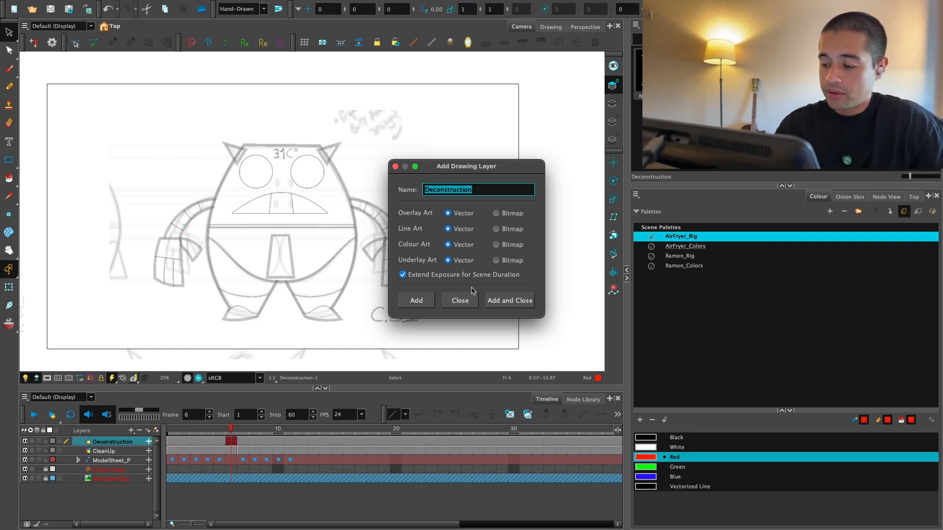
# Step: Place the Deconstruction node beside the CleanUp node in the node network
pyautogui.click(886, 197)
pyautogui.scroll(5, 883, 388)
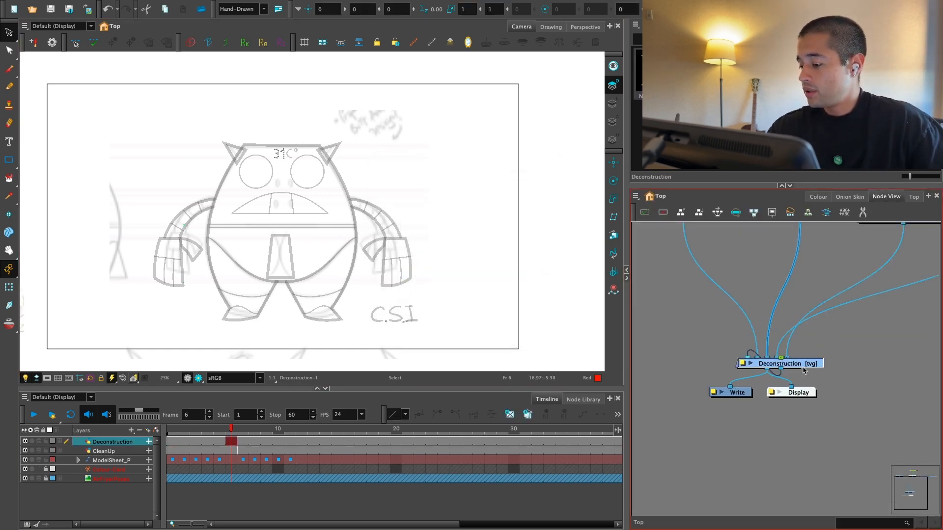
pyautogui.moveTo(884, 387)
pyautogui.mouseDown()
pyautogui.moveTo(704, 310)
pyautogui.moveTo(687, 322)
pyautogui.mouseUp()
# Step: Paste the cut planning strokes into the Deconstruction layer's drawing at frame 6
pyautogui.click(545, 288)
pyautogui.press('super+v')
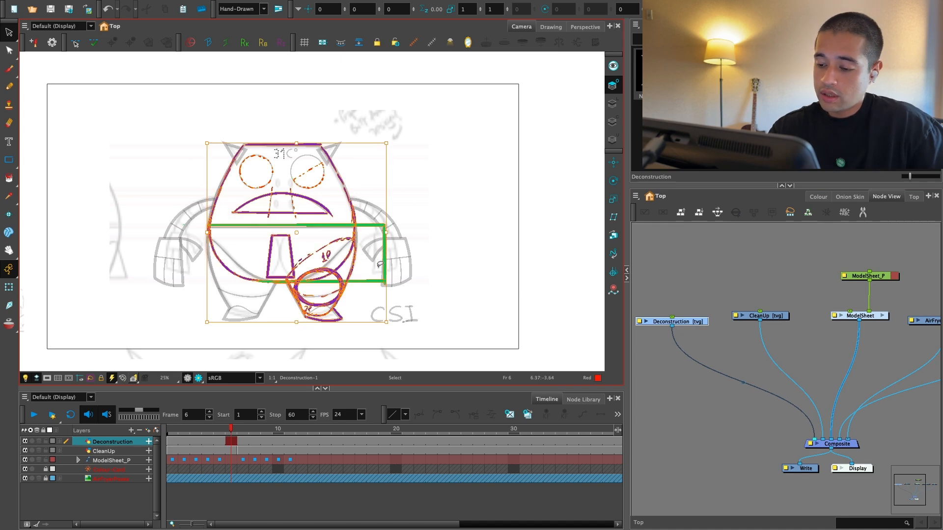
pyautogui.press('2')
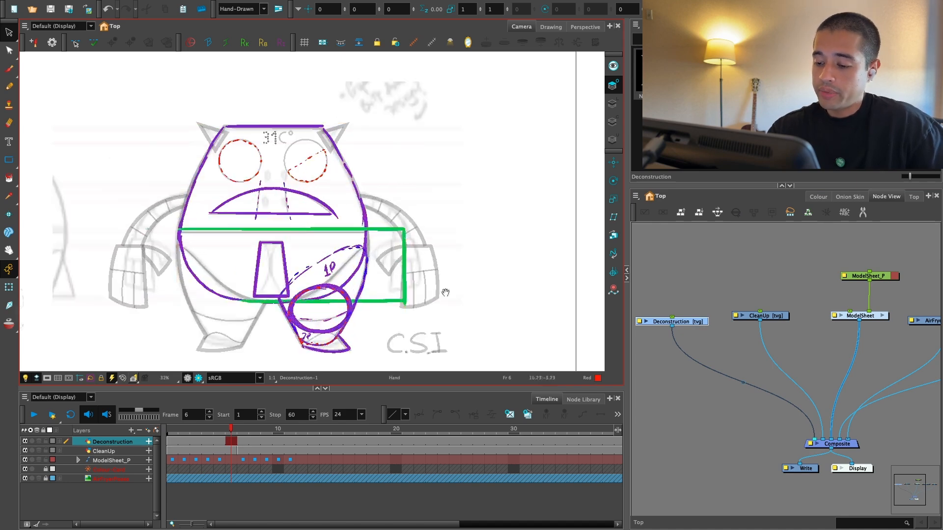
# Step: Trace the inner and outer edges of the character's upper-body-side arm on screen left with dashed Blue brush strokes
pyautogui.press('2')
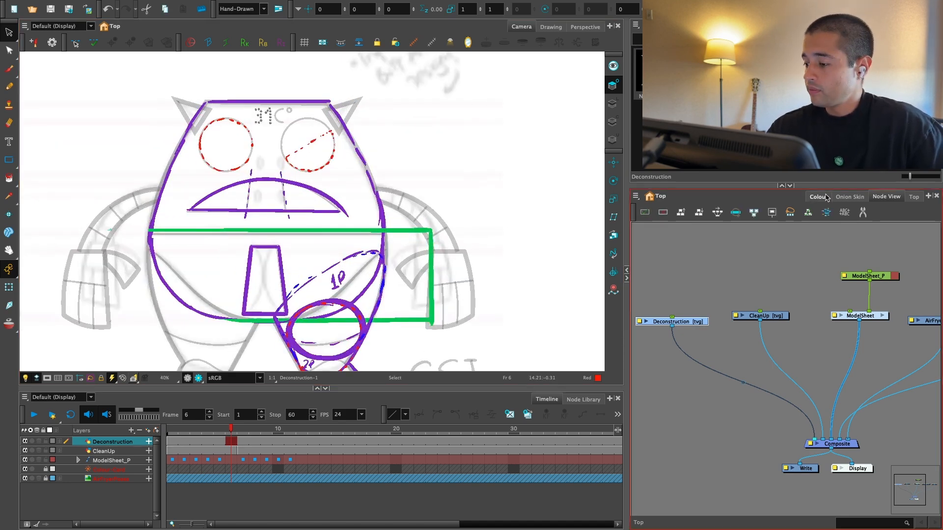
pyautogui.click(818, 196)
pyautogui.click(676, 477)
pyautogui.press('super+f')
pyautogui.moveTo(482, 339); pyautogui.dragTo(584, 348)
pyautogui.press('2')
pyautogui.press('2')
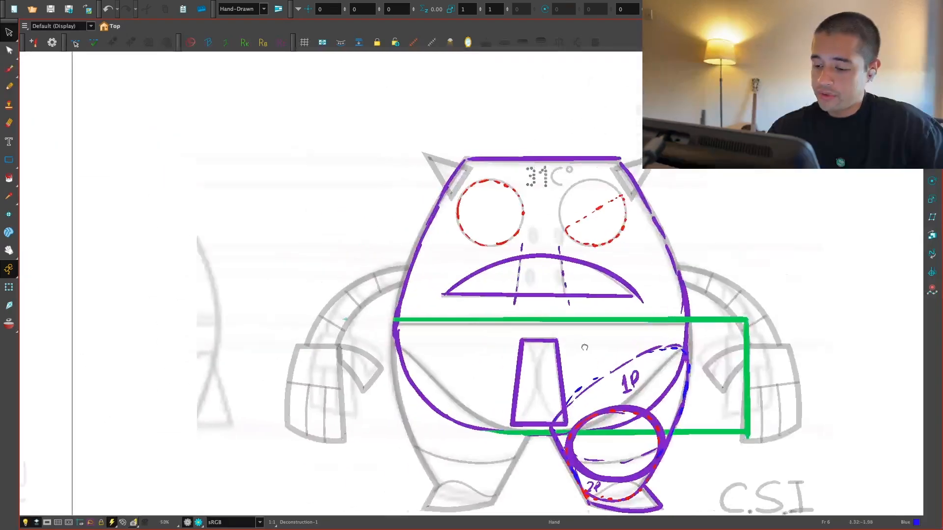
pyautogui.hotkey('alt', 'b')
pyautogui.press('2')
pyautogui.press('2')
pyautogui.press('2')
pyautogui.moveTo(295, 448)
pyautogui.mouseDown()
pyautogui.moveTo(316, 393)
pyautogui.moveTo(363, 340)
pyautogui.mouseUp()
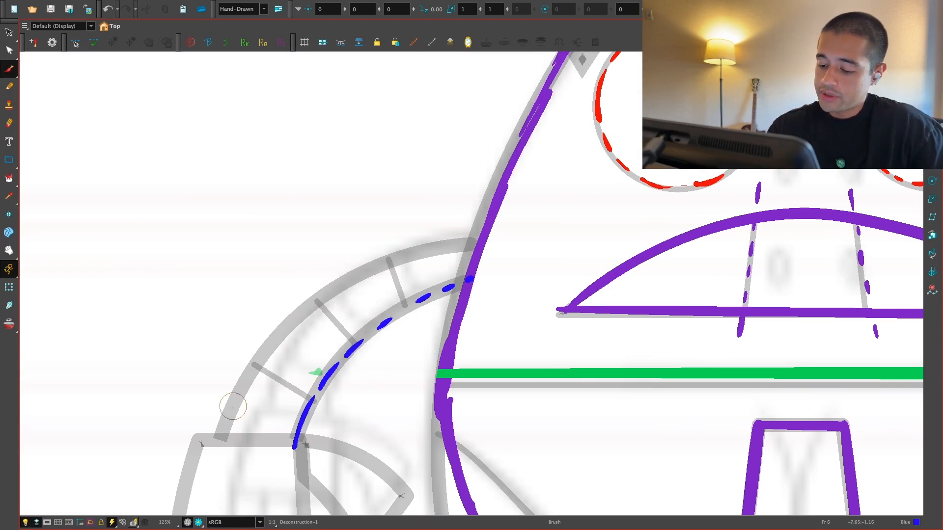
pyautogui.moveTo(219, 439)
pyautogui.mouseDown()
pyautogui.moveTo(260, 358)
pyautogui.moveTo(319, 298)
pyautogui.moveTo(411, 251)
pyautogui.moveTo(469, 244)
pyautogui.mouseUp()
# Step: Write the label "1P" in blue above the traced arm
pyautogui.press('1')
pyautogui.moveTo(361, 227)
pyautogui.mouseDown()
pyautogui.moveTo(361, 248)
pyautogui.moveTo(375, 253)
pyautogui.moveTo(372, 239)
pyautogui.mouseUp()
pyautogui.press('1')
pyautogui.press('1')
pyautogui.press('1')
pyautogui.press('1')
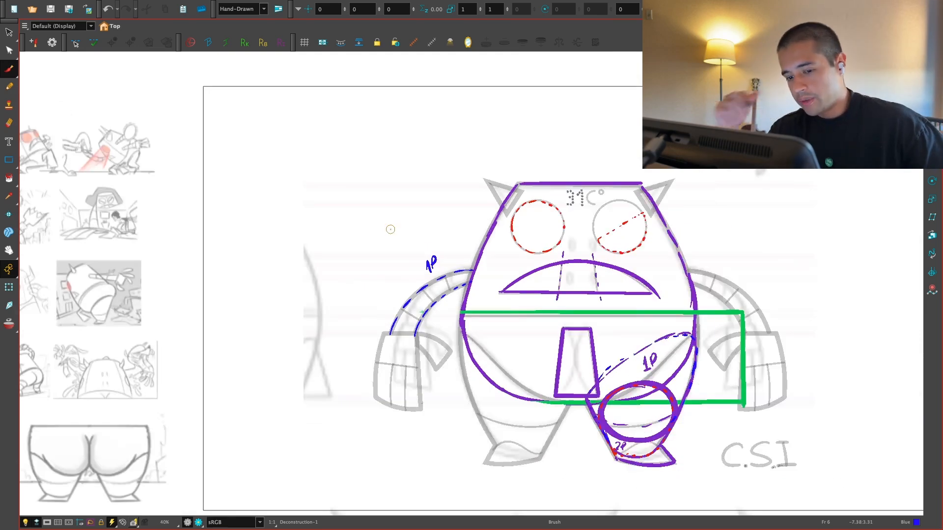
# Step: Mark the shoulder end of the outstretched arm with a small blue circle on the grey-background storyboard thumbnail
pyautogui.press('1')
pyautogui.moveTo(211, 295); pyautogui.dragTo(446, 303)
pyautogui.press('2')
pyautogui.press('2')
pyautogui.press('2')
pyautogui.press('2')
pyautogui.press('2')
pyautogui.moveTo(385, 314)
pyautogui.mouseDown()
pyautogui.moveTo(475, 337)
pyautogui.moveTo(442, 328)
pyautogui.moveTo(462, 305)
pyautogui.mouseUp()
pyautogui.press('2')
pyautogui.press('2')
pyautogui.press('2')
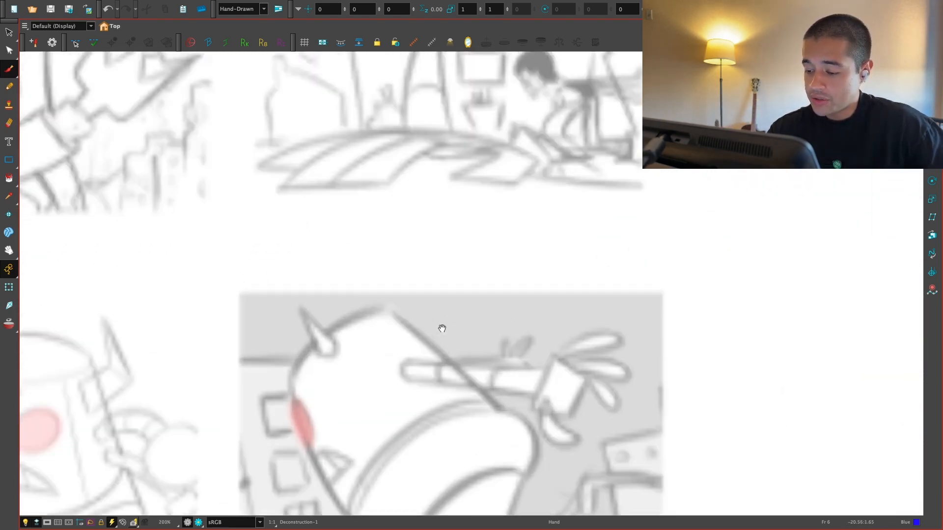
pyautogui.press('2')
pyautogui.press('2')
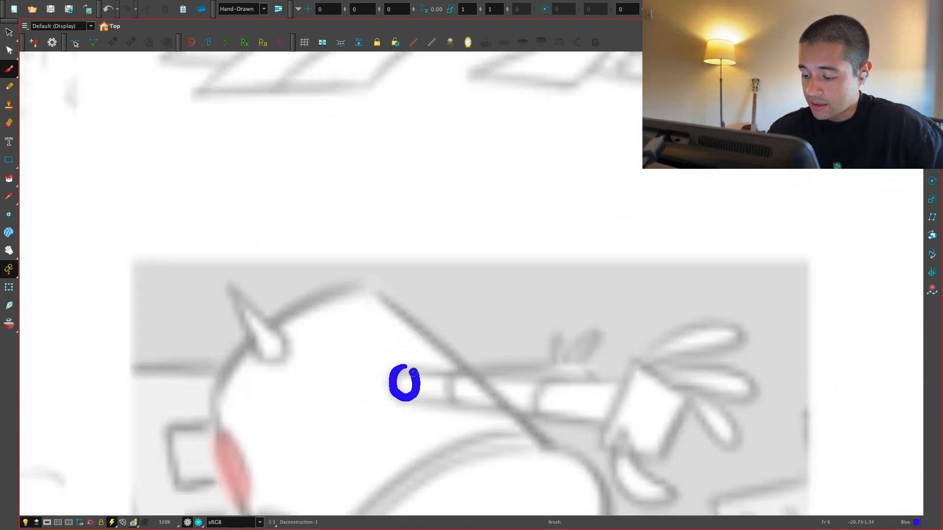
pyautogui.press('1')
# Step: Draw a blue centre line through the traced arm from shoulder to wrist, with a dot at each end
pyautogui.press('1')
pyautogui.press('1')
pyautogui.press('1')
pyautogui.press('1')
pyautogui.press('1')
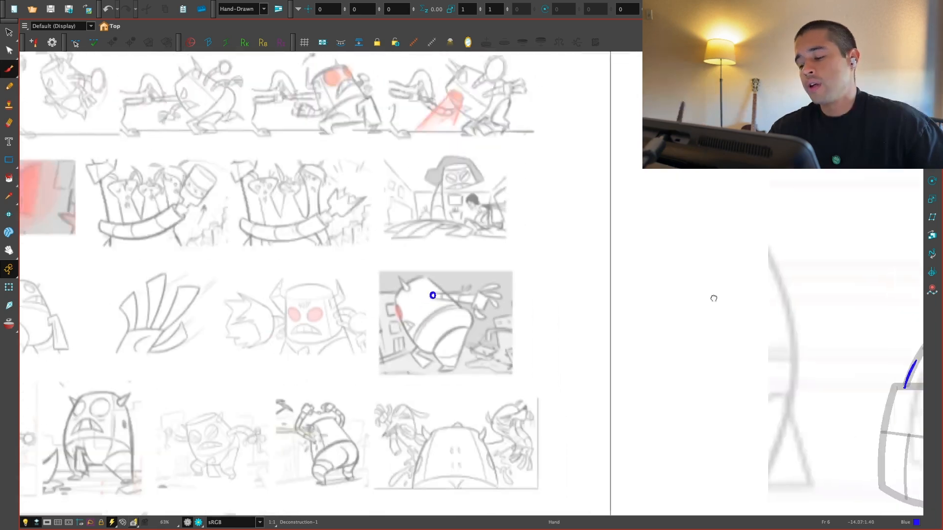
pyautogui.press('1')
pyautogui.press('1')
pyautogui.press('2')
pyautogui.press('2')
pyautogui.moveTo(800, 279)
pyautogui.mouseDown()
pyautogui.moveTo(606, 287)
pyautogui.moveTo(581, 304)
pyautogui.mouseUp()
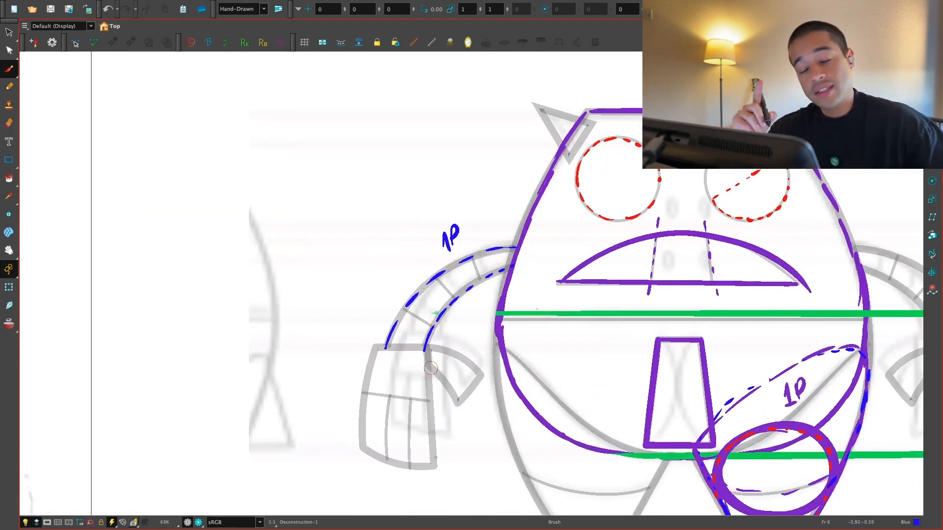
pyautogui.press('2')
pyautogui.press('2')
pyautogui.press('2')
pyautogui.press('2')
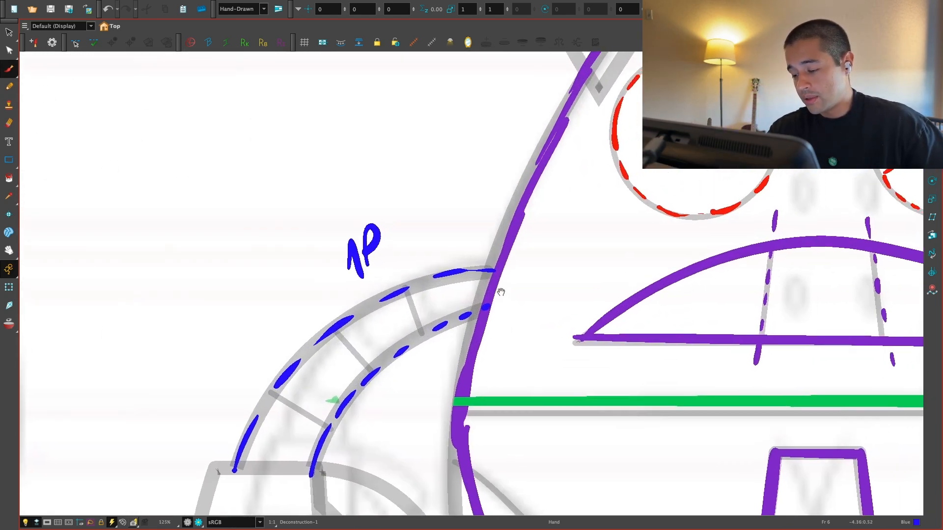
pyautogui.press('1')
pyautogui.press('1')
pyautogui.moveTo(477, 288); pyautogui.dragTo(414, 310)
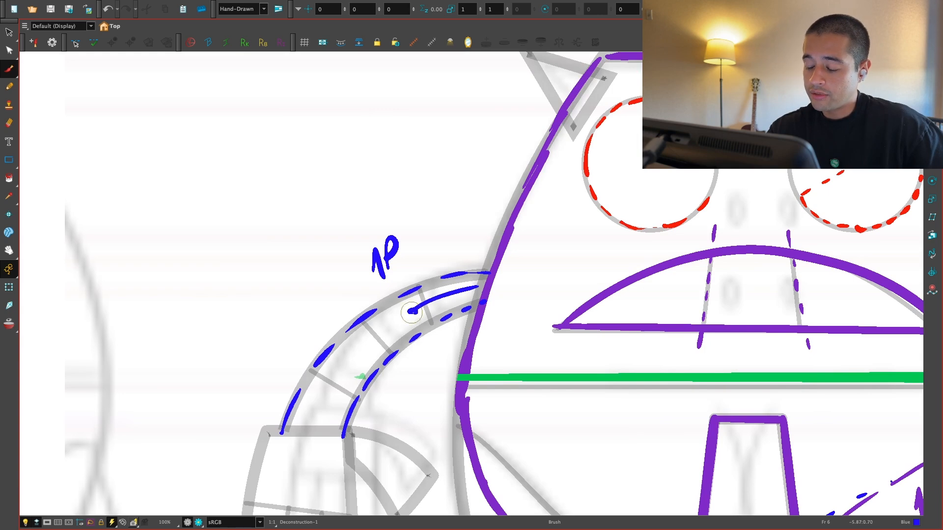
pyautogui.hotkey('ctrl', 'z')
pyautogui.moveTo(480, 288); pyautogui.dragTo(400, 316)
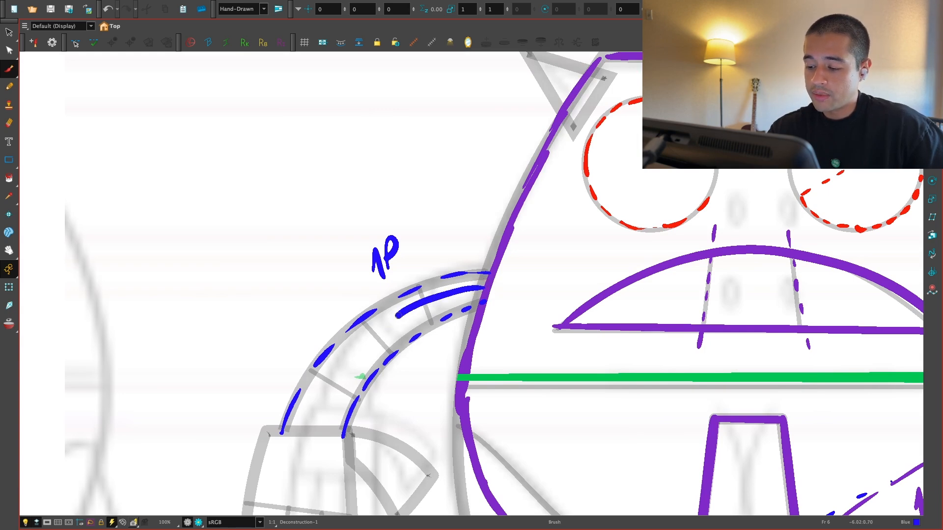
pyautogui.hotkey('ctrl', 'z')
pyautogui.moveTo(473, 288)
pyautogui.mouseDown()
pyautogui.moveTo(365, 348)
pyautogui.moveTo(317, 418)
pyautogui.mouseUp()
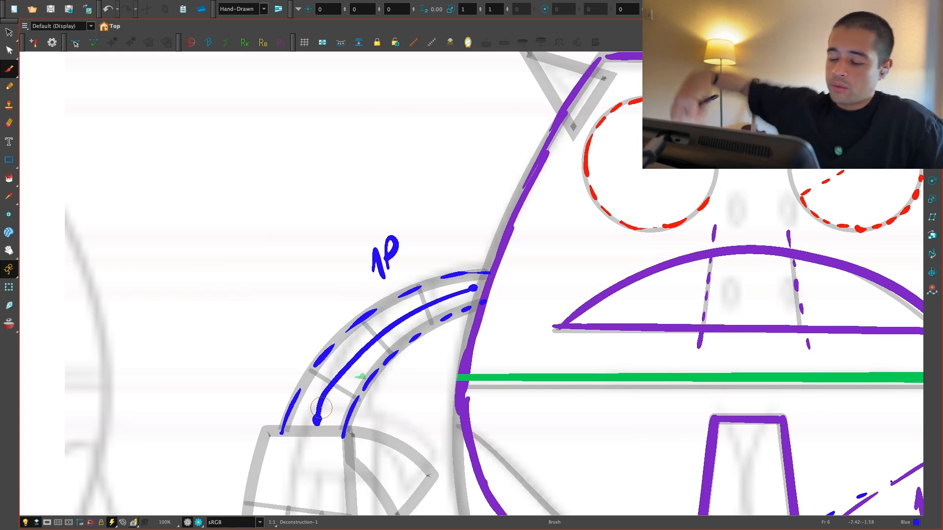
# Step: Draw a filled blue ellipse just inside the body outline at the arm's shoulder end
pyautogui.press('2')
pyautogui.moveTo(475, 278)
pyautogui.mouseDown()
pyautogui.moveTo(483, 317)
pyautogui.moveTo(500, 295)
pyautogui.mouseUp()
pyautogui.hotkey('ctrl', 'z')
pyautogui.press('1')
pyautogui.press('1')
pyautogui.press('1')
pyautogui.press('1')
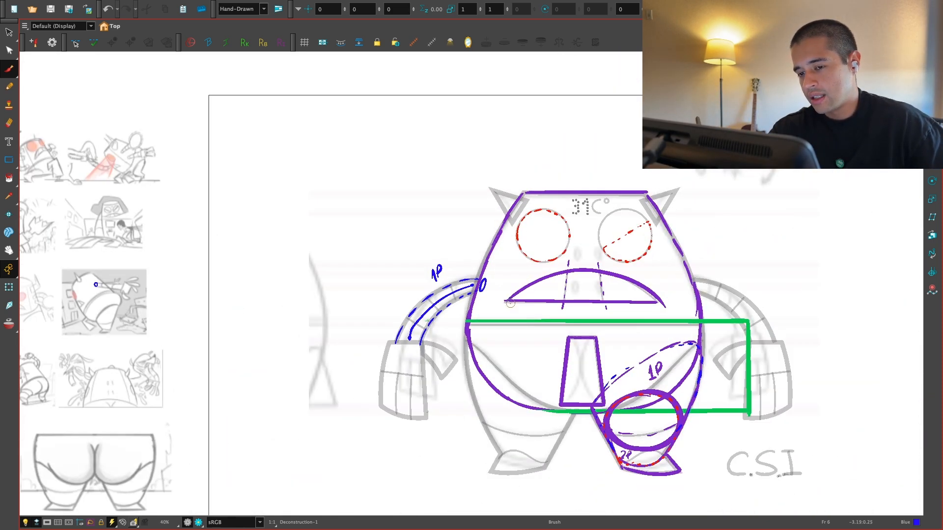
pyautogui.moveTo(512, 309); pyautogui.dragTo(496, 322)
pyautogui.press('2')
pyautogui.press('2')
pyautogui.press('2')
pyautogui.press('2')
pyautogui.press('2')
pyautogui.press('2')
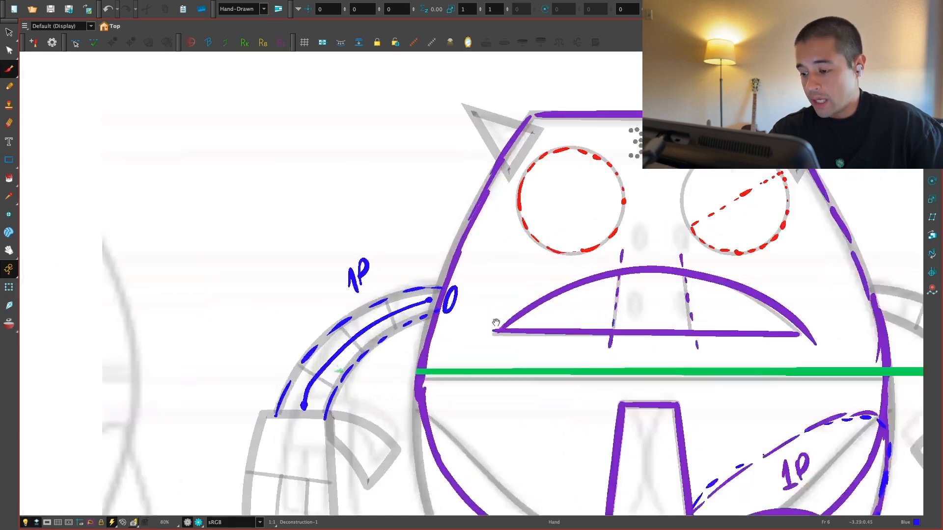
pyautogui.hotkey('ctrl', 'z')
pyautogui.moveTo(420, 297); pyautogui.dragTo(415, 353)
pyautogui.hotkey('ctrl', 'z')
pyautogui.press('1')
pyautogui.press('1')
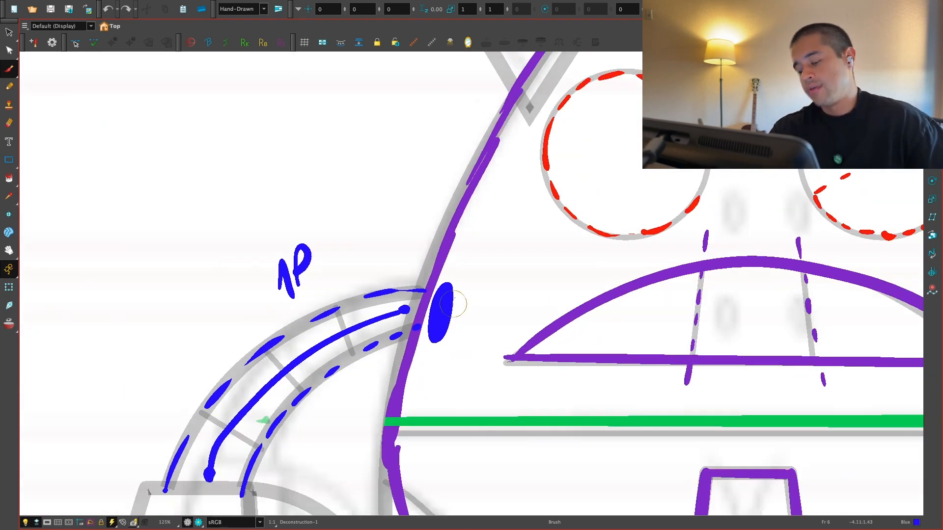
# Step: Draw a dashed Green circle inside the body, running around from the blue shoulder ellipse
pyautogui.press('super+f')
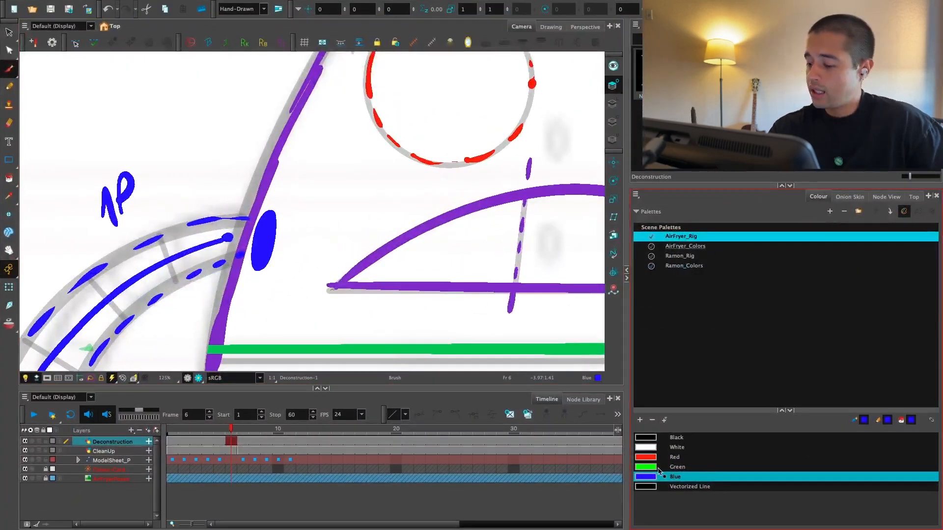
pyautogui.click(659, 468)
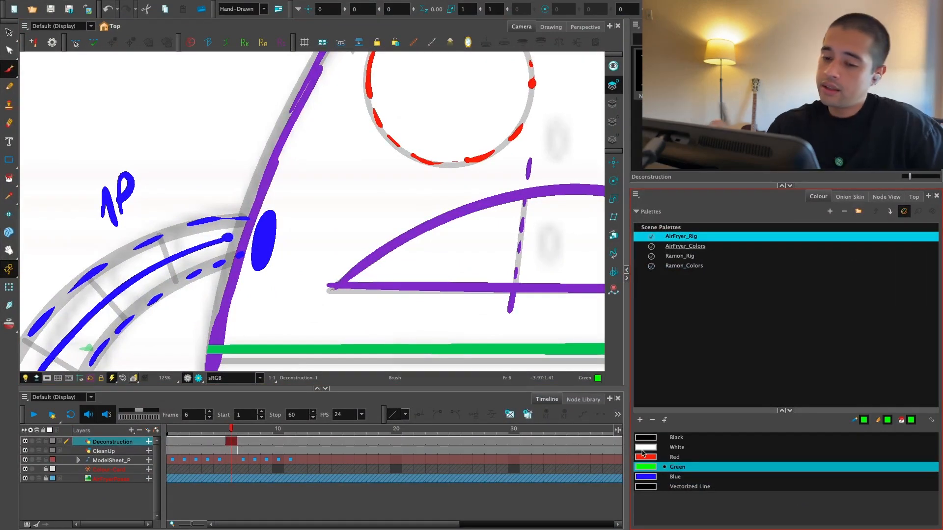
pyautogui.moveTo(271, 217); pyautogui.dragTo(274, 201)
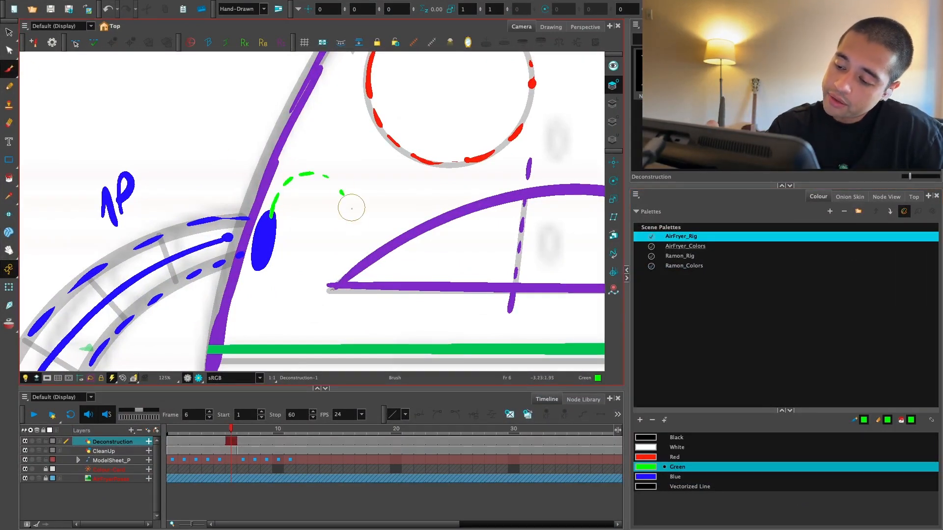
pyautogui.moveTo(352, 208)
pyautogui.mouseDown()
pyautogui.moveTo(357, 236)
pyautogui.moveTo(345, 271)
pyautogui.mouseUp()
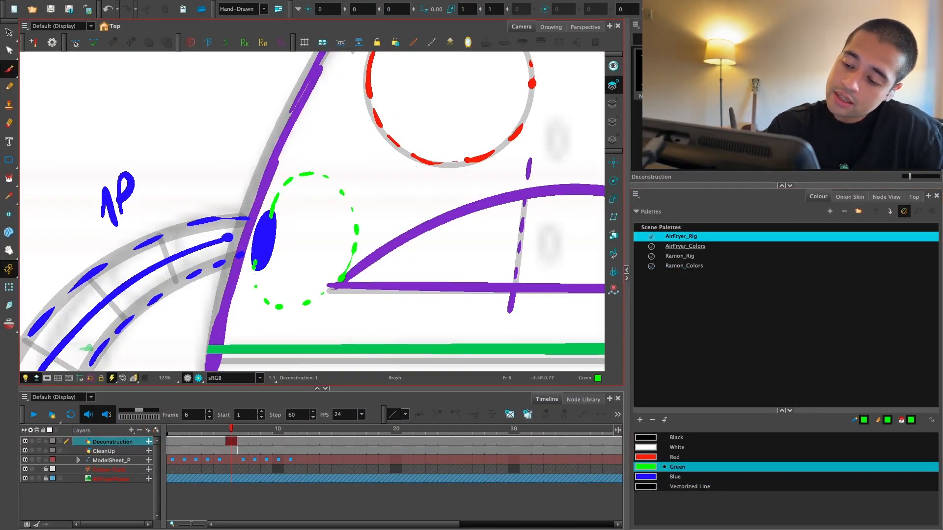
# Step: Hollow out the blue shoulder ellipse so that only its outline remains
pyautogui.click(659, 477)
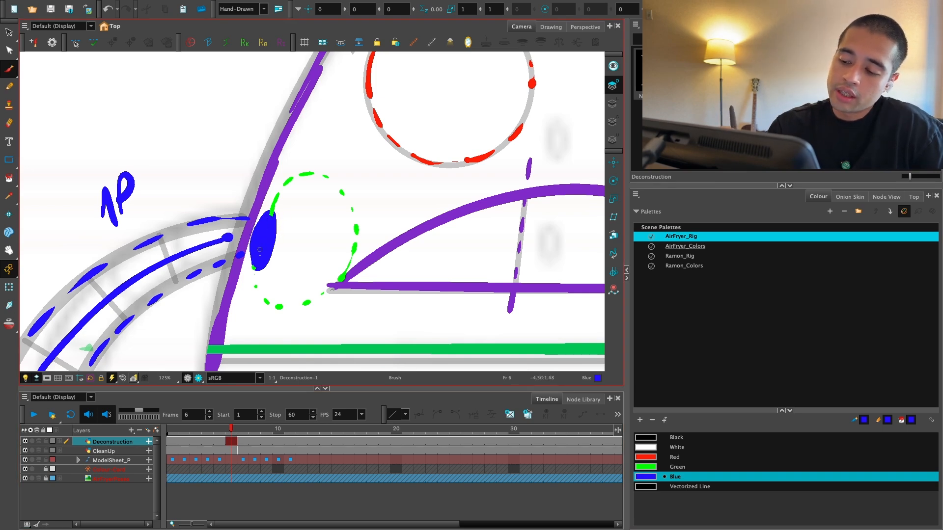
pyautogui.press('super+z')
pyautogui.press('2')
pyautogui.press('2')
pyautogui.moveTo(316, 223); pyautogui.dragTo(392, 249)
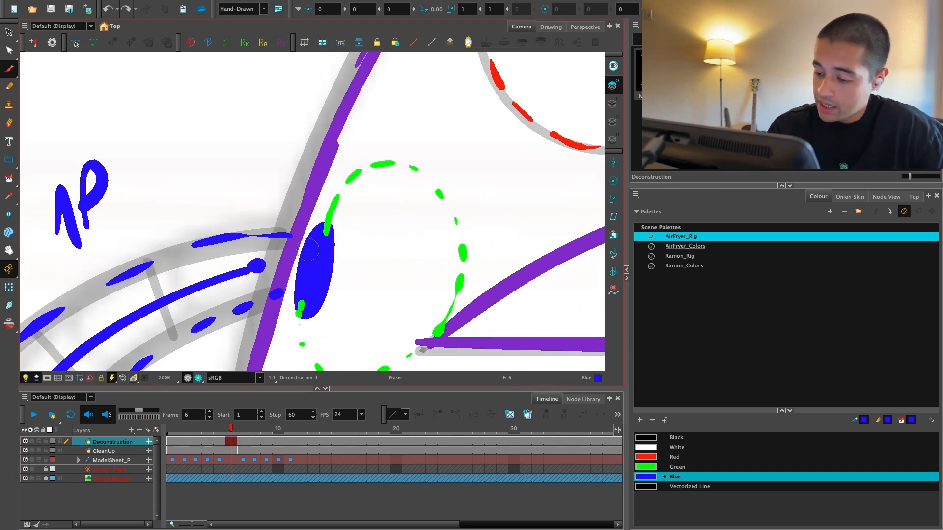
pyautogui.moveTo(317, 237)
pyautogui.mouseDown()
pyautogui.moveTo(310, 299)
pyautogui.moveTo(321, 251)
pyautogui.mouseUp()
pyautogui.press('1')
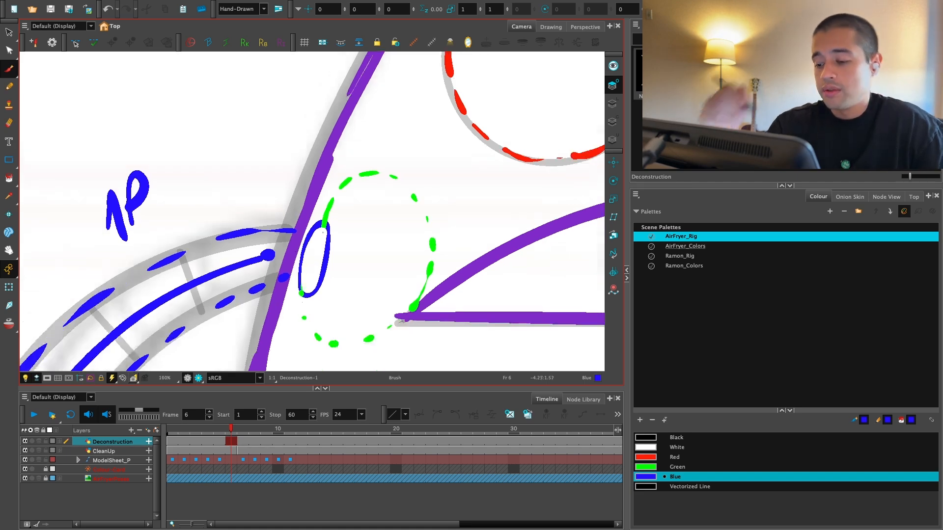
# Step: Hatch the inside of the dashed circle beside the shoulder with diagonal Green strokes
pyautogui.press('1')
pyautogui.press('1')
pyautogui.press('1')
pyautogui.press('2')
pyautogui.press('2')
pyautogui.click(664, 467)
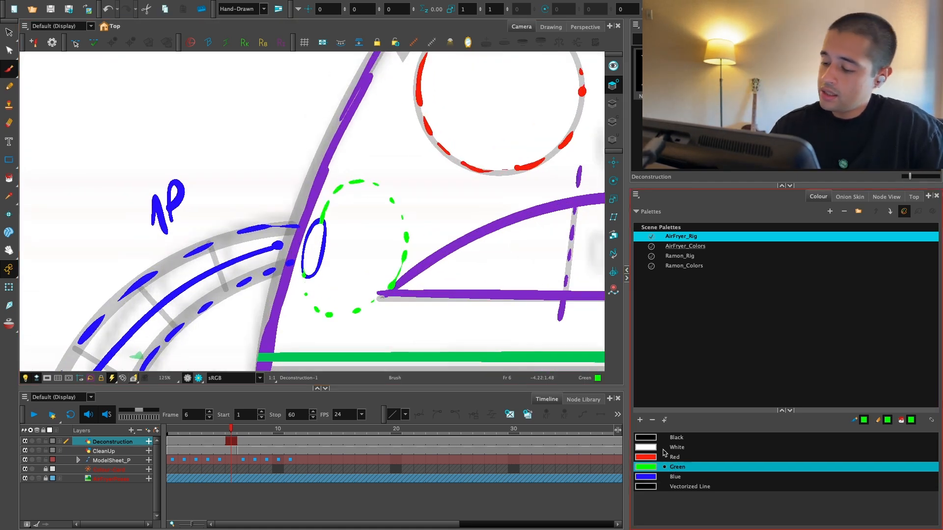
pyautogui.moveTo(334, 208)
pyautogui.mouseDown()
pyautogui.moveTo(351, 188)
pyautogui.moveTo(373, 189)
pyautogui.mouseUp()
pyautogui.moveTo(328, 245)
pyautogui.mouseDown()
pyautogui.moveTo(369, 209)
pyautogui.moveTo(321, 273)
pyautogui.mouseUp()
pyautogui.moveTo(390, 212)
pyautogui.mouseDown()
pyautogui.moveTo(323, 288)
pyautogui.moveTo(329, 301)
pyautogui.mouseUp()
pyautogui.moveTo(398, 239)
pyautogui.mouseDown()
pyautogui.moveTo(344, 308)
pyautogui.moveTo(394, 264)
pyautogui.mouseUp()
# Step: Extend the arm's upper and lower edges across the body outline into the green hatched area with Red strokes
pyautogui.click(674, 457)
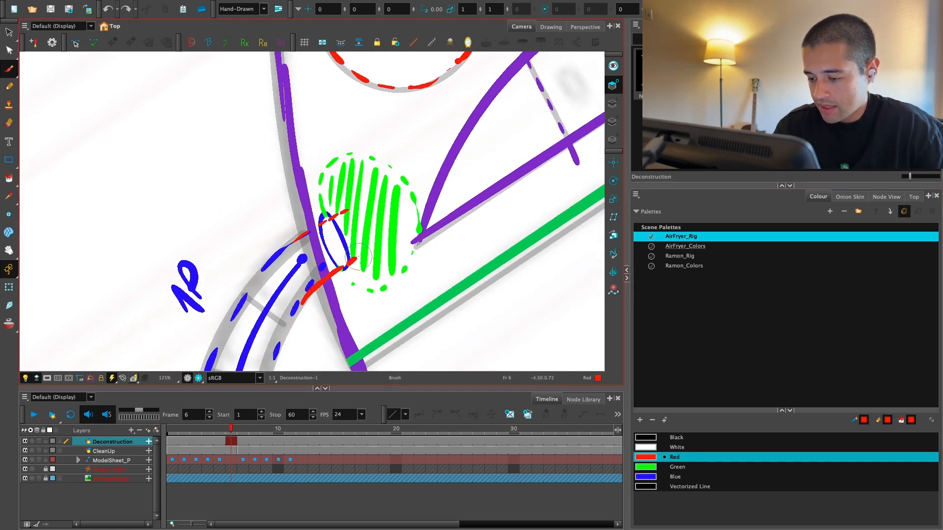
pyautogui.hotkey('shift', 'x')
pyautogui.press('1')
pyautogui.press('1')
pyautogui.press('1')
pyautogui.press('1')
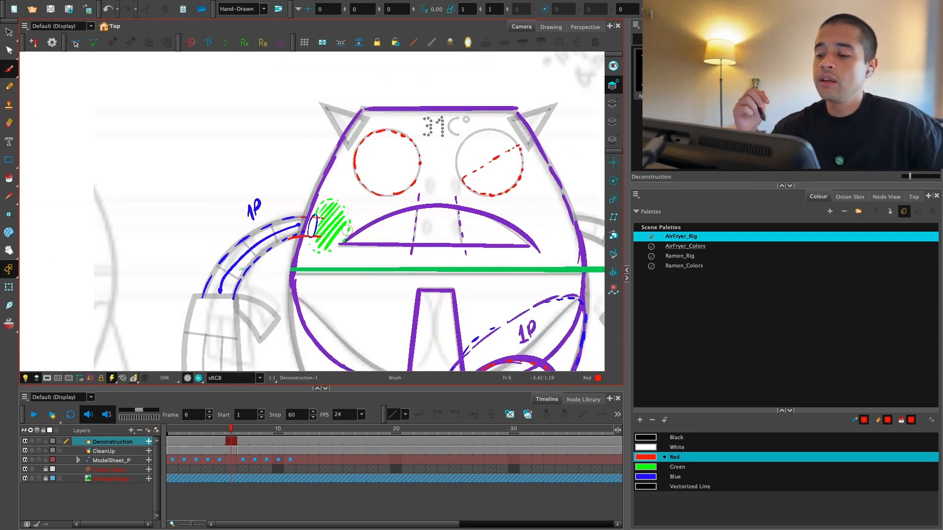
pyautogui.moveTo(410, 280); pyautogui.dragTo(424, 267)
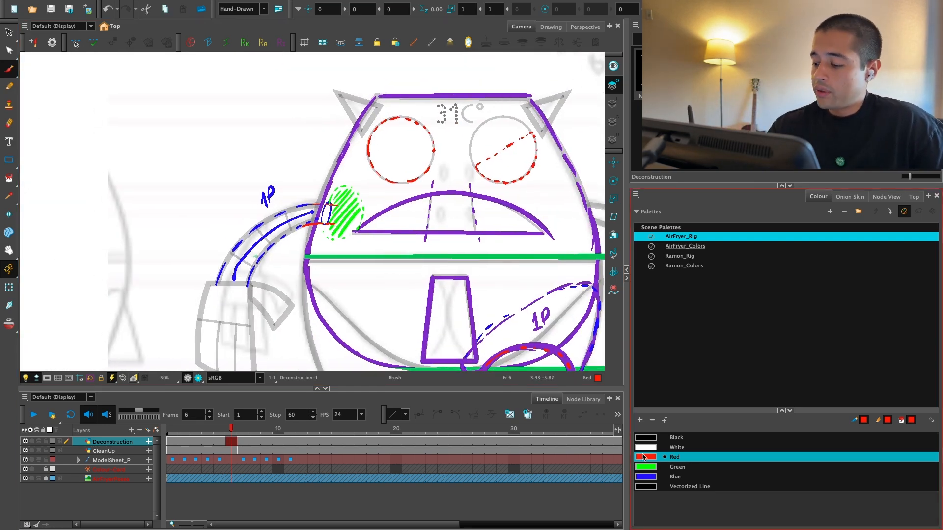
# Step: Write the label "SHOULDER" in Blue above the shoulder ellipse and add arrows from it and from the arm's "1P" label
pyautogui.click(657, 478)
pyautogui.press('2')
pyautogui.press('2')
pyautogui.moveTo(308, 133); pyautogui.dragTo(300, 158)
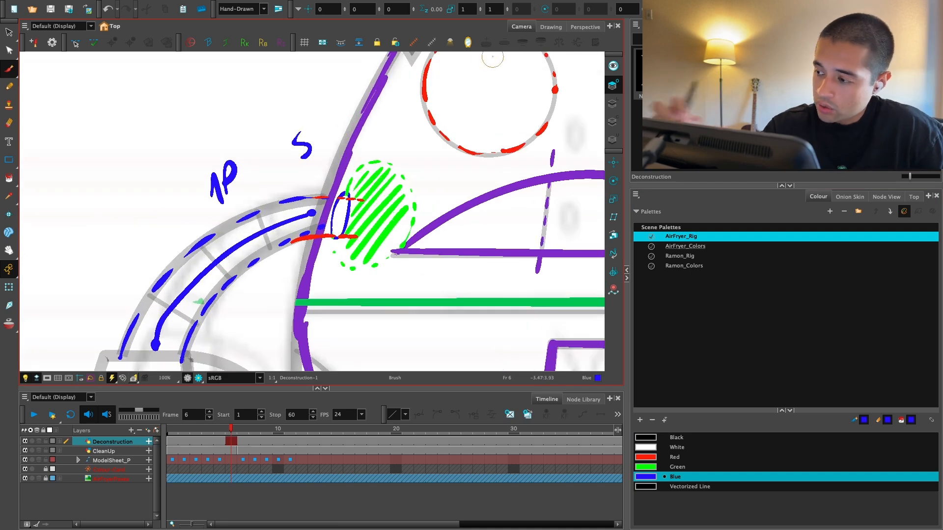
pyautogui.hotkey('ctrl', 'z')
pyautogui.press('2')
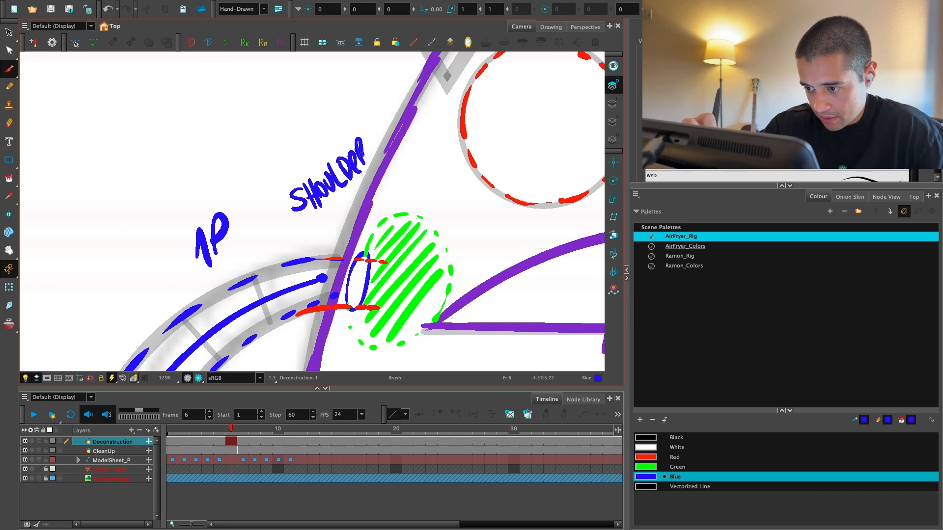
pyautogui.moveTo(362, 153); pyautogui.dragTo(372, 146)
pyautogui.press('1')
pyautogui.press('space')
pyautogui.moveTo(302, 192); pyautogui.dragTo(330, 151)
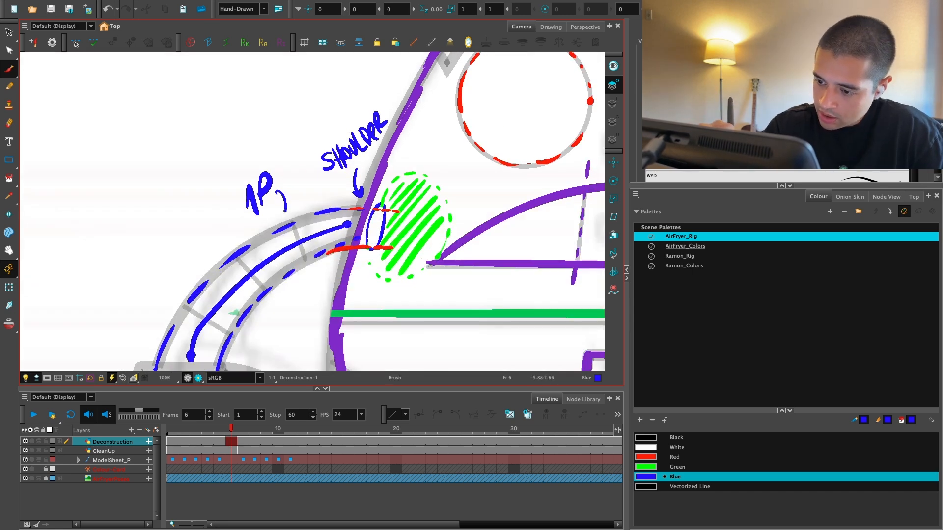
pyautogui.moveTo(276, 208); pyautogui.dragTo(291, 202)
# Step: Trace the outline of the hand and its thumb below the labelled arm in blue
pyautogui.press('1')
pyautogui.press('1')
pyautogui.press('1')
pyautogui.press('space')
pyautogui.moveTo(358, 210)
pyautogui.mouseDown()
pyautogui.moveTo(389, 168)
pyautogui.moveTo(414, 185)
pyautogui.moveTo(419, 122)
pyautogui.mouseUp()
pyautogui.press('2')
pyautogui.press('2')
pyautogui.moveTo(253, 213)
pyautogui.mouseDown()
pyautogui.moveTo(328, 215)
pyautogui.moveTo(333, 369)
pyautogui.mouseUp()
pyautogui.moveTo(255, 214)
pyautogui.mouseDown()
pyautogui.moveTo(234, 339)
pyautogui.moveTo(328, 368)
pyautogui.mouseUp()
pyautogui.moveTo(325, 214); pyautogui.dragTo(393, 245)
pyautogui.scroll(-4, 324, 235)
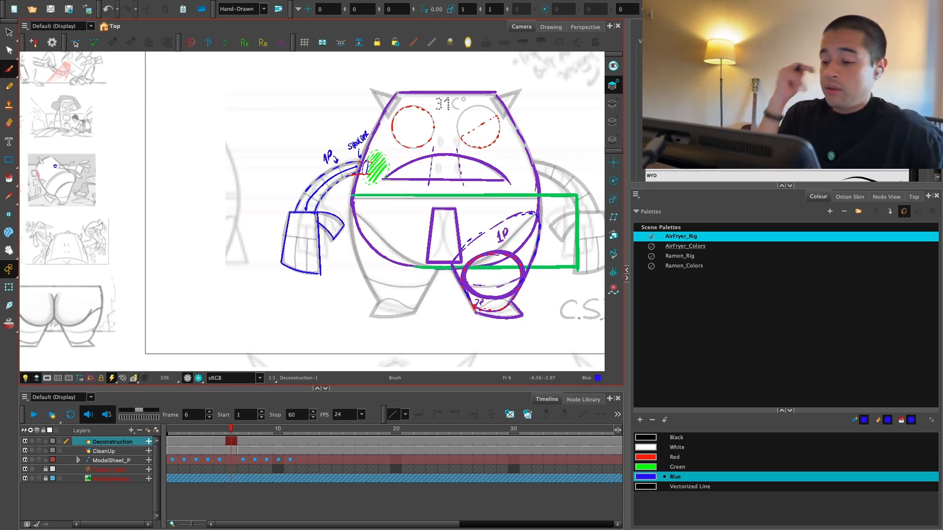
# Step: Enlarge the Camera view by making the timeline area below it shorter
pyautogui.moveTo(460, 273); pyautogui.dragTo(392, 298)
pyautogui.scroll(1, 411, 294)
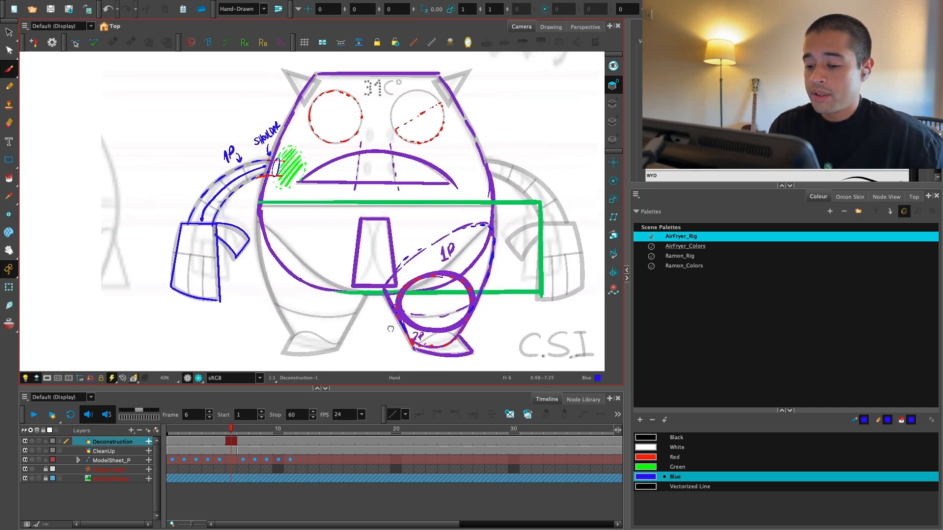
pyautogui.moveTo(406, 386); pyautogui.dragTo(407, 411)
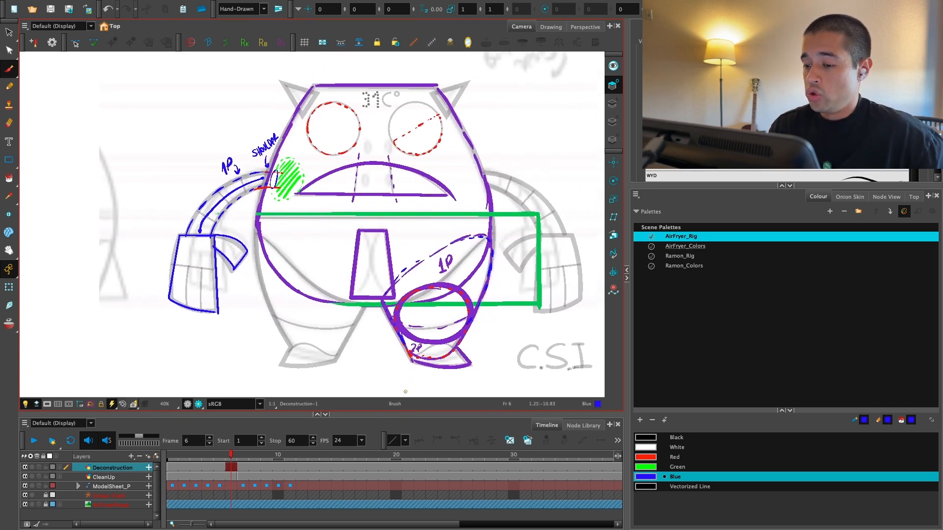
# Step: Add a new swatch based on Red to the AirFryer_Rig palette and set it to orange (RGB 255, 133, 0)
pyautogui.moveTo(426, 314)
pyautogui.mouseDown()
pyautogui.moveTo(422, 372)
pyautogui.moveTo(408, 364)
pyautogui.mouseUp()
pyautogui.press('2')
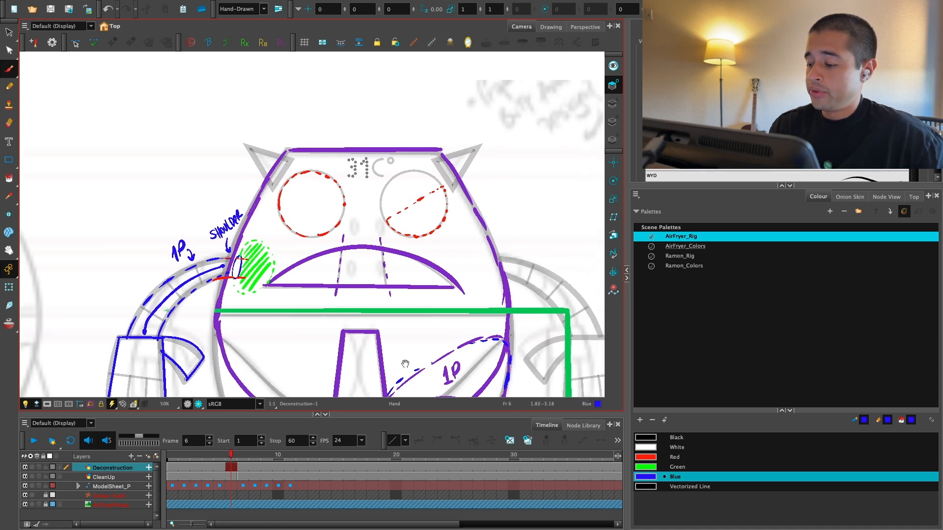
pyautogui.moveTo(520, 286); pyautogui.dragTo(503, 372)
pyautogui.press('2')
pyautogui.press('2')
pyautogui.press('2')
pyautogui.press('2')
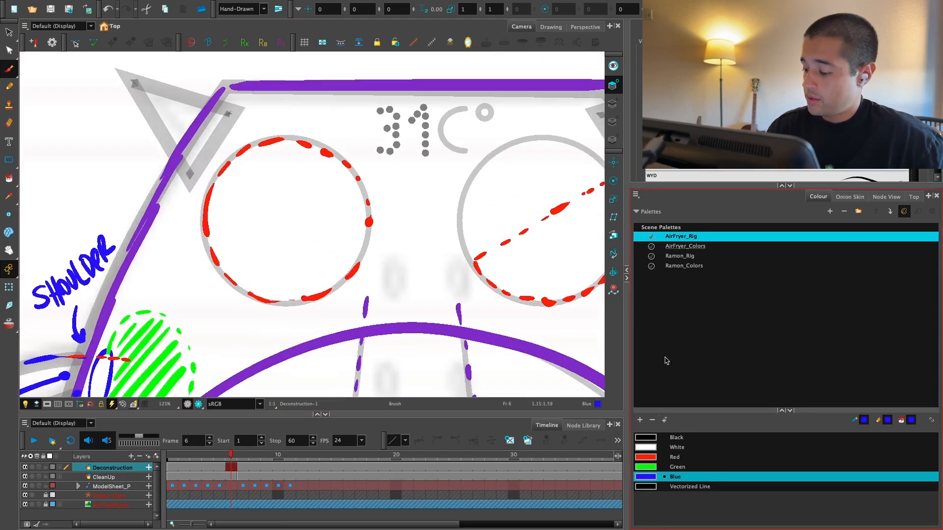
pyautogui.click(654, 457)
pyautogui.press('2')
pyautogui.click(640, 420)
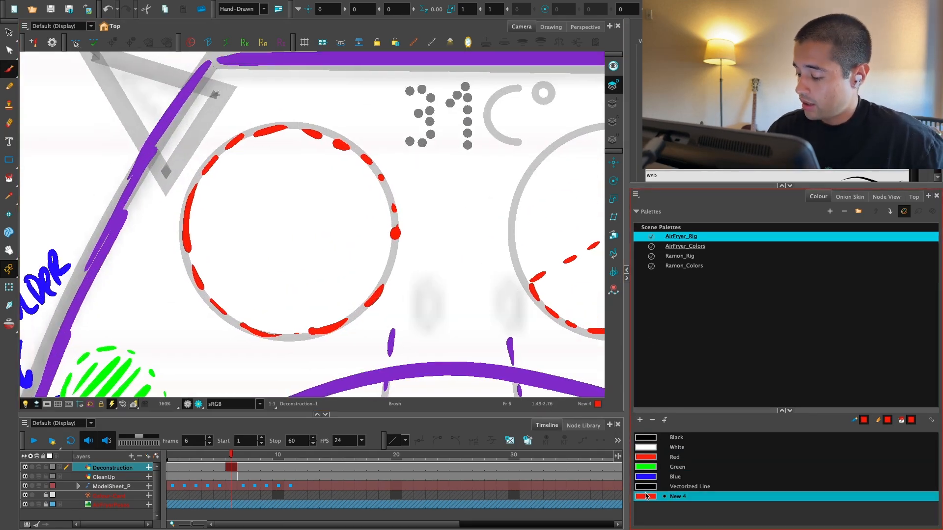
pyautogui.doubleClick(646, 496)
pyautogui.click(465, 120)
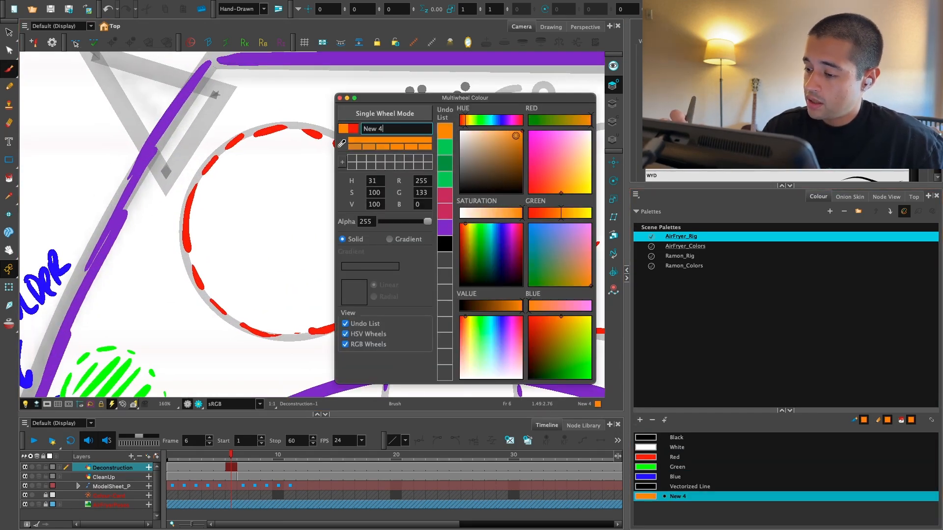
pyautogui.click(340, 98)
pyautogui.press('1')
pyautogui.press('2')
pyautogui.moveTo(366, 177); pyautogui.dragTo(368, 183)
pyautogui.press('2')
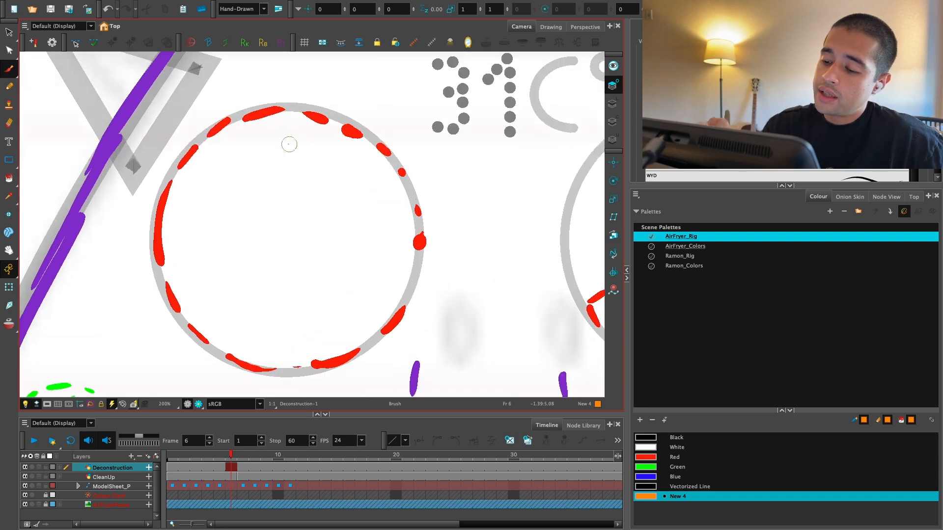
pyautogui.press('1')
pyautogui.press('1')
pyautogui.press('2')
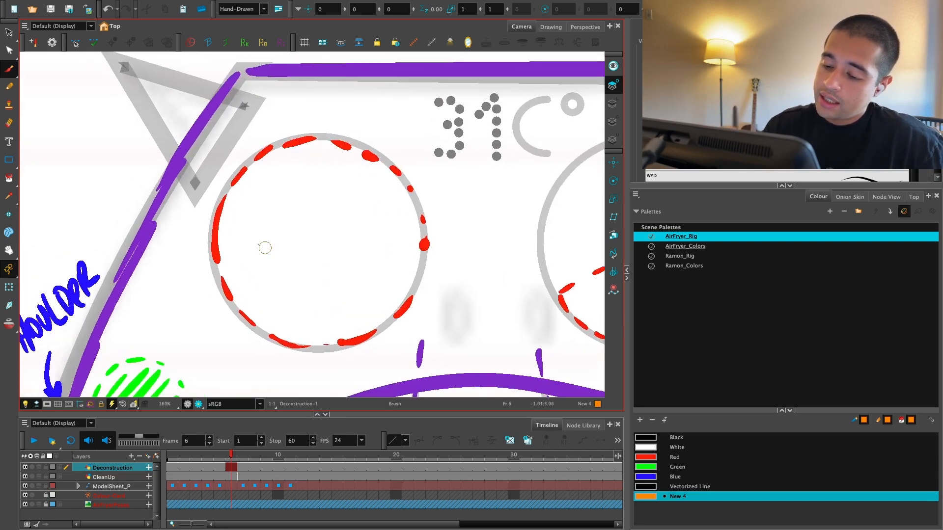
# Step: Write a small circled "VP" label in orange outside the head, above the "SHOULDER" label
pyautogui.moveTo(75, 183)
pyautogui.mouseDown()
pyautogui.moveTo(78, 193)
pyautogui.moveTo(74, 182)
pyautogui.moveTo(58, 184)
pyautogui.moveTo(65, 190)
pyautogui.mouseUp()
pyautogui.hotkey('ctrl', 'z')
pyautogui.moveTo(67, 178); pyautogui.dragTo(76, 168)
pyautogui.moveTo(81, 170); pyautogui.dragTo(82, 183)
pyautogui.moveTo(80, 170); pyautogui.dragTo(82, 178)
pyautogui.moveTo(372, 206); pyautogui.dragTo(351, 206)
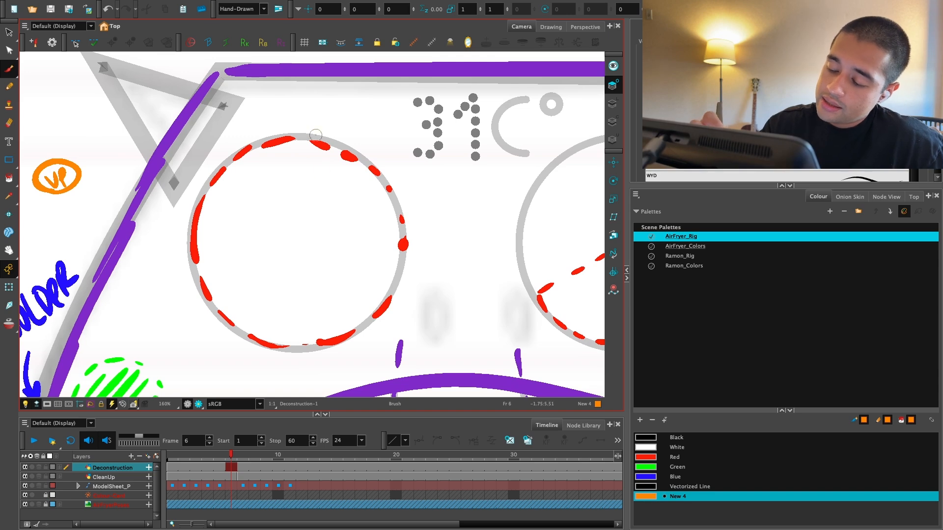
# Step: Draw a dashed orange curve inside the left eye's red dashed circle, from its upper edge around to the lower left
pyautogui.press('1')
pyautogui.press('2')
pyautogui.moveTo(315, 151); pyautogui.dragTo(355, 195)
pyautogui.moveTo(359, 209); pyautogui.dragTo(361, 251)
pyautogui.moveTo(358, 257); pyautogui.dragTo(354, 268)
pyautogui.moveTo(351, 273); pyautogui.dragTo(347, 282)
pyautogui.moveTo(343, 286); pyautogui.dragTo(341, 289)
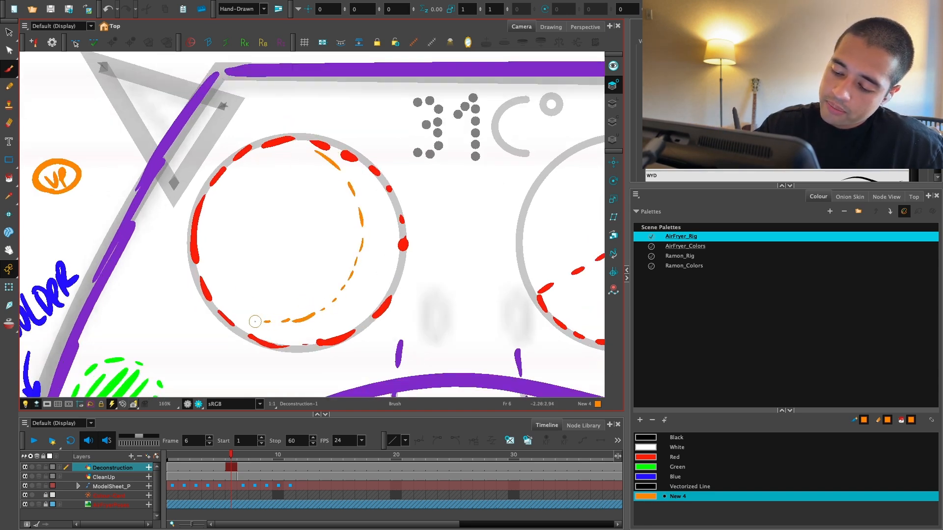
pyautogui.press('1')
pyautogui.press('1')
pyautogui.press('1')
pyautogui.press('1')
pyautogui.press('1')
pyautogui.press('2')
pyautogui.press('2')
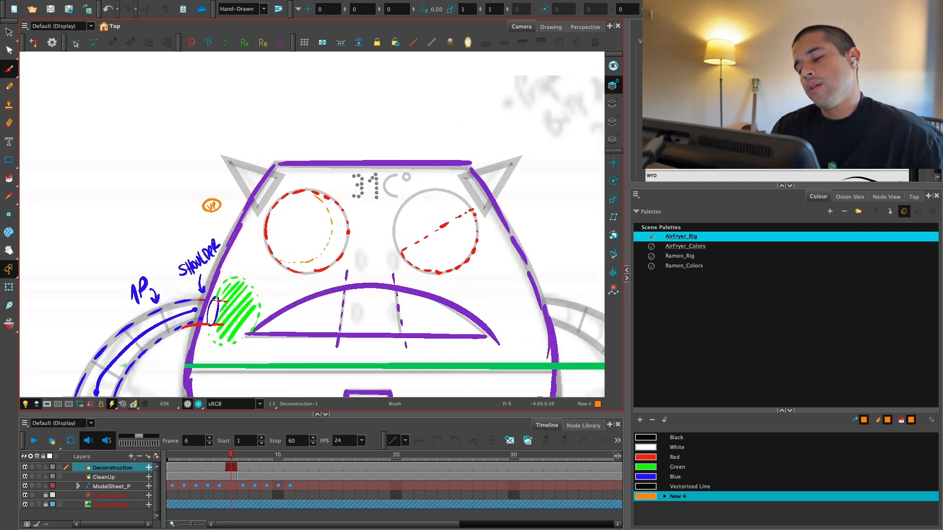
pyautogui.press('2')
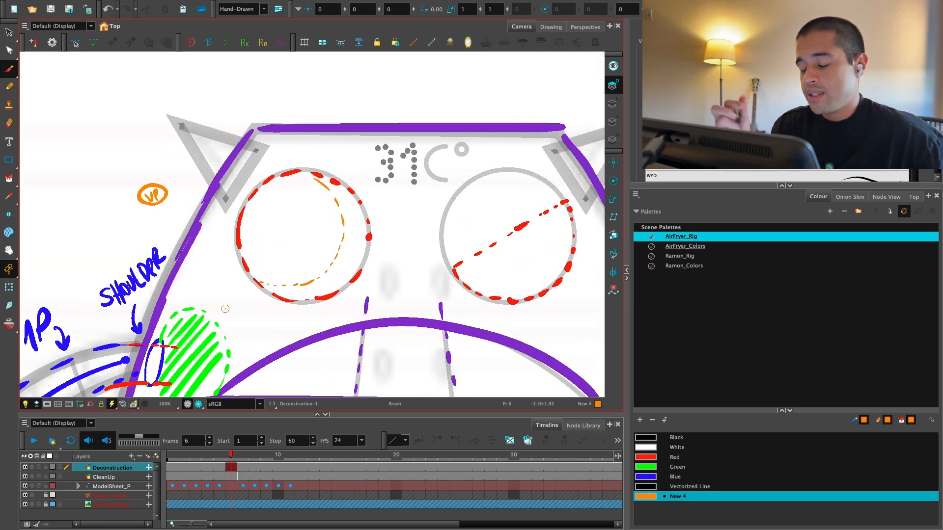
pyautogui.press('1')
pyautogui.press('2')
pyautogui.press('2')
pyautogui.press('1')
pyautogui.press('1')
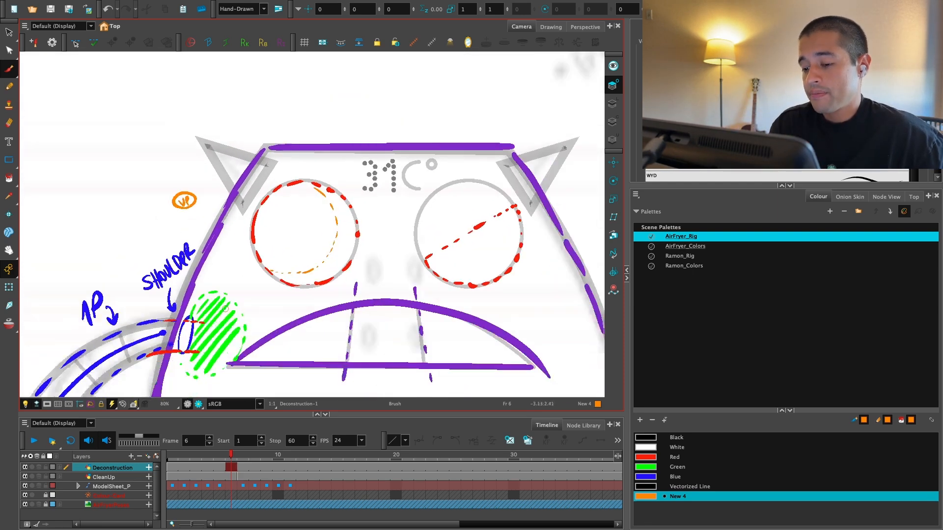
pyautogui.press('2')
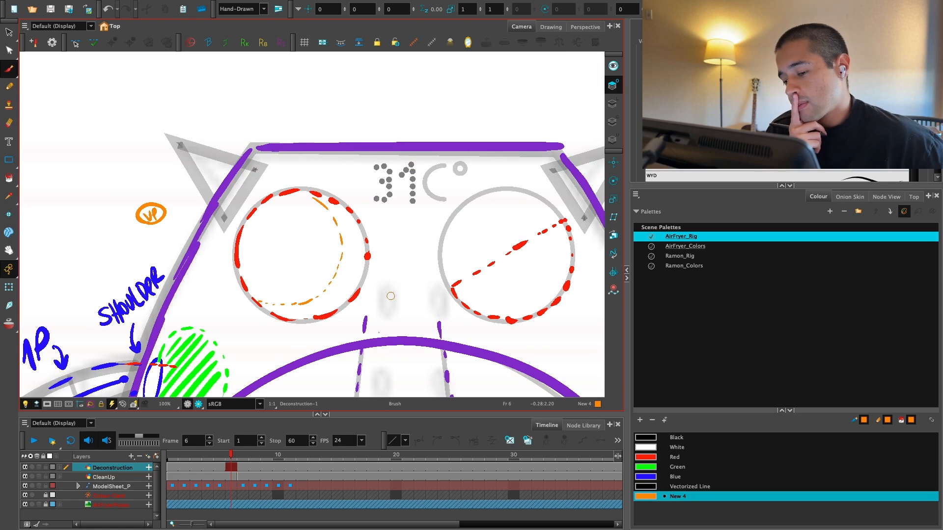
# Step: Add another swatch based on Red to the AirFryer_Rig palette and set it to yellow (RGB 255, 241, 0)
pyautogui.click(657, 458)
pyautogui.press('2')
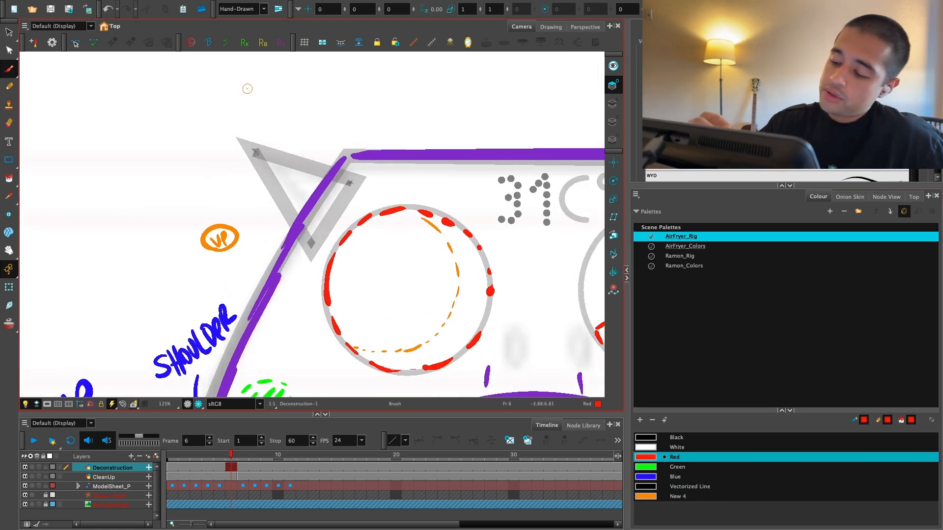
pyautogui.click(639, 420)
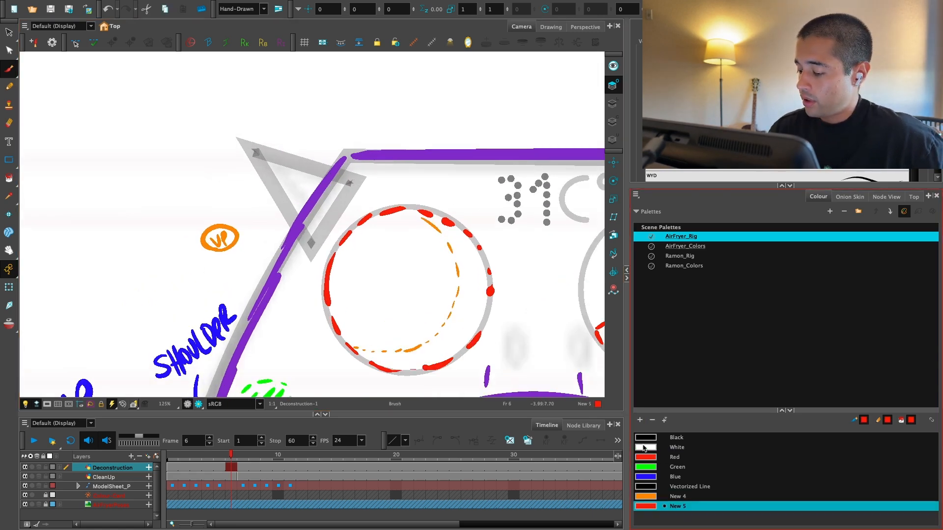
pyautogui.doubleClick(645, 506)
pyautogui.click(472, 121)
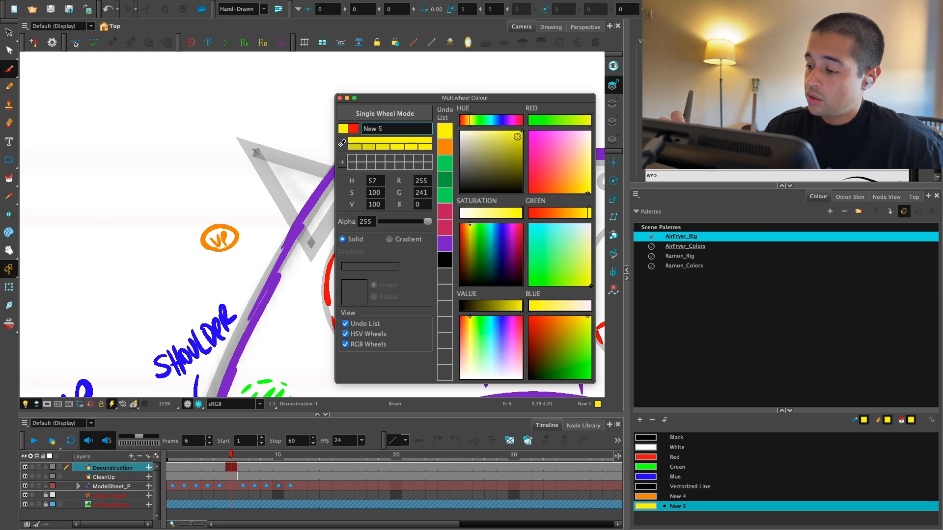
pyautogui.click(340, 98)
# Step: Write a circled "VR" label above the orange one with the new swatch, then recolour the swatch to pink (RGB 255, 0, 157)
pyautogui.moveTo(216, 180)
pyautogui.mouseDown()
pyautogui.moveTo(201, 197)
pyautogui.moveTo(221, 201)
pyautogui.mouseUp()
pyautogui.doubleClick(646, 506)
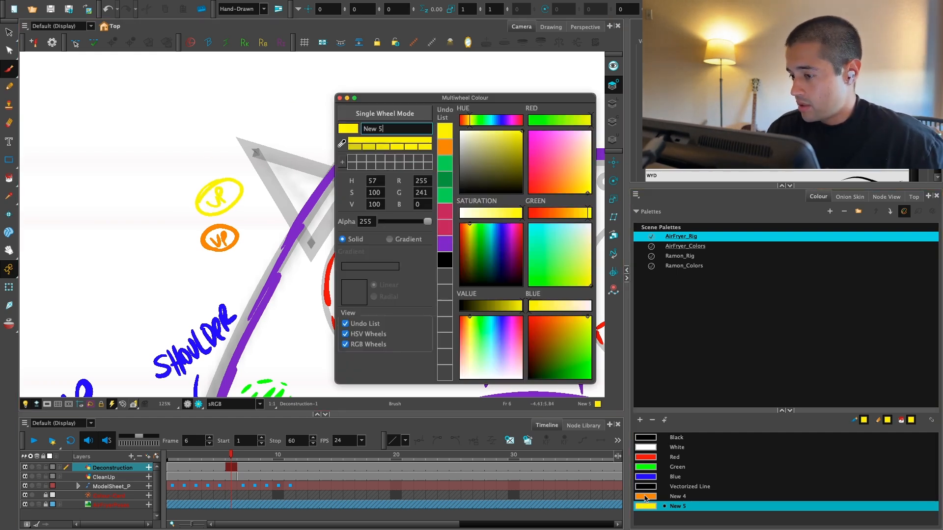
pyautogui.click(519, 120)
pyautogui.click(339, 98)
pyautogui.scroll(-1, 464, 249)
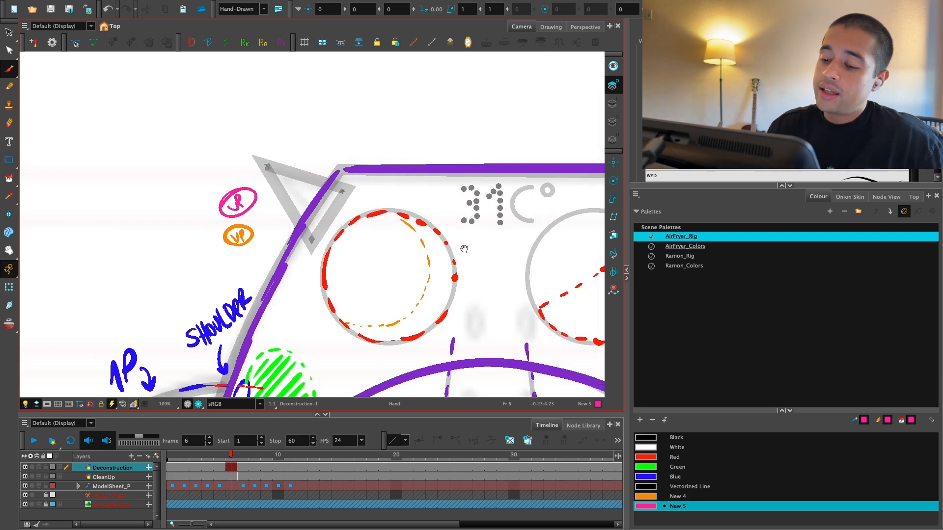
pyautogui.scroll(3, 464, 249)
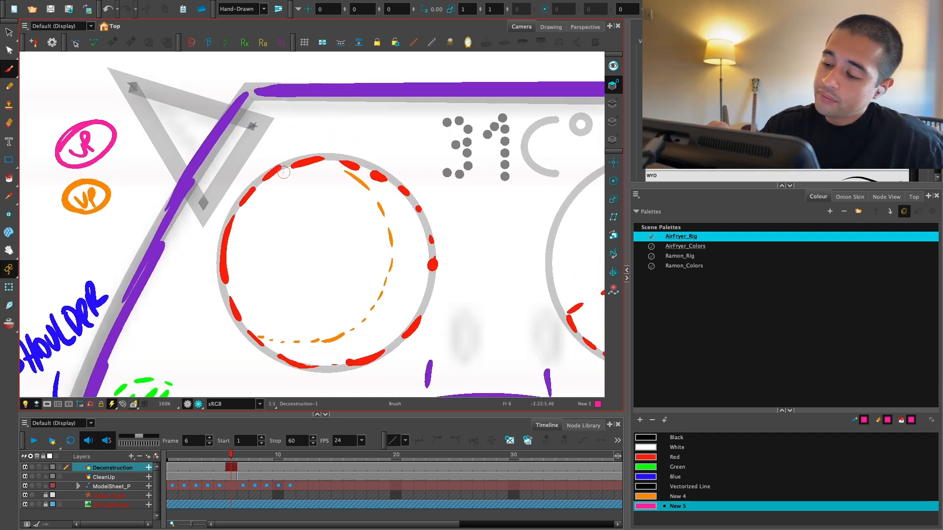
pyautogui.moveTo(276, 168); pyautogui.dragTo(259, 185)
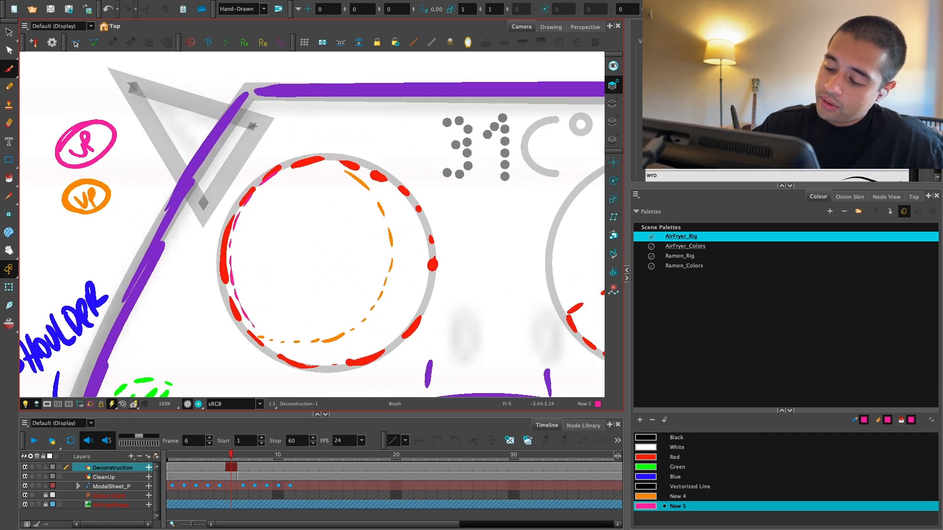
pyautogui.hotkey('ctrl', 'z')
pyautogui.hotkey('ctrl', 'z')
pyautogui.hotkey('ctrl', 'z')
pyautogui.scroll(-1, 284, 121)
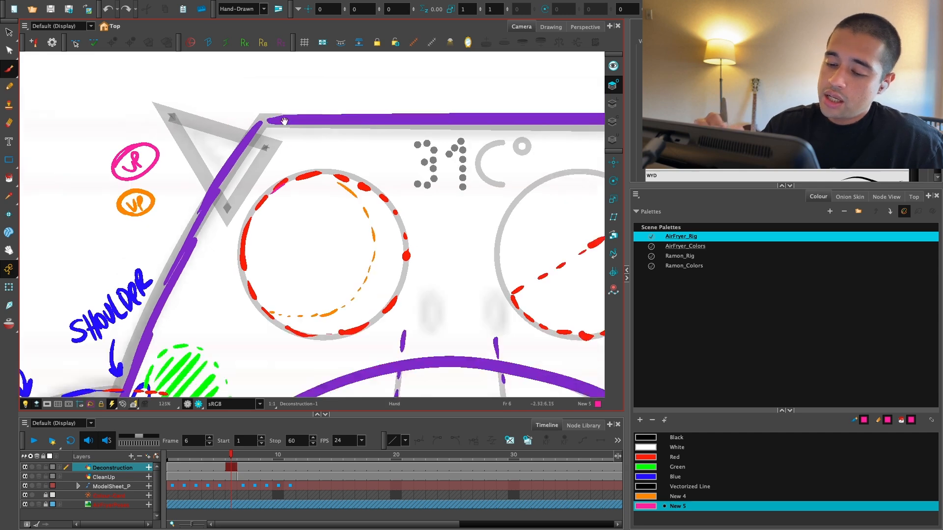
# Step: Draw a filled pink circle above the head with the Ellipse tool and move it onto the left eye
pyautogui.scroll(-1, 284, 121)
pyautogui.click(9, 160)
pyautogui.click(46, 167)
pyautogui.moveTo(374, 101)
pyautogui.mouseDown()
pyautogui.moveTo(415, 68)
pyautogui.moveTo(332, 258)
pyautogui.mouseUp()
pyautogui.hotkey('alt', 'i')
pyautogui.click(380, 108)
pyautogui.hotkey('alt', 's')
pyautogui.click(416, 94)
pyautogui.press('Delete')
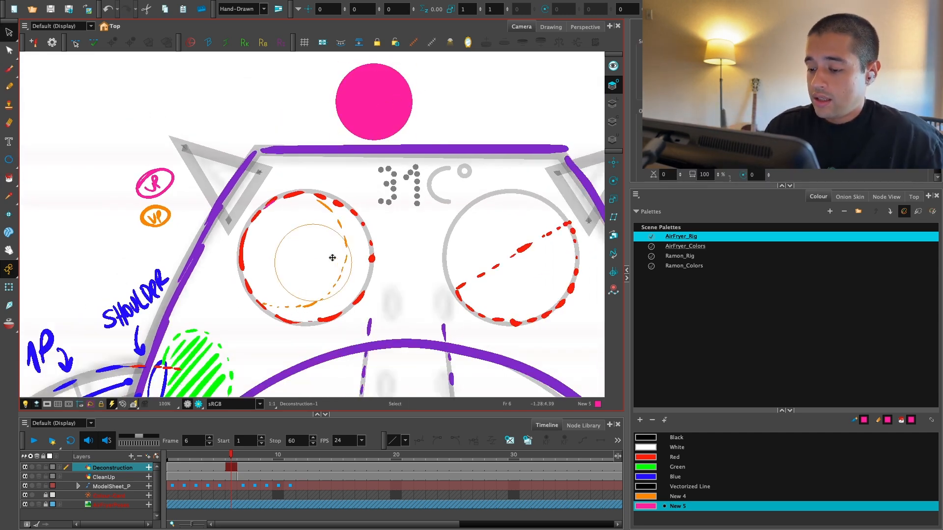
# Step: Lower the alpha of the pink swatch so the circle and its label are semi-transparent
pyautogui.doubleClick(643, 505)
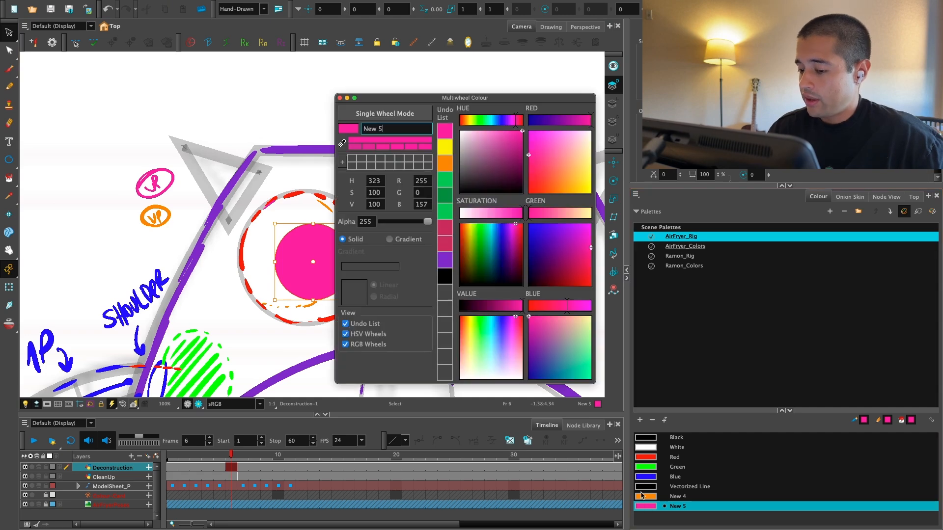
pyautogui.click(402, 218)
pyautogui.click(340, 99)
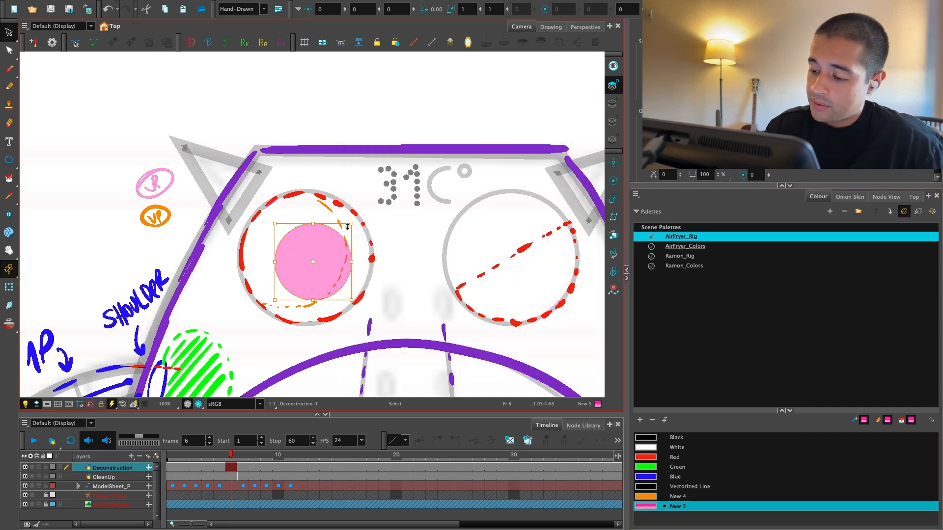
# Step: Scale up and reposition the pink circle so it covers the whole left eye, then deselect it
pyautogui.moveTo(351, 223); pyautogui.dragTo(382, 192)
pyautogui.moveTo(343, 244); pyautogui.dragTo(337, 240)
pyautogui.click(379, 123)
pyautogui.press('2')
pyautogui.press('2')
pyautogui.press('2')
pyautogui.press('2')
pyautogui.press('2')
pyautogui.press('2')
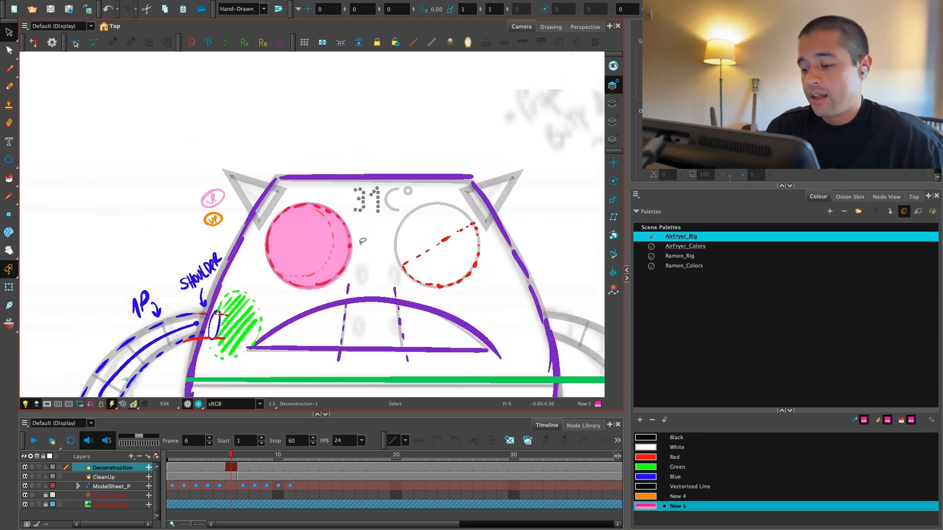
pyautogui.press('1')
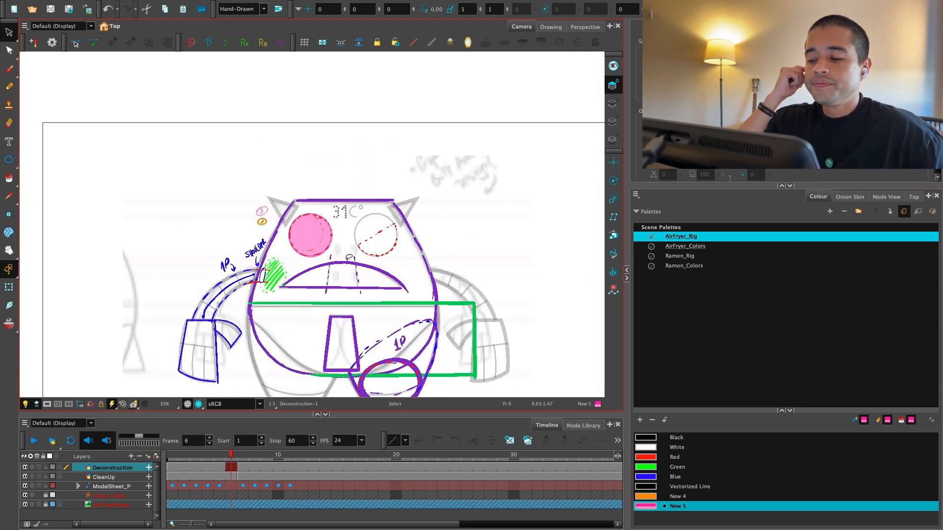
pyautogui.scroll(6, 348, 255)
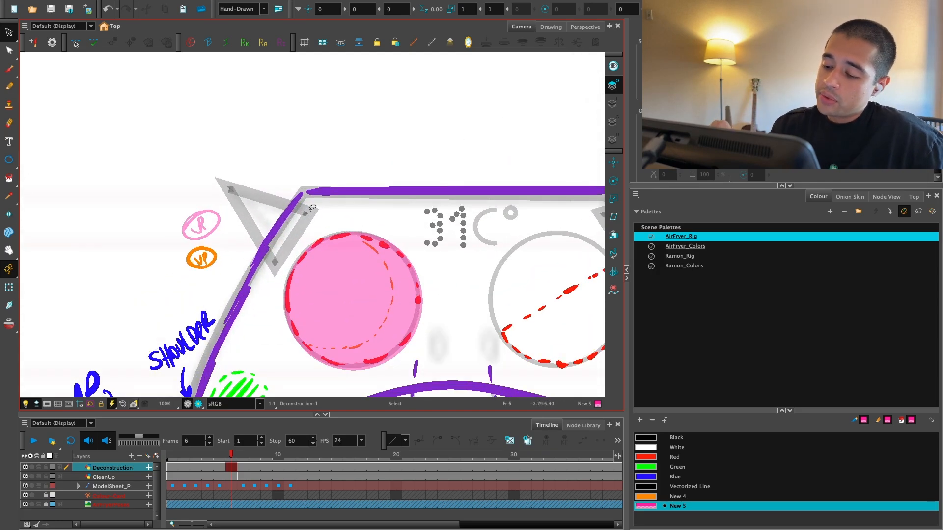
# Step: Draw a curved arrow in Red with the Brush from the pink circled label to the pink eye circle
pyautogui.hotkey('alt', 'b')
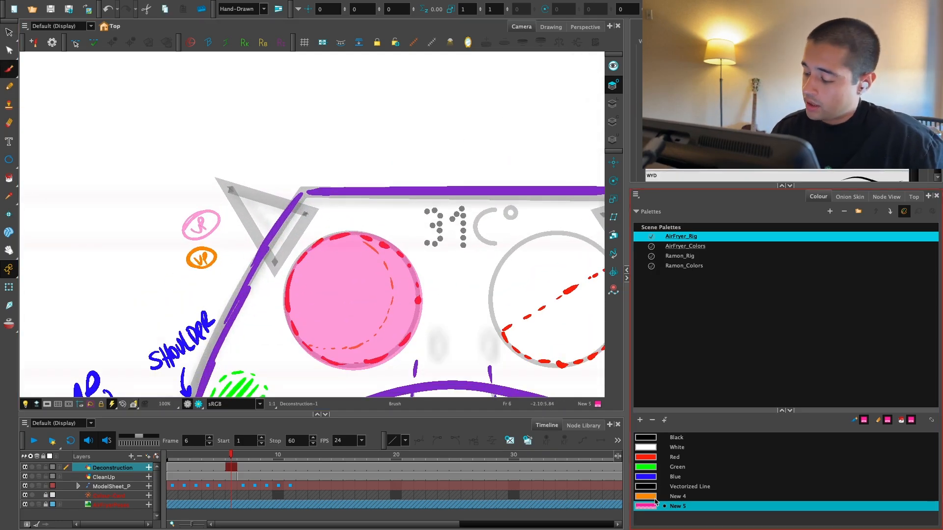
pyautogui.click(660, 455)
pyautogui.press('1')
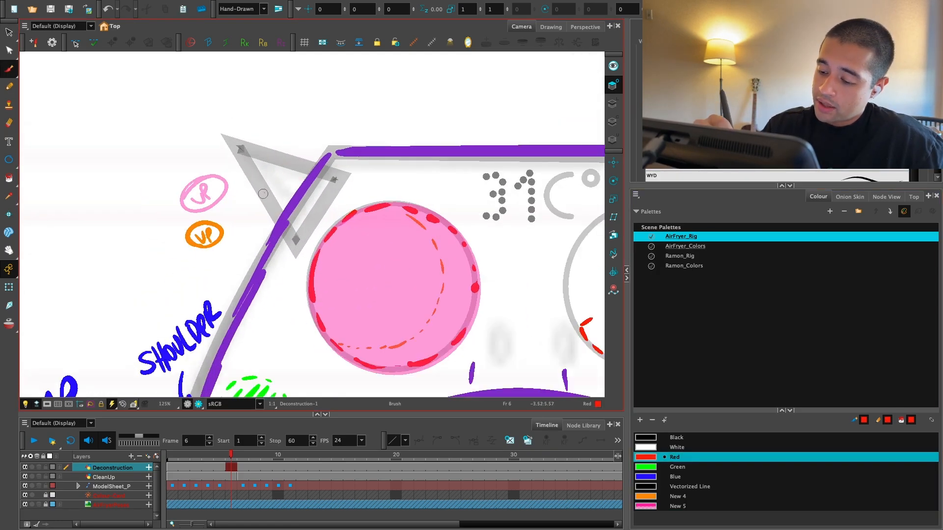
pyautogui.moveTo(229, 182)
pyautogui.mouseDown()
pyautogui.moveTo(298, 191)
pyautogui.moveTo(321, 237)
pyautogui.mouseUp()
pyautogui.press('2')
pyautogui.press('2')
pyautogui.press('2')
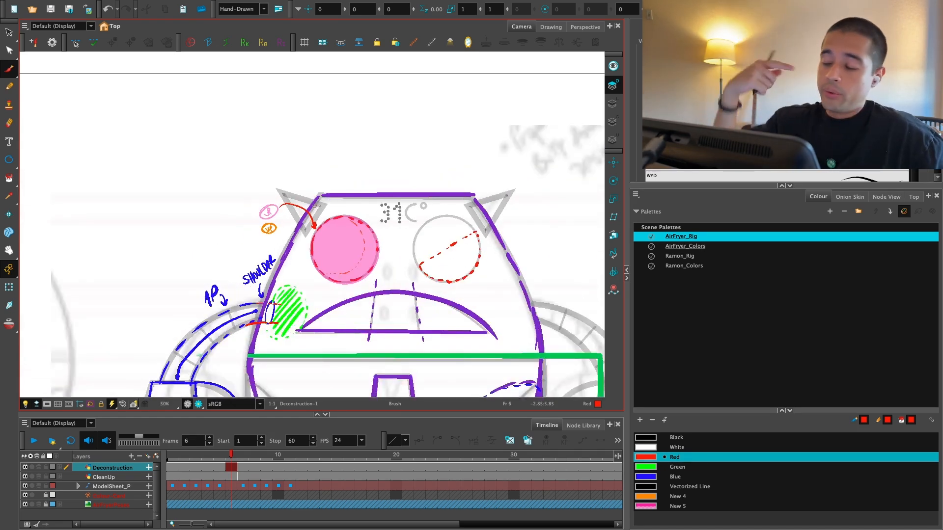
pyautogui.moveTo(494, 337); pyautogui.dragTo(450, 332)
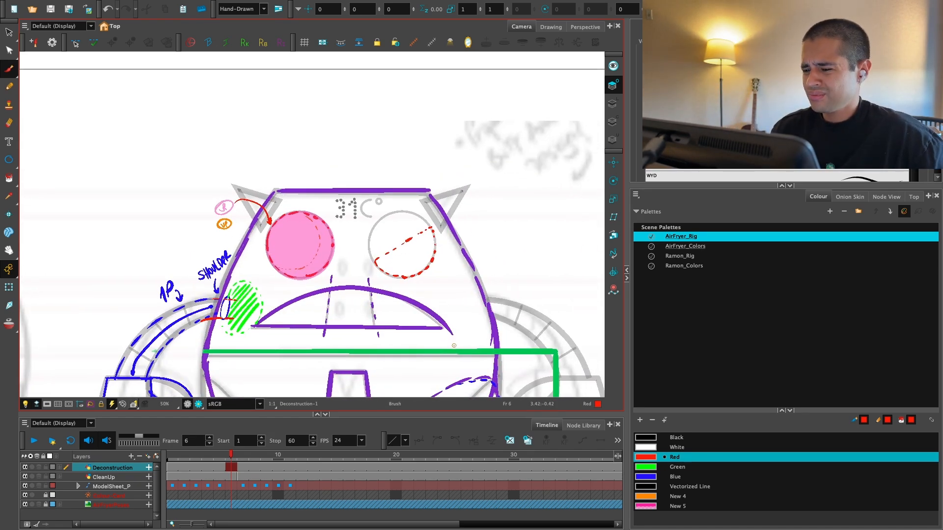
pyautogui.press('2')
pyautogui.press('2')
pyautogui.moveTo(503, 267); pyautogui.dragTo(444, 286)
pyautogui.moveTo(476, 325); pyautogui.dragTo(461, 305)
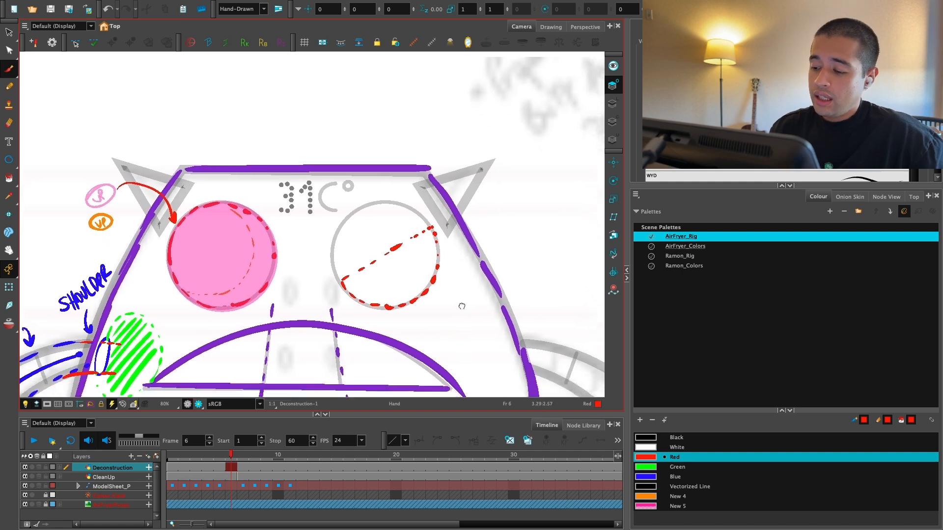
pyautogui.press('2')
pyautogui.moveTo(490, 209)
pyautogui.mouseDown()
pyautogui.moveTo(318, 322)
pyautogui.moveTo(490, 209)
pyautogui.mouseUp()
pyautogui.press('super+z')
# Step: Sketch a small half-circle with an X inside it in Blue, outside the head beside the right ear
pyautogui.press('super+z')
pyautogui.click(655, 477)
pyautogui.moveTo(525, 292); pyautogui.dragTo(428, 304)
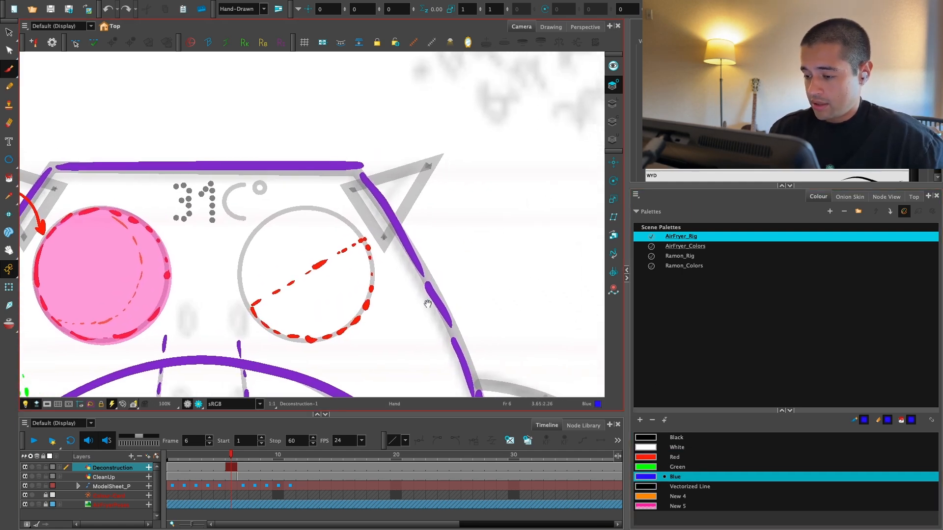
pyautogui.moveTo(461, 233)
pyautogui.mouseDown()
pyautogui.moveTo(512, 232)
pyautogui.moveTo(504, 217)
pyautogui.moveTo(512, 234)
pyautogui.mouseUp()
pyautogui.press('super+z')
pyautogui.moveTo(479, 215); pyautogui.dragTo(491, 223)
pyautogui.moveTo(424, 286); pyautogui.dragTo(454, 305)
# Step: Draw a straight blue line along the right eye's dashed diagonal, extending past the eye circle at both ends
pyautogui.press('2')
pyautogui.press('1')
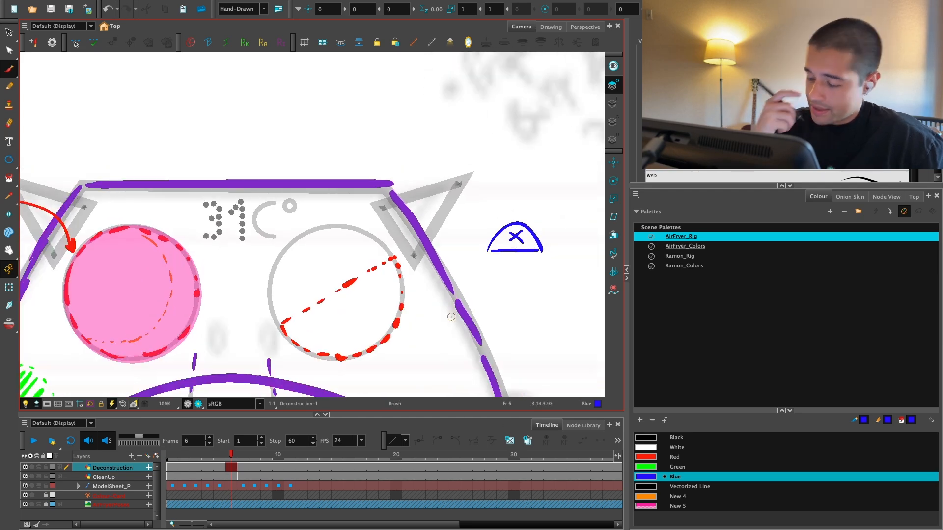
pyautogui.press('2')
pyautogui.moveTo(375, 305); pyautogui.dragTo(466, 223)
pyautogui.press('1')
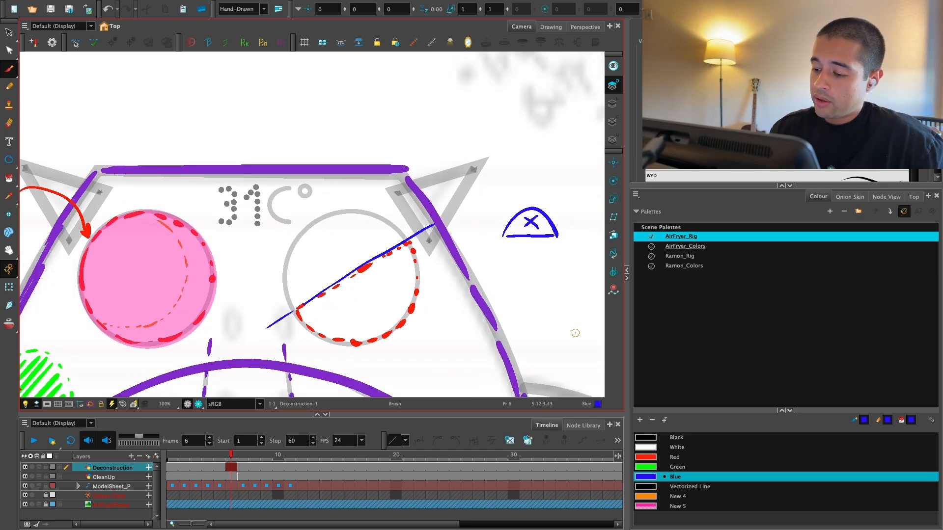
pyautogui.click(655, 467)
pyautogui.moveTo(442, 334); pyautogui.dragTo(475, 324)
pyautogui.press('1')
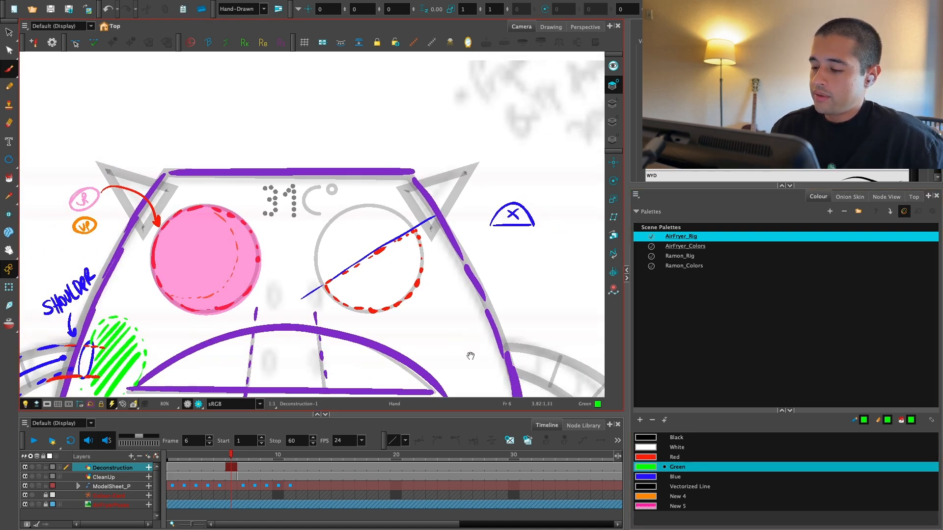
pyautogui.press('2')
pyautogui.press('2')
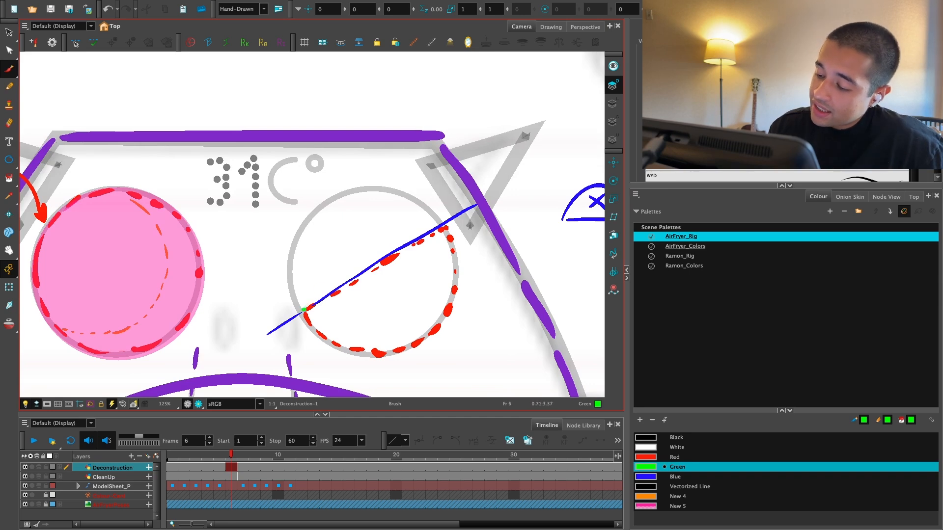
pyautogui.moveTo(304, 310); pyautogui.dragTo(442, 225)
pyautogui.press('1')
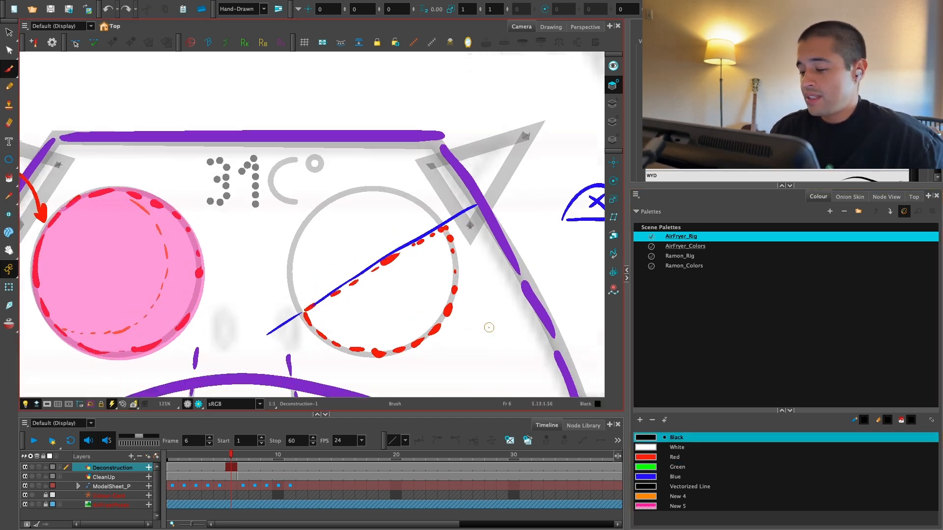
# Step: Draw a thick line in Black over the blue diagonal, from edge to edge of the right eye circle
pyautogui.press('2')
pyautogui.moveTo(300, 337); pyautogui.dragTo(479, 225)
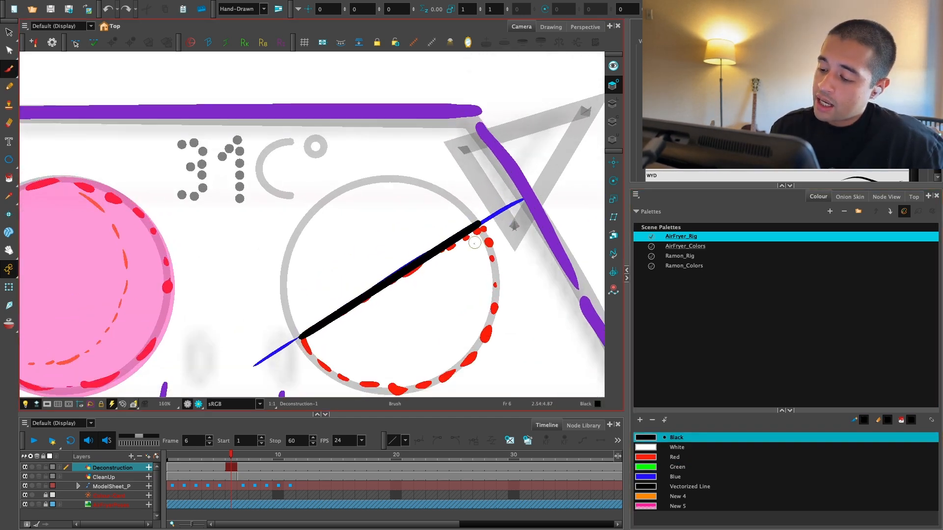
pyautogui.press('1')
pyautogui.press('1')
pyautogui.press('2')
pyautogui.press('2')
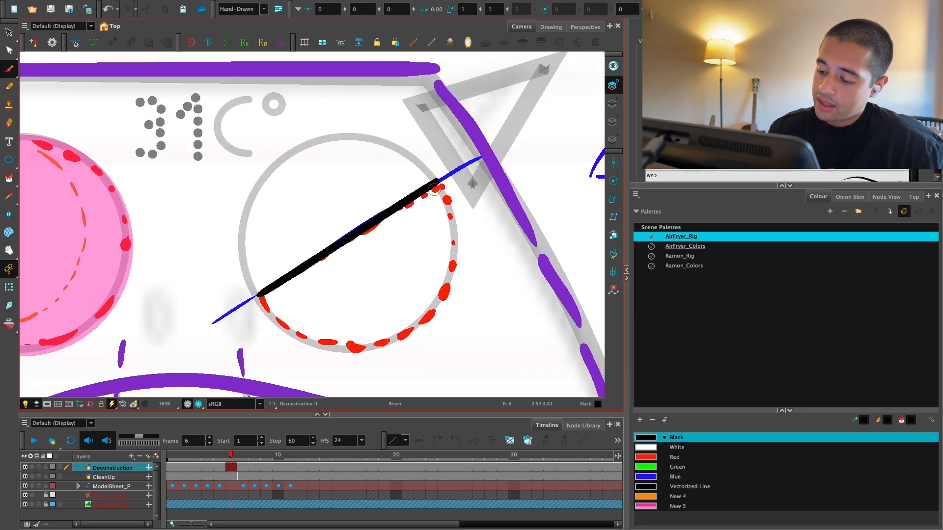
# Step: Mark both ends of the blue line, just outside the right eye circle, with a black X
pyautogui.moveTo(454, 241); pyautogui.dragTo(463, 269)
pyautogui.press('1')
pyautogui.press('2')
pyautogui.press('1')
pyautogui.moveTo(414, 290); pyautogui.dragTo(388, 296)
pyautogui.press('2')
pyautogui.moveTo(307, 317); pyautogui.dragTo(326, 300)
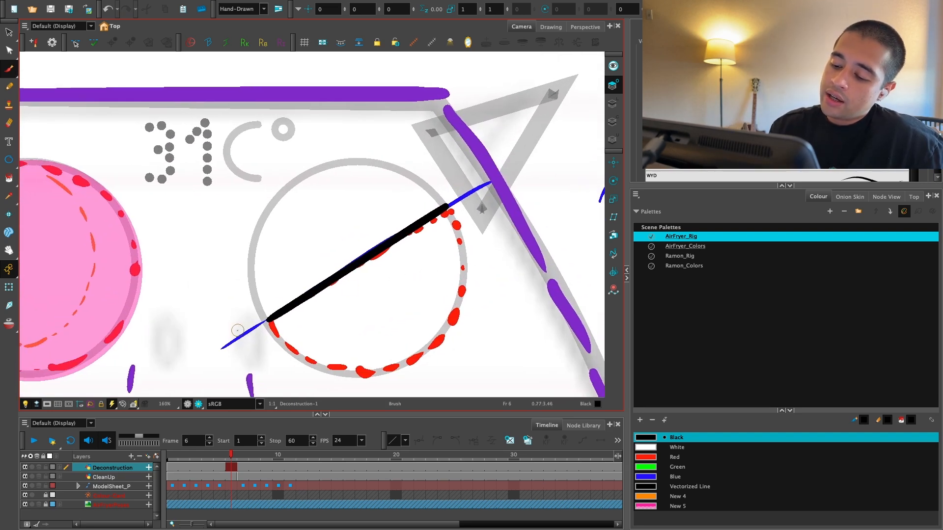
pyautogui.click(465, 197)
# Step: Draw a small black arrow pointing down at the middle of the right eye's thick black line
pyautogui.press('1')
pyautogui.moveTo(353, 241)
pyautogui.mouseDown()
pyautogui.moveTo(356, 223)
pyautogui.moveTo(367, 228)
pyautogui.mouseUp()
pyautogui.press('1')
pyautogui.press('2')
pyautogui.press('2')
# Step: Outline a dashed region in Green above the right eye's black line, running from one X mark around to the other
pyautogui.click(658, 467)
pyautogui.moveTo(241, 361); pyautogui.dragTo(219, 330)
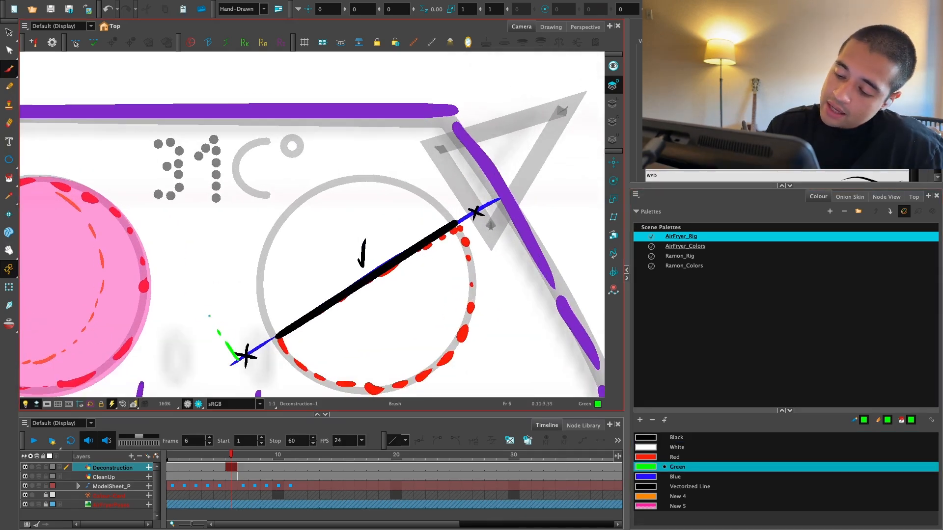
pyautogui.moveTo(314, 169); pyautogui.dragTo(322, 166)
pyautogui.moveTo(337, 157); pyautogui.dragTo(353, 151)
pyautogui.moveTo(366, 143); pyautogui.dragTo(376, 140)
pyautogui.moveTo(388, 133); pyautogui.dragTo(441, 140)
pyautogui.moveTo(469, 176); pyautogui.dragTo(475, 185)
pyautogui.moveTo(485, 200); pyautogui.dragTo(485, 210)
pyautogui.moveTo(199, 246); pyautogui.dragTo(190, 254)
pyautogui.moveTo(186, 255); pyautogui.dragTo(185, 260)
pyautogui.moveTo(188, 274); pyautogui.dragTo(210, 313)
pyautogui.moveTo(216, 322); pyautogui.dragTo(223, 335)
pyautogui.moveTo(227, 341); pyautogui.dragTo(233, 351)
# Step: Hatch the dashed region above the right eye's black line with slanted green strokes
pyautogui.moveTo(206, 243)
pyautogui.mouseDown()
pyautogui.moveTo(201, 298)
pyautogui.moveTo(212, 332)
pyautogui.mouseUp()
pyautogui.moveTo(248, 209); pyautogui.dragTo(230, 344)
pyautogui.moveTo(280, 195); pyautogui.dragTo(249, 346)
pyautogui.moveTo(314, 187); pyautogui.dragTo(277, 334)
pyautogui.moveTo(362, 156); pyautogui.dragTo(319, 299)
pyautogui.moveTo(397, 149)
pyautogui.mouseDown()
pyautogui.moveTo(355, 275)
pyautogui.moveTo(385, 258)
pyautogui.mouseUp()
pyautogui.moveTo(443, 154); pyautogui.dragTo(415, 243)
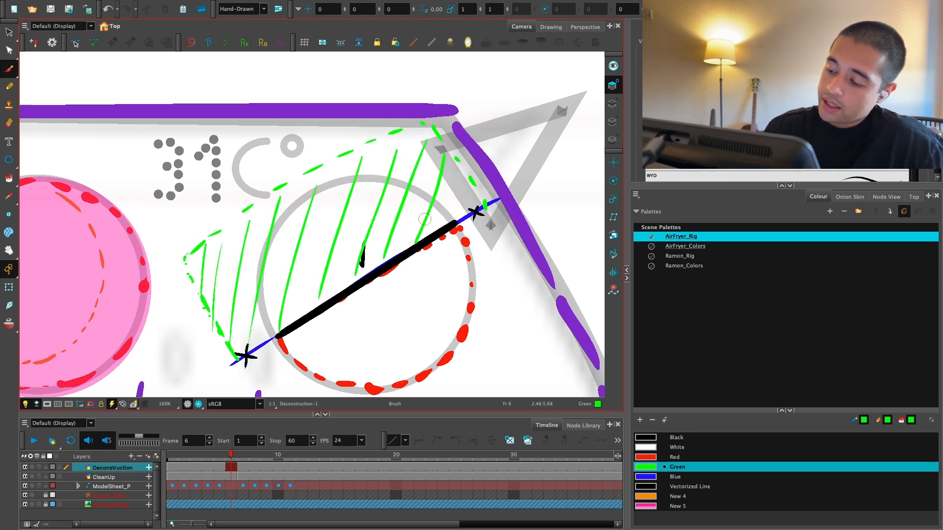
# Step: Add a last green hatch stroke at the right end of the dashed eyelid-cutter region
pyautogui.moveTo(461, 174); pyautogui.dragTo(450, 218)
pyautogui.press('1')
pyautogui.press('1')
pyautogui.press('1')
pyautogui.press('1')
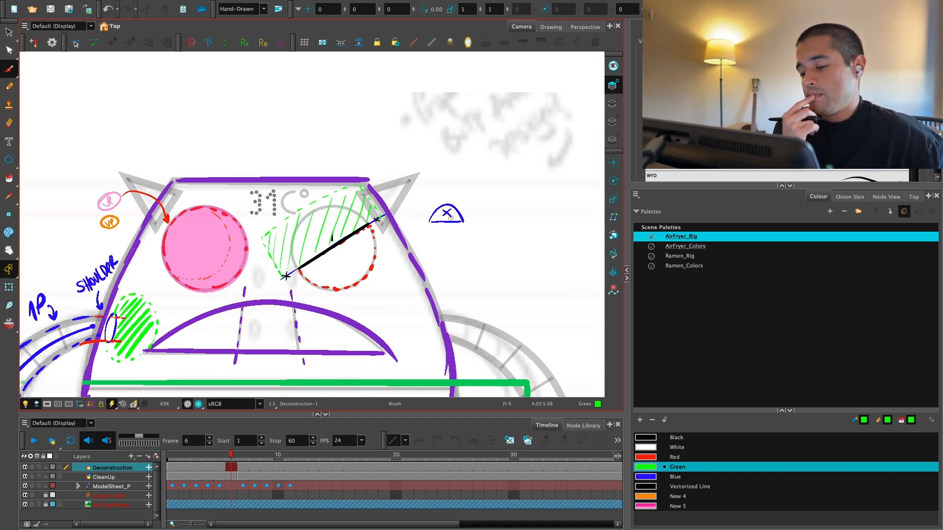
pyautogui.press('1')
pyautogui.press('1')
# Step: Add a new colour swatch based on New 4 to the AirFryer_Rig palette and set it to cyan
pyautogui.press('space')
pyautogui.moveTo(408, 302); pyautogui.dragTo(411, 291)
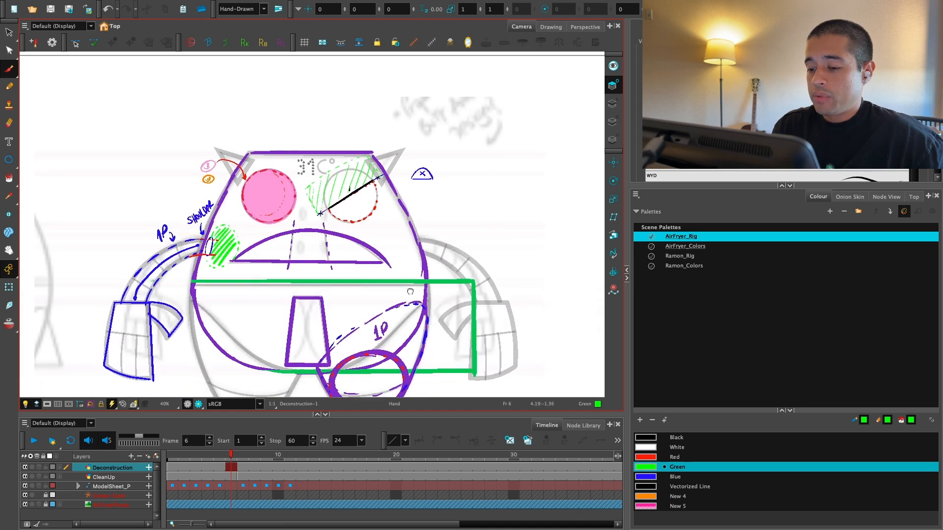
pyautogui.moveTo(408, 325); pyautogui.dragTo(411, 282)
pyautogui.moveTo(410, 342); pyautogui.dragTo(409, 295)
pyautogui.press('2')
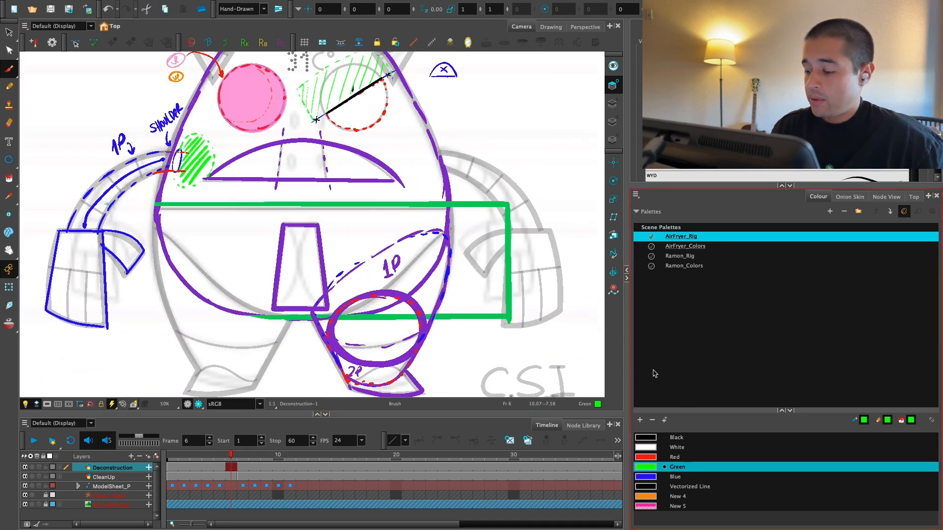
pyautogui.click(646, 497)
pyautogui.click(642, 421)
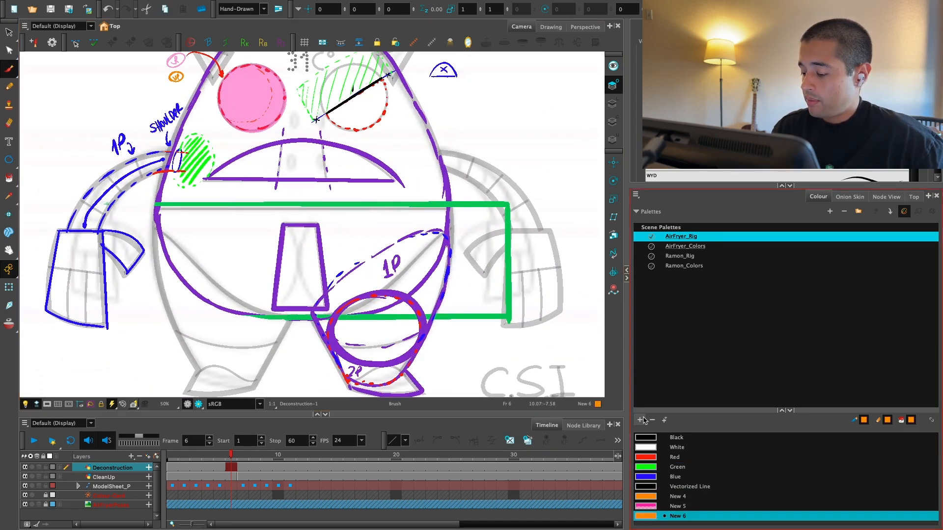
pyautogui.doubleClick(645, 517)
pyautogui.click(491, 120)
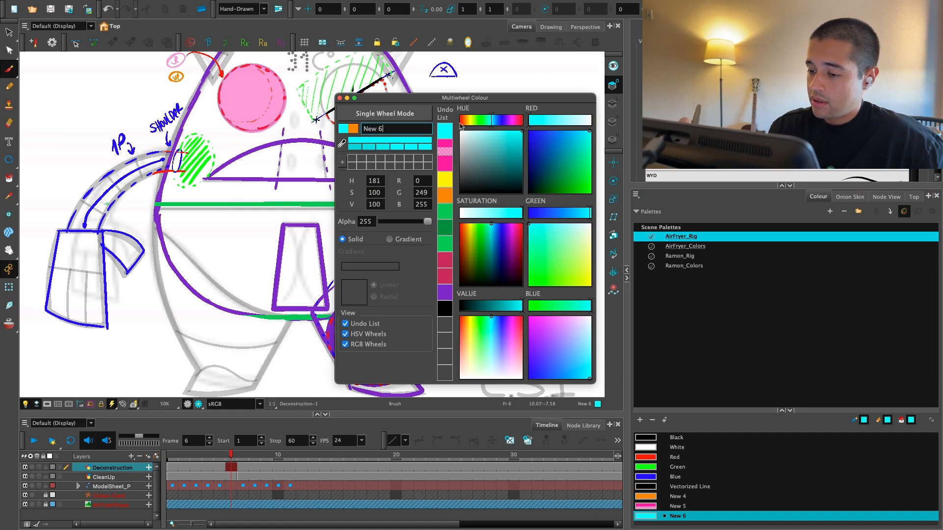
pyautogui.click(340, 98)
# Step: Draw a cyan line over the body's right edge, from above the green rectangle down to the thigh
pyautogui.press('2')
pyautogui.press('2')
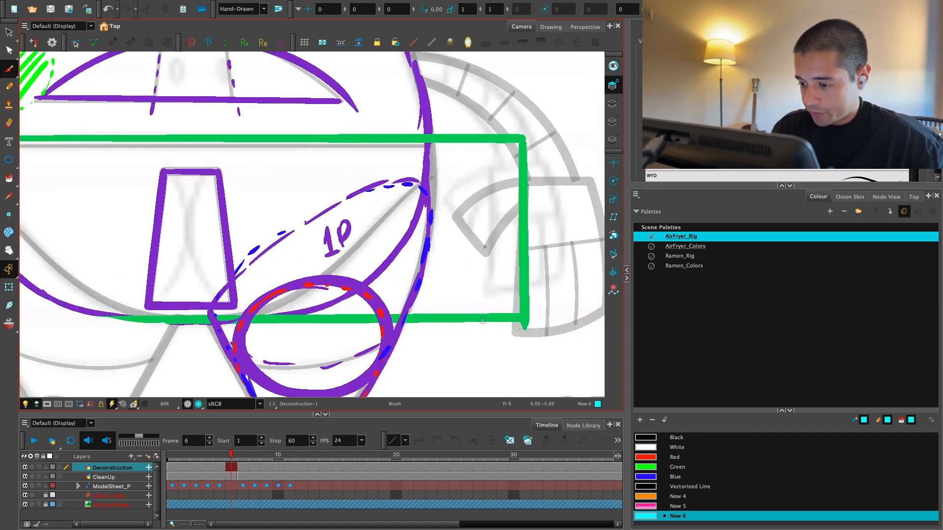
pyautogui.press('1')
pyautogui.press('1')
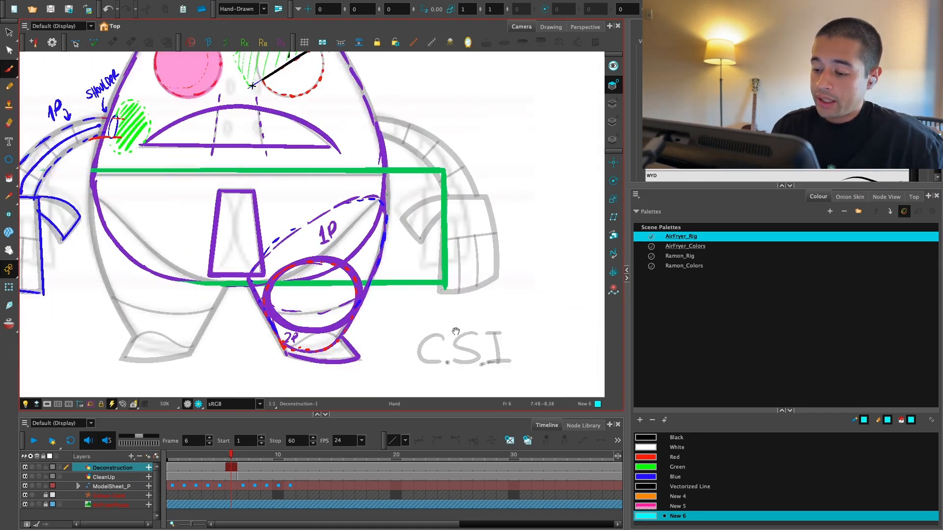
pyautogui.moveTo(456, 332); pyautogui.dragTo(464, 344)
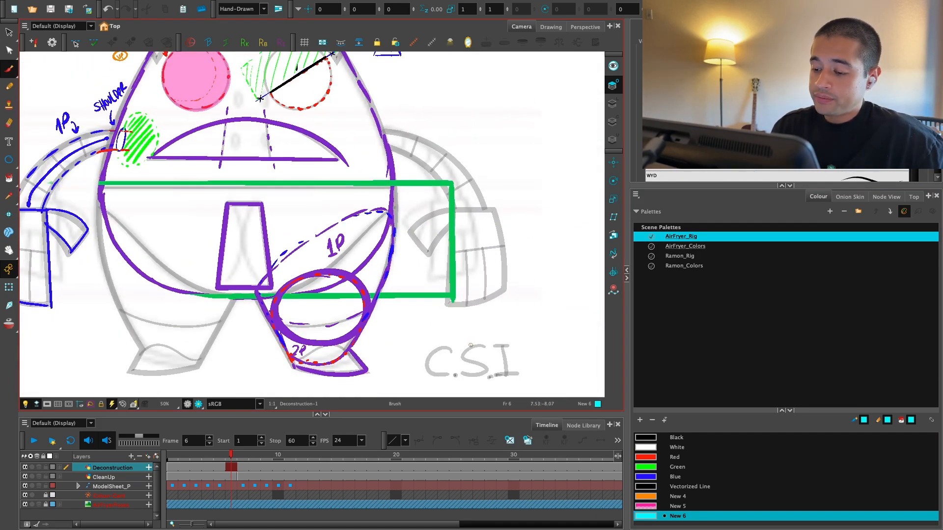
pyautogui.press('2')
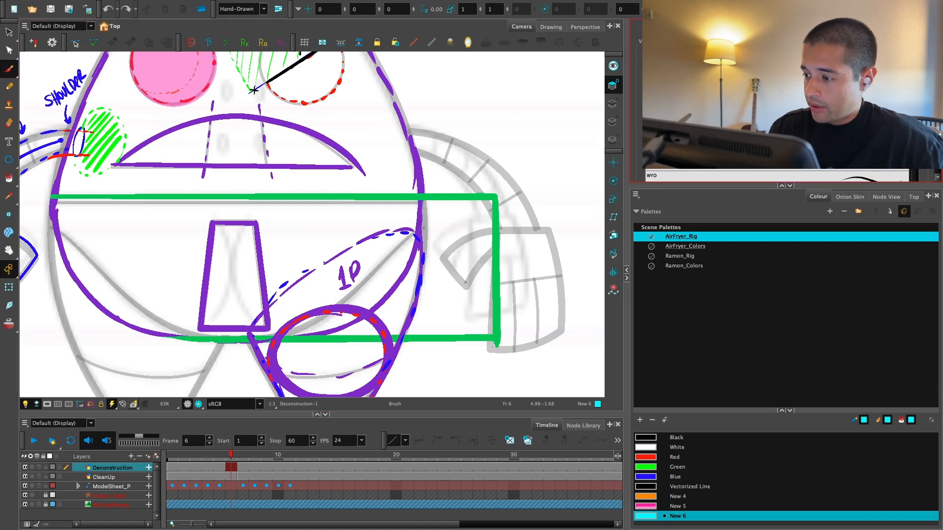
pyautogui.moveTo(418, 165); pyautogui.dragTo(420, 278)
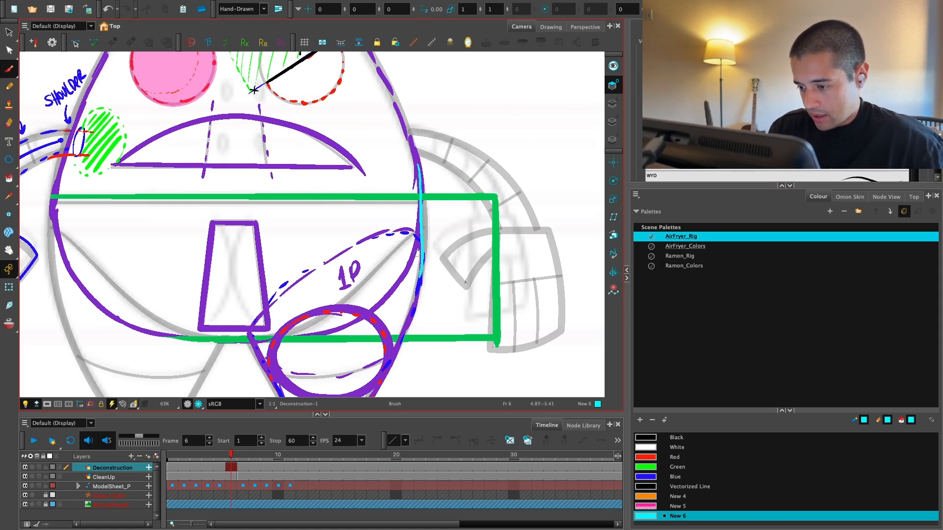
# Step: Label the cyan line "B & L AUT Patch" inside the green rectangle, darkening the New 6 swatch to teal
pyautogui.moveTo(442, 223)
pyautogui.mouseDown()
pyautogui.moveTo(456, 270)
pyautogui.moveTo(465, 268)
pyautogui.mouseUp()
pyautogui.moveTo(467, 251); pyautogui.dragTo(467, 230)
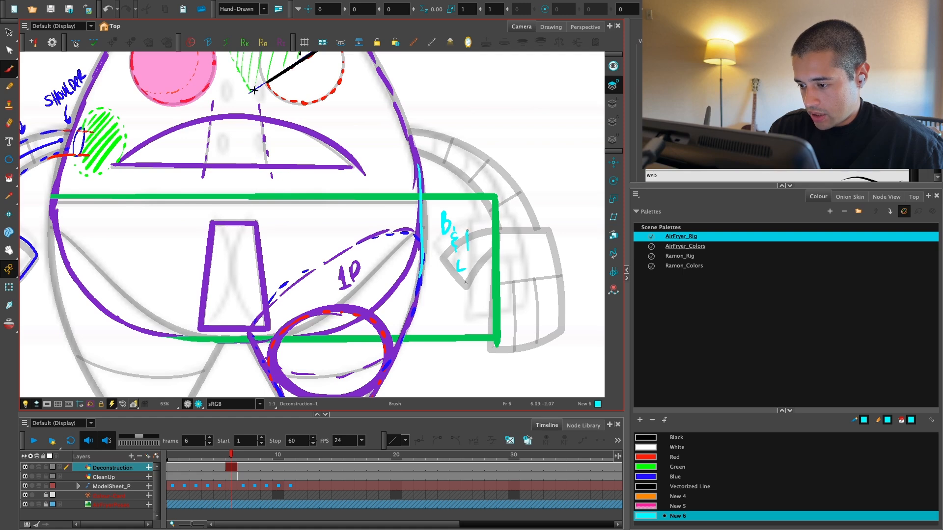
pyautogui.doubleClick(647, 515)
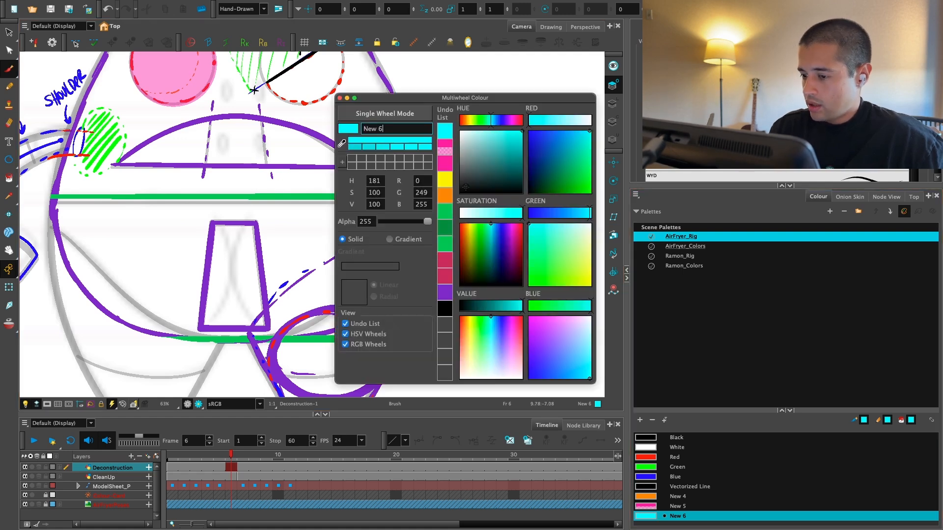
pyautogui.click(515, 142)
pyautogui.click(339, 98)
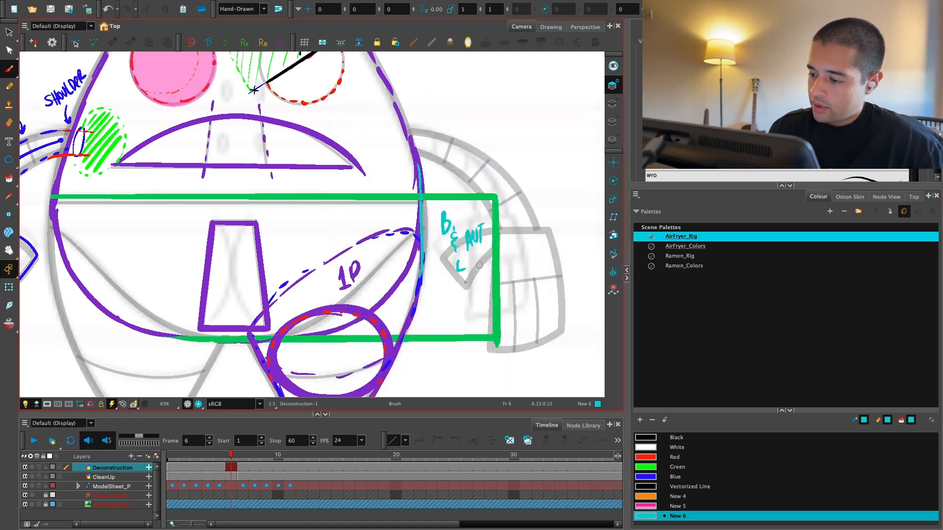
pyautogui.scroll(-5, 484, 243)
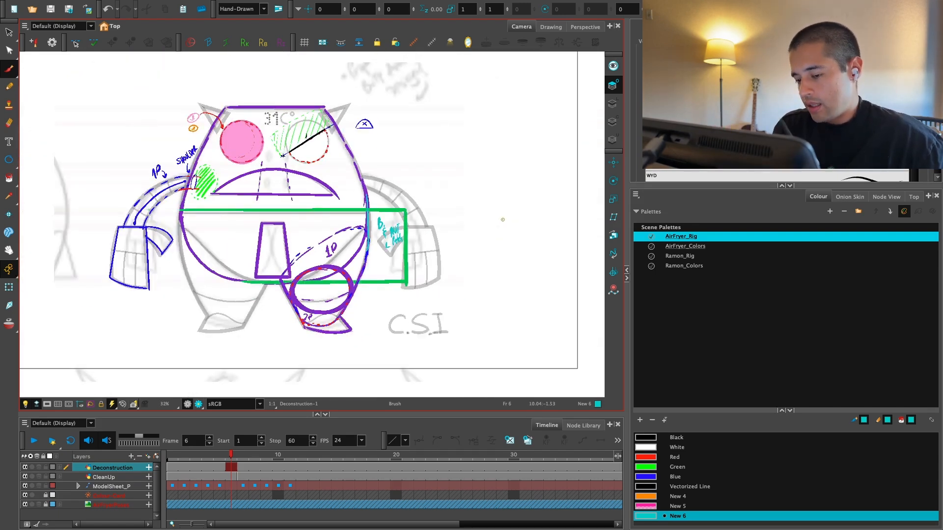
pyautogui.press('2')
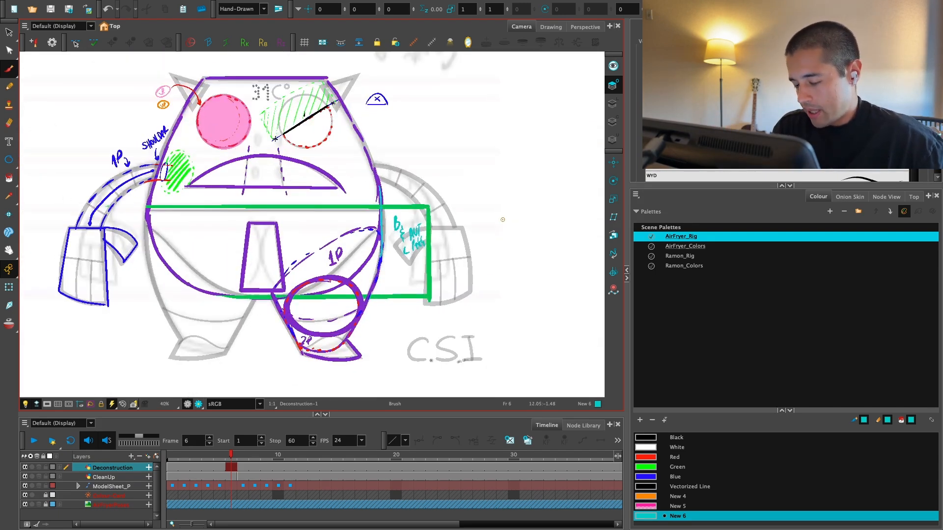
pyautogui.press('2')
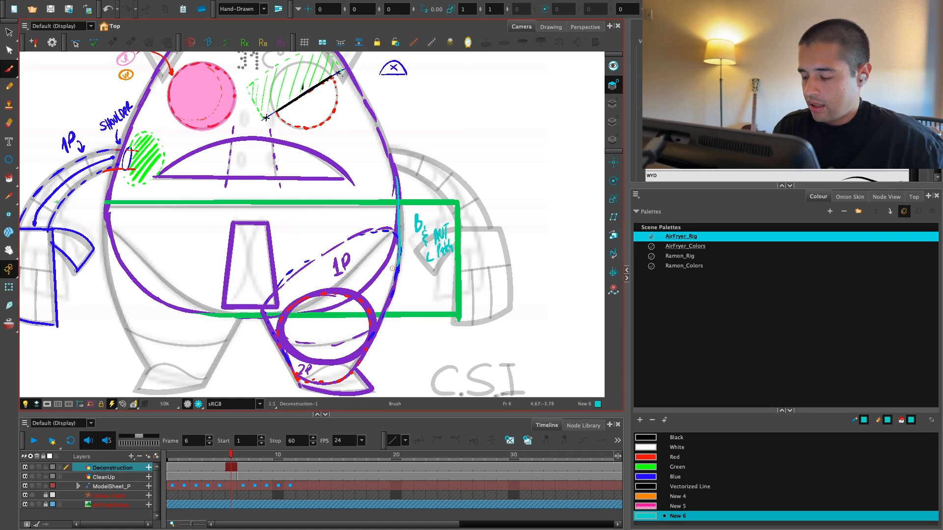
pyautogui.press('1')
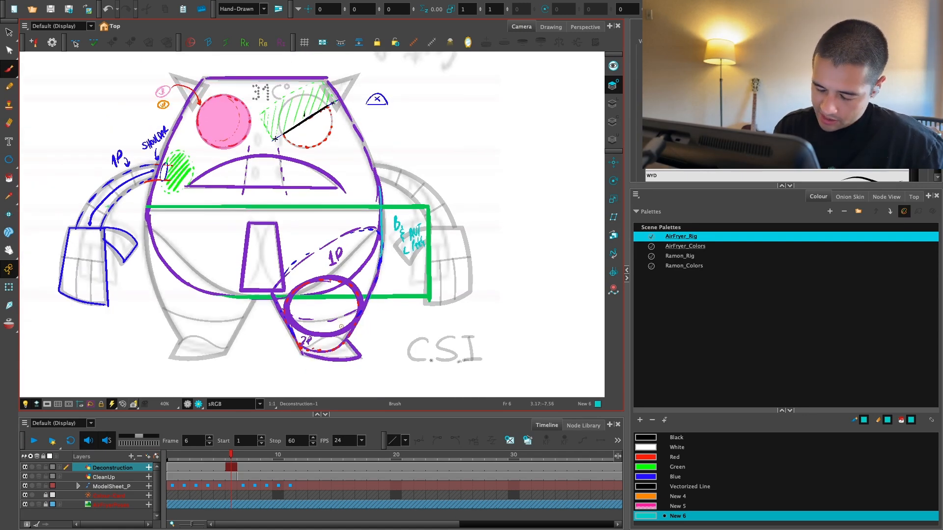
# Step: Try sketching Red strokes across the thigh piece marked 1P and undo them
pyautogui.press('2')
pyautogui.press('2')
pyautogui.moveTo(365, 341)
pyautogui.mouseDown()
pyautogui.moveTo(373, 331)
pyautogui.moveTo(363, 325)
pyautogui.mouseUp()
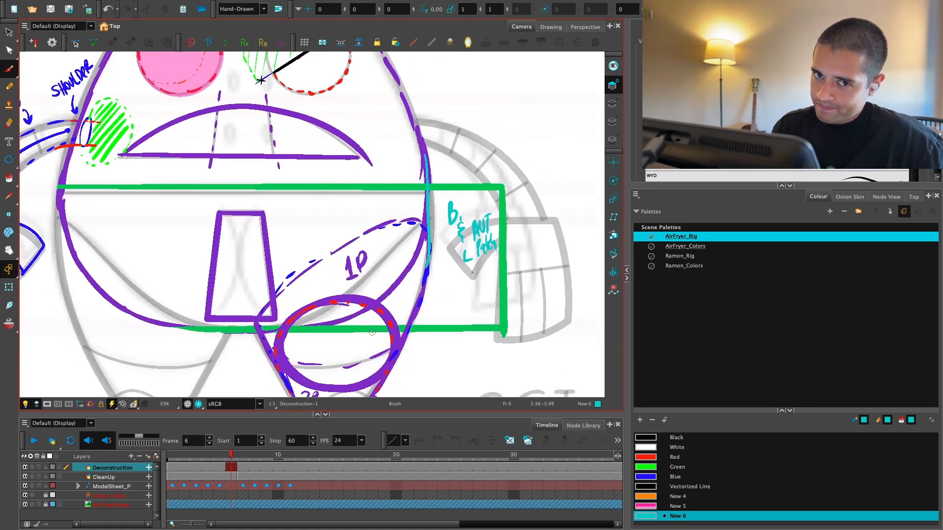
pyautogui.press('2')
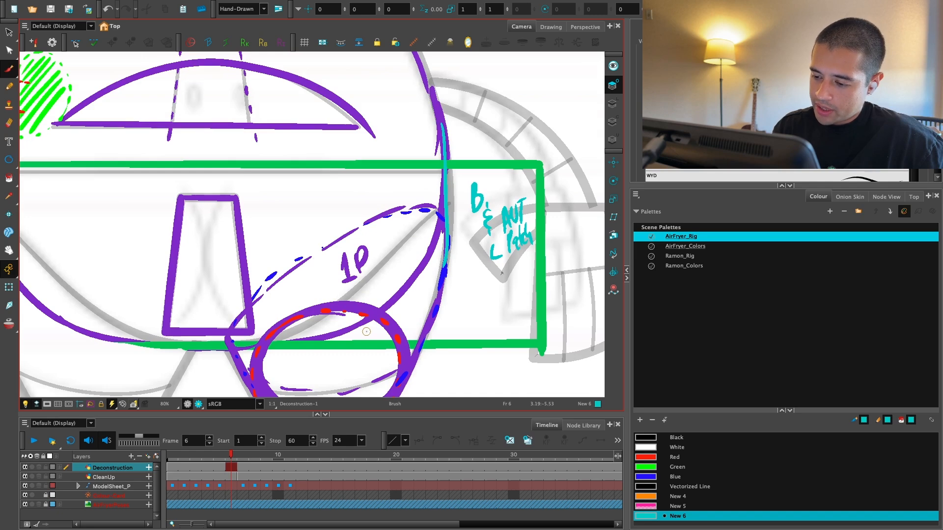
pyautogui.click(652, 497)
pyautogui.click(651, 457)
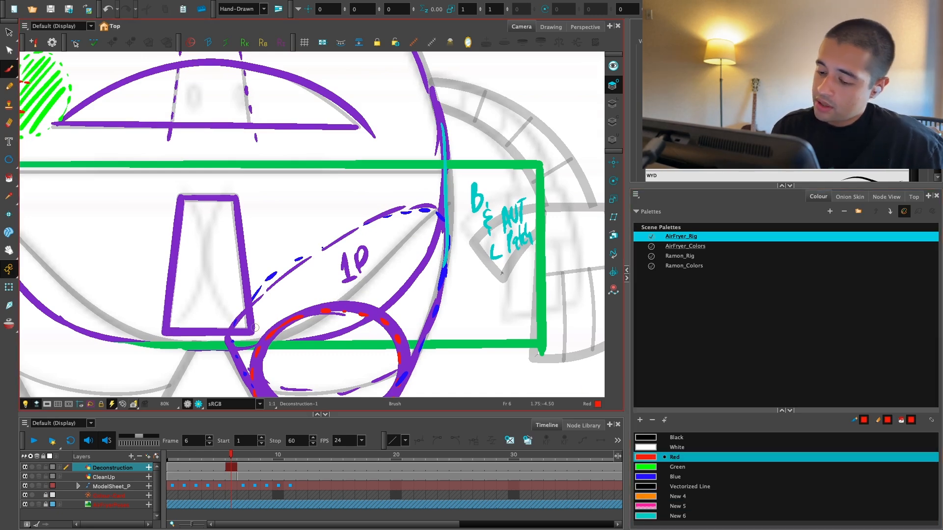
pyautogui.moveTo(253, 302); pyautogui.dragTo(358, 231)
pyautogui.hotkey('ctrl', 'z')
pyautogui.moveTo(226, 338)
pyautogui.mouseDown()
pyautogui.moveTo(295, 264)
pyautogui.moveTo(445, 230)
pyautogui.mouseUp()
pyautogui.hotkey('ctrl', 'z')
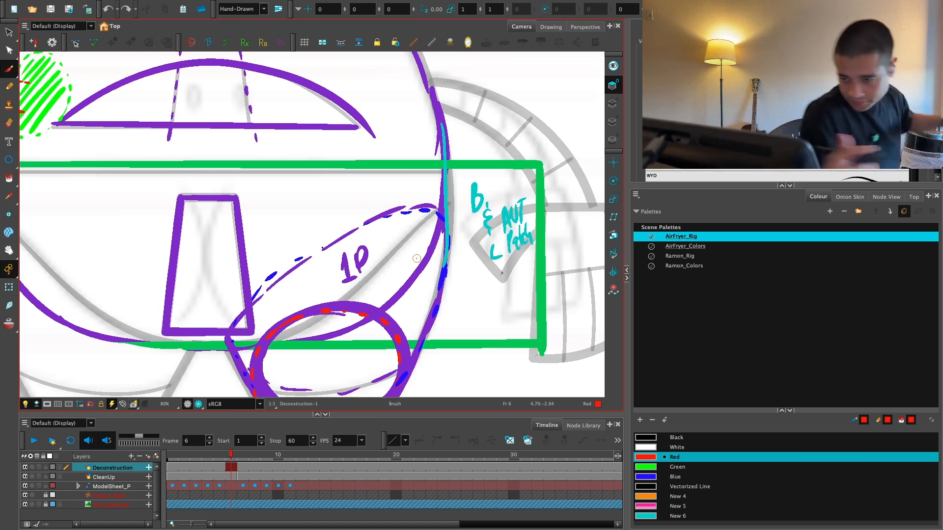
pyautogui.moveTo(374, 280)
pyautogui.mouseDown()
pyautogui.moveTo(393, 250)
pyautogui.moveTo(416, 287)
pyautogui.mouseUp()
pyautogui.hotkey('ctrl', 'z')
pyautogui.press('1')
pyautogui.press('1')
pyautogui.press('1')
pyautogui.press('1')
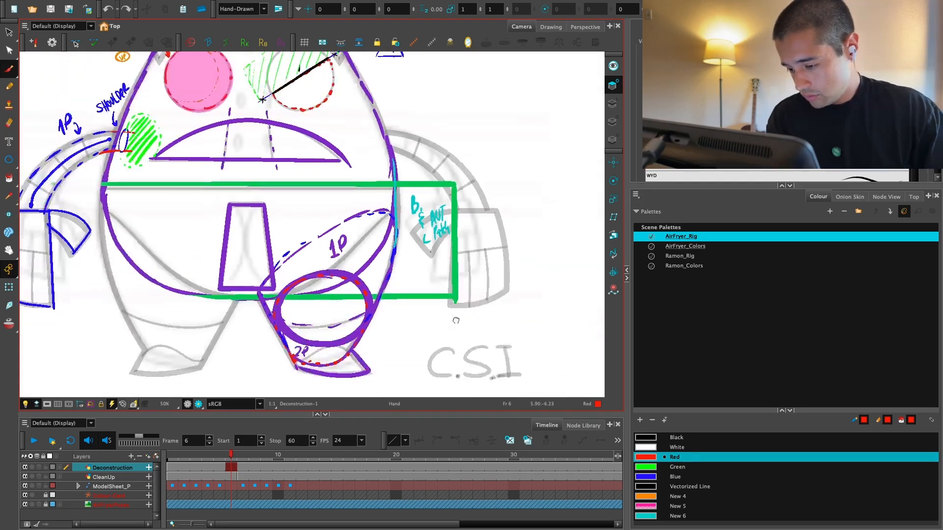
pyautogui.moveTo(420, 334); pyautogui.dragTo(436, 320)
pyautogui.press('2')
pyautogui.press('2')
pyautogui.press('2')
pyautogui.press('2')
pyautogui.moveTo(454, 362); pyautogui.dragTo(439, 318)
pyautogui.press('2')
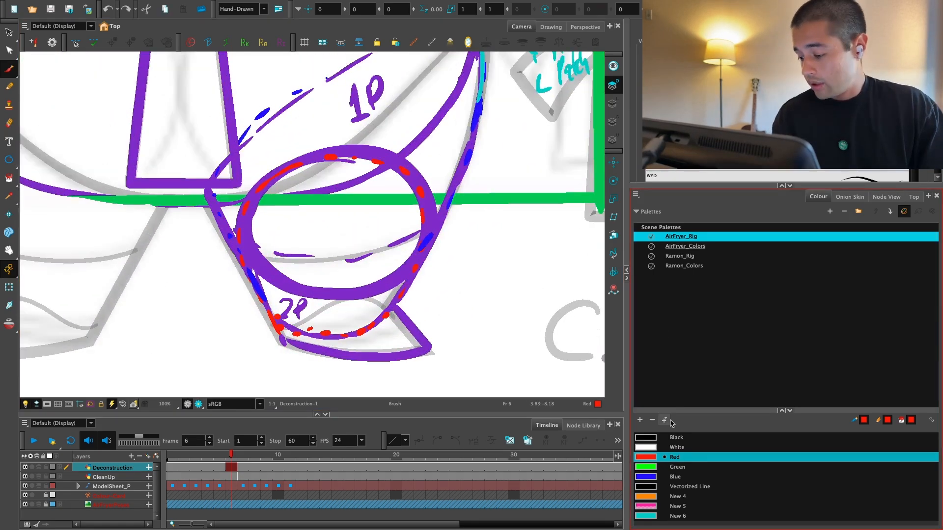
pyautogui.click(655, 479)
pyautogui.press('2')
pyautogui.moveTo(273, 364)
pyautogui.mouseDown()
pyautogui.moveTo(345, 331)
pyautogui.moveTo(418, 339)
pyautogui.mouseUp()
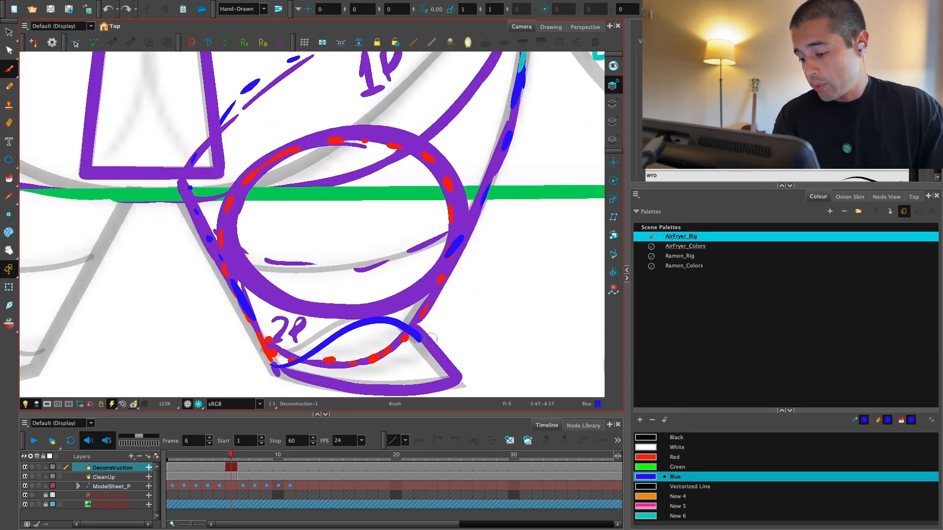
pyautogui.hotkey('ctrl', 'z')
# Step: Trace the curved top line of the right foot in the orange New 4 colour
pyautogui.click(655, 498)
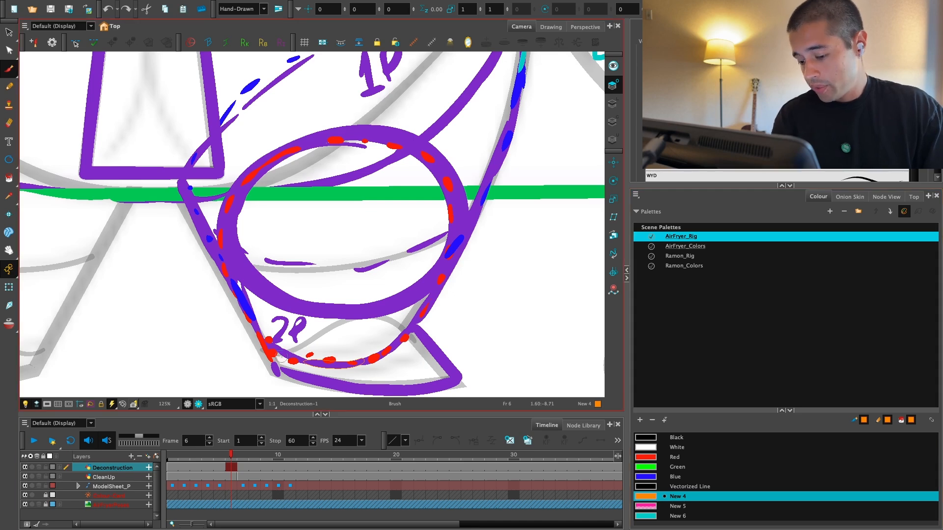
pyautogui.moveTo(273, 367); pyautogui.dragTo(430, 338)
pyautogui.press('1')
pyautogui.press('1')
pyautogui.moveTo(500, 374)
pyautogui.mouseDown()
pyautogui.moveTo(421, 344)
pyautogui.moveTo(408, 326)
pyautogui.mouseUp()
pyautogui.press('1')
pyautogui.press('1')
pyautogui.press('2')
pyautogui.press('2')
pyautogui.press('2')
pyautogui.press('2')
pyautogui.press('2')
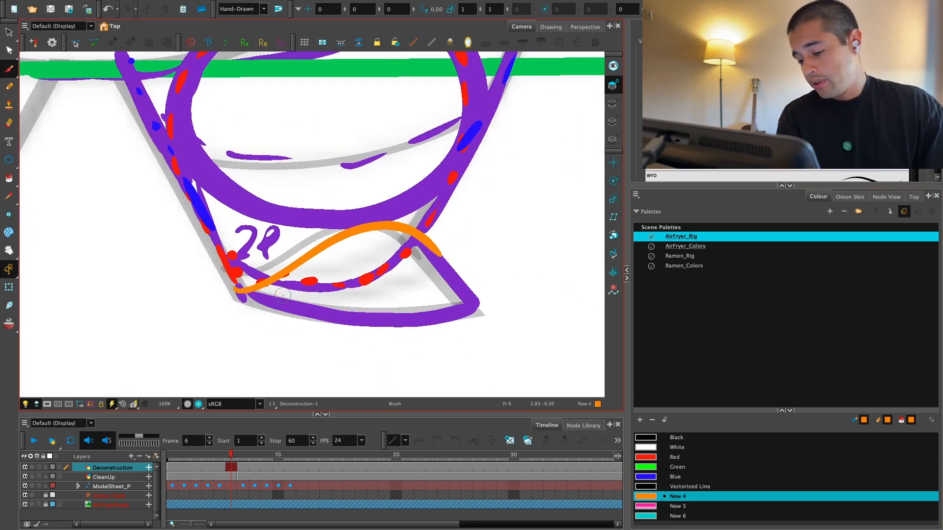
# Step: Outline a thin sole shape along the right foot's bottom edge in the pink New 5 colour
pyautogui.click(653, 506)
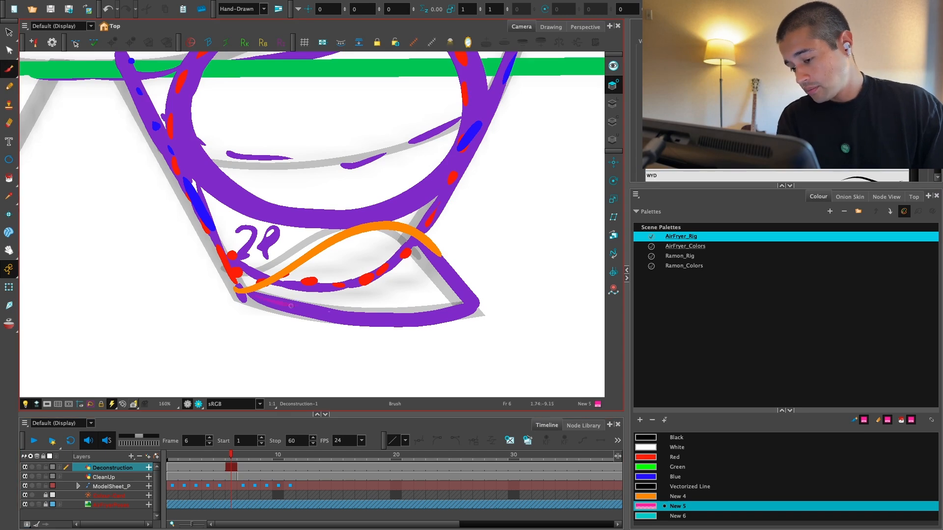
pyautogui.moveTo(317, 298); pyautogui.dragTo(304, 307)
pyautogui.press('1')
pyautogui.press('1')
pyautogui.press('1')
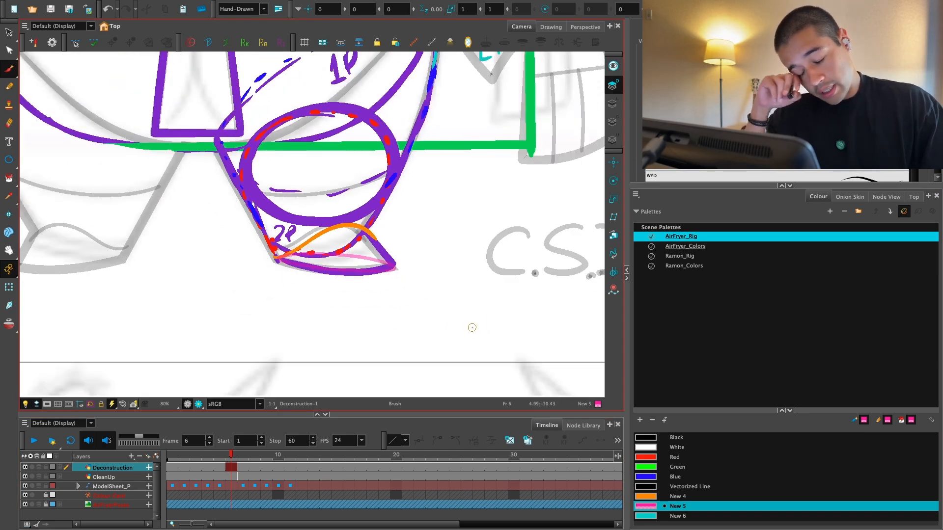
pyautogui.press('2')
pyautogui.press('2')
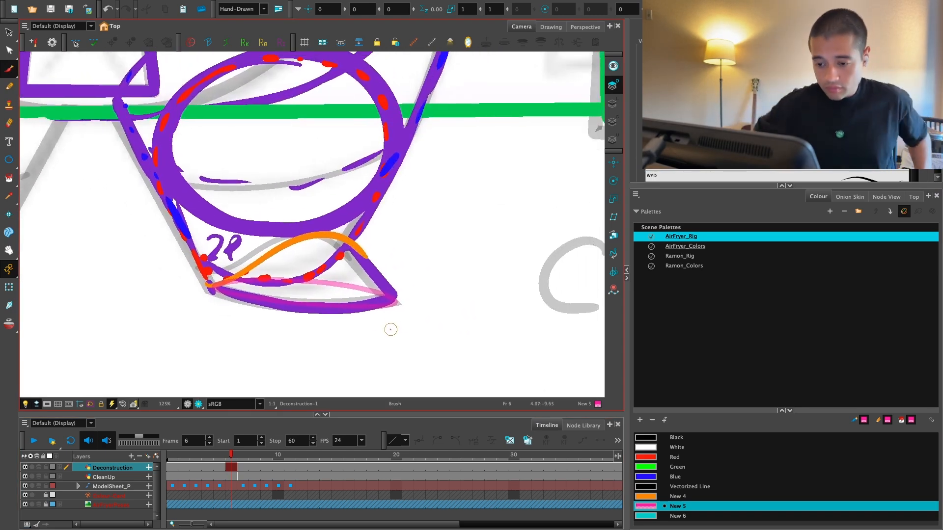
# Step: Draw a small pink arrow below the right foot, pointing up at the tip of the sole
pyautogui.press('1')
pyautogui.press('1')
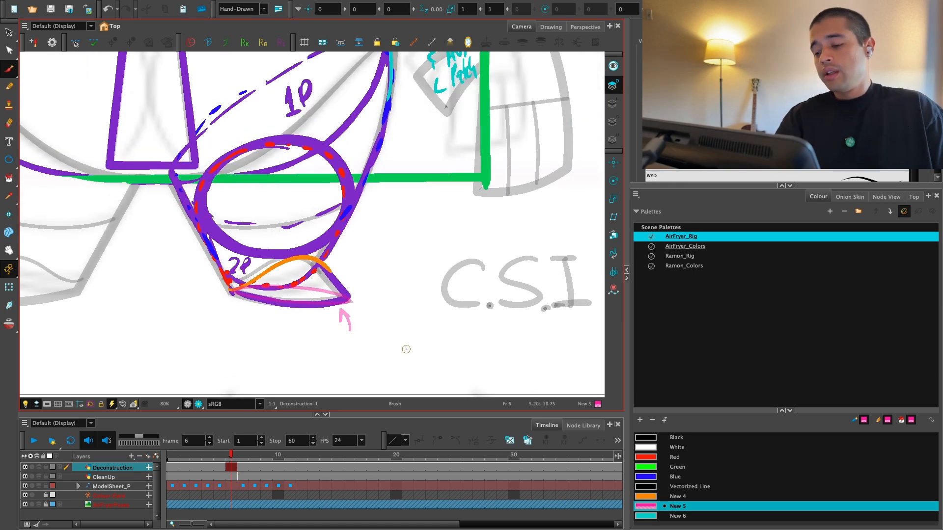
pyautogui.moveTo(398, 336); pyautogui.dragTo(405, 349)
pyautogui.press('2')
pyautogui.press('2')
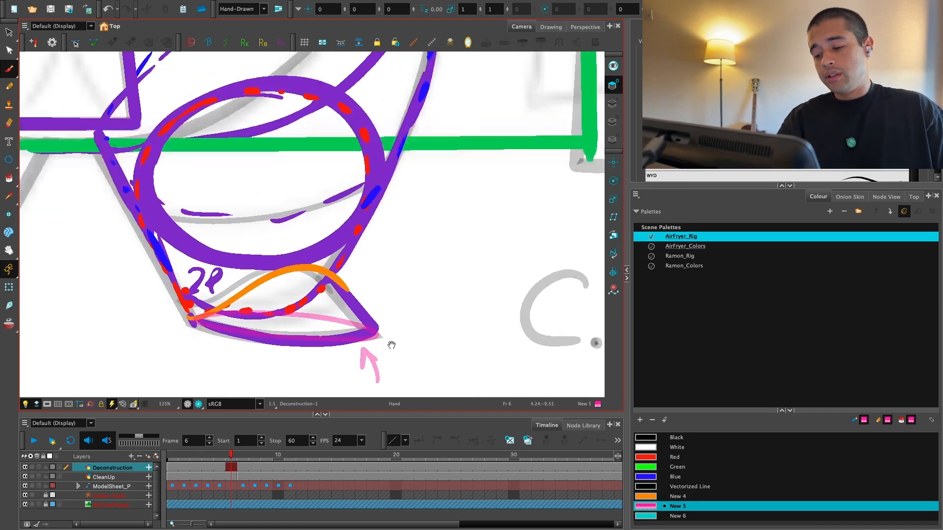
pyautogui.press('1')
pyautogui.press('1')
pyautogui.press('1')
pyautogui.press('1')
pyautogui.press('1')
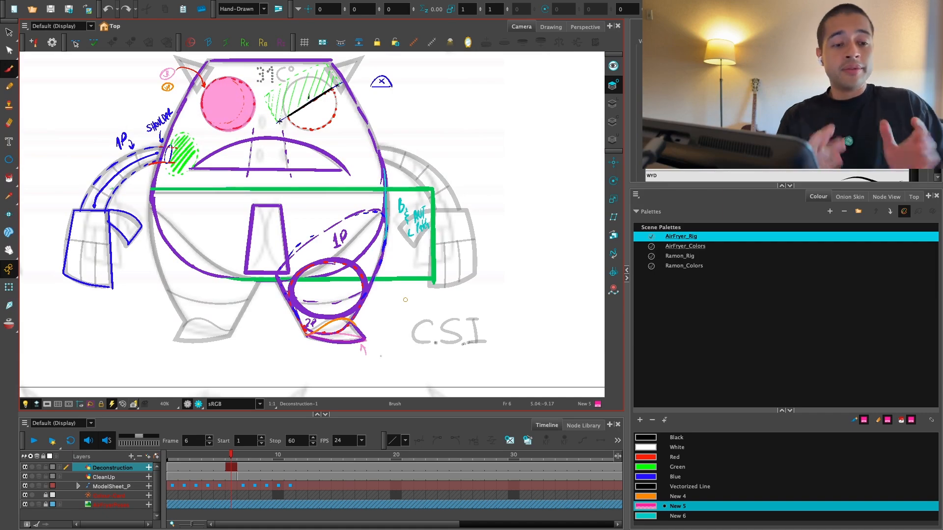
# Step: Go to frame 1 and examine the feet in the running-pose thumbnails beside the model sheet
pyautogui.hotkey('shift', 'Return')
pyautogui.press('1')
pyautogui.moveTo(221, 456); pyautogui.dragTo(171, 456)
pyautogui.press('1')
pyautogui.moveTo(250, 329)
pyautogui.mouseDown()
pyautogui.moveTo(303, 322)
pyautogui.moveTo(441, 343)
pyautogui.mouseUp()
pyautogui.moveTo(242, 297)
pyautogui.mouseDown()
pyautogui.moveTo(402, 331)
pyautogui.moveTo(470, 331)
pyautogui.mouseUp()
pyautogui.press('2')
pyautogui.press('2')
pyautogui.moveTo(383, 316); pyautogui.dragTo(484, 318)
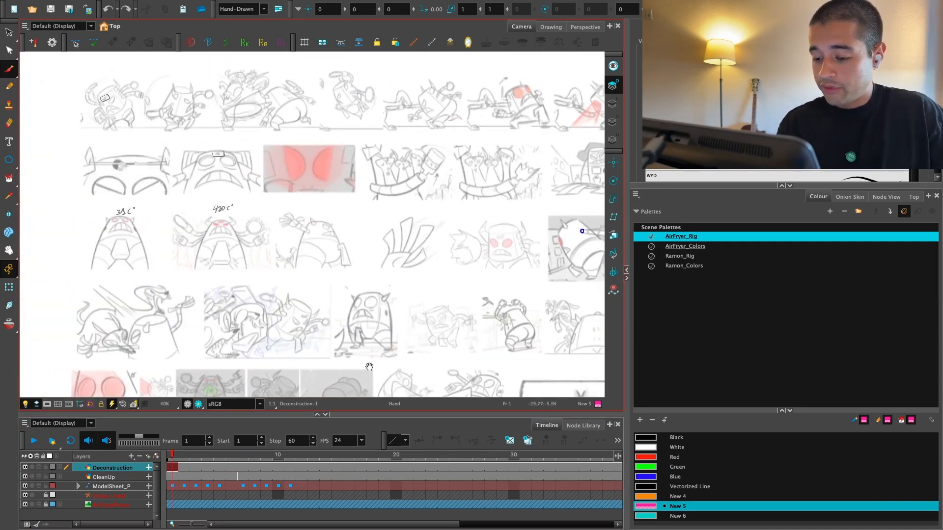
pyautogui.press('2')
pyautogui.press('2')
pyautogui.press('2')
pyautogui.press('2')
pyautogui.moveTo(339, 206)
pyautogui.mouseDown()
pyautogui.moveTo(368, 351)
pyautogui.moveTo(347, 301)
pyautogui.moveTo(361, 279)
pyautogui.mouseUp()
pyautogui.press('2')
pyautogui.press('2')
pyautogui.moveTo(343, 321)
pyautogui.mouseDown()
pyautogui.moveTo(371, 312)
pyautogui.moveTo(379, 318)
pyautogui.moveTo(367, 346)
pyautogui.mouseUp()
pyautogui.press('1')
pyautogui.moveTo(452, 353); pyautogui.dragTo(430, 315)
# Step: Try sketching the foot as a pink cone beside the running-pose thumbnail, and remove the sketch
pyautogui.press('2')
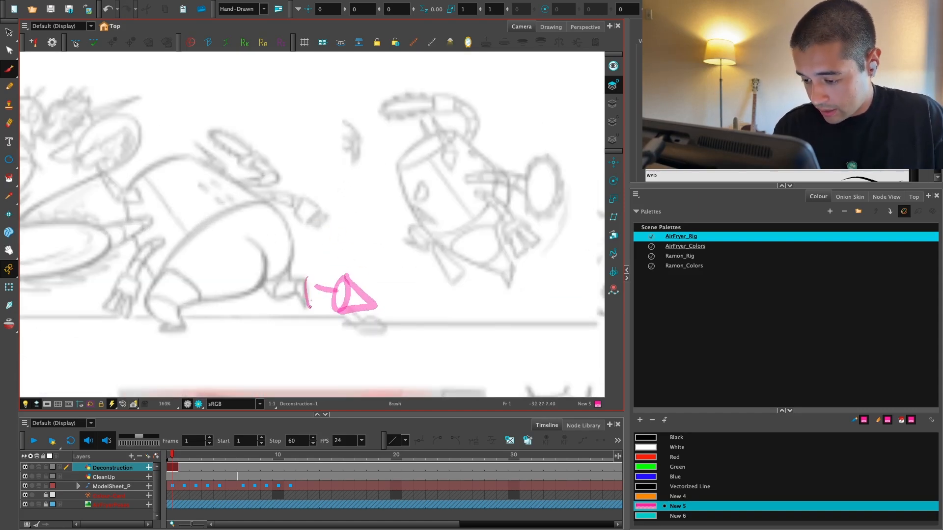
pyautogui.moveTo(310, 306); pyautogui.dragTo(307, 279)
pyautogui.hotkey('ctrl', 'z')
pyautogui.moveTo(416, 185)
pyautogui.mouseDown()
pyautogui.moveTo(405, 209)
pyautogui.moveTo(381, 198)
pyautogui.moveTo(418, 280)
pyautogui.mouseUp()
pyautogui.hotkey('ctrl', 'z')
pyautogui.press('1')
pyautogui.press('1')
pyautogui.press('1')
pyautogui.moveTo(493, 230); pyautogui.dragTo(403, 204)
pyautogui.hotkey('alt', 's')
pyautogui.hotkey('ctrl', 'a')
pyautogui.press('Delete')
# Step: Look over the pose thumbnails and bring the whole annotated front-view design back into view
pyautogui.press('1')
pyautogui.press('1')
pyautogui.moveTo(454, 309); pyautogui.dragTo(242, 129)
pyautogui.press('1')
pyautogui.press('1')
pyautogui.press('1')
pyautogui.press('1')
pyautogui.moveTo(473, 338)
pyautogui.mouseDown()
pyautogui.moveTo(464, 326)
pyautogui.moveTo(435, 352)
pyautogui.mouseUp()
pyautogui.press('2')
pyautogui.moveTo(324, 215); pyautogui.dragTo(322, 252)
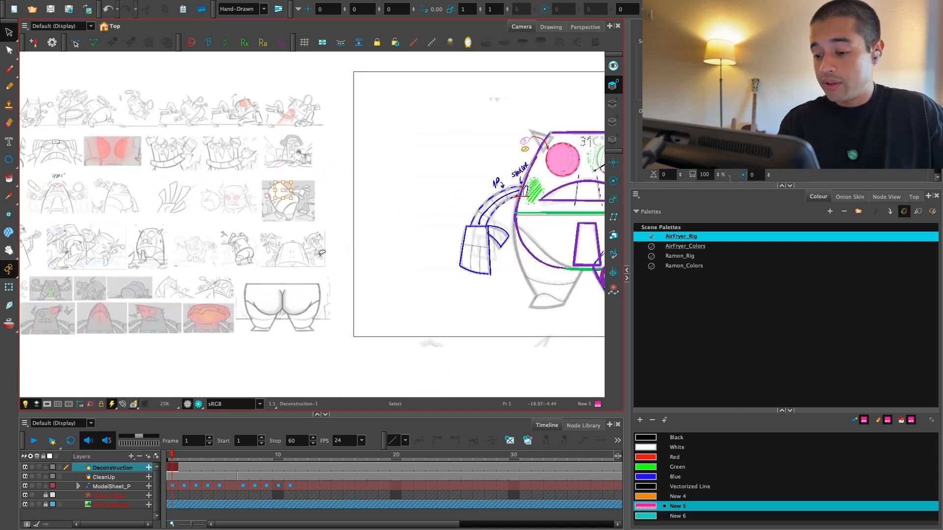
pyautogui.press('1')
pyautogui.press('1')
pyautogui.moveTo(399, 320); pyautogui.dragTo(379, 309)
pyautogui.press('2')
pyautogui.press('2')
pyautogui.moveTo(512, 314); pyautogui.dragTo(276, 298)
pyautogui.press('2')
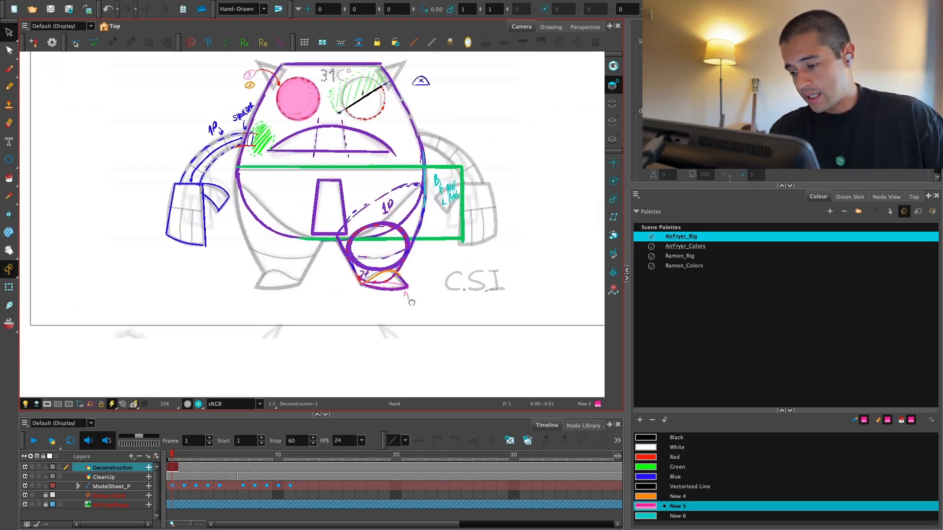
pyautogui.moveTo(412, 302); pyautogui.dragTo(392, 313)
pyautogui.press('2')
pyautogui.press('2')
pyautogui.moveTo(464, 260); pyautogui.dragTo(429, 288)
pyautogui.press('1')
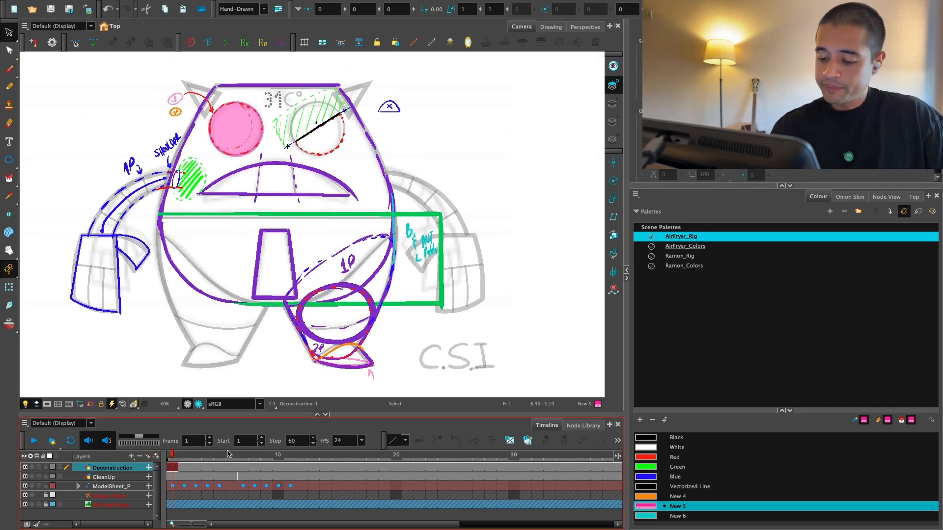
# Step: On frame 7, write a black note "Clone arms up & down" with up and down arrows between the two right-side arms
pyautogui.moveTo(227, 454); pyautogui.dragTo(242, 456)
pyautogui.press('1')
pyautogui.moveTo(420, 252); pyautogui.dragTo(417, 284)
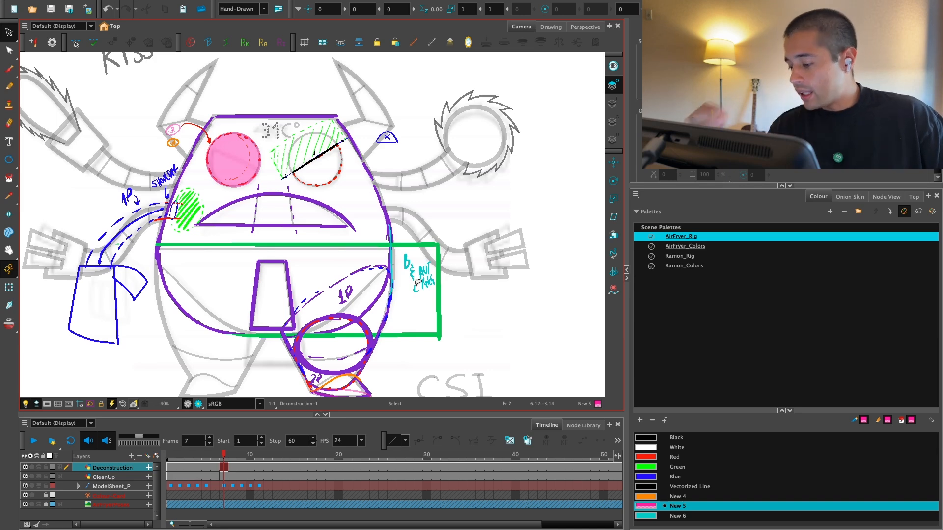
pyautogui.click(671, 438)
pyautogui.click(9, 69)
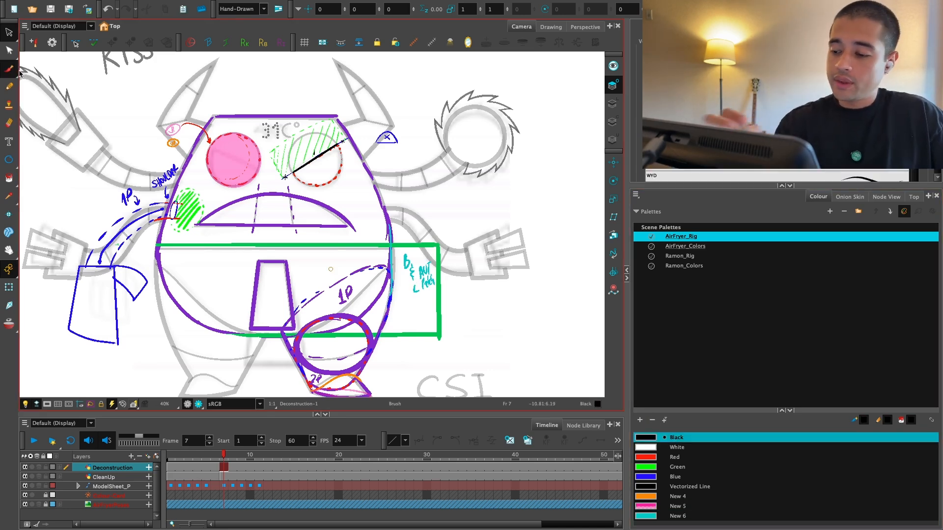
pyautogui.press('2')
pyautogui.moveTo(474, 191); pyautogui.dragTo(466, 239)
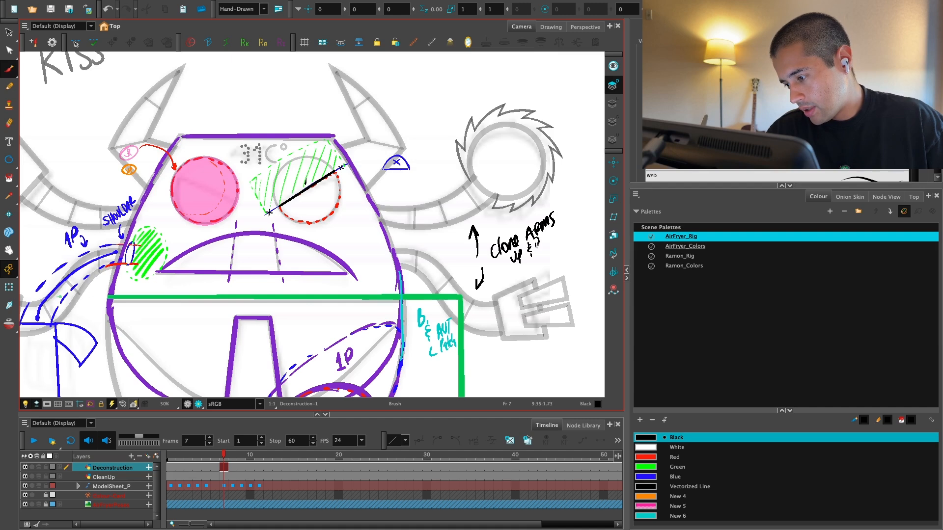
pyautogui.press('2')
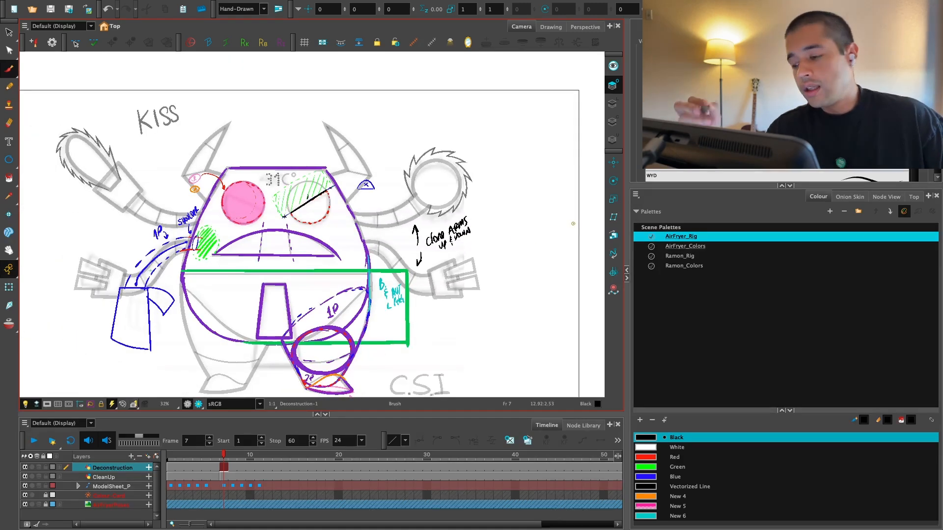
# Step: Write a black "Keep brush" note beside the right saw-blade hand, with an arrow pointing at its jagged edge
pyautogui.scroll(2, 492, 213)
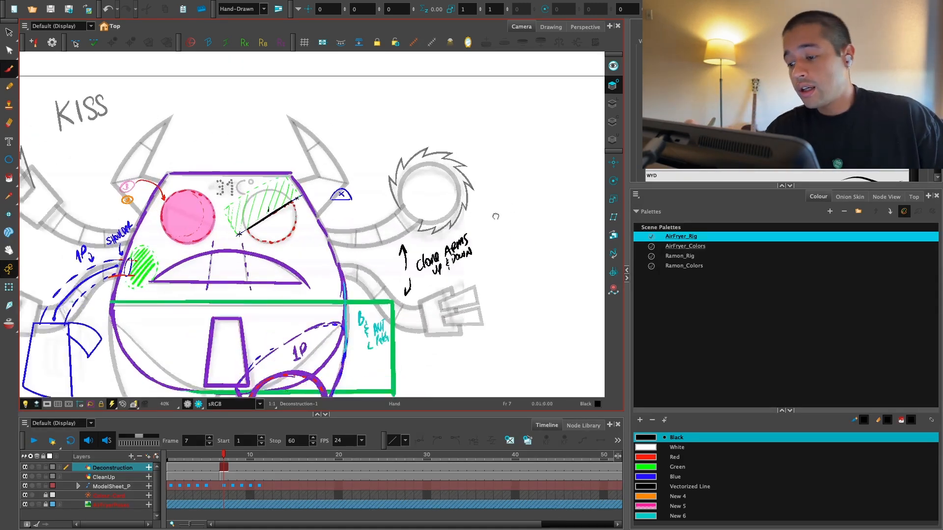
pyautogui.scroll(2, 475, 186)
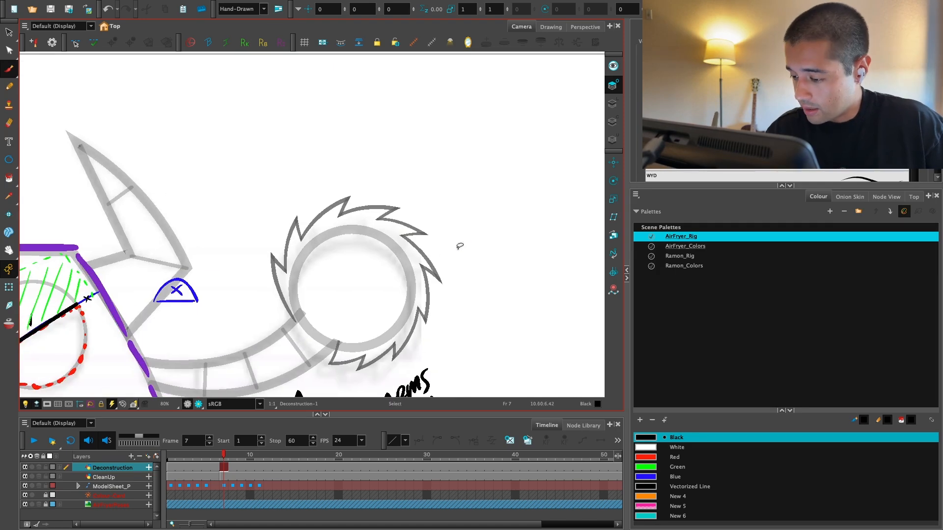
pyautogui.scroll(1, 429, 221)
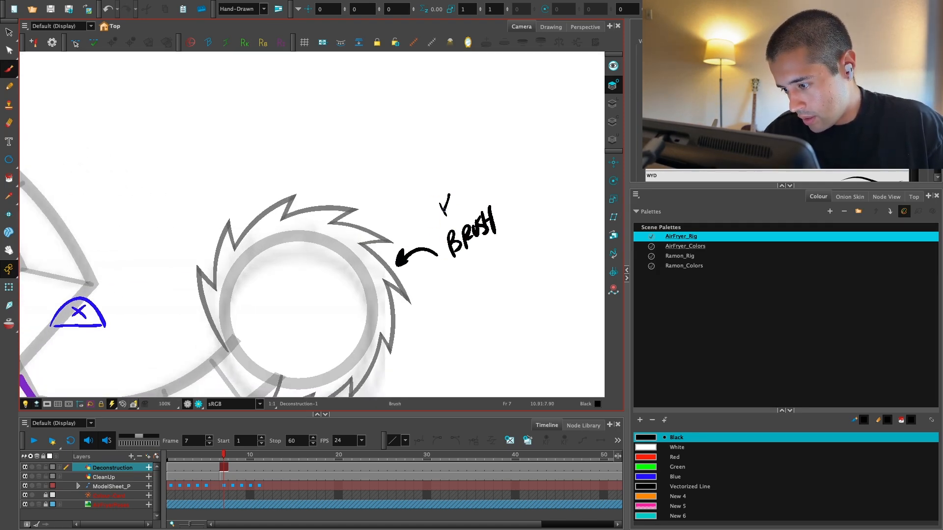
pyautogui.scroll(-5, 471, 202)
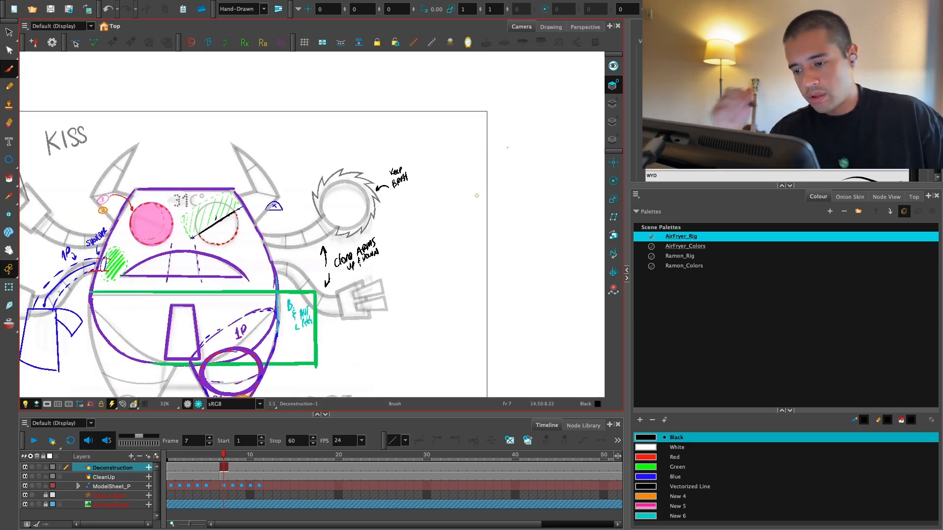
pyautogui.scroll(-1, 507, 147)
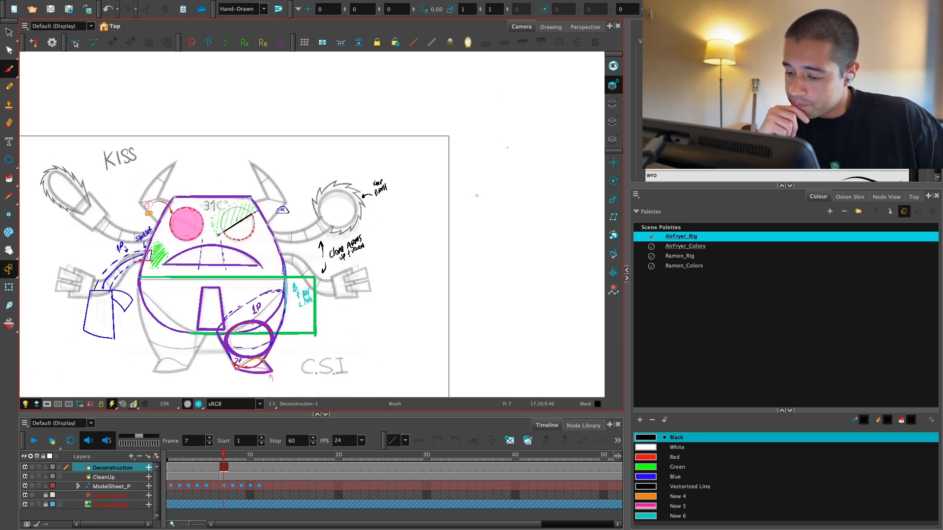
pyautogui.scroll(1, 507, 147)
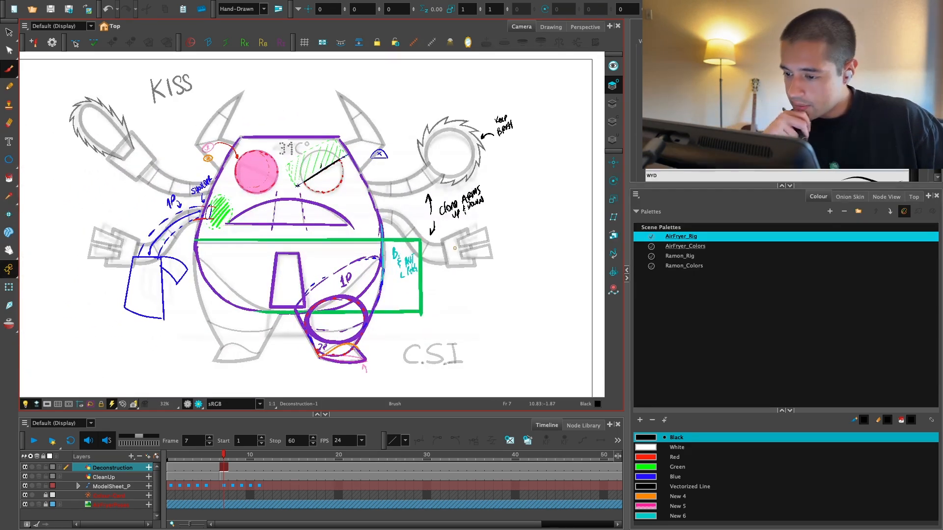
# Step: Trace the three segment divisions of the upper right arm with straight red lines
pyautogui.press('2')
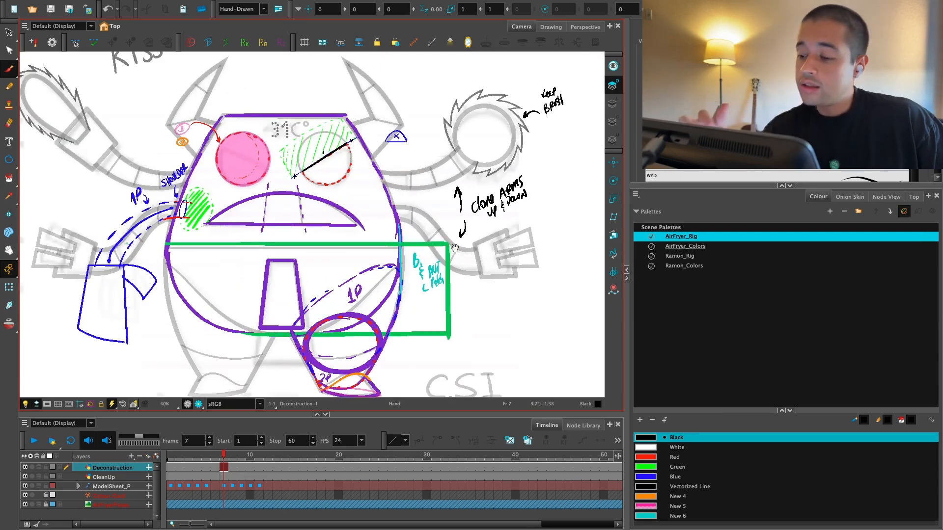
pyautogui.press('2')
pyautogui.press('2')
pyautogui.moveTo(455, 248); pyautogui.dragTo(350, 306)
pyautogui.click(673, 457)
pyautogui.press('2')
pyautogui.moveTo(498, 223); pyautogui.dragTo(428, 297)
pyautogui.press('2')
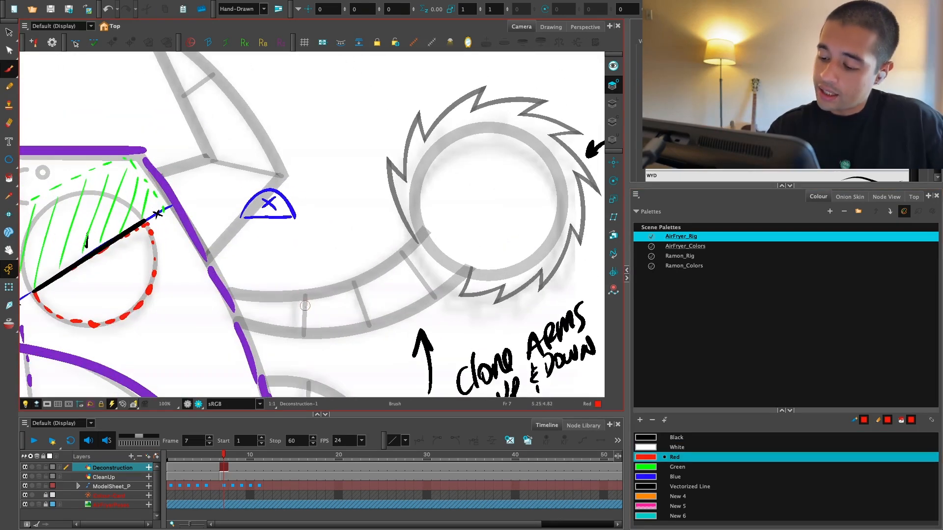
pyautogui.moveTo(354, 284); pyautogui.dragTo(370, 326)
pyautogui.moveTo(403, 255); pyautogui.dragTo(435, 297)
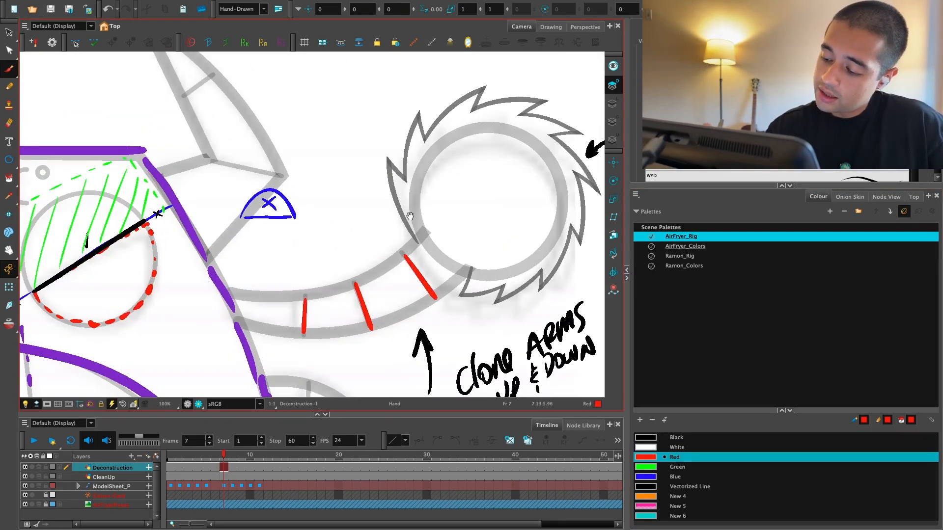
# Step: Write "Separated + Deformers" in red above the upper right arm
pyautogui.press('2')
pyautogui.click(658, 469)
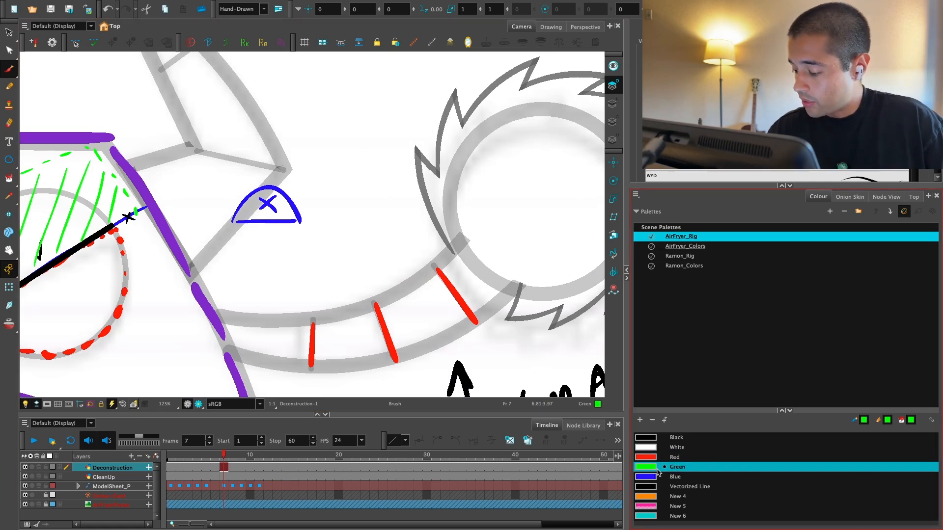
pyautogui.click(652, 458)
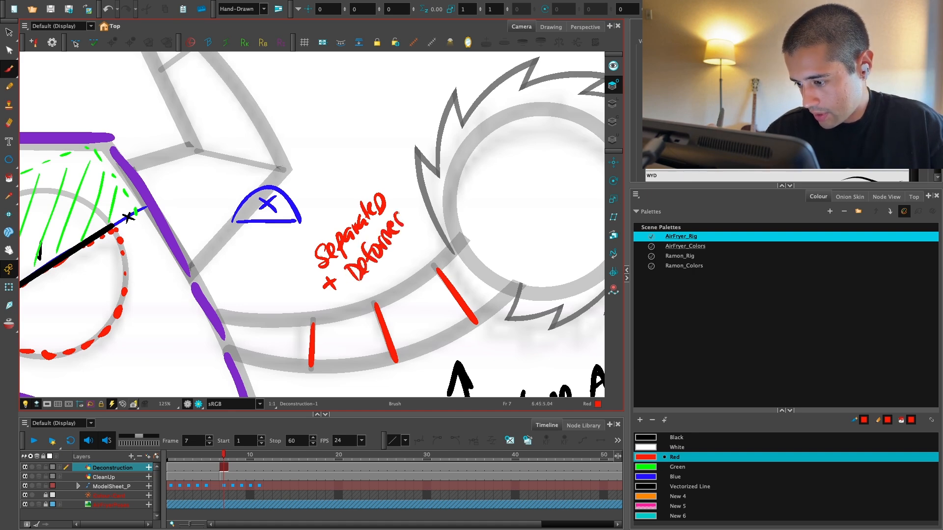
pyautogui.moveTo(402, 214); pyautogui.dragTo(403, 226)
pyautogui.moveTo(412, 204); pyautogui.dragTo(403, 222)
pyautogui.press('1')
pyautogui.press('1')
pyautogui.press('1')
pyautogui.moveTo(321, 199); pyautogui.dragTo(287, 245)
pyautogui.press('2')
pyautogui.press('2')
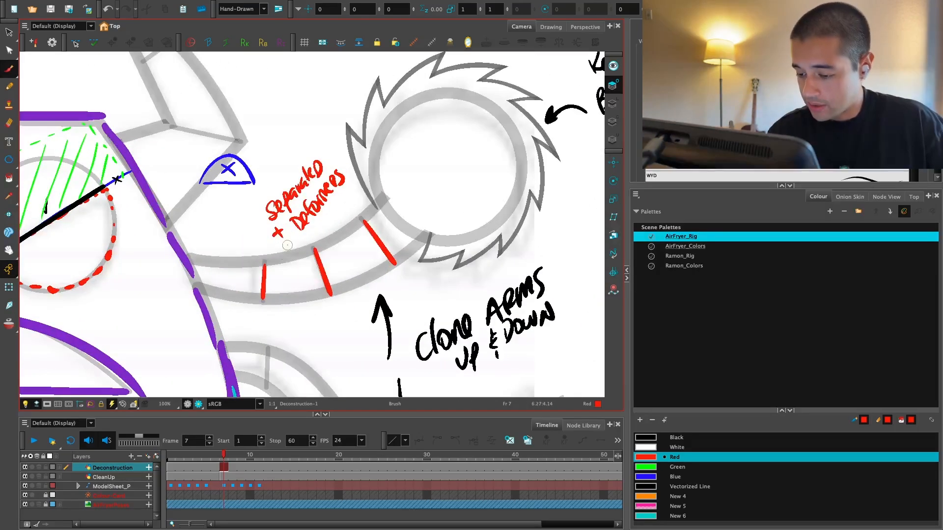
# Step: Remove the three straight red division lines from the upper right arm
pyautogui.hotkey('alt', 's')
pyautogui.press('Delete')
pyautogui.moveTo(364, 245)
pyautogui.mouseDown()
pyautogui.moveTo(264, 282)
pyautogui.moveTo(263, 303)
pyautogui.mouseUp()
pyautogui.hotkey('alt', 'b')
pyautogui.hotkey('ctrl', 'z')
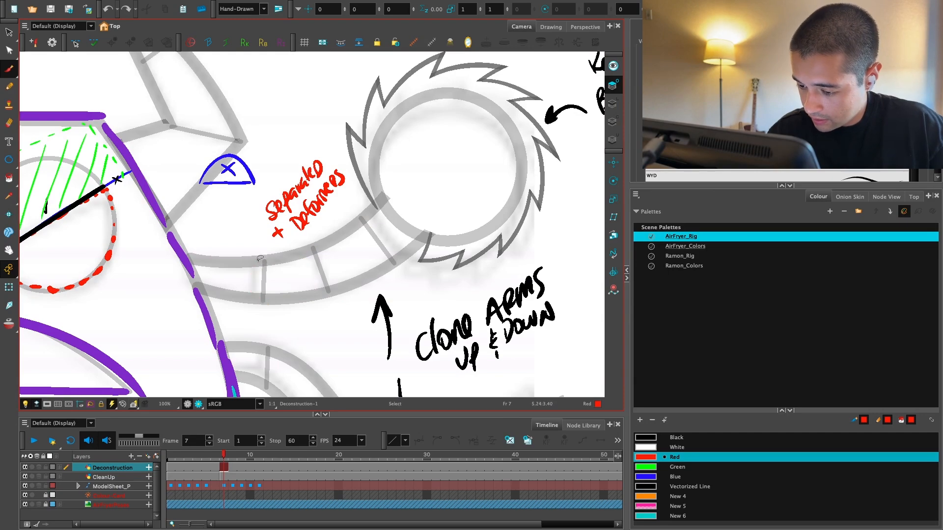
# Step: Draw three curved red joint arcs across the upper right arm at its segment divisions
pyautogui.hotkey('alt', 'b')
pyautogui.moveTo(278, 259); pyautogui.dragTo(273, 304)
pyautogui.moveTo(306, 269); pyautogui.dragTo(336, 290)
pyautogui.moveTo(374, 218)
pyautogui.mouseDown()
pyautogui.moveTo(397, 260)
pyautogui.moveTo(351, 253)
pyautogui.moveTo(356, 226)
pyautogui.mouseUp()
# Step: Try a curved red joint arc on the lower right arm, and remove it
pyautogui.press('1')
pyautogui.press('1')
pyautogui.press('1')
pyautogui.press('1')
pyautogui.press('2')
pyautogui.press('2')
pyautogui.press('2')
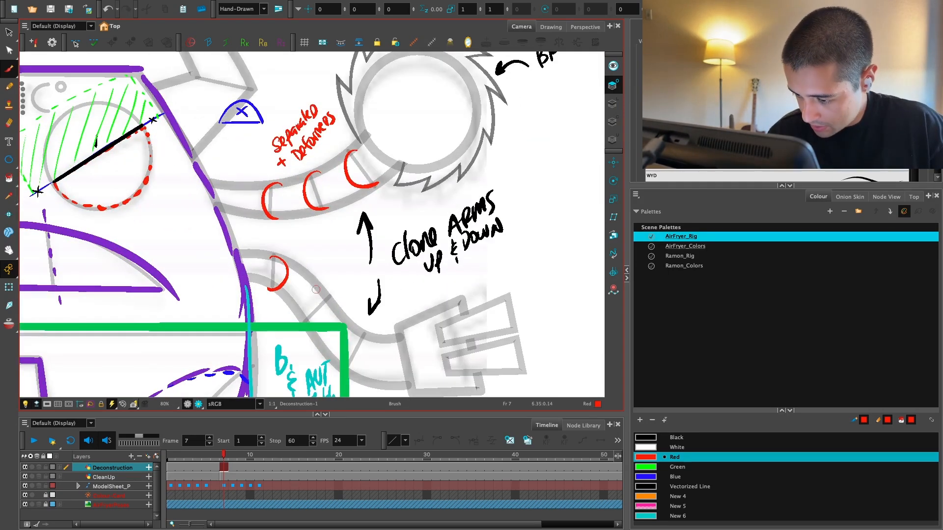
pyautogui.press('1')
pyautogui.press('1')
pyautogui.press('1')
pyautogui.hotkey('alt', 's')
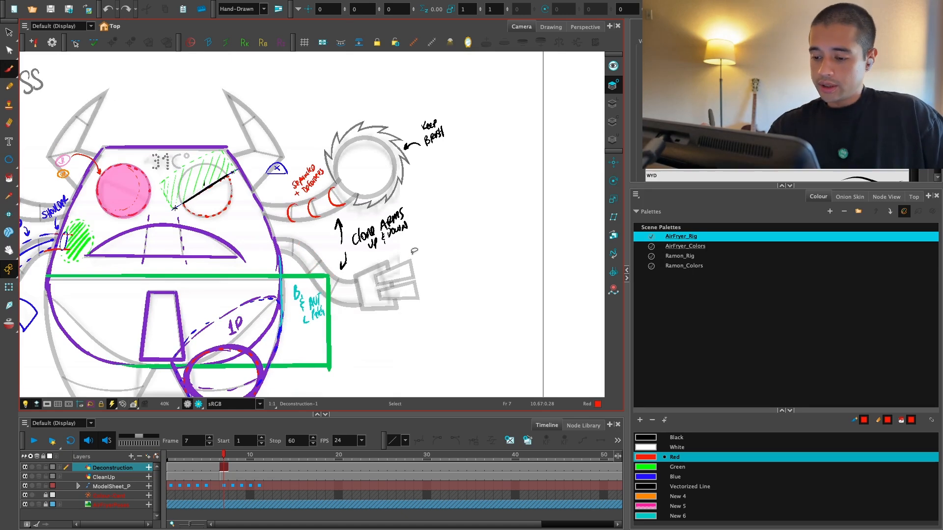
pyautogui.press('1')
pyautogui.press('1')
pyautogui.hotkey('alt', 'b')
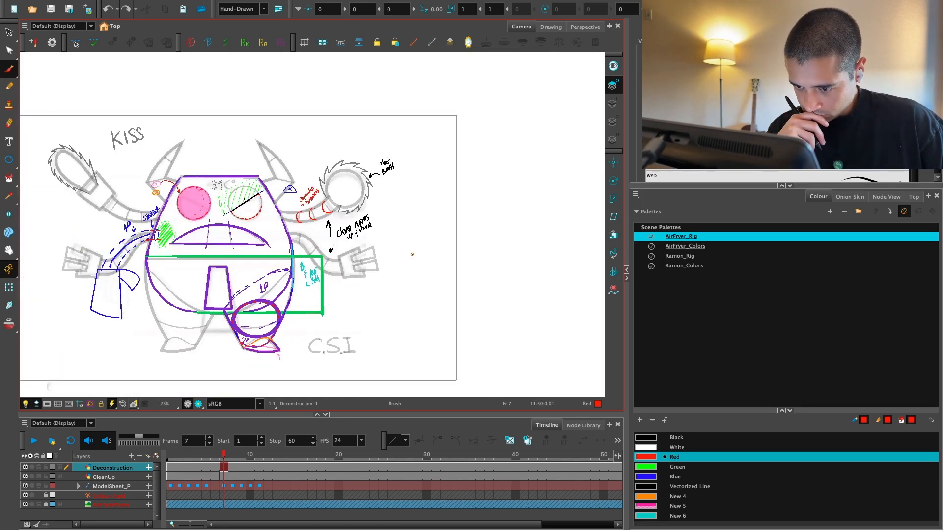
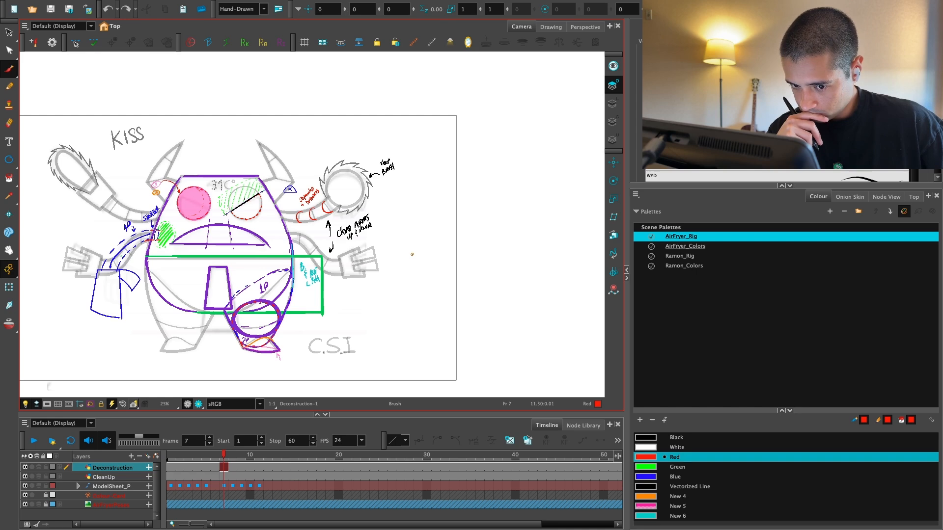
# Step: Examine the sheet of AirFryer pose thumbnails beside the camera frame
pyautogui.moveTo(412, 254); pyautogui.dragTo(501, 274)
pyautogui.press('2')
pyautogui.hotkey('alt', 's')
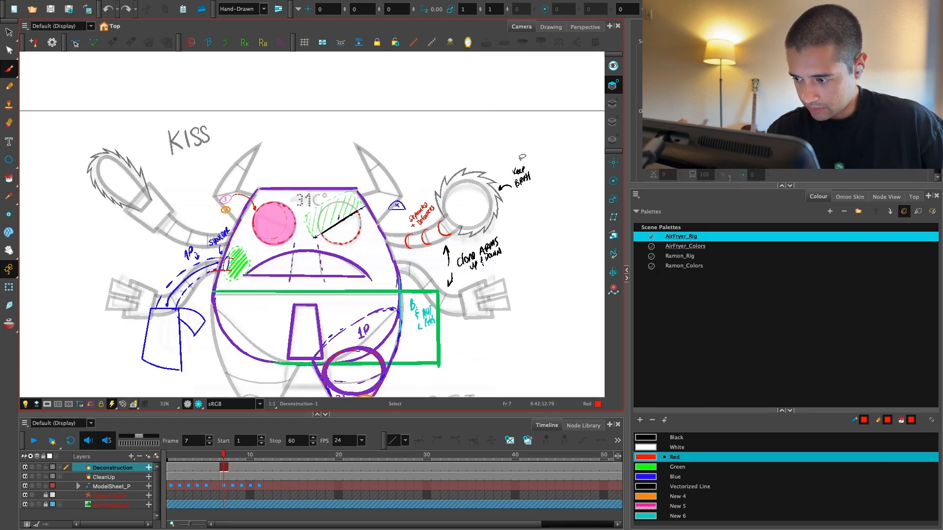
pyautogui.moveTo(540, 154); pyautogui.dragTo(510, 167)
pyautogui.click(170, 182)
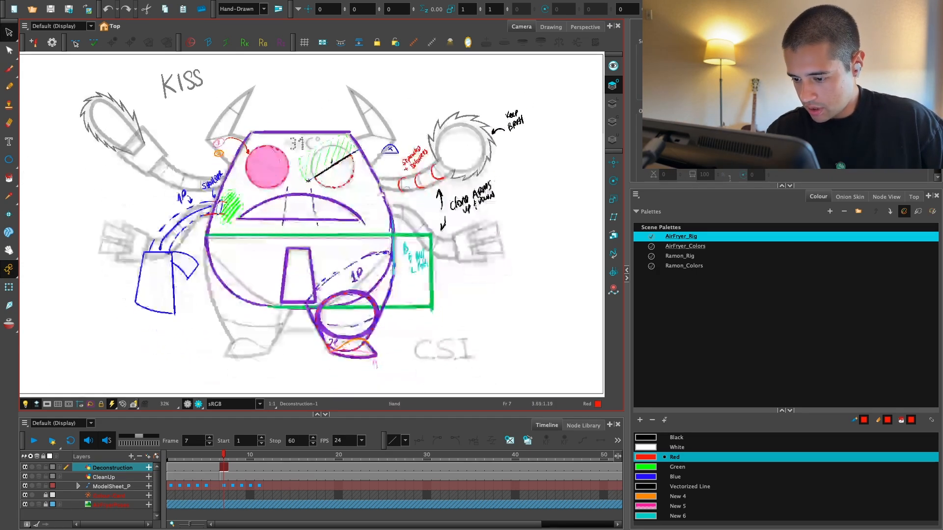
pyautogui.scroll(-5, 358, 262)
pyautogui.hscroll(-10, 470, 274)
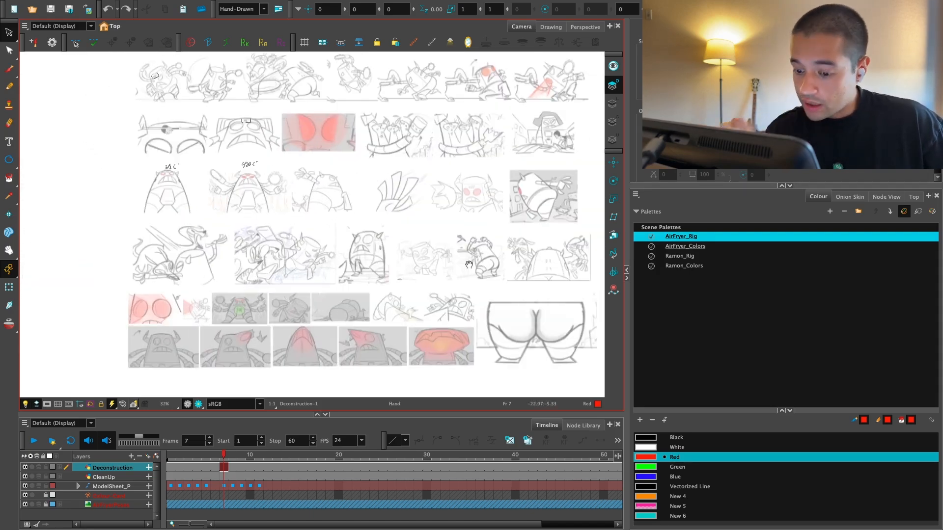
pyautogui.press('1')
pyautogui.press('1')
pyautogui.moveTo(469, 264); pyautogui.dragTo(501, 238)
pyautogui.press('2')
pyautogui.press('2')
pyautogui.press('2')
pyautogui.press('2')
# Step: Outline the AirFryer's head in red on the attacking-animals thumbnail, with an elliptical rim on top and two side edges
pyautogui.click(9, 50)
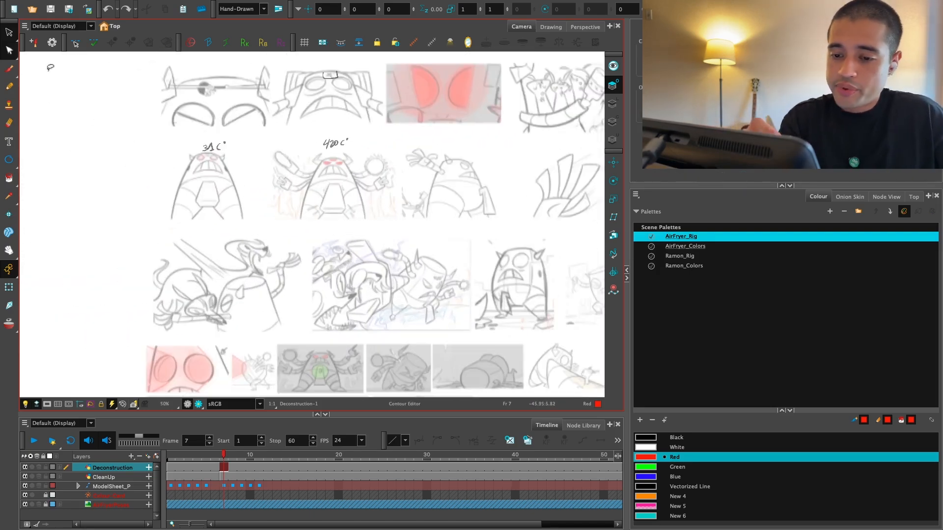
pyautogui.press('2')
pyautogui.click(9, 68)
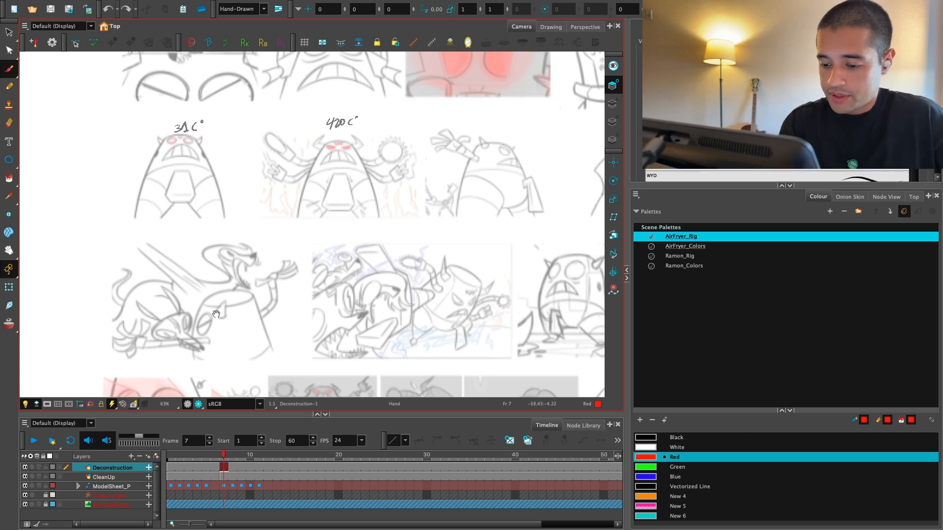
pyautogui.press('2')
pyautogui.press('2')
pyautogui.moveTo(162, 320)
pyautogui.mouseDown()
pyautogui.moveTo(148, 324)
pyautogui.moveTo(225, 320)
pyautogui.mouseUp()
pyautogui.press('1')
pyautogui.moveTo(227, 355); pyautogui.dragTo(306, 277)
pyautogui.press('2')
pyautogui.hotkey('ctrl', 'z')
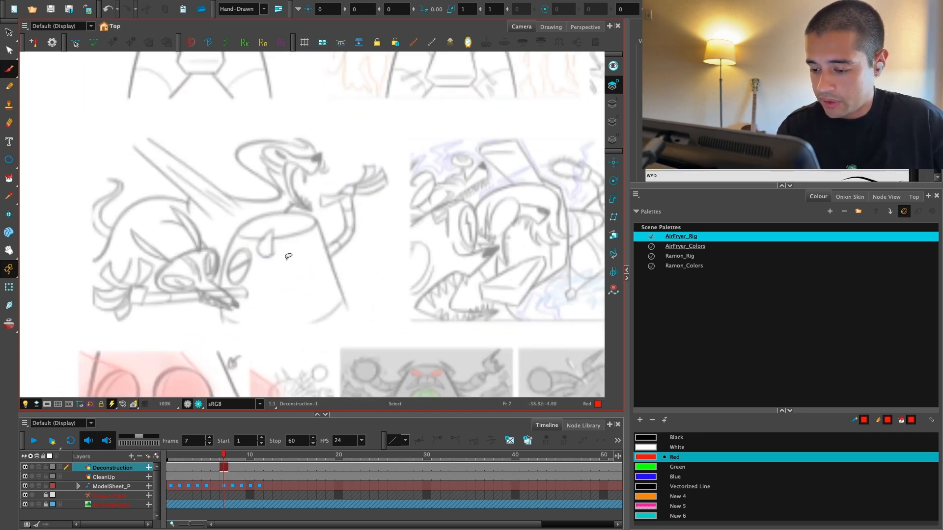
pyautogui.moveTo(274, 217)
pyautogui.mouseDown()
pyautogui.moveTo(236, 230)
pyautogui.moveTo(221, 320)
pyautogui.mouseUp()
pyautogui.hotkey('ctrl', 'z')
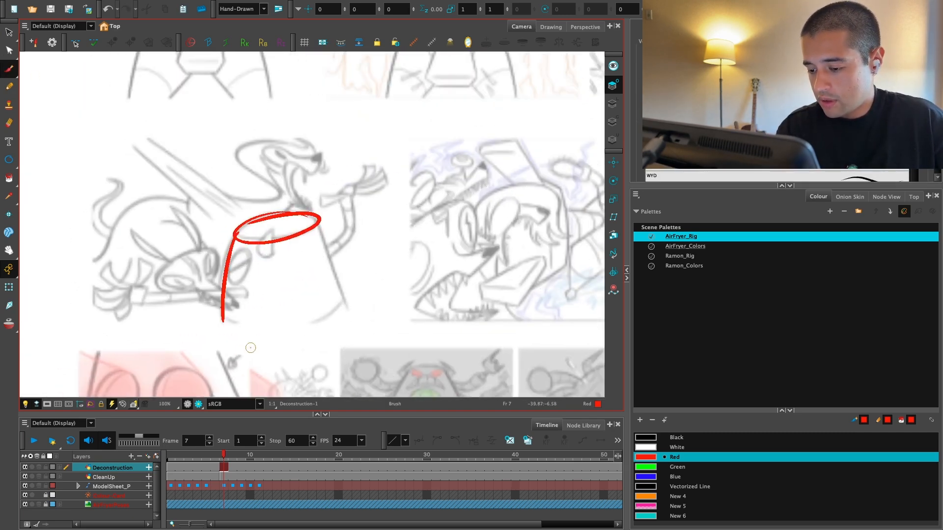
pyautogui.moveTo(323, 219); pyautogui.dragTo(351, 314)
# Step: Outline the tilted AirFryer in red as a cylinder with an elliptical rim on the neighbouring action thumbnail
pyautogui.press('1')
pyautogui.moveTo(465, 320); pyautogui.dragTo(326, 343)
pyautogui.press('1')
pyautogui.moveTo(378, 327); pyautogui.dragTo(344, 341)
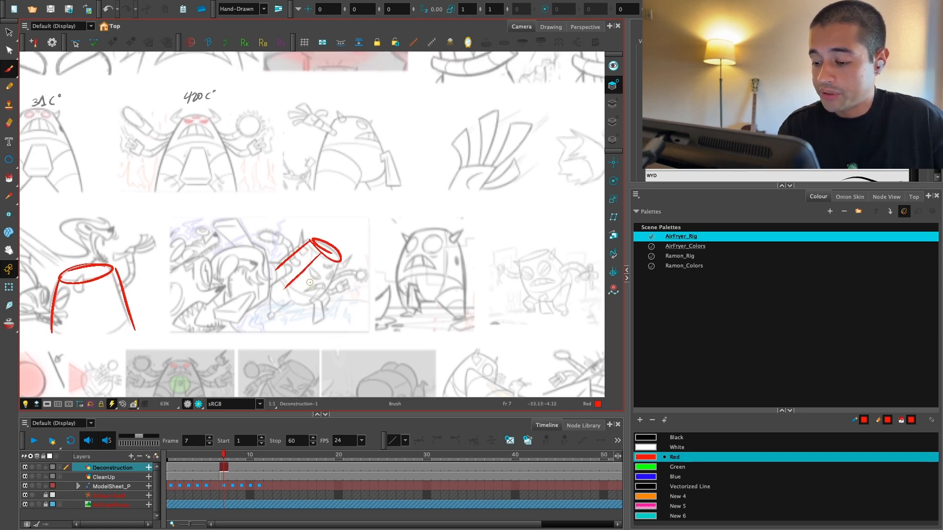
pyautogui.press('2')
pyautogui.moveTo(310, 282); pyautogui.dragTo(283, 301)
# Step: Compare the character's model-sheet poses by scrubbing from frame 7 through frames 2 and 4 to frame 1
pyautogui.press('1')
pyautogui.press('1')
pyautogui.press('1')
pyautogui.moveTo(442, 286); pyautogui.dragTo(219, 273)
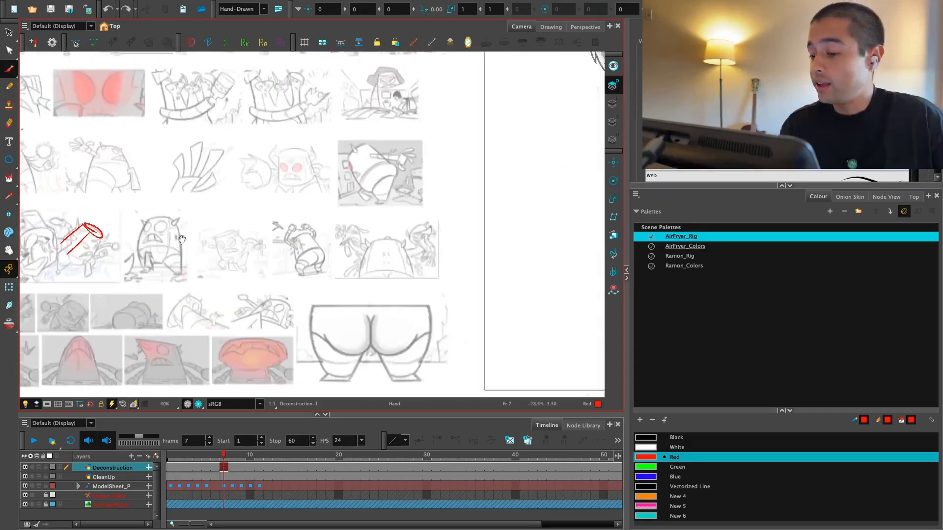
pyautogui.press('1')
pyautogui.press('1')
pyautogui.moveTo(444, 254); pyautogui.dragTo(299, 288)
pyautogui.press('2')
pyautogui.moveTo(540, 340)
pyautogui.mouseDown()
pyautogui.moveTo(304, 345)
pyautogui.moveTo(259, 376)
pyautogui.mouseUp()
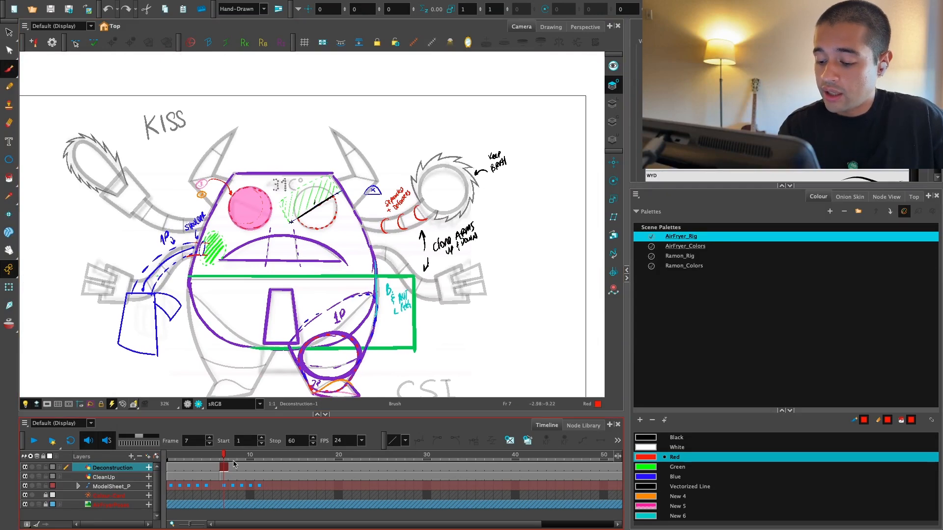
pyautogui.moveTo(229, 457)
pyautogui.mouseDown()
pyautogui.moveTo(167, 462)
pyautogui.moveTo(181, 462)
pyautogui.mouseUp()
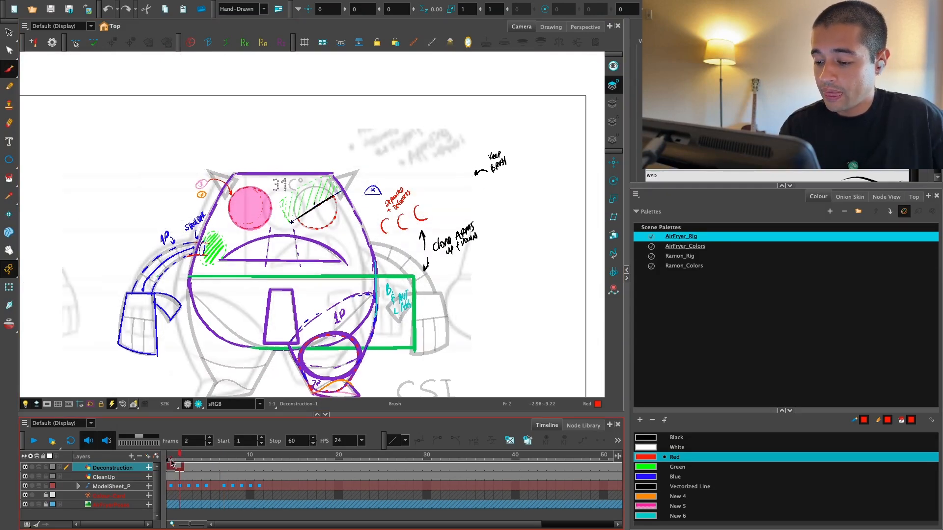
pyautogui.moveTo(184, 463); pyautogui.dragTo(193, 465)
pyautogui.press('2')
pyautogui.press('2')
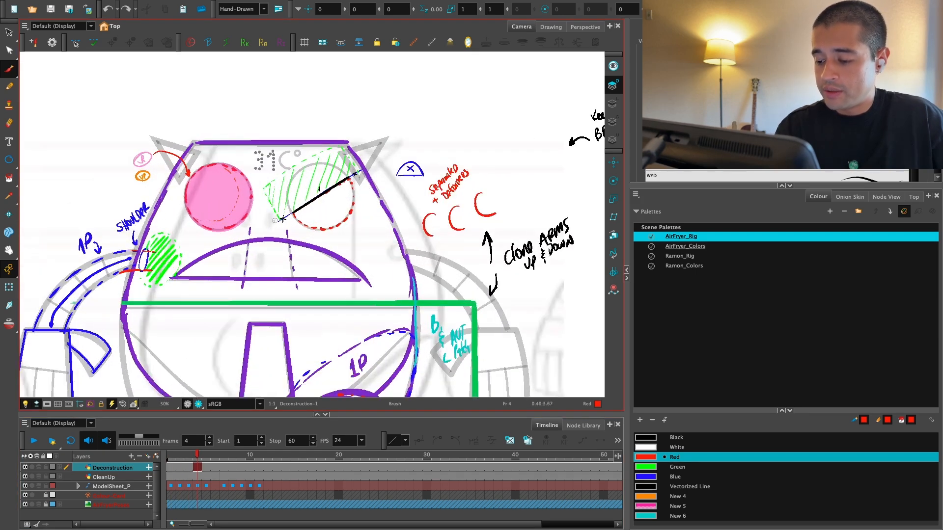
pyautogui.press('1')
pyautogui.press('1')
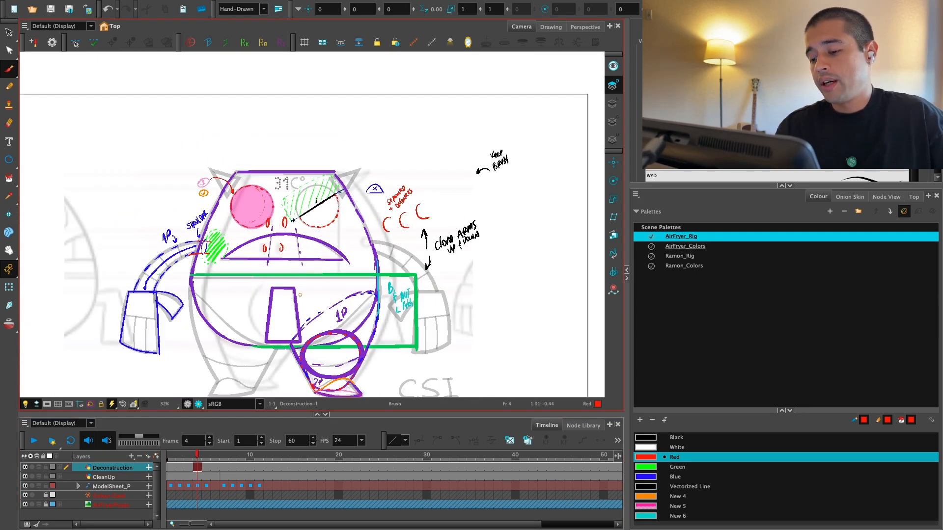
pyautogui.moveTo(199, 458); pyautogui.dragTo(170, 459)
# Step: Draw a red ellipse across the top of the head on the red-eyed front-view thumbnail
pyautogui.press('1')
pyautogui.press('1')
pyautogui.press('1')
pyautogui.moveTo(129, 321); pyautogui.dragTo(284, 282)
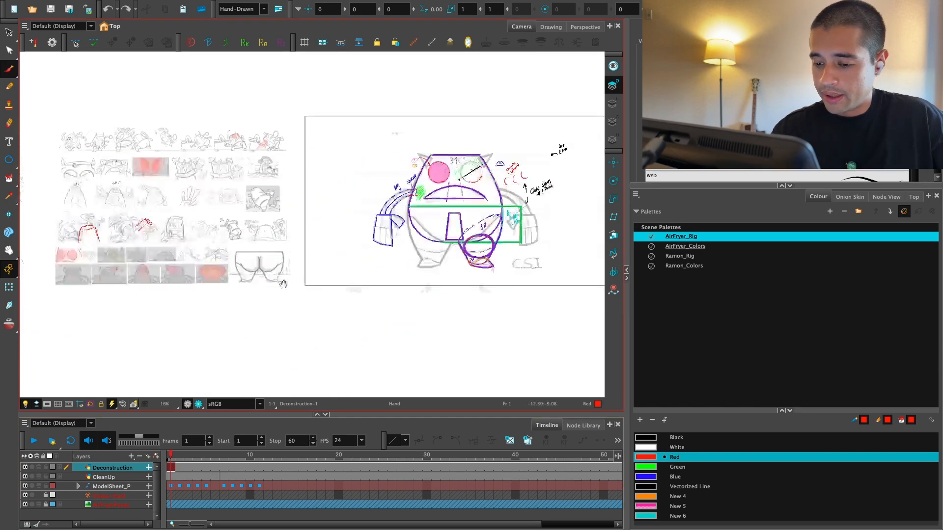
pyautogui.press('2')
pyautogui.press('2')
pyautogui.moveTo(162, 255); pyautogui.dragTo(319, 295)
pyautogui.press('2')
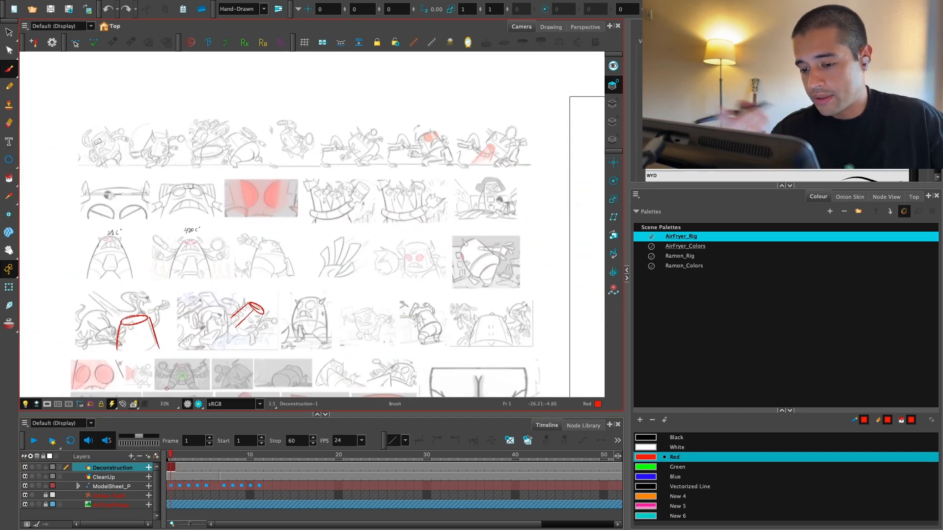
pyautogui.press('2')
pyautogui.press('2')
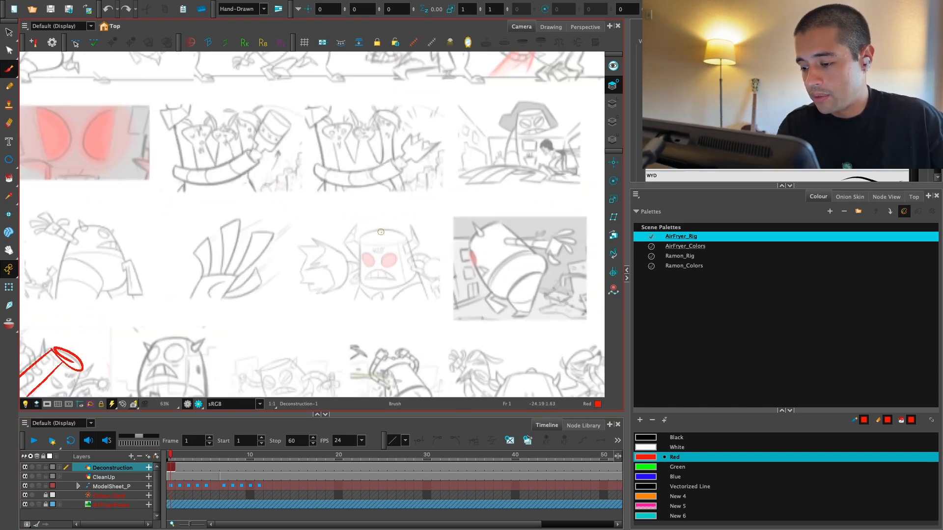
pyautogui.moveTo(381, 232); pyautogui.dragTo(383, 231)
pyautogui.hotkey('ctrl', 'z')
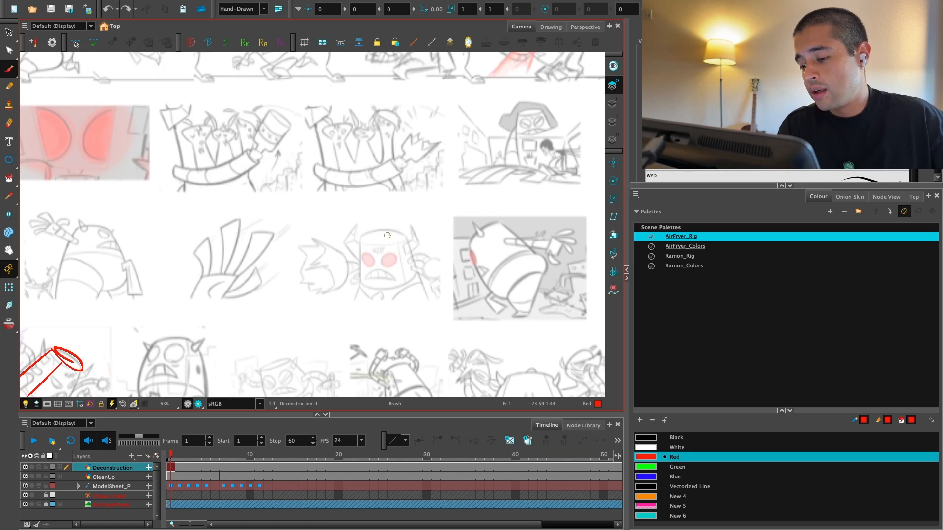
pyautogui.press('1')
pyautogui.press('1')
# Step: Trace the rear contour of the body and leg in red on the grey-background running pose thumbnail
pyautogui.moveTo(474, 211); pyautogui.dragTo(359, 232)
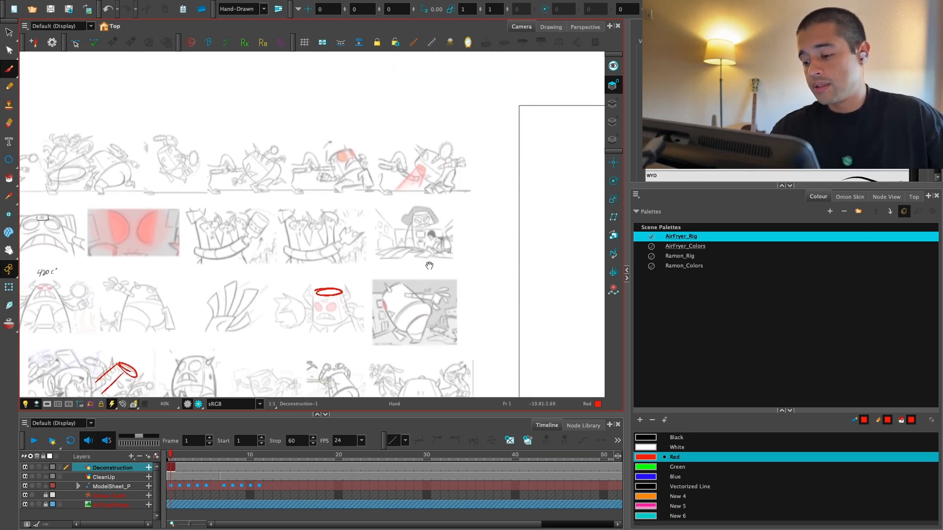
pyautogui.press('2')
pyautogui.press('2')
pyautogui.press('2')
pyautogui.press('2')
pyautogui.press('2')
pyautogui.press('2')
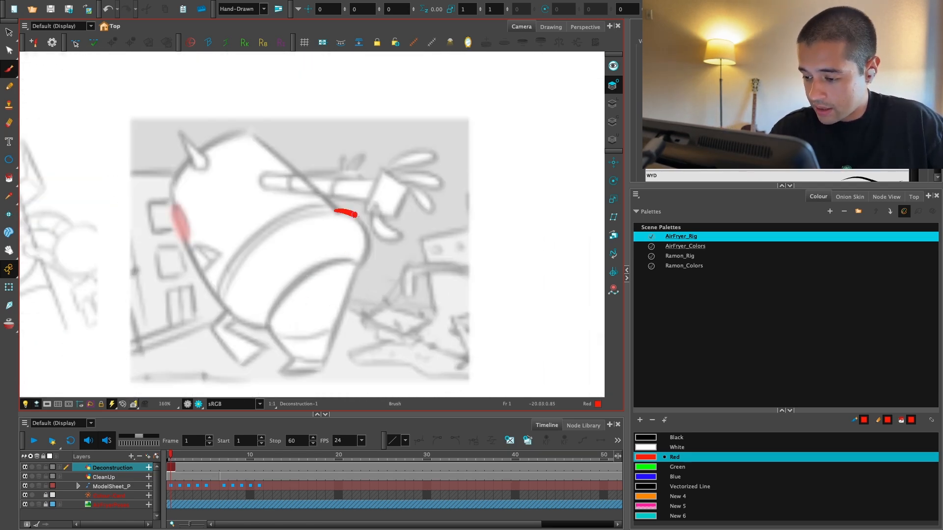
pyautogui.hotkey('ctrl', 'z')
pyautogui.moveTo(355, 215); pyautogui.dragTo(361, 265)
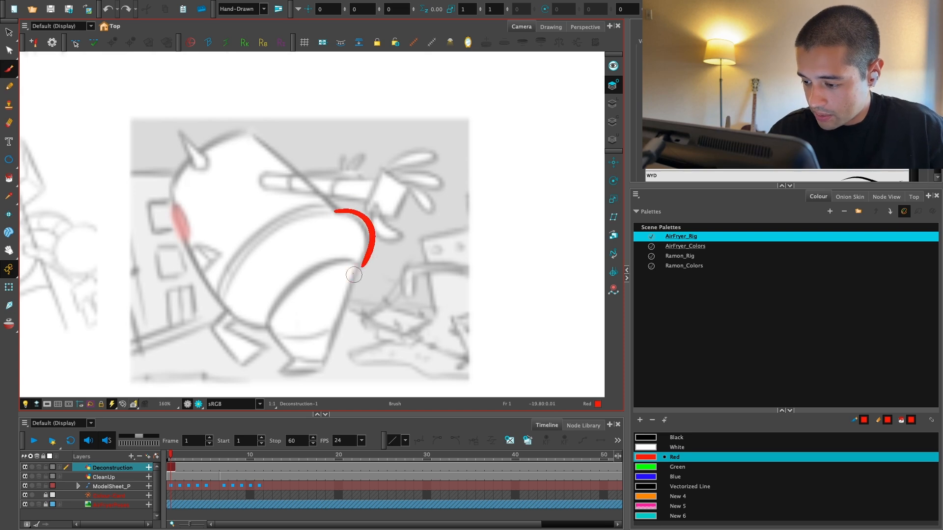
pyautogui.hotkey('ctrl', 'z')
pyautogui.moveTo(335, 209)
pyautogui.mouseDown()
pyautogui.moveTo(363, 263)
pyautogui.moveTo(317, 367)
pyautogui.mouseUp()
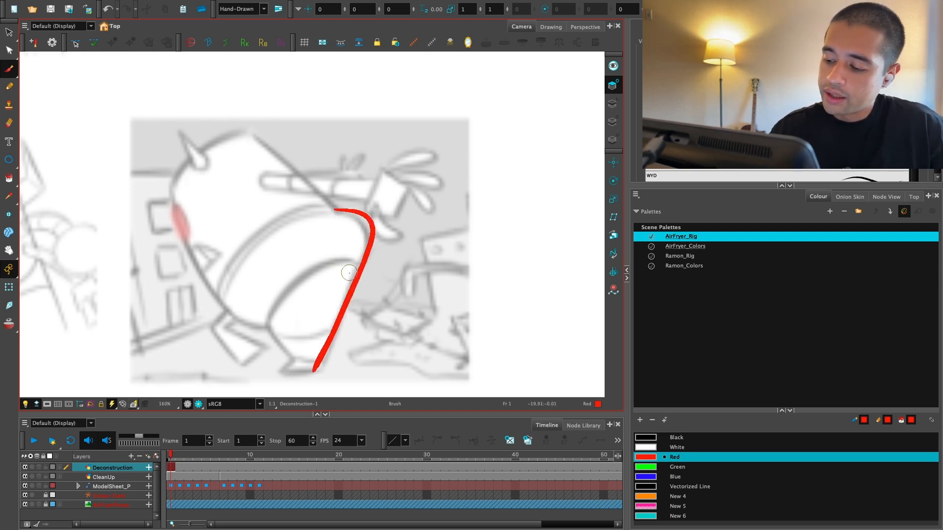
# Step: Try tracing the near leg's curved upper outline in red on the grey-background running pose
pyautogui.moveTo(361, 260); pyautogui.dragTo(273, 325)
pyautogui.hotkey('ctrl', 'z')
pyautogui.moveTo(361, 259)
pyautogui.mouseDown()
pyautogui.moveTo(273, 325)
pyautogui.moveTo(300, 356)
pyautogui.mouseUp()
pyautogui.hotkey('ctrl', 'z')
pyautogui.press('1')
pyautogui.press('1')
pyautogui.press('1')
pyautogui.press('1')
pyautogui.press('1')
pyautogui.press('1')
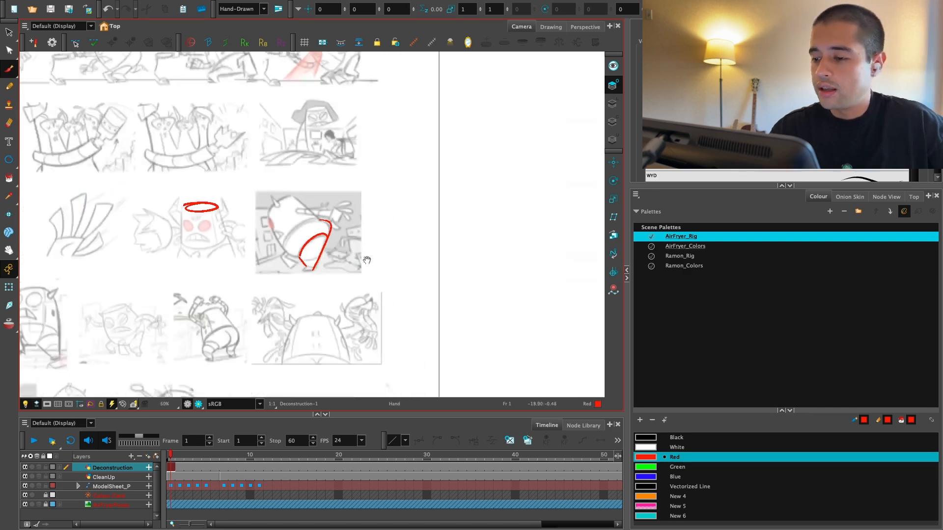
# Step: Draw a red ellipse over the top of the head on the hat-wearing character thumbnail
pyautogui.press('2')
pyautogui.press('2')
pyautogui.press('2')
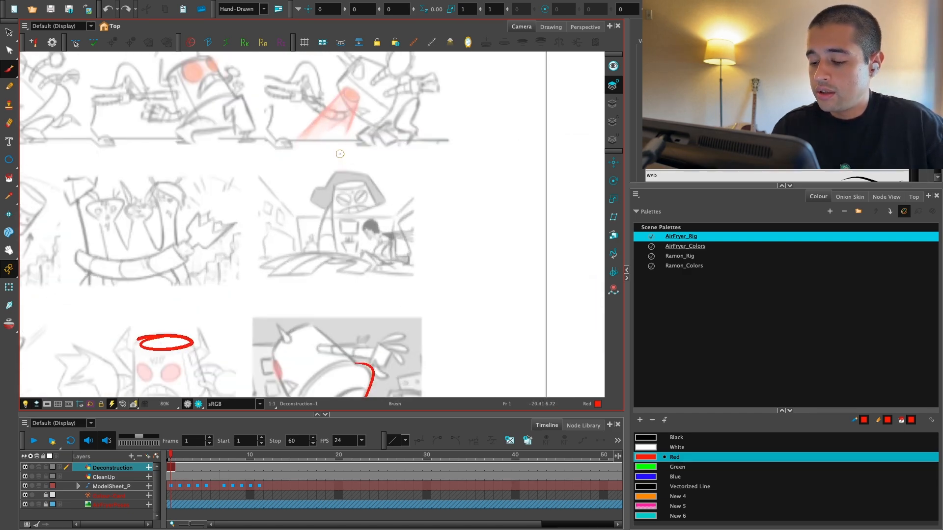
pyautogui.moveTo(337, 190); pyautogui.dragTo(337, 185)
# Step: Draw a wide red ellipse around the flat top edge of the main character's head
pyautogui.press('1')
pyautogui.press('1')
pyautogui.press('1')
pyautogui.press('1')
pyautogui.moveTo(461, 235); pyautogui.dragTo(263, 205)
pyautogui.press('2')
pyautogui.press('2')
pyautogui.press('2')
pyautogui.press('2')
pyautogui.moveTo(564, 272)
pyautogui.mouseDown()
pyautogui.moveTo(406, 297)
pyautogui.moveTo(337, 329)
pyautogui.mouseUp()
pyautogui.moveTo(207, 237)
pyautogui.mouseDown()
pyautogui.moveTo(427, 247)
pyautogui.moveTo(343, 248)
pyautogui.moveTo(393, 201)
pyautogui.mouseUp()
pyautogui.press('1')
pyautogui.press('1')
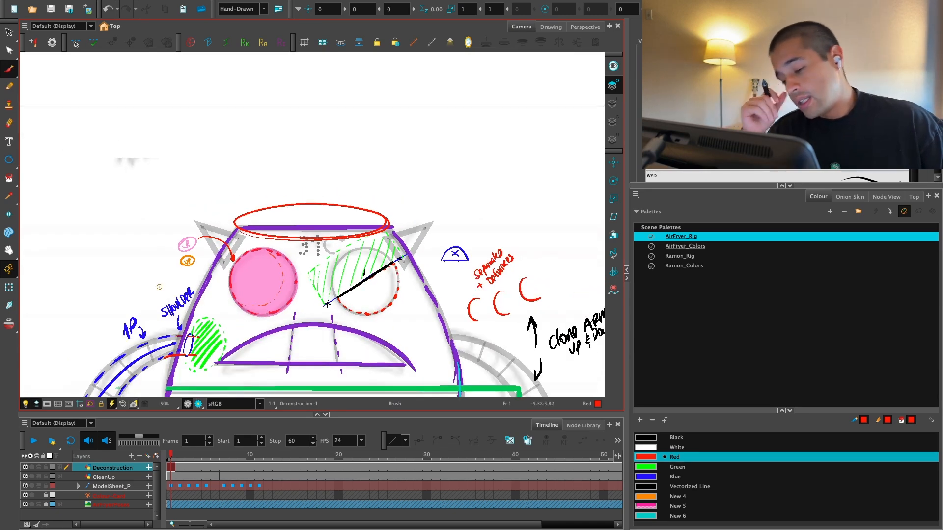
# Step: Move the red ellipse so it floats just above the main character's head
pyautogui.press('2')
pyautogui.press('2')
pyautogui.hotkey('alt', 's')
pyautogui.moveTo(316, 223); pyautogui.dragTo(316, 245)
pyautogui.press('1')
pyautogui.press('1')
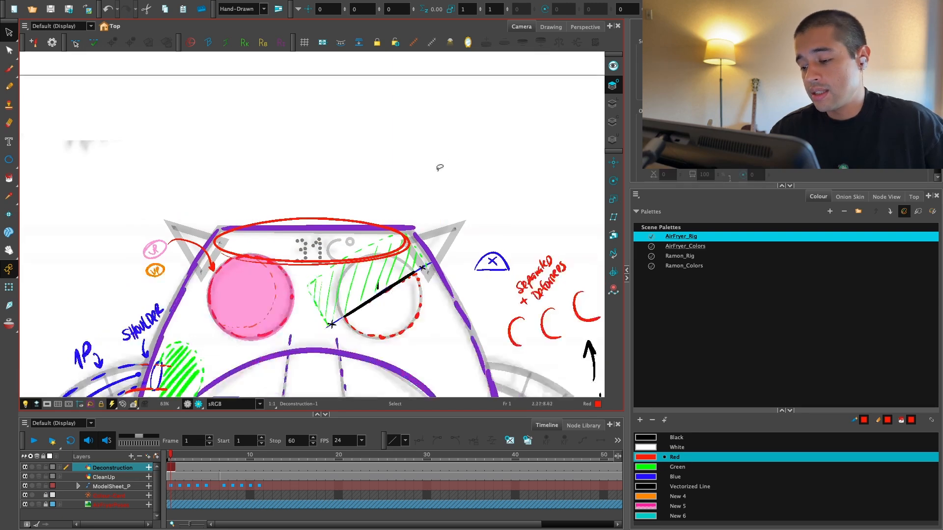
pyautogui.press('2')
pyautogui.moveTo(327, 211); pyautogui.dragTo(324, 180)
pyautogui.click(412, 132)
pyautogui.press('1')
pyautogui.press('1')
pyautogui.press('1')
pyautogui.press('1')
pyautogui.press('1')
pyautogui.press('1')
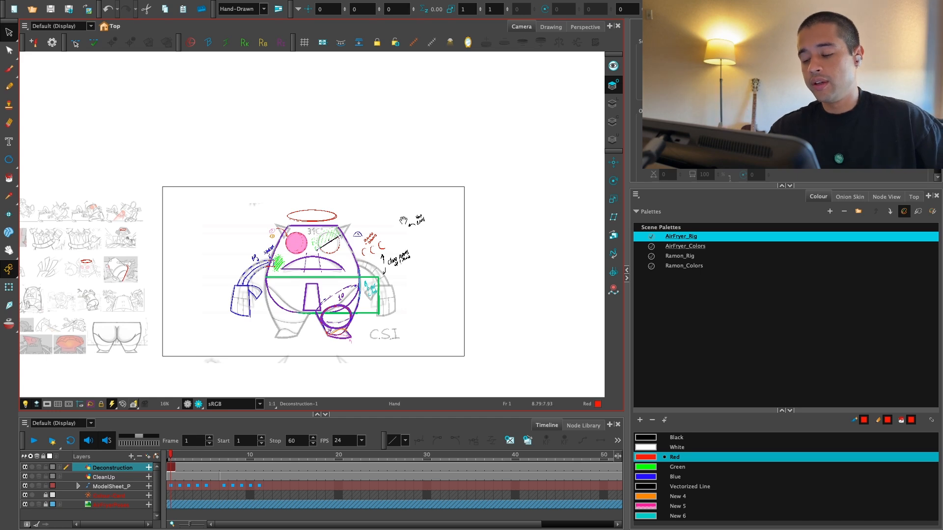
# Step: Draw a red line down the upper body of the grey-background running pose thumbnail
pyautogui.moveTo(404, 221); pyautogui.dragTo(443, 221)
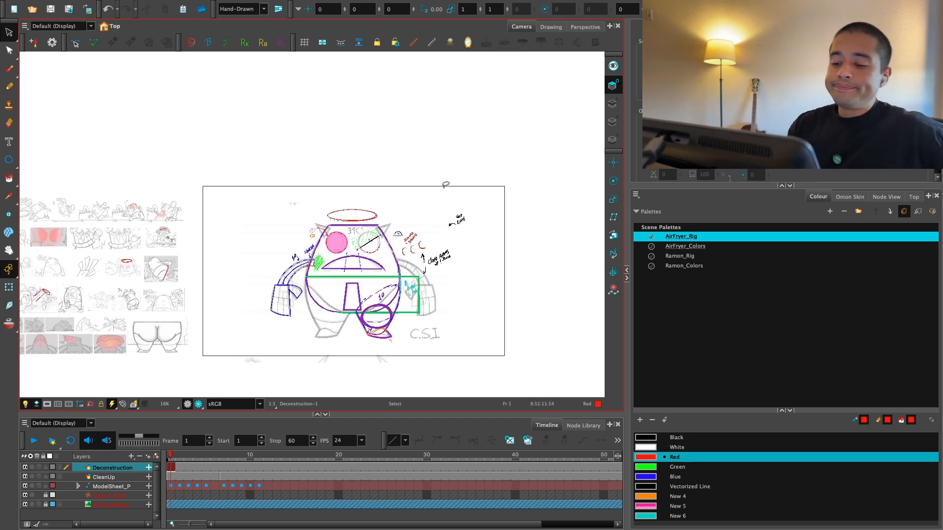
pyautogui.scroll(10, 244, 335)
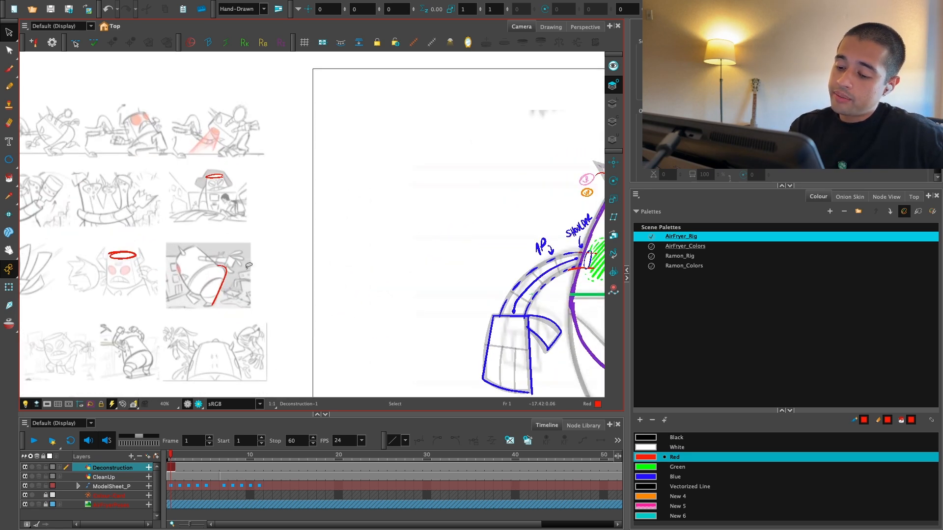
pyautogui.hotkey('alt', 'b')
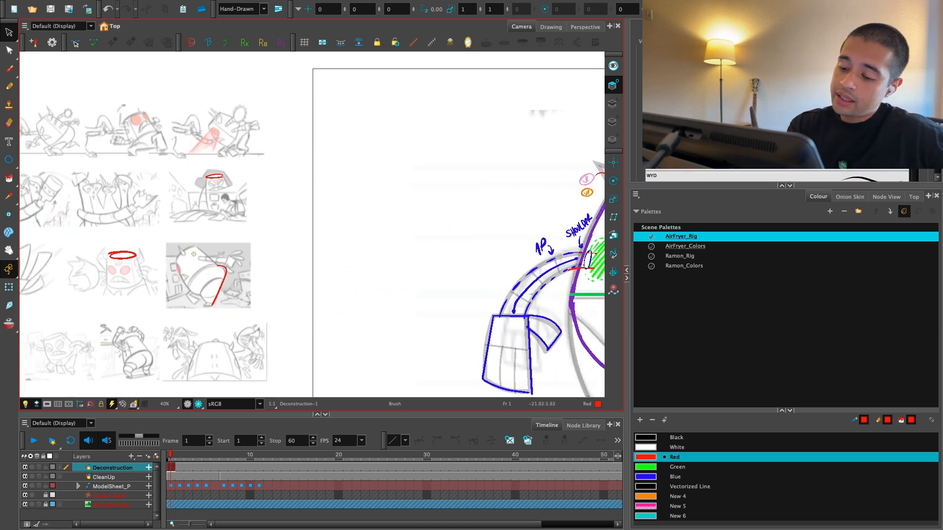
pyautogui.moveTo(186, 247); pyautogui.dragTo(202, 269)
# Step: Try a vertical red centre line from the main character's head down to the waist
pyautogui.press('1')
pyautogui.moveTo(600, 195); pyautogui.dragTo(470, 205)
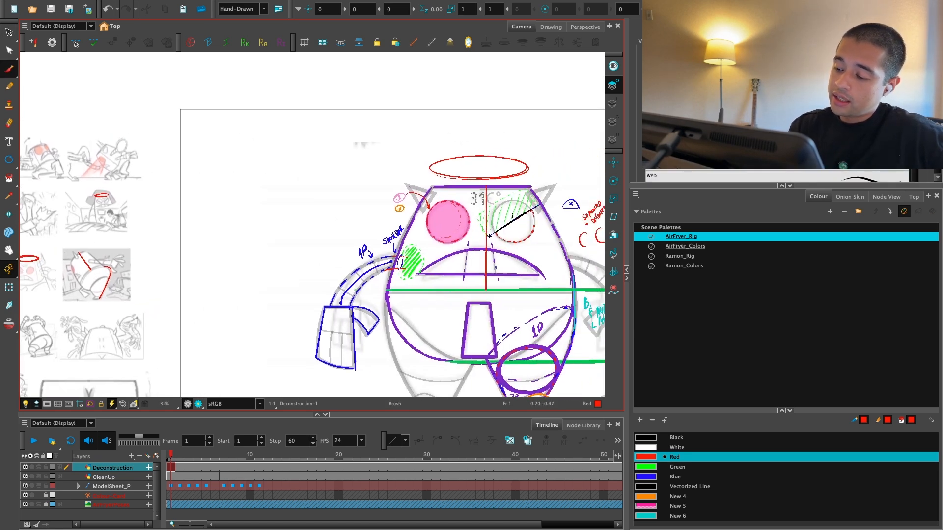
pyautogui.press('1')
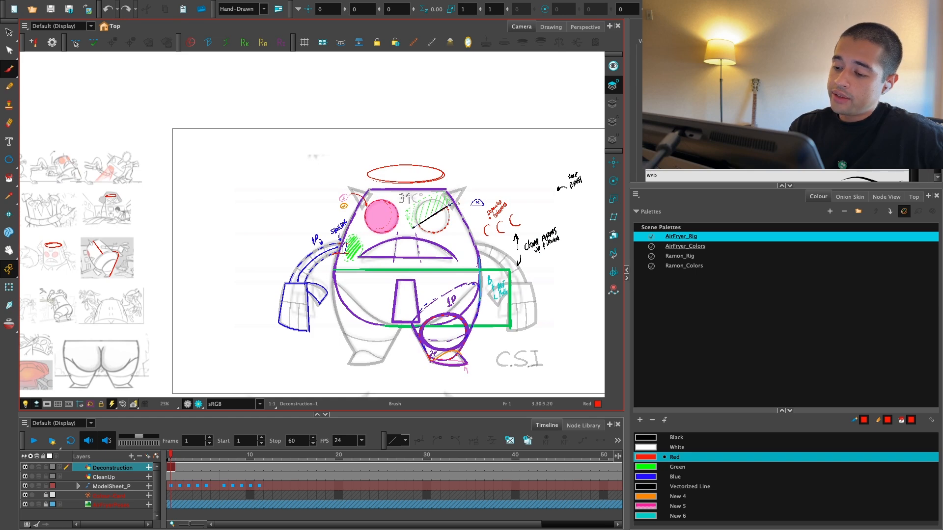
pyautogui.press('1')
pyautogui.moveTo(470, 252); pyautogui.dragTo(485, 256)
# Step: Draw a red centre line down the head of the horned standing pose in the fourth thumbnail row
pyautogui.moveTo(233, 313)
pyautogui.mouseDown()
pyautogui.moveTo(323, 284)
pyautogui.moveTo(476, 281)
pyautogui.mouseUp()
pyautogui.press('2')
pyautogui.press('2')
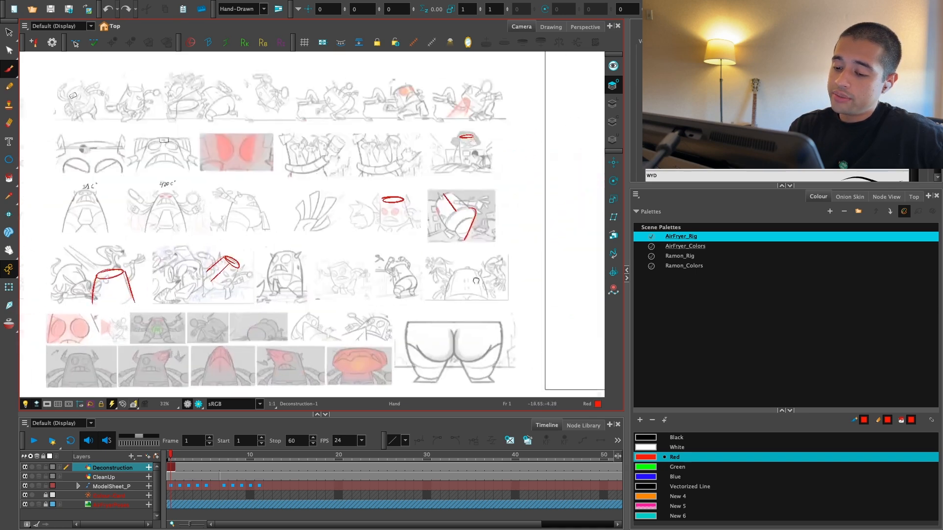
# Step: Draw red centre lines down the faces of the waving pose and the "420C°" pose
pyautogui.press('2')
pyautogui.moveTo(297, 284); pyautogui.dragTo(317, 339)
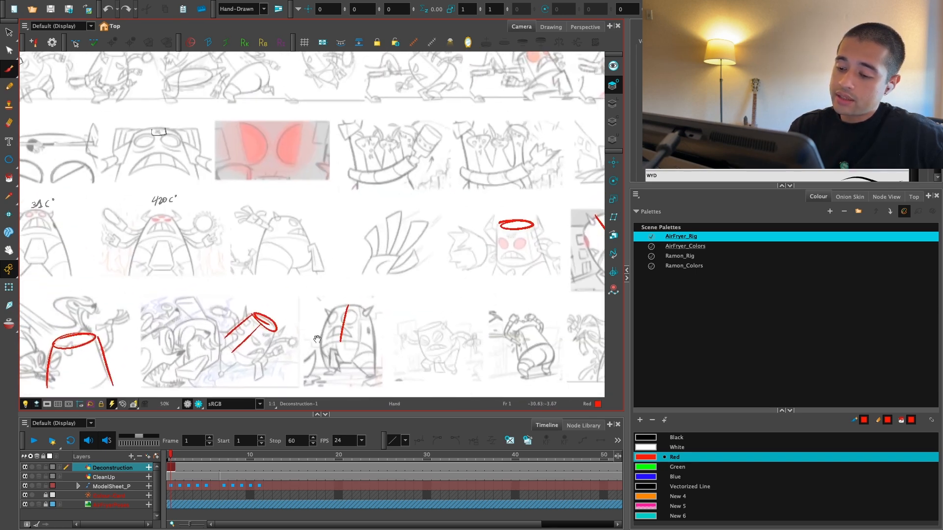
pyautogui.press('2')
pyautogui.press('1')
pyautogui.moveTo(279, 282)
pyautogui.mouseDown()
pyautogui.moveTo(281, 290)
pyautogui.moveTo(368, 284)
pyautogui.mouseUp()
# Step: Draw red lines down the bodies of two running poses in the first thumbnail row
pyautogui.press('2')
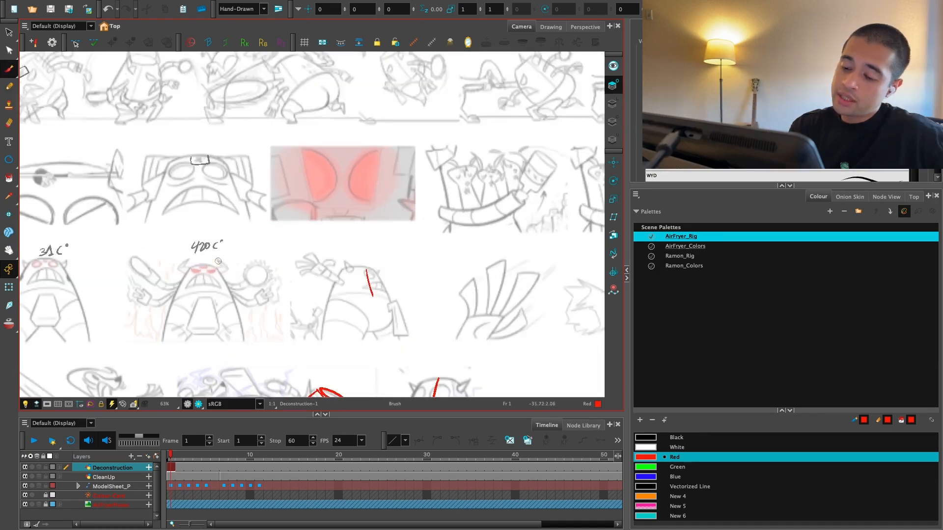
pyautogui.moveTo(201, 266); pyautogui.dragTo(200, 291)
pyautogui.press('1')
pyautogui.press('1')
pyautogui.press('1')
pyautogui.moveTo(286, 279); pyautogui.dragTo(242, 286)
pyautogui.press('2')
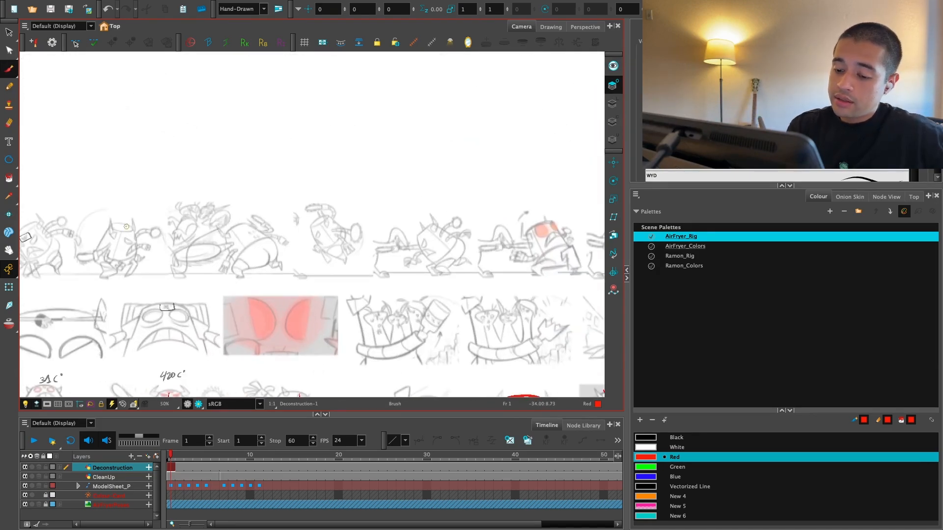
pyautogui.moveTo(455, 227); pyautogui.dragTo(405, 244)
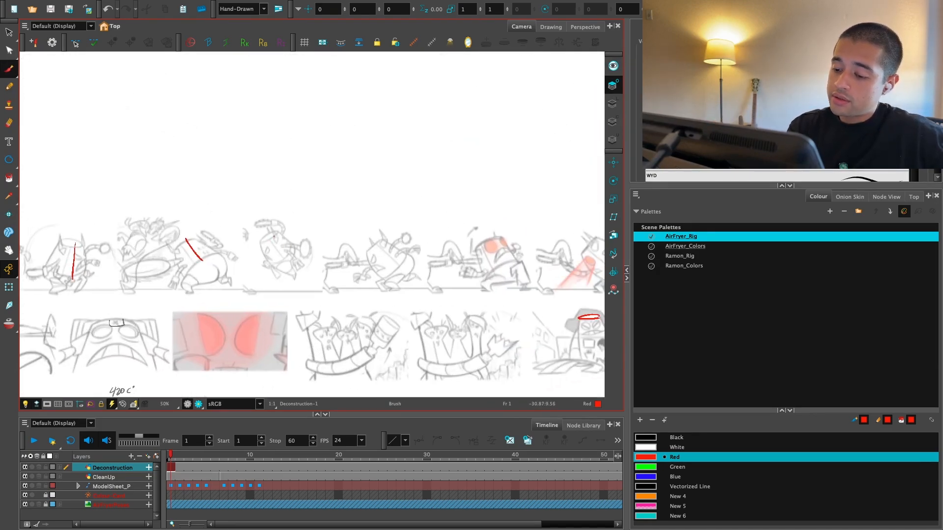
# Step: Examine the remaining pose thumbnails and the main character's annotated drawing
pyautogui.press('1')
pyautogui.moveTo(536, 308); pyautogui.dragTo(461, 187)
pyautogui.press('1')
pyautogui.press('1')
pyautogui.press('1')
pyautogui.press('2')
pyautogui.moveTo(398, 311); pyautogui.dragTo(437, 212)
pyautogui.press('2')
pyautogui.press('2')
pyautogui.moveTo(354, 278); pyautogui.dragTo(553, 243)
pyautogui.press('2')
pyautogui.press('2')
pyautogui.press('2')
pyautogui.moveTo(241, 297); pyautogui.dragTo(326, 284)
pyautogui.press('1')
pyautogui.press('1')
pyautogui.press('1')
pyautogui.moveTo(521, 302)
pyautogui.mouseDown()
pyautogui.moveTo(349, 322)
pyautogui.moveTo(253, 356)
pyautogui.mouseUp()
pyautogui.press('1')
pyautogui.press('1')
pyautogui.moveTo(405, 309); pyautogui.dragTo(339, 344)
pyautogui.press('2')
pyautogui.press('2')
# Step: Try to stretch the body outline upward on frame 1 of the CleanUp layer, and undo it
pyautogui.click(173, 477)
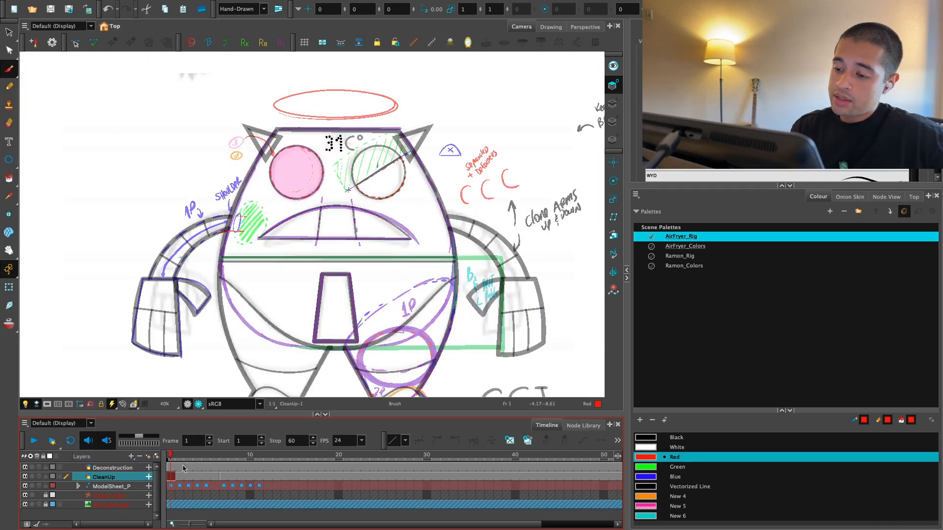
pyautogui.hotkey('alt', 's')
pyautogui.press('1')
pyautogui.moveTo(397, 267); pyautogui.dragTo(386, 292)
pyautogui.press('super+a')
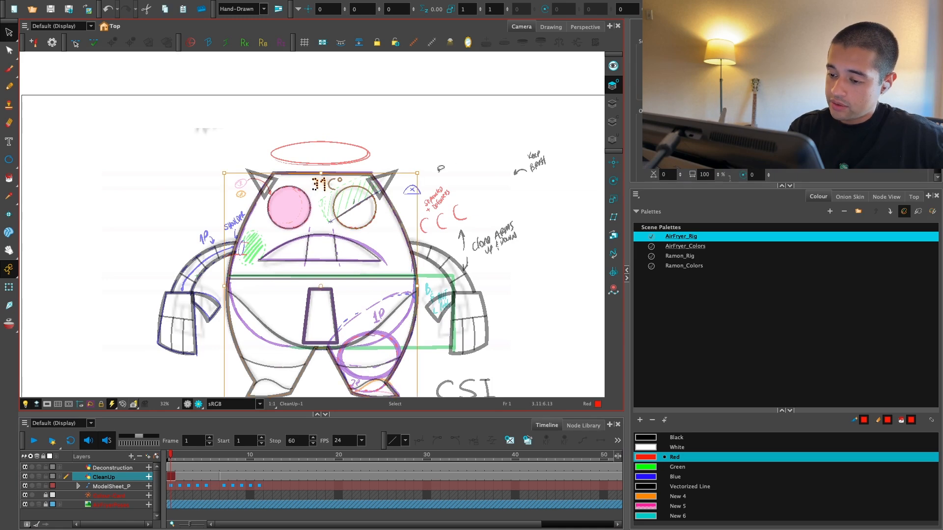
pyautogui.moveTo(441, 170)
pyautogui.mouseDown()
pyautogui.moveTo(219, 187)
pyautogui.moveTo(444, 167)
pyautogui.mouseUp()
pyautogui.press('2')
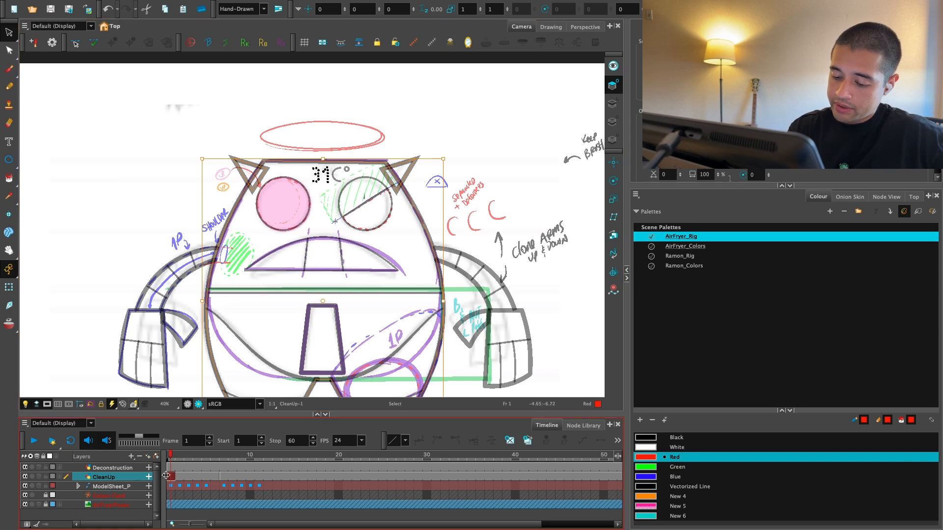
pyautogui.moveTo(322, 159); pyautogui.dragTo(323, 145)
pyautogui.press('2')
pyautogui.press('super+z')
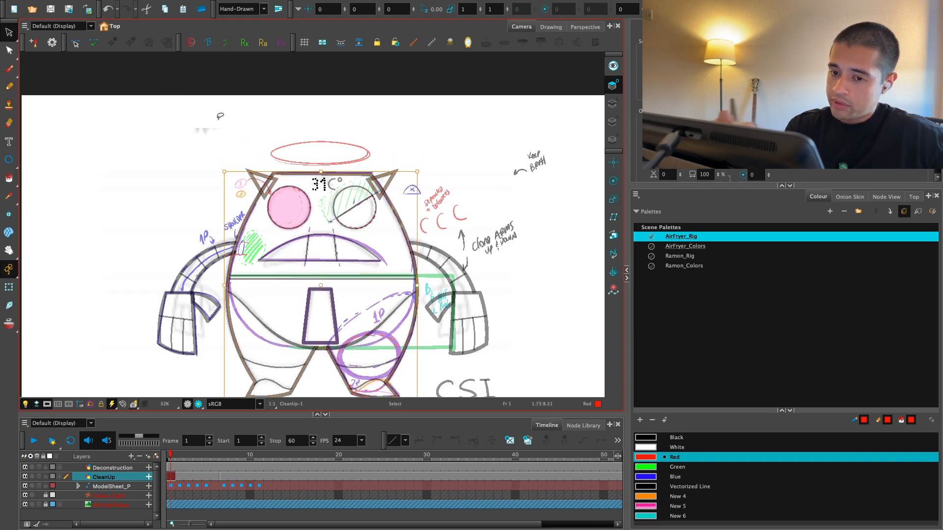
pyautogui.click(9, 50)
pyautogui.click(36, 47)
pyautogui.press('1')
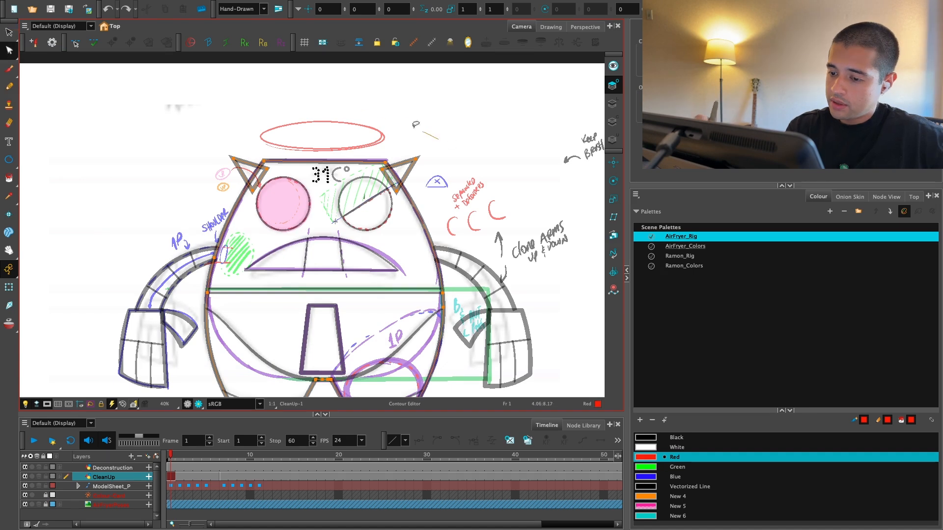
pyautogui.moveTo(416, 125)
pyautogui.mouseDown()
pyautogui.moveTo(413, 206)
pyautogui.moveTo(422, 167)
pyautogui.mouseUp()
pyautogui.hotkey('alt', 's')
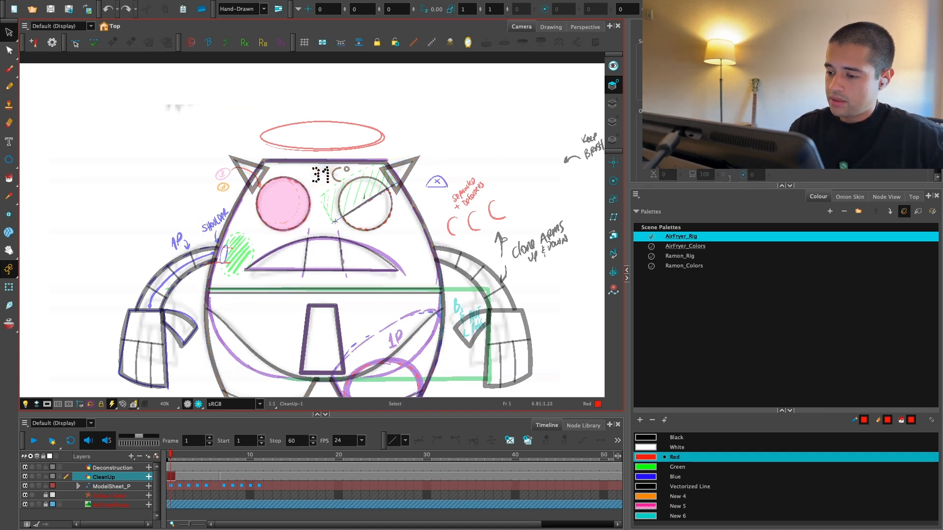
# Step: Connect a new Display node to the CleanUp drawing and show only Display_2 in the camera view
pyautogui.click(886, 197)
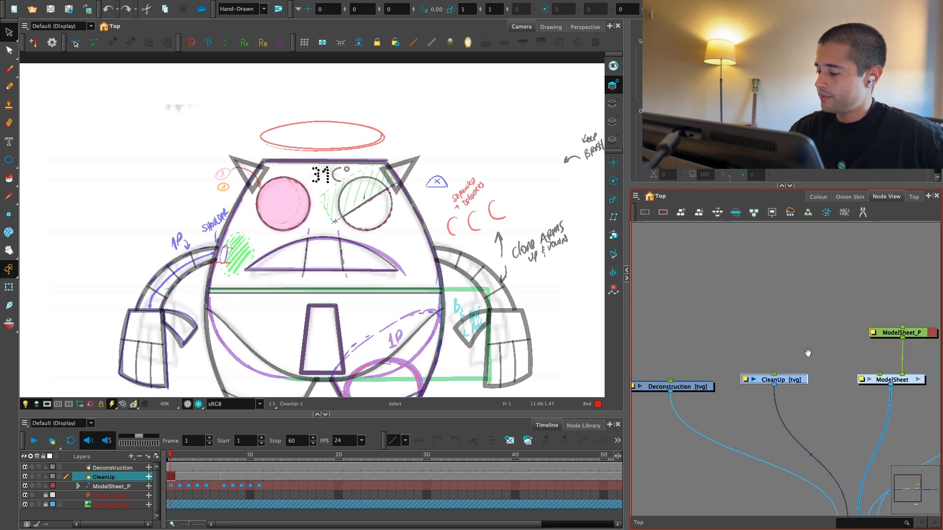
pyautogui.moveTo(797, 384); pyautogui.dragTo(800, 392)
pyautogui.moveTo(803, 394)
pyautogui.mouseDown()
pyautogui.moveTo(792, 365)
pyautogui.moveTo(810, 395)
pyautogui.mouseUp()
pyautogui.hotkey('ctrl', 'd')
pyautogui.click(91, 26)
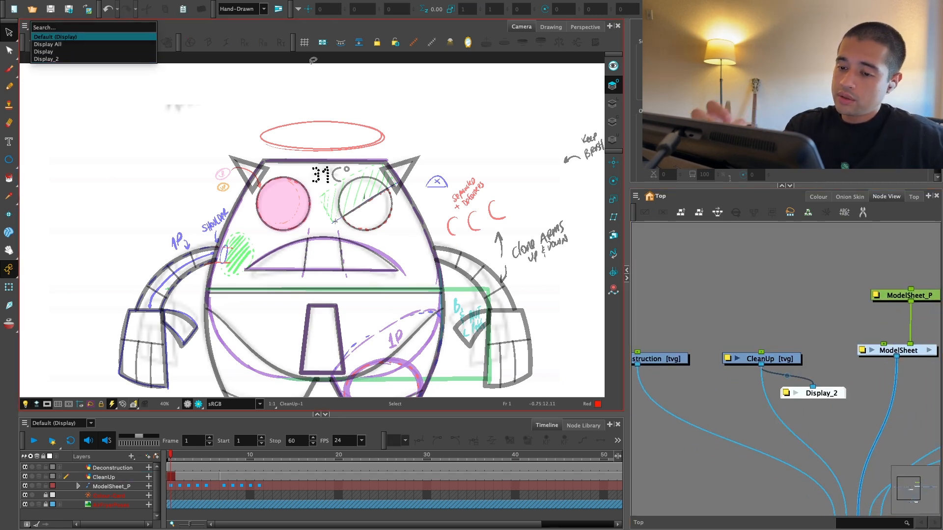
pyautogui.click(136, 58)
pyautogui.scroll(-1, 755, 306)
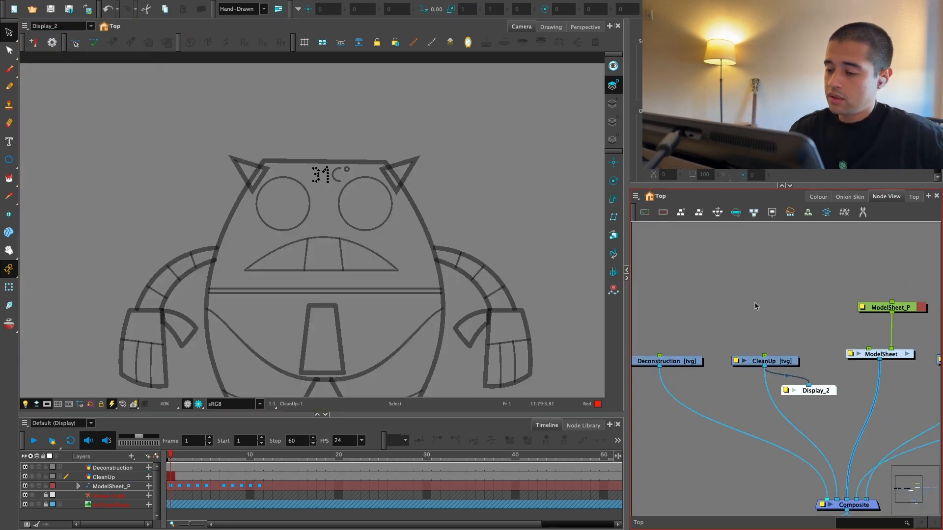
# Step: Raise the two top corner points of the body outline on CleanUp frame 1 with the Contour Editor
pyautogui.click(797, 363)
pyautogui.click(377, 162)
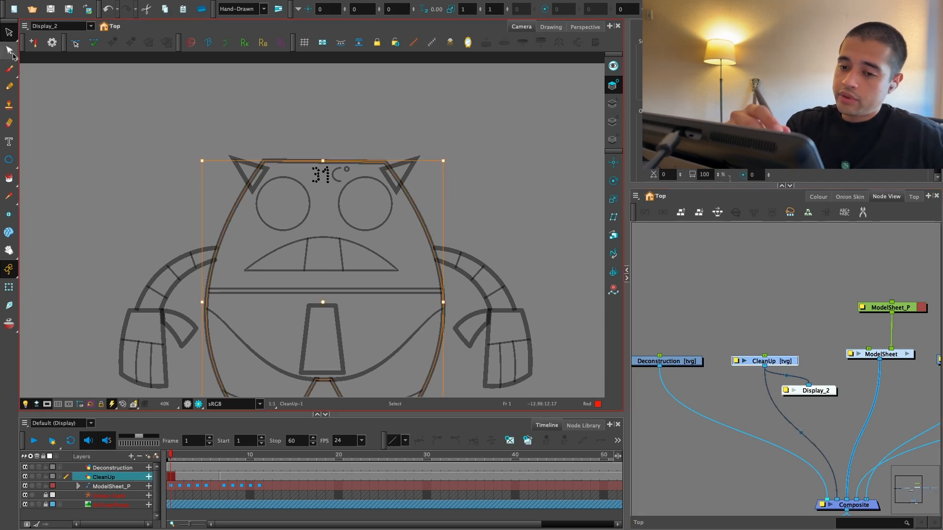
pyautogui.hotkey('alt', 'q')
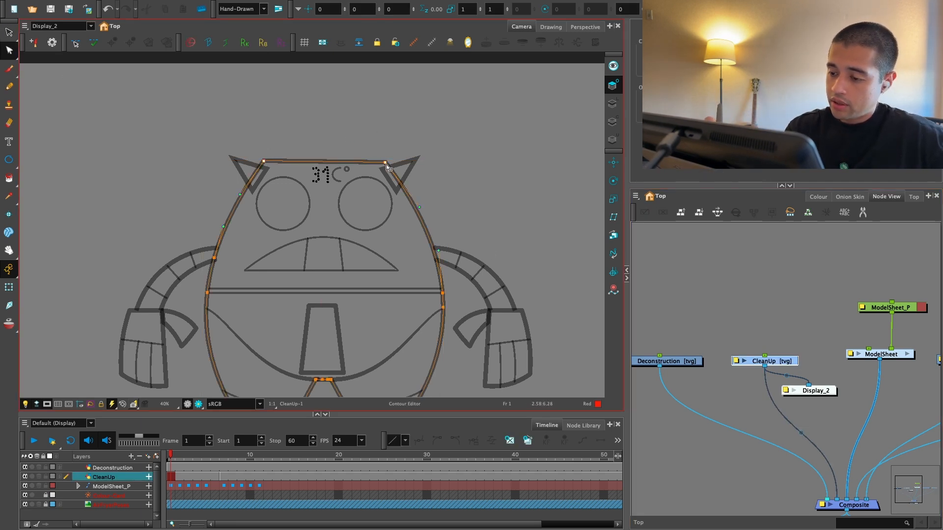
pyautogui.moveTo(385, 151); pyautogui.dragTo(412, 128)
pyautogui.click(392, 120)
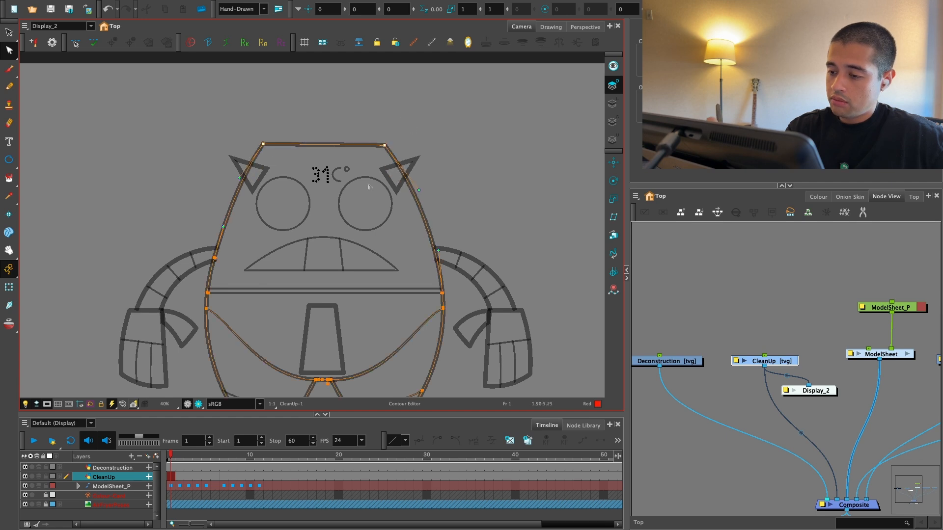
# Step: Move the eyes, mouth and temperature reading up together toward the raised top of the head
pyautogui.hotkey('alt', 's')
pyautogui.moveTo(317, 261); pyautogui.dragTo(319, 261)
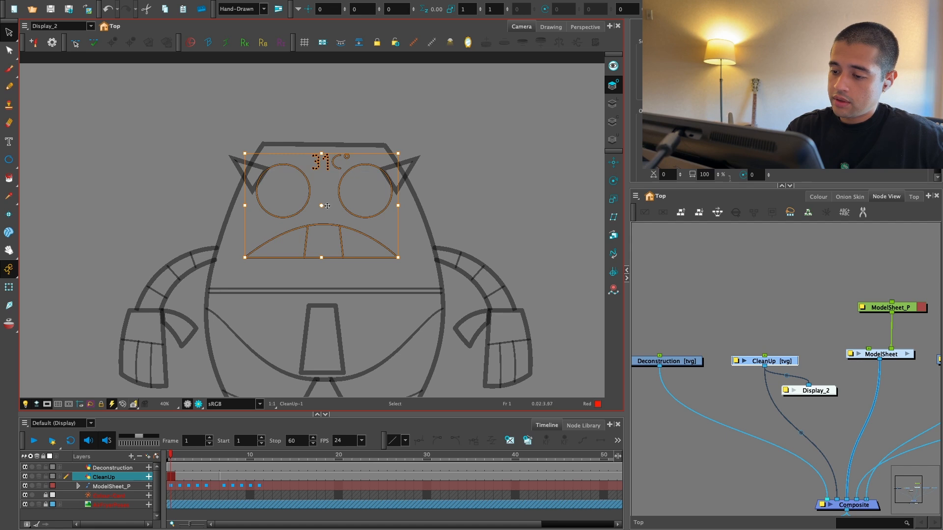
pyautogui.moveTo(327, 205); pyautogui.dragTo(328, 209)
pyautogui.hotkey('ctrl', 'z')
pyautogui.click(428, 128)
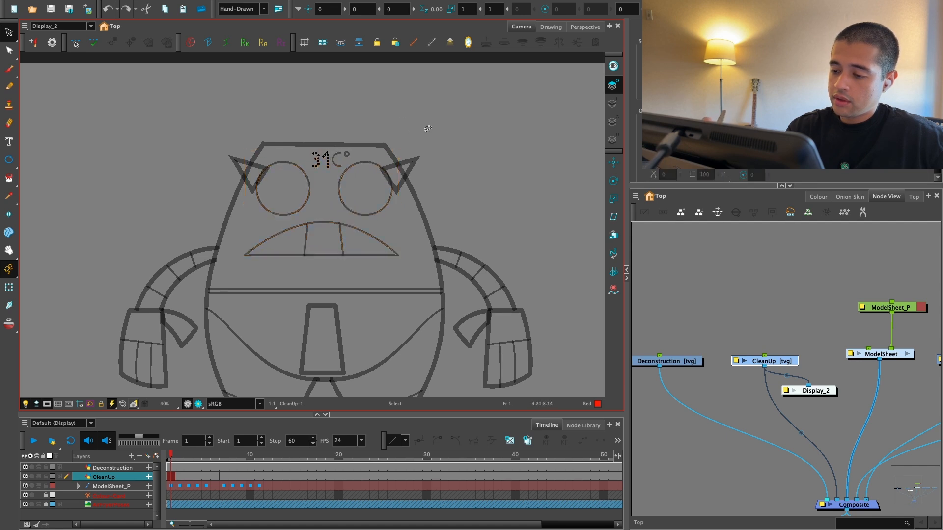
# Step: Move both small triangular ears up to the raised top corners of the head
pyautogui.scroll(-3, 275, 240)
pyautogui.scroll(4, 261, 201)
pyautogui.click(261, 202)
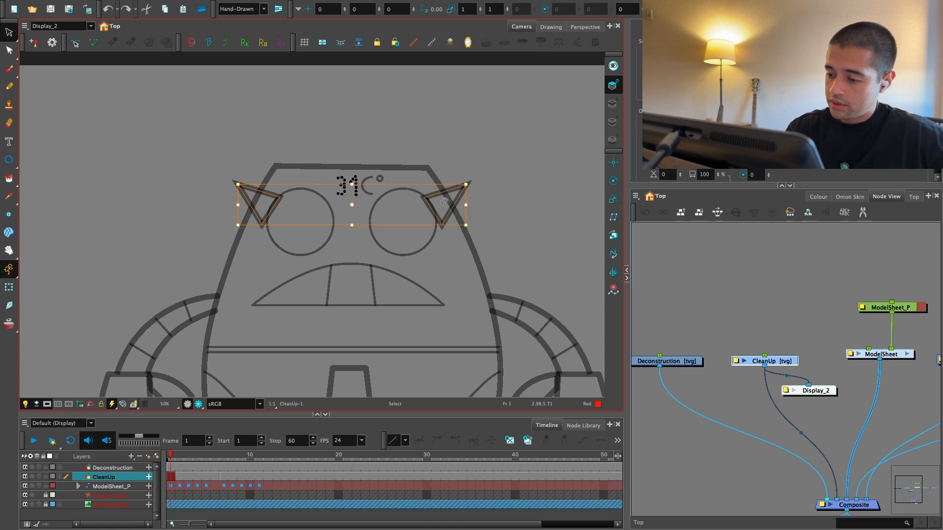
pyautogui.moveTo(361, 209); pyautogui.dragTo(361, 186)
pyautogui.click(457, 116)
pyautogui.press('1')
pyautogui.press('1')
pyautogui.press('1')
pyautogui.press('1')
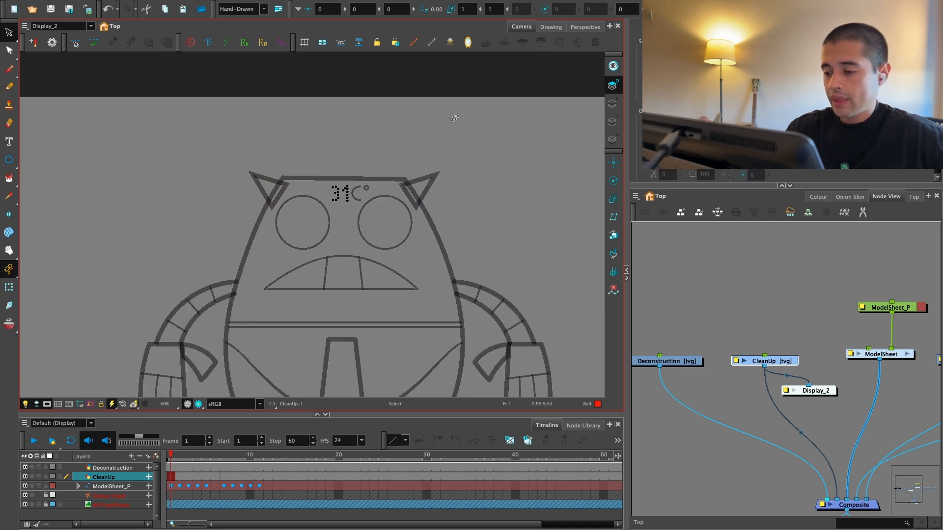
pyautogui.press('2')
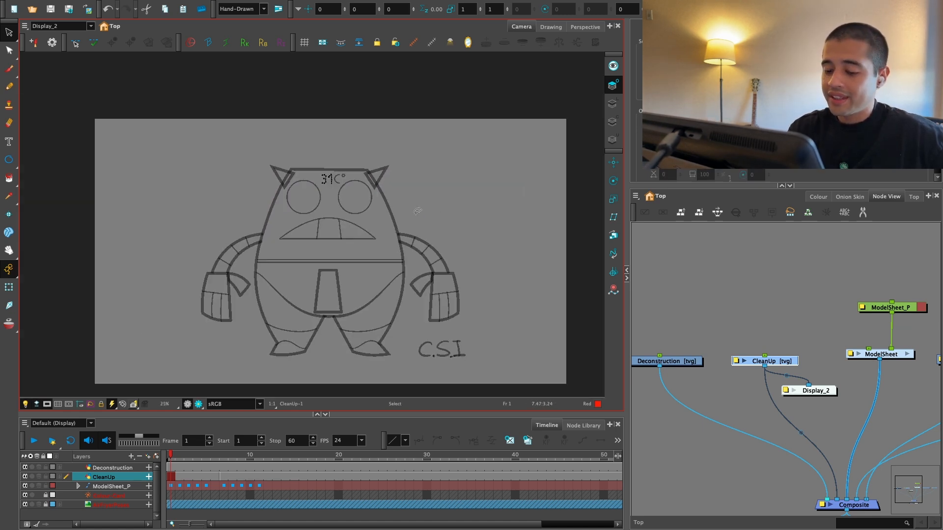
# Step: Turn off the mask covering the area outside the camera frame
pyautogui.click(47, 406)
pyautogui.press('1')
pyautogui.moveTo(234, 350); pyautogui.dragTo(387, 337)
pyautogui.press('2')
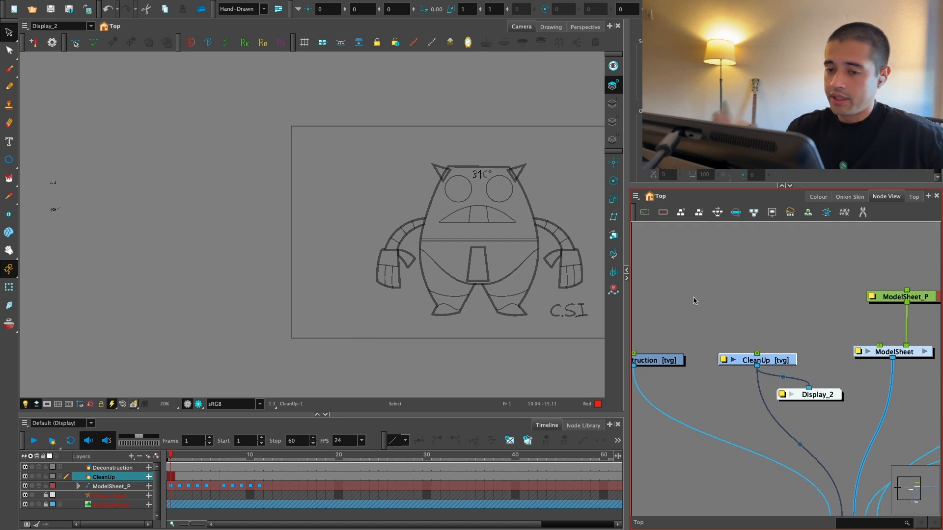
# Step: Examine the edited line work against the annotated sheet through the Display node in render view
pyautogui.click(73, 29)
pyautogui.click(75, 52)
pyautogui.moveTo(238, 355); pyautogui.dragTo(234, 327)
pyautogui.press('2')
pyautogui.press('2')
pyautogui.moveTo(504, 304); pyautogui.dragTo(195, 372)
pyautogui.press('1')
pyautogui.press('2')
pyautogui.click(199, 403)
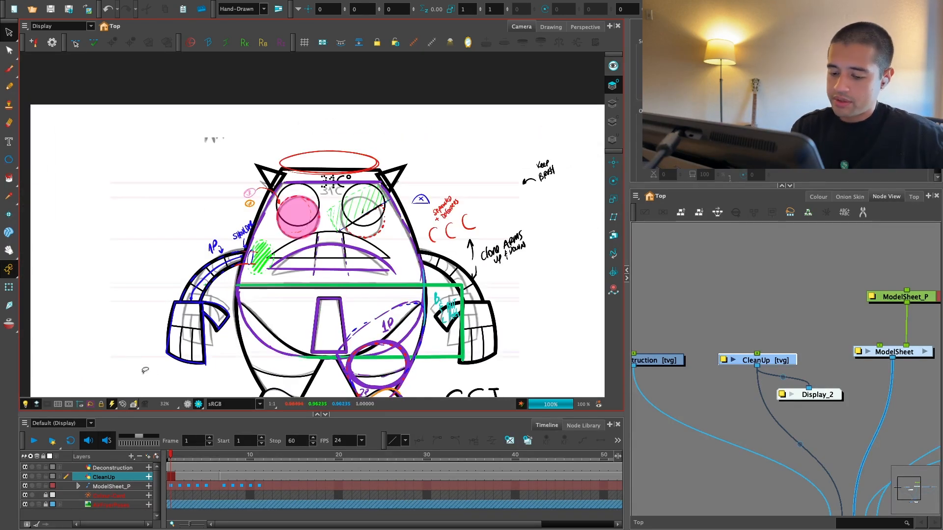
# Step: Return the camera view to Display_2 and leave the render view
pyautogui.click(59, 27)
pyautogui.click(59, 60)
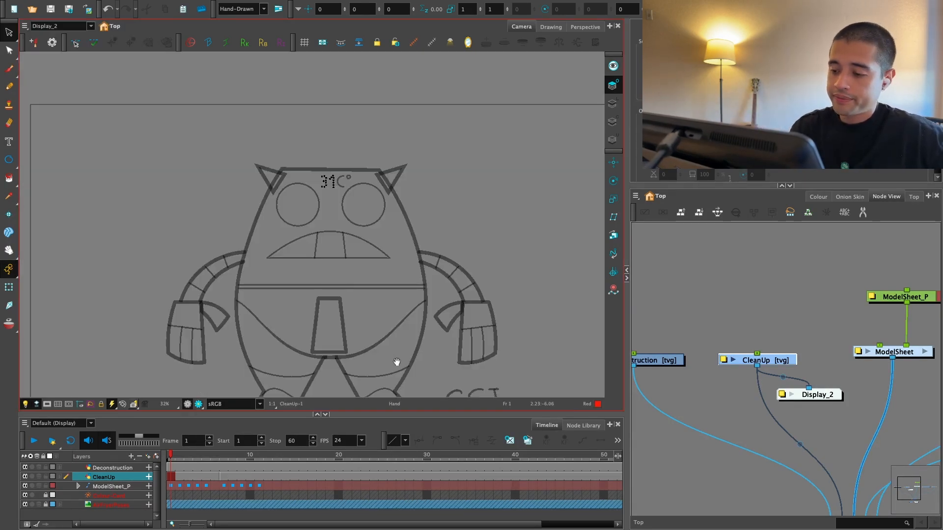
pyautogui.moveTo(397, 361); pyautogui.dragTo(381, 348)
pyautogui.press('1')
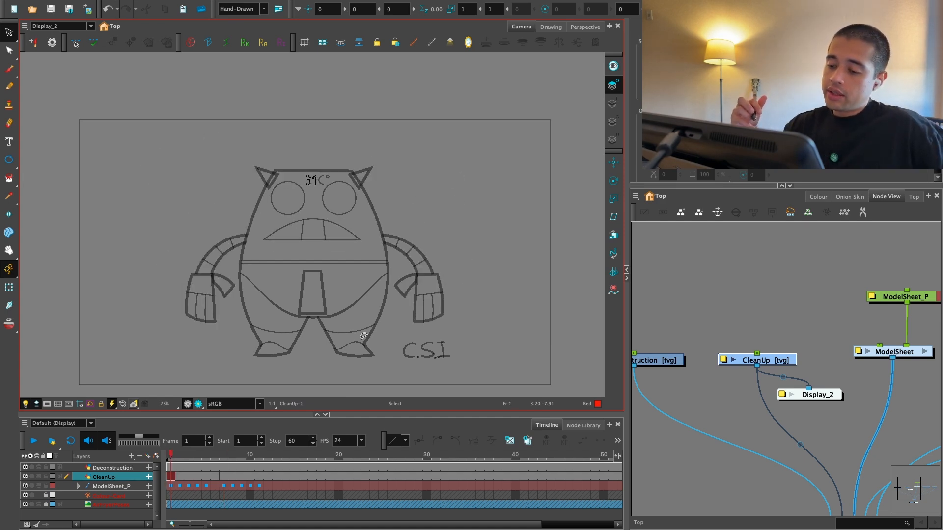
# Step: Replace the body outline, eyes and mouth on CleanUp frame 7 with the edited copies from frame 1
pyautogui.click(344, 170)
pyautogui.press('2')
pyautogui.press('2')
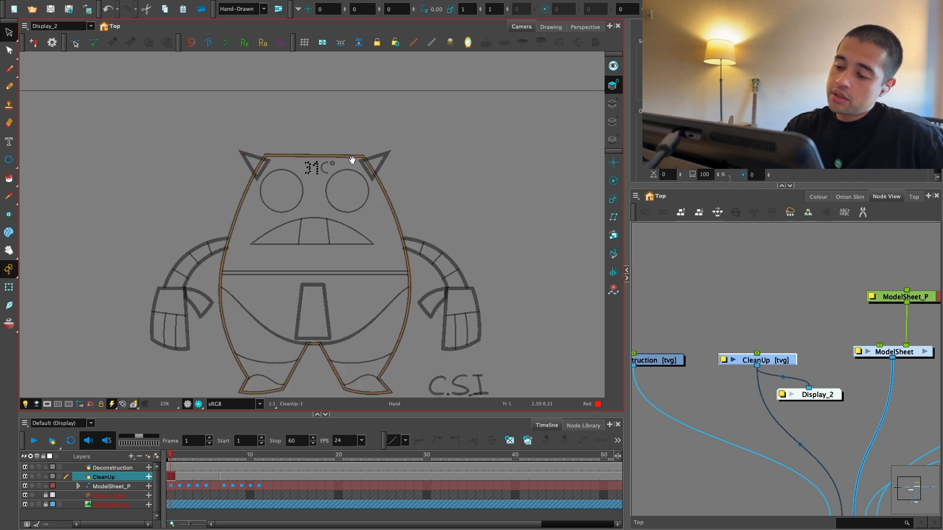
pyautogui.moveTo(336, 127)
pyautogui.mouseDown()
pyautogui.moveTo(284, 132)
pyautogui.moveTo(360, 202)
pyautogui.moveTo(337, 258)
pyautogui.mouseUp()
pyautogui.press('g')
pyautogui.press('Delete')
pyautogui.moveTo(342, 155)
pyautogui.mouseDown()
pyautogui.moveTo(343, 199)
pyautogui.moveTo(308, 273)
pyautogui.moveTo(348, 241)
pyautogui.mouseUp()
pyautogui.click(290, 214)
pyautogui.press('Delete')
pyautogui.press('Delete')
pyautogui.hotkey('ctrl', 'z')
pyautogui.hotkey('ctrl', 'z')
pyautogui.hotkey('ctrl', 'z')
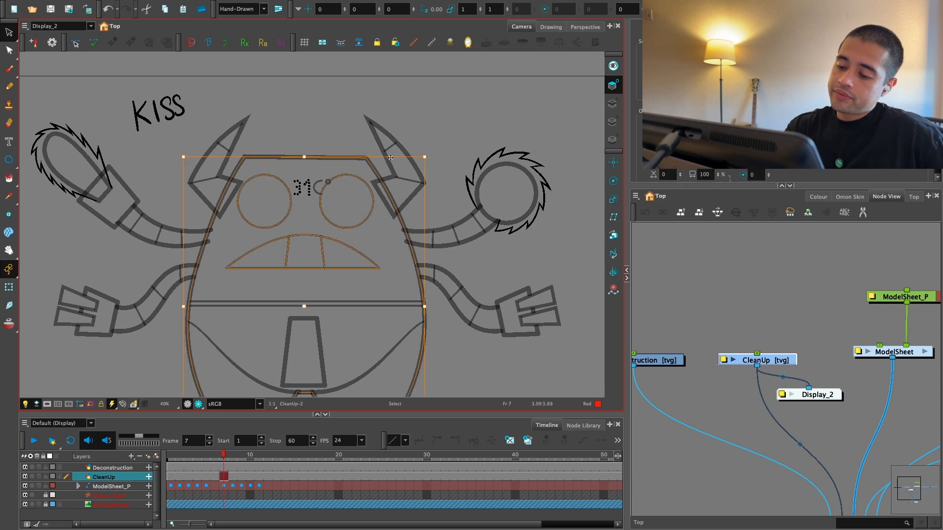
# Step: Move both curved horns on frame 7 up to fit the raised head
pyautogui.click(421, 122)
pyautogui.press('1')
pyautogui.press('1')
pyautogui.press('f')
pyautogui.press('g')
pyautogui.press('2')
pyautogui.press('2')
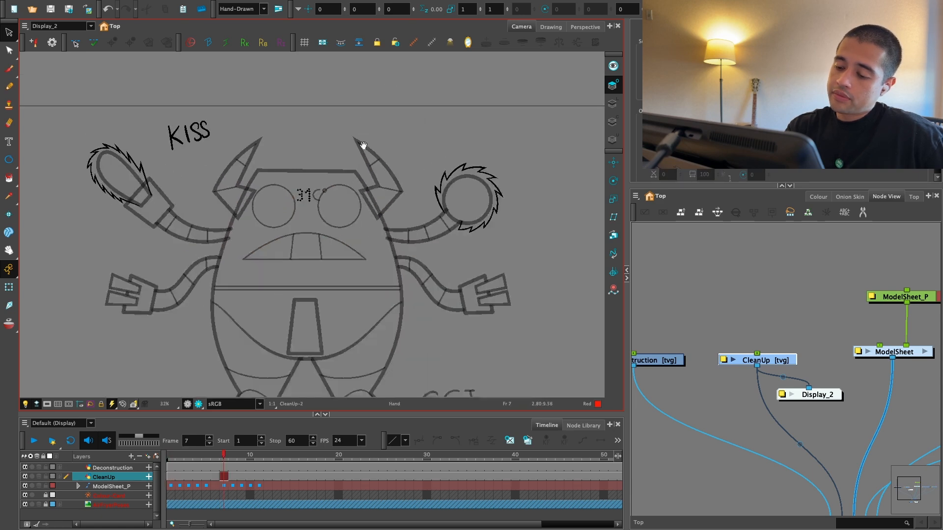
pyautogui.moveTo(358, 142); pyautogui.dragTo(372, 192)
pyautogui.moveTo(228, 246); pyautogui.dragTo(231, 179)
pyautogui.moveTo(384, 152)
pyautogui.mouseDown()
pyautogui.moveTo(420, 148)
pyautogui.moveTo(411, 222)
pyautogui.moveTo(409, 208)
pyautogui.mouseUp()
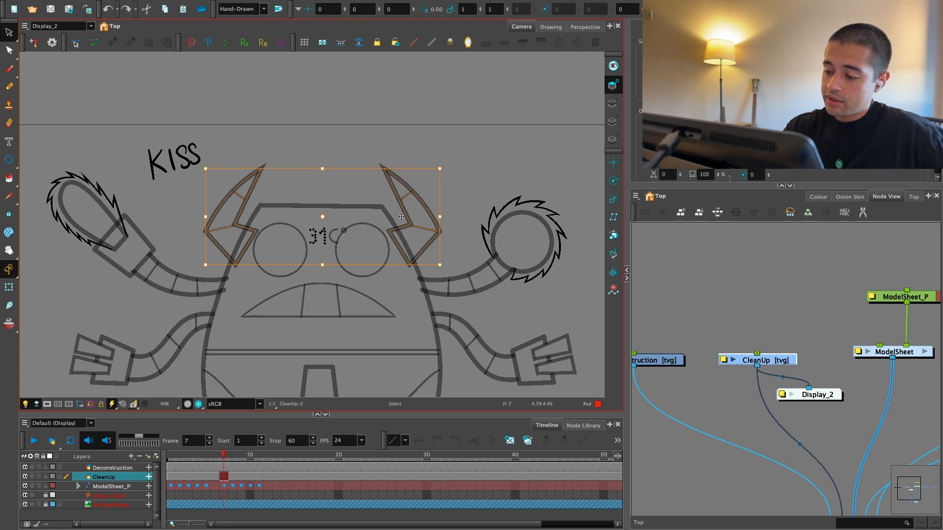
pyautogui.hotkey('ctrl', 'z')
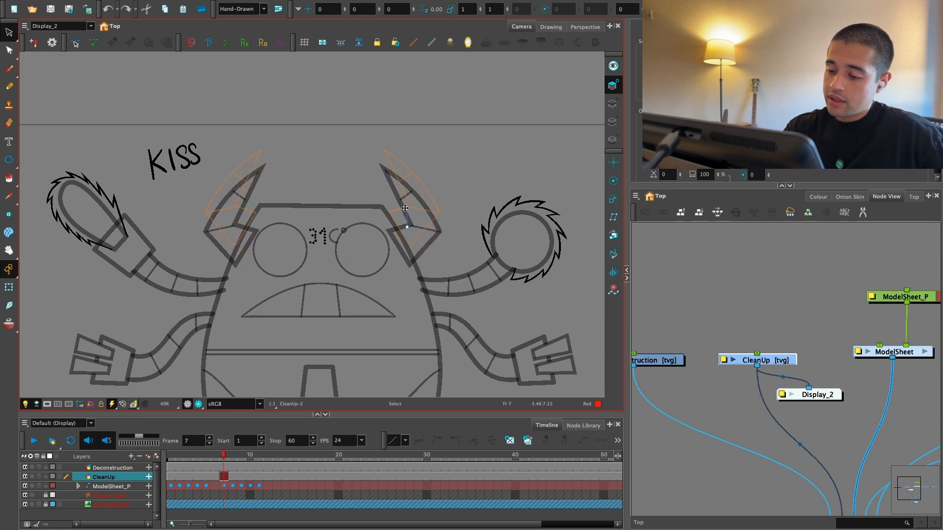
pyautogui.moveTo(406, 208); pyautogui.dragTo(405, 208)
# Step: Compare the head, face and horn placement between CleanUp frames 1 and 7
pyautogui.press('f')
pyautogui.press('g')
pyautogui.press('f')
pyautogui.press('g')
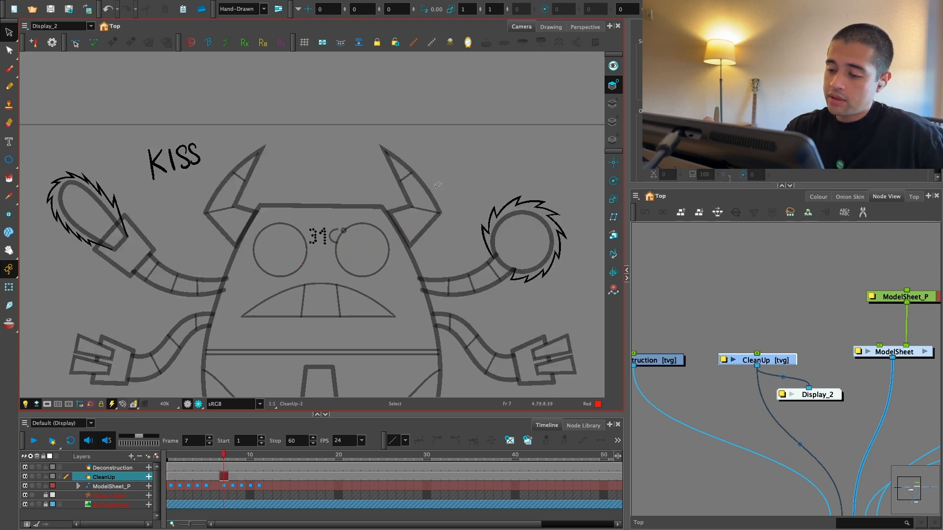
pyautogui.press('f')
pyautogui.press('g')
pyautogui.press('f')
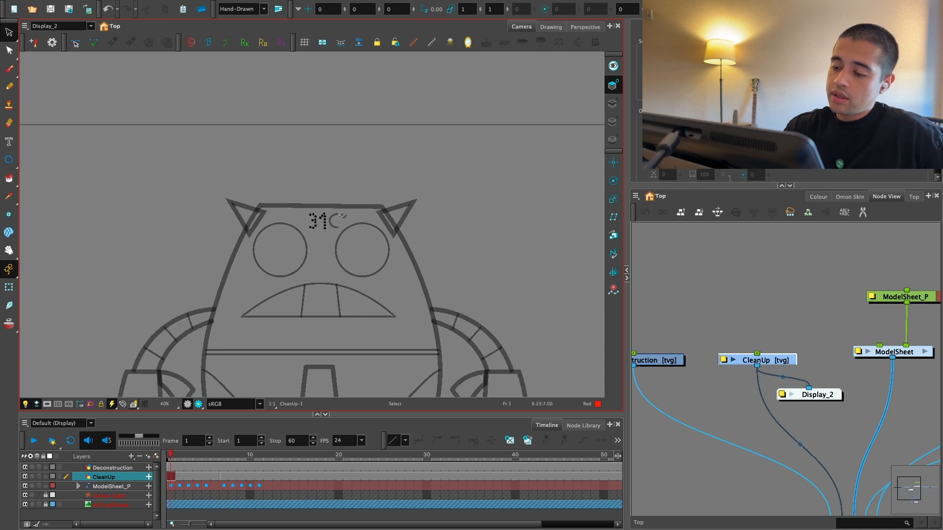
pyautogui.press('g')
# Step: Delete the old temperature reading from the horned character's forehead on frame 7
pyautogui.moveTo(338, 229)
pyautogui.mouseDown()
pyautogui.moveTo(347, 218)
pyautogui.moveTo(324, 211)
pyautogui.mouseUp()
pyautogui.press('Delete')
pyautogui.press('f')
pyautogui.press('Delete')
pyautogui.press('g')
pyautogui.press('f')
pyautogui.press('g')
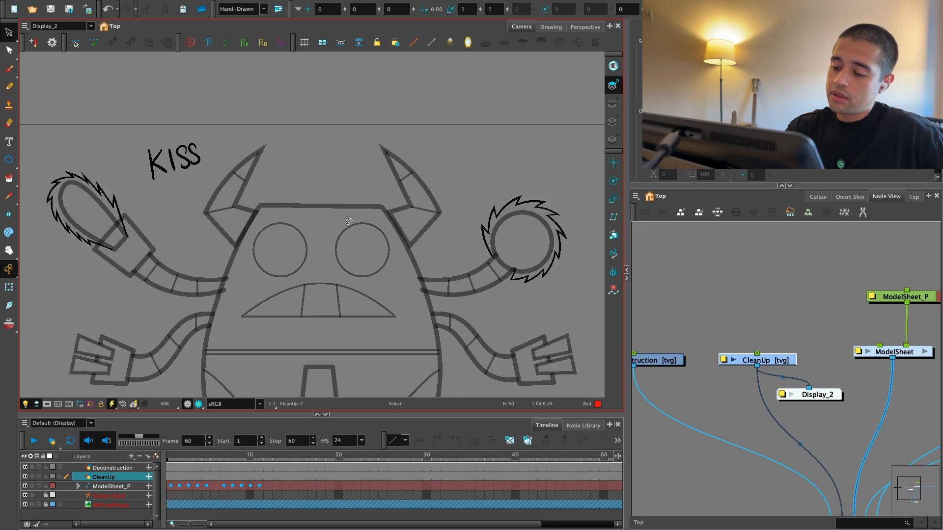
# Step: Copy the temperature reading from frame 1 and paste it onto the forehead on frame 7
pyautogui.press('2')
pyautogui.press('2')
pyautogui.press('f')
pyautogui.moveTo(369, 219); pyautogui.dragTo(371, 212)
pyautogui.press('g')
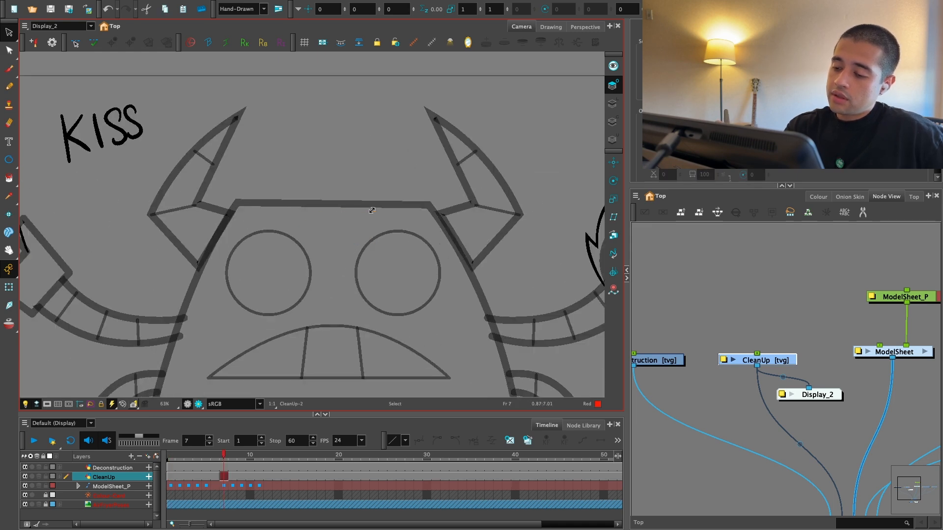
pyautogui.hotkey('ctrl', 'v')
pyautogui.press('1')
pyautogui.press('1')
pyautogui.press('1')
pyautogui.press('1')
pyautogui.press('1')
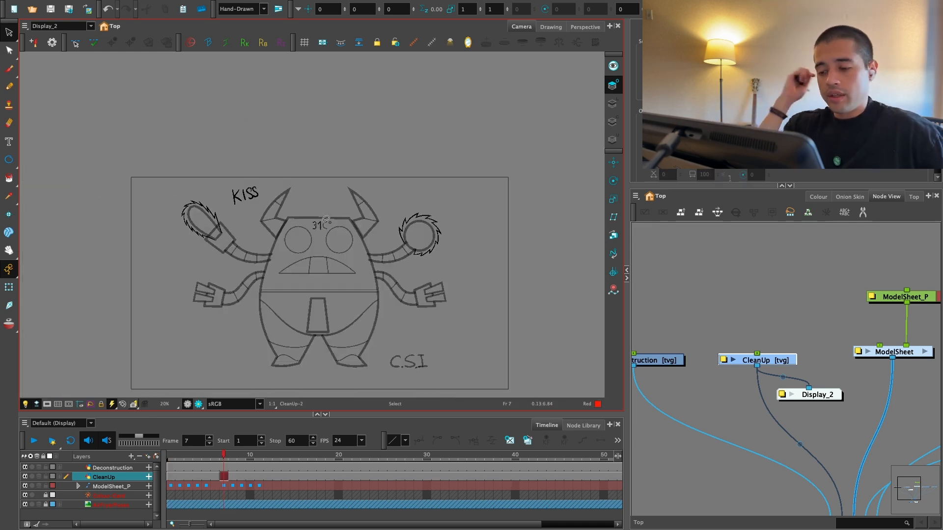
# Step: Flip between CleanUp frames 1 and 7 to compare the two complete character designs
pyautogui.press('f')
pyautogui.press('g')
pyautogui.press('f')
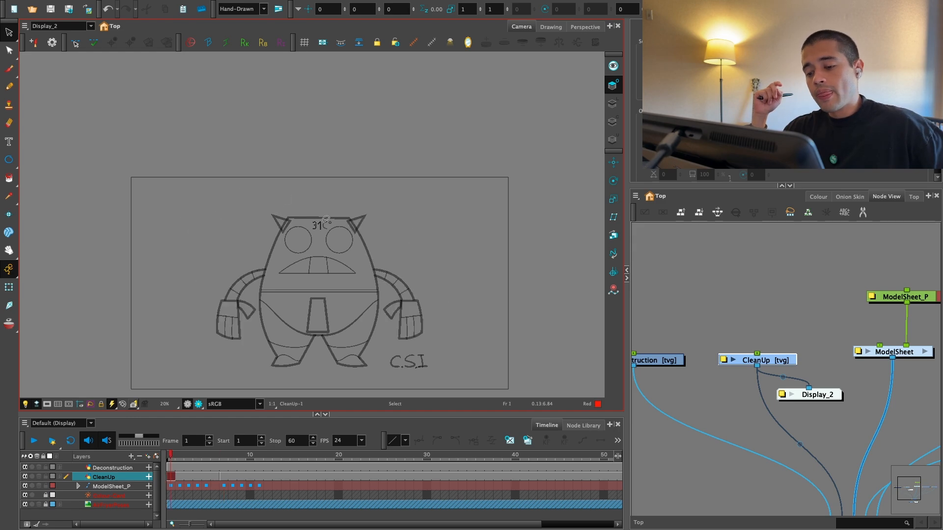
pyautogui.press('g')
pyautogui.press('f')
pyautogui.press('g')
pyautogui.press('f')
pyautogui.press('g')
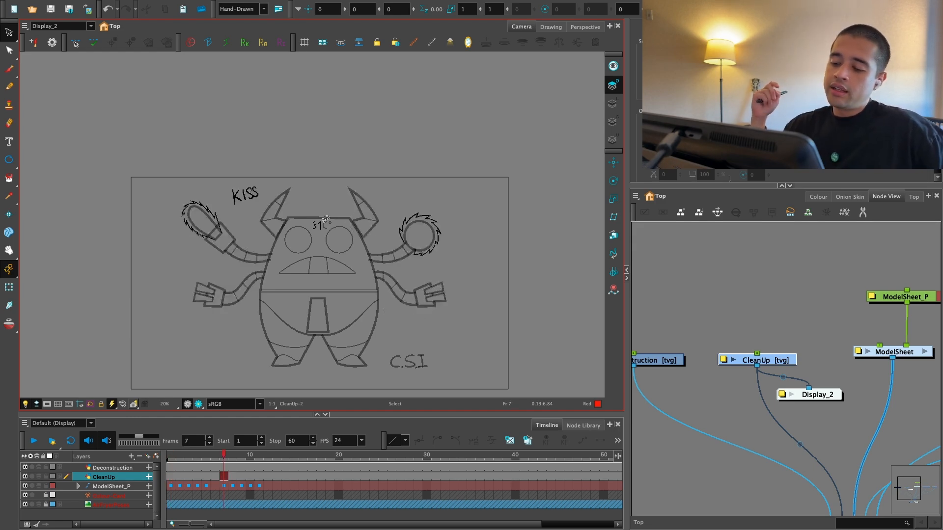
pyautogui.press('f')
pyautogui.press('g')
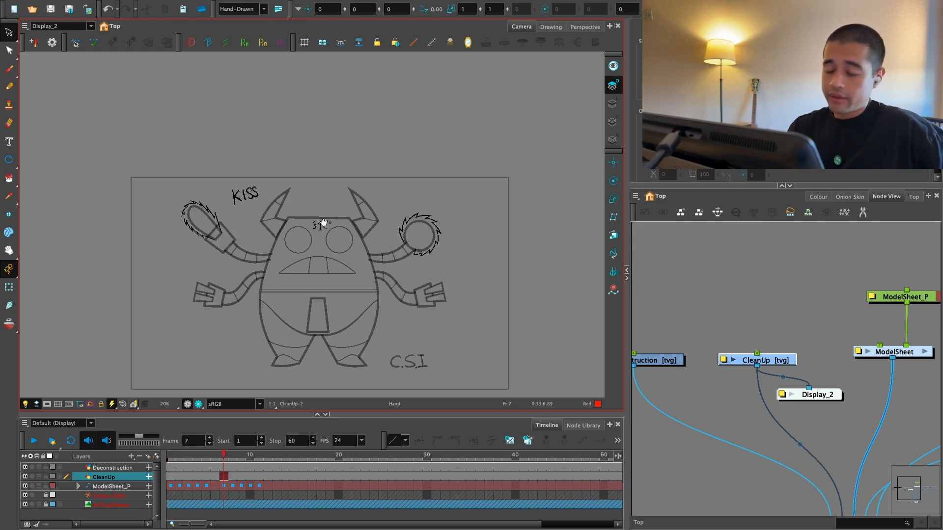
# Step: Move the tapered handle on the character's belly up over the waist band on frame 7
pyautogui.press('2')
pyautogui.press('2')
pyautogui.press('2')
pyautogui.moveTo(343, 357); pyautogui.dragTo(359, 238)
pyautogui.press('2')
pyautogui.click(368, 322)
pyautogui.press('1')
pyautogui.moveTo(360, 336); pyautogui.dragTo(360, 312)
pyautogui.moveTo(332, 262); pyautogui.dragTo(331, 231)
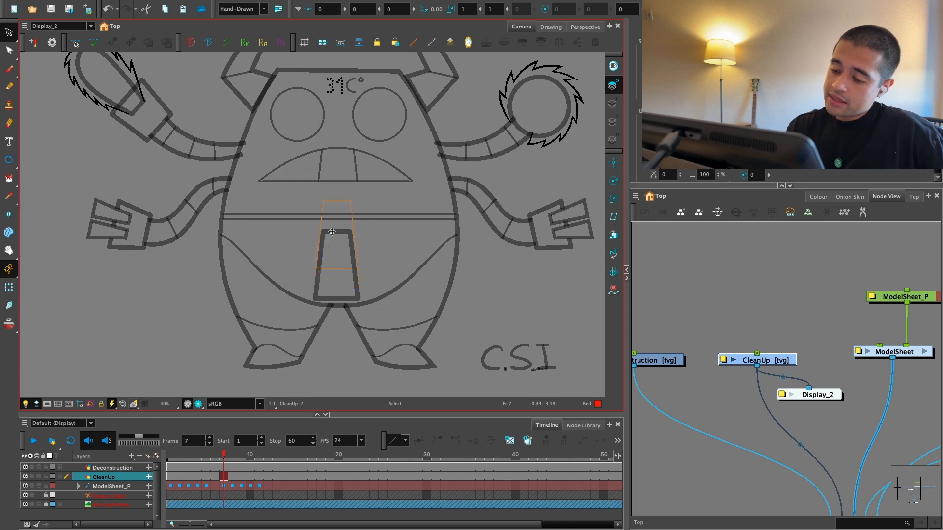
# Step: Undo the belly handle's upward move, try stretching the handle downward on frame 7, and undo the stretch
pyautogui.hotkey('ctrl', 'z')
pyautogui.moveTo(337, 300); pyautogui.dragTo(336, 318)
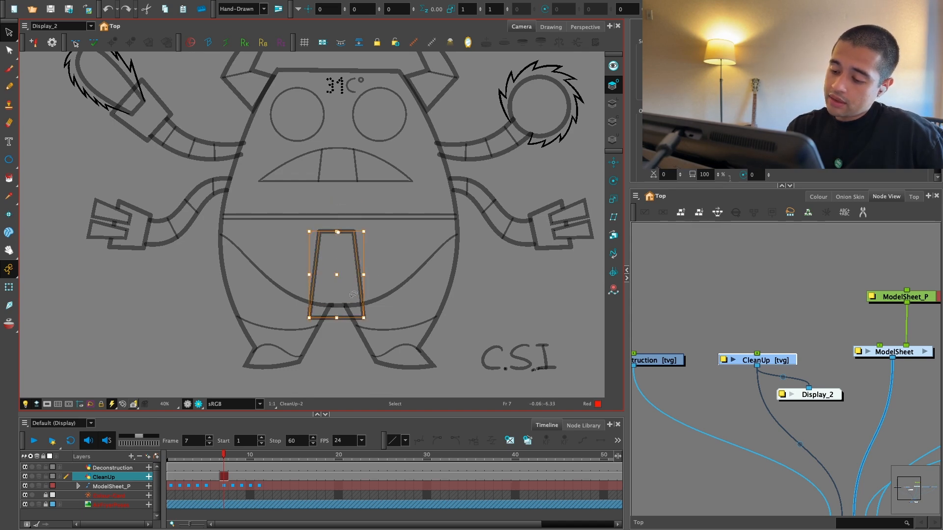
pyautogui.click(385, 261)
pyautogui.press('1')
pyautogui.press('1')
pyautogui.hotkey('ctrl', 'z')
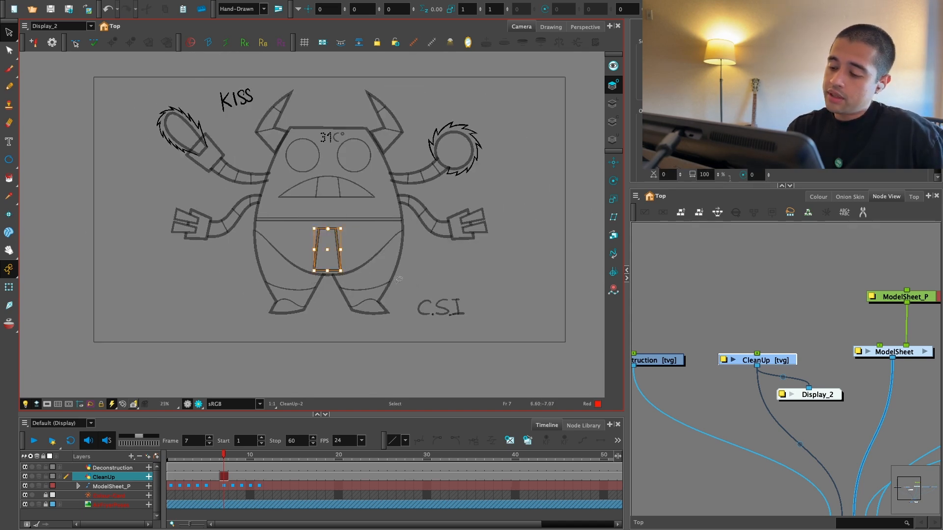
# Step: Examine the proportions of the belly handle within the full horned character design on frame 7
pyautogui.press('2')
pyautogui.press('2')
pyautogui.press('2')
pyautogui.click(376, 292)
pyautogui.press('1')
pyautogui.press('1')
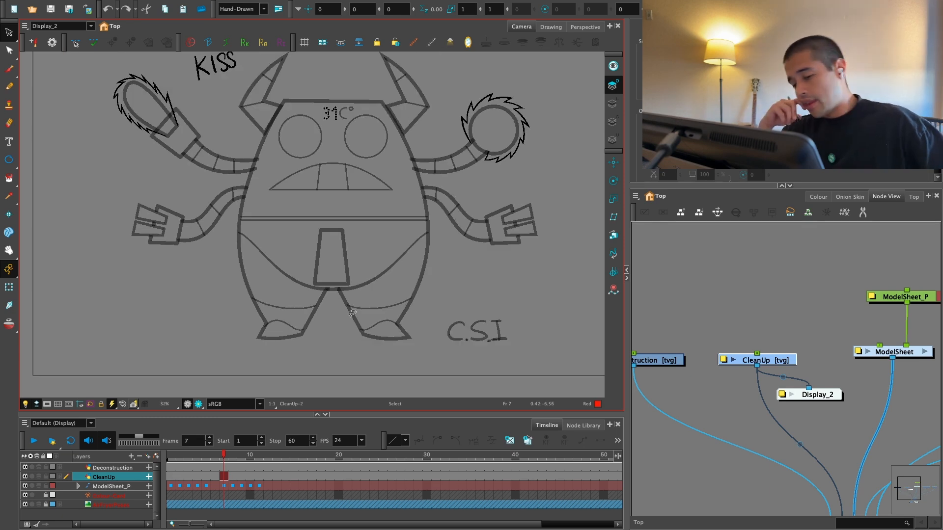
pyautogui.press('1')
pyautogui.press('1')
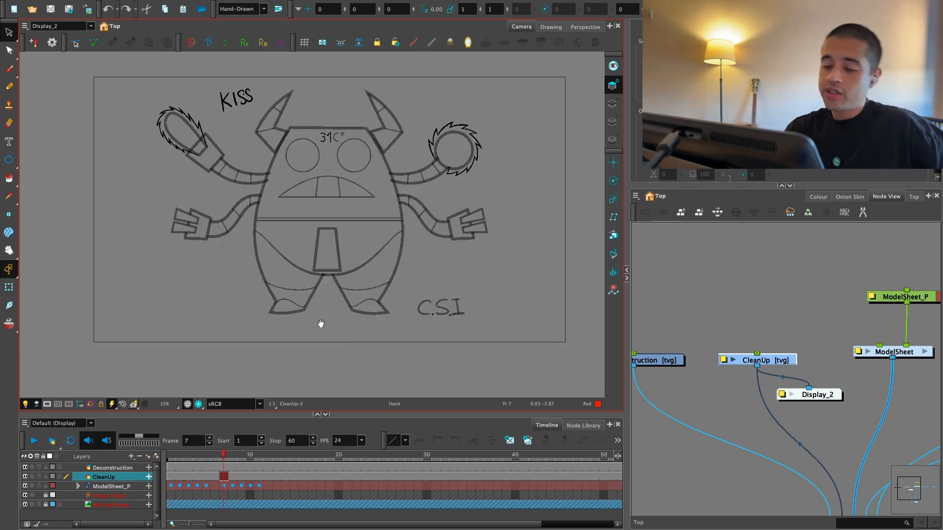
# Step: Switch the camera view to the Display output and examine the storyboard thumbnails beside the horned character
pyautogui.click(59, 26)
pyautogui.click(65, 50)
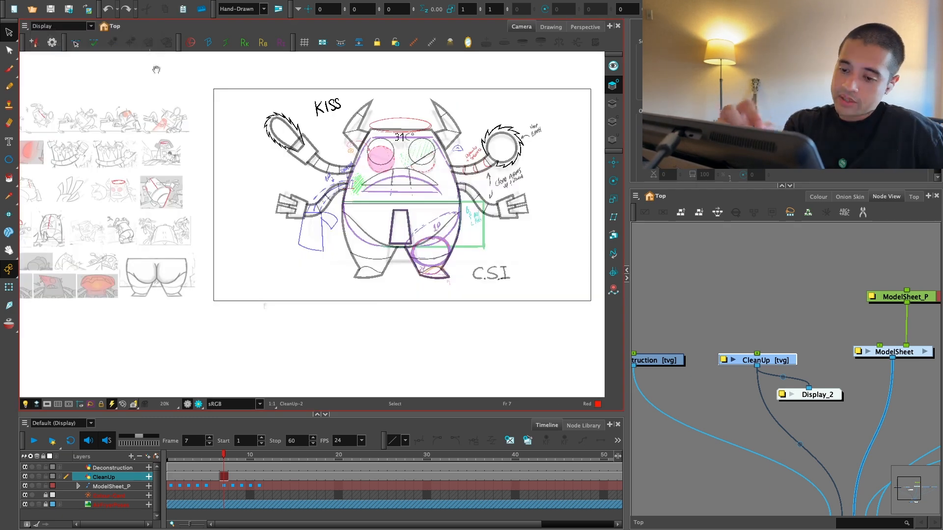
pyautogui.moveTo(169, 147); pyautogui.dragTo(399, 219)
pyautogui.press('2')
pyautogui.press('2')
pyautogui.press('2')
pyautogui.press('2')
pyautogui.press('2')
pyautogui.moveTo(208, 247)
pyautogui.mouseDown()
pyautogui.moveTo(340, 307)
pyautogui.moveTo(416, 268)
pyautogui.moveTo(475, 202)
pyautogui.mouseUp()
pyautogui.press('1')
pyautogui.press('1')
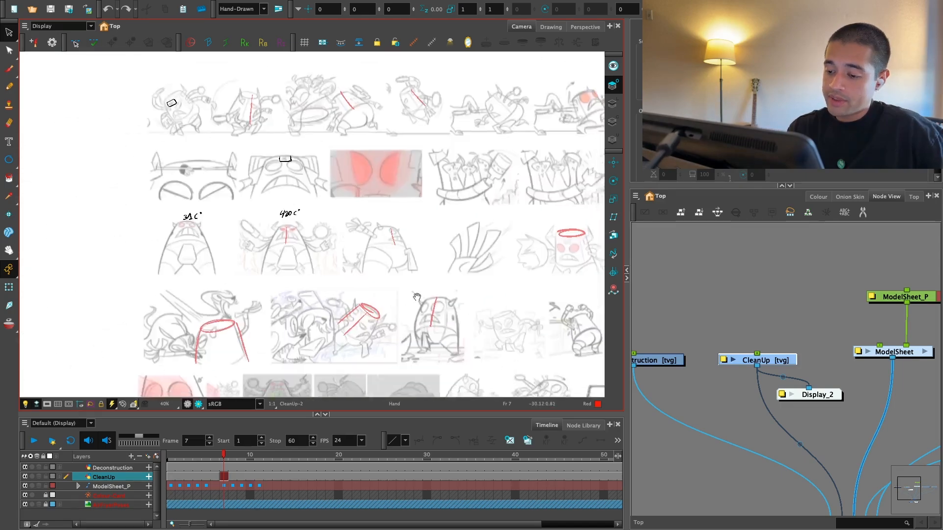
pyautogui.press('1')
pyautogui.press('1')
pyautogui.moveTo(513, 306)
pyautogui.mouseDown()
pyautogui.moveTo(389, 260)
pyautogui.moveTo(302, 303)
pyautogui.mouseUp()
pyautogui.press('2')
pyautogui.press('2')
pyautogui.press('2')
pyautogui.press('2')
pyautogui.press('2')
pyautogui.press('1')
pyautogui.press('1')
pyautogui.press('1')
pyautogui.press('1')
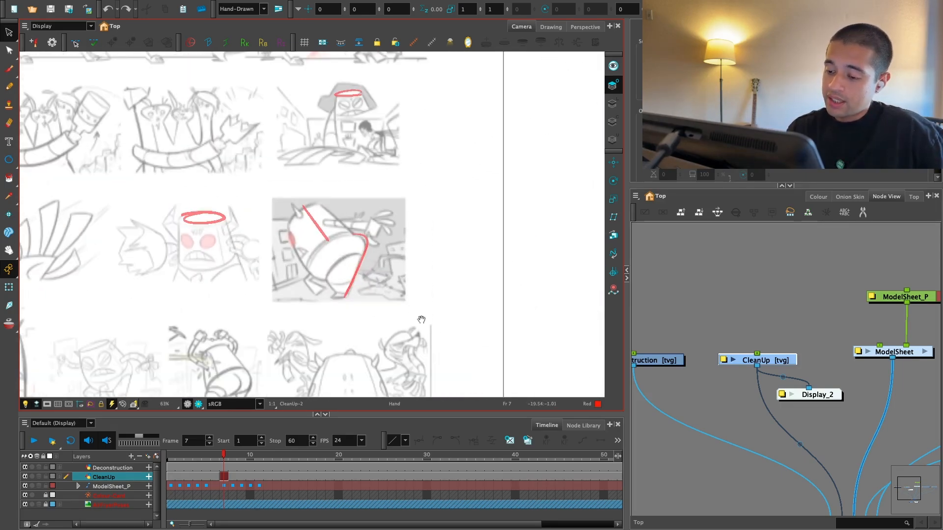
pyautogui.moveTo(457, 358); pyautogui.dragTo(423, 337)
pyautogui.press('1')
pyautogui.moveTo(559, 341); pyautogui.dragTo(363, 329)
pyautogui.press('2')
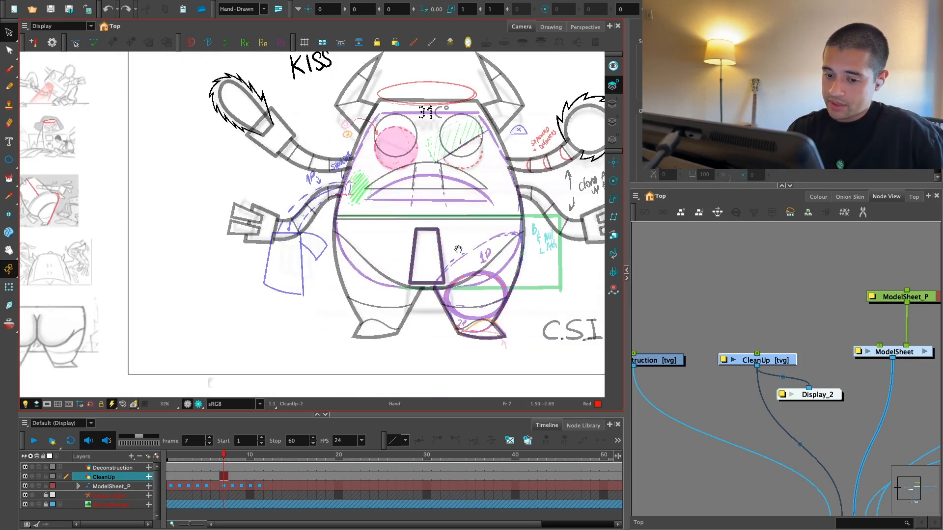
# Step: Try enlarging the tapered belly handle on frame 7 so it extends down between the legs
pyautogui.press('1')
pyautogui.moveTo(457, 249); pyautogui.dragTo(565, 191)
pyautogui.moveTo(364, 242); pyautogui.dragTo(509, 284)
pyautogui.press('2')
pyautogui.moveTo(462, 258)
pyautogui.mouseDown()
pyautogui.moveTo(521, 318)
pyautogui.moveTo(407, 295)
pyautogui.mouseUp()
pyautogui.moveTo(497, 391); pyautogui.dragTo(172, 371)
pyautogui.press('2')
pyautogui.moveTo(437, 297); pyautogui.dragTo(381, 328)
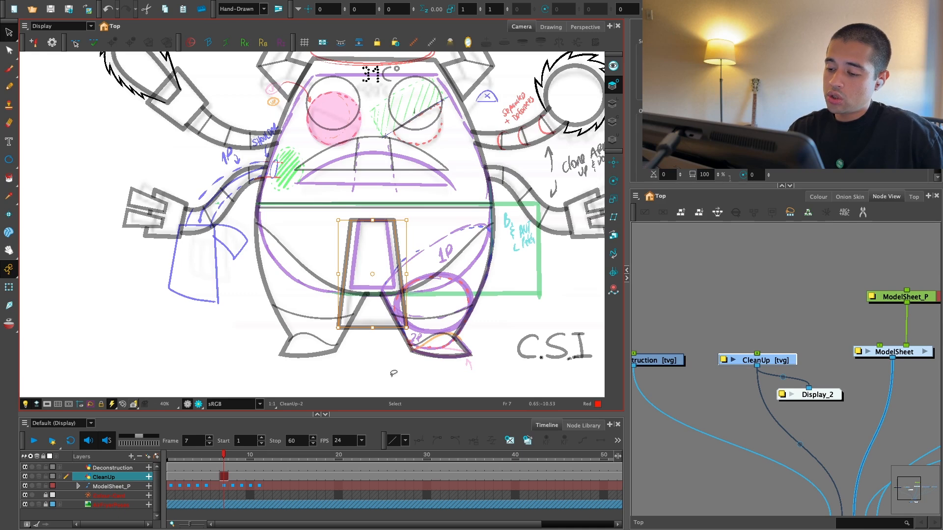
pyautogui.hotkey('ctrl', 'z')
pyautogui.moveTo(401, 336); pyautogui.dragTo(376, 338)
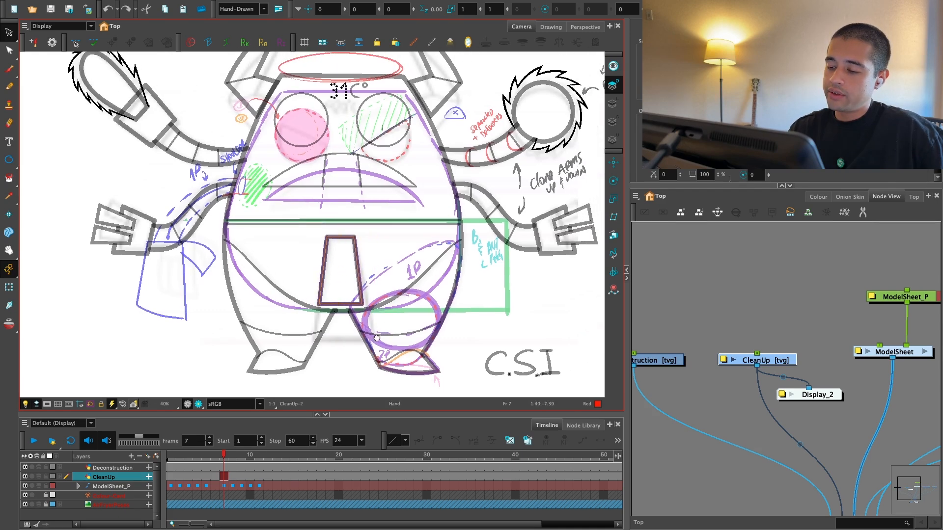
# Step: Go to frame 2, select the whole CleanUp drawing, and save the scene
pyautogui.moveTo(222, 456); pyautogui.dragTo(180, 465)
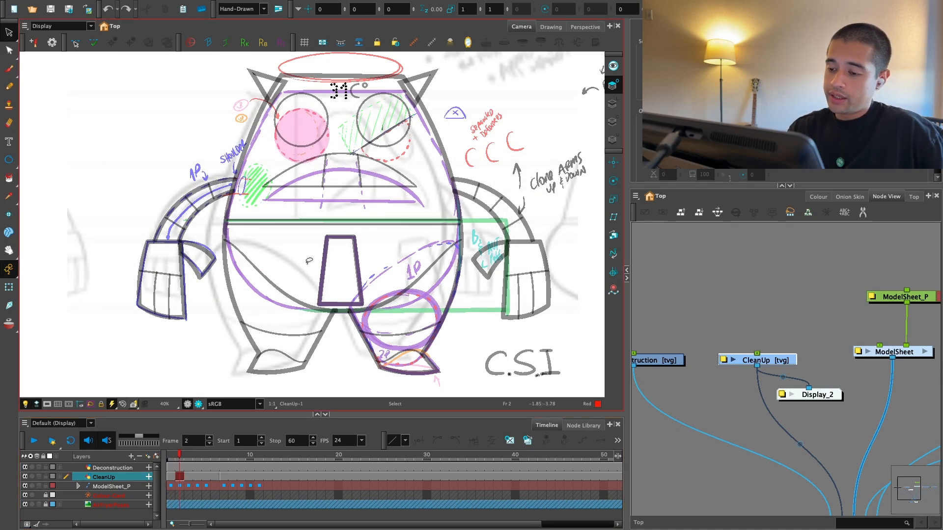
pyautogui.press('2')
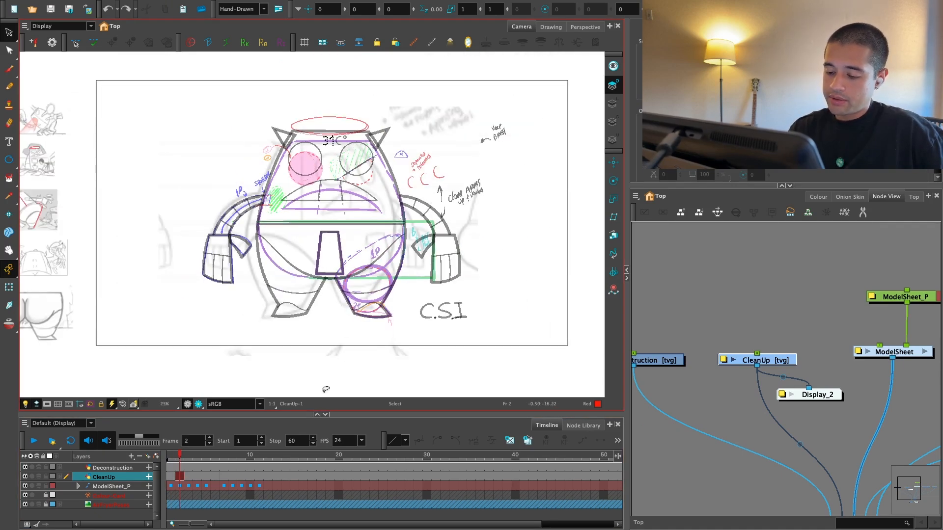
pyautogui.moveTo(532, 302); pyautogui.dragTo(337, 381)
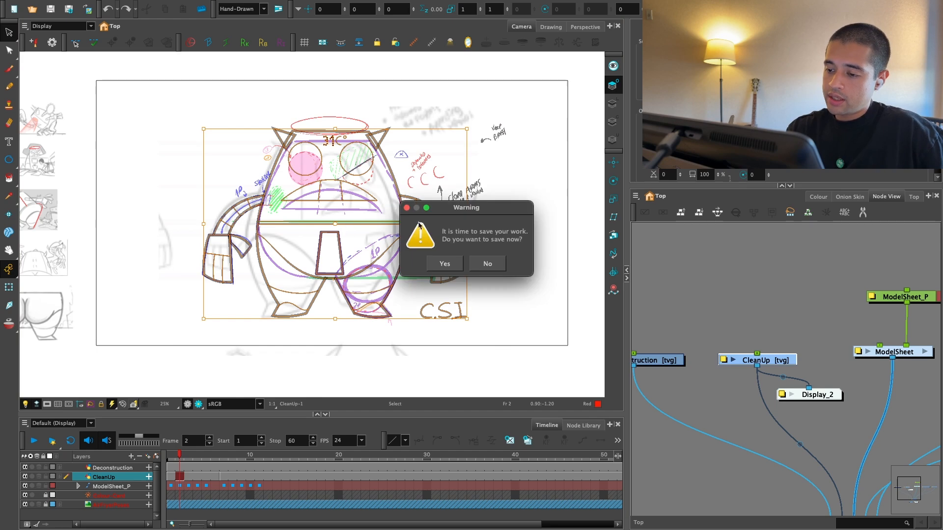
pyautogui.click(452, 263)
pyautogui.moveTo(707, 294); pyautogui.dragTo(713, 307)
pyautogui.click(713, 306)
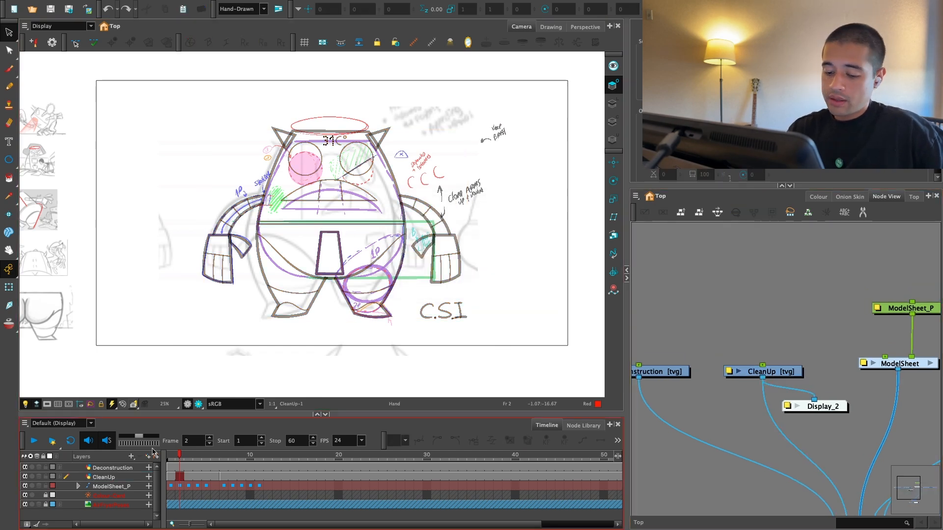
# Step: Add a parent peg to the CleanUp layer and connect the Deconstruction layer to the same peg
pyautogui.click(118, 468)
pyautogui.click(128, 478)
pyautogui.moveTo(813, 347); pyautogui.dragTo(850, 345)
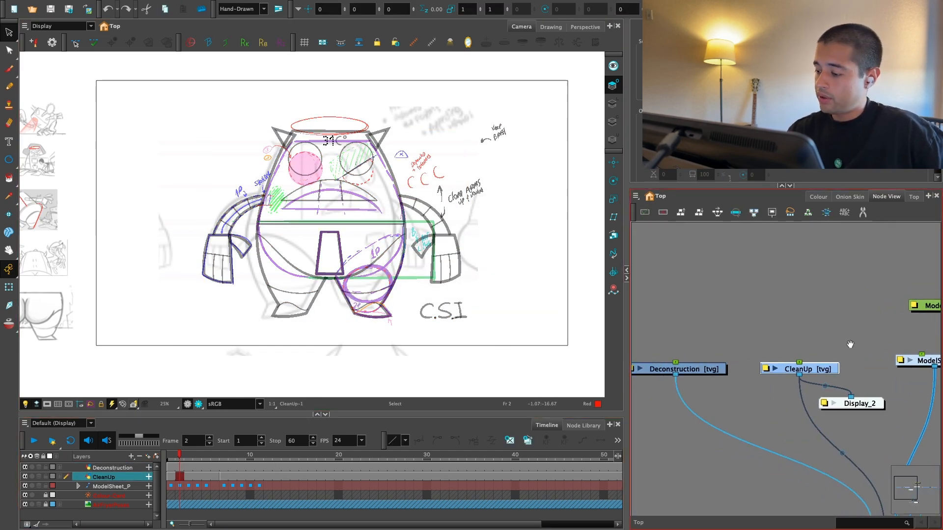
pyautogui.hotkey('ctrl', 'p')
pyautogui.click(773, 294)
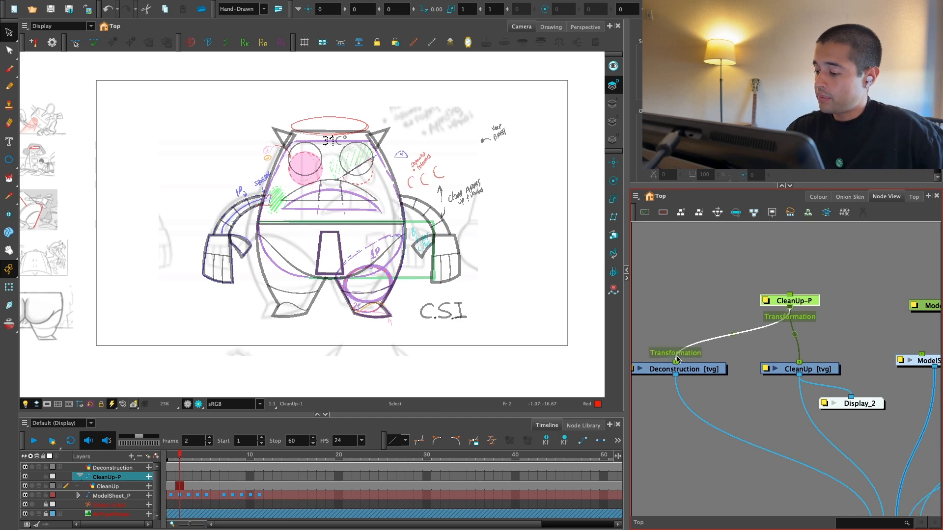
# Step: Move the CleanUp-P peg sideways on frame 2 so the annotated character stands beside the rough model sheet pose
pyautogui.hotkey('alt', '2')
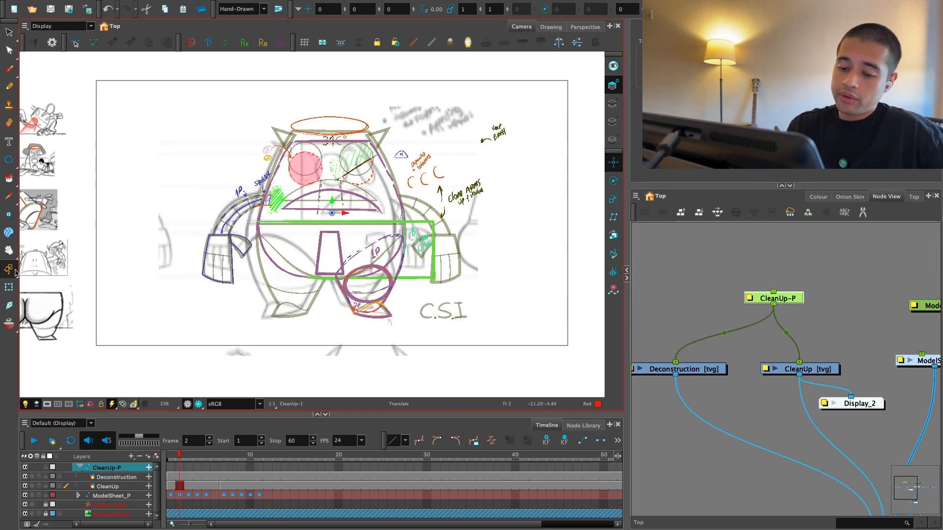
pyautogui.moveTo(347, 279); pyautogui.dragTo(568, 325)
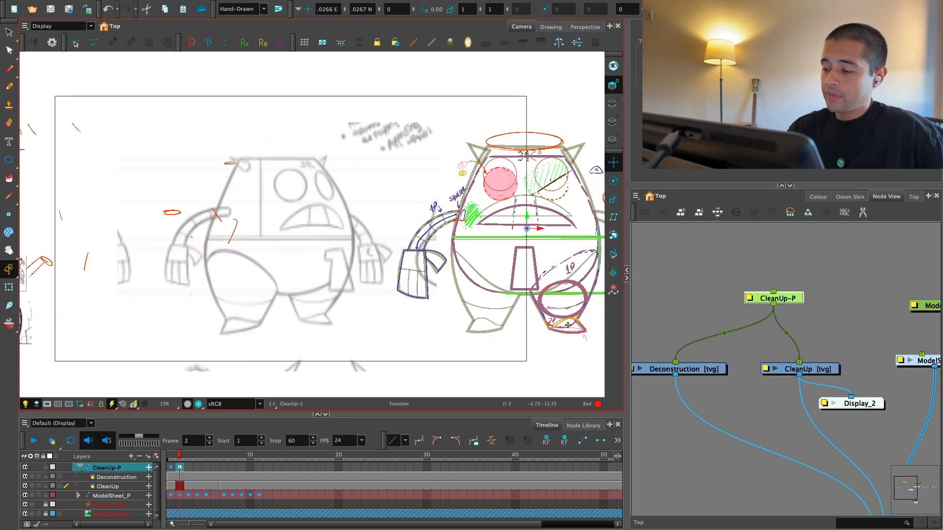
pyautogui.press('Escape')
# Step: Select the leftover red annotation marks around the storyboard thumbnails and rough pose on the Deconstruction layer and delete them
pyautogui.hotkey('alt', 'b')
pyautogui.press('1')
pyautogui.moveTo(320, 313); pyautogui.dragTo(461, 337)
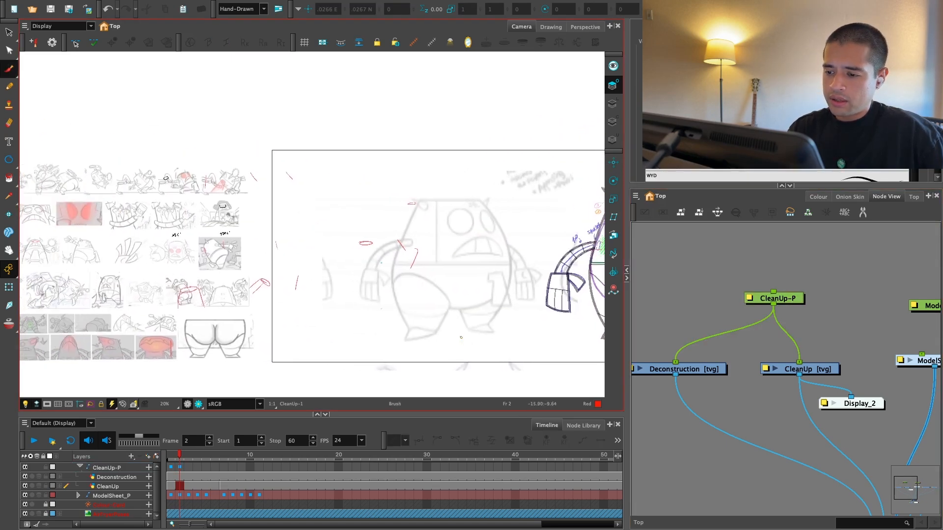
pyautogui.press('2')
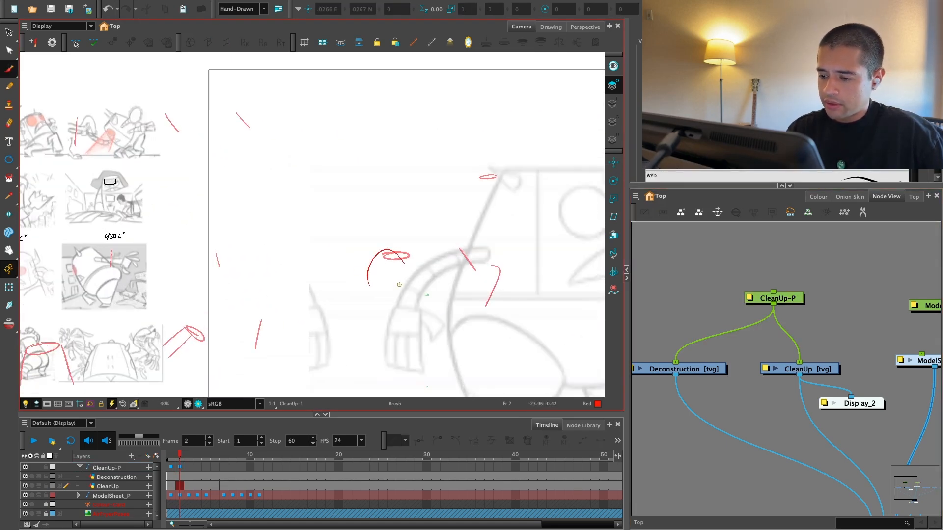
pyautogui.hotkey('alt', 's')
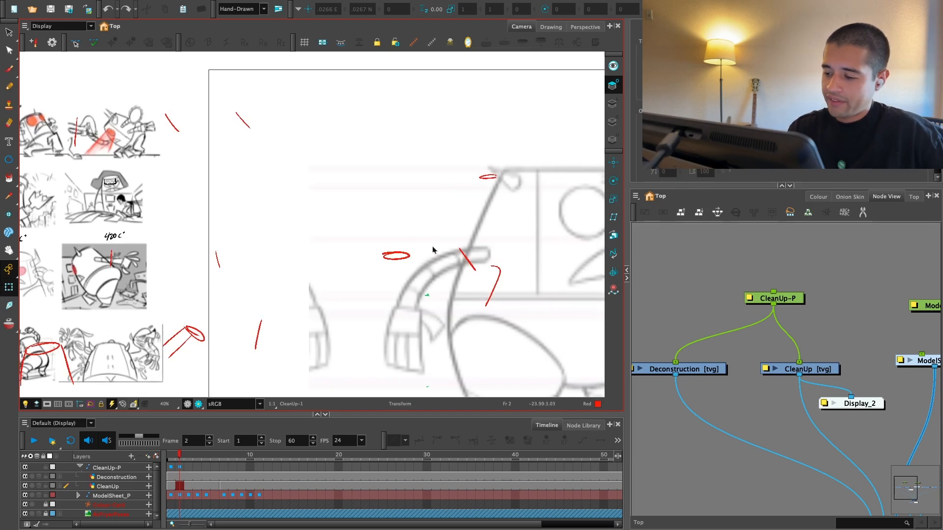
pyautogui.click(456, 249)
pyautogui.press('1')
# Step: Examine how the deconstruction annotations line up with the clean-up character on frame 2
pyautogui.press('1')
pyautogui.press('1')
pyautogui.moveTo(395, 335)
pyautogui.mouseDown()
pyautogui.moveTo(452, 242)
pyautogui.moveTo(267, 378)
pyautogui.mouseUp()
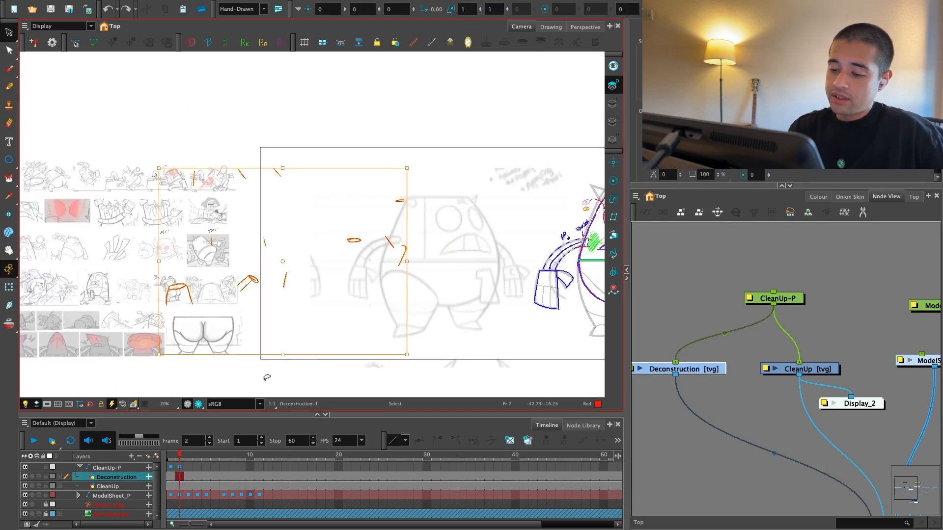
pyautogui.press('Delete')
pyautogui.press('2')
pyautogui.moveTo(461, 349)
pyautogui.mouseDown()
pyautogui.moveTo(330, 331)
pyautogui.moveTo(275, 305)
pyautogui.mouseUp()
pyautogui.press('2')
pyautogui.moveTo(423, 347); pyautogui.dragTo(349, 370)
pyautogui.press('1')
pyautogui.press('2')
pyautogui.press('1')
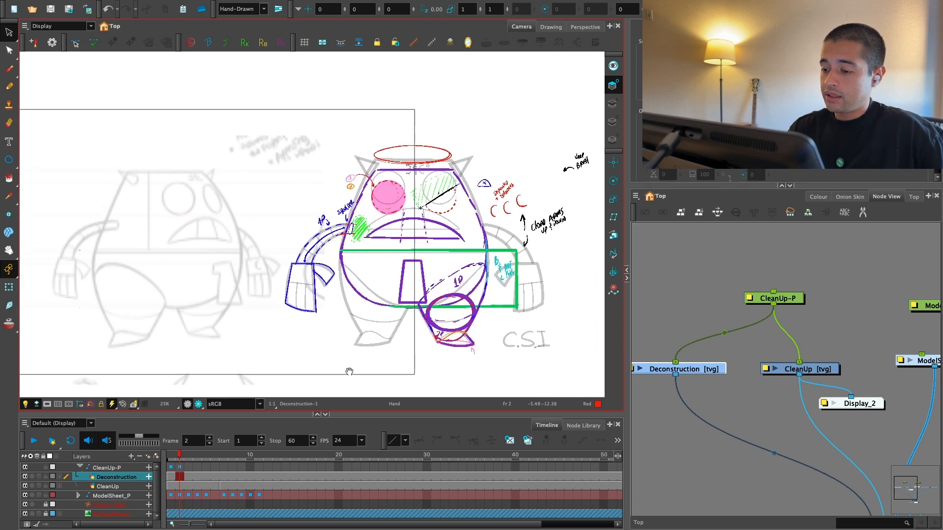
pyautogui.press('2')
pyautogui.press('2')
pyautogui.moveTo(447, 359); pyautogui.dragTo(336, 382)
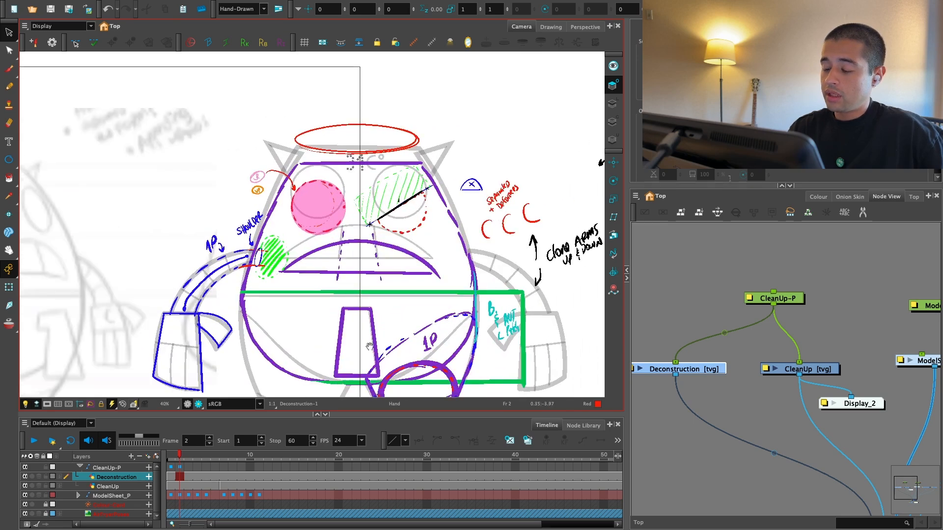
pyautogui.press('1')
pyautogui.press('1')
pyautogui.press('1')
pyautogui.press('1')
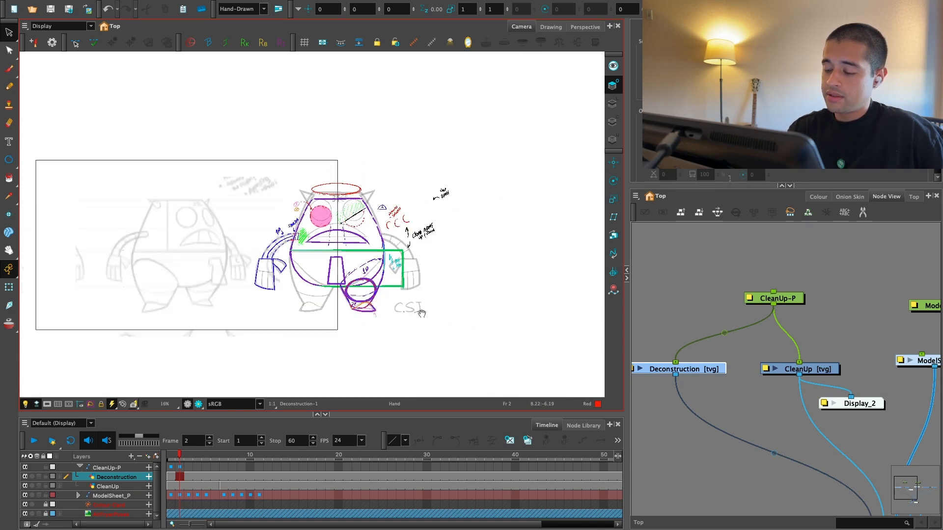
pyautogui.moveTo(421, 313); pyautogui.dragTo(478, 302)
# Step: Select the head and face annotations on the Deconstruction layer and move them up to match the clean-up face
pyautogui.press('2')
pyautogui.press('2')
pyautogui.press('2')
pyautogui.moveTo(532, 256); pyautogui.dragTo(384, 311)
pyautogui.press('2')
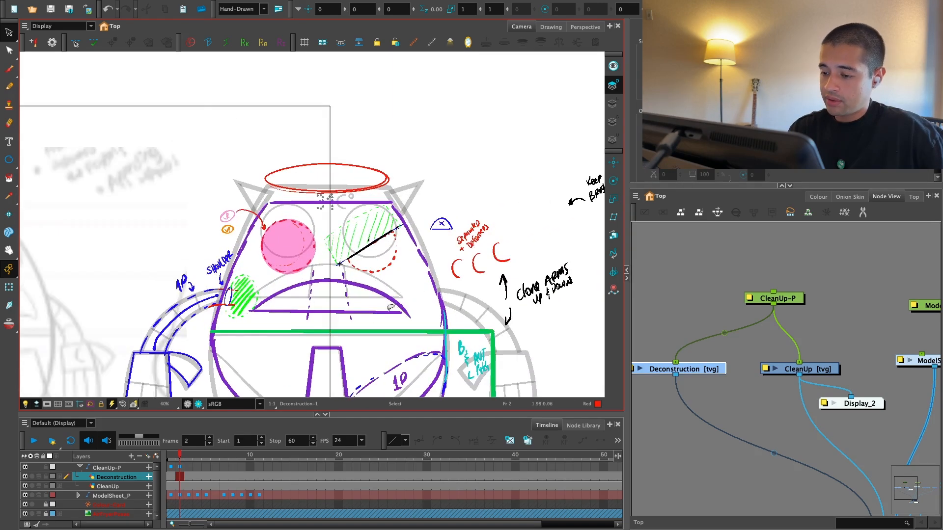
pyautogui.moveTo(341, 137); pyautogui.dragTo(241, 230)
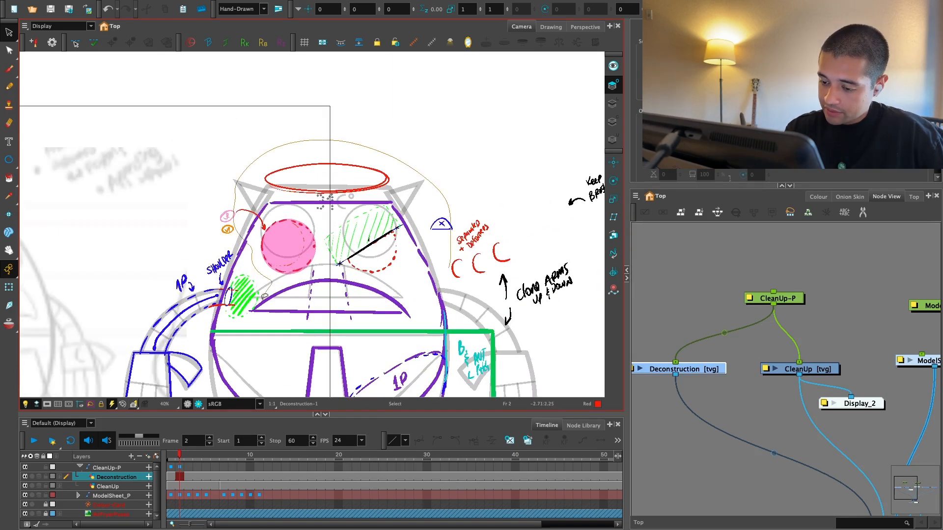
pyautogui.moveTo(265, 296); pyautogui.dragTo(382, 254)
pyautogui.moveTo(308, 259); pyautogui.dragTo(308, 243)
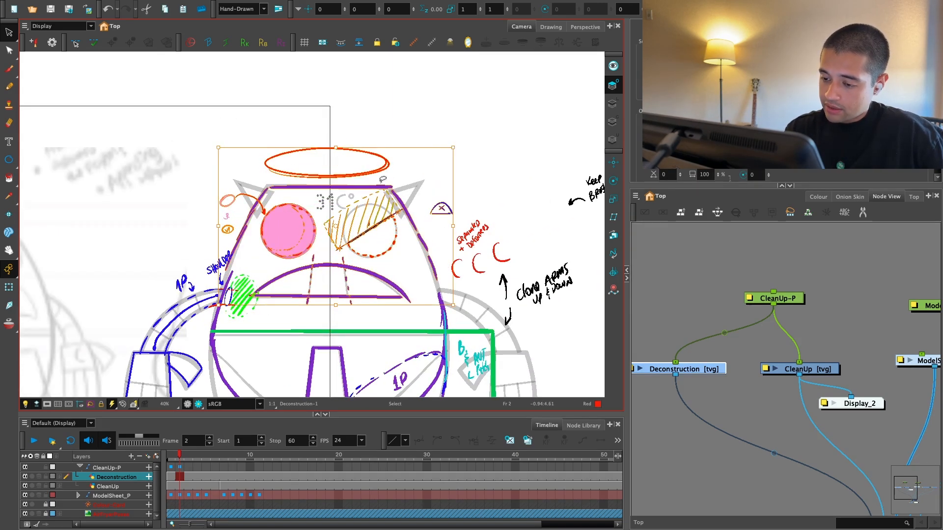
pyautogui.click(494, 133)
# Step: Draw a red downward arrow beside the ellipse above the head and handwrite an "up & down" note next to it
pyautogui.press('1')
pyautogui.press('1')
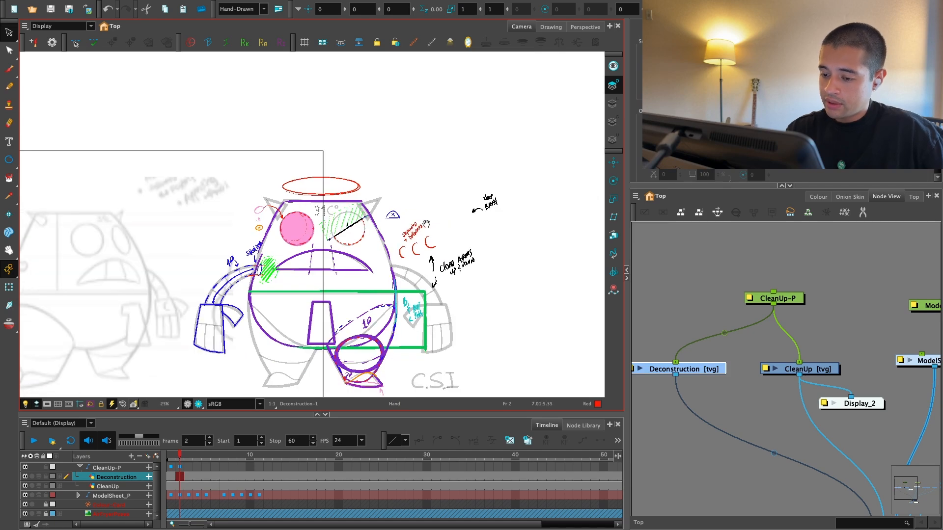
pyautogui.moveTo(407, 223)
pyautogui.mouseDown()
pyautogui.moveTo(424, 219)
pyautogui.moveTo(429, 232)
pyautogui.mouseUp()
pyautogui.press('2')
pyautogui.press('2')
pyautogui.hotkey('alt', 'b')
pyautogui.moveTo(428, 160); pyautogui.dragTo(427, 193)
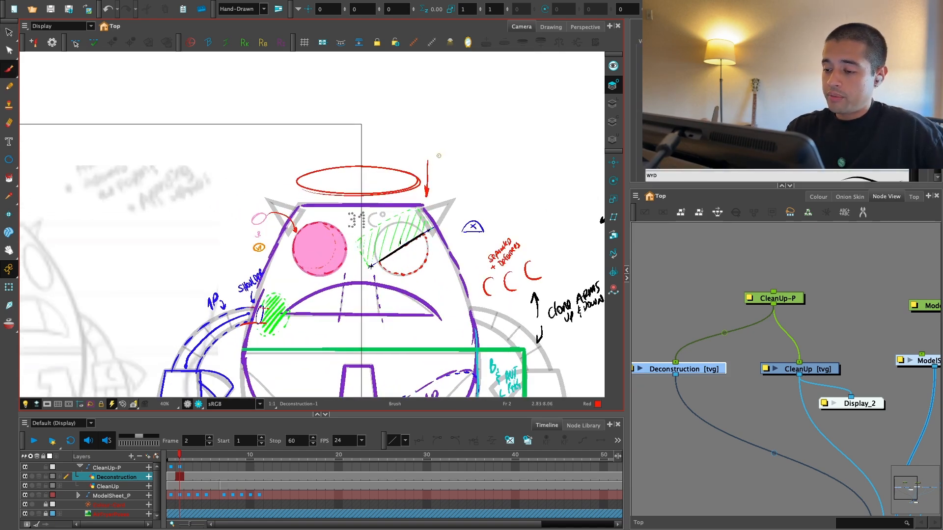
pyautogui.press('2')
pyautogui.moveTo(439, 156); pyautogui.dragTo(398, 218)
pyautogui.moveTo(430, 210); pyautogui.dragTo(433, 210)
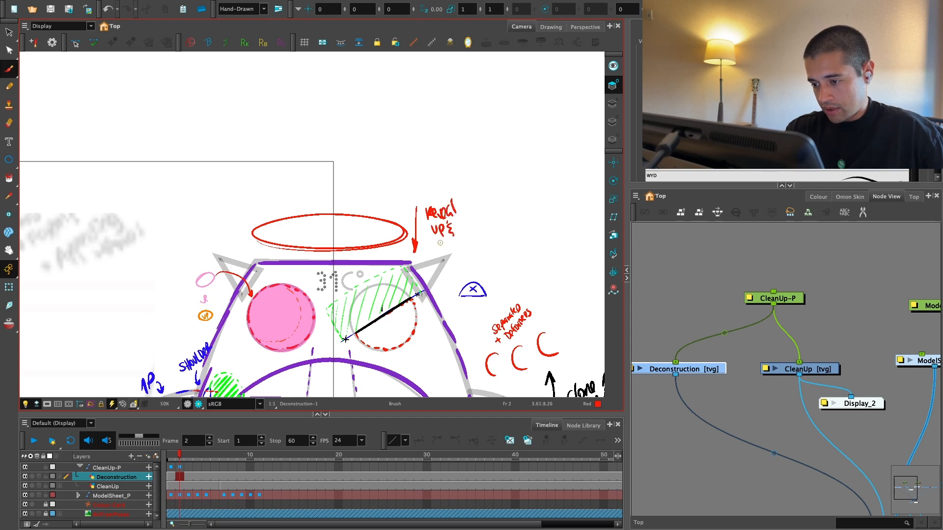
pyautogui.press('1')
pyautogui.press('1')
pyautogui.press('1')
pyautogui.moveTo(429, 242); pyautogui.dragTo(499, 205)
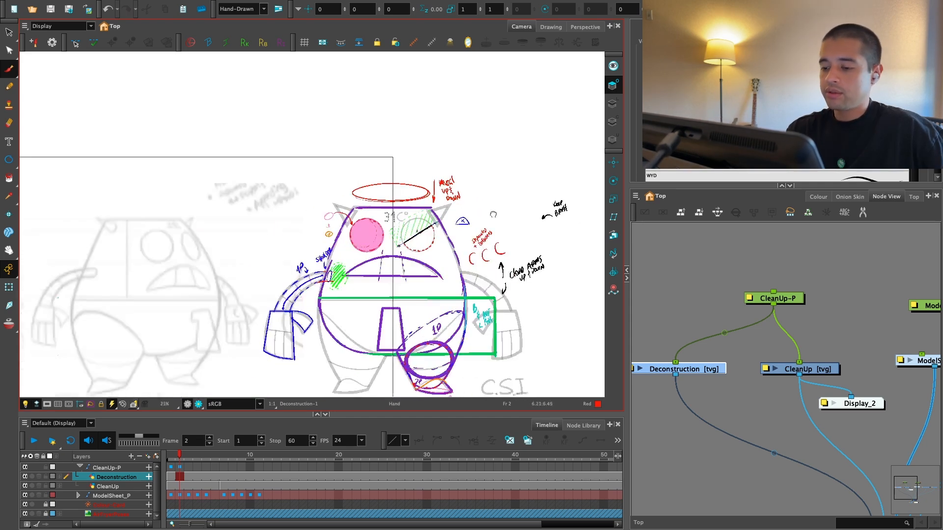
pyautogui.press('1')
pyautogui.press('1')
pyautogui.press('2')
pyautogui.press('2')
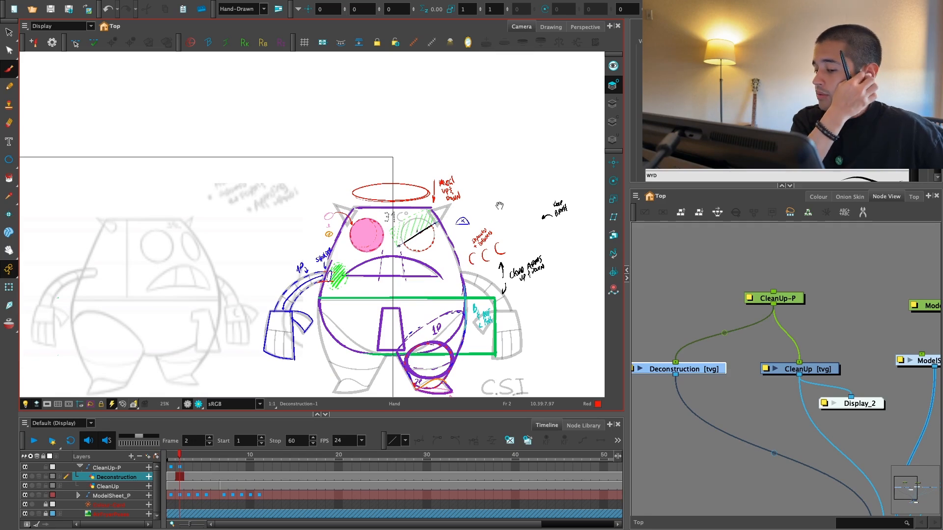
# Step: Outline the air fryer handle in black on the three-quarter view and label its parts "1P" and "2P"
pyautogui.moveTo(308, 253); pyautogui.dragTo(473, 215)
pyautogui.press('2')
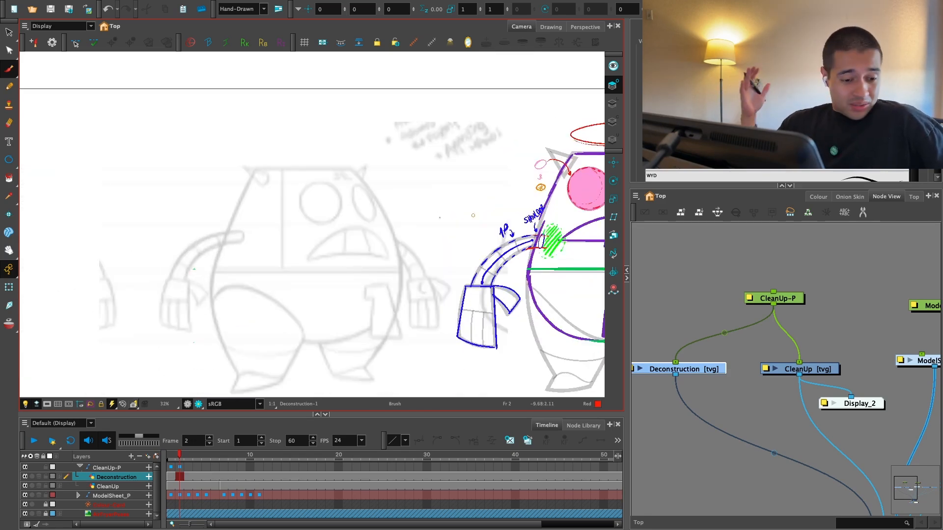
pyautogui.click(818, 197)
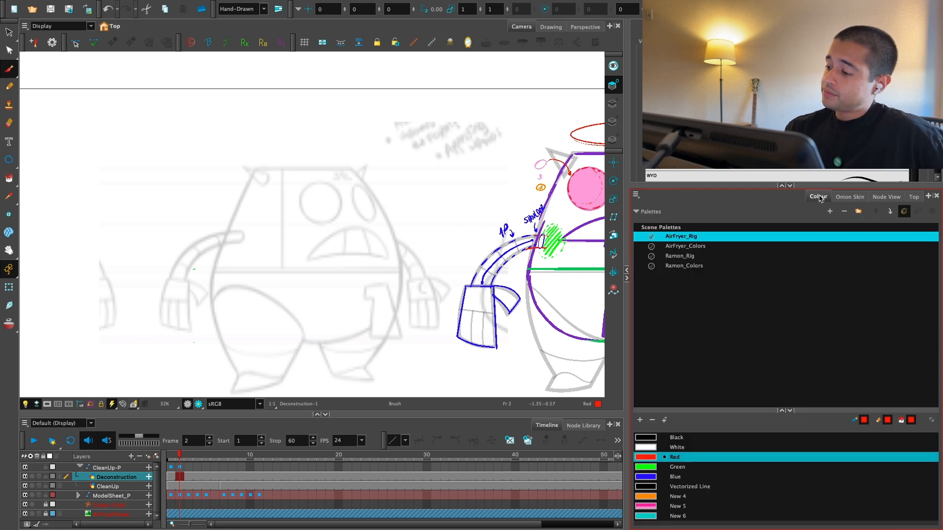
pyautogui.click(655, 437)
pyautogui.scroll(5, 347, 173)
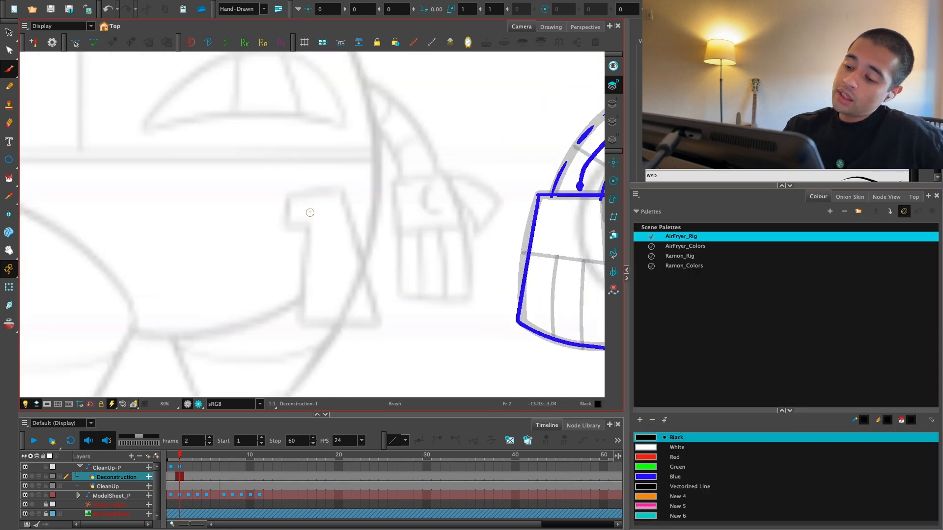
pyautogui.moveTo(311, 208)
pyautogui.mouseDown()
pyautogui.moveTo(297, 334)
pyautogui.moveTo(307, 326)
pyautogui.moveTo(381, 329)
pyautogui.moveTo(344, 190)
pyautogui.moveTo(289, 194)
pyautogui.moveTo(290, 223)
pyautogui.moveTo(419, 243)
pyautogui.moveTo(386, 269)
pyautogui.moveTo(347, 232)
pyautogui.moveTo(297, 270)
pyautogui.mouseUp()
pyautogui.hotkey('ctrl', 'z')
pyautogui.scroll(-3, 391, 197)
pyautogui.scroll(3, 295, 218)
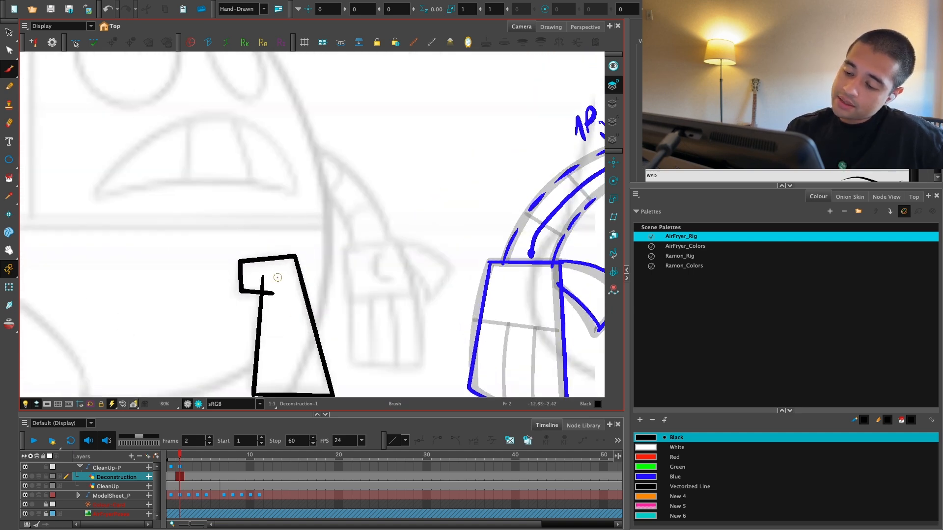
pyautogui.moveTo(278, 307); pyautogui.dragTo(295, 290)
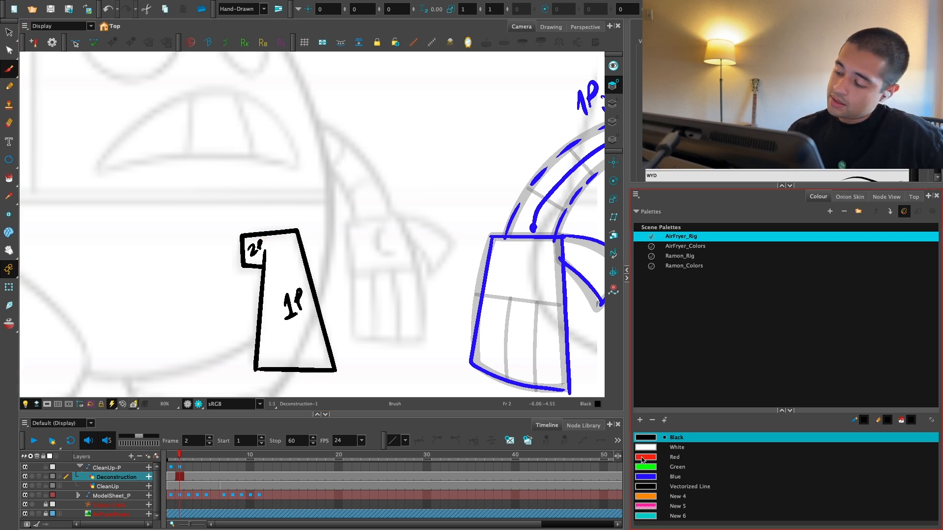
# Step: Mark the handle's inner edge with a red line and write "OL" beside it in red
pyautogui.click(658, 457)
pyautogui.moveTo(266, 250); pyautogui.dragTo(255, 369)
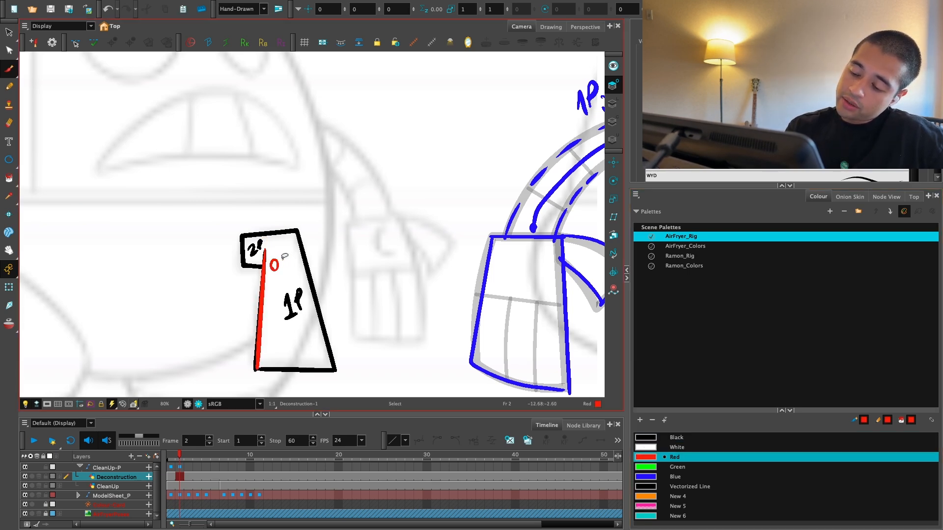
pyautogui.scroll(-5, 354, 290)
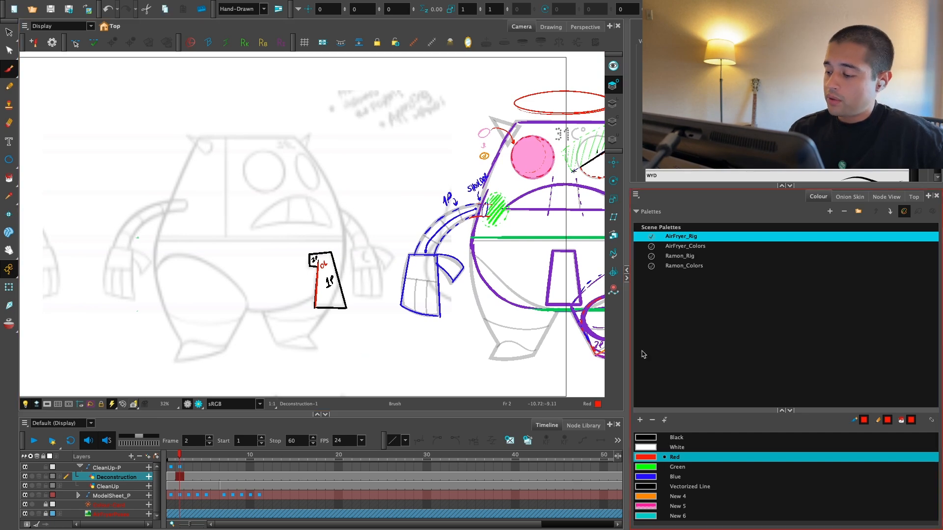
# Step: Trace the vertical face divider of the three-quarter view in black and draw a parallel red line next to it
pyautogui.click(654, 437)
pyautogui.scroll(2, 263, 185)
pyautogui.moveTo(240, 297); pyautogui.dragTo(239, 144)
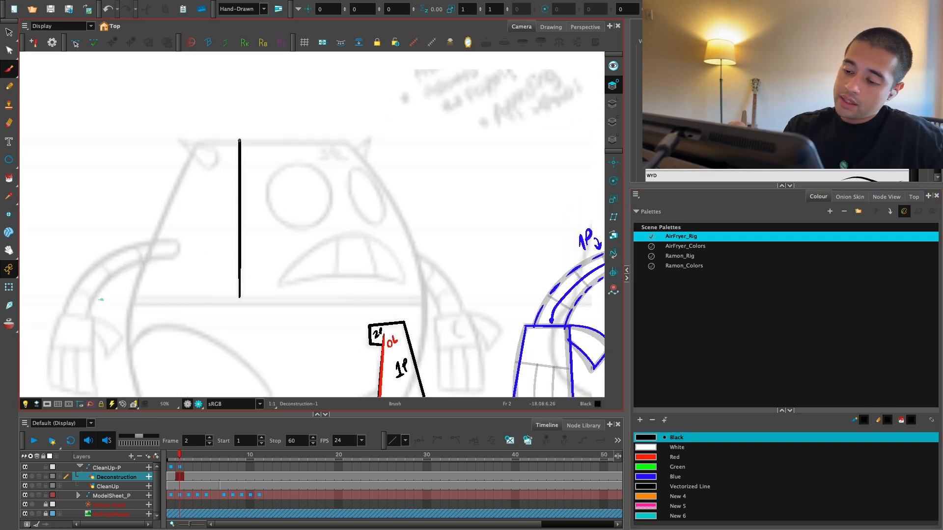
pyautogui.scroll(2, 259, 149)
pyautogui.scroll(-1, 259, 149)
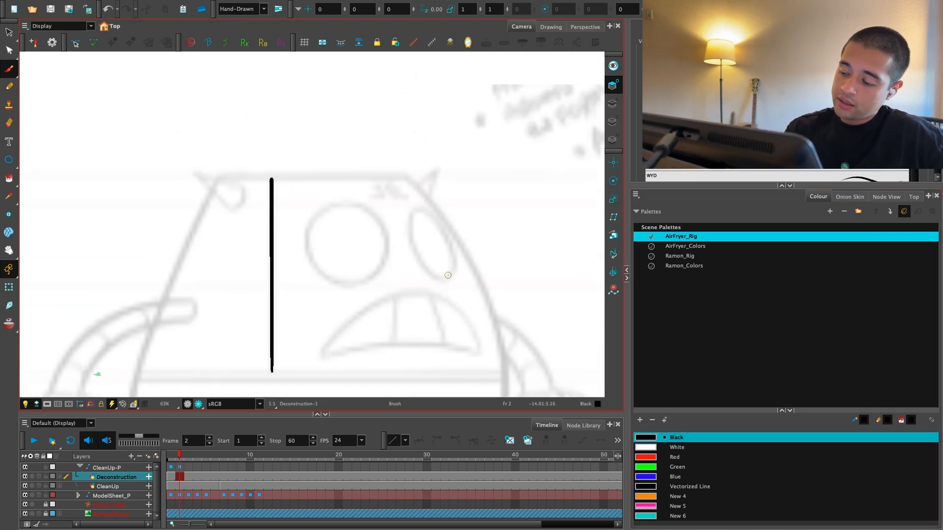
pyautogui.click(644, 457)
pyautogui.moveTo(263, 177)
pyautogui.mouseDown()
pyautogui.moveTo(267, 220)
pyautogui.moveTo(265, 180)
pyautogui.moveTo(262, 371)
pyautogui.mouseUp()
pyautogui.hotkey('ctrl', 'z')
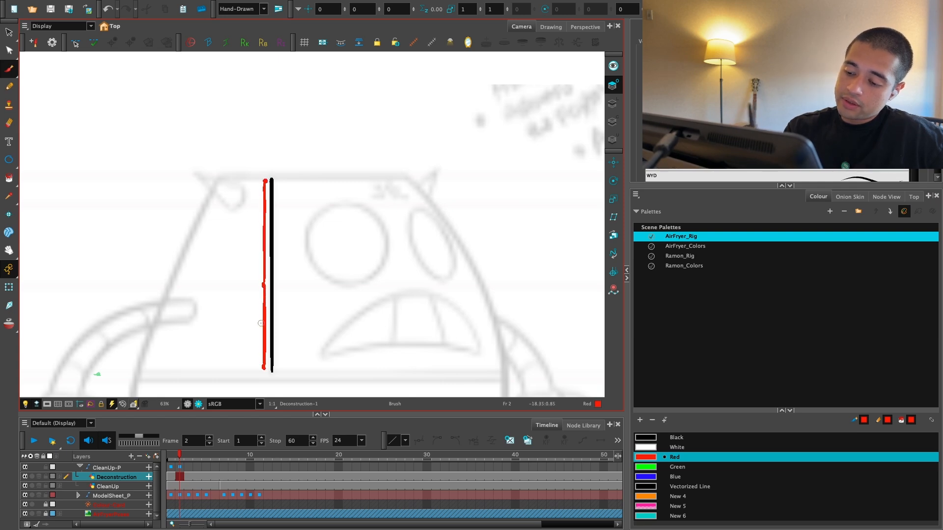
pyautogui.scroll(-3, 419, 320)
pyautogui.scroll(1, 419, 320)
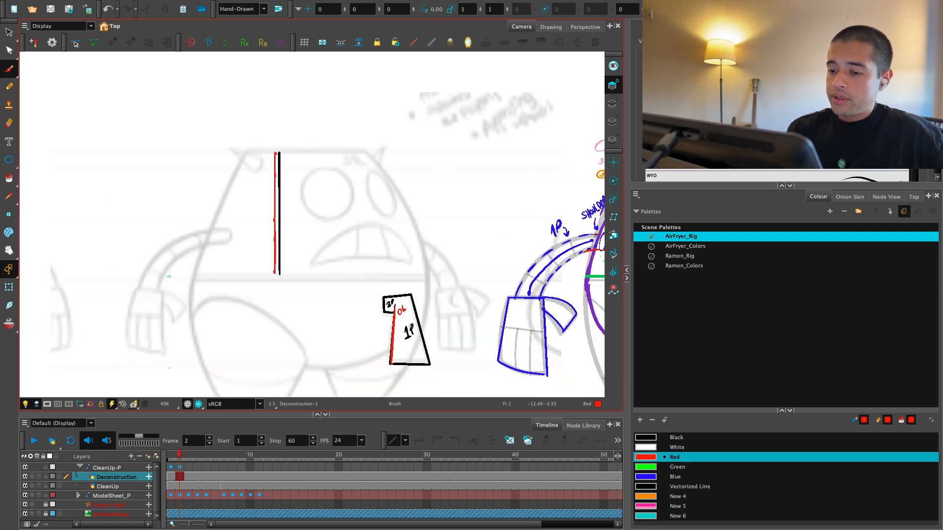
pyautogui.moveTo(416, 354); pyautogui.dragTo(408, 280)
pyautogui.press('1')
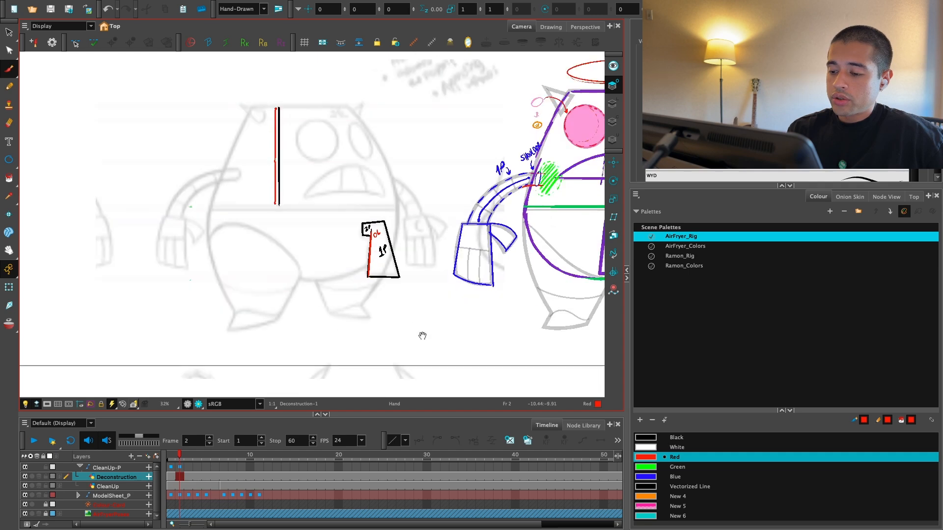
pyautogui.moveTo(421, 350); pyautogui.dragTo(351, 334)
pyautogui.press('2')
pyautogui.moveTo(413, 329); pyautogui.dragTo(512, 345)
pyautogui.press('2')
pyautogui.press('2')
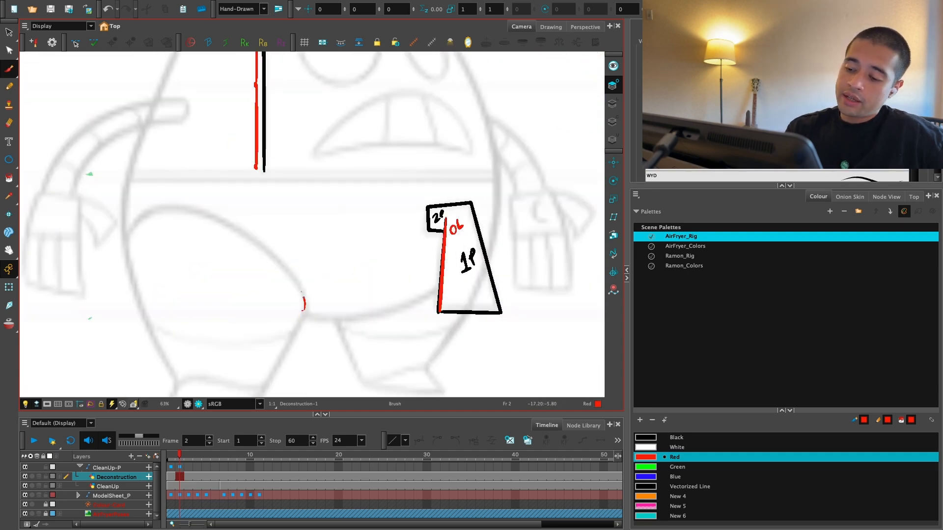
pyautogui.moveTo(303, 297)
pyautogui.mouseDown()
pyautogui.moveTo(207, 210)
pyautogui.moveTo(175, 288)
pyautogui.moveTo(303, 253)
pyautogui.moveTo(149, 217)
pyautogui.mouseUp()
pyautogui.hotkey('ctrl', 'z')
pyautogui.moveTo(108, 146)
pyautogui.mouseDown()
pyautogui.moveTo(64, 233)
pyautogui.moveTo(142, 335)
pyautogui.mouseUp()
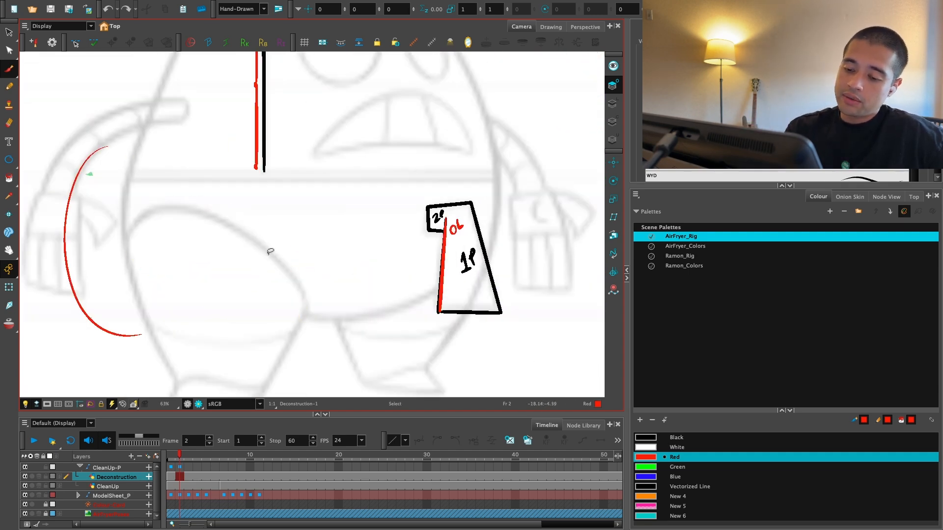
pyautogui.hotkey('ctrl', 'z')
# Step: Compare the three-quarter pose on frame 2 with the side pose on frame 3, checking the face divider's position
pyautogui.press('1')
pyautogui.press('1')
pyautogui.moveTo(347, 328); pyautogui.dragTo(346, 340)
pyautogui.press('1')
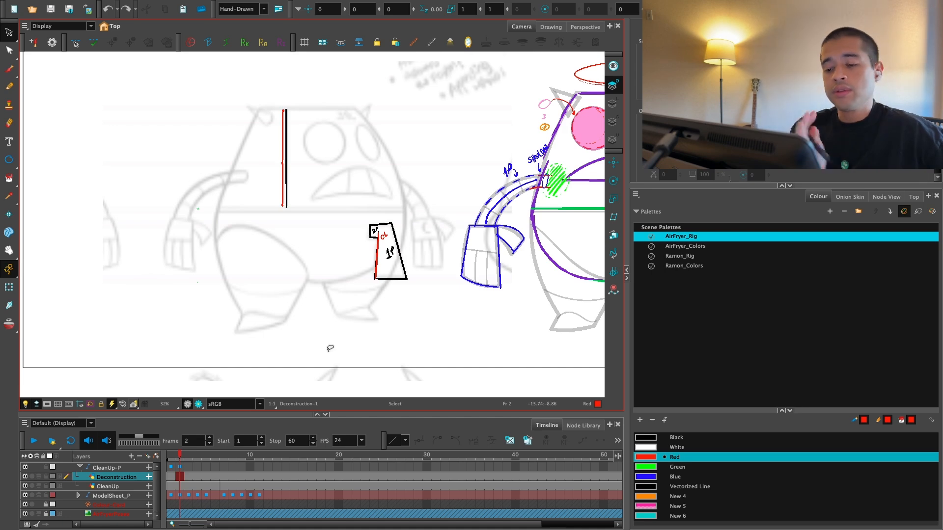
pyautogui.press('1')
pyautogui.moveTo(474, 349); pyautogui.dragTo(384, 378)
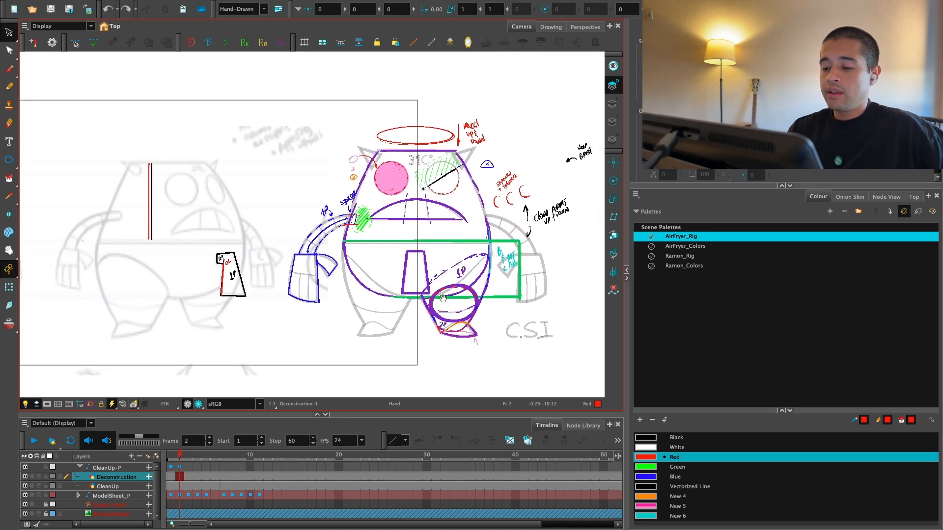
pyautogui.moveTo(393, 333); pyautogui.dragTo(421, 349)
pyautogui.click(189, 457)
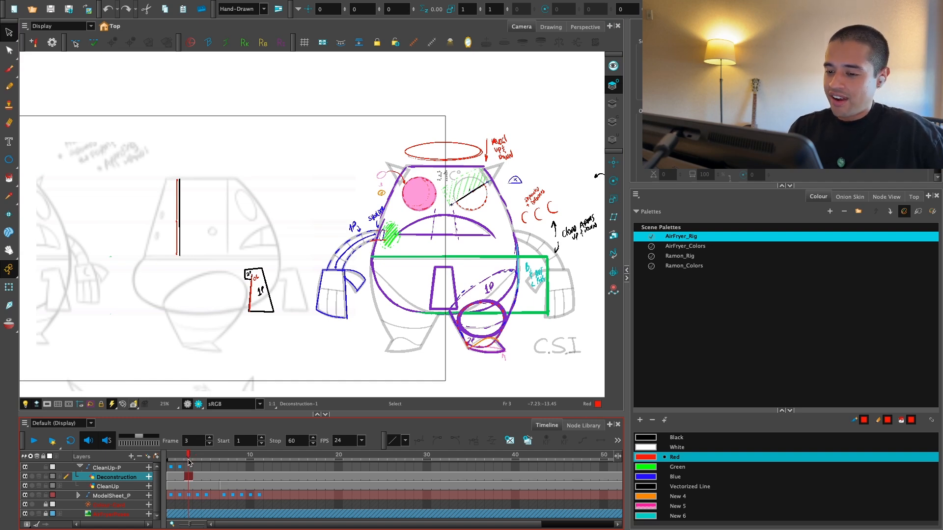
pyautogui.click(184, 465)
pyautogui.click(186, 465)
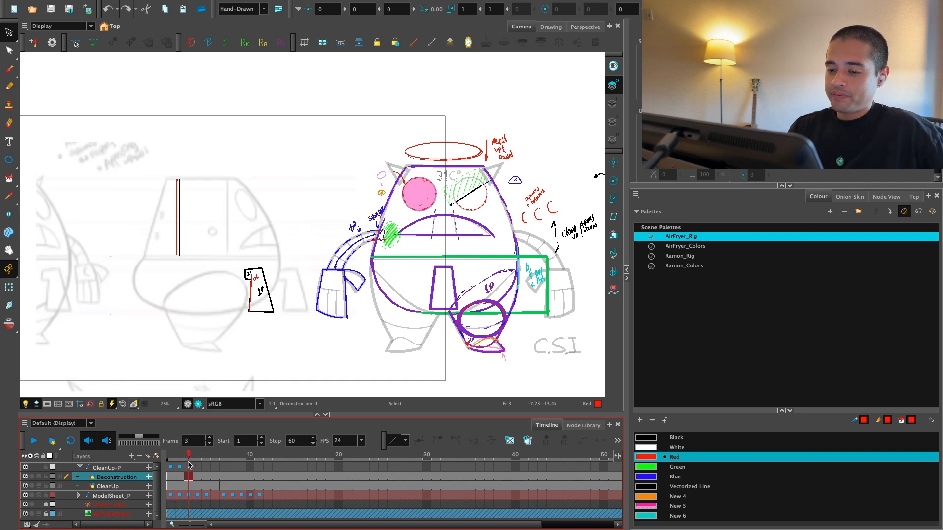
pyautogui.press(',')
pyautogui.press('.')
pyautogui.press(',')
pyautogui.press('.')
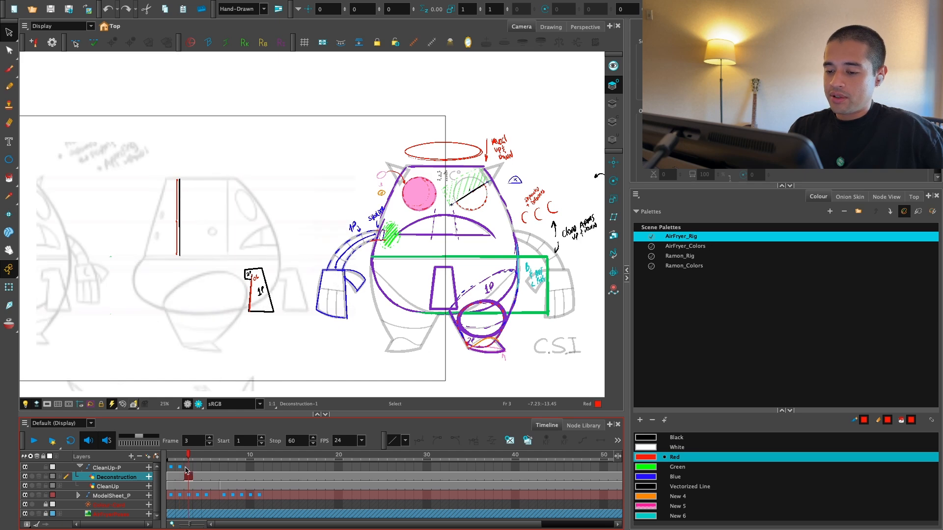
pyautogui.press(',')
pyautogui.press(',')
pyautogui.press('.')
pyautogui.press('.')
pyautogui.moveTo(233, 266); pyautogui.dragTo(376, 279)
pyautogui.press('2')
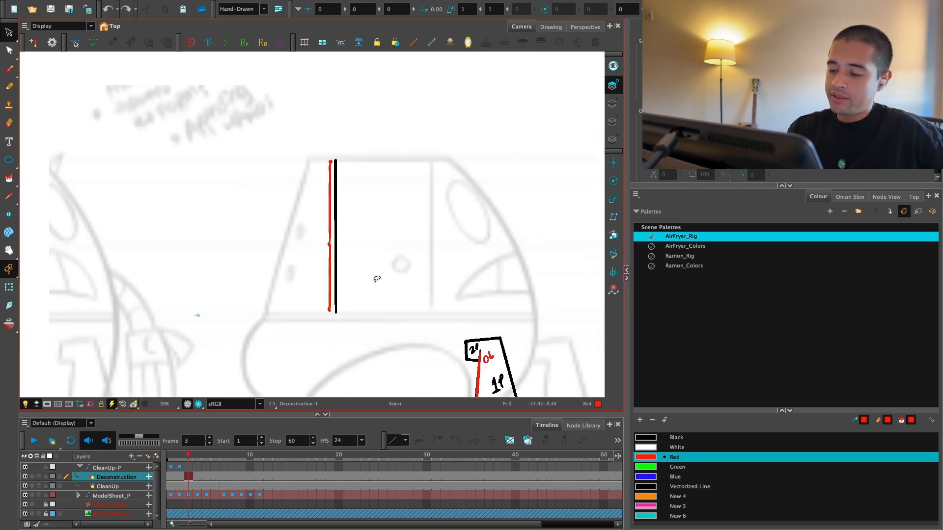
pyautogui.moveTo(401, 162)
pyautogui.mouseDown()
pyautogui.moveTo(298, 222)
pyautogui.moveTo(363, 334)
pyautogui.mouseUp()
pyautogui.press('1')
pyautogui.moveTo(410, 332); pyautogui.dragTo(368, 313)
pyautogui.click(180, 461)
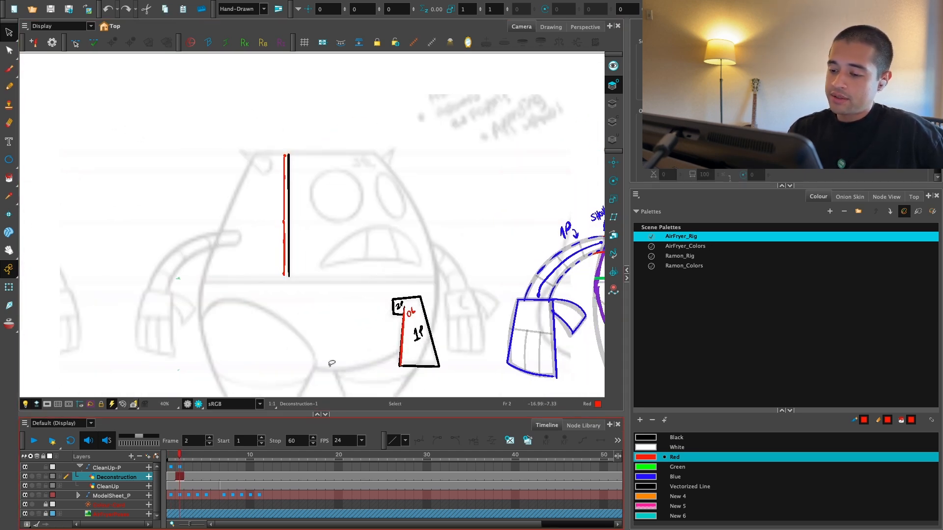
# Step: Trace the top edge of the three-quarter head in black and remove the straight stroke running down its eye side
pyautogui.hotkey('alt', 'b')
pyautogui.click(676, 437)
pyautogui.press('2')
pyautogui.moveTo(238, 136)
pyautogui.mouseDown()
pyautogui.moveTo(393, 137)
pyautogui.moveTo(437, 192)
pyautogui.mouseUp()
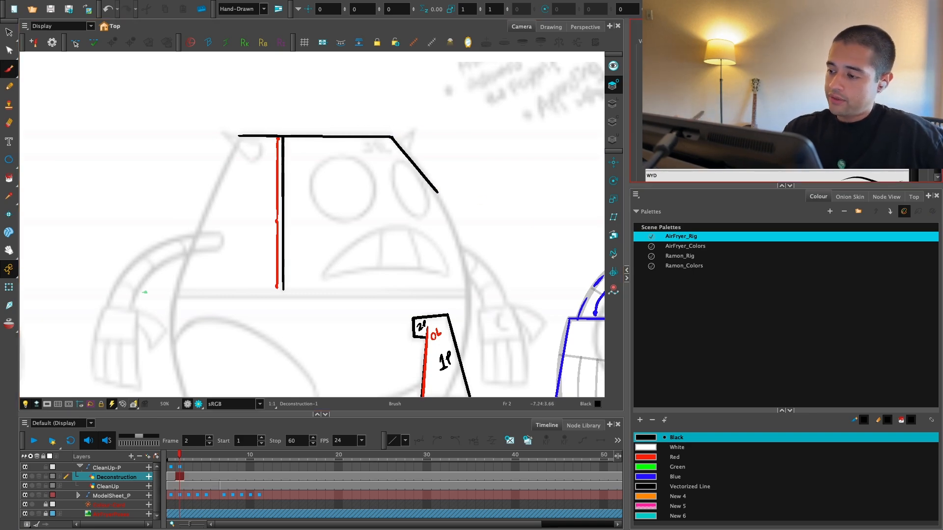
pyautogui.moveTo(404, 146)
pyautogui.mouseDown()
pyautogui.moveTo(446, 210)
pyautogui.moveTo(398, 144)
pyautogui.mouseUp()
pyautogui.press('1')
pyautogui.moveTo(401, 253); pyautogui.dragTo(382, 206)
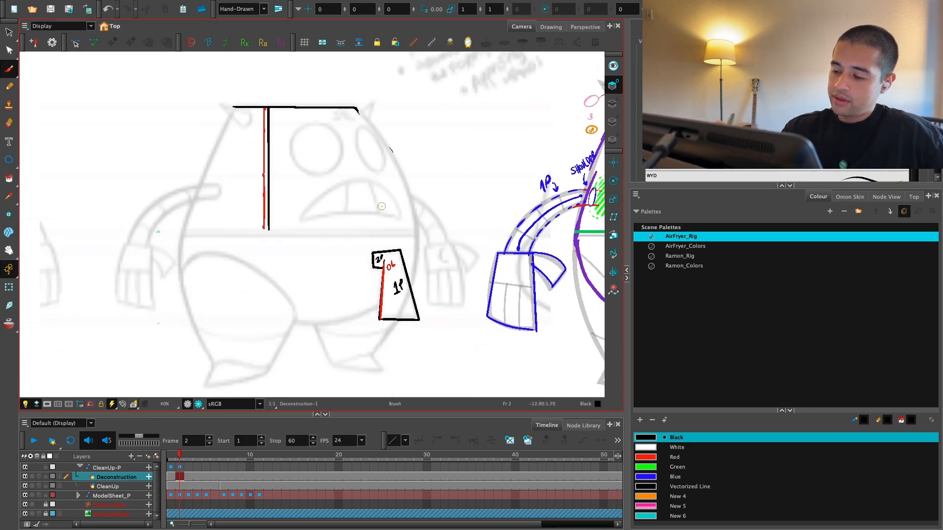
# Step: Erase the leftover stroke and draw the curved body side next to the eyes in black, interrupted by the handle
pyautogui.hotkey('ctrl', 'f')
pyautogui.moveTo(396, 435); pyautogui.dragTo(589, 246)
pyautogui.press('2')
pyautogui.moveTo(520, 223)
pyautogui.mouseDown()
pyautogui.moveTo(535, 316)
pyautogui.moveTo(543, 312)
pyautogui.mouseUp()
pyautogui.press('2')
pyautogui.press('2')
pyautogui.press('e')
pyautogui.moveTo(298, 412); pyautogui.dragTo(302, 380)
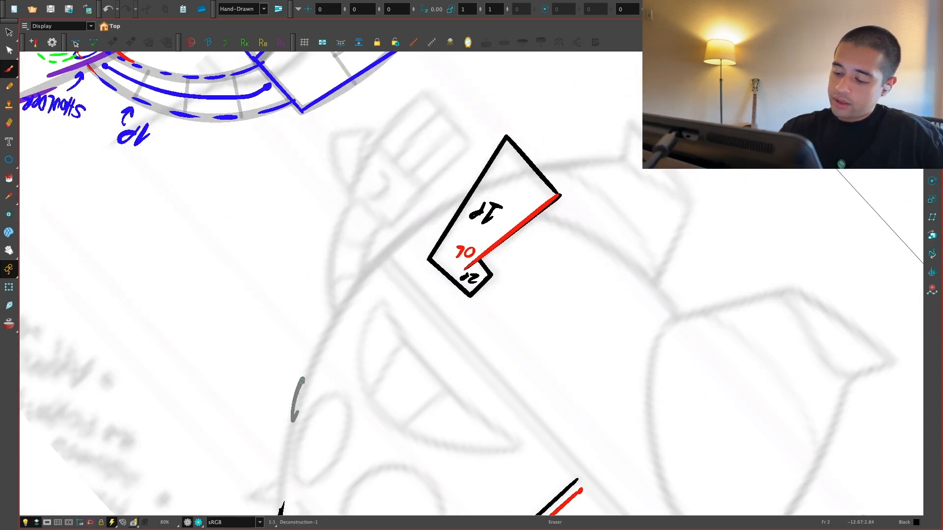
pyautogui.press('1')
pyautogui.hotkey('alt', 'b')
pyautogui.moveTo(320, 466)
pyautogui.mouseDown()
pyautogui.moveTo(334, 378)
pyautogui.moveTo(464, 219)
pyautogui.mouseUp()
pyautogui.moveTo(526, 195); pyautogui.dragTo(594, 187)
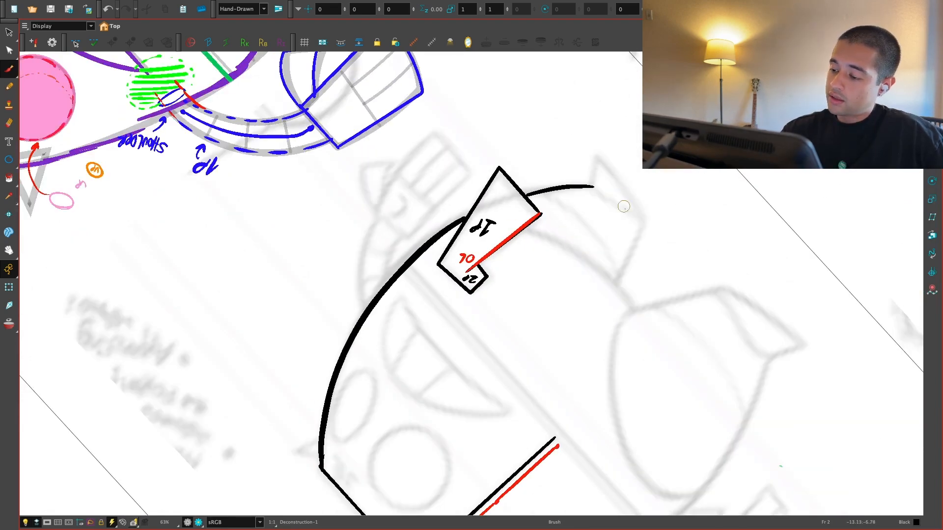
# Step: Draw the opposite curved side of the three-quarter body in black, from the top edge down to the foot
pyautogui.hotkey('shift', 'x')
pyautogui.press('1')
pyautogui.press('2')
pyautogui.moveTo(371, 99); pyautogui.dragTo(330, 514)
pyautogui.press('1')
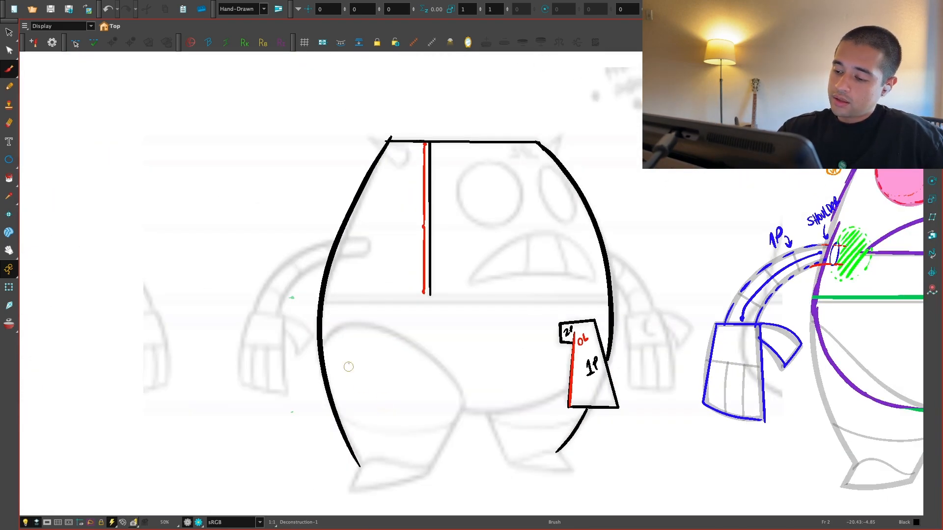
# Step: Draw the horizontal waist line and outline the crotch, legs and feet of the three-quarter body in black
pyautogui.moveTo(632, 347); pyautogui.dragTo(599, 357)
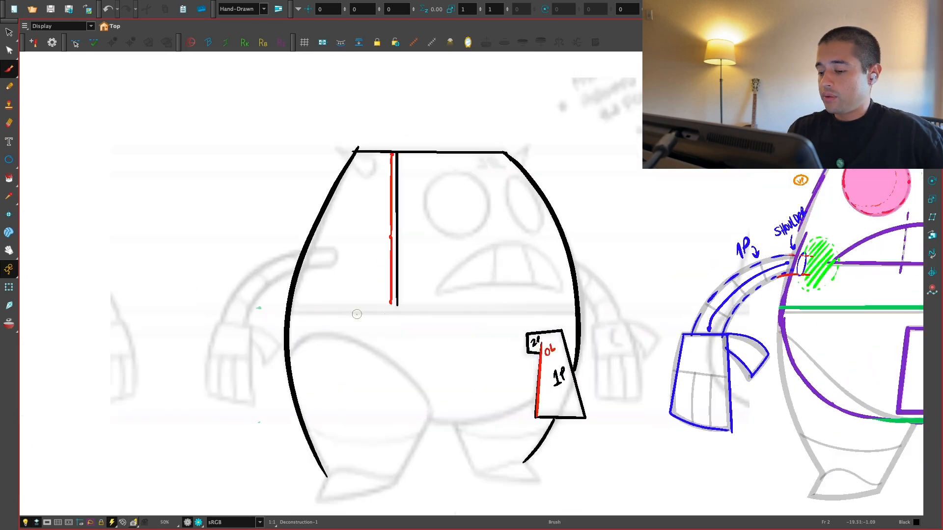
pyautogui.moveTo(291, 308); pyautogui.dragTo(577, 312)
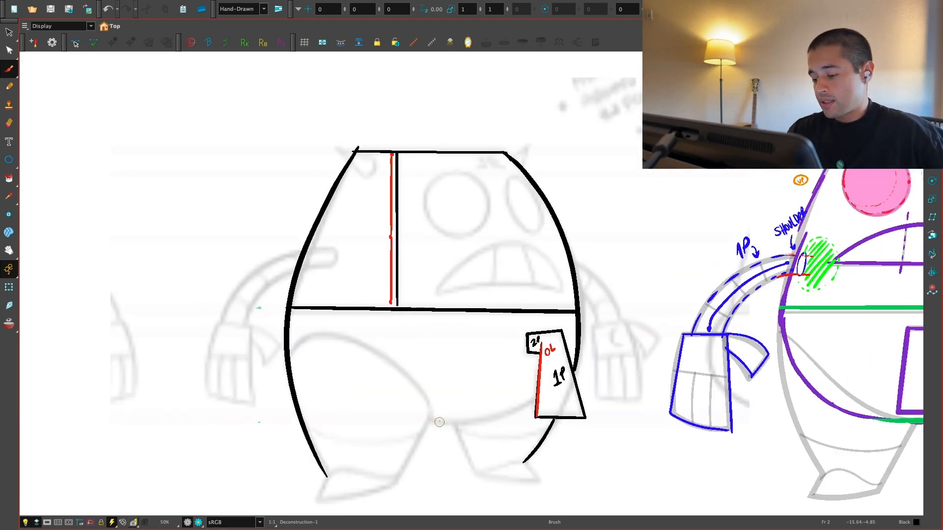
pyautogui.moveTo(462, 427)
pyautogui.mouseDown()
pyautogui.moveTo(480, 477)
pyautogui.moveTo(540, 476)
pyautogui.mouseUp()
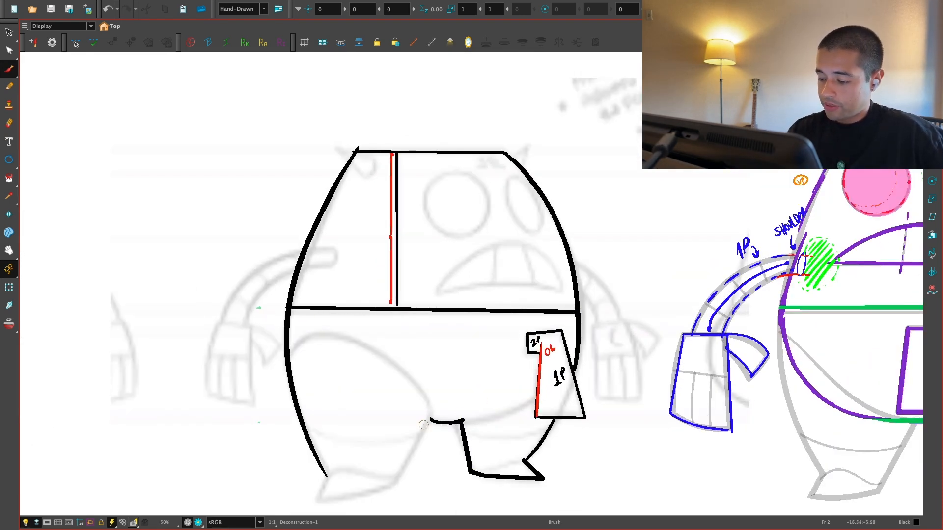
pyautogui.moveTo(423, 424)
pyautogui.mouseDown()
pyautogui.moveTo(393, 482)
pyautogui.moveTo(321, 501)
pyautogui.moveTo(326, 473)
pyautogui.mouseUp()
# Step: Handwrite the label "3/4" in black above the three-quarter body outline
pyautogui.scroll(-3, 456, 427)
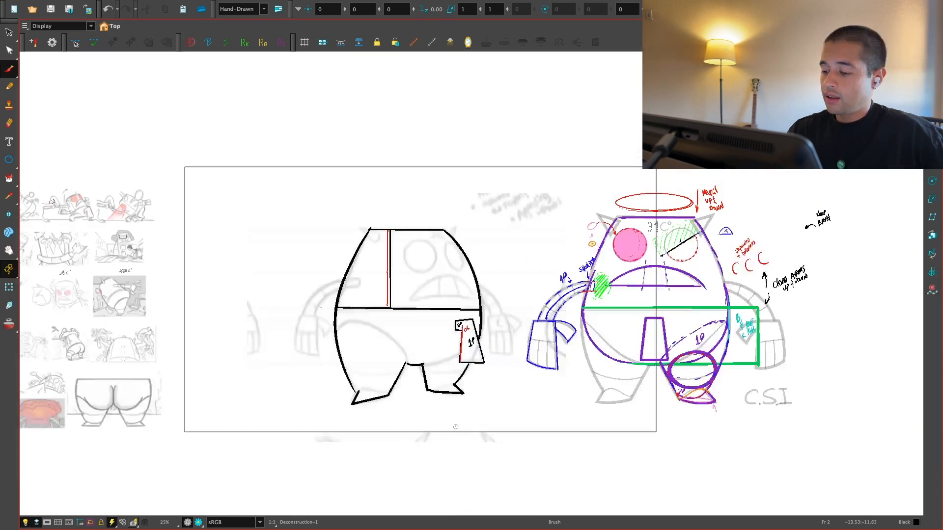
pyautogui.hotkey('alt', 's')
pyautogui.moveTo(456, 426)
pyautogui.mouseDown()
pyautogui.moveTo(495, 333)
pyautogui.moveTo(453, 398)
pyautogui.mouseUp()
pyautogui.scroll(2, 483, 301)
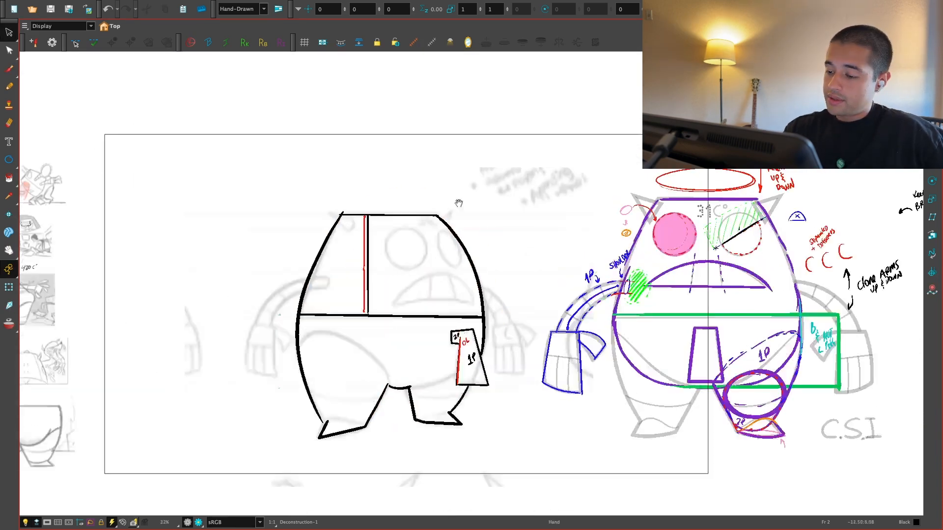
pyautogui.hotkey('alt', 'b')
pyautogui.moveTo(366, 174)
pyautogui.mouseDown()
pyautogui.moveTo(366, 187)
pyautogui.moveTo(394, 187)
pyautogui.mouseUp()
pyautogui.press('1')
pyautogui.press('1')
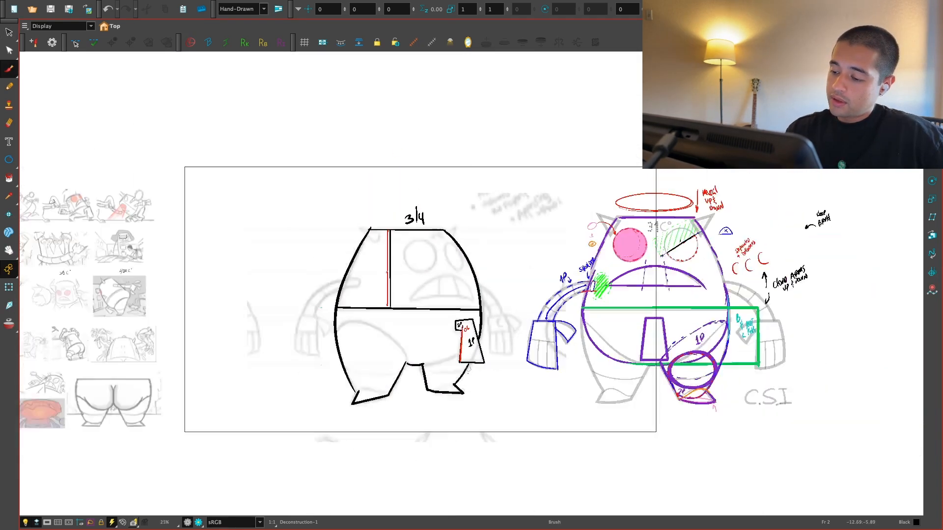
# Step: Select the whole three-quarter breakdown and move it up beyond the front-view character's annotations
pyautogui.hotkey('alt', 's')
pyautogui.moveTo(437, 435)
pyautogui.mouseDown()
pyautogui.moveTo(274, 368)
pyautogui.moveTo(392, 433)
pyautogui.mouseUp()
pyautogui.moveTo(465, 309)
pyautogui.mouseDown()
pyautogui.moveTo(343, 368)
pyautogui.moveTo(309, 369)
pyautogui.moveTo(695, 197)
pyautogui.moveTo(675, 185)
pyautogui.mouseUp()
pyautogui.scroll(1, 395, 332)
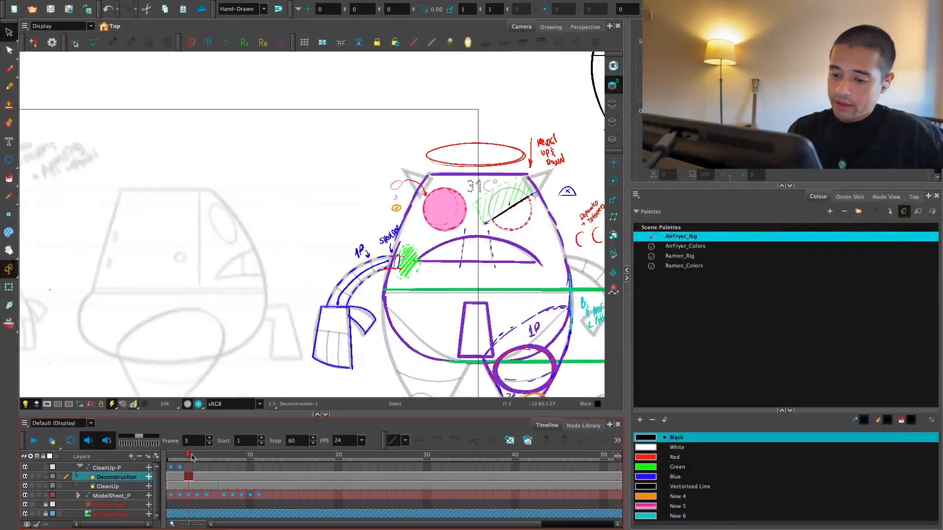
# Step: Outline the front-view body in black with straight sides and a flat top edge, and trace the lower curve down to the centre line
pyautogui.moveTo(329, 329)
pyautogui.mouseDown()
pyautogui.moveTo(453, 315)
pyautogui.moveTo(378, 347)
pyautogui.mouseUp()
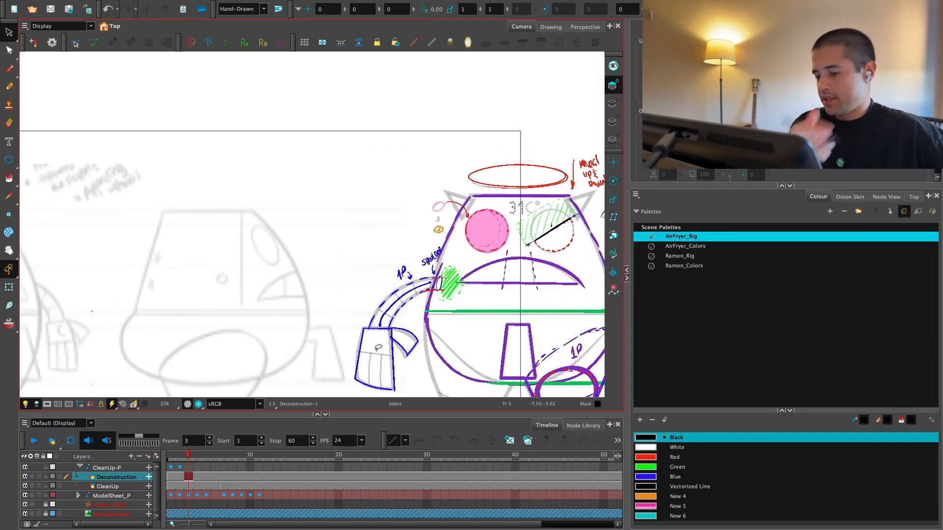
pyautogui.moveTo(311, 350); pyautogui.dragTo(258, 349)
pyautogui.moveTo(320, 353); pyautogui.dragTo(301, 349)
pyautogui.press('2')
pyautogui.hotkey('alt', 'b')
pyautogui.moveTo(361, 277)
pyautogui.mouseDown()
pyautogui.moveTo(332, 262)
pyautogui.moveTo(336, 333)
pyautogui.moveTo(338, 168)
pyautogui.moveTo(563, 168)
pyautogui.moveTo(567, 363)
pyautogui.moveTo(571, 338)
pyautogui.moveTo(540, 281)
pyautogui.mouseUp()
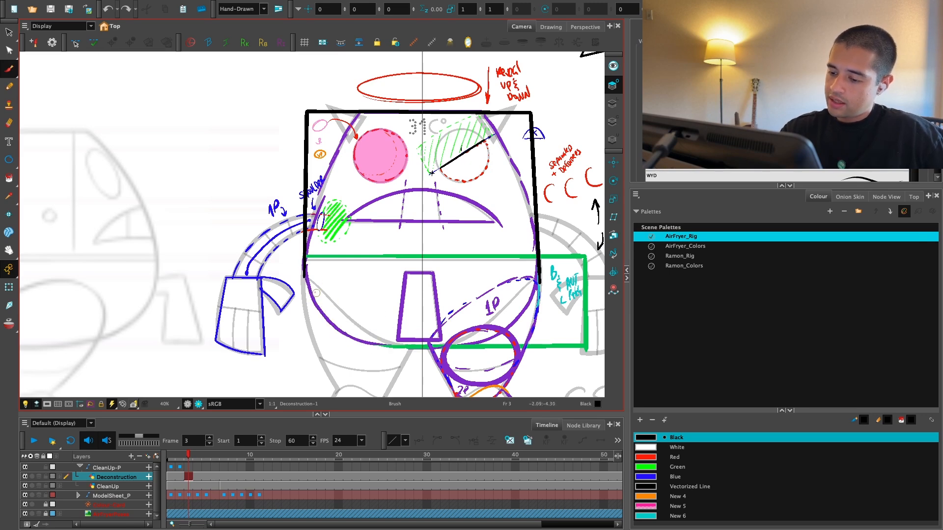
pyautogui.moveTo(304, 278)
pyautogui.mouseDown()
pyautogui.moveTo(408, 351)
pyautogui.moveTo(422, 351)
pyautogui.mouseUp()
# Step: Draw a red deformer curve with points along the opposite lower side of the front-view body, from the waist line to the bottom centre
pyautogui.click(675, 457)
pyautogui.moveTo(569, 363); pyautogui.dragTo(495, 385)
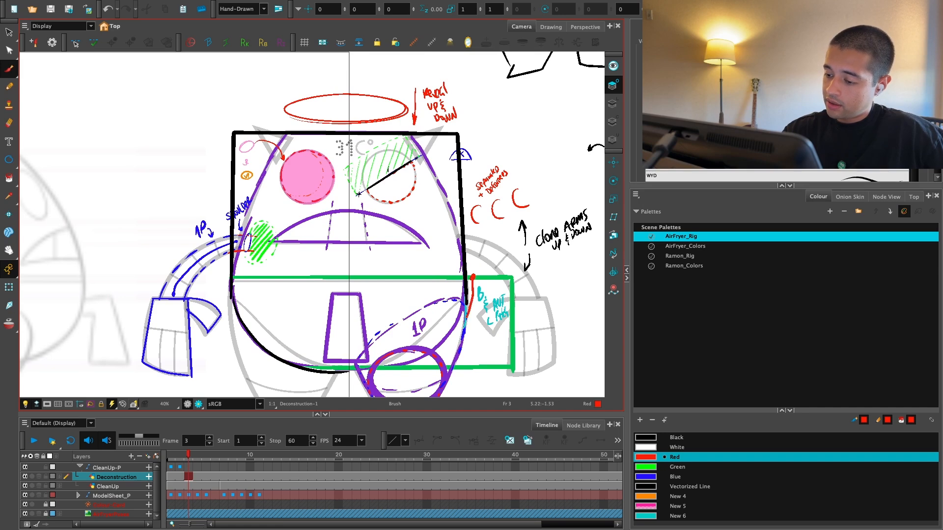
pyautogui.hotkey('ctrl', 'z')
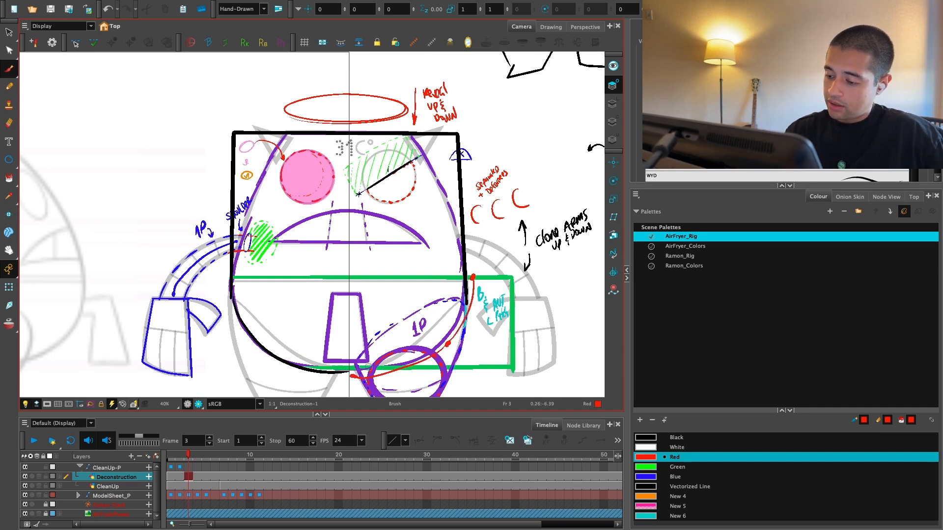
pyautogui.moveTo(503, 231); pyautogui.dragTo(488, 275)
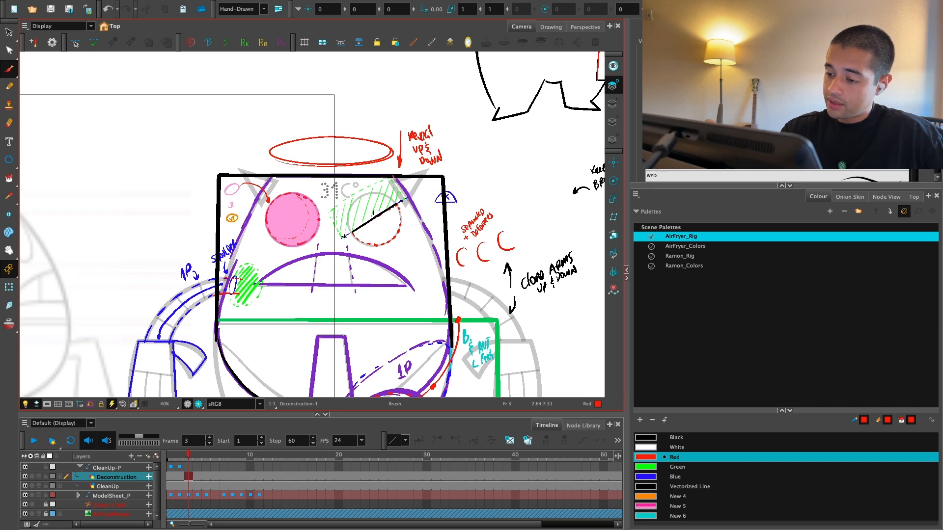
pyautogui.moveTo(395, 176)
pyautogui.mouseDown()
pyautogui.moveTo(446, 314)
pyautogui.moveTo(434, 260)
pyautogui.moveTo(447, 316)
pyautogui.mouseUp()
pyautogui.hotkey('ctrl', 'z')
pyautogui.hotkey('ctrl', 'z')
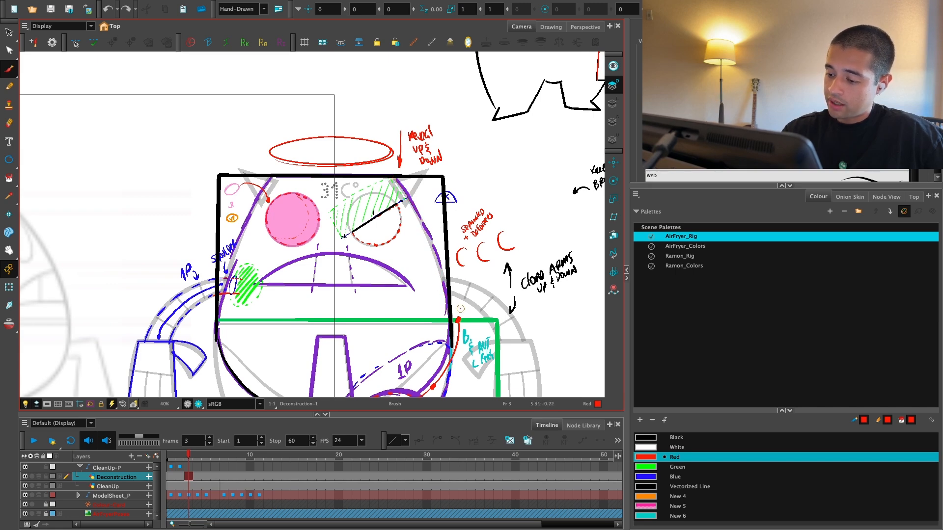
# Step: Draw an orange deformer line with points down the upper side of the front-view body, ending at the start of the red curve
pyautogui.click(678, 496)
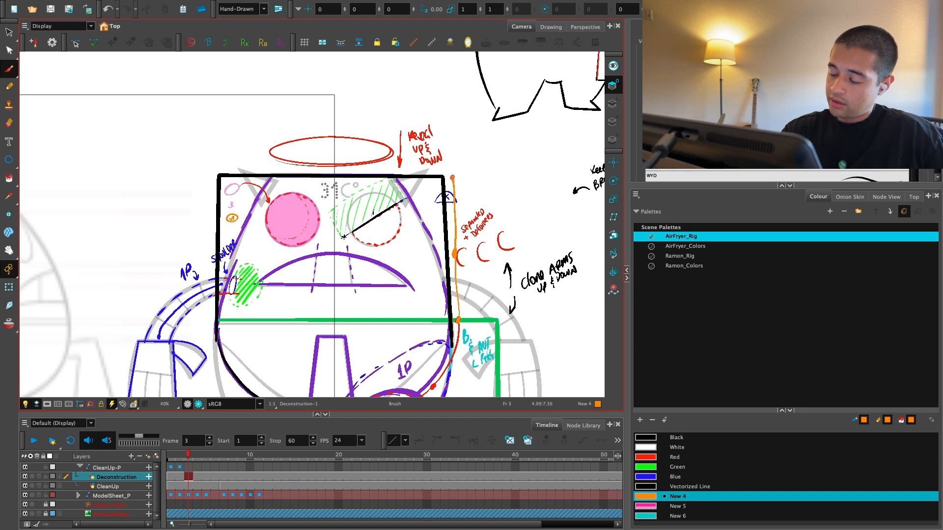
pyautogui.press('1')
pyautogui.press('1')
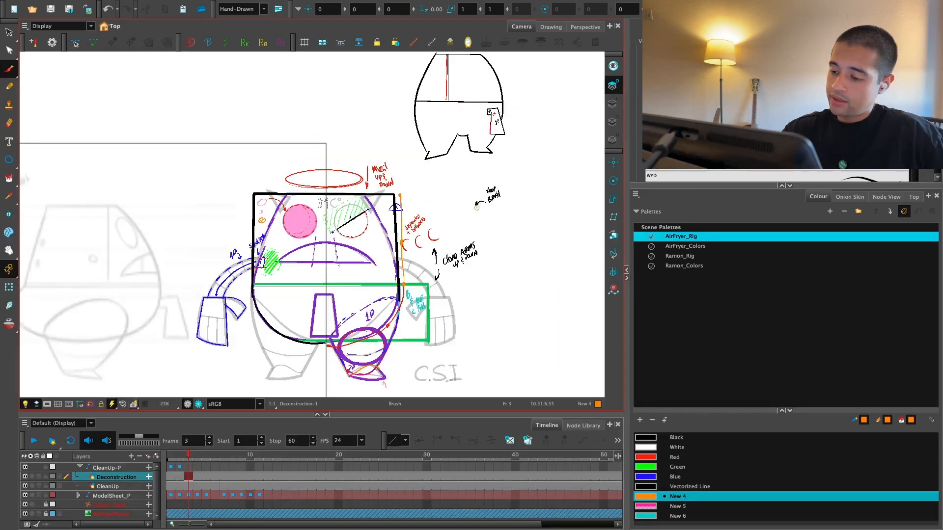
pyautogui.moveTo(444, 217); pyautogui.dragTo(523, 238)
# Step: Trace the straight upper back edge of the side-view body in black
pyautogui.press('2')
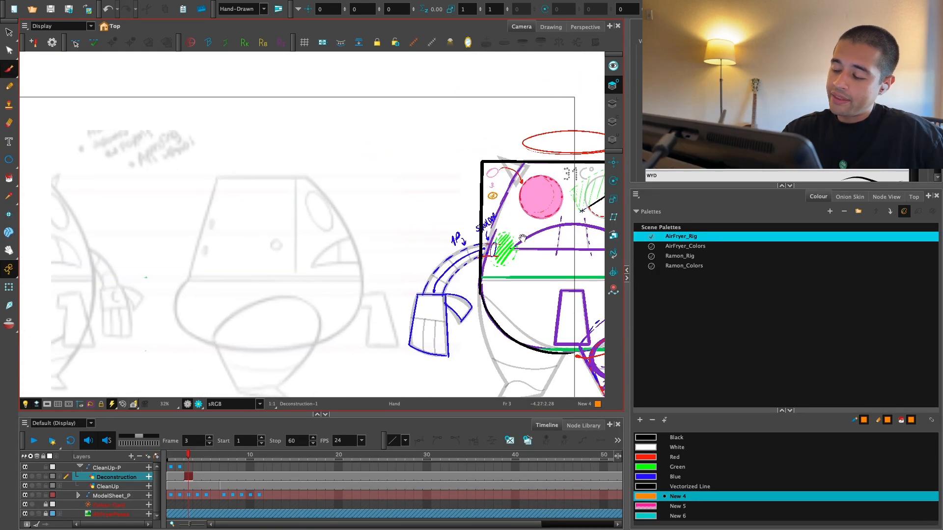
pyautogui.click(665, 446)
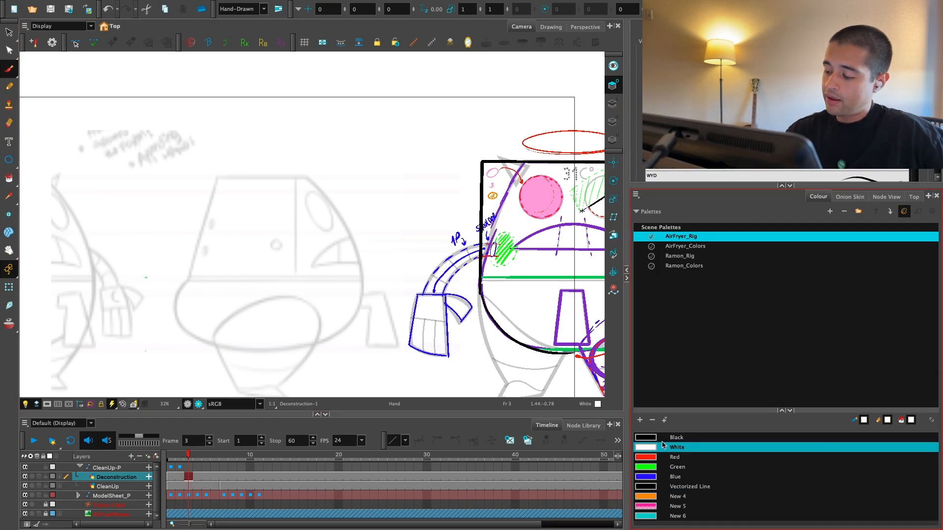
pyautogui.click(666, 438)
pyautogui.moveTo(473, 349); pyautogui.dragTo(450, 375)
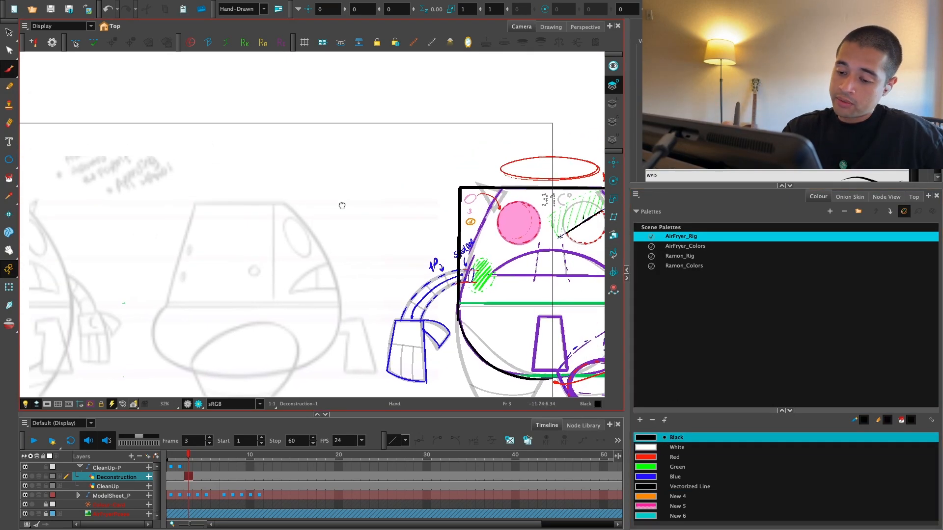
pyautogui.moveTo(342, 205); pyautogui.dragTo(402, 207)
pyautogui.press('2')
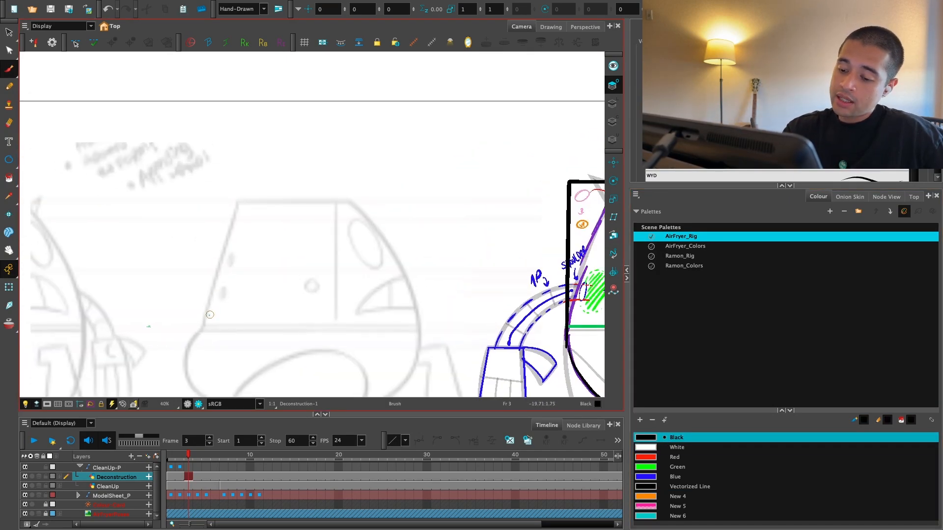
pyautogui.moveTo(202, 329)
pyautogui.mouseDown()
pyautogui.moveTo(248, 192)
pyautogui.moveTo(242, 200)
pyautogui.mouseUp()
pyautogui.hotkey('ctrl', 'z')
pyautogui.press('1')
pyautogui.press('1')
pyautogui.press('1')
pyautogui.moveTo(416, 351); pyautogui.dragTo(390, 345)
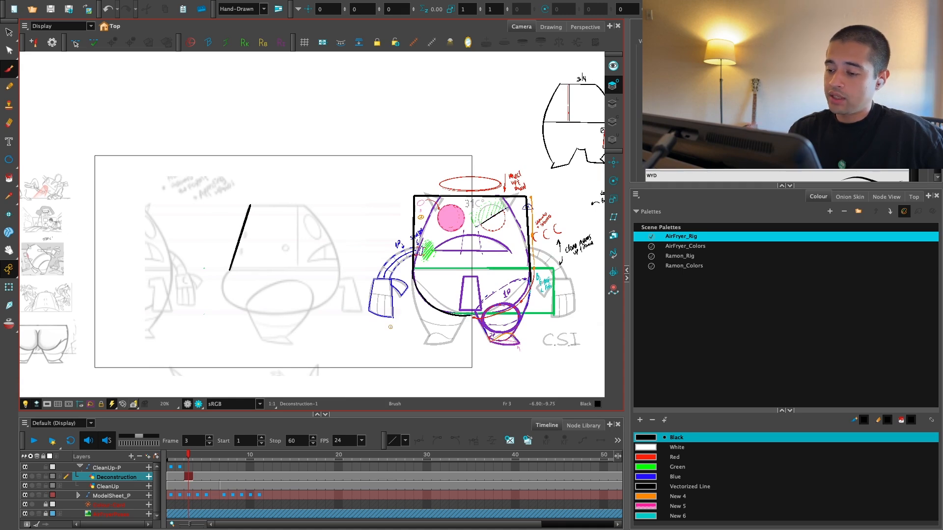
pyautogui.press('2')
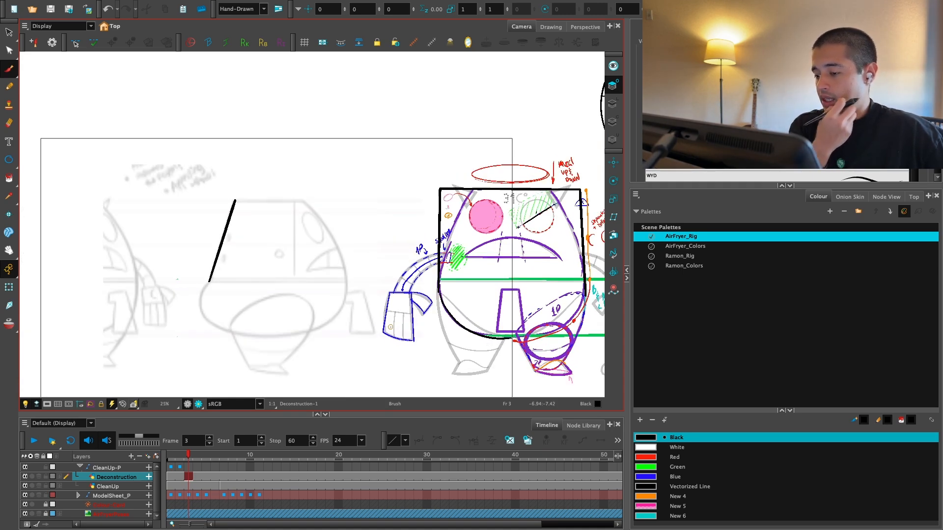
pyautogui.press('2')
pyautogui.moveTo(506, 350)
pyautogui.mouseDown()
pyautogui.moveTo(484, 336)
pyautogui.moveTo(406, 326)
pyautogui.mouseUp()
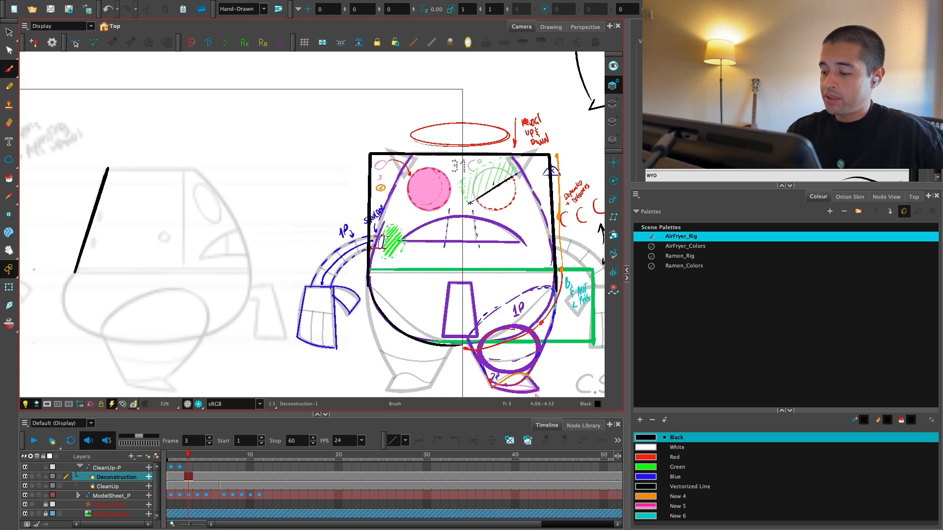
# Step: Trace the curved lower back of the side-view body in black, from the waist to the top of the leg
pyautogui.moveTo(193, 312); pyautogui.dragTo(404, 302)
pyautogui.press('2')
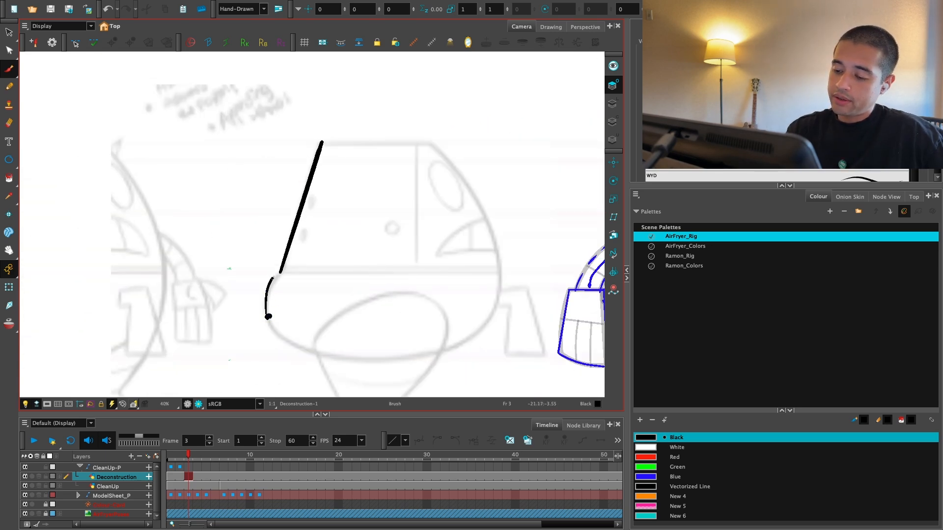
pyautogui.hotkey('ctrl', 'z')
pyautogui.moveTo(273, 279)
pyautogui.mouseDown()
pyautogui.moveTo(284, 267)
pyautogui.moveTo(268, 322)
pyautogui.moveTo(318, 356)
pyautogui.mouseUp()
pyautogui.hotkey('ctrl', 'z')
pyautogui.moveTo(308, 248); pyautogui.dragTo(286, 190)
pyautogui.press('2')
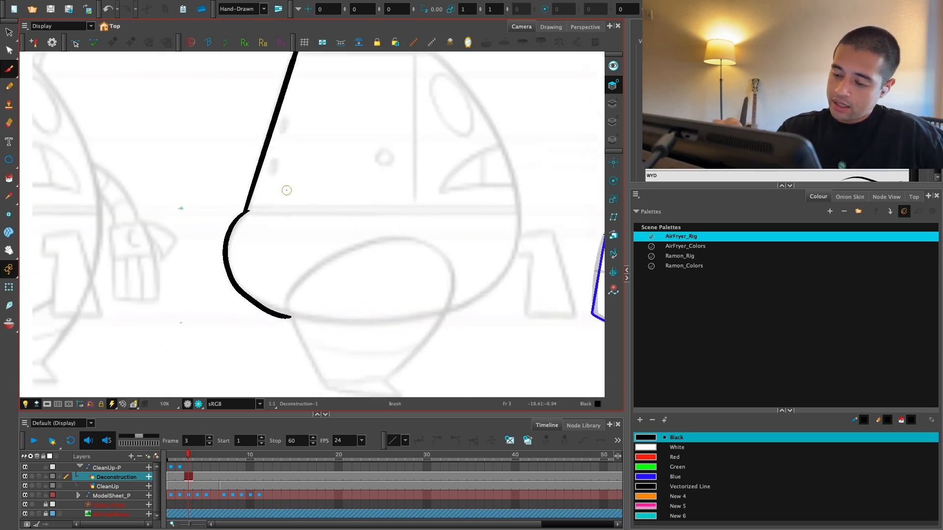
pyautogui.press('2')
pyautogui.hotkey('ctrl', 'z')
pyautogui.moveTo(230, 209)
pyautogui.mouseDown()
pyautogui.moveTo(204, 279)
pyautogui.moveTo(290, 335)
pyautogui.mouseUp()
# Step: Draw an orange deformer line with points beside the side-view body's straight back edge and around the curve below it
pyautogui.press('1')
pyautogui.press('1')
pyautogui.press('1')
pyautogui.moveTo(554, 312); pyautogui.dragTo(540, 327)
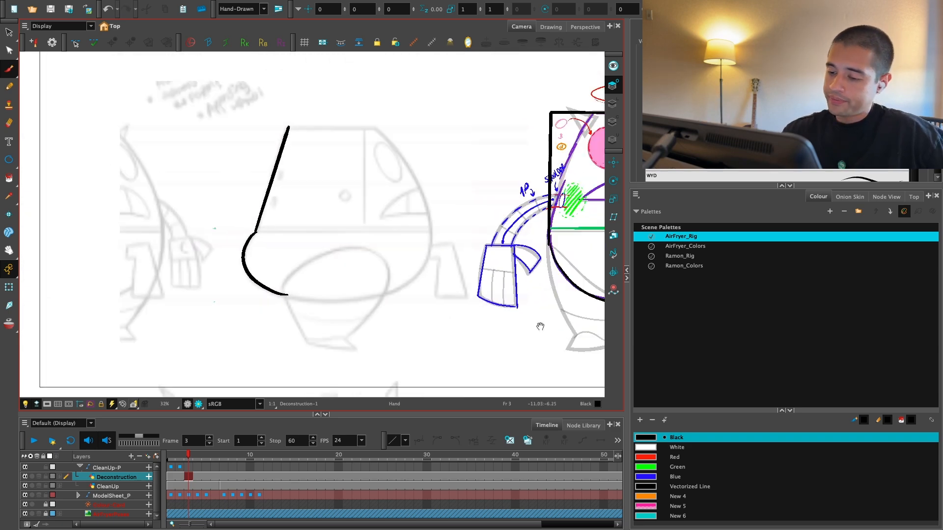
pyautogui.click(656, 497)
pyautogui.moveTo(460, 324); pyautogui.dragTo(351, 374)
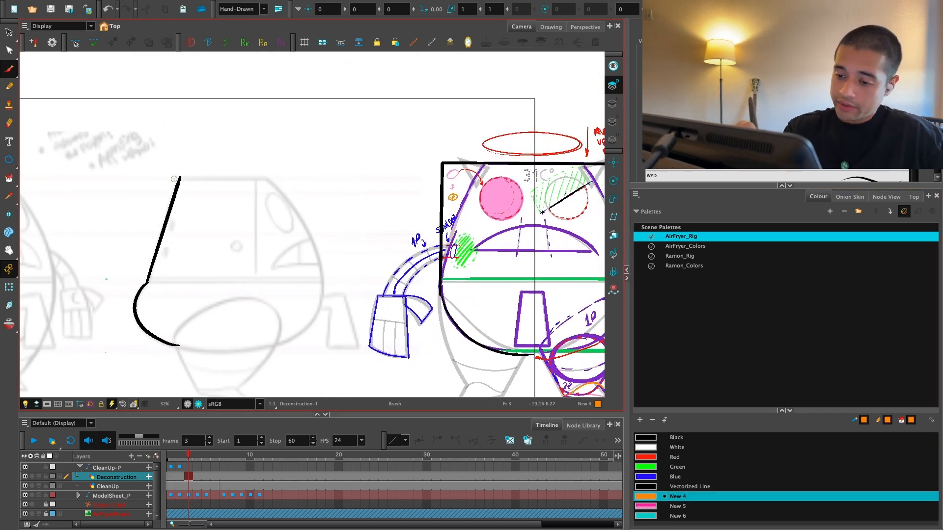
pyautogui.moveTo(176, 178); pyautogui.dragTo(156, 224)
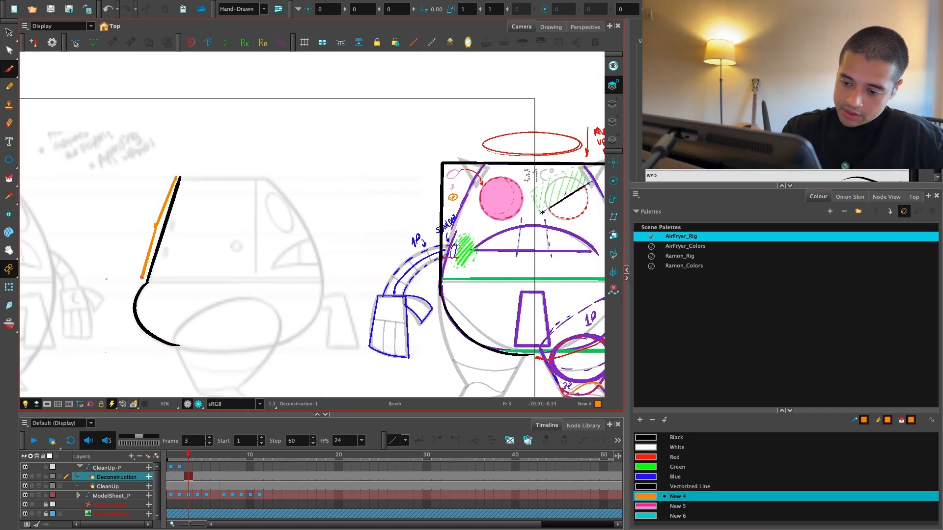
pyautogui.press('1')
pyautogui.press('2')
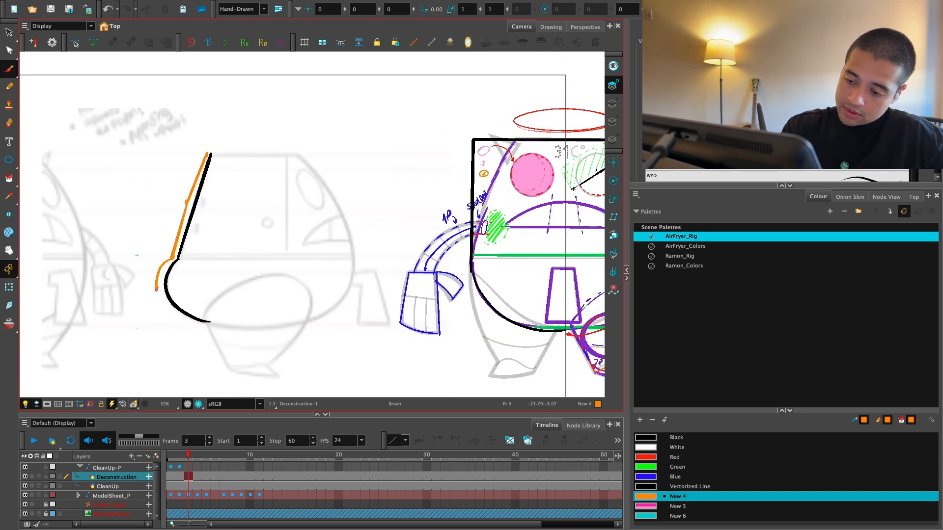
pyautogui.press('1')
pyautogui.press('1')
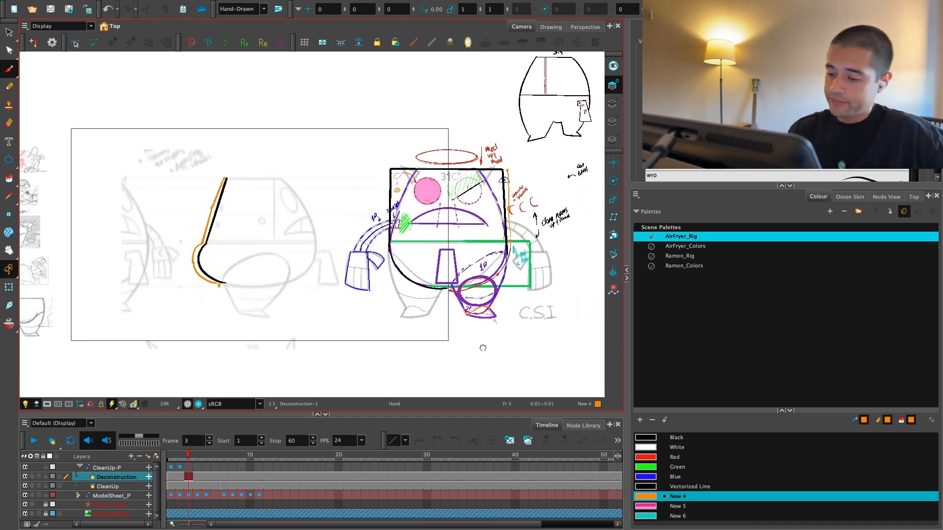
# Step: Redraw the lower section of the orange deformer line so it follows the side-view body's bottom curve
pyautogui.press('2')
pyautogui.press('2')
pyautogui.hotkey('ctrl', 'z')
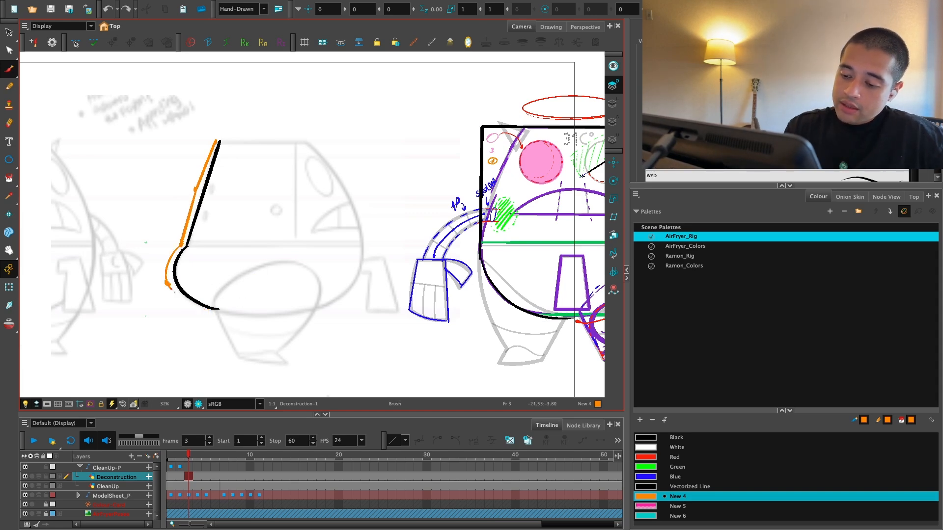
pyautogui.moveTo(168, 285)
pyautogui.mouseDown()
pyautogui.moveTo(239, 320)
pyautogui.moveTo(278, 314)
pyautogui.mouseUp()
# Step: Extend the black side-view body outline along the underside, across the top of the leg
pyautogui.click(676, 438)
pyautogui.hotkey('ctrl', 'z')
pyautogui.moveTo(209, 308)
pyautogui.mouseDown()
pyautogui.moveTo(280, 309)
pyautogui.moveTo(269, 310)
pyautogui.mouseUp()
pyautogui.hotkey('ctrl', 'z')
# Step: Draw a red horizontal line across the front-view body at the waist, on top of the green line
pyautogui.press('1')
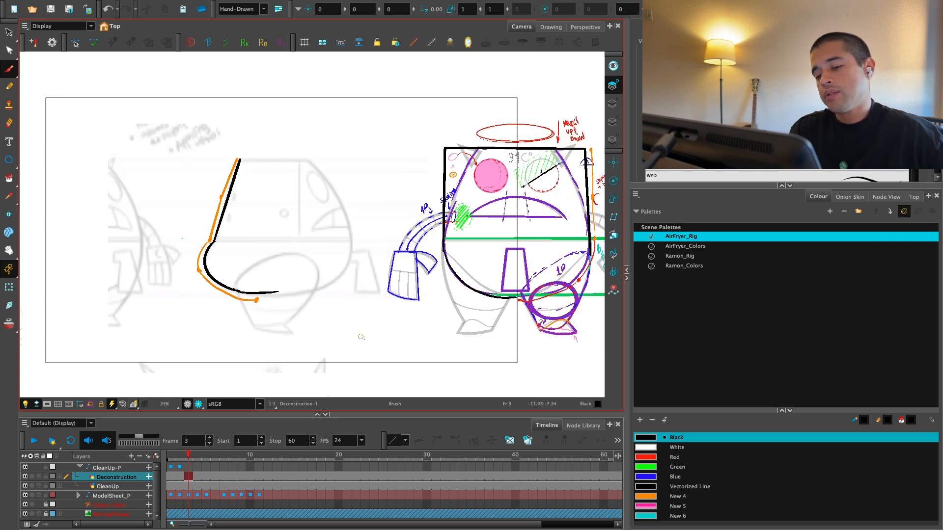
pyautogui.moveTo(371, 394); pyautogui.dragTo(352, 433)
pyautogui.press('1')
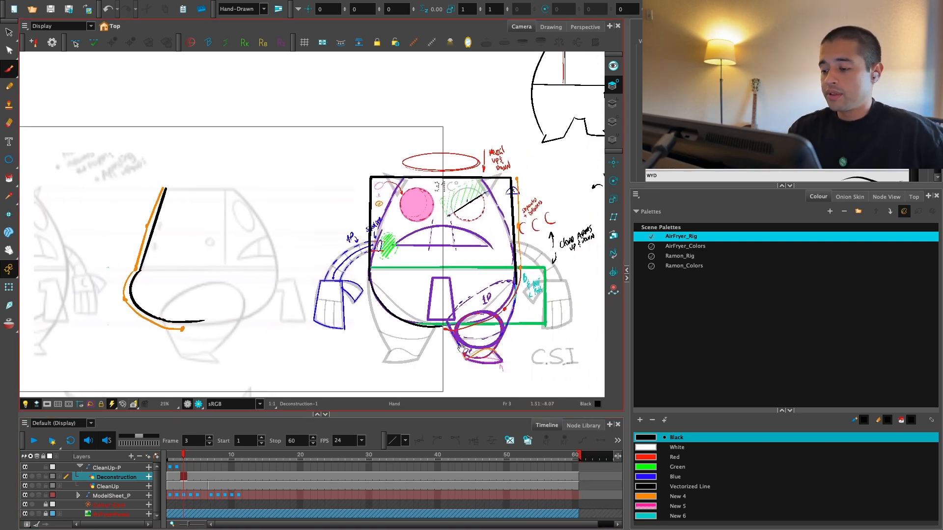
pyautogui.moveTo(393, 361)
pyautogui.mouseDown()
pyautogui.moveTo(342, 360)
pyautogui.moveTo(390, 346)
pyautogui.mouseUp()
pyautogui.press('2')
pyautogui.press('1')
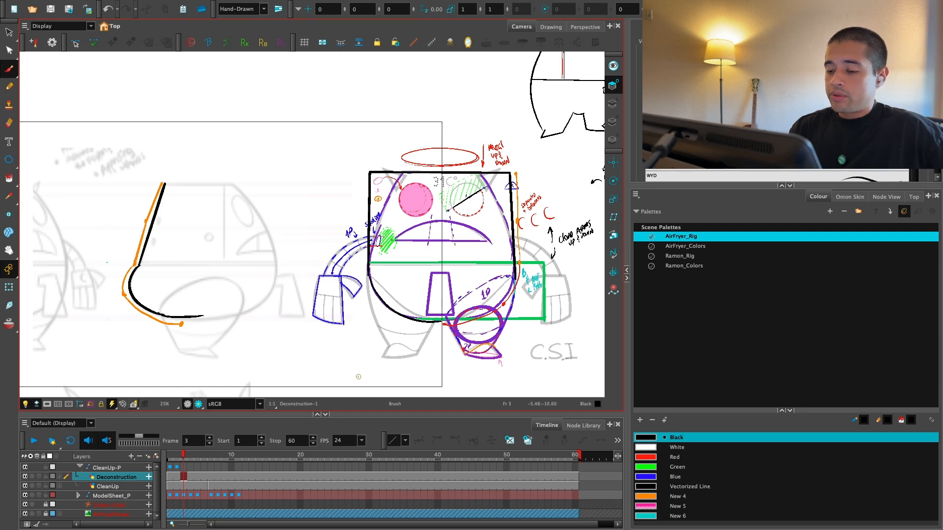
pyautogui.moveTo(369, 262); pyautogui.dragTo(515, 263)
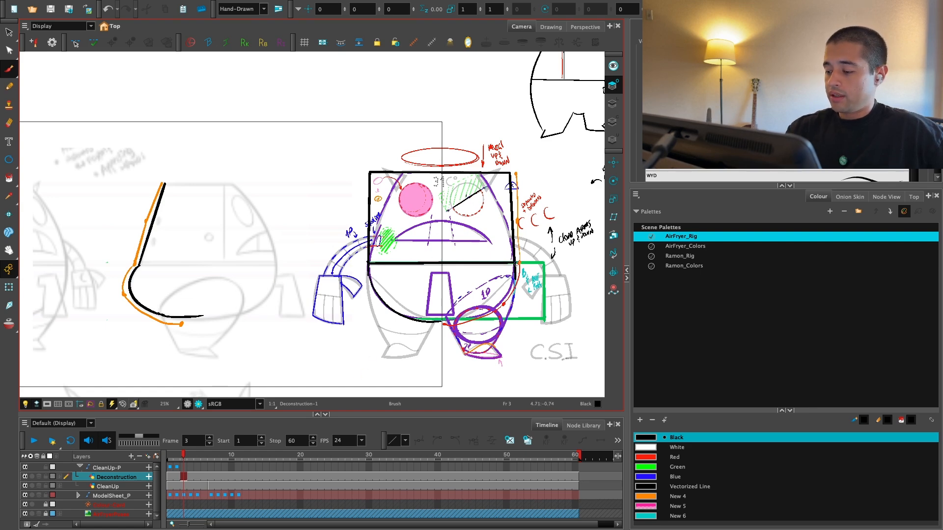
pyautogui.hotkey('ctrl', 'z')
pyautogui.click(662, 458)
pyautogui.moveTo(369, 261); pyautogui.dragTo(521, 262)
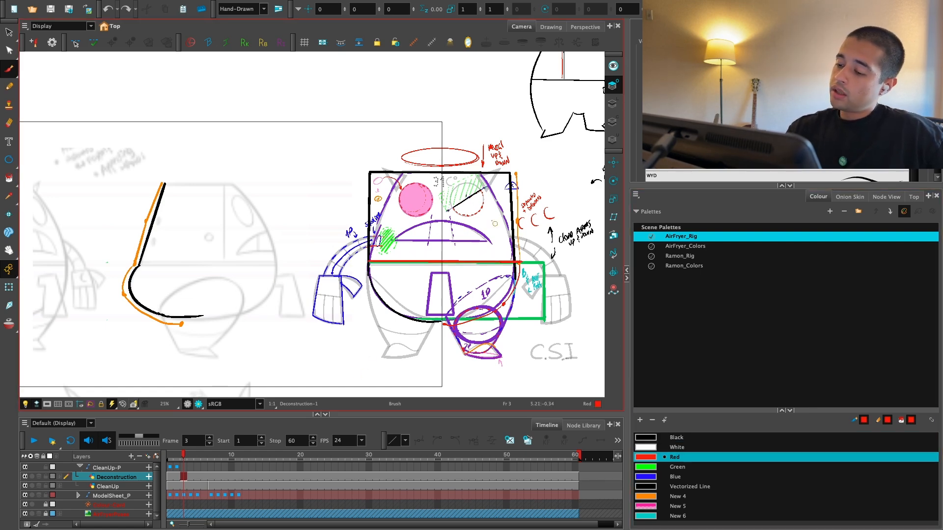
pyautogui.moveTo(398, 174)
pyautogui.mouseDown()
pyautogui.moveTo(365, 210)
pyautogui.moveTo(400, 233)
pyautogui.moveTo(500, 212)
pyautogui.moveTo(462, 258)
pyautogui.moveTo(382, 296)
pyautogui.moveTo(455, 305)
pyautogui.mouseUp()
pyautogui.hotkey('ctrl', 'z')
pyautogui.hotkey('ctrl', 'z')
pyautogui.hotkey('ctrl', 'z')
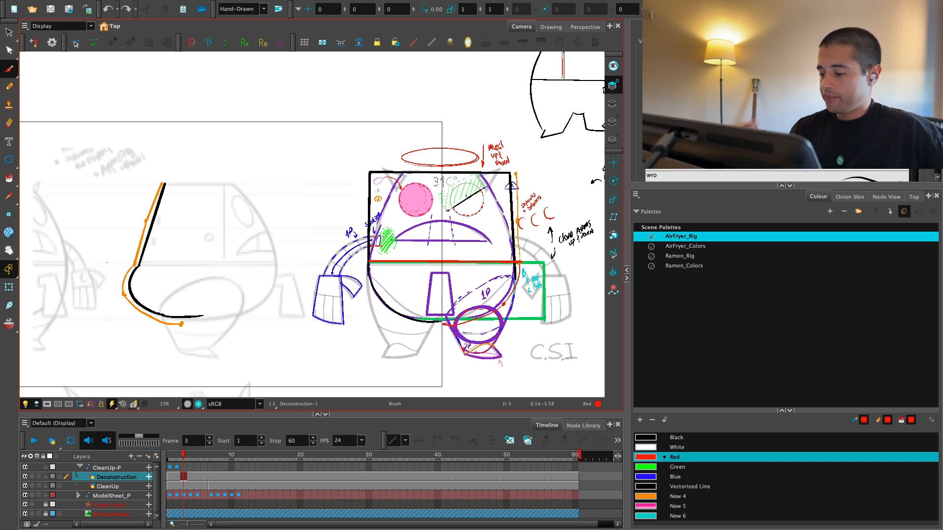
# Step: Make Blue the drawing colour and enlarge the camera view to fill the workspace
pyautogui.click(677, 437)
pyautogui.moveTo(342, 375); pyautogui.dragTo(419, 339)
pyautogui.scroll(2, 464, 329)
pyautogui.press('2')
pyautogui.press('2')
pyautogui.press('1')
pyautogui.click(661, 477)
pyautogui.press('super+f')
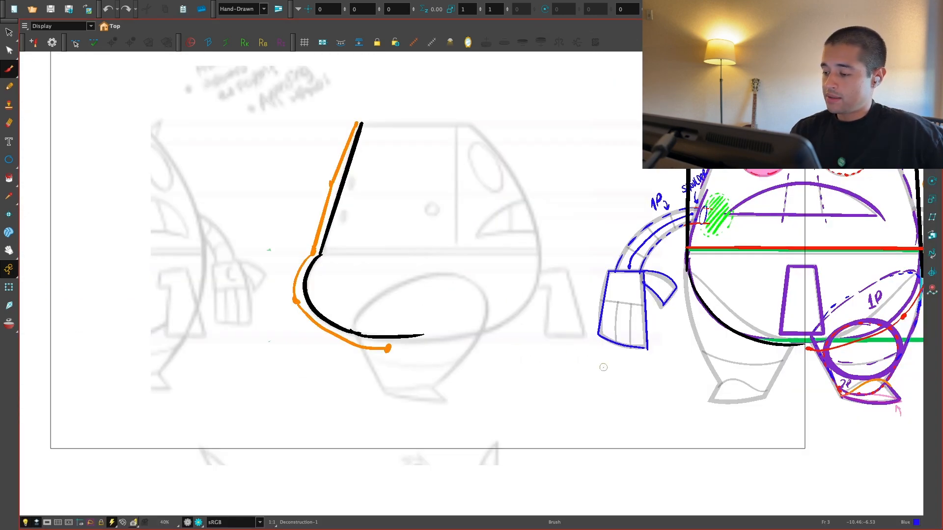
# Step: Draw the front-view arm in blue as a straight horizontal piece extending out from the shoulder and widening toward its end
pyautogui.moveTo(604, 367); pyautogui.dragTo(524, 439)
pyautogui.press('2')
pyautogui.moveTo(749, 372); pyautogui.dragTo(716, 374)
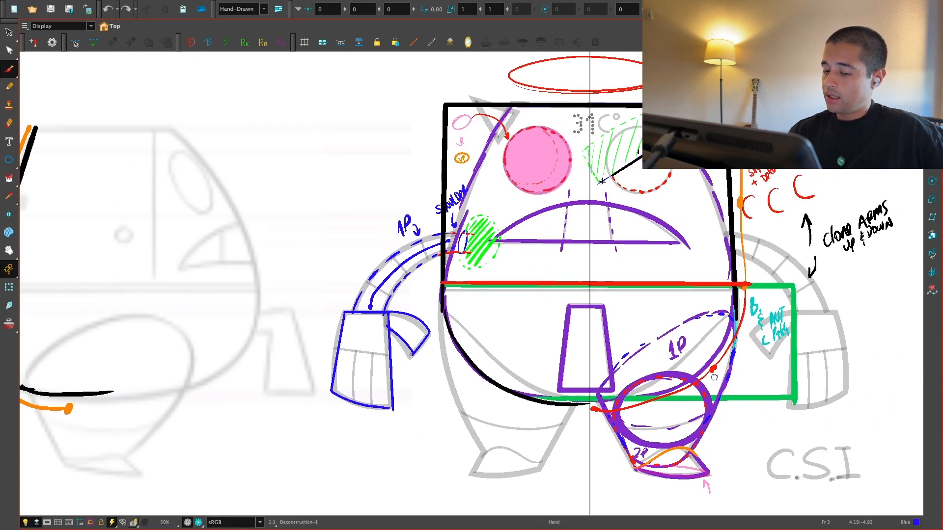
pyautogui.press('1')
pyautogui.press('1')
pyautogui.press('2')
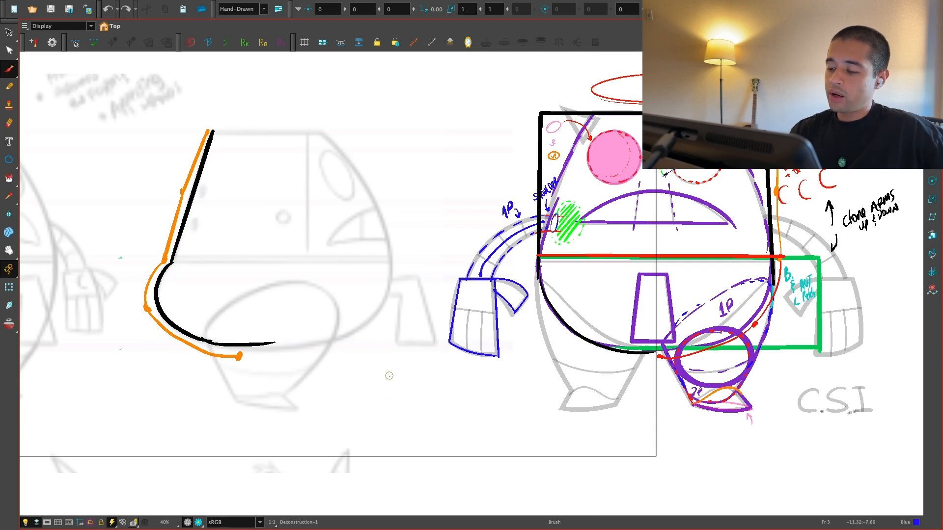
pyautogui.press('2')
pyautogui.press('2')
pyautogui.moveTo(452, 283)
pyautogui.mouseDown()
pyautogui.moveTo(307, 275)
pyautogui.moveTo(490, 314)
pyautogui.moveTo(309, 324)
pyautogui.mouseUp()
pyautogui.hotkey('ctrl', 'z')
pyautogui.moveTo(305, 274); pyautogui.dragTo(304, 330)
pyautogui.press('1')
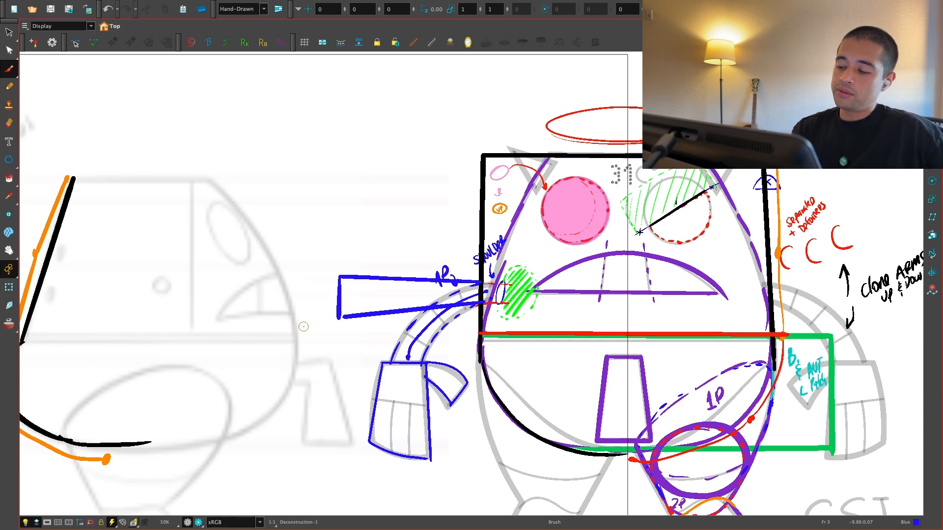
# Step: Divide the straight blue arm into segments with short cross lines
pyautogui.hotkey('ctrl', 'z')
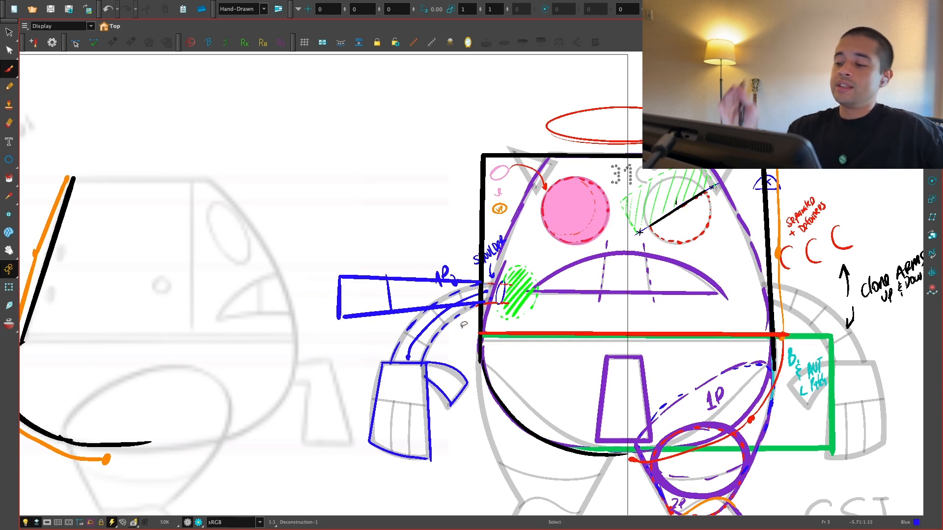
pyautogui.hotkey('ctrl', 'z')
pyautogui.hotkey('ctrl', 'z')
pyautogui.hotkey('ctrl', 'shift', 'z')
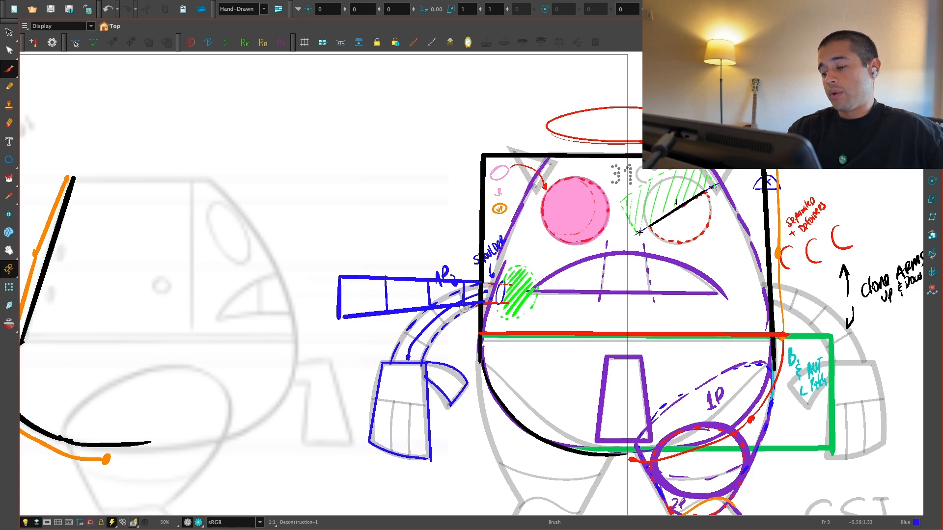
pyautogui.press('1')
pyautogui.press('1')
pyautogui.moveTo(567, 352); pyautogui.dragTo(532, 327)
pyautogui.press('1')
pyautogui.press('2')
pyautogui.moveTo(608, 426); pyautogui.dragTo(436, 377)
pyautogui.press('2')
pyautogui.press('2')
pyautogui.press('2')
pyautogui.moveTo(376, 378); pyautogui.dragTo(426, 471)
pyautogui.hotkey('ctrl', 'z')
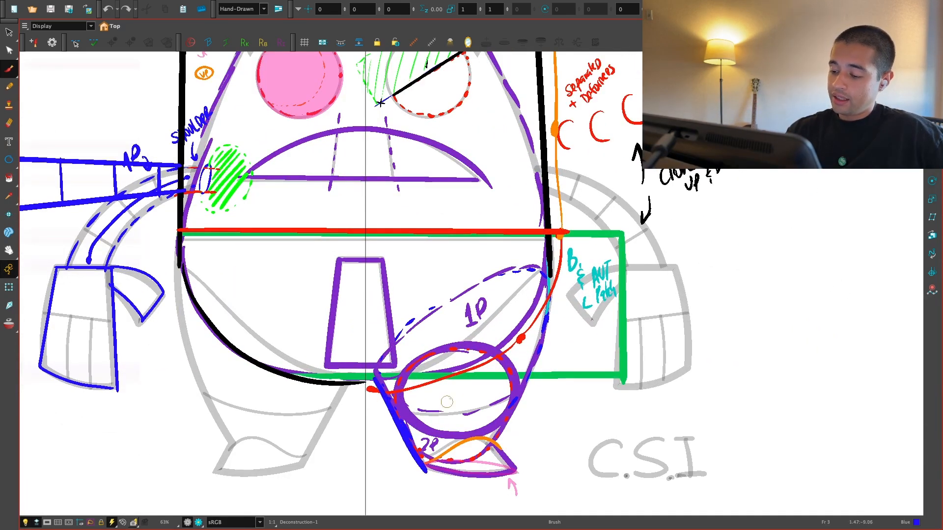
pyautogui.moveTo(547, 266)
pyautogui.mouseDown()
pyautogui.moveTo(539, 340)
pyautogui.moveTo(491, 442)
pyautogui.mouseUp()
pyautogui.hotkey('ctrl', 'z')
pyautogui.hotkey('ctrl', 'z')
# Step: Draw a blue circle over the lower part of the three-quarter view's leg
pyautogui.press('1')
pyautogui.press('1')
pyautogui.press('1')
pyautogui.moveTo(188, 416); pyautogui.dragTo(484, 430)
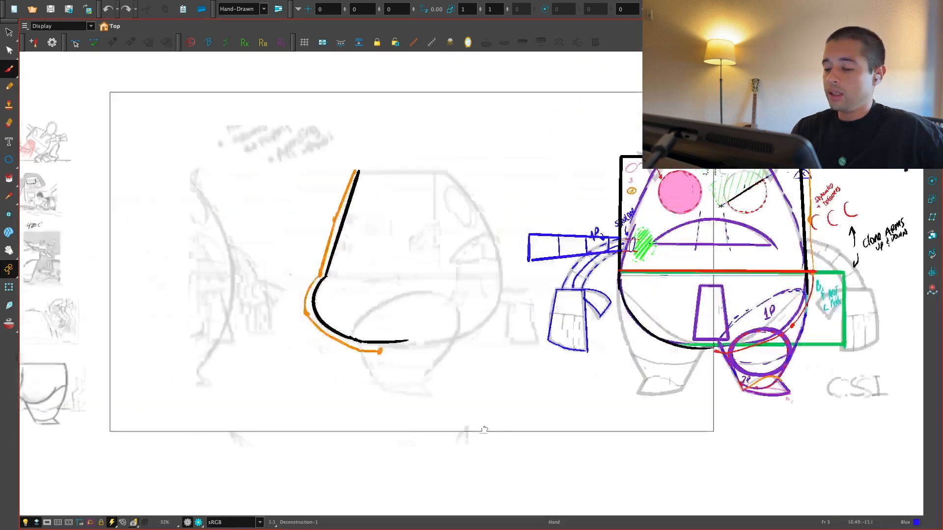
pyautogui.press('2')
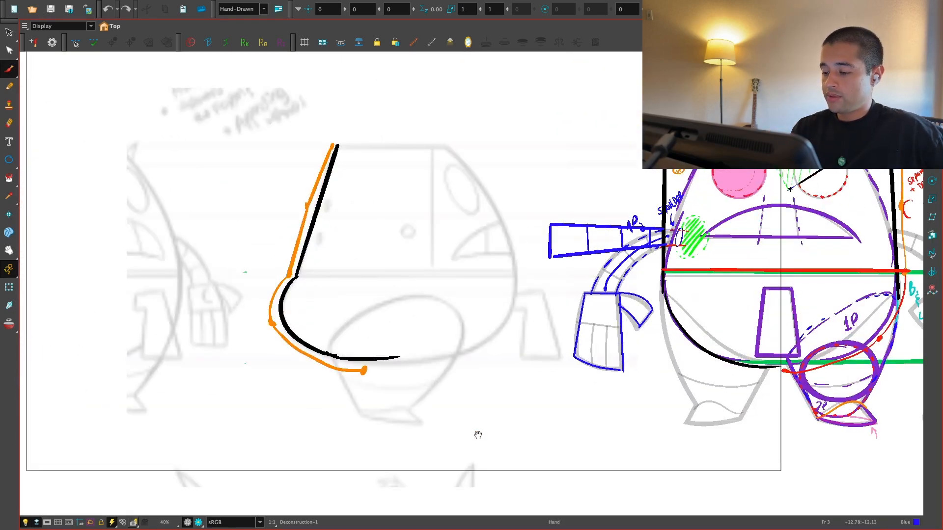
pyautogui.press('2')
pyautogui.press('2')
pyautogui.moveTo(457, 391); pyautogui.dragTo(456, 377)
pyautogui.moveTo(288, 402)
pyautogui.mouseDown()
pyautogui.moveTo(341, 350)
pyautogui.moveTo(297, 442)
pyautogui.moveTo(315, 396)
pyautogui.moveTo(271, 326)
pyautogui.mouseUp()
pyautogui.hotkey('ctrl', 'z')
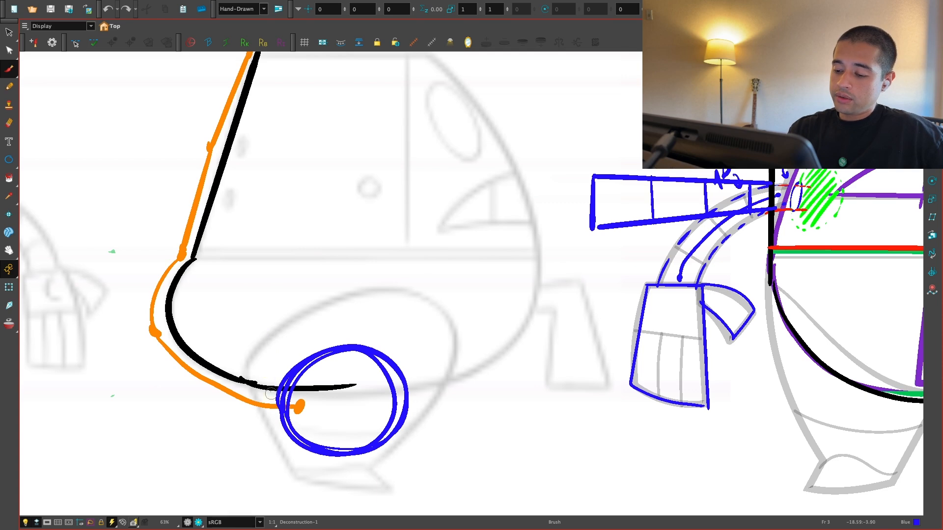
# Step: Draw the three-quarter upper leg in blue around the circle, with two inward-slanting sides and an arched top
pyautogui.moveTo(277, 413)
pyautogui.mouseDown()
pyautogui.moveTo(264, 369)
pyautogui.moveTo(285, 429)
pyautogui.mouseUp()
pyautogui.hotkey('ctrl', 'z')
pyautogui.moveTo(254, 336)
pyautogui.mouseDown()
pyautogui.moveTo(276, 392)
pyautogui.moveTo(268, 361)
pyautogui.mouseUp()
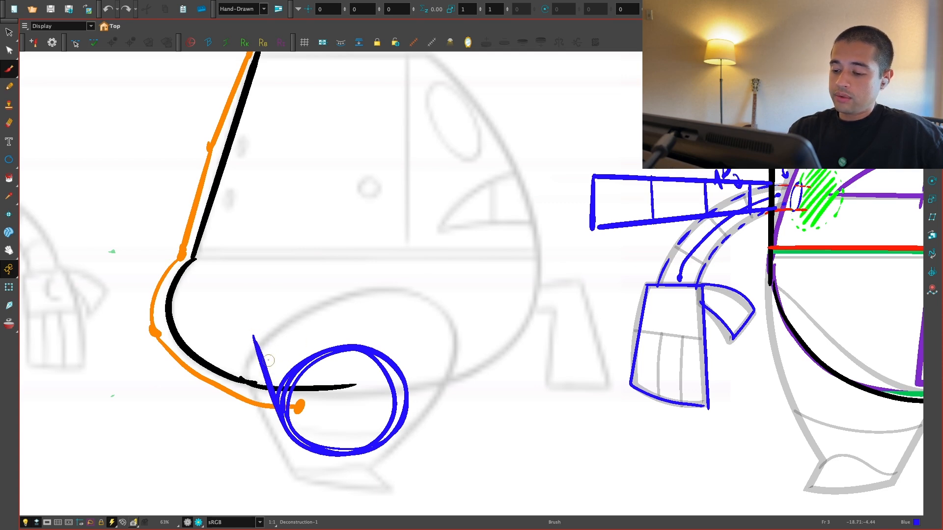
pyautogui.hotkey('ctrl', 'z')
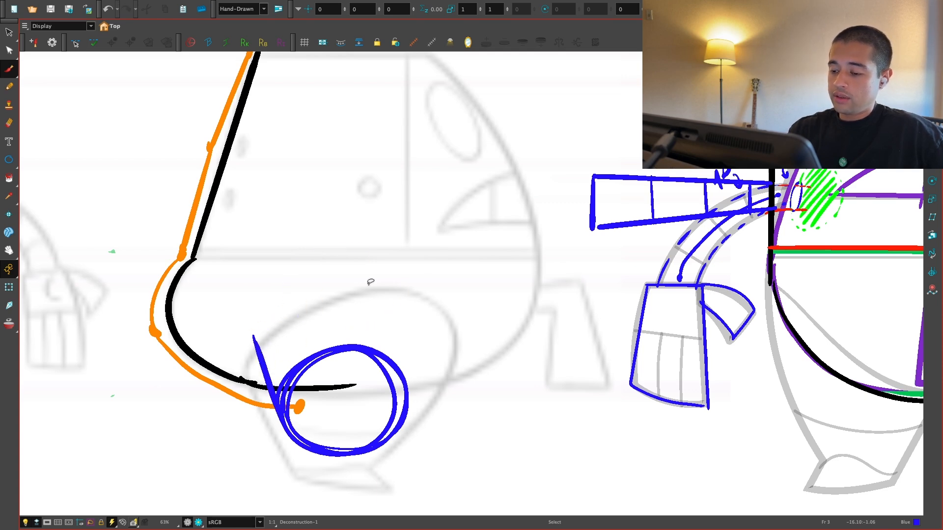
pyautogui.moveTo(256, 338)
pyautogui.mouseDown()
pyautogui.moveTo(412, 290)
pyautogui.moveTo(343, 288)
pyautogui.moveTo(431, 300)
pyautogui.moveTo(449, 330)
pyautogui.moveTo(417, 401)
pyautogui.mouseUp()
pyautogui.hotkey('ctrl', 'z')
pyautogui.hotkey('ctrl', 'z')
pyautogui.moveTo(452, 324)
pyautogui.mouseDown()
pyautogui.moveTo(401, 434)
pyautogui.moveTo(388, 442)
pyautogui.moveTo(398, 432)
pyautogui.mouseUp()
pyautogui.hotkey('ctrl', 'z')
pyautogui.moveTo(446, 439); pyautogui.dragTo(460, 400)
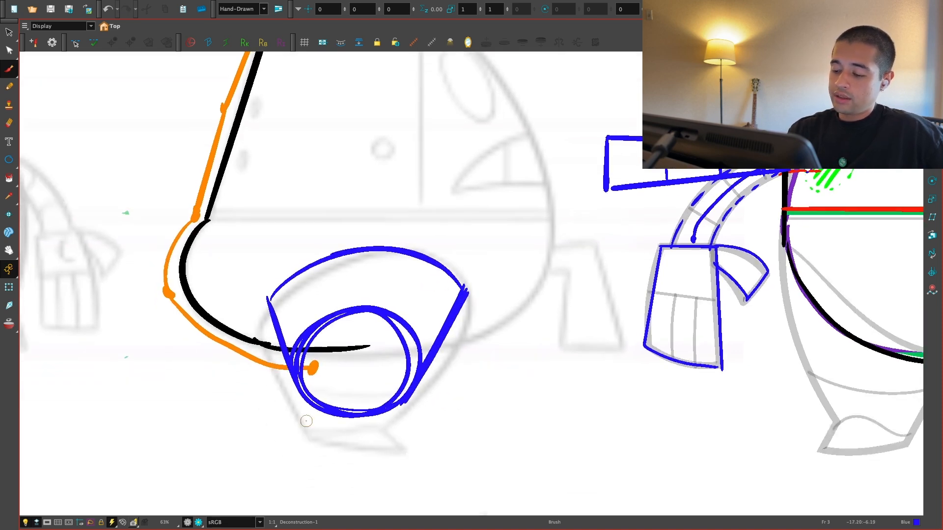
# Step: Extend the blue leg sides down to the ankle and close them with a short base line
pyautogui.moveTo(293, 376); pyautogui.dragTo(318, 434)
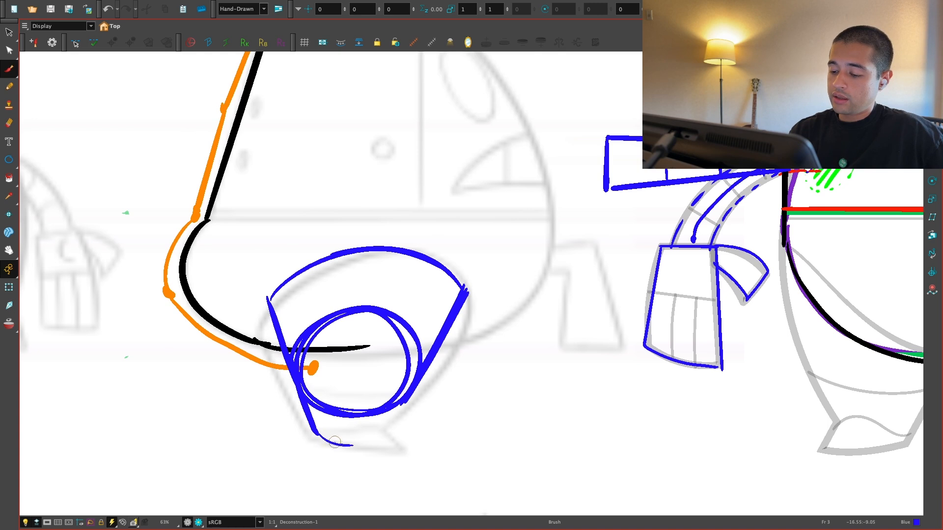
pyautogui.hotkey('ctrl', 'z')
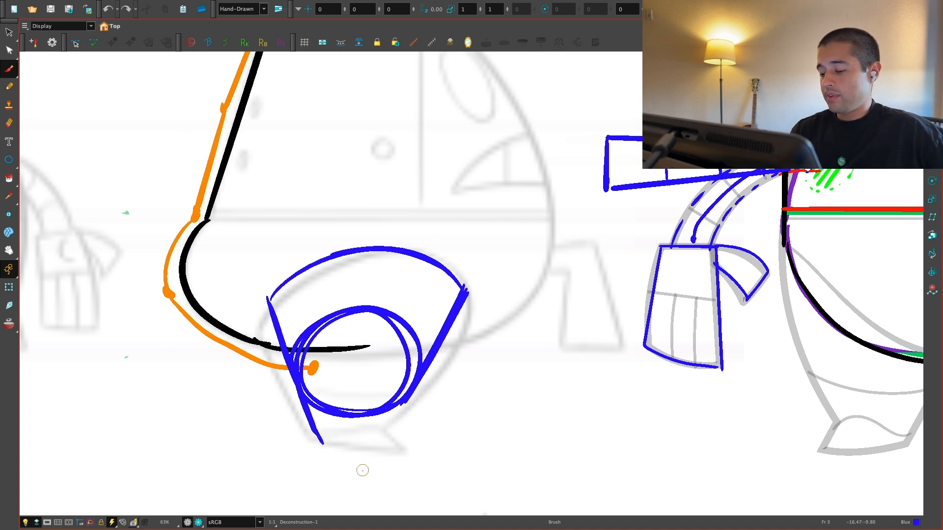
pyautogui.hotkey('ctrl', 'z')
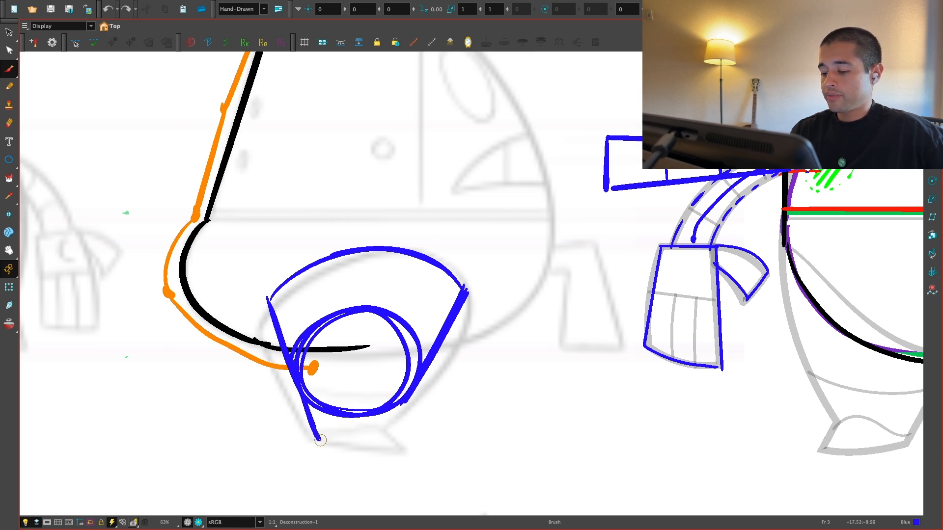
pyautogui.moveTo(319, 440); pyautogui.dragTo(383, 441)
pyautogui.moveTo(403, 403); pyautogui.dragTo(381, 442)
# Step: Examine the reference pose thumbnails and the rear-view drawing of the lower body
pyautogui.press('1')
pyautogui.press('1')
pyautogui.press('1')
pyautogui.press('1')
pyautogui.press('1')
pyautogui.press('space')
pyautogui.moveTo(229, 397); pyautogui.dragTo(574, 417)
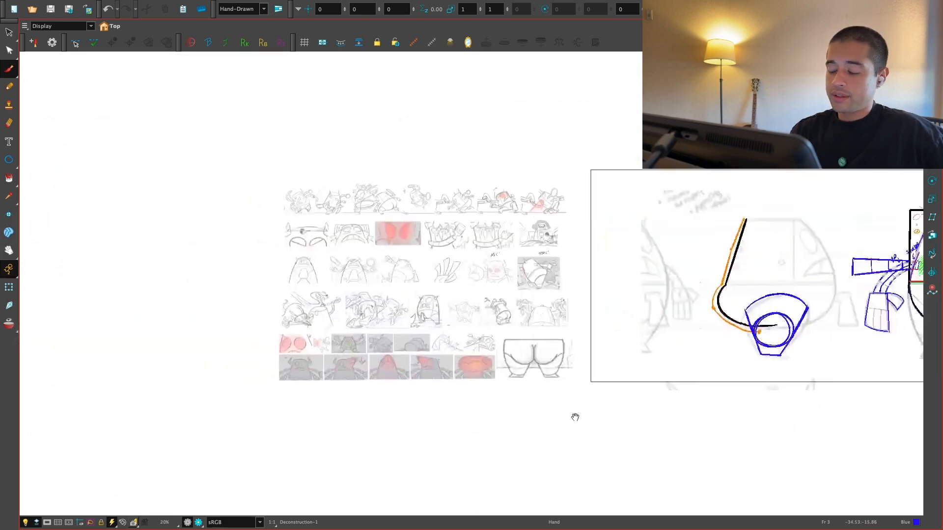
pyautogui.press('2')
pyautogui.press('2')
pyautogui.press('2')
pyautogui.press('2')
pyautogui.moveTo(485, 430); pyautogui.dragTo(522, 453)
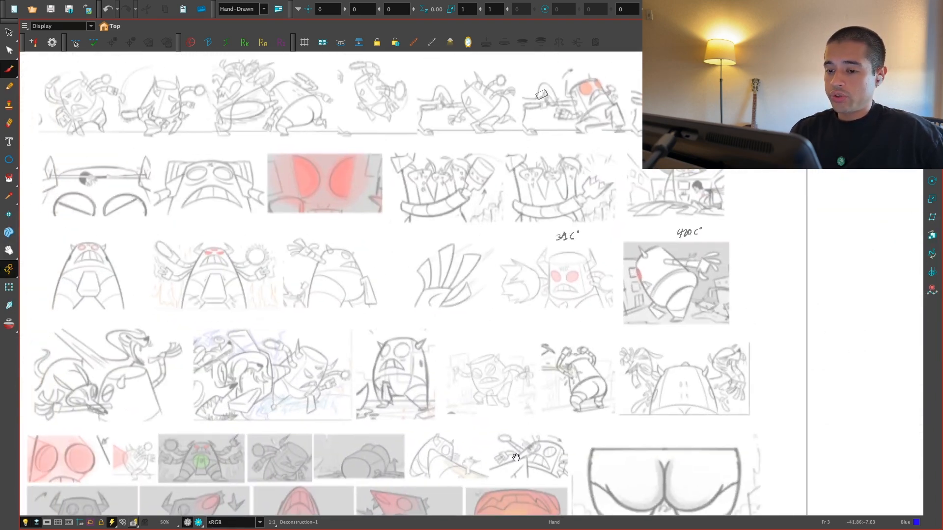
pyautogui.press('1')
pyautogui.moveTo(528, 452); pyautogui.dragTo(399, 363)
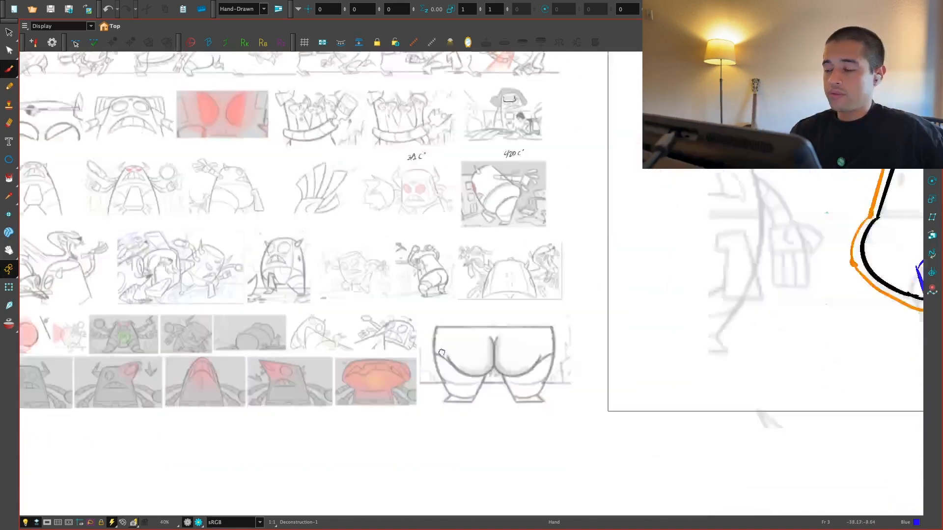
pyautogui.moveTo(718, 406)
pyautogui.mouseDown()
pyautogui.moveTo(343, 421)
pyautogui.moveTo(231, 414)
pyautogui.mouseUp()
# Step: Shift the ankle base line slightly down and extend both blue leg sides to meet it
pyautogui.press('2')
pyautogui.press('2')
pyautogui.press('2')
pyautogui.moveTo(520, 441); pyautogui.dragTo(461, 405)
pyautogui.press('2')
pyautogui.press('2')
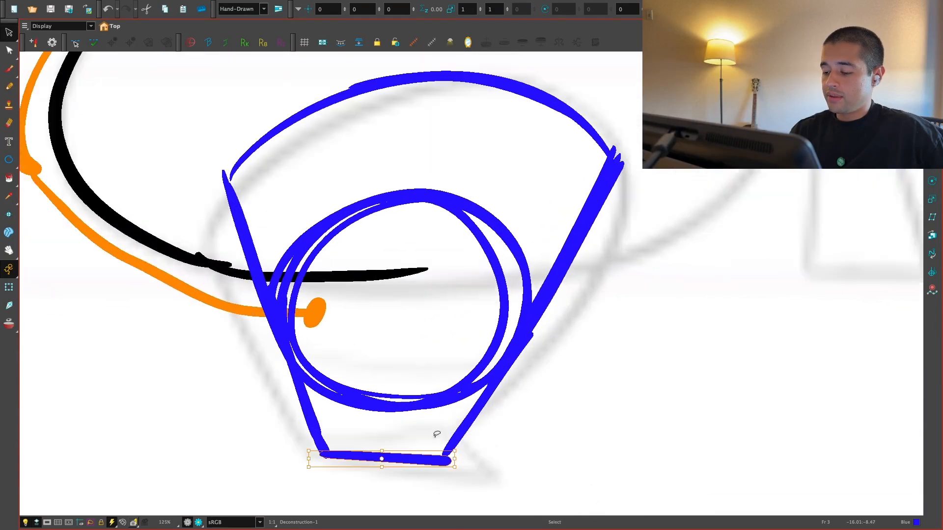
pyautogui.moveTo(314, 428); pyautogui.dragTo(323, 454)
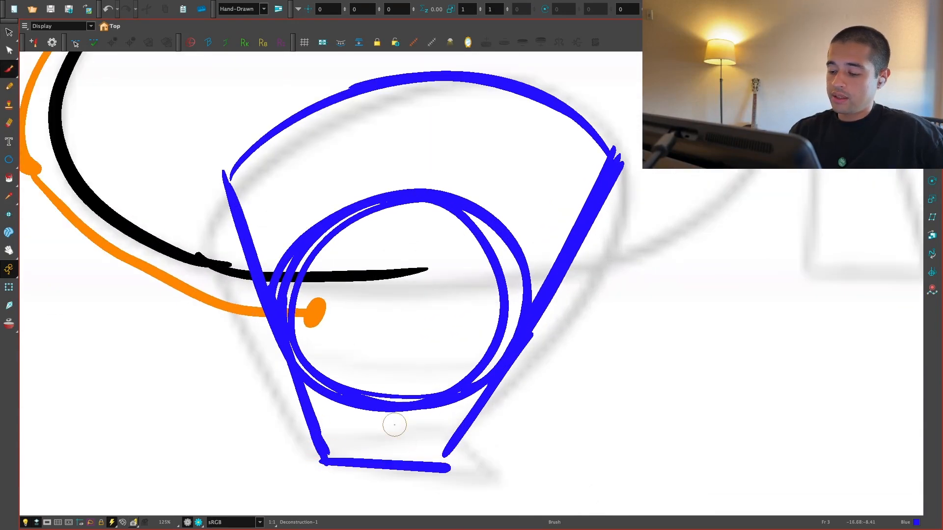
pyautogui.moveTo(455, 439); pyautogui.dragTo(442, 470)
# Step: Draw the foot in blue with a curved top edge, a longer base and a pointed toe, removing the leg line inside it
pyautogui.press('1')
pyautogui.press('space')
pyautogui.moveTo(506, 444); pyautogui.dragTo(515, 416)
pyautogui.press('2')
pyautogui.moveTo(339, 415); pyautogui.dragTo(467, 395)
pyautogui.moveTo(392, 429); pyautogui.dragTo(522, 445)
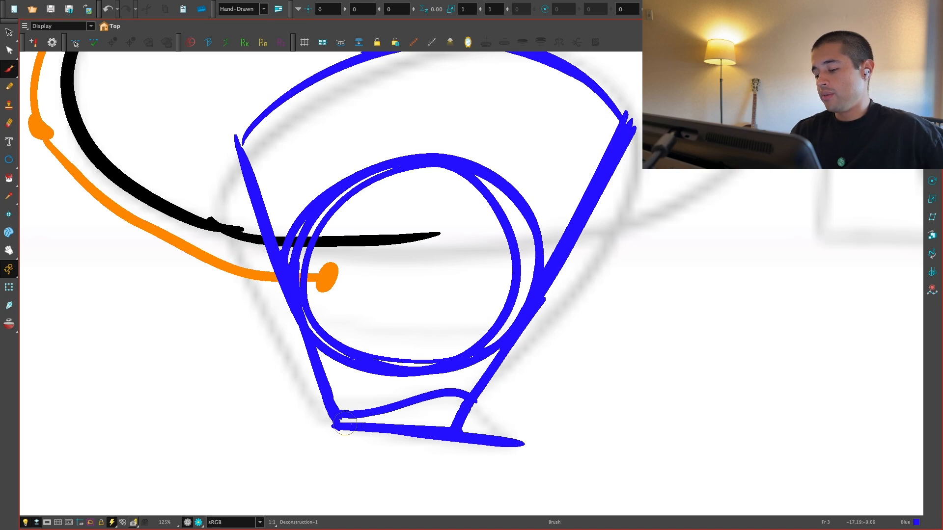
pyautogui.moveTo(464, 433); pyautogui.dragTo(526, 437)
pyautogui.moveTo(466, 394)
pyautogui.mouseDown()
pyautogui.moveTo(537, 446)
pyautogui.moveTo(504, 428)
pyautogui.mouseUp()
pyautogui.press('1')
pyautogui.press('space')
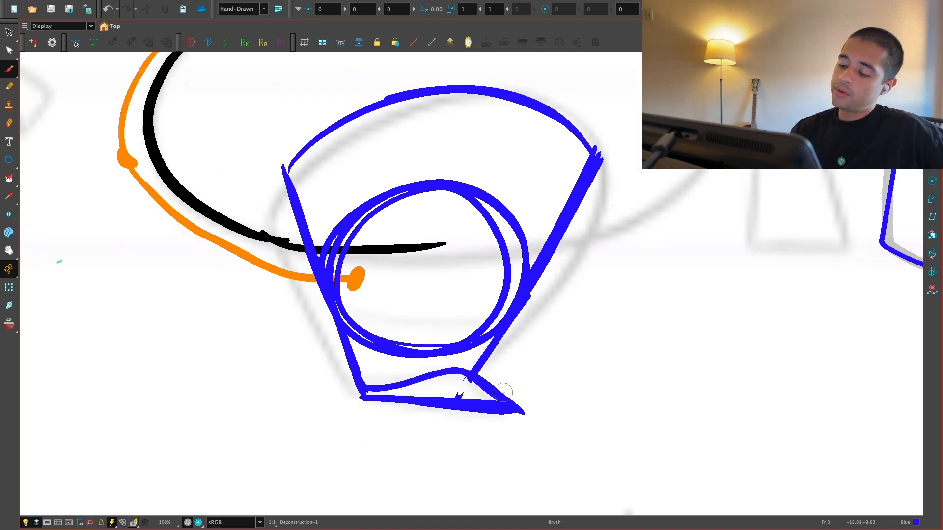
pyautogui.press('1')
pyautogui.press('2')
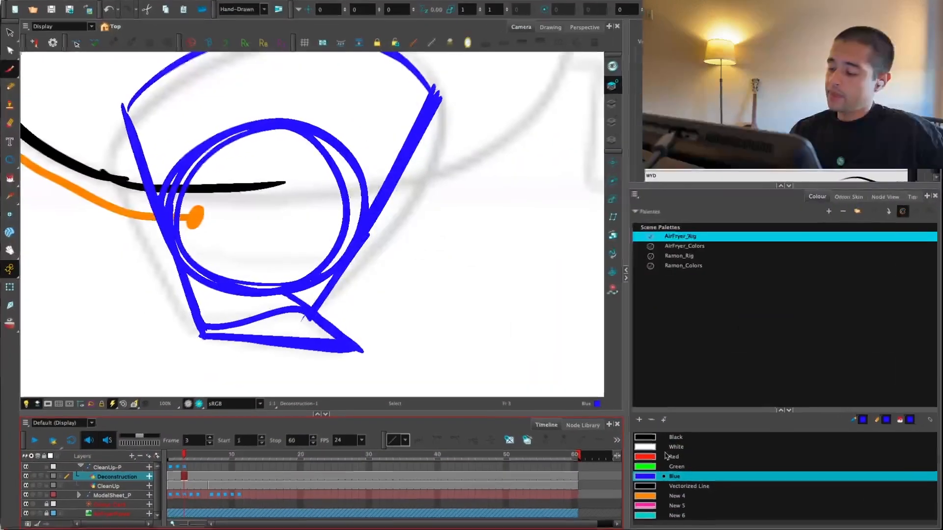
# Step: Outline the three-quarter foot in red as a domed shape with a flat base
pyautogui.moveTo(201, 336)
pyautogui.mouseDown()
pyautogui.moveTo(362, 347)
pyautogui.moveTo(295, 298)
pyautogui.mouseUp()
pyautogui.press('space')
pyautogui.moveTo(338, 338)
pyautogui.mouseDown()
pyautogui.moveTo(393, 340)
pyautogui.moveTo(314, 301)
pyautogui.moveTo(256, 339)
pyautogui.mouseUp()
pyautogui.press('1')
pyautogui.press('space')
pyautogui.moveTo(511, 336); pyautogui.dragTo(526, 336)
pyautogui.press('2')
pyautogui.press('2')
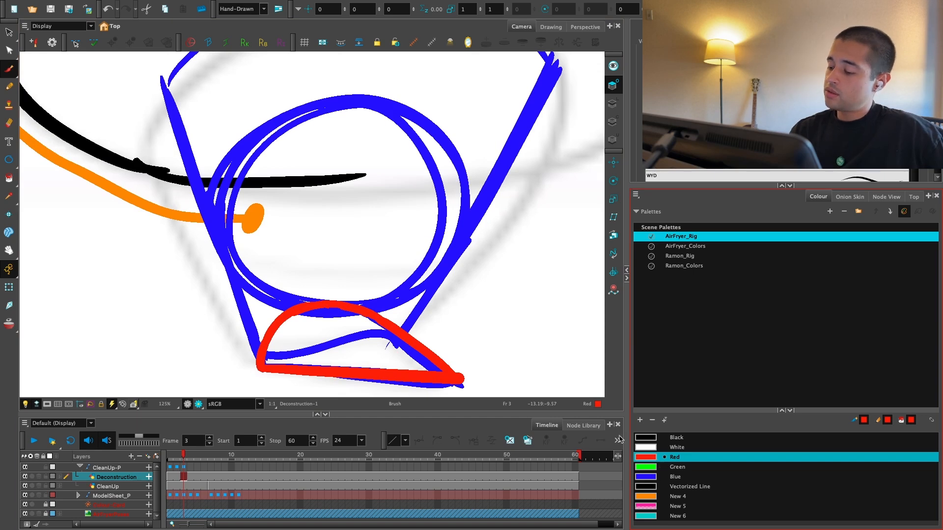
# Step: Trace the foot's top edge in green and draw a dashed green dome above it, overlapping the lower leg
pyautogui.click(678, 466)
pyautogui.press('2')
pyautogui.moveTo(260, 357); pyautogui.dragTo(458, 339)
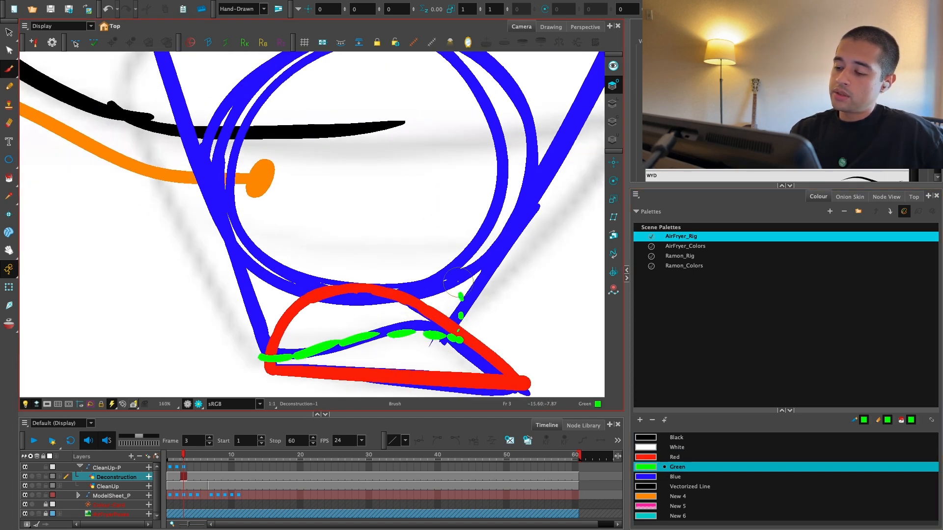
pyautogui.moveTo(457, 282); pyautogui.dragTo(452, 274)
pyautogui.moveTo(439, 261); pyautogui.dragTo(430, 255)
pyautogui.moveTo(409, 241); pyautogui.dragTo(334, 236)
pyautogui.moveTo(308, 246); pyautogui.dragTo(292, 253)
pyautogui.moveTo(266, 283); pyautogui.dragTo(260, 319)
# Step: Hatch the inside of the dashed green dome with diagonal green strokes
pyautogui.press('1')
pyautogui.press('1')
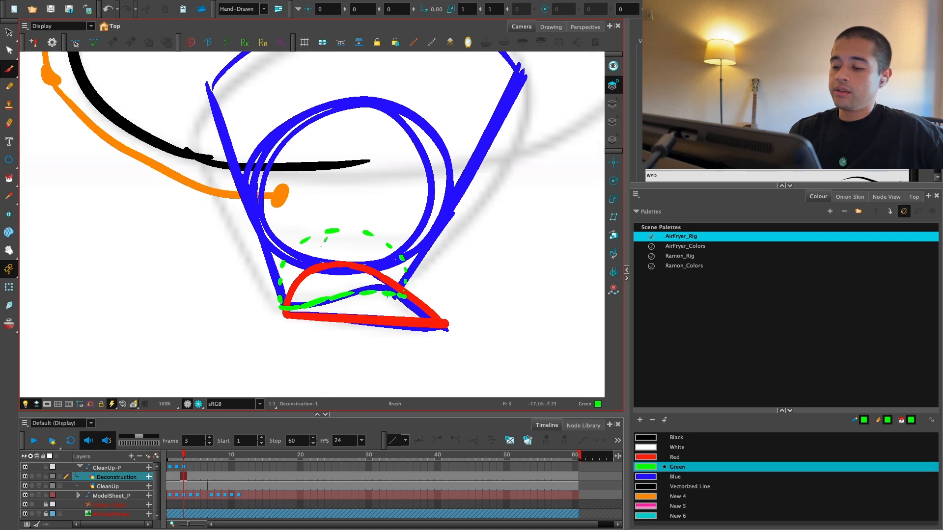
pyautogui.moveTo(323, 245); pyautogui.dragTo(294, 290)
pyautogui.moveTo(353, 240)
pyautogui.mouseDown()
pyautogui.moveTo(316, 289)
pyautogui.moveTo(339, 288)
pyautogui.mouseUp()
pyautogui.moveTo(382, 257)
pyautogui.mouseDown()
pyautogui.moveTo(357, 282)
pyautogui.moveTo(397, 290)
pyautogui.moveTo(377, 363)
pyautogui.mouseUp()
pyautogui.press('1')
pyautogui.press('1')
pyautogui.press('1')
pyautogui.press('1')
pyautogui.press('2')
pyautogui.press('2')
pyautogui.press('2')
pyautogui.press('1')
pyautogui.press('1')
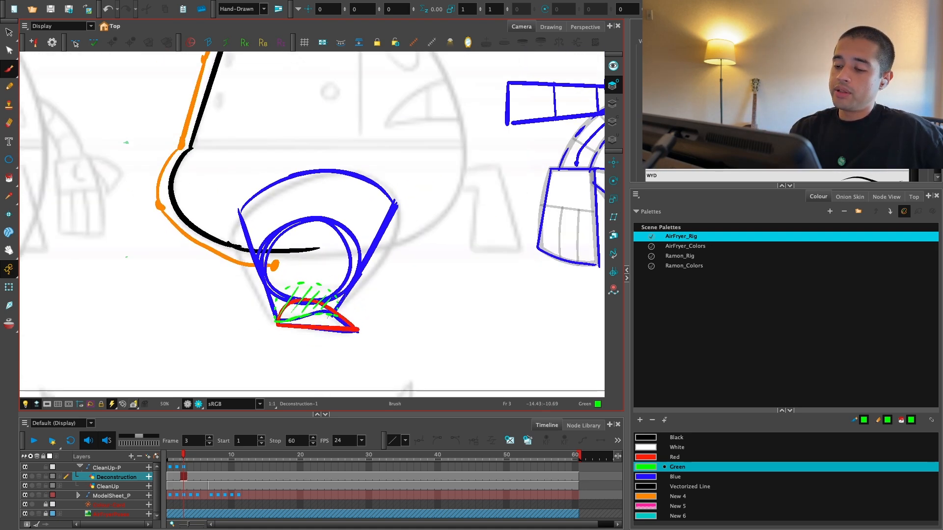
pyautogui.press('1')
pyautogui.moveTo(382, 315)
pyautogui.mouseDown()
pyautogui.moveTo(374, 358)
pyautogui.moveTo(395, 350)
pyautogui.mouseUp()
pyautogui.press('2')
pyautogui.press('2')
pyautogui.hotkey('alt', 's')
pyautogui.click(411, 271)
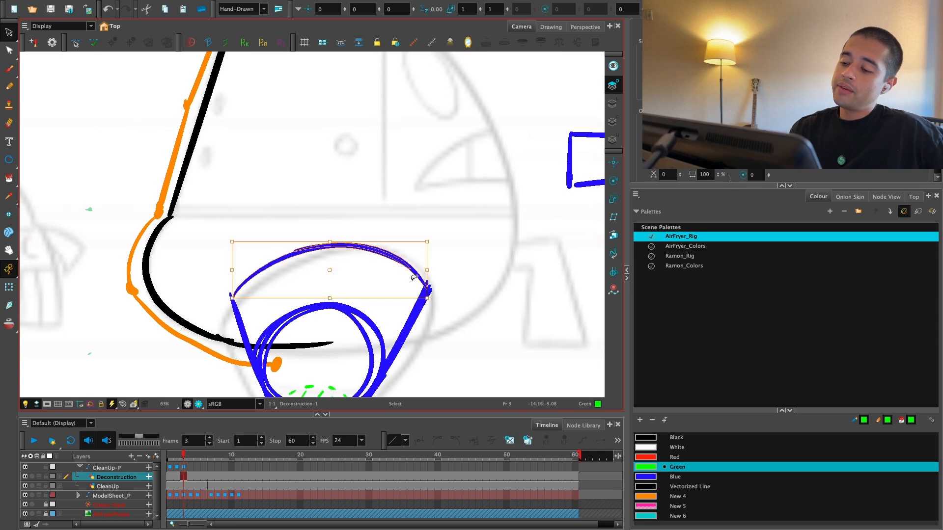
pyautogui.hotkey('alt', 'shift', 's')
pyautogui.click(443, 228)
pyautogui.press('1')
pyautogui.press('1')
pyautogui.press('1')
pyautogui.moveTo(394, 342); pyautogui.dragTo(378, 336)
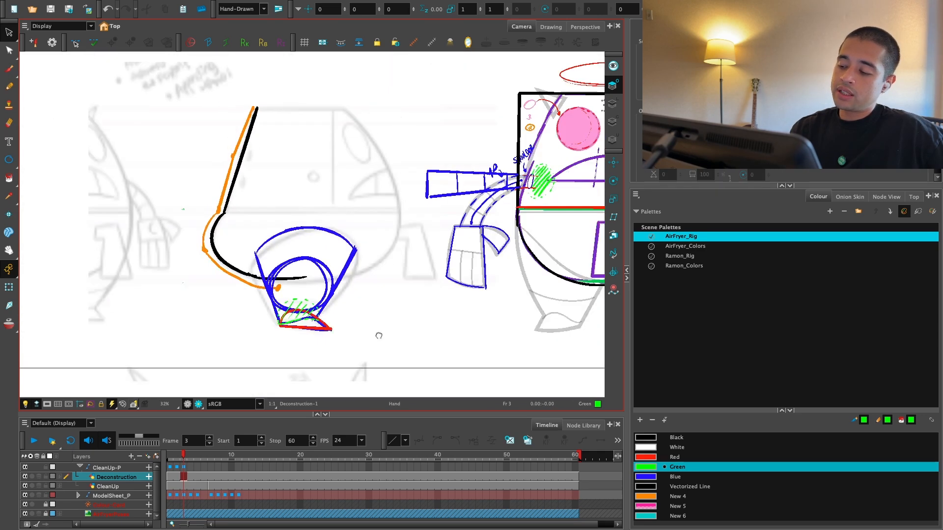
pyautogui.moveTo(433, 358); pyautogui.dragTo(460, 381)
# Step: Draw a red arc just above the arched top of the blue three-quarter leg
pyautogui.press('2')
pyautogui.press('2')
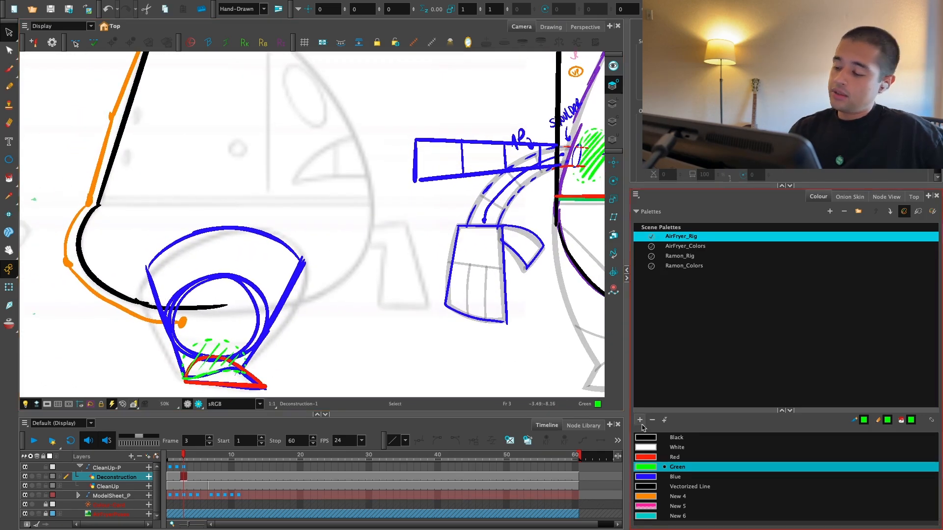
pyautogui.click(647, 456)
pyautogui.hotkey('alt', 'b')
pyautogui.press('2')
pyautogui.press('2')
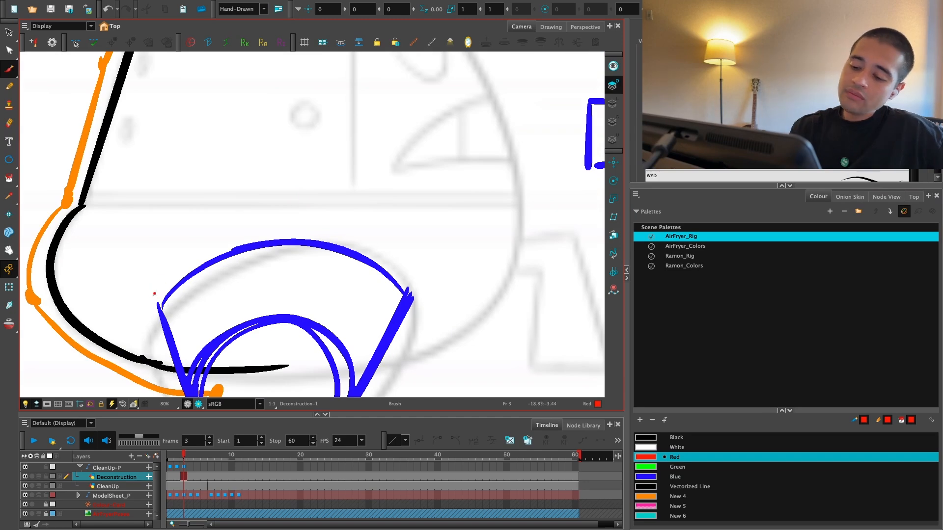
pyautogui.moveTo(154, 295)
pyautogui.mouseDown()
pyautogui.moveTo(223, 244)
pyautogui.moveTo(273, 233)
pyautogui.moveTo(363, 248)
pyautogui.moveTo(408, 274)
pyautogui.mouseUp()
pyautogui.hotkey('ctrl', 'z')
pyautogui.hotkey('ctrl', 'z')
pyautogui.hotkey('ctrl', 'z')
pyautogui.moveTo(154, 300)
pyautogui.mouseDown()
pyautogui.moveTo(292, 223)
pyautogui.moveTo(408, 276)
pyautogui.mouseUp()
# Step: Mark a red deformer line with dots along the side of the three-quarter leg that faces the front view
pyautogui.press('1')
pyautogui.press('1')
pyautogui.press('1')
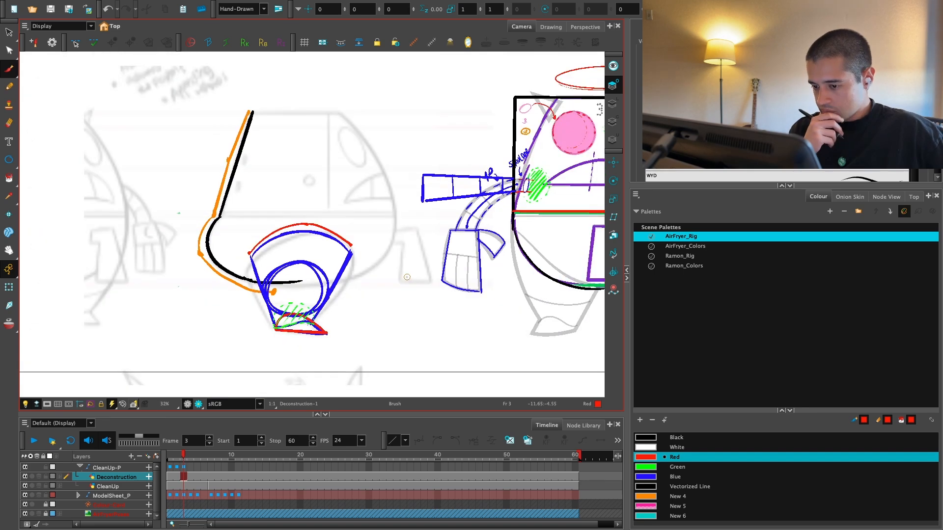
pyautogui.moveTo(538, 376); pyautogui.dragTo(537, 346)
pyautogui.press('2')
pyautogui.press('2')
pyautogui.press('2')
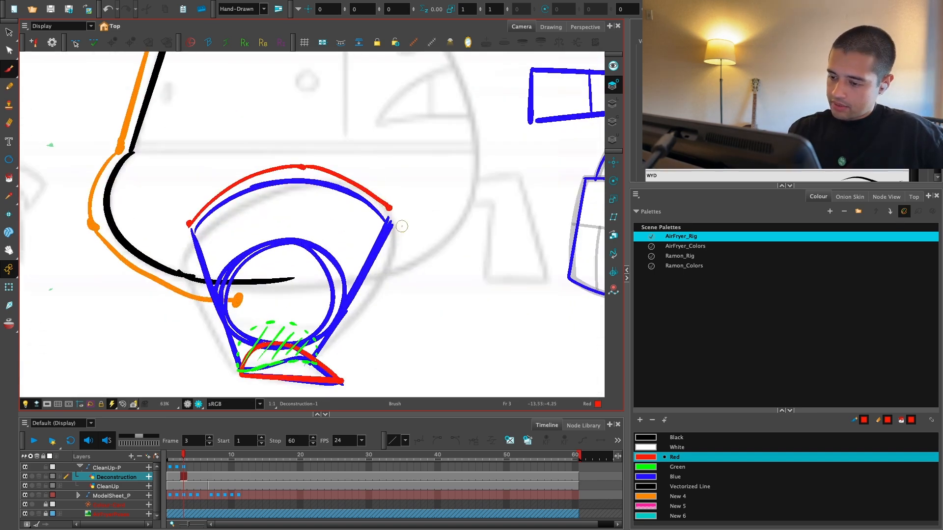
pyautogui.moveTo(398, 233); pyautogui.dragTo(321, 352)
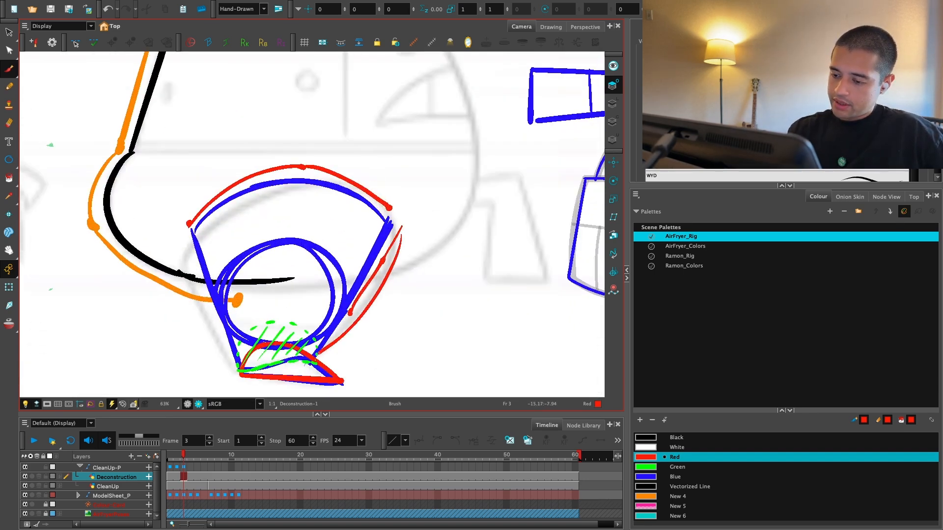
pyautogui.hotkey('ctrl', 'z')
# Step: Try curved black contours bulging outward from the sides of the three-quarter leg
pyautogui.click(646, 438)
pyautogui.moveTo(399, 230)
pyautogui.mouseDown()
pyautogui.moveTo(369, 301)
pyautogui.moveTo(321, 348)
pyautogui.mouseUp()
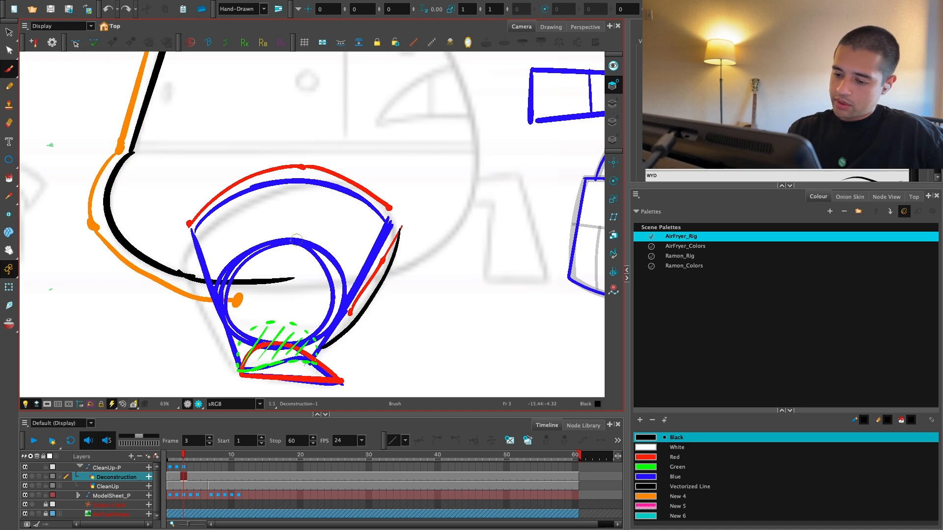
pyautogui.hotkey('ctrl', 'z')
pyautogui.moveTo(175, 244); pyautogui.dragTo(228, 369)
# Step: Review the front-view annotations and the separate 3/4 body sketch above them
pyautogui.press('1')
pyautogui.press('1')
pyautogui.press('1')
pyautogui.press('1')
pyautogui.press('1')
pyautogui.moveTo(492, 296); pyautogui.dragTo(424, 341)
pyautogui.press('2')
pyautogui.press('2')
pyautogui.press('2')
pyautogui.press('2')
pyautogui.moveTo(417, 303); pyautogui.dragTo(441, 273)
pyautogui.press('1')
pyautogui.moveTo(506, 315); pyautogui.dragTo(433, 304)
pyautogui.press('2')
pyautogui.press('1')
pyautogui.press('1')
pyautogui.moveTo(358, 312)
pyautogui.mouseDown()
pyautogui.moveTo(264, 356)
pyautogui.moveTo(218, 448)
pyautogui.mouseUp()
pyautogui.press('1')
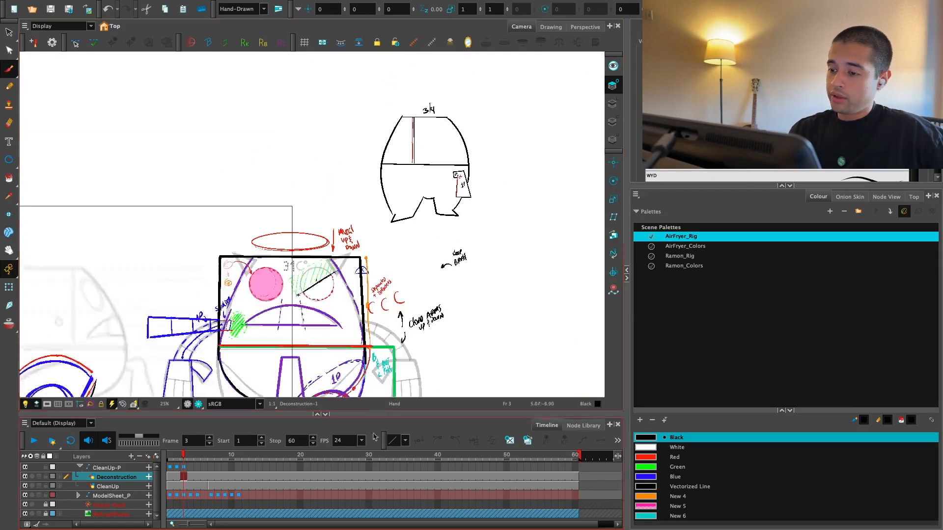
# Step: Try a black stepped outline for the side-view cloth flap between the side sketch and the front view's hand
pyautogui.press('2')
pyautogui.press('2')
pyautogui.moveTo(486, 179); pyautogui.dragTo(395, 244)
pyautogui.press('2')
pyautogui.moveTo(497, 204); pyautogui.dragTo(507, 209)
pyautogui.moveTo(197, 344); pyautogui.dragTo(508, 115)
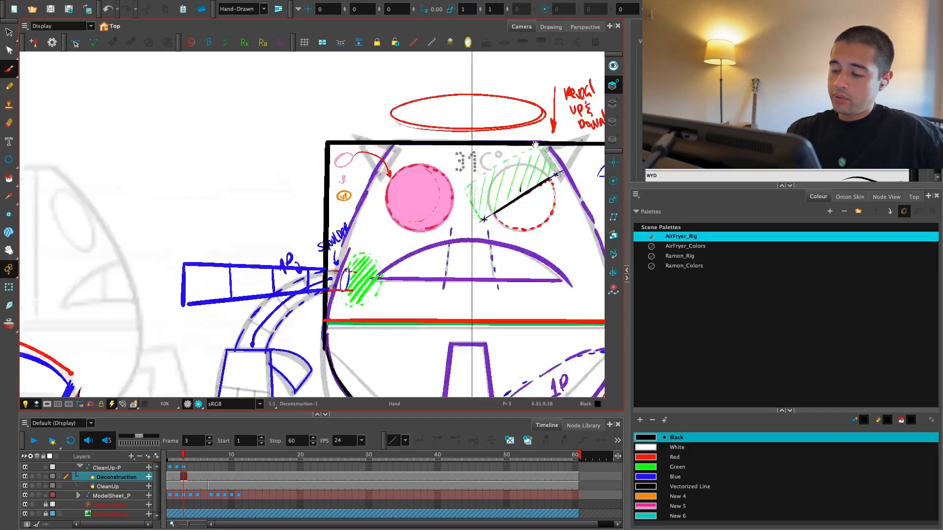
pyautogui.press('2')
pyautogui.moveTo(170, 350)
pyautogui.mouseDown()
pyautogui.moveTo(356, 287)
pyautogui.moveTo(414, 183)
pyautogui.mouseUp()
pyautogui.press('2')
pyautogui.press('super+z')
pyautogui.moveTo(350, 236)
pyautogui.mouseDown()
pyautogui.moveTo(345, 342)
pyautogui.moveTo(421, 340)
pyautogui.moveTo(386, 204)
pyautogui.moveTo(334, 211)
pyautogui.mouseUp()
pyautogui.moveTo(322, 244); pyautogui.dragTo(354, 239)
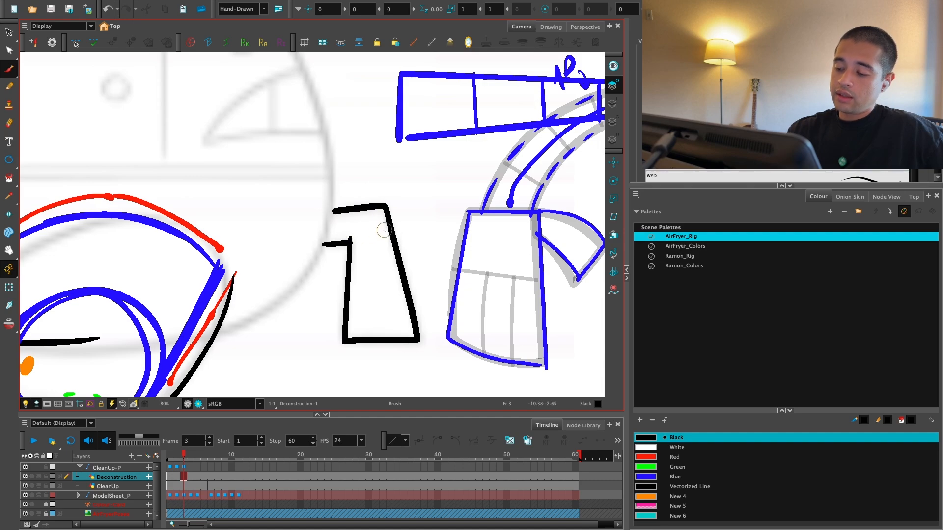
pyautogui.press('1')
pyautogui.press('2')
pyautogui.press('2')
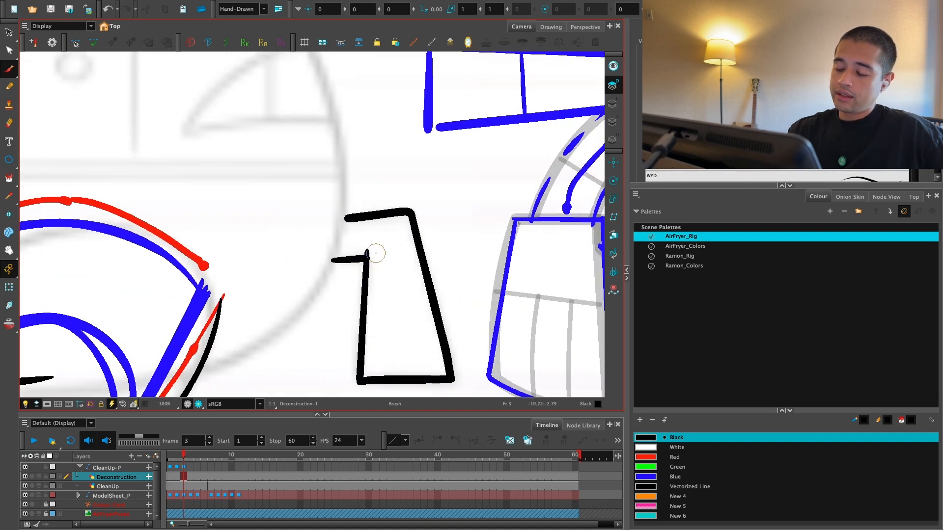
# Step: On frame 4, move the side-view body and leg sketch above the front view beside the 3/4 sketch and shrink it slightly
pyautogui.press('1')
pyautogui.press('1')
pyautogui.press('1')
pyautogui.press('1')
pyautogui.press('1')
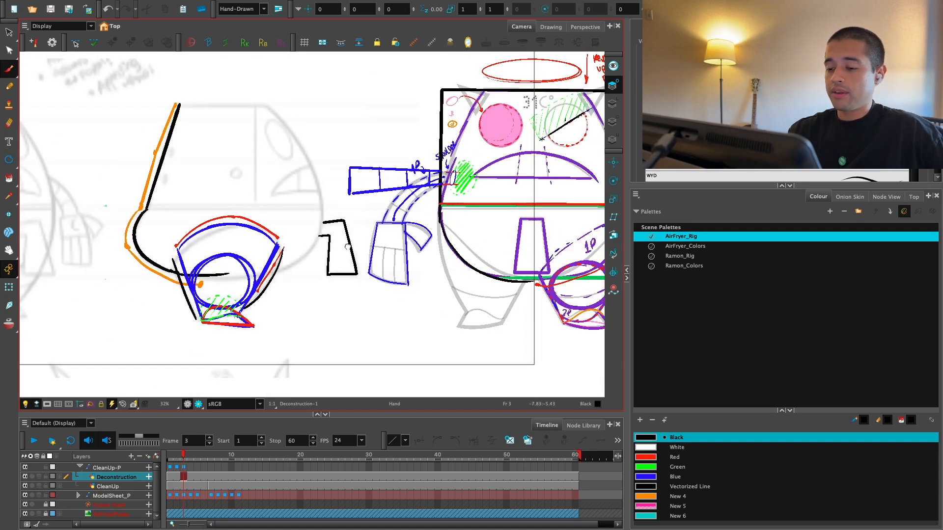
pyautogui.press('2')
pyautogui.moveTo(347, 253); pyautogui.dragTo(384, 331)
pyautogui.press('1')
pyautogui.press('1')
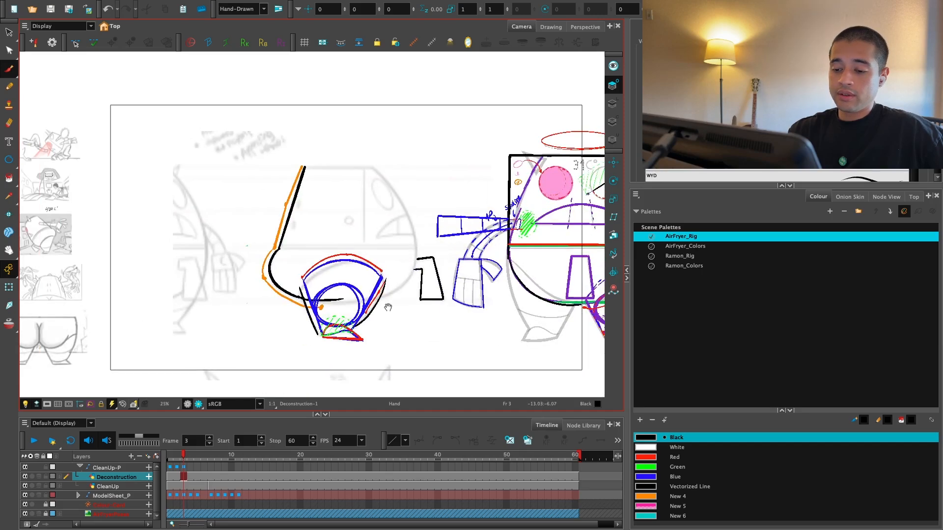
pyautogui.press('1')
pyautogui.click(189, 457)
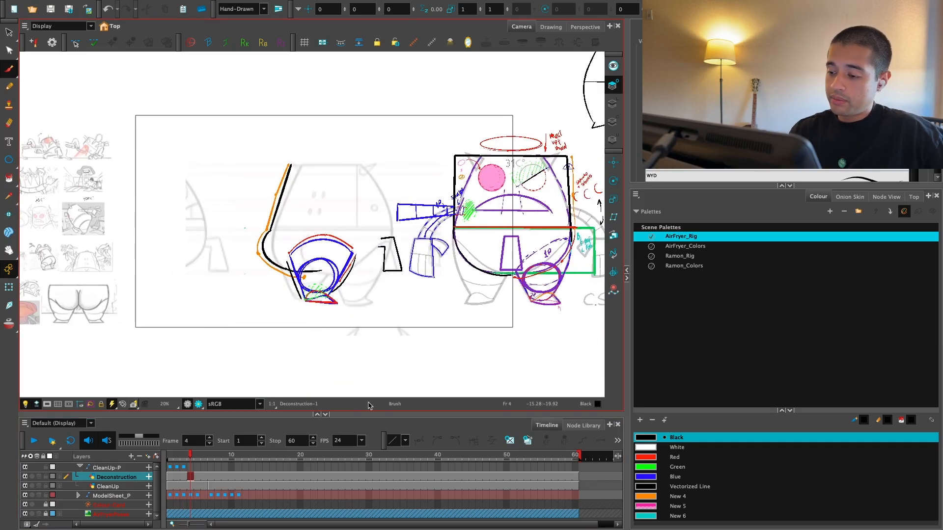
pyautogui.hotkey('alt', 's')
pyautogui.moveTo(378, 255)
pyautogui.mouseDown()
pyautogui.moveTo(305, 338)
pyautogui.moveTo(318, 242)
pyautogui.moveTo(518, 94)
pyautogui.mouseUp()
pyautogui.moveTo(519, 94); pyautogui.dragTo(336, 270)
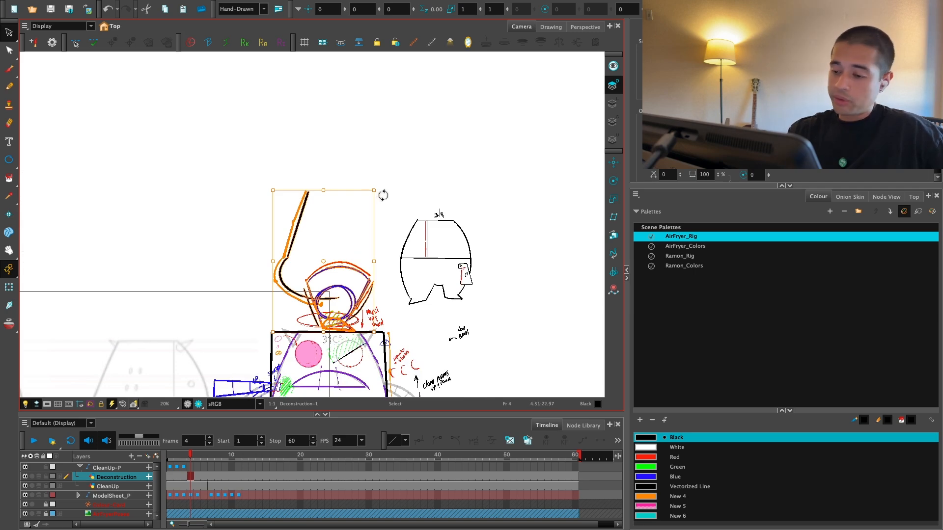
pyautogui.moveTo(374, 191); pyautogui.dragTo(368, 198)
pyautogui.moveTo(331, 262); pyautogui.dragTo(354, 240)
# Step: Write the label "side" in black above the relocated side-view leg sketch
pyautogui.hotkey('alt', 'b')
pyautogui.press('2')
pyautogui.press('2')
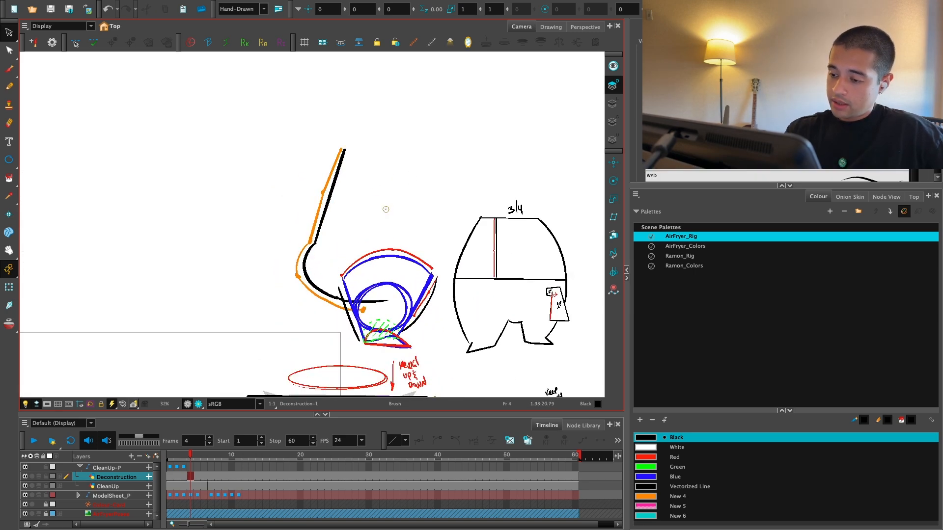
pyautogui.moveTo(389, 209); pyautogui.dragTo(381, 221)
pyautogui.moveTo(395, 212)
pyautogui.mouseDown()
pyautogui.moveTo(397, 221)
pyautogui.moveTo(409, 216)
pyautogui.mouseUp()
pyautogui.moveTo(412, 208); pyautogui.dragTo(419, 213)
pyautogui.press('1')
pyautogui.press('1')
pyautogui.press('1')
pyautogui.moveTo(314, 255); pyautogui.dragTo(388, 185)
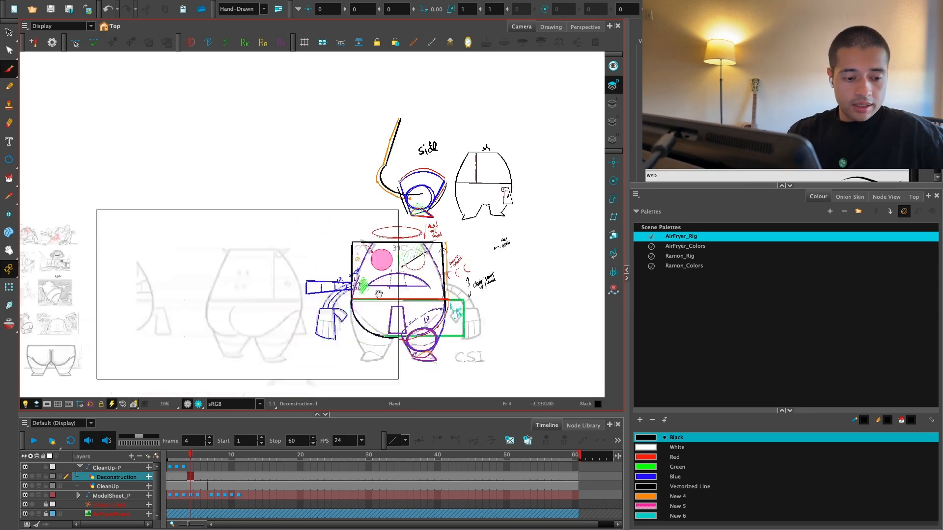
# Step: Try a short black stroke on the rear view, undo it, and browse the model sheet frames back to frame 1
pyautogui.moveTo(298, 370); pyautogui.dragTo(494, 282)
pyautogui.press('2')
pyautogui.press('2')
pyautogui.moveTo(441, 298); pyautogui.dragTo(230, 345)
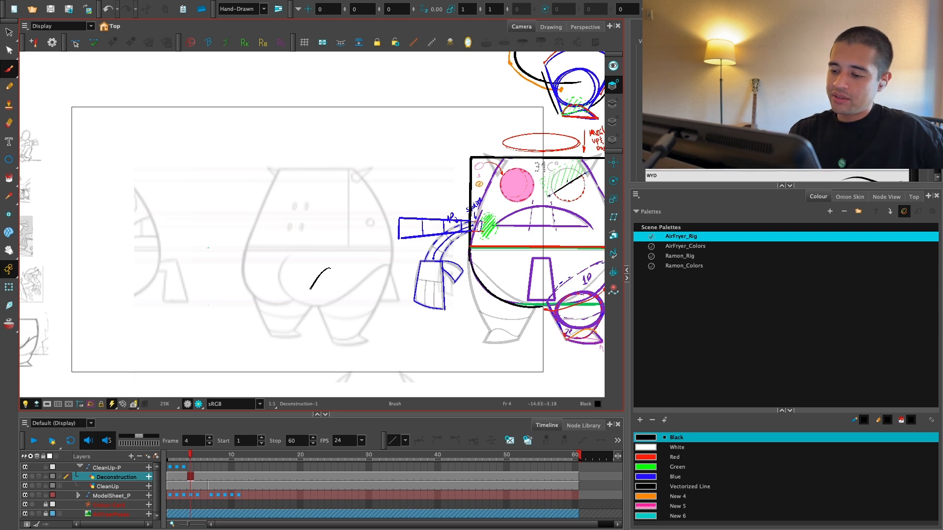
pyautogui.hotkey('ctrl', 'z')
pyautogui.click(202, 454)
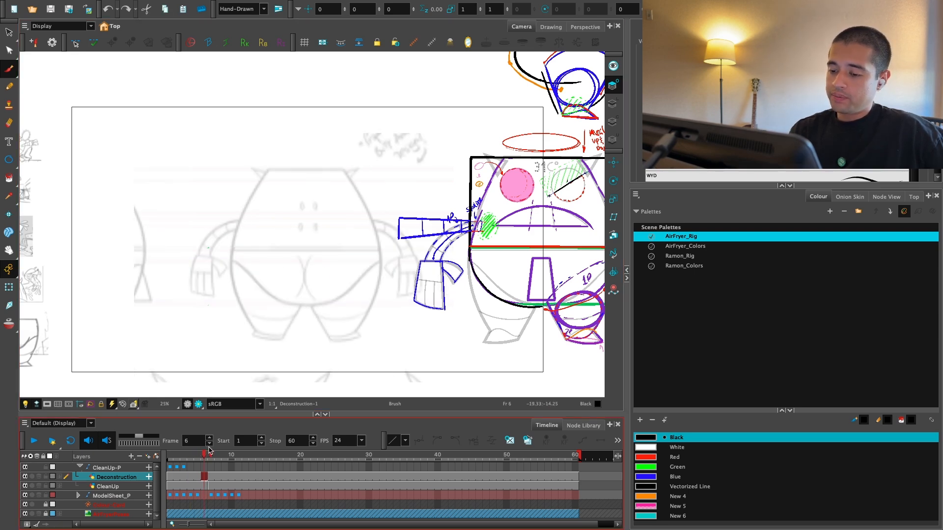
pyautogui.moveTo(208, 450)
pyautogui.mouseDown()
pyautogui.moveTo(219, 455)
pyautogui.moveTo(194, 459)
pyautogui.moveTo(235, 465)
pyautogui.moveTo(198, 471)
pyautogui.moveTo(244, 475)
pyautogui.moveTo(169, 476)
pyautogui.mouseUp()
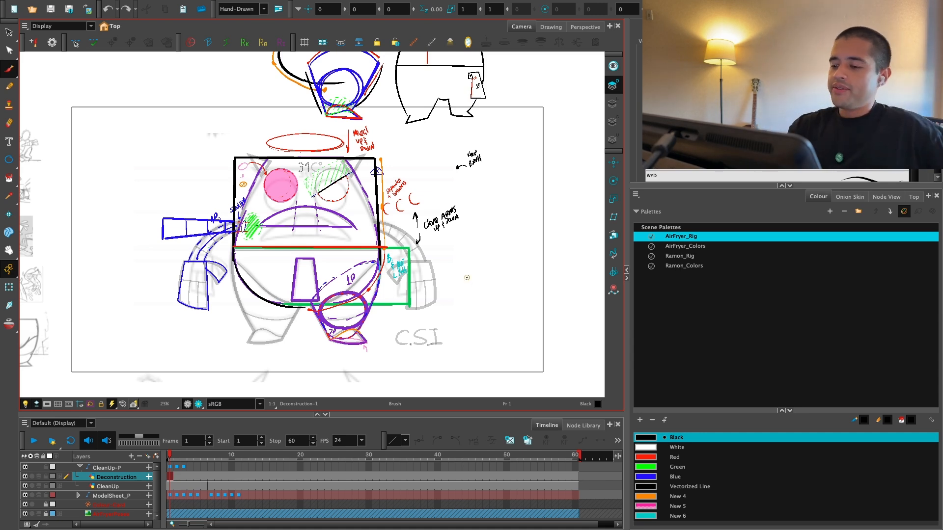
# Step: Select all the Deconstruction annotations and move them outside the camera frame, to the right of the clean front view
pyautogui.press('1')
pyautogui.moveTo(495, 261)
pyautogui.mouseDown()
pyautogui.moveTo(463, 298)
pyautogui.moveTo(428, 299)
pyautogui.mouseUp()
pyautogui.press('1')
pyautogui.hotkey('alt', 's')
pyautogui.moveTo(380, 346)
pyautogui.mouseDown()
pyautogui.moveTo(432, 90)
pyautogui.moveTo(358, 347)
pyautogui.mouseUp()
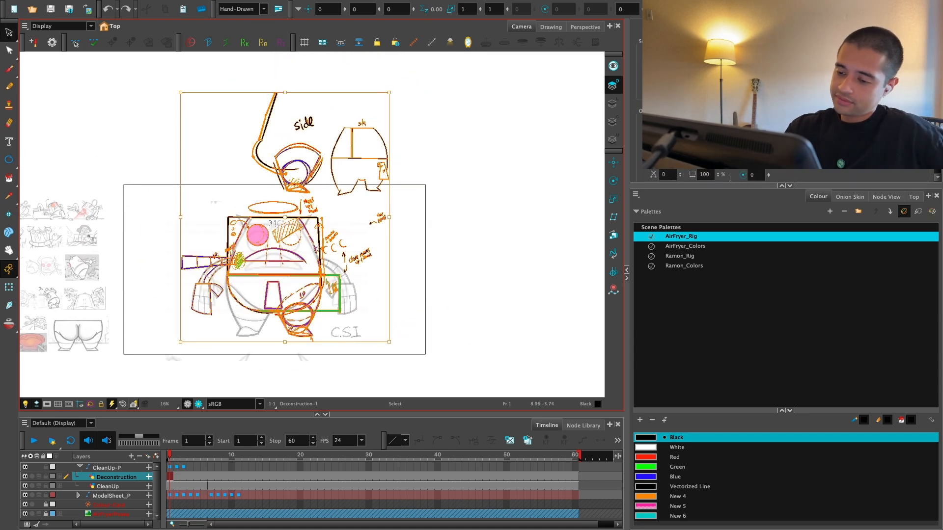
pyautogui.moveTo(290, 226); pyautogui.dragTo(543, 226)
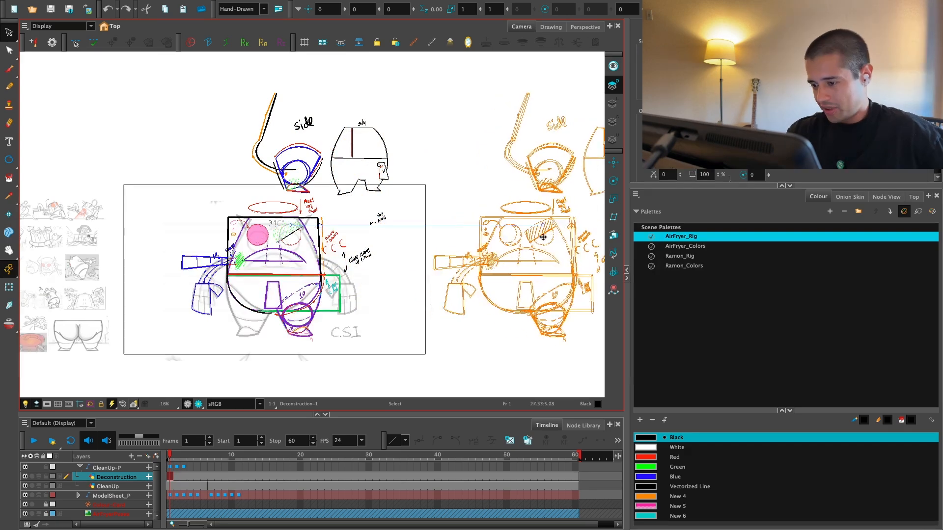
pyautogui.press('space')
pyautogui.moveTo(531, 356)
pyautogui.mouseDown()
pyautogui.moveTo(476, 340)
pyautogui.moveTo(547, 347)
pyautogui.moveTo(525, 348)
pyautogui.mouseUp()
pyautogui.press('1')
pyautogui.press('2')
pyautogui.press('space')
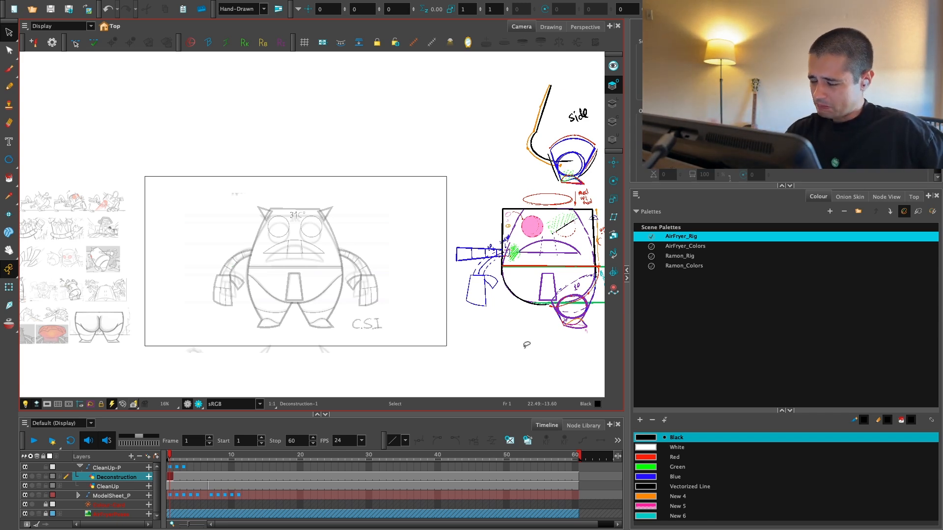
# Step: Examine the clean front view next to the relocated annotations
pyautogui.press('space')
pyautogui.moveTo(420, 351); pyautogui.dragTo(398, 375)
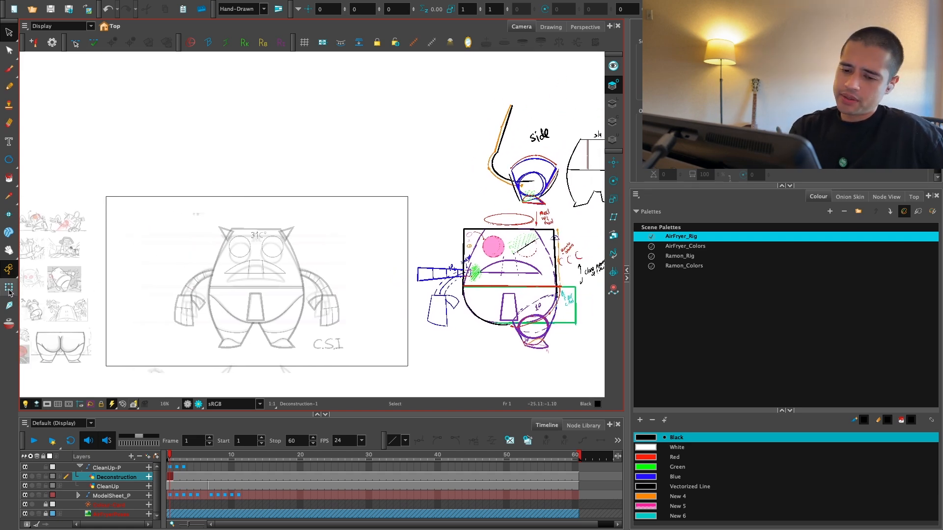
pyautogui.click(9, 291)
pyautogui.press('space')
pyautogui.moveTo(333, 296); pyautogui.dragTo(364, 291)
pyautogui.press('2')
pyautogui.press('2')
pyautogui.press('2')
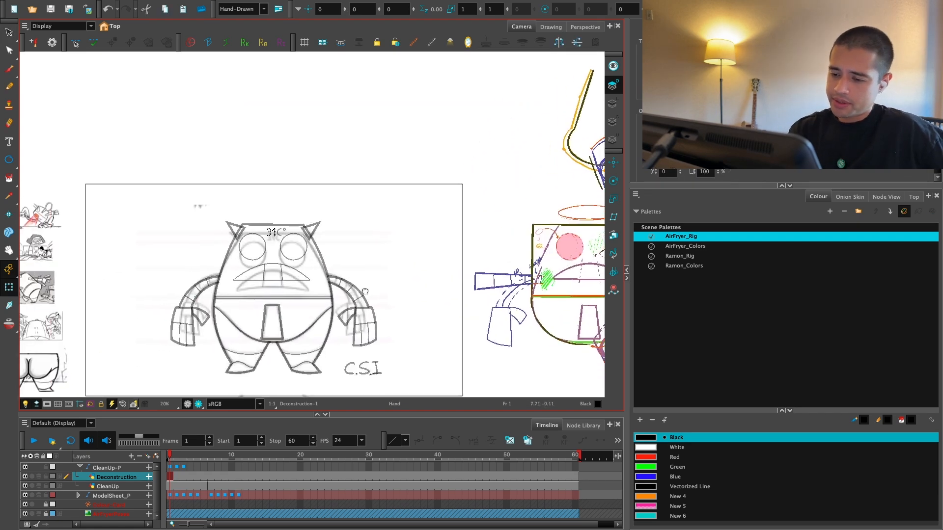
pyautogui.moveTo(323, 267); pyautogui.dragTo(334, 255)
pyautogui.click(334, 254)
pyautogui.hotkey('alt', 's')
pyautogui.press('1')
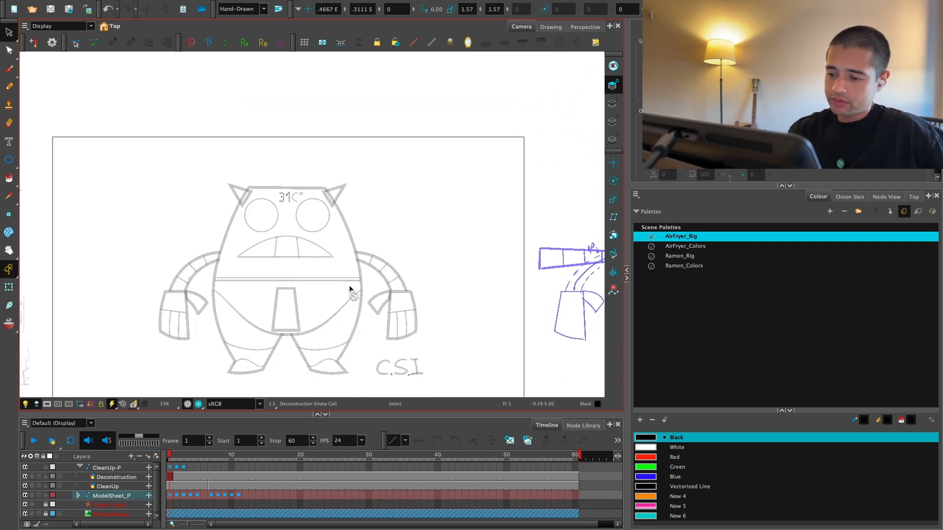
pyautogui.press('1')
# Step: Compare the model sheet and clean-up drawings across the first three frames and return to frame 1
pyautogui.click(181, 497)
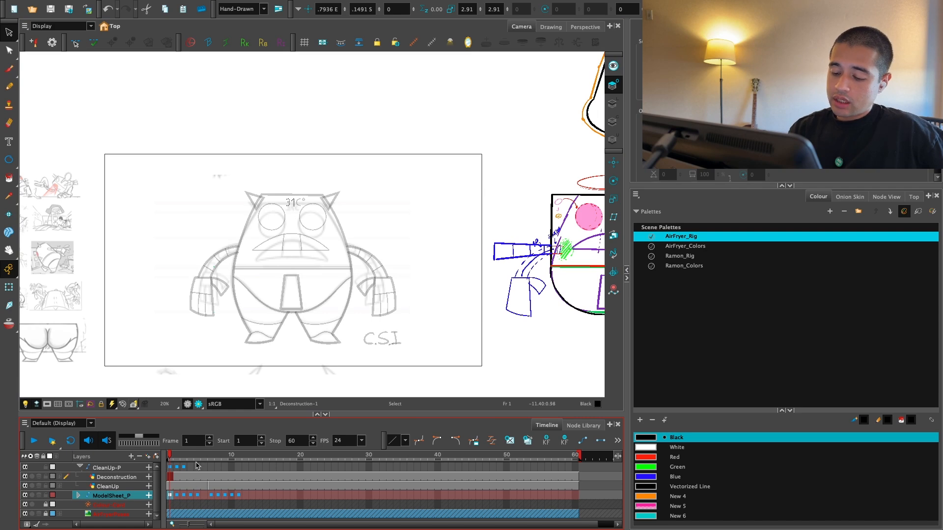
pyautogui.click(177, 466)
pyautogui.click(184, 466)
pyautogui.click(170, 466)
pyautogui.click(177, 465)
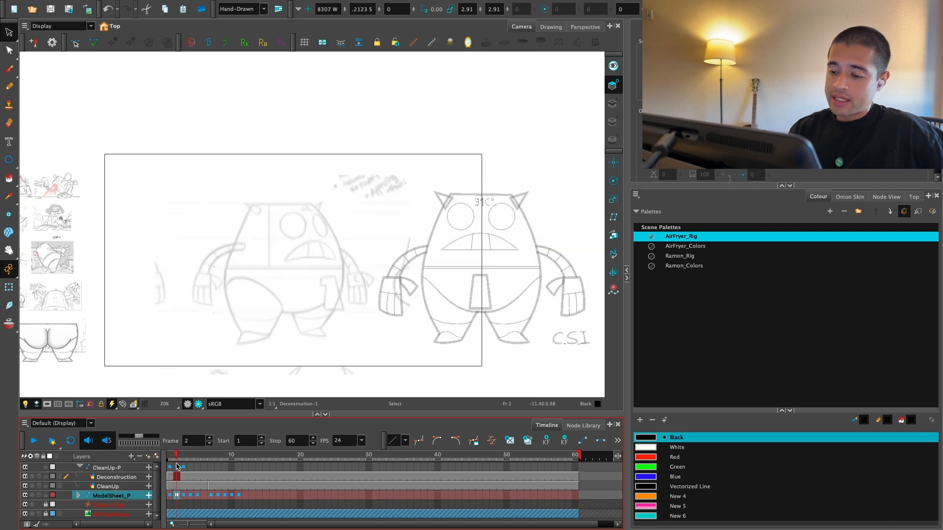
pyautogui.moveTo(177, 464); pyautogui.dragTo(172, 468)
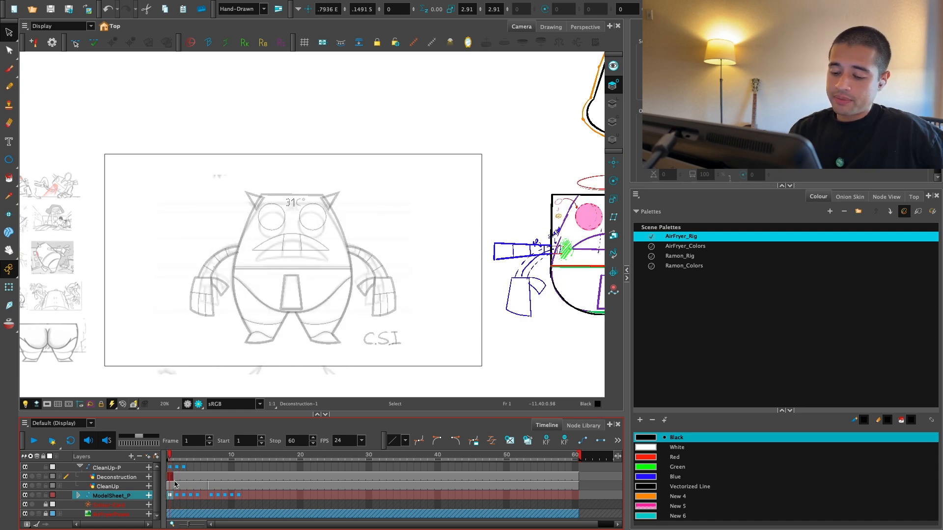
pyautogui.click(171, 476)
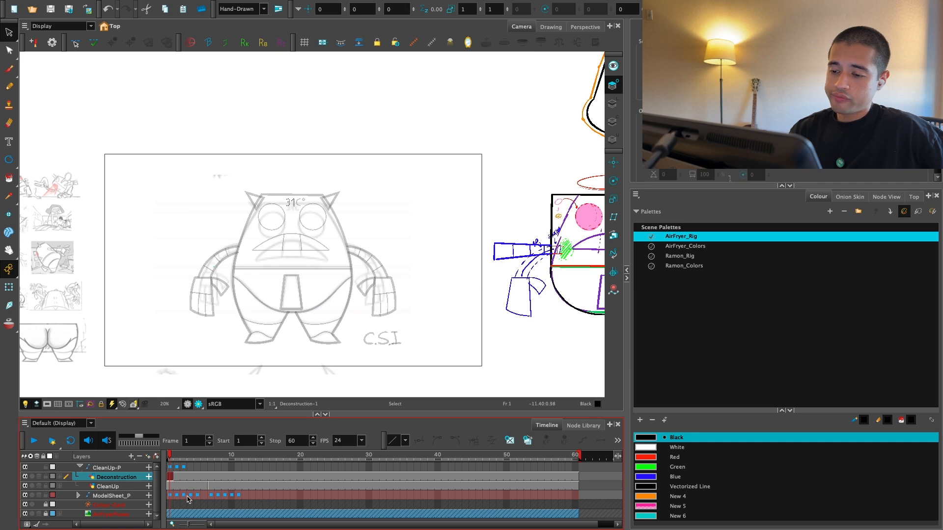
pyautogui.click(179, 460)
pyautogui.moveTo(179, 461); pyautogui.dragTo(164, 473)
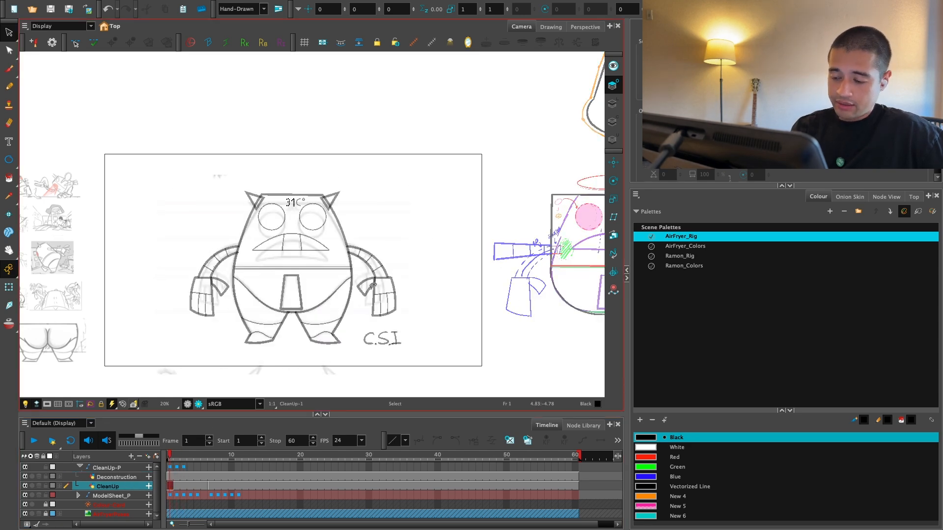
# Step: Collapse the CleanUp-P layer and open the scene's node network
pyautogui.press('2')
pyautogui.press('2')
pyautogui.moveTo(398, 354); pyautogui.dragTo(403, 318)
pyautogui.press('1')
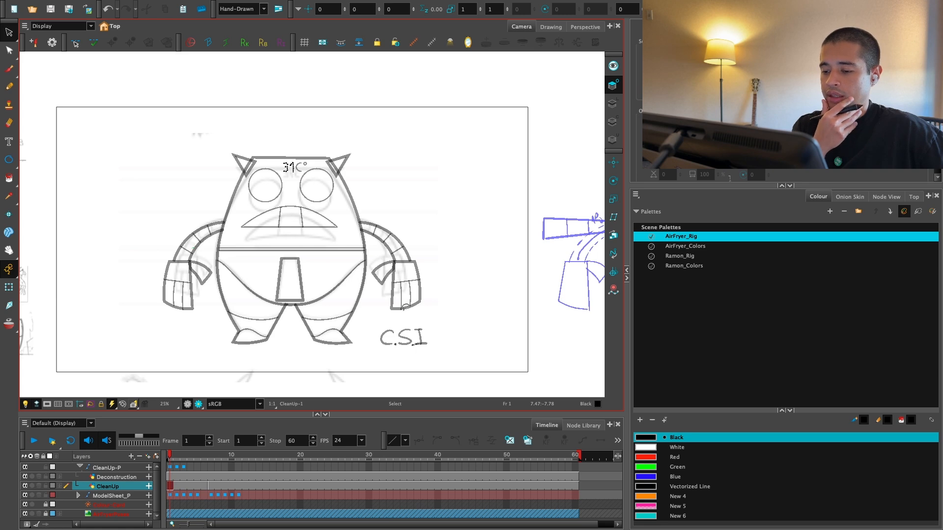
pyautogui.click(80, 467)
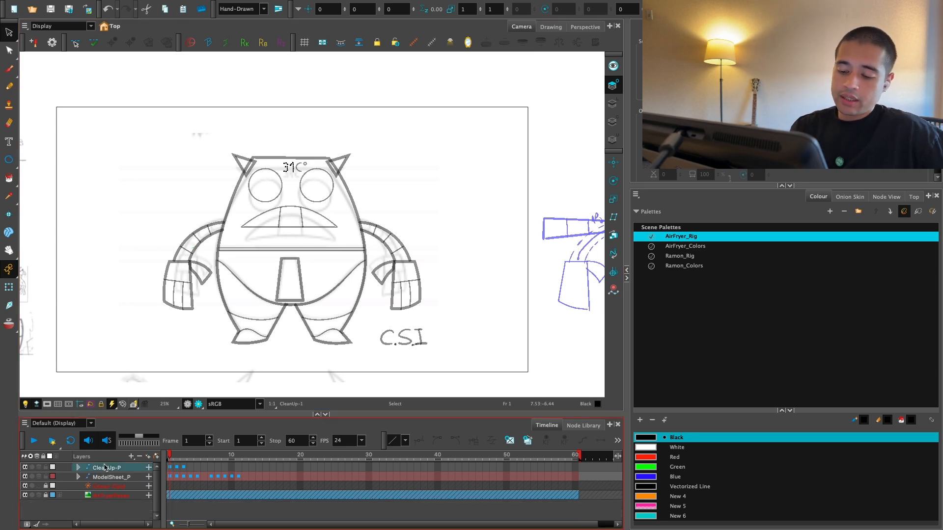
pyautogui.click(886, 197)
pyautogui.moveTo(812, 285); pyautogui.dragTo(814, 294)
pyautogui.press('1')
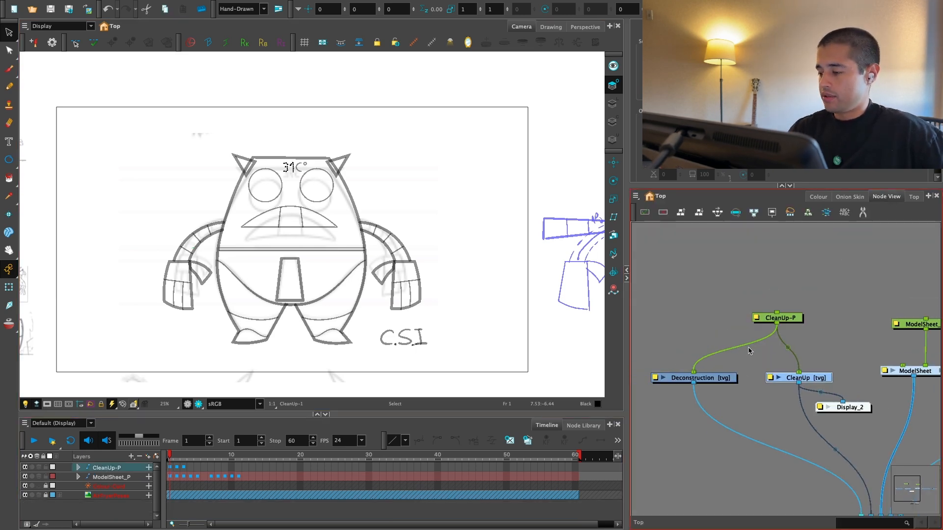
# Step: Examine the node network around the CleanUp-P and ModelSheet branches
pyautogui.press('1')
pyautogui.press('1')
pyautogui.moveTo(744, 413); pyautogui.dragTo(798, 381)
pyautogui.moveTo(882, 402); pyautogui.dragTo(800, 404)
pyautogui.press('1')
pyautogui.press('1')
pyautogui.press('2')
pyautogui.press('2')
pyautogui.press('2')
pyautogui.moveTo(837, 265); pyautogui.dragTo(787, 345)
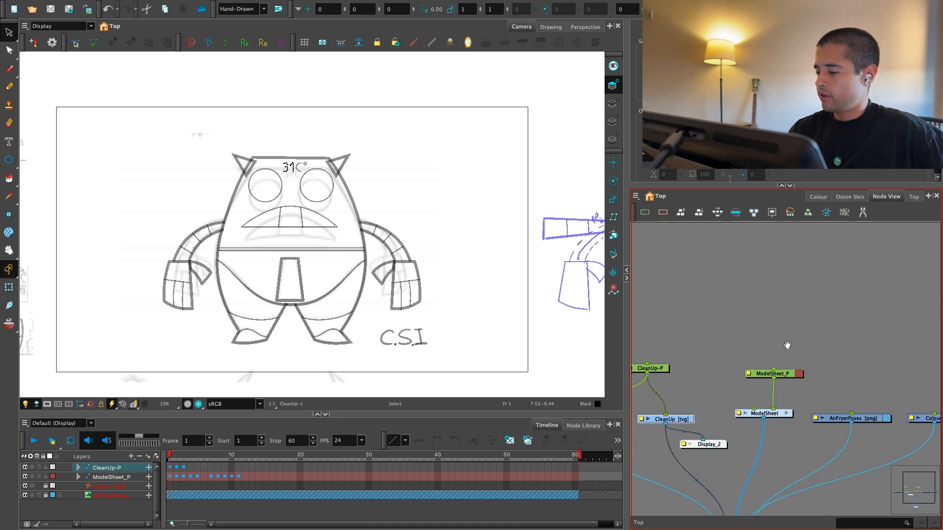
pyautogui.press('2')
pyautogui.press('2')
pyautogui.click(782, 430)
pyautogui.click(784, 235)
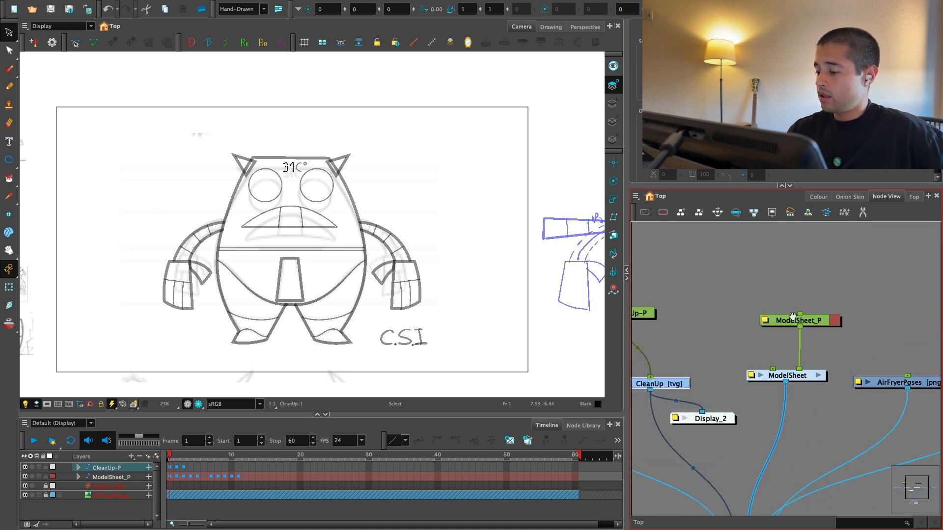
# Step: Cut the AirFryer-P, AirFryer-G and Composite nodes from inside the ModelSheet group and return to the top level
pyautogui.press('1')
pyautogui.press('1')
pyautogui.moveTo(742, 406); pyautogui.dragTo(740, 435)
pyautogui.press('2')
pyautogui.click(786, 401)
pyautogui.press('1')
# Step: Move the CleanUp-P, Deconstruction, CleanUp and Display_2 nodes away from the ModelSheet branch to free up space
pyautogui.press('1')
pyautogui.moveTo(747, 308); pyautogui.dragTo(659, 423)
pyautogui.press('super+x')
pyautogui.click(786, 235)
pyautogui.moveTo(818, 319); pyautogui.dragTo(837, 310)
pyautogui.moveTo(770, 284); pyautogui.dragTo(666, 394)
pyautogui.moveTo(668, 393); pyautogui.dragTo(701, 386)
pyautogui.press('1')
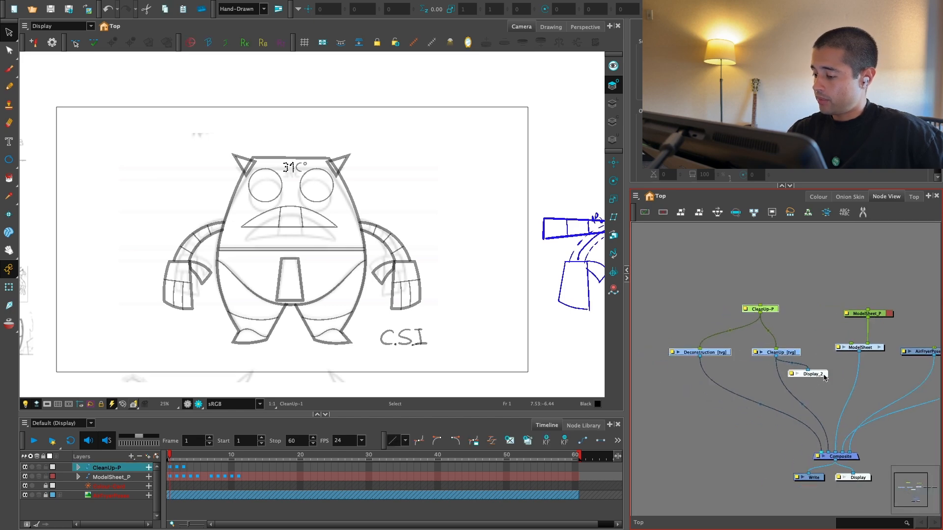
pyautogui.moveTo(775, 353); pyautogui.dragTo(659, 365)
# Step: Paste the AirFryer nodes beside the ModelSheet branch and connect their composite to the main Composite node
pyautogui.click(763, 357)
pyautogui.press('super+v')
pyautogui.moveTo(824, 415); pyautogui.dragTo(833, 452)
pyautogui.press('2')
pyautogui.click(793, 421)
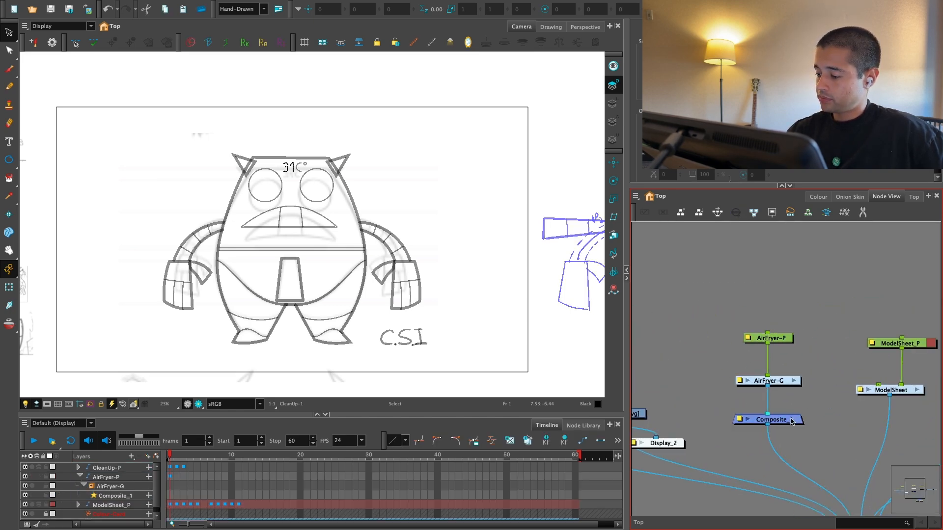
# Step: Enter the AirFryer-G group and shift its AirFryer drawing node to the left
pyautogui.press('2')
pyautogui.press('2')
pyautogui.moveTo(790, 373); pyautogui.dragTo(794, 343)
pyautogui.moveTo(539, 356); pyautogui.dragTo(579, 352)
pyautogui.press('2')
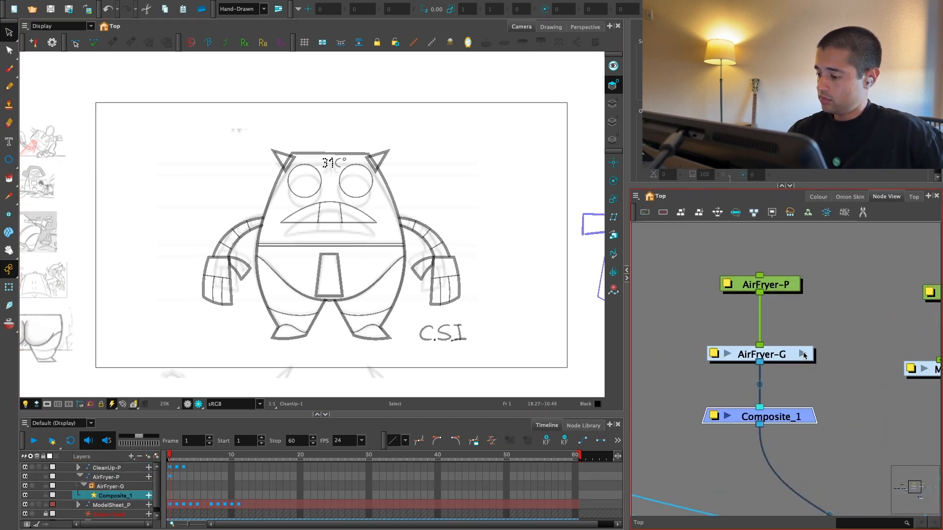
pyautogui.click(803, 355)
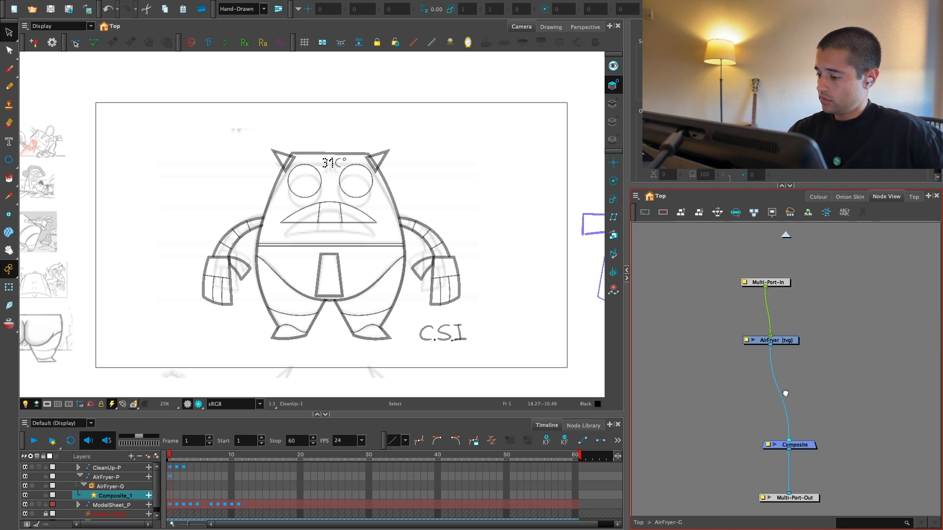
pyautogui.moveTo(185, 334); pyautogui.dragTo(462, 343)
pyautogui.moveTo(465, 133)
pyautogui.mouseDown()
pyautogui.moveTo(324, 118)
pyautogui.moveTo(517, 318)
pyautogui.mouseUp()
pyautogui.moveTo(452, 142); pyautogui.dragTo(478, 356)
pyautogui.press('2')
pyautogui.moveTo(807, 363); pyautogui.dragTo(806, 373)
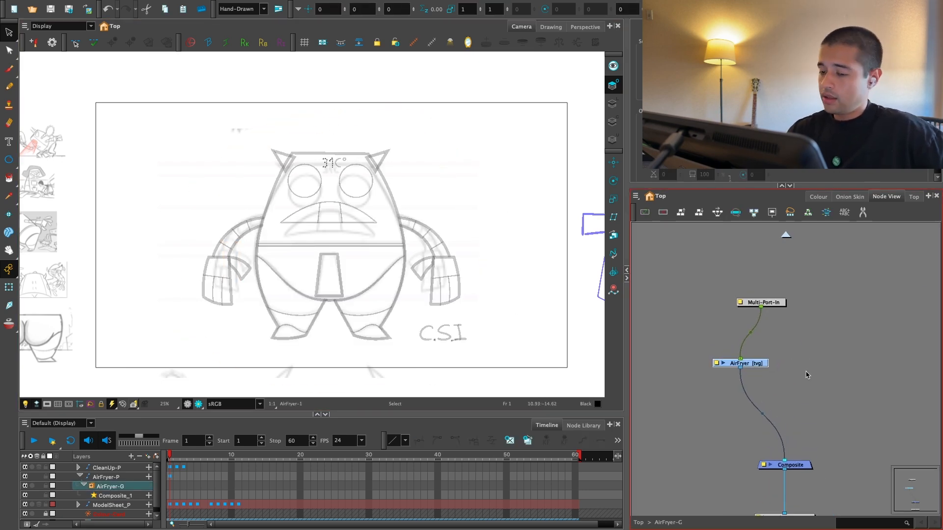
pyautogui.click(806, 373)
# Step: Add a vector drawing layer named Body with its exposure extended for the scene duration
pyautogui.press('2')
pyautogui.press('2')
pyautogui.moveTo(512, 315); pyautogui.dragTo(501, 312)
pyautogui.press('super+r')
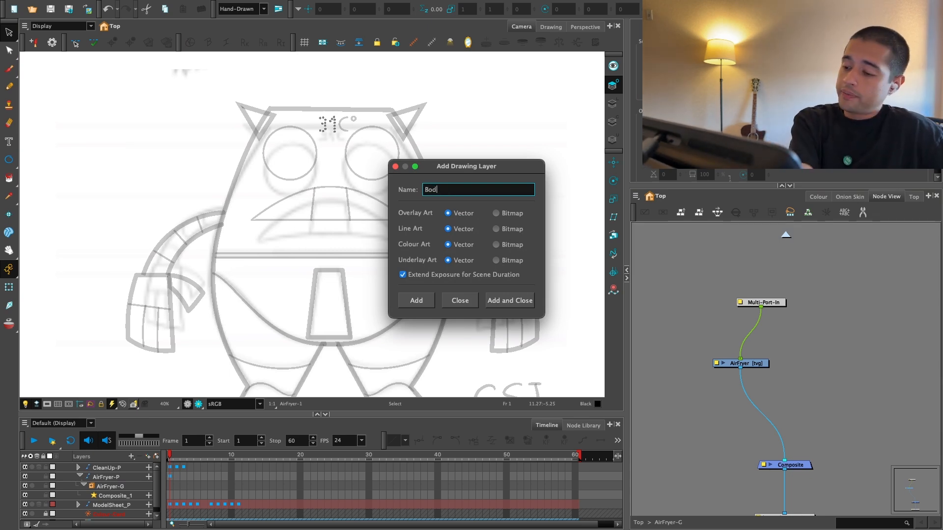
pyautogui.press('Return')
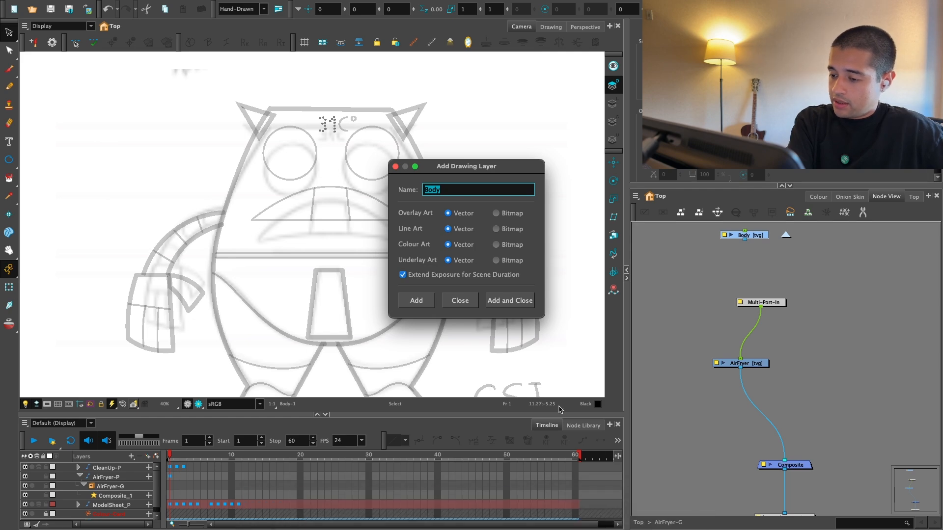
pyautogui.click(452, 305)
# Step: Place the Body node level with the AirFryer drawing node, on its right side
pyautogui.press('1')
pyautogui.press('1')
pyautogui.moveTo(487, 298); pyautogui.dragTo(331, 294)
pyautogui.moveTo(473, 258)
pyautogui.mouseDown()
pyautogui.moveTo(334, 275)
pyautogui.moveTo(448, 264)
pyautogui.mouseUp()
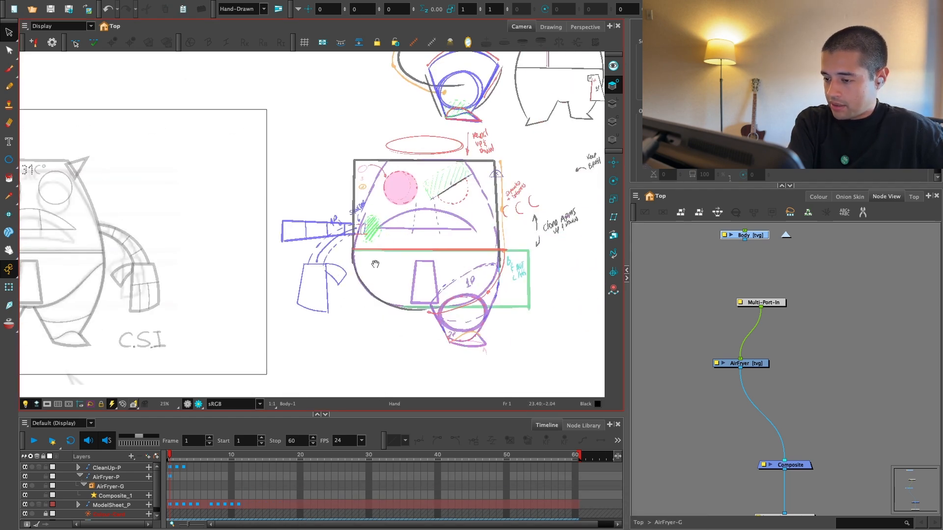
pyautogui.click(769, 259)
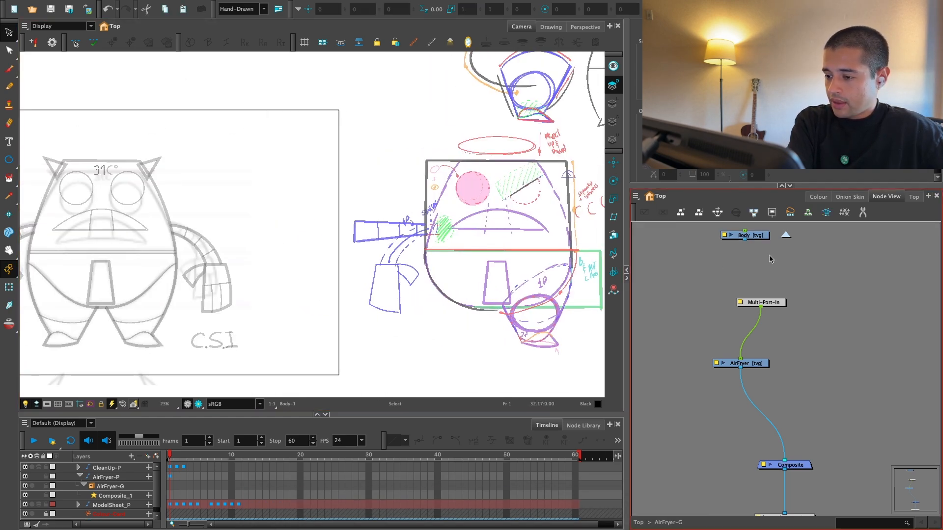
pyautogui.moveTo(764, 235); pyautogui.dragTo(764, 358)
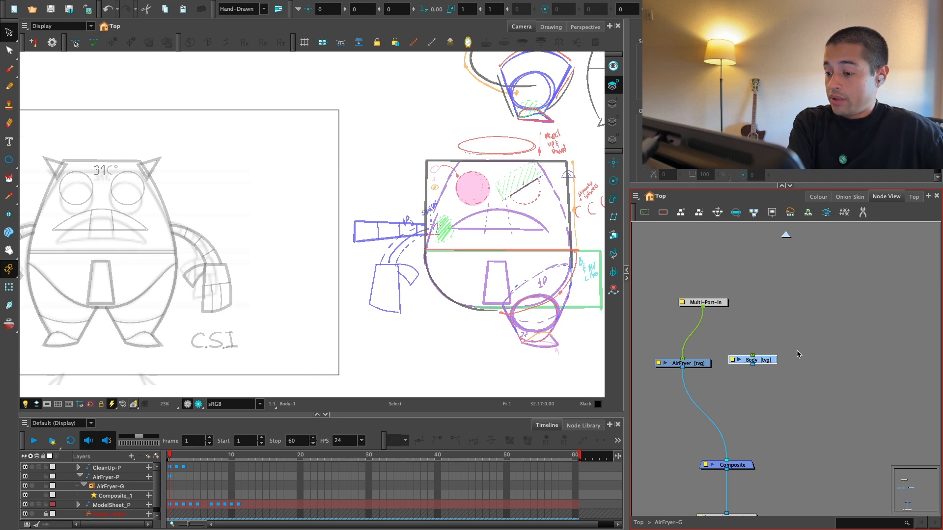
pyautogui.moveTo(764, 360); pyautogui.dragTo(764, 364)
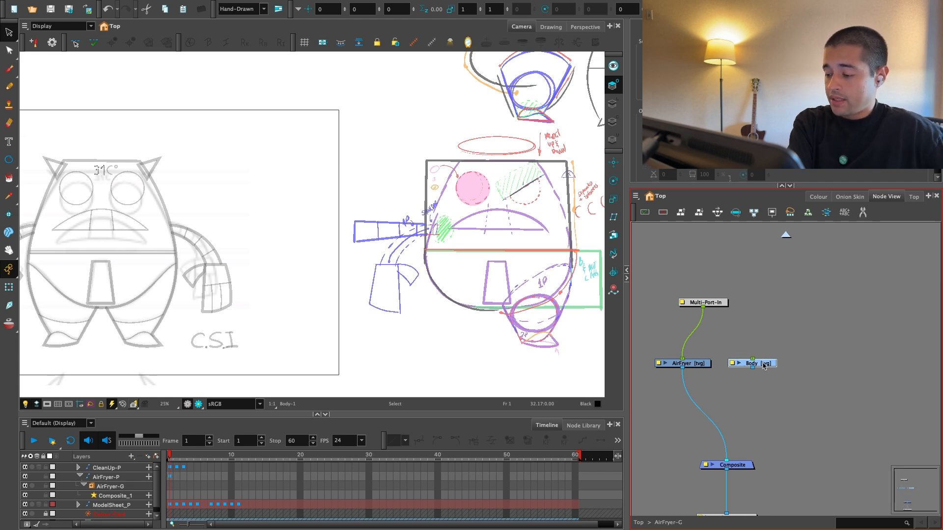
# Step: Add vector drawing layers named UpperLeg, LowerLeg, Shoe and ShoeMask, with their exposure extended for the scene duration
pyautogui.press('super+r')
pyautogui.write('lE')
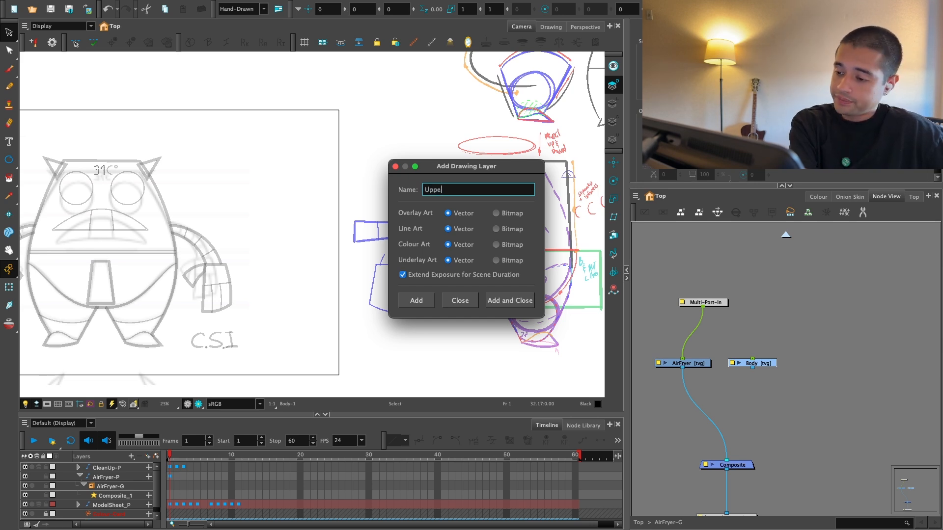
pyautogui.press('Return')
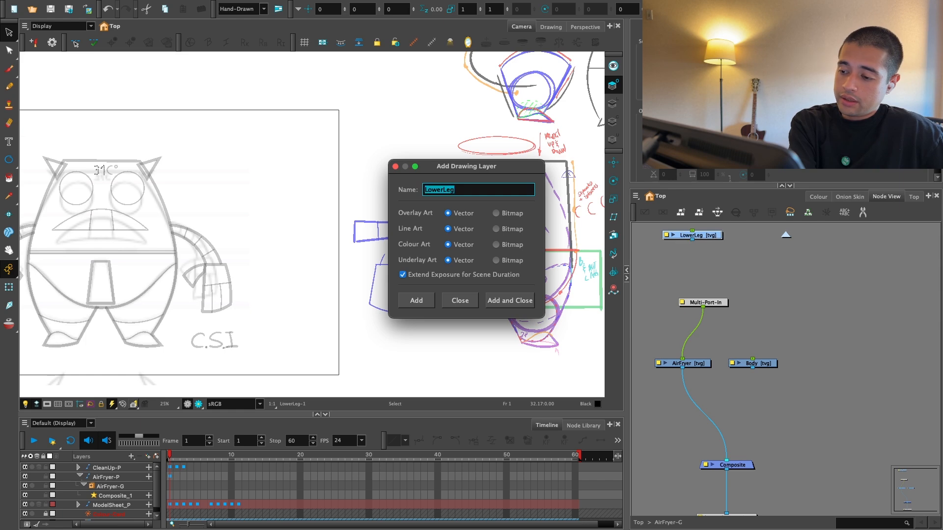
pyautogui.write('Sho')
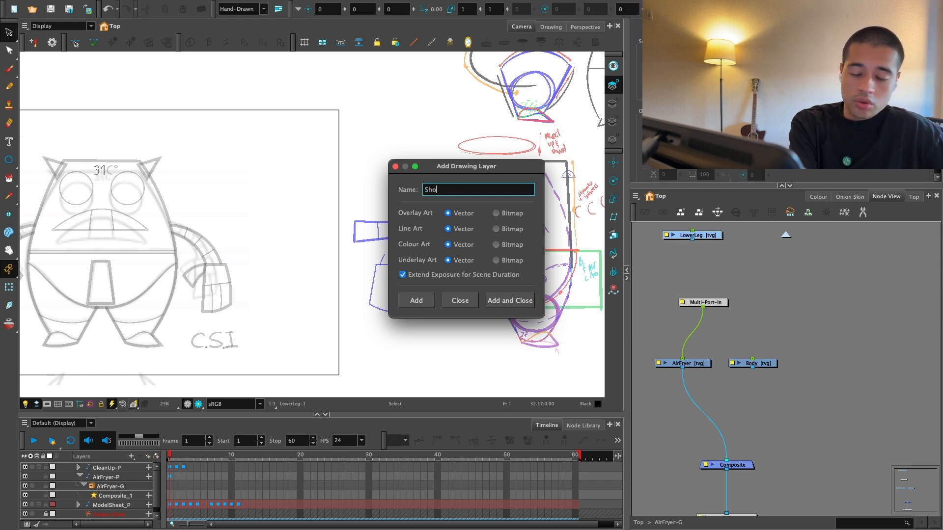
pyautogui.write('e')
pyautogui.press('Return')
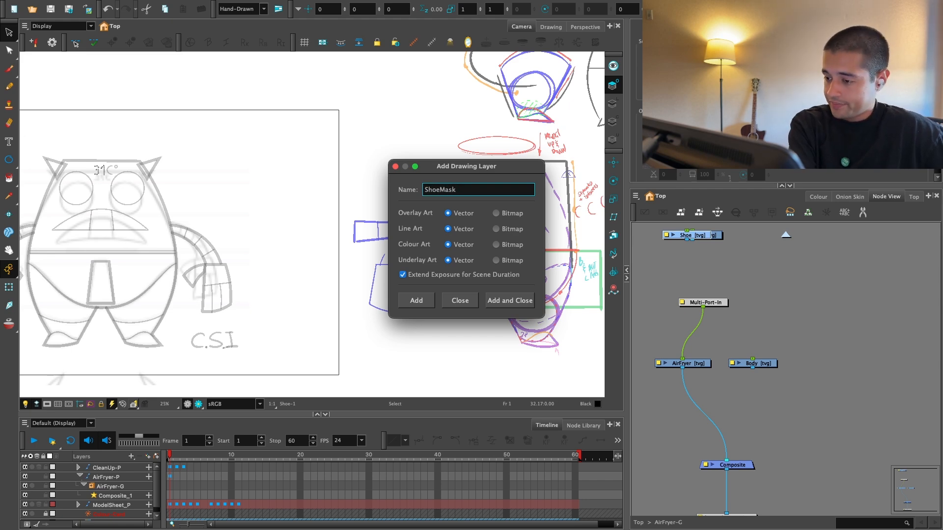
pyautogui.write('Mask')
pyautogui.press('Return')
# Step: Add two more vector drawing layers named Underpants and Package, then finish adding layers
pyautogui.moveTo(542, 168)
pyautogui.mouseDown()
pyautogui.moveTo(412, 186)
pyautogui.moveTo(384, 211)
pyautogui.mouseUp()
pyautogui.write('Underpants')
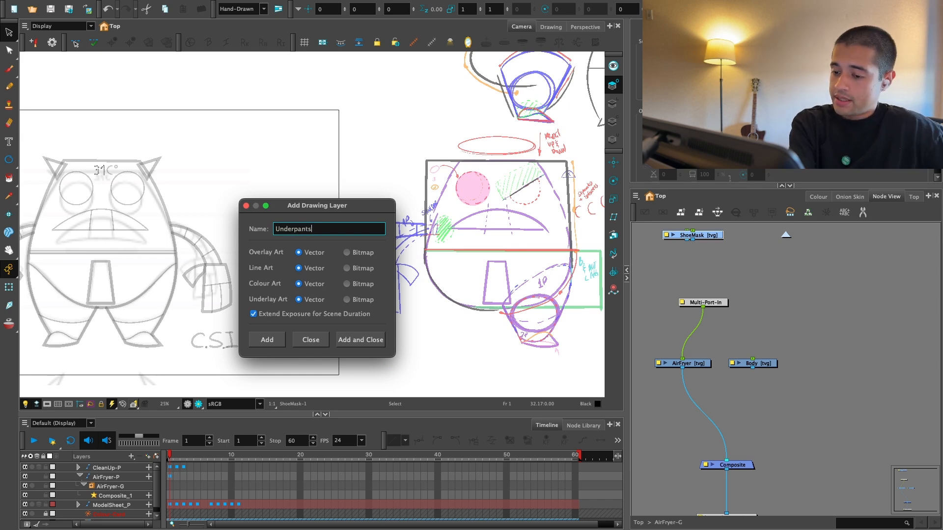
pyautogui.press('Return')
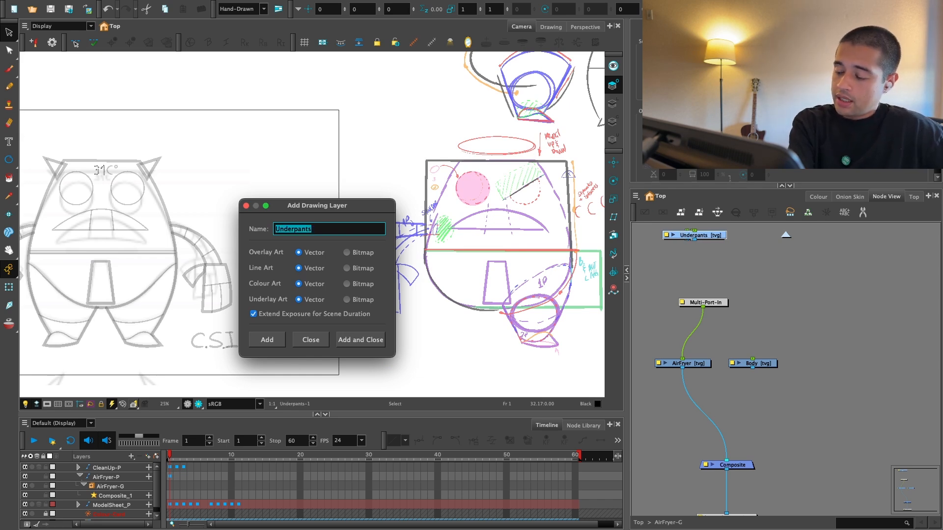
pyautogui.write('Packa')
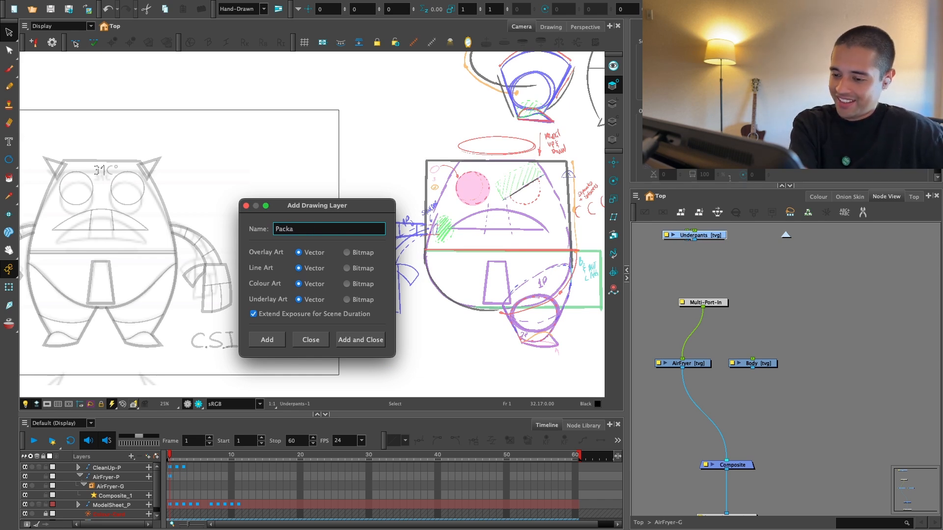
pyautogui.write('ge')
pyautogui.press('Return')
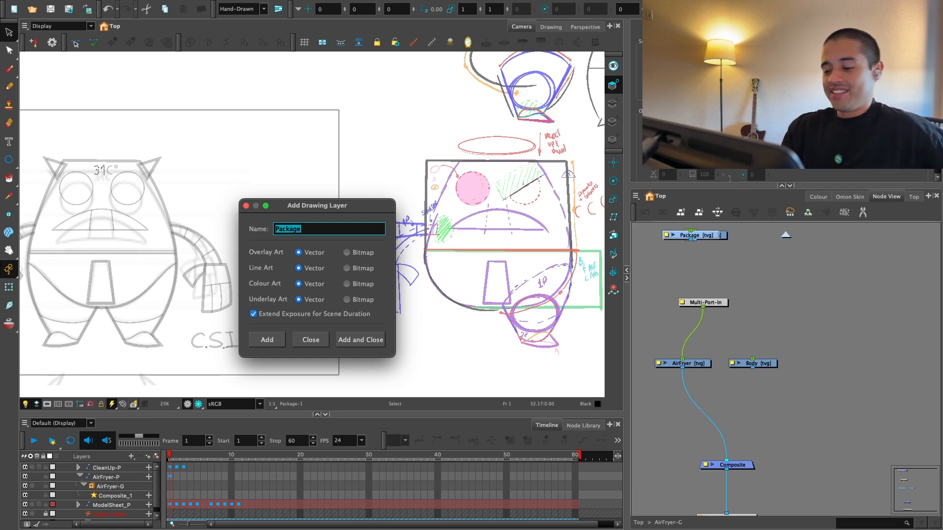
pyautogui.click(311, 340)
# Step: Spread the stacked leg, shoe, underpants and package drawing nodes into a row beside the Body node
pyautogui.moveTo(751, 294); pyautogui.dragTo(743, 345)
pyautogui.moveTo(644, 265); pyautogui.dragTo(730, 303)
pyautogui.moveTo(688, 285)
pyautogui.mouseDown()
pyautogui.moveTo(769, 324)
pyautogui.moveTo(835, 406)
pyautogui.mouseUp()
pyautogui.moveTo(796, 363); pyautogui.dragTo(756, 312)
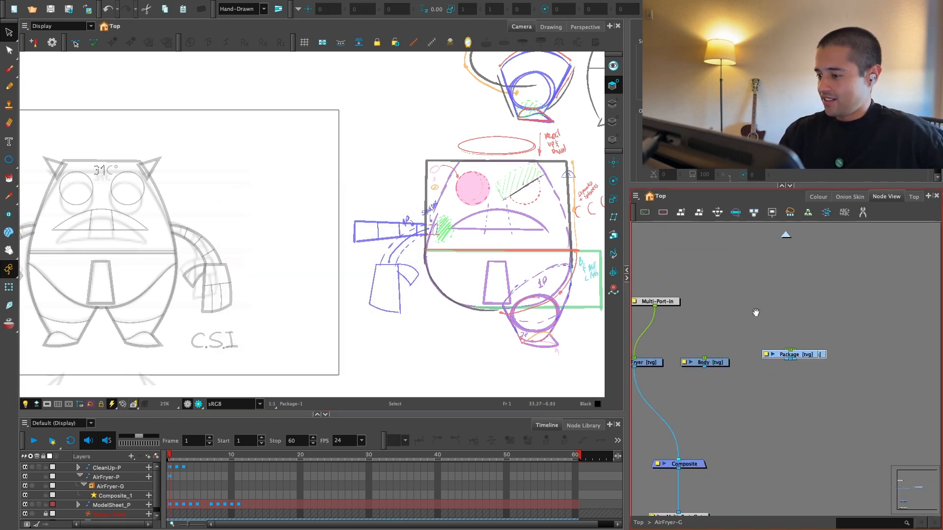
pyautogui.click(717, 212)
pyautogui.scroll(-1, 830, 408)
pyautogui.moveTo(835, 412); pyautogui.dragTo(779, 389)
pyautogui.moveTo(793, 336); pyautogui.dragTo(762, 346)
pyautogui.moveTo(784, 376); pyautogui.dragTo(810, 394)
pyautogui.moveTo(728, 363); pyautogui.dragTo(693, 372)
pyautogui.scroll(-2, 693, 373)
# Step: Combine Body and the new drawing nodes in a new composite and connect it to the group's existing Composite node
pyautogui.moveTo(909, 341); pyautogui.dragTo(684, 373)
pyautogui.hotkey('shift', 'c')
pyautogui.moveTo(786, 387)
pyautogui.mouseDown()
pyautogui.moveTo(671, 409)
pyautogui.moveTo(673, 439)
pyautogui.mouseUp()
pyautogui.moveTo(673, 440); pyautogui.dragTo(681, 484)
pyautogui.moveTo(652, 323); pyautogui.dragTo(666, 299)
# Step: Give each of the new drawing nodes a parent peg and connect all the pegs to the Multi-Port-In node
pyautogui.moveTo(674, 338); pyautogui.dragTo(918, 365)
pyautogui.press('super+p')
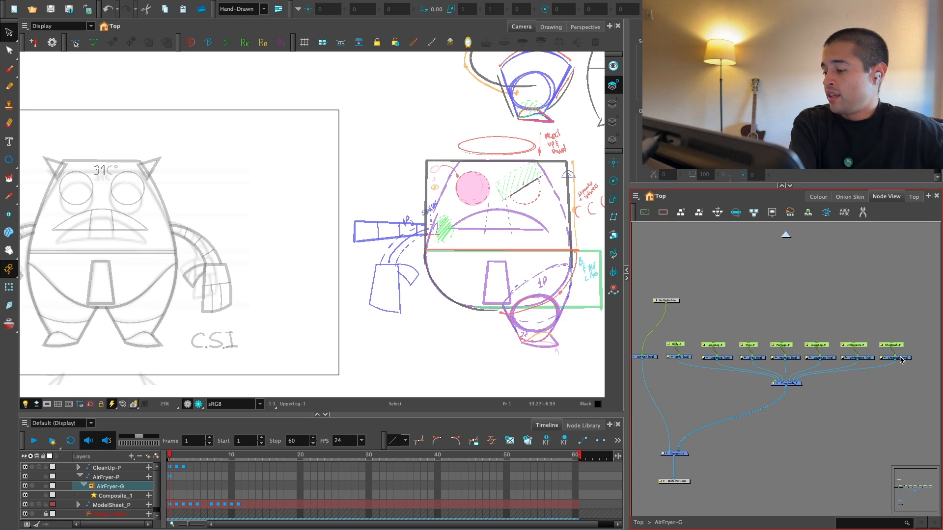
pyautogui.press('super+shift+p')
pyautogui.scroll(1, 785, 338)
pyautogui.moveTo(706, 319); pyautogui.dragTo(839, 333)
pyautogui.press('Delete')
pyautogui.scroll(2, 830, 349)
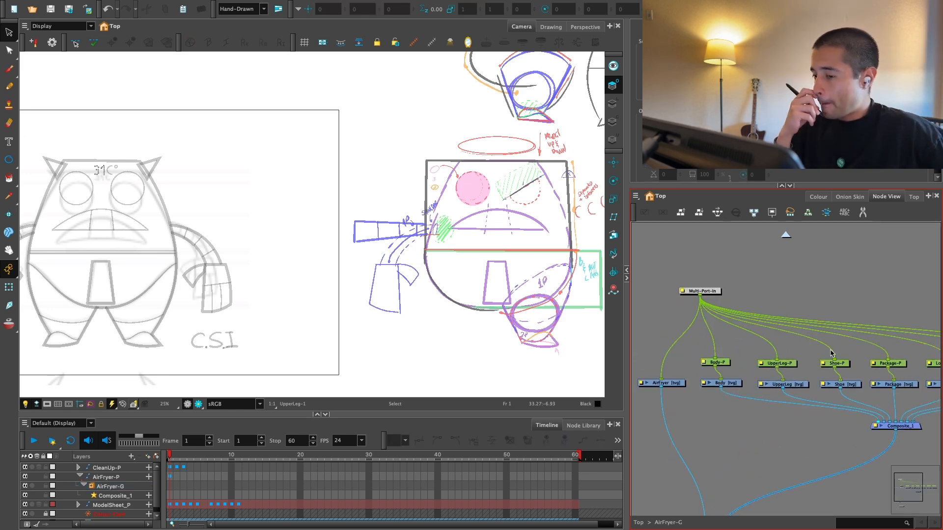
# Step: Draw a rectangle on the Body layer over the front view, spanning the body's width from head top to underpants bottom
pyautogui.click(725, 384)
pyautogui.moveTo(227, 237); pyautogui.dragTo(366, 255)
pyautogui.click(16, 160)
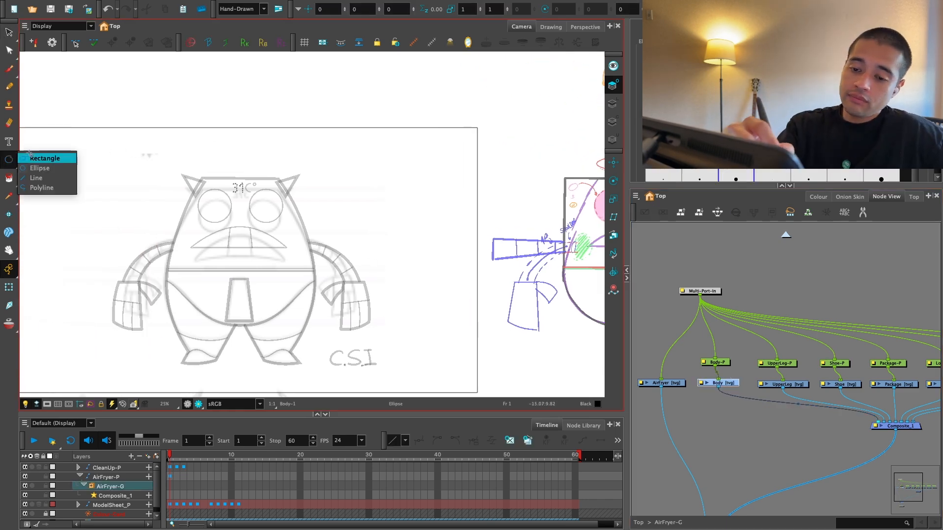
pyautogui.click(45, 160)
pyautogui.moveTo(167, 176); pyautogui.dragTo(316, 259)
pyautogui.hotkey('alt', 's')
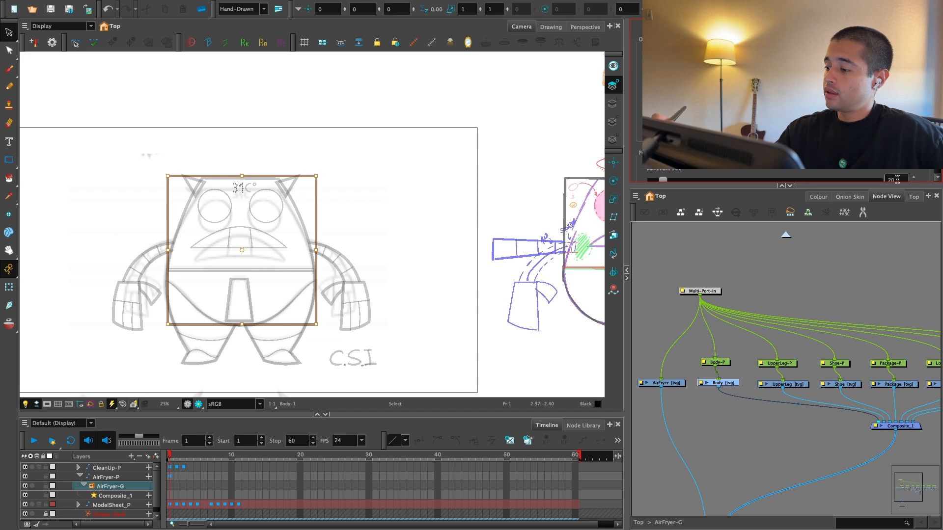
pyautogui.scroll(4, 370, 244)
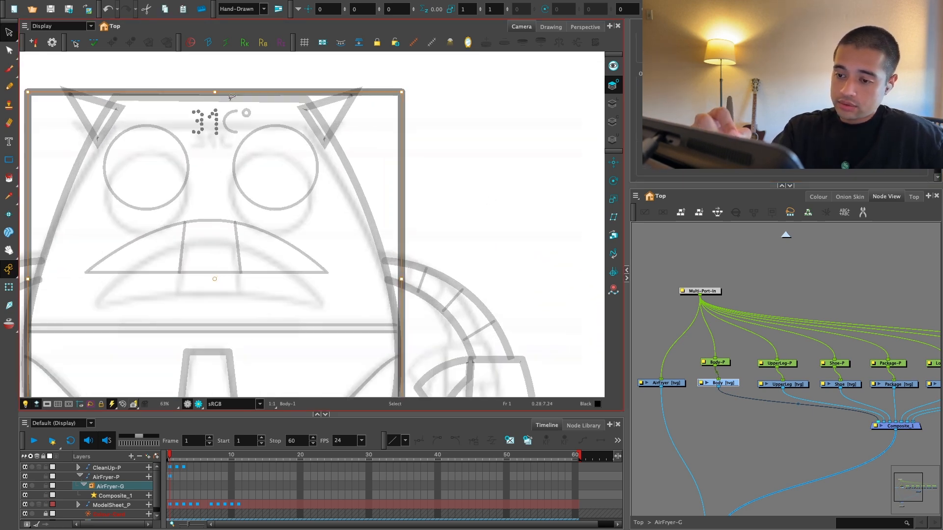
pyautogui.scroll(-3, 246, 67)
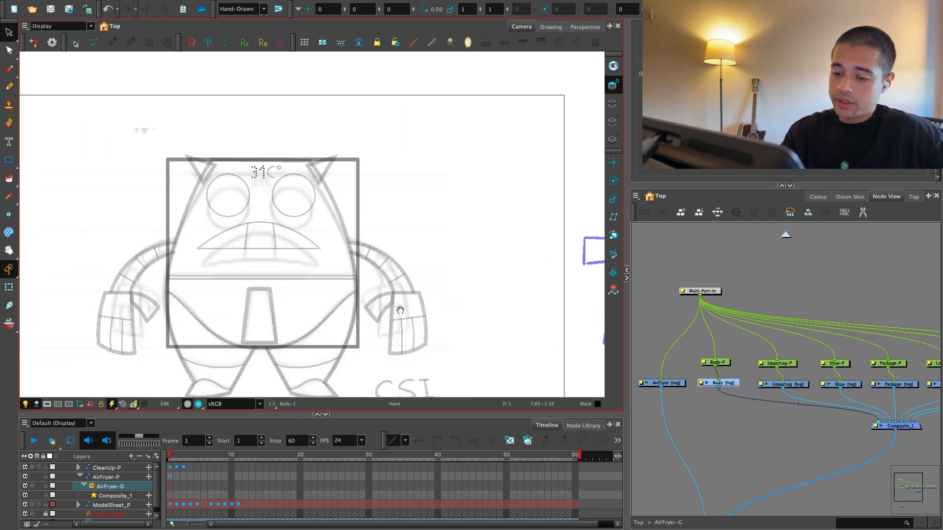
# Step: Remove the rectangle's lower-left corner point with the Contour Editor and bend the remaining segment into a rounded curve
pyautogui.click(10, 51)
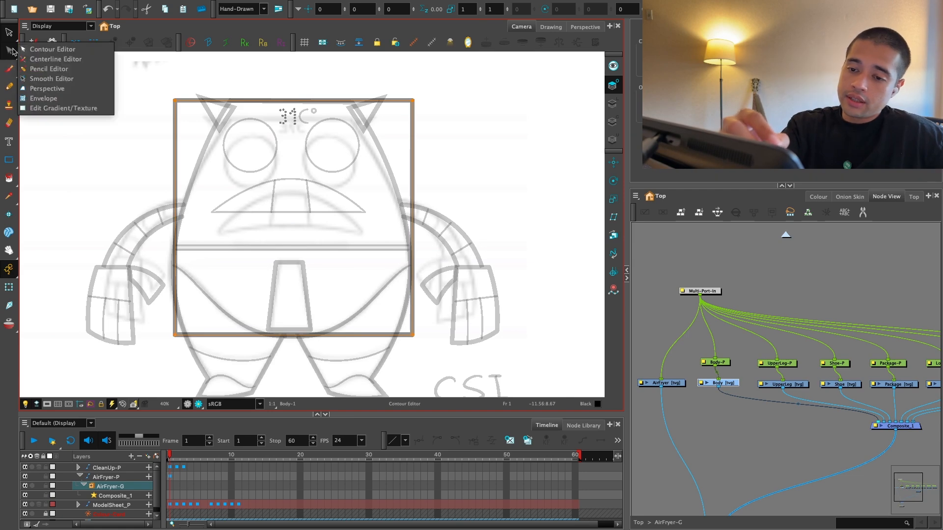
pyautogui.click(30, 48)
pyautogui.scroll(1, 278, 240)
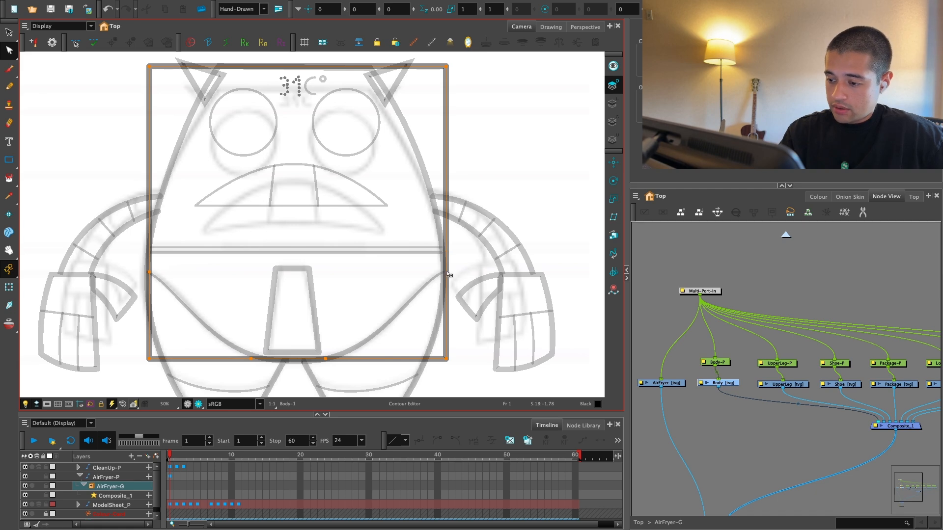
pyautogui.press('Delete')
pyautogui.moveTo(239, 280); pyautogui.dragTo(272, 247)
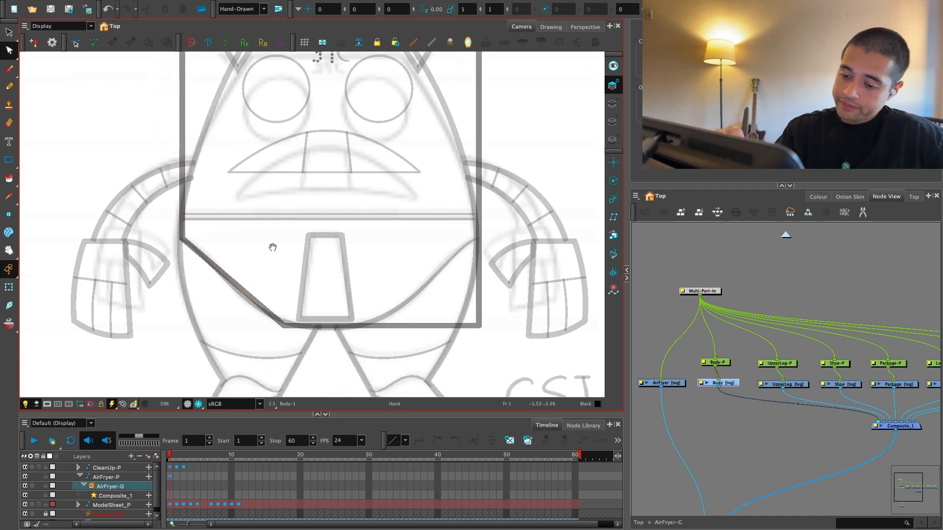
pyautogui.press('2')
pyautogui.moveTo(203, 291); pyautogui.dragTo(166, 336)
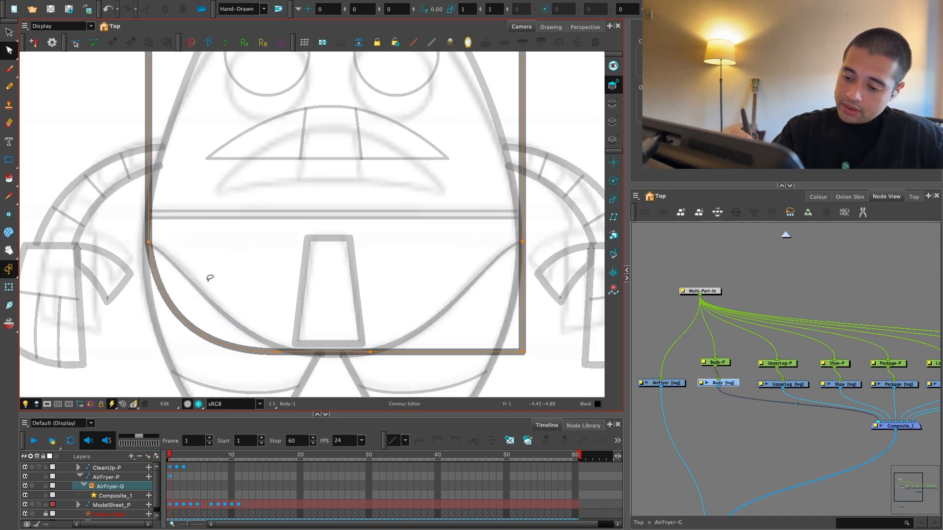
# Step: Remove the body outline's lower-right corner point and bend that segment into a matching rounded curve
pyautogui.press('1')
pyautogui.press('1')
pyautogui.press('2')
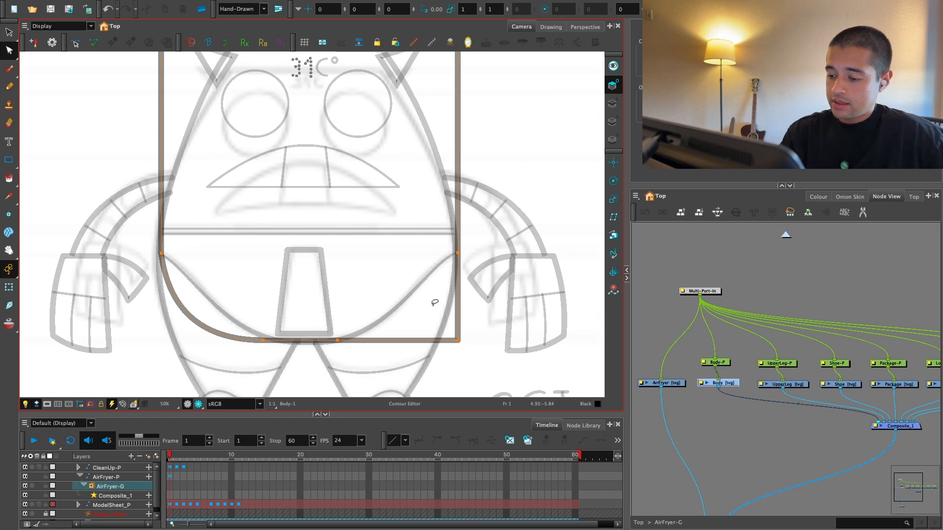
pyautogui.press('Delete')
pyautogui.moveTo(403, 293); pyautogui.dragTo(431, 328)
pyautogui.press('space')
pyautogui.moveTo(438, 275); pyautogui.dragTo(446, 330)
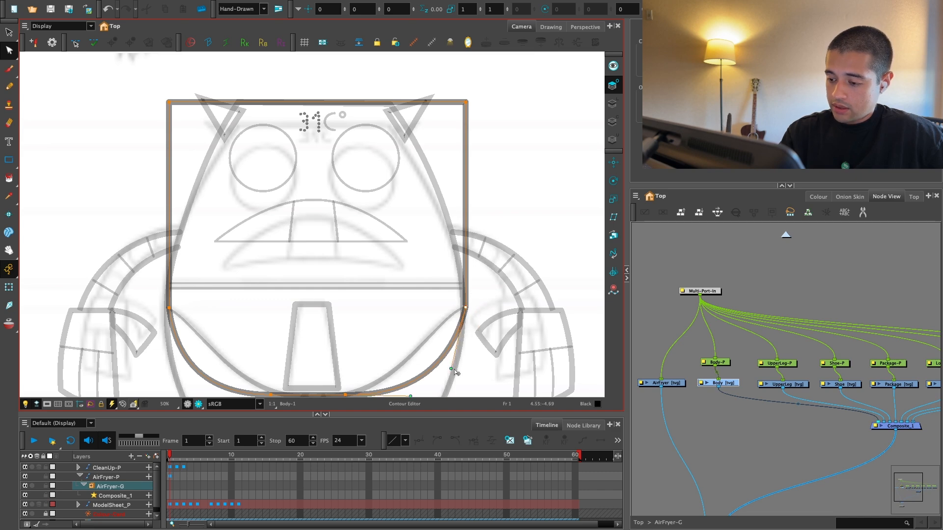
# Step: Adjust the curve handles at both side points so the body's straight sides flow smoothly into the rounded bottom
pyautogui.moveTo(453, 369); pyautogui.dragTo(465, 372)
pyautogui.click(290, 261)
pyautogui.click(169, 308)
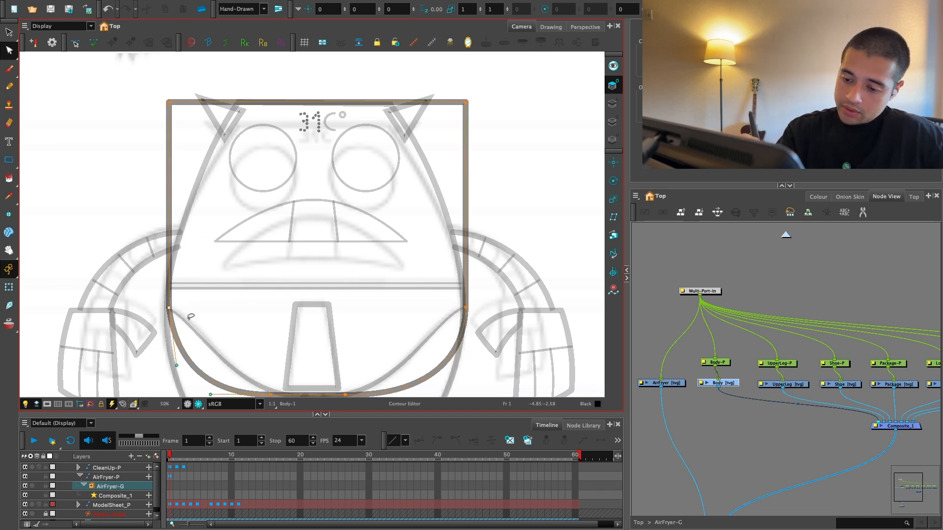
pyautogui.moveTo(177, 365); pyautogui.dragTo(170, 372)
pyautogui.click(484, 264)
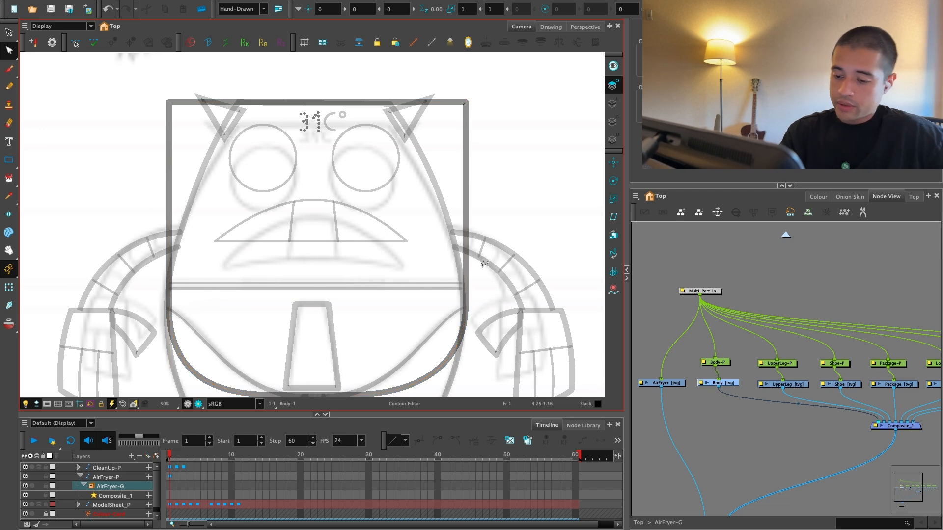
pyautogui.moveTo(491, 294)
pyautogui.mouseDown()
pyautogui.moveTo(437, 347)
pyautogui.moveTo(476, 349)
pyautogui.mouseUp()
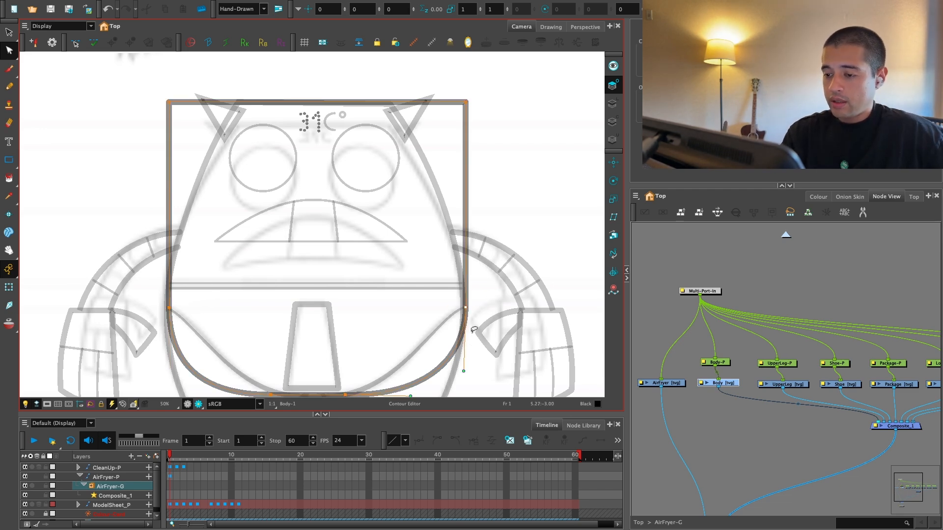
pyautogui.press('space')
pyautogui.moveTo(486, 308); pyautogui.dragTo(420, 299)
pyautogui.press('1')
pyautogui.press('1')
pyautogui.press('1')
pyautogui.moveTo(478, 270); pyautogui.dragTo(448, 324)
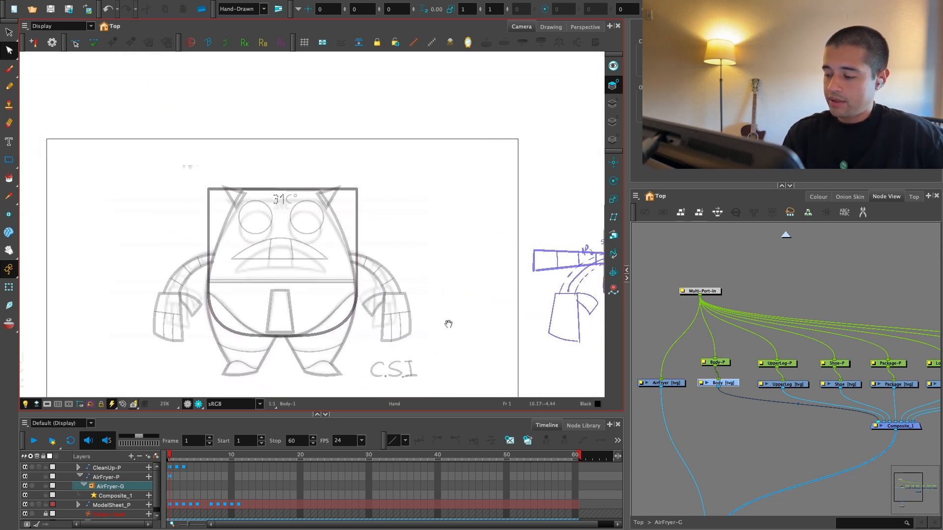
# Step: Add a new colour swatch to the AirFryer_Colors palette, based on its purple swatch
pyautogui.click(817, 197)
pyautogui.click(705, 257)
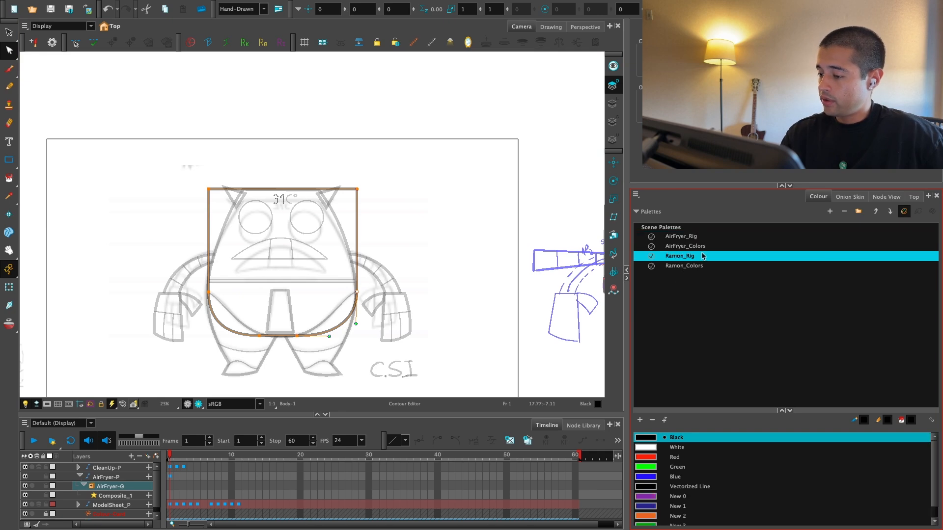
pyautogui.click(706, 266)
pyautogui.click(708, 246)
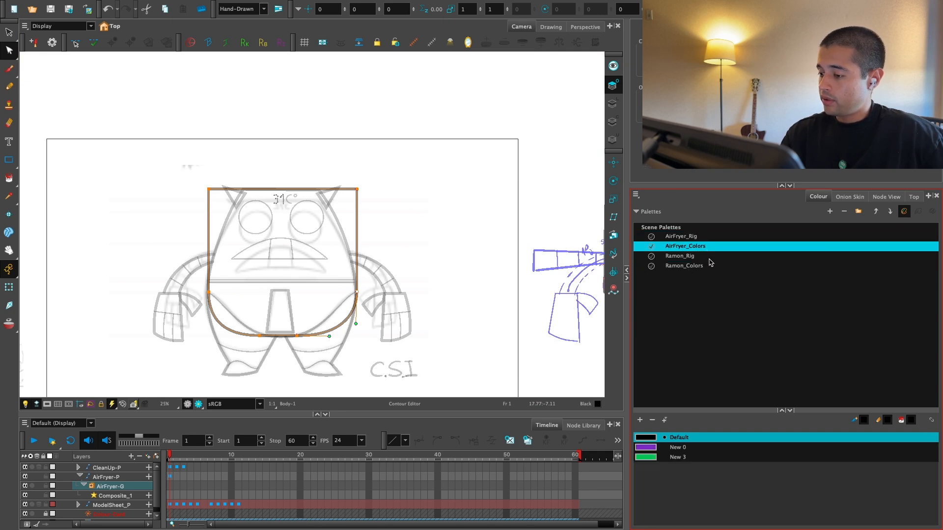
pyautogui.click(649, 448)
pyautogui.click(639, 420)
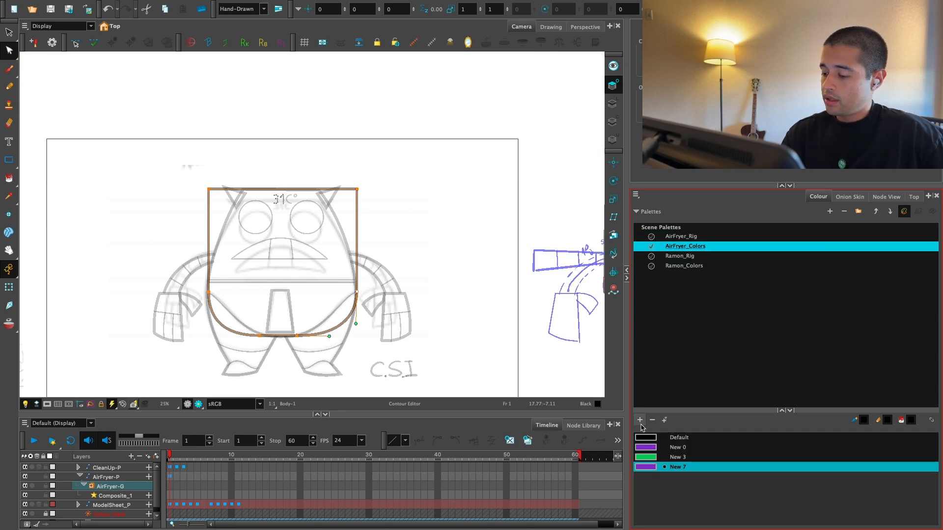
# Step: Change the new AirFryer_Colors swatch to a solid medium blue
pyautogui.doubleClick(651, 468)
pyautogui.click(498, 121)
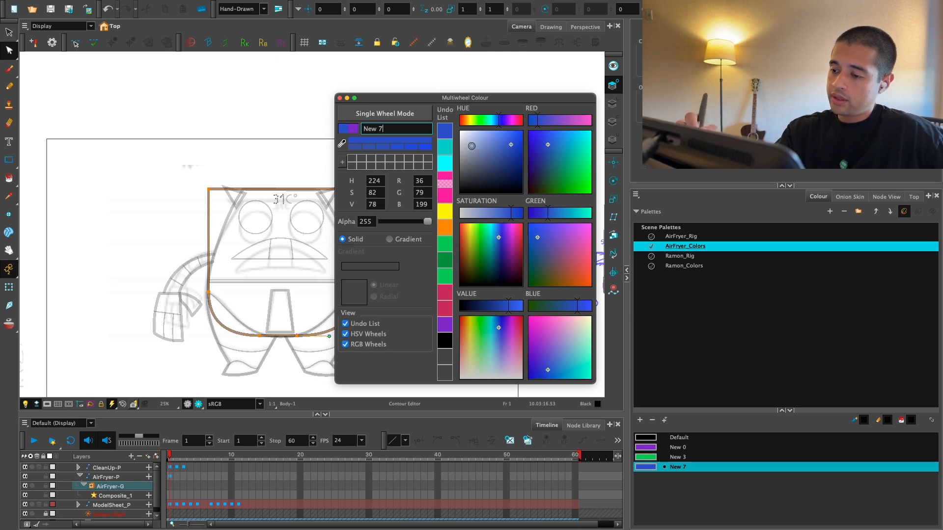
pyautogui.moveTo(471, 146)
pyautogui.mouseDown()
pyautogui.moveTo(461, 147)
pyautogui.moveTo(505, 141)
pyautogui.mouseUp()
pyautogui.click(509, 154)
pyautogui.click(340, 97)
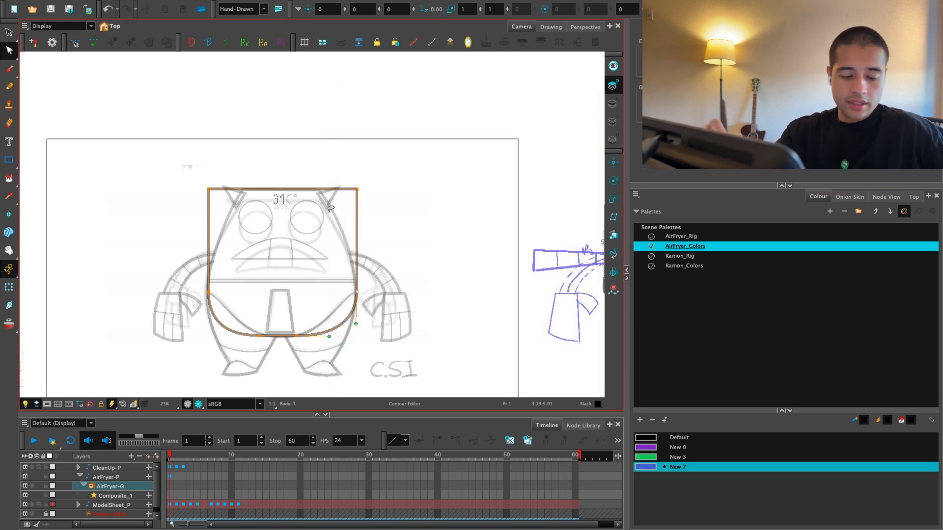
# Step: Move the whole body outline from the Overlay Art layer to the Line Art layer
pyautogui.hotkey('alt', 'i')
pyautogui.click(613, 104)
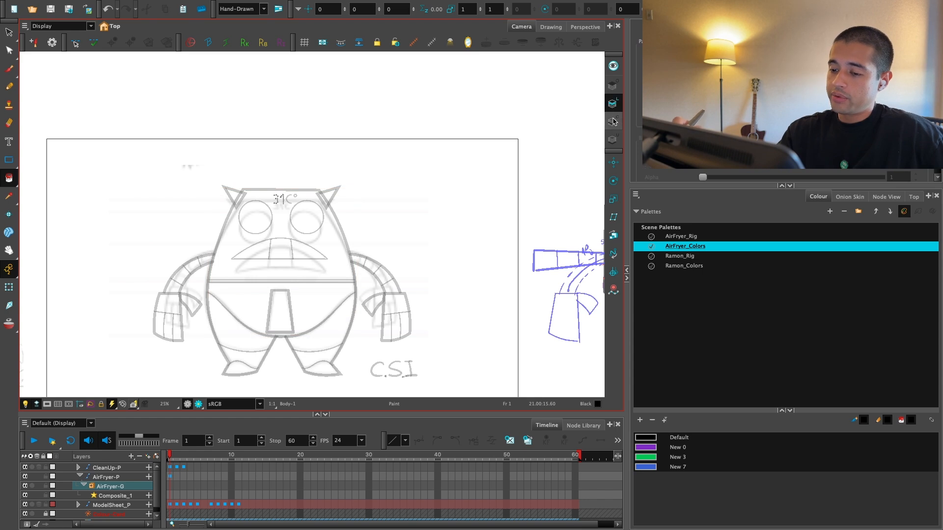
pyautogui.click(613, 85)
pyautogui.hotkey('alt', 's')
pyautogui.hotkey('ctrl', 'a')
pyautogui.hotkey('ctrl', 'x')
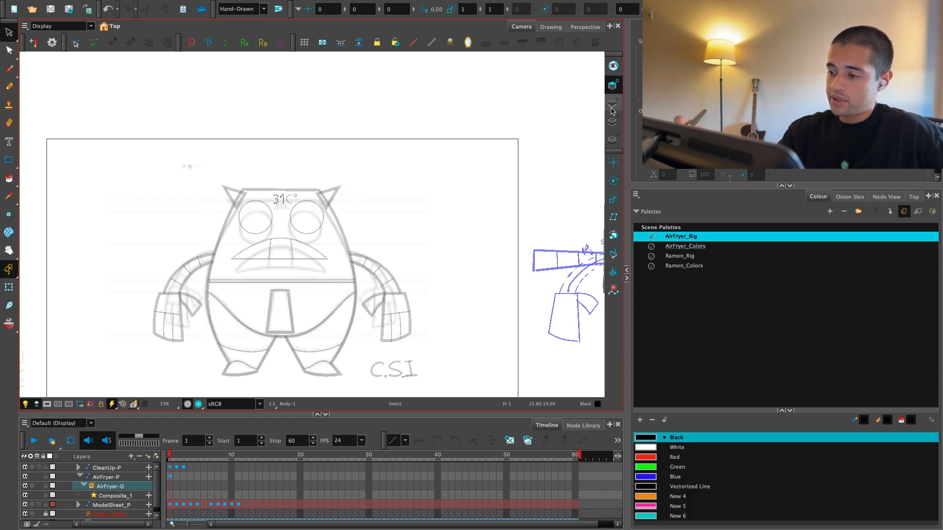
pyautogui.click(613, 104)
pyautogui.hotkey('ctrl', 'v')
# Step: Create the Body's Colour Art outline from its line art and fill the shape with black
pyautogui.click(613, 121)
pyautogui.scroll(2, 453, 95)
pyautogui.press('k')
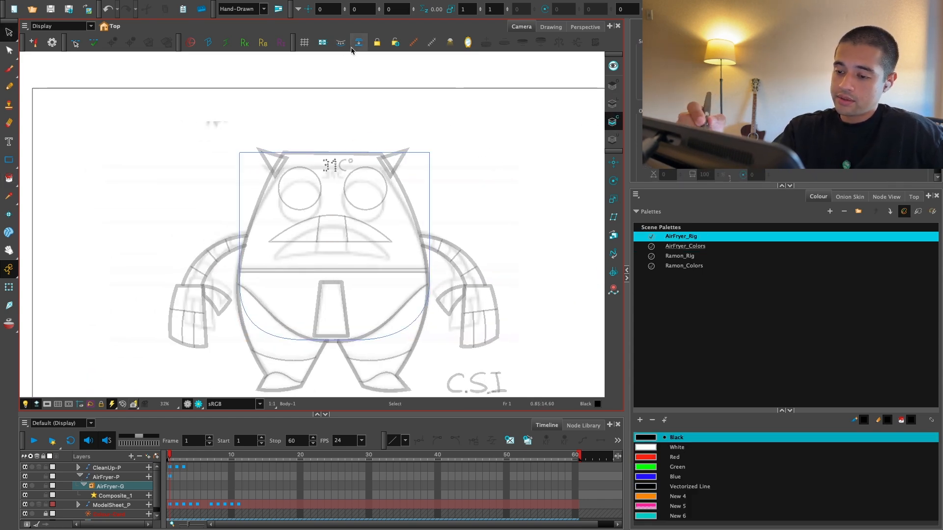
pyautogui.hotkey('alt', 'i')
pyautogui.click(388, 206)
# Step: Fill the body shape on the Colour Art layer with the blue New 7 swatch from the AirFryer_Colors palette
pyautogui.click(684, 266)
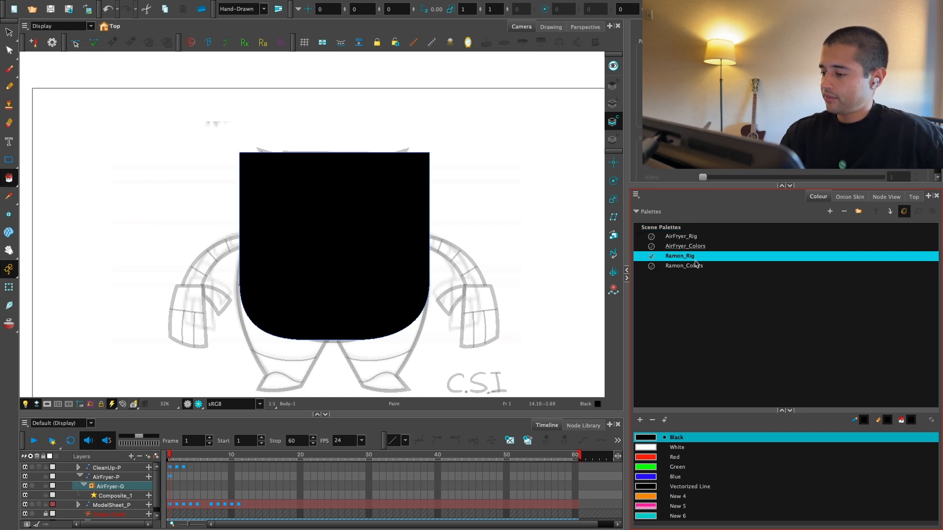
pyautogui.click(692, 247)
pyautogui.click(657, 467)
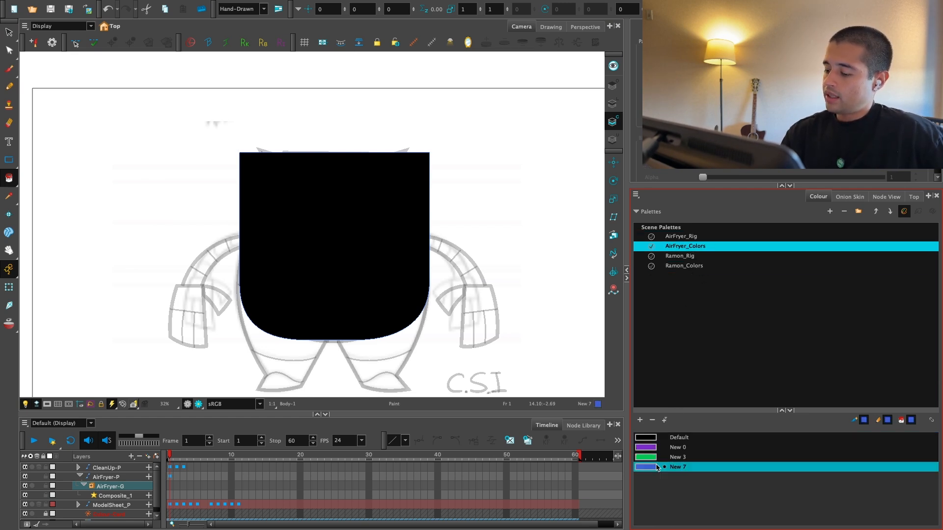
pyautogui.click(389, 319)
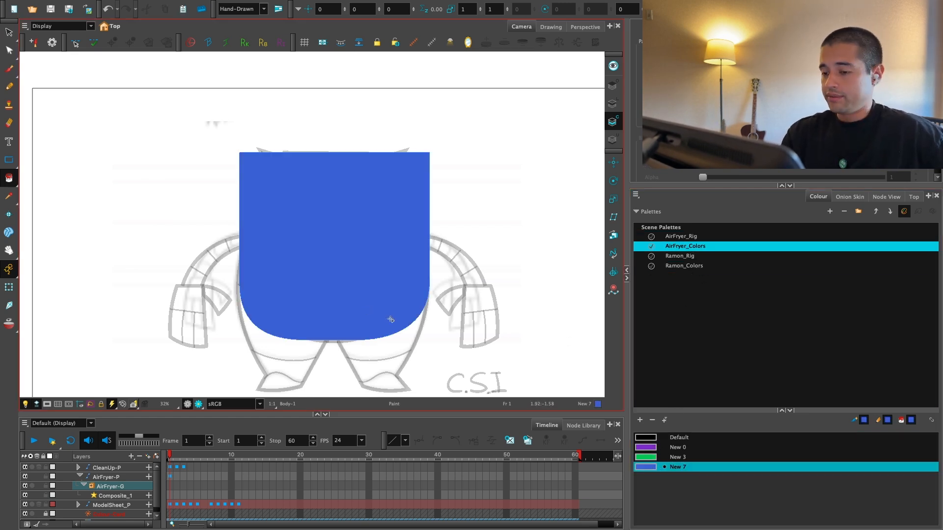
# Step: Change the New 7 swatch to a solid light grey-blue with hue 224, saturation 15 and value 76
pyautogui.doubleClick(645, 467)
pyautogui.moveTo(522, 189); pyautogui.dragTo(470, 145)
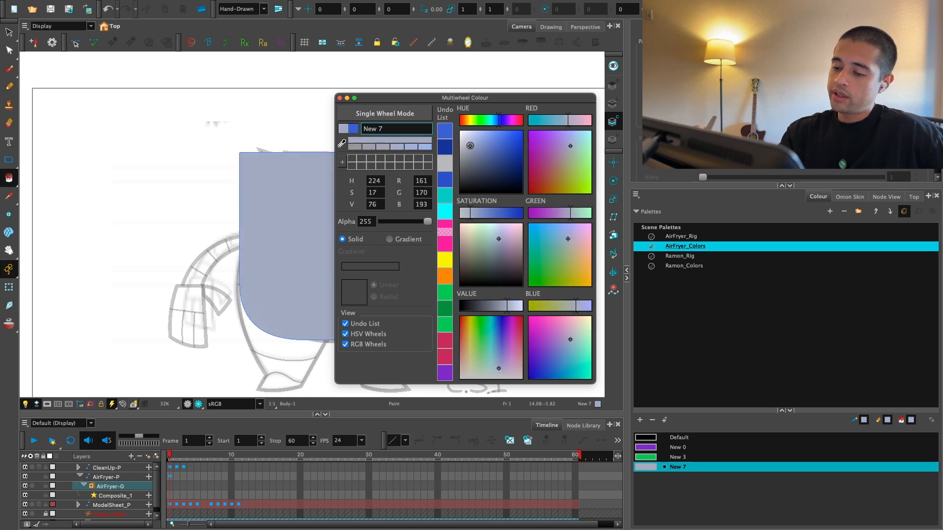
pyautogui.click(339, 98)
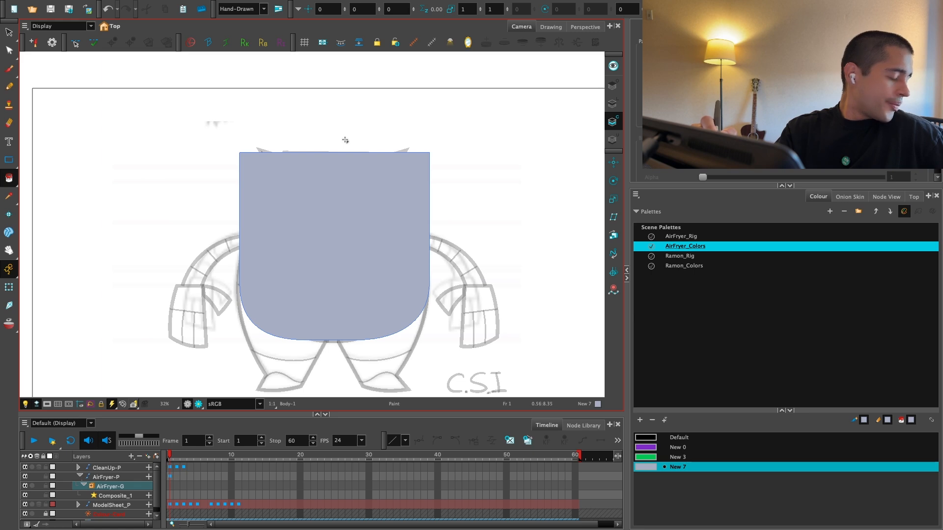
# Step: Clear the canvas selection, display the AirFryer-G node network and select the Body-P peg
pyautogui.click(8, 287)
pyautogui.click(423, 217)
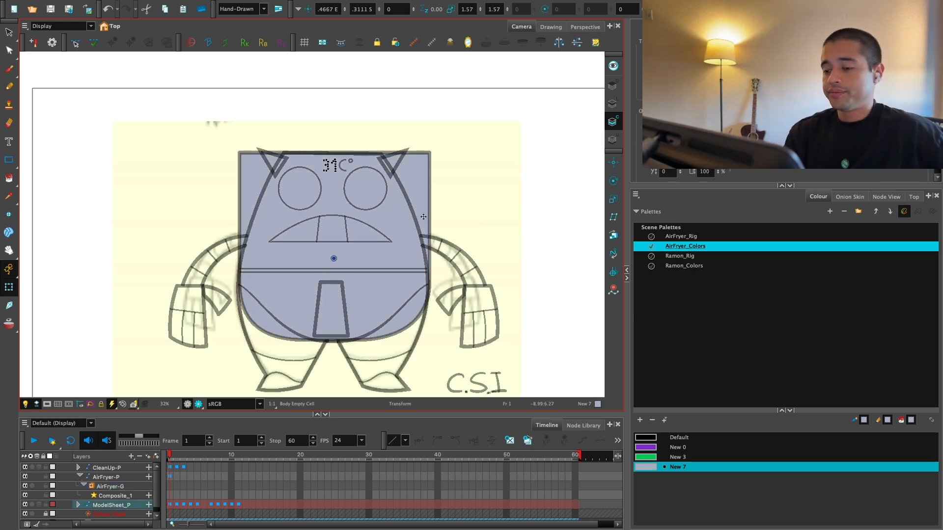
pyautogui.click(423, 216)
pyautogui.click(849, 197)
pyautogui.click(886, 197)
pyautogui.click(790, 294)
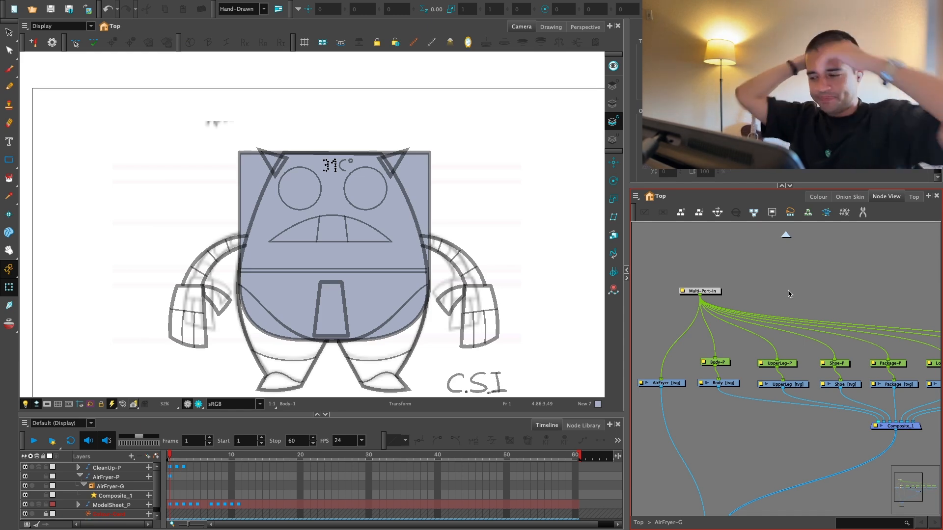
pyautogui.click(717, 363)
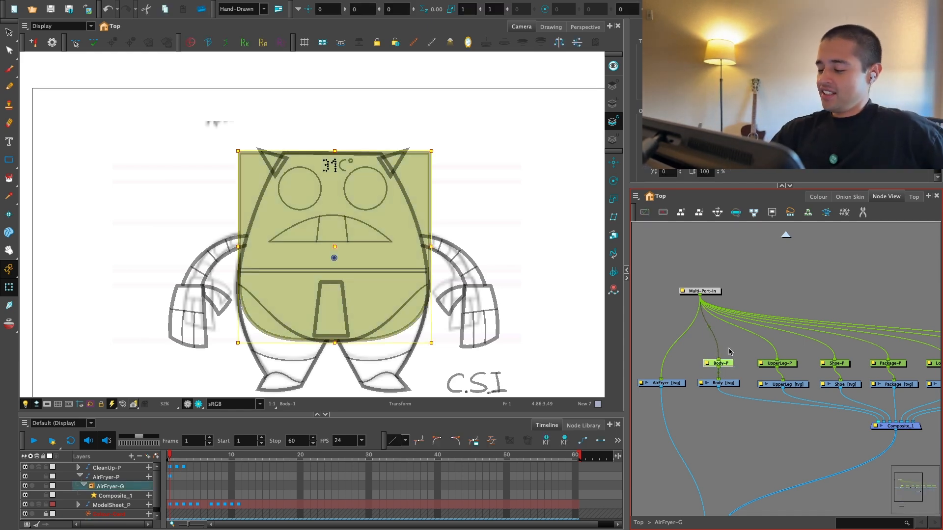
# Step: Select the UpperLeg drawing node in the AirFryer-G network
pyautogui.hscroll(2, 736, 378)
pyautogui.click(771, 387)
pyautogui.scroll(-3, 770, 388)
pyautogui.hscroll(2, 770, 388)
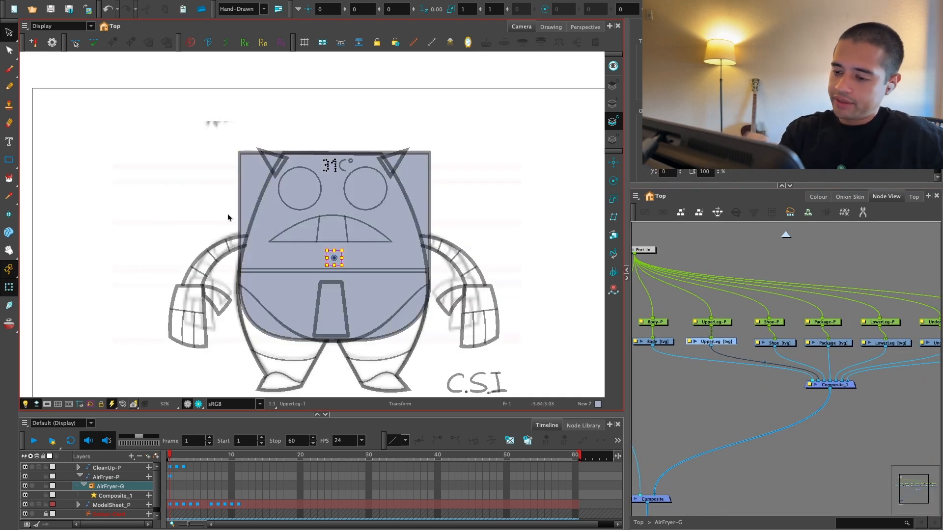
# Step: Select the model sheet drawing behind the body and lock the ModelSheet_P layer
pyautogui.click(9, 32)
pyautogui.click(435, 193)
pyautogui.click(9, 287)
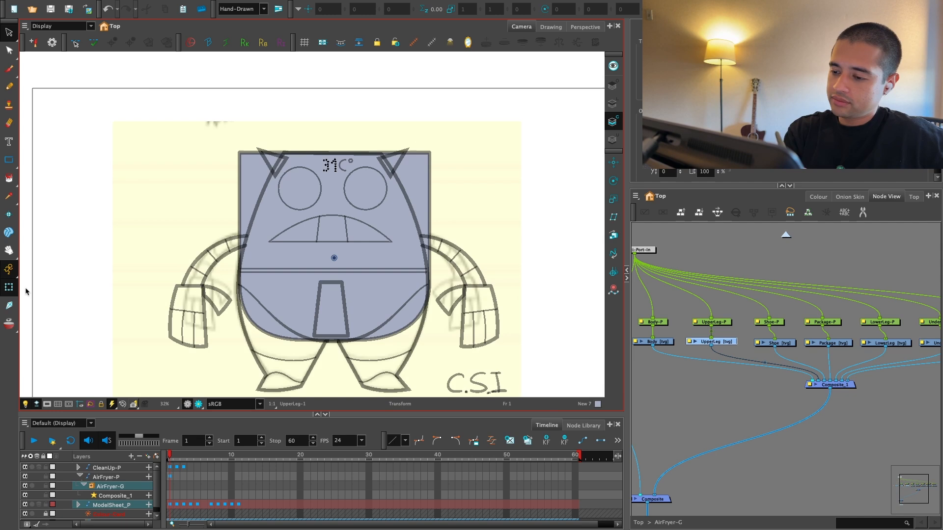
pyautogui.click(699, 246)
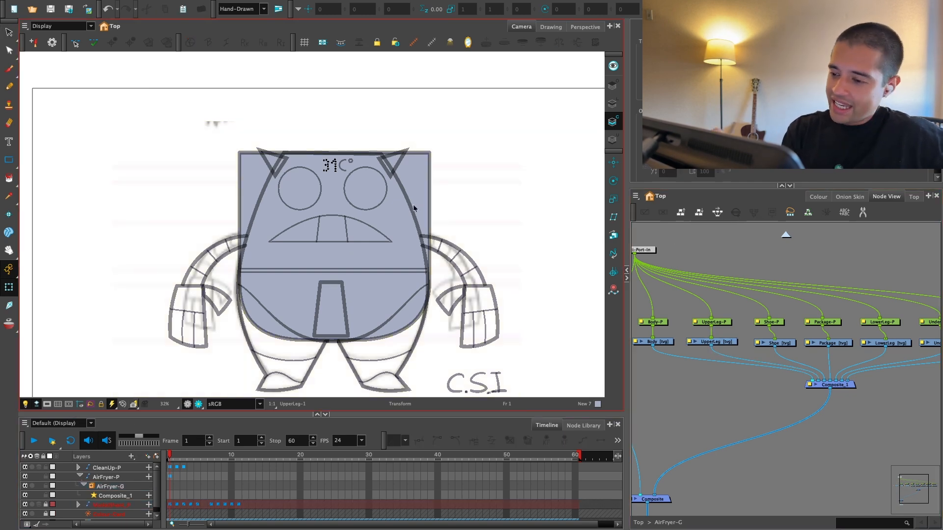
pyautogui.click(334, 275)
# Step: Select the Body drawing node and delete the grey-blue body fill from its Colour Art layer
pyautogui.scroll(2, 779, 290)
pyautogui.hotkey('alt', 's')
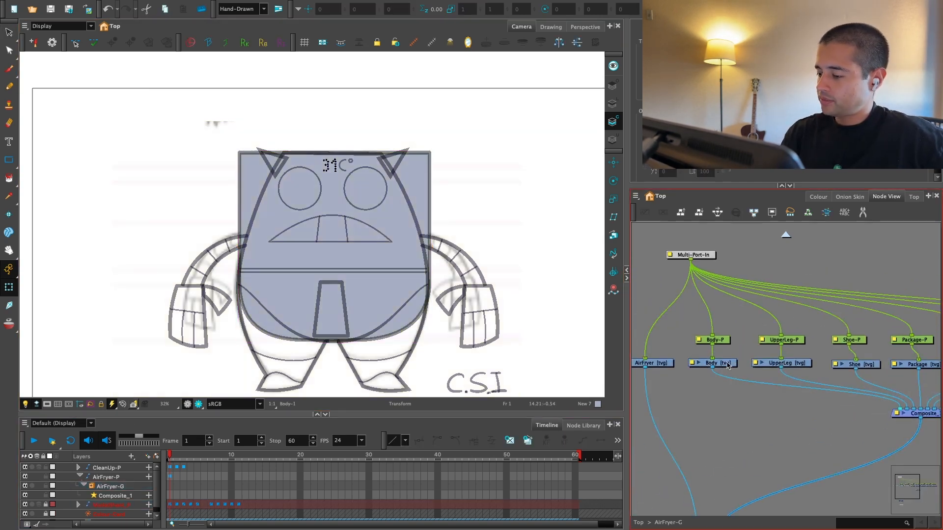
pyautogui.click(612, 121)
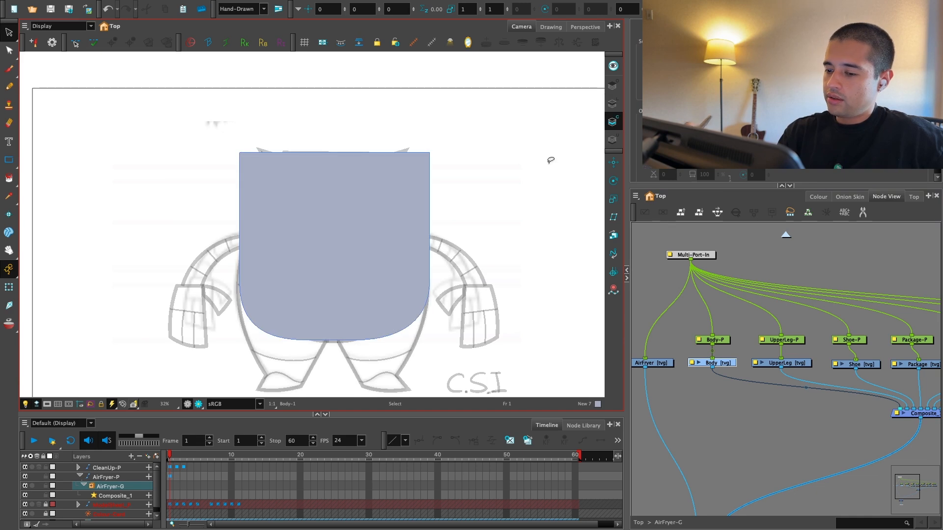
pyautogui.hotkey('shift', 't')
pyautogui.scroll(1, 698, 353)
pyautogui.hotkey('alt', 's')
pyautogui.scroll(2, 488, 172)
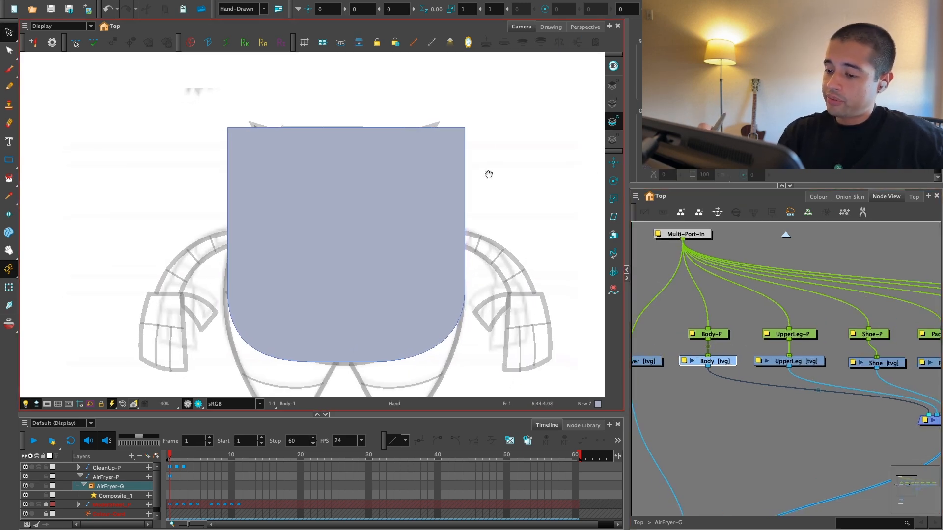
pyautogui.click(448, 231)
pyautogui.press('Delete')
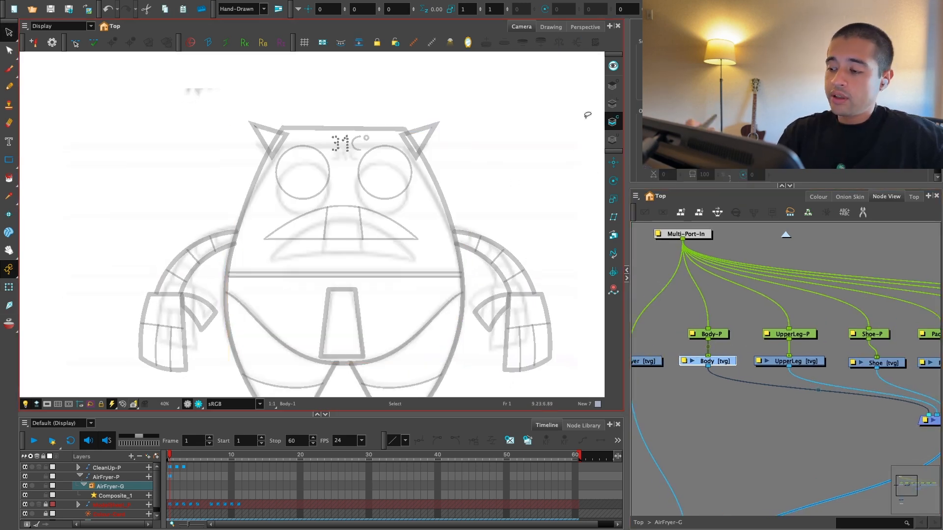
# Step: Switch to the Body's Line Art layer and select the body outline with the Contour Editor
pyautogui.click(612, 103)
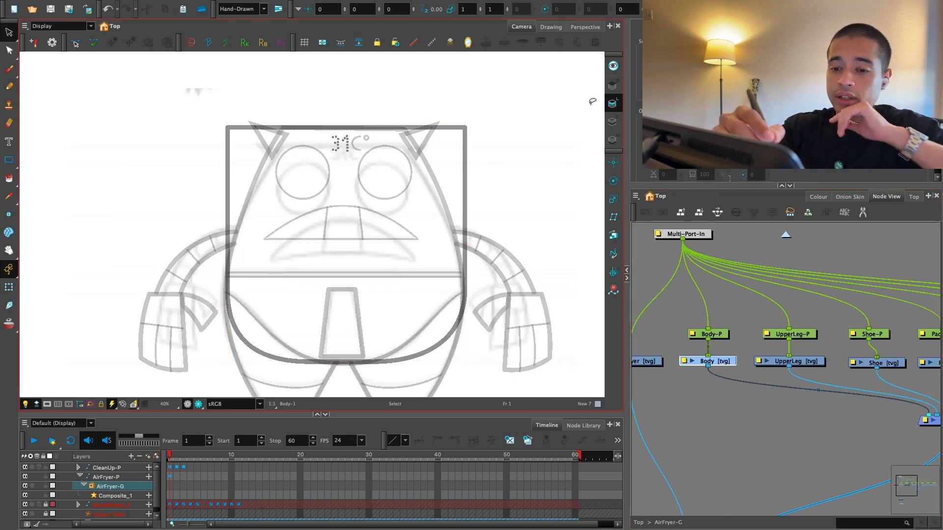
pyautogui.click(9, 50)
pyautogui.click(256, 129)
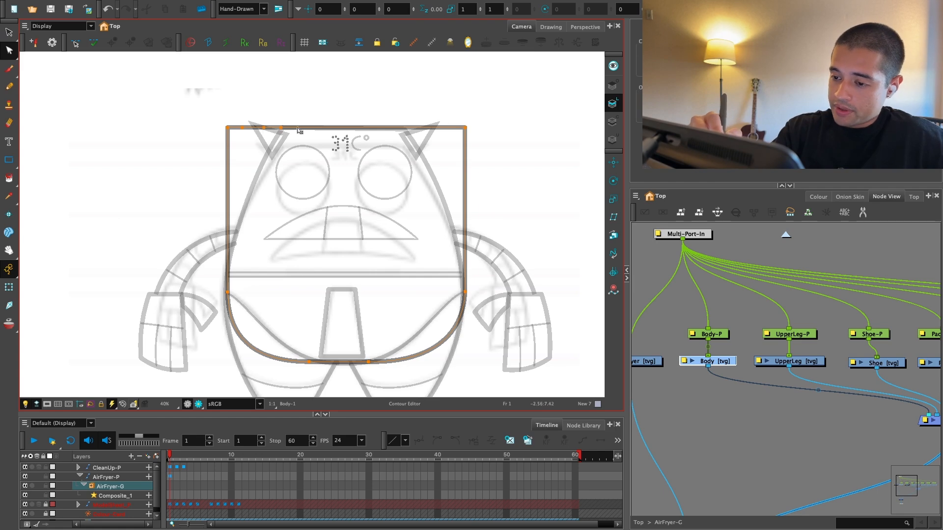
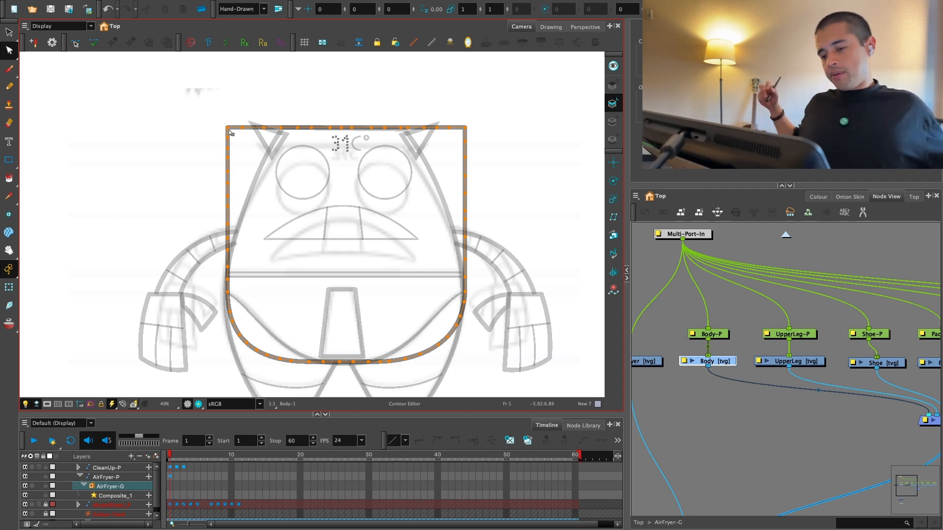
# Step: Deselect the body outline and fill the body with the grey-blue New 7 colour on the Colour Art layer
pyautogui.click(659, 266)
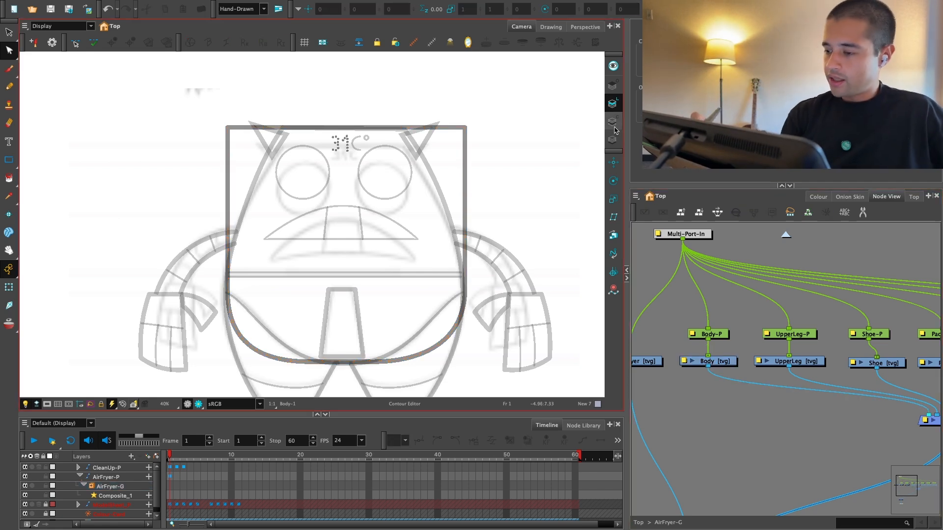
pyautogui.hotkey('alt', 'i')
pyautogui.click(344, 40)
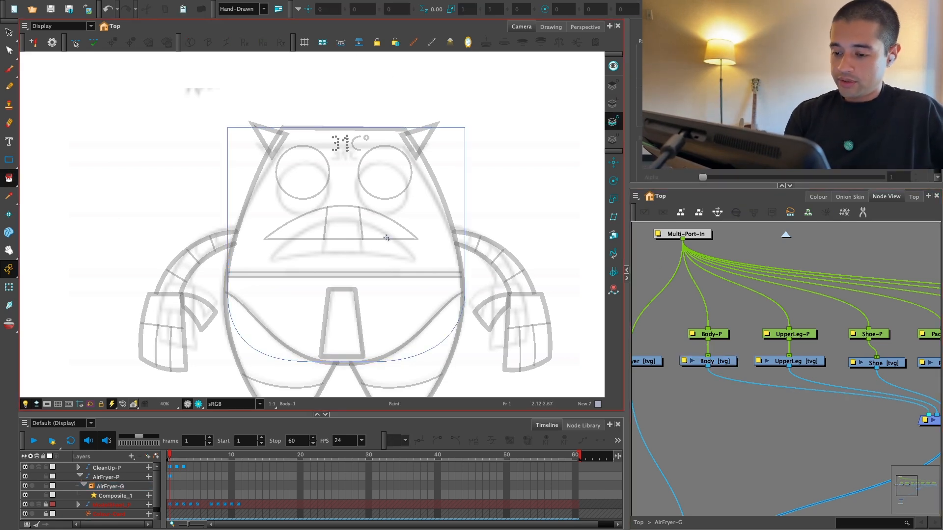
pyautogui.click(385, 236)
# Step: Place the Body's pivot at the middle of its bottom edge, test-rotate the body and undo the rotation
pyautogui.click(9, 287)
pyautogui.moveTo(383, 309); pyautogui.dragTo(385, 298)
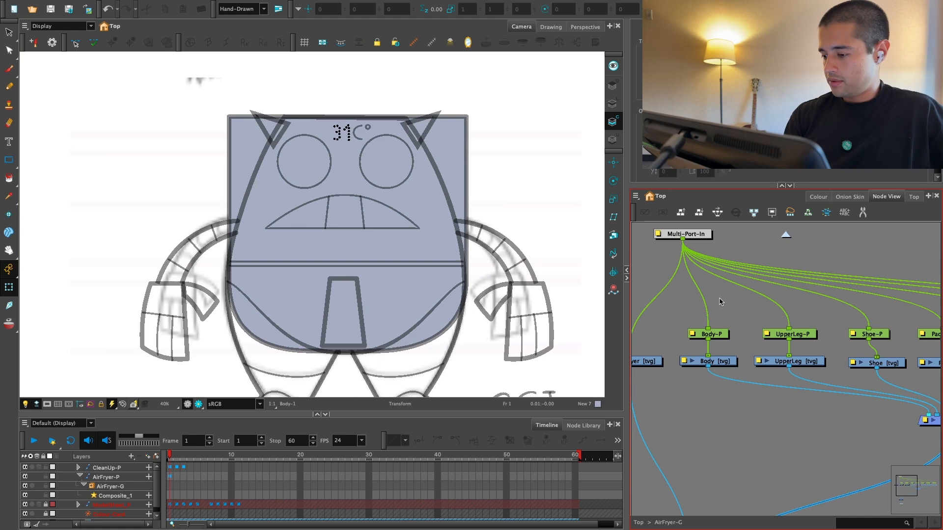
pyautogui.moveTo(725, 305); pyautogui.dragTo(691, 365)
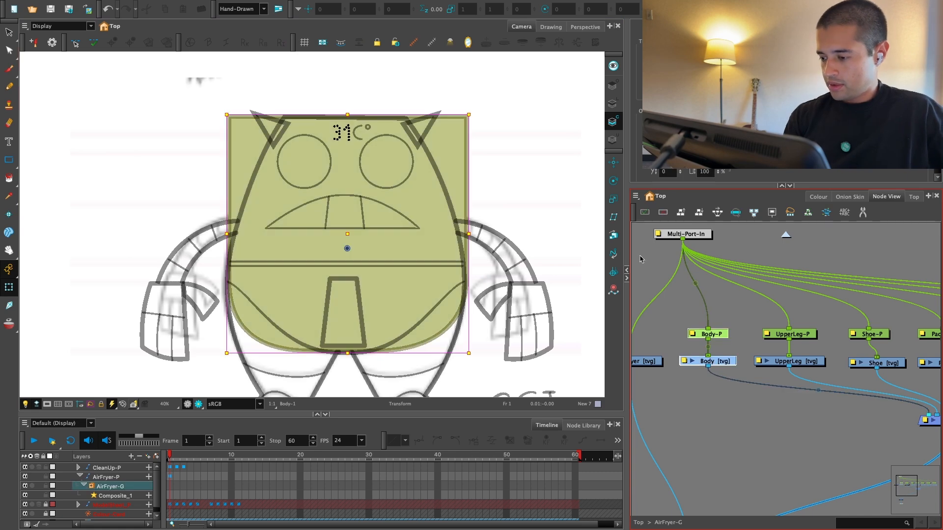
pyautogui.click(613, 181)
pyautogui.moveTo(347, 249); pyautogui.dragTo(346, 348)
pyautogui.moveTo(445, 276); pyautogui.dragTo(414, 234)
pyautogui.hotkey('ctrl', 'z')
# Step: Select the UpperLeg drawing node and draw a circle over the right-hand leg's knee in the Default black of AirFryer_Colors
pyautogui.moveTo(779, 395); pyautogui.dragTo(708, 370)
pyautogui.press('2')
pyautogui.click(706, 366)
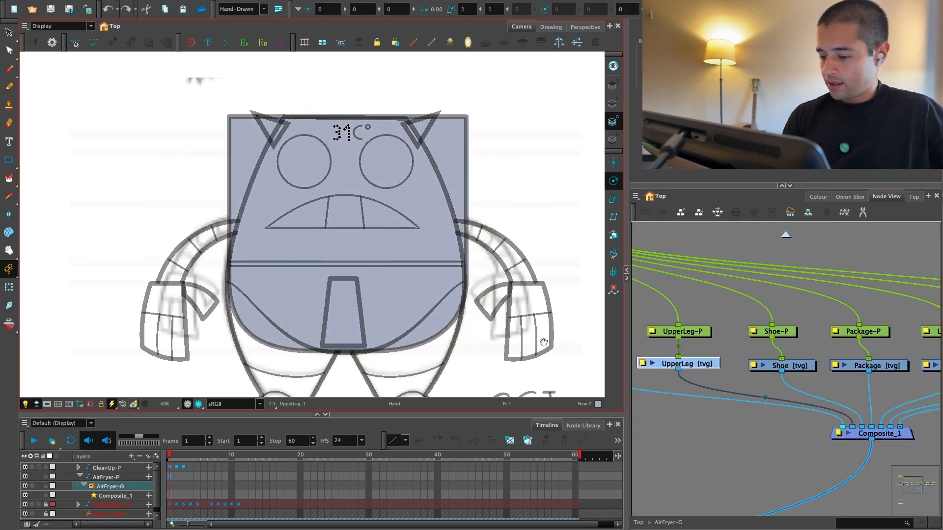
pyautogui.moveTo(354, 290); pyautogui.dragTo(296, 194)
pyautogui.moveTo(8, 161); pyautogui.dragTo(36, 167)
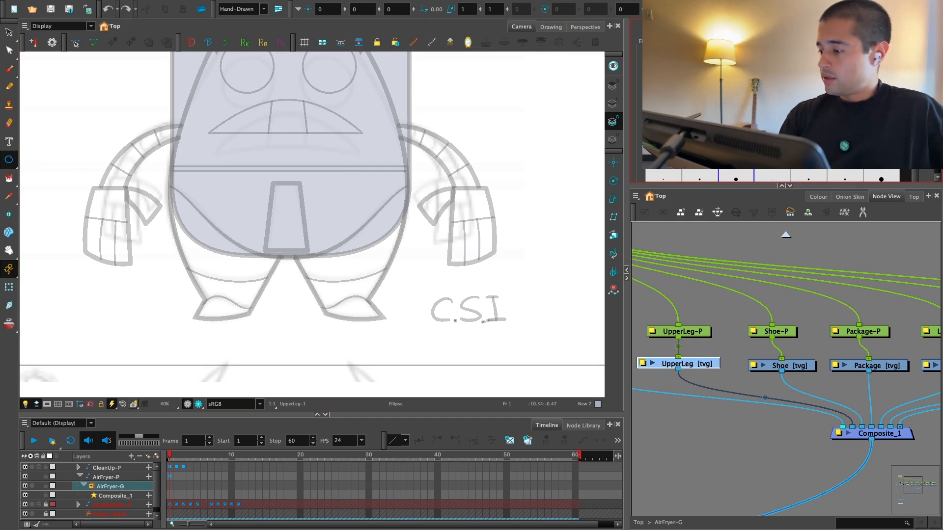
pyautogui.click(818, 196)
pyautogui.click(657, 438)
pyautogui.scroll(2, 364, 218)
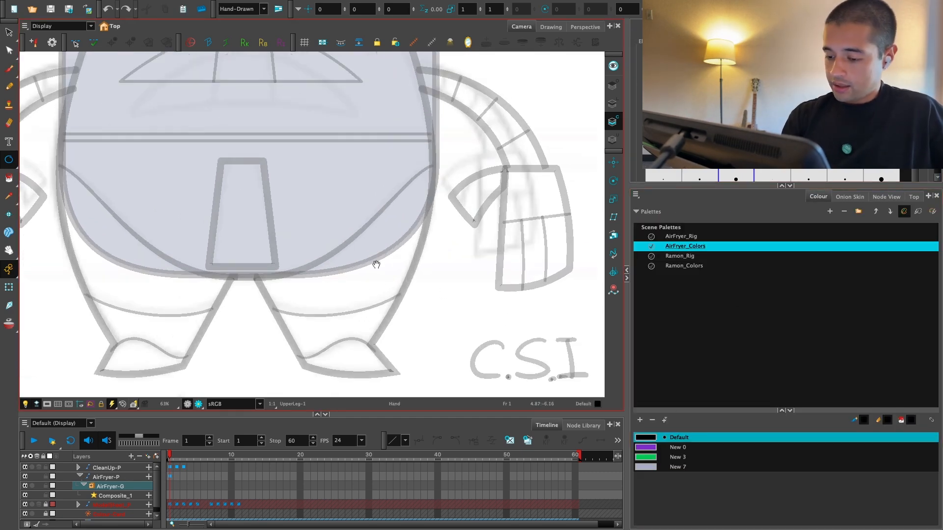
pyautogui.moveTo(336, 310); pyautogui.dragTo(387, 257)
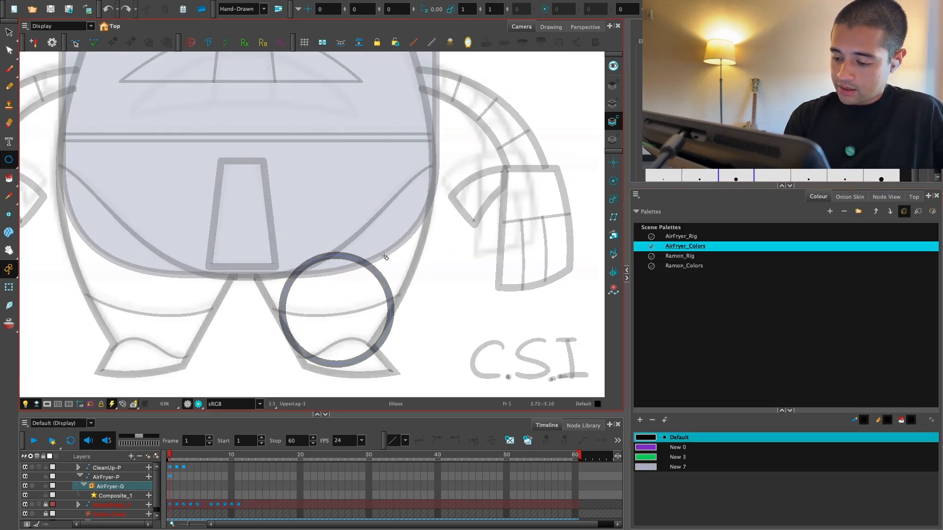
# Step: Reposition and resize the knee circle with the Select tool so it sits between the leg's two edges
pyautogui.hotkey('alt', 's')
pyautogui.press('2')
pyautogui.press('2')
pyautogui.moveTo(438, 359); pyautogui.dragTo(392, 314)
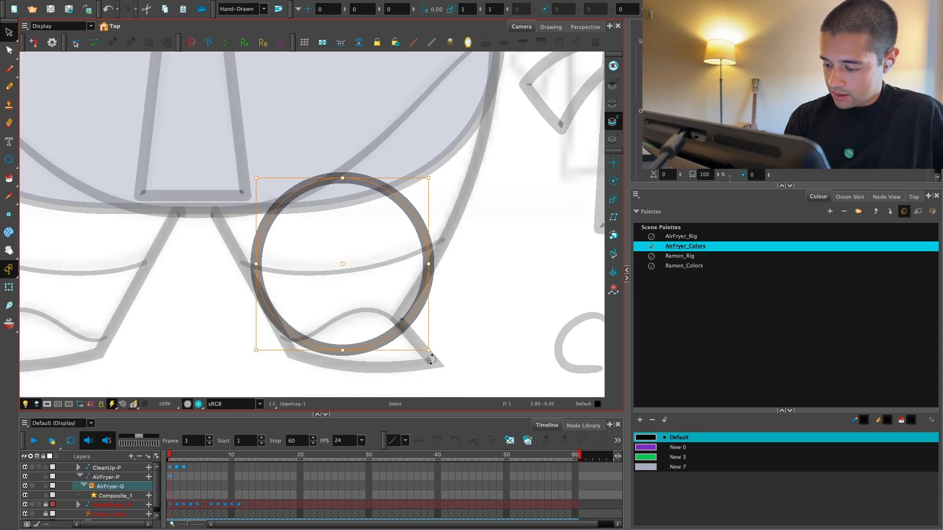
pyautogui.moveTo(419, 256); pyautogui.dragTo(430, 254)
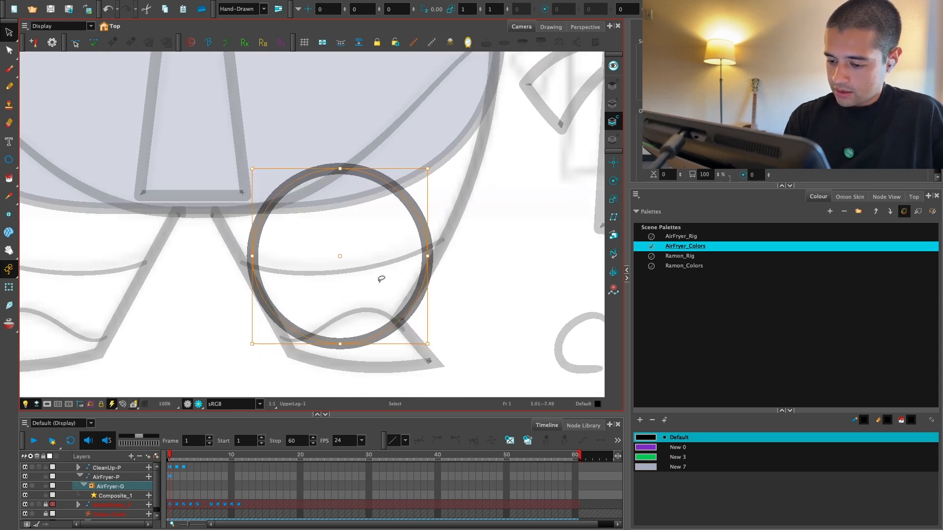
pyautogui.hotkey('ctrl', 'z')
pyautogui.moveTo(421, 176); pyautogui.dragTo(428, 164)
# Step: Duplicate the knee circle and enlarge the copy over the thigh to form the hip circle
pyautogui.hotkey('ctrl', 'z')
pyautogui.hotkey('ctrl', 'v')
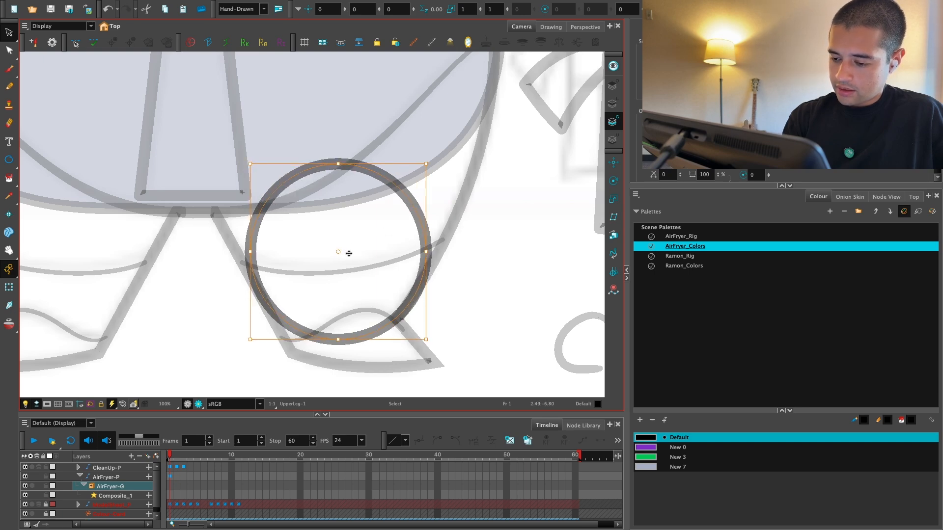
pyautogui.moveTo(348, 255); pyautogui.dragTo(378, 275)
pyautogui.press('1')
pyautogui.moveTo(407, 187); pyautogui.dragTo(442, 151)
pyautogui.hotkey('ctrl', 'z')
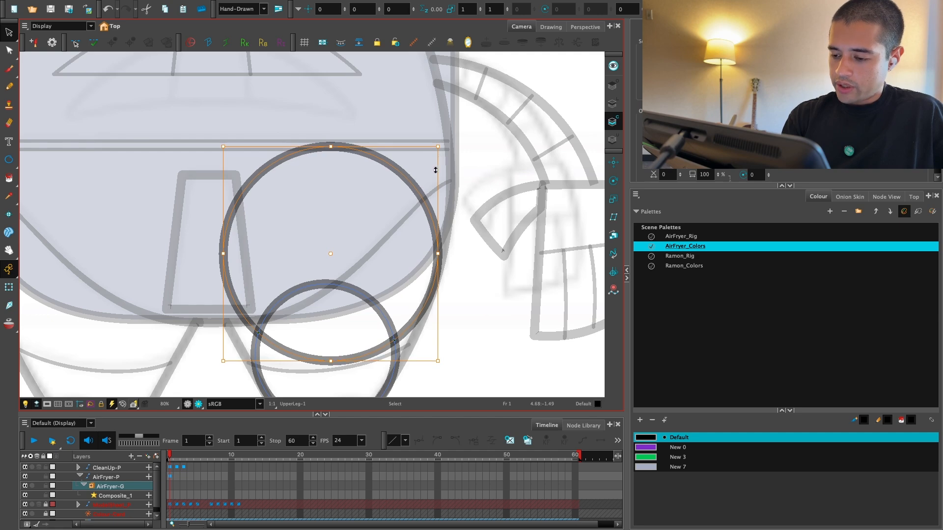
# Step: Examine how the leg circles are laid out in the coloured breakdown sketch beside the front view
pyautogui.press('1')
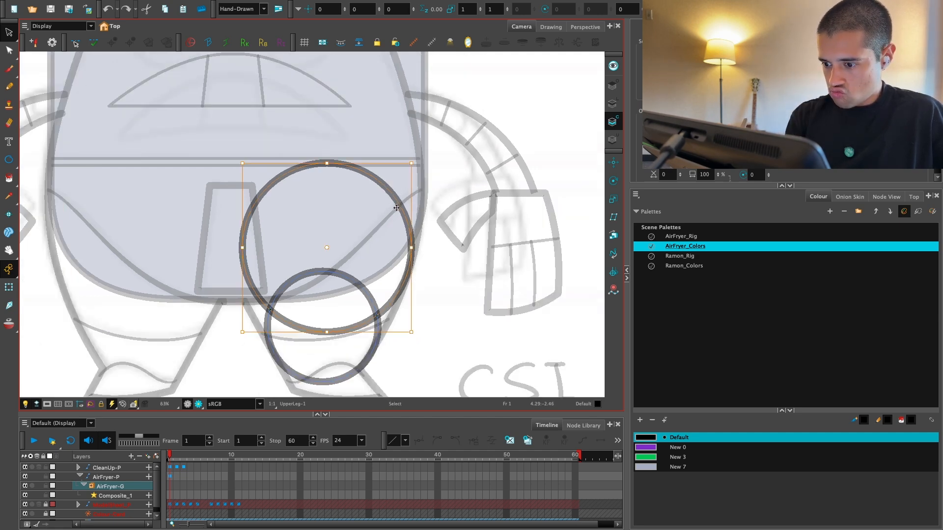
pyautogui.press('1')
pyautogui.moveTo(455, 195); pyautogui.dragTo(309, 160)
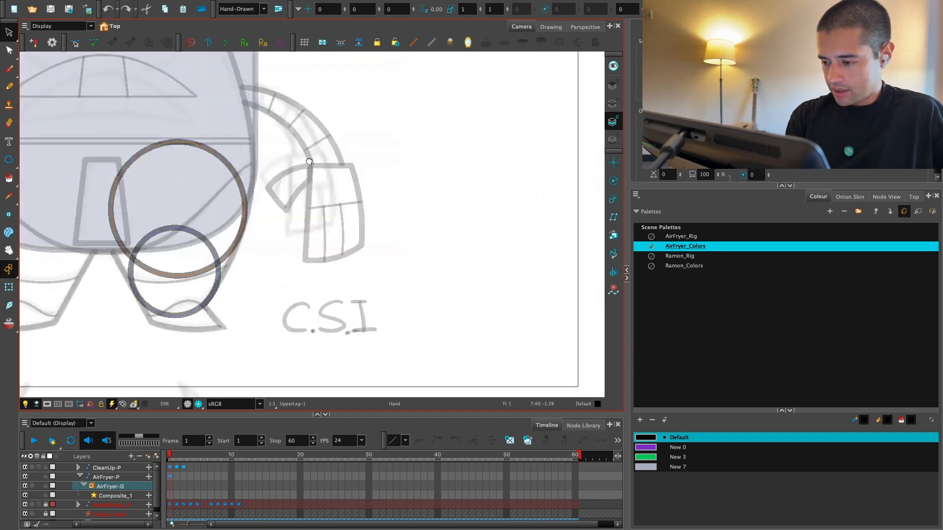
pyautogui.press('1')
pyautogui.press('1')
pyautogui.moveTo(519, 279)
pyautogui.mouseDown()
pyautogui.moveTo(392, 315)
pyautogui.moveTo(292, 307)
pyautogui.mouseUp()
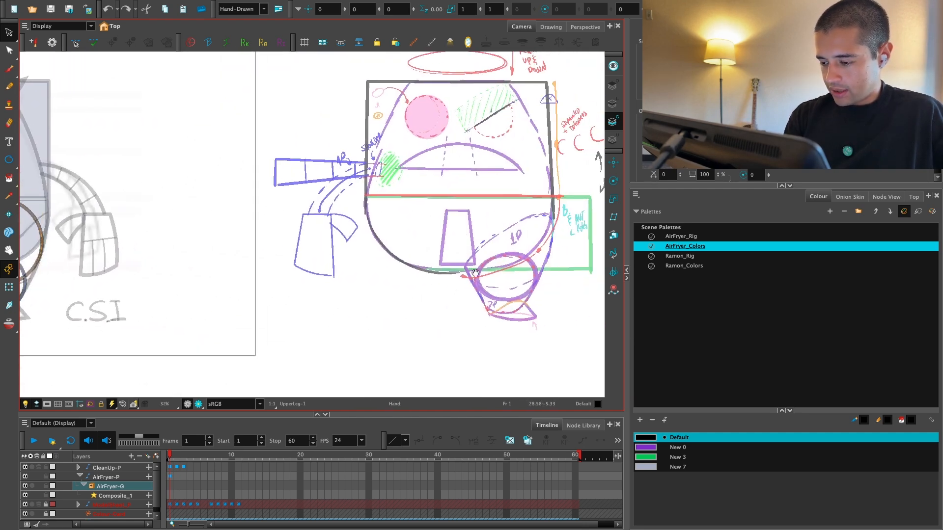
pyautogui.moveTo(438, 297); pyautogui.dragTo(481, 286)
pyautogui.moveTo(342, 329); pyautogui.dragTo(578, 333)
pyautogui.press('2')
pyautogui.press('2')
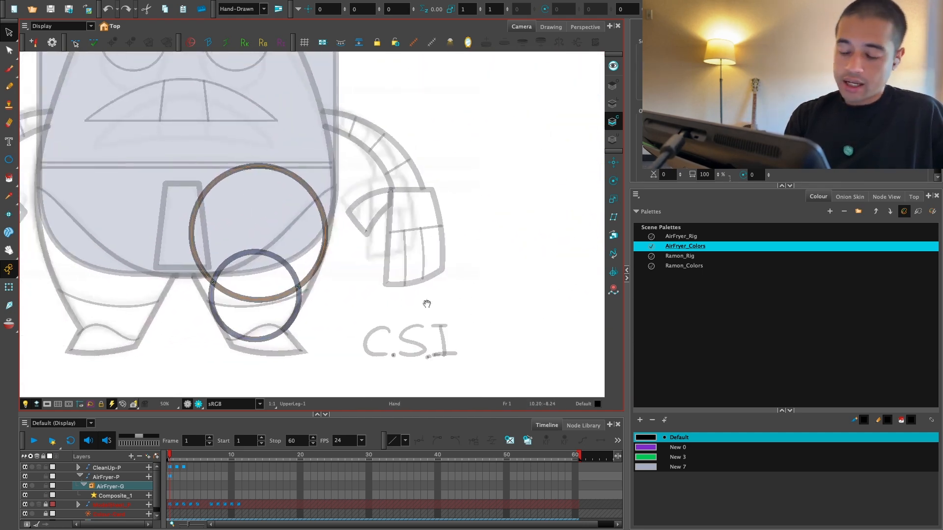
# Step: Move the hip circle and enlarge it towards the outer edge of the right-hand leg
pyautogui.moveTo(426, 303); pyautogui.dragTo(479, 334)
pyautogui.press('2')
pyautogui.press('2')
pyautogui.moveTo(310, 196); pyautogui.dragTo(332, 119)
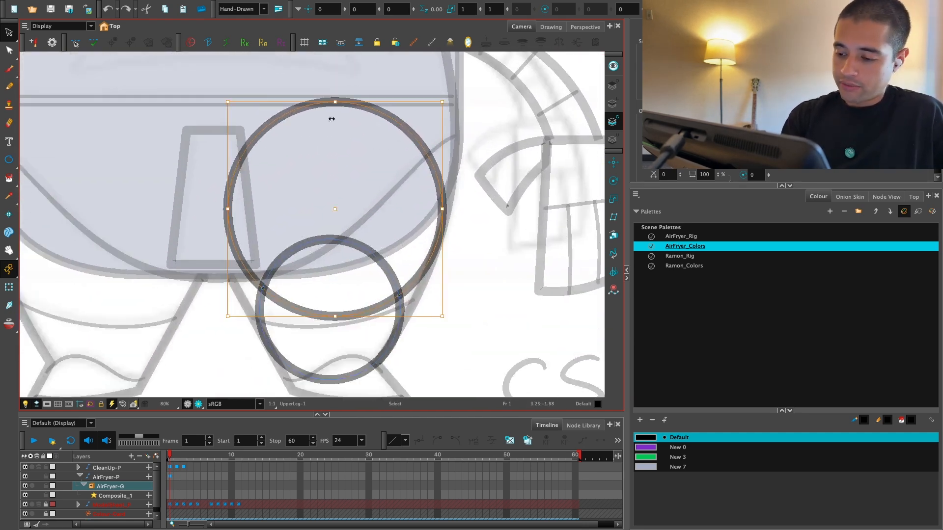
pyautogui.moveTo(324, 210); pyautogui.dragTo(307, 217)
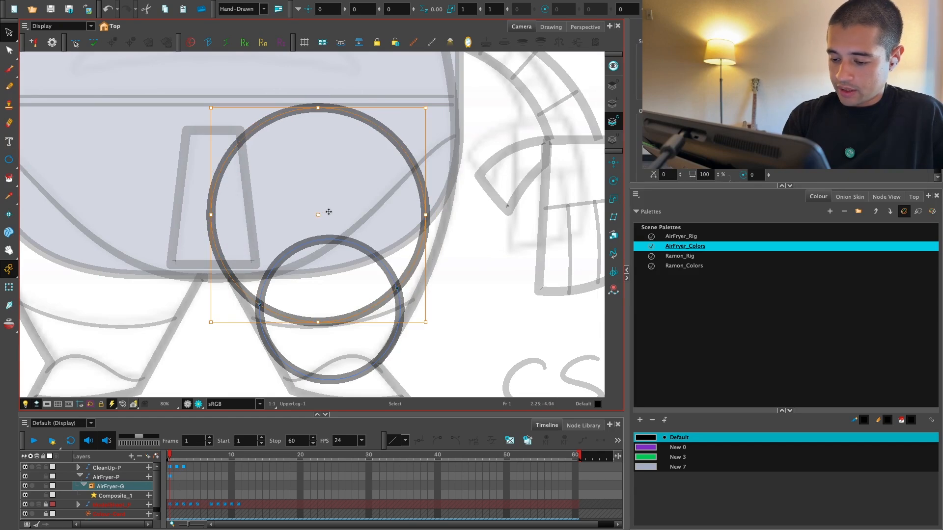
pyautogui.moveTo(425, 107); pyautogui.dragTo(444, 89)
pyautogui.hotkey('ctrl', 'z')
pyautogui.click(479, 109)
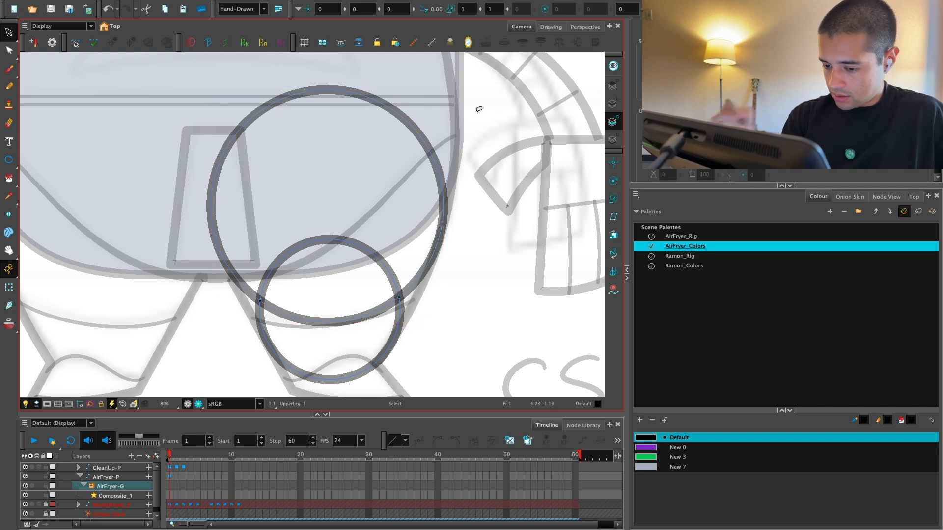
# Step: Nudge the hip circle and scale it slightly so it meets both edges of the thigh
pyautogui.click(425, 144)
pyautogui.moveTo(336, 207); pyautogui.dragTo(332, 210)
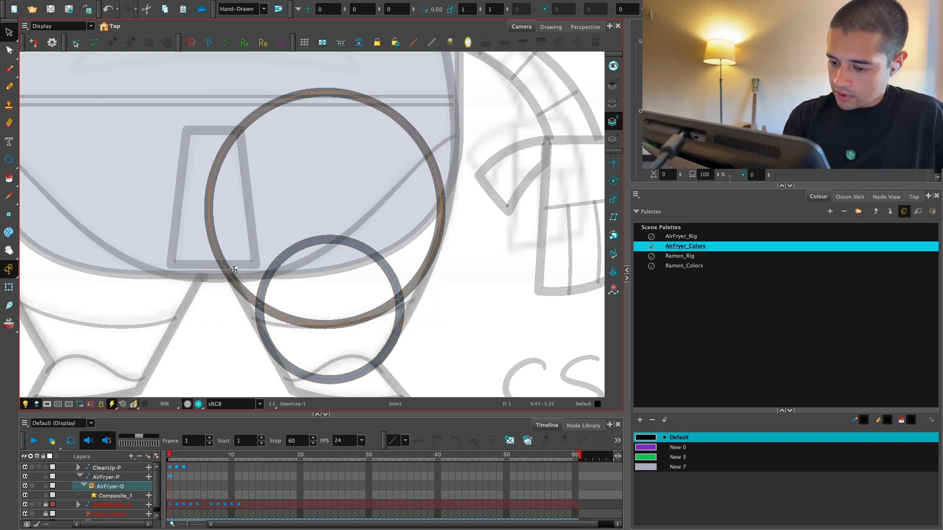
pyautogui.moveTo(440, 95); pyautogui.dragTo(443, 92)
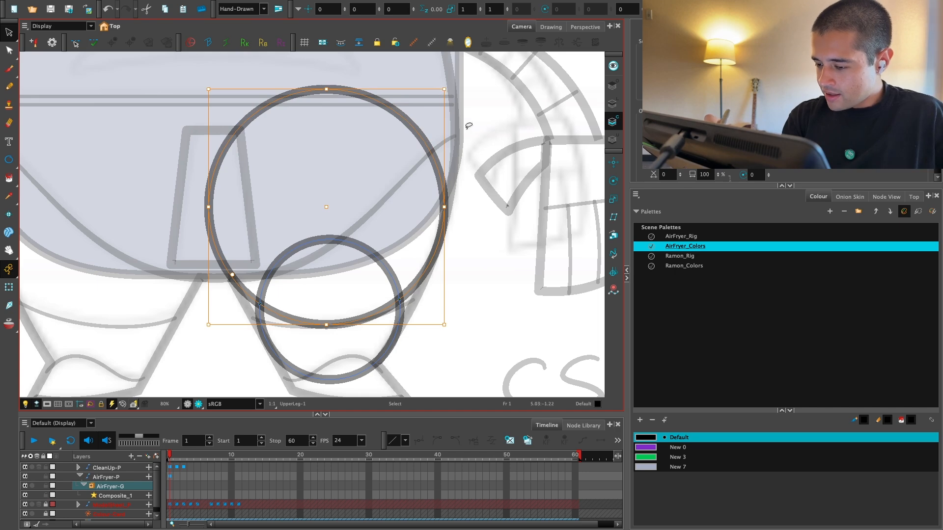
# Step: Duplicate the knee circle, shrink the copy and move it down to the ankle
pyautogui.moveTo(439, 194); pyautogui.dragTo(456, 153)
pyautogui.moveTo(415, 296); pyautogui.dragTo(414, 255)
pyautogui.press('2')
pyautogui.press('1')
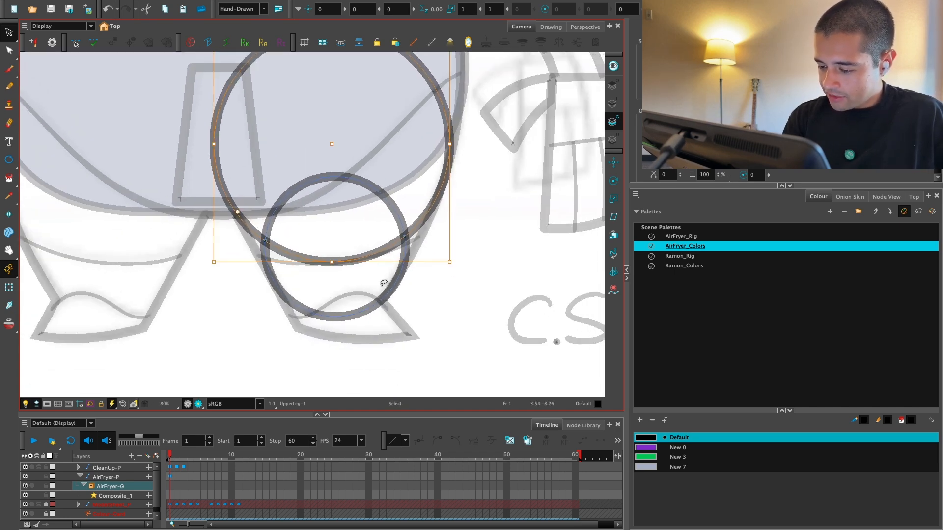
pyautogui.click(375, 292)
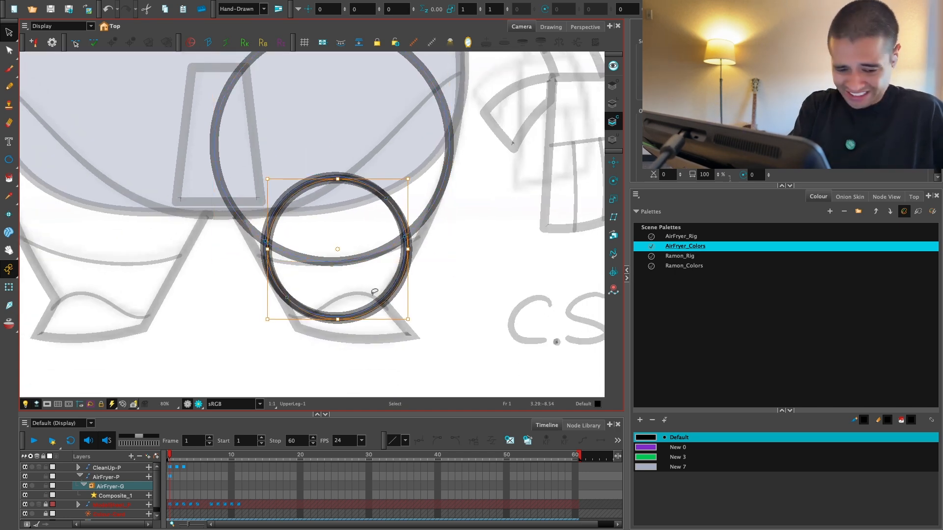
pyautogui.hotkey('ctrl', 'z')
pyautogui.moveTo(406, 176); pyautogui.dragTo(382, 219)
pyautogui.moveTo(344, 247); pyautogui.dragTo(337, 291)
pyautogui.moveTo(372, 246); pyautogui.dragTo(379, 225)
# Step: Shift the small ankle circle sideways so it is centred over the shoe opening, and deselect it
pyautogui.press('2')
pyautogui.press('2')
pyautogui.press('1')
pyautogui.press('space')
pyautogui.moveTo(433, 260); pyautogui.dragTo(421, 281)
pyautogui.press('1')
pyautogui.press('space')
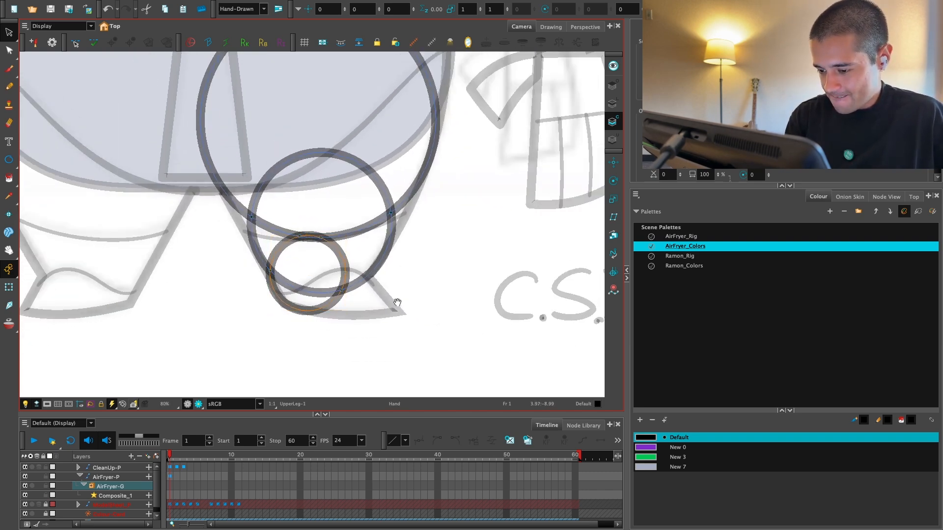
pyautogui.press('2')
pyautogui.moveTo(317, 292); pyautogui.dragTo(343, 297)
pyautogui.click(419, 282)
# Step: Select the knee and ankle circles and cut them from the UpperLeg drawing
pyautogui.press('1')
pyautogui.press('1')
pyautogui.press('1')
pyautogui.press('1')
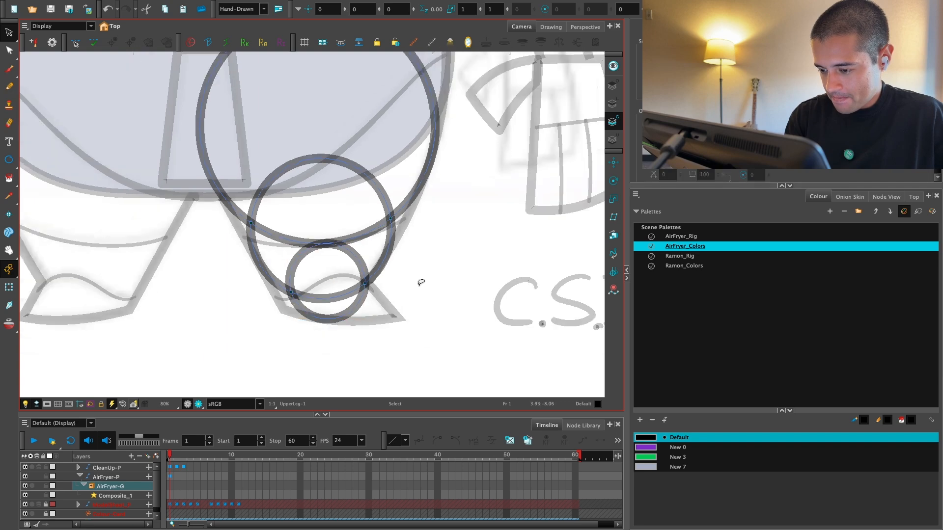
pyautogui.press('2')
pyautogui.press('space')
pyautogui.moveTo(387, 261); pyautogui.dragTo(376, 320)
pyautogui.click(349, 298)
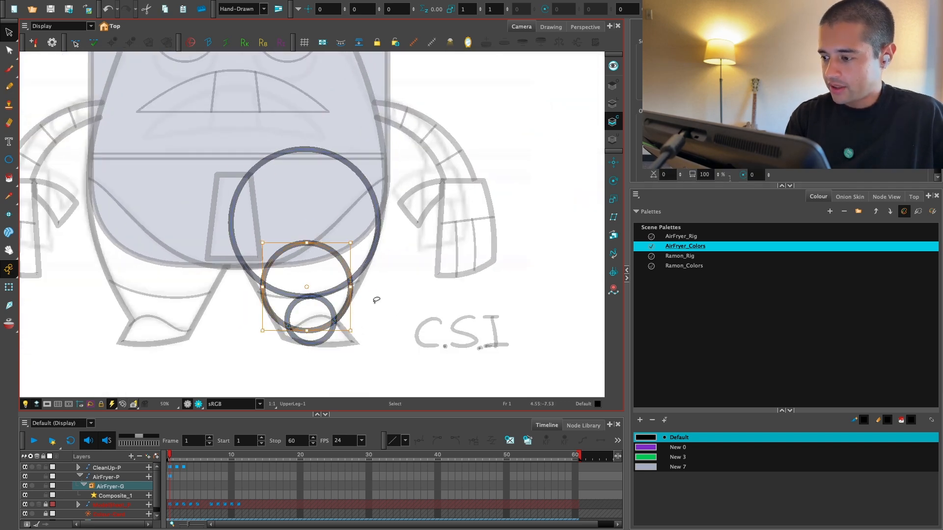
pyautogui.moveTo(373, 275); pyautogui.dragTo(380, 236)
pyautogui.click(882, 199)
pyautogui.press('space')
pyautogui.moveTo(715, 360)
pyautogui.mouseDown()
pyautogui.moveTo(758, 349)
pyautogui.moveTo(759, 371)
pyautogui.mouseUp()
pyautogui.press('2')
pyautogui.moveTo(378, 246); pyautogui.dragTo(339, 332)
pyautogui.press('Delete')
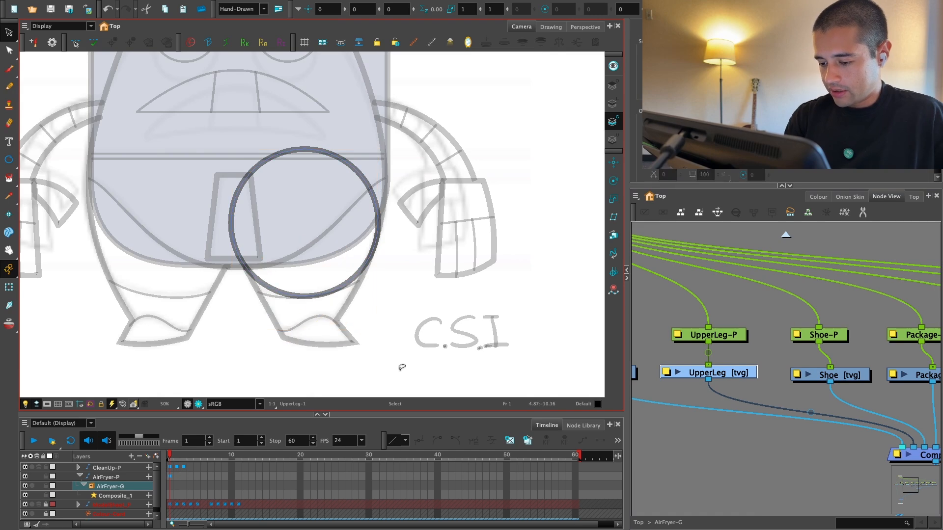
# Step: Select the LowerLeg drawing node and paste the knee and ankle circles into it
pyautogui.click(837, 375)
pyautogui.press('1')
pyautogui.press('space')
pyautogui.moveTo(928, 391); pyautogui.dragTo(807, 400)
pyautogui.click(830, 381)
pyautogui.press('2')
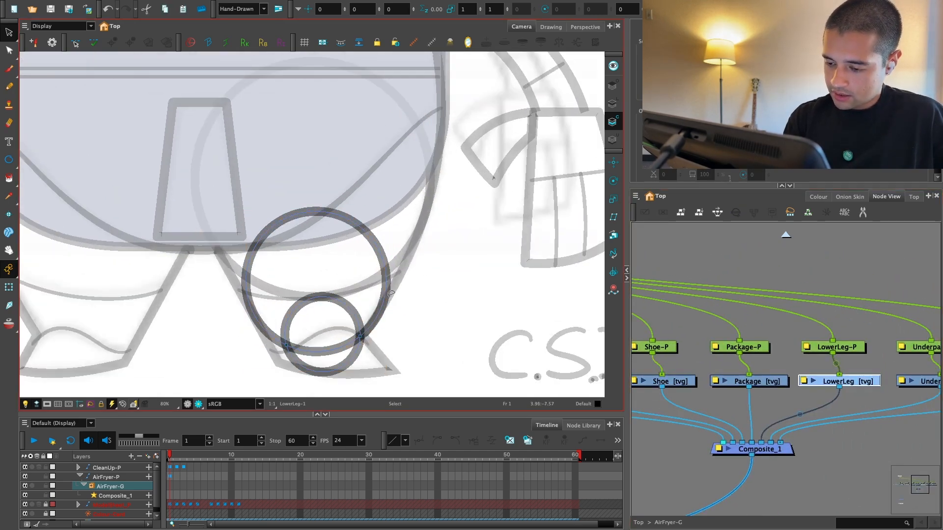
# Step: Cut the ankle circle out of the LowerLeg drawing and fill the knee circle with solid black
pyautogui.click(353, 306)
pyautogui.press('Delete')
pyautogui.hotkey('alt', 'i')
pyautogui.click(350, 286)
pyautogui.hotkey('alt', 's')
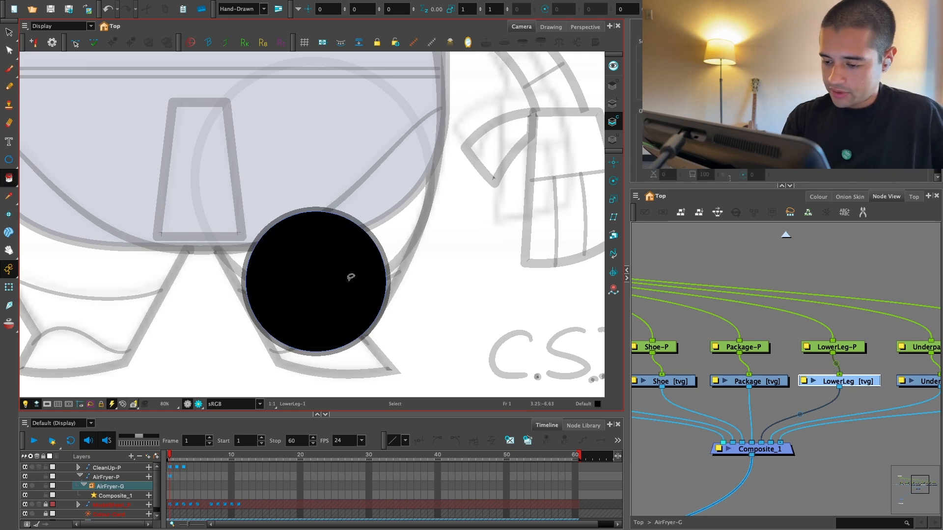
# Step: Shrink the black fill to a tiny dot at the centre of the knee circle
pyautogui.click(352, 278)
pyautogui.moveTo(387, 212); pyautogui.dragTo(376, 236)
pyautogui.press('2')
pyautogui.press('2')
pyautogui.press('2')
pyautogui.press('2')
pyautogui.press('super+x')
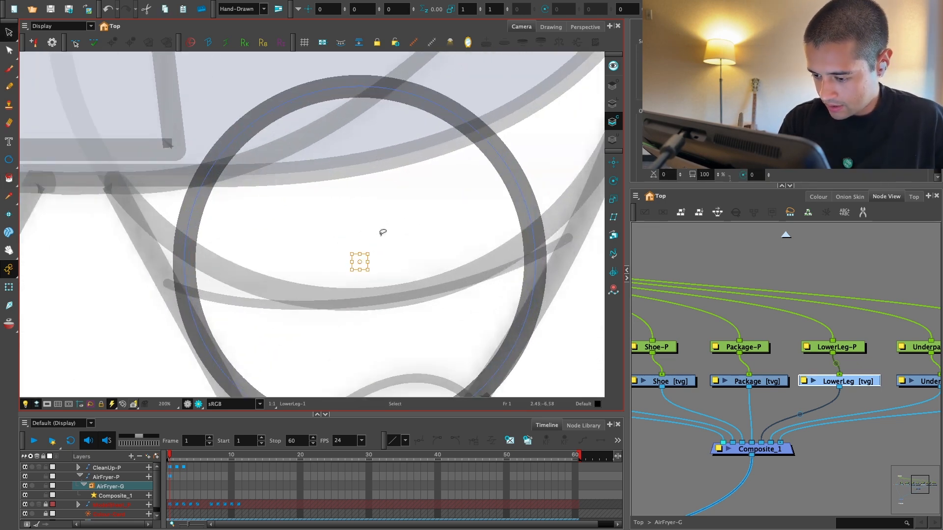
pyautogui.press('1')
pyautogui.press('1')
pyautogui.moveTo(418, 276); pyautogui.dragTo(479, 262)
pyautogui.press('super+z')
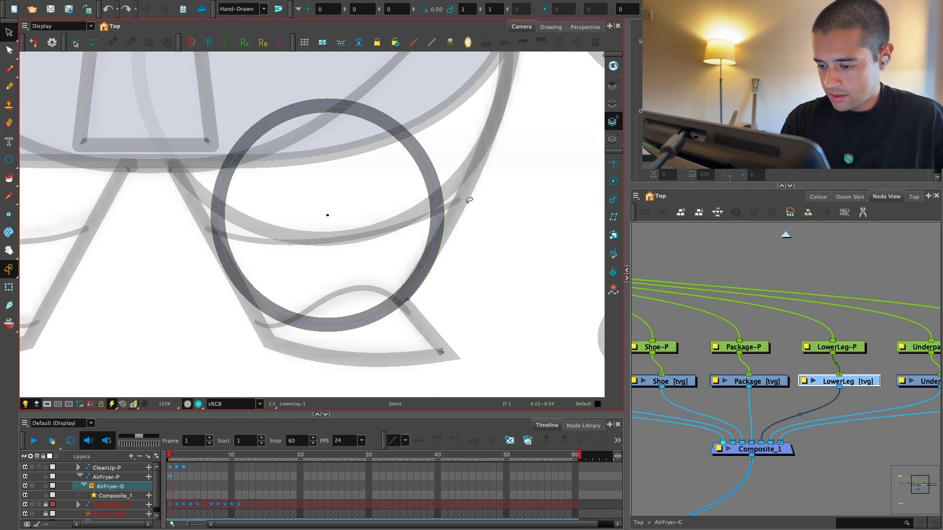
# Step: Paste the ankle circle back into the LowerLeg drawing and deselect it
pyautogui.press('super+v')
pyautogui.click(469, 200)
pyautogui.press('1')
pyautogui.press('1')
pyautogui.press('1')
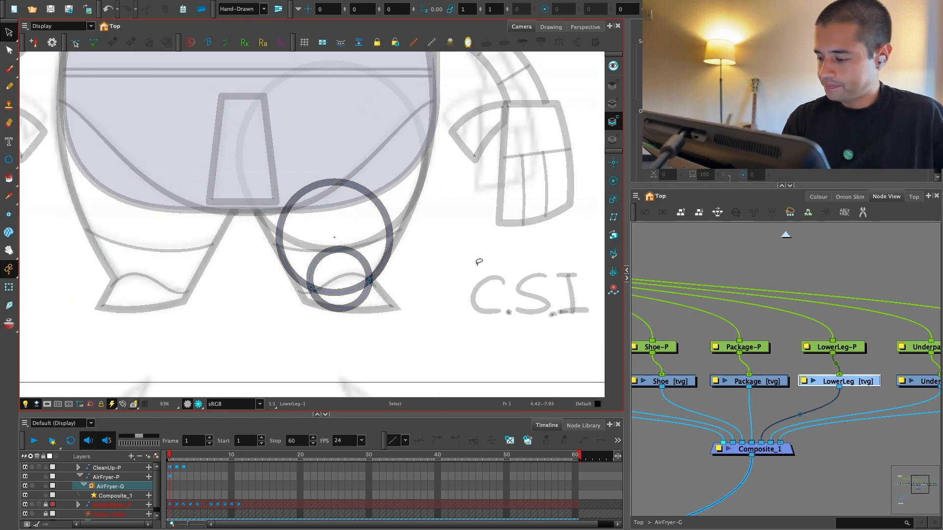
# Step: Compare the UpperLeg and LowerLeg drawings, and delete the knee circle from LowerLeg while leaving its centre dot
pyautogui.moveTo(753, 375); pyautogui.dragTo(878, 367)
pyautogui.click(686, 372)
pyautogui.moveTo(511, 325); pyautogui.dragTo(508, 352)
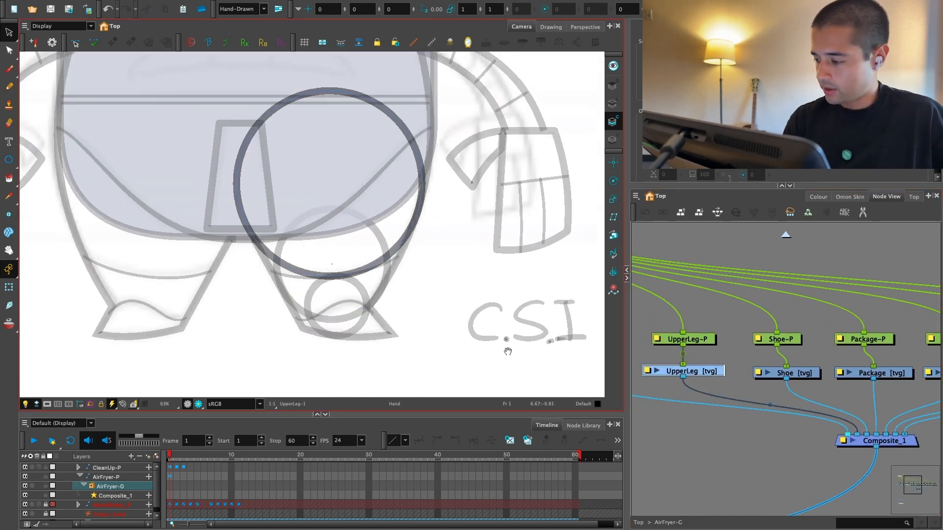
pyautogui.moveTo(885, 376); pyautogui.dragTo(845, 381)
pyautogui.click(852, 376)
pyautogui.moveTo(898, 397); pyautogui.dragTo(840, 405)
pyautogui.click(840, 384)
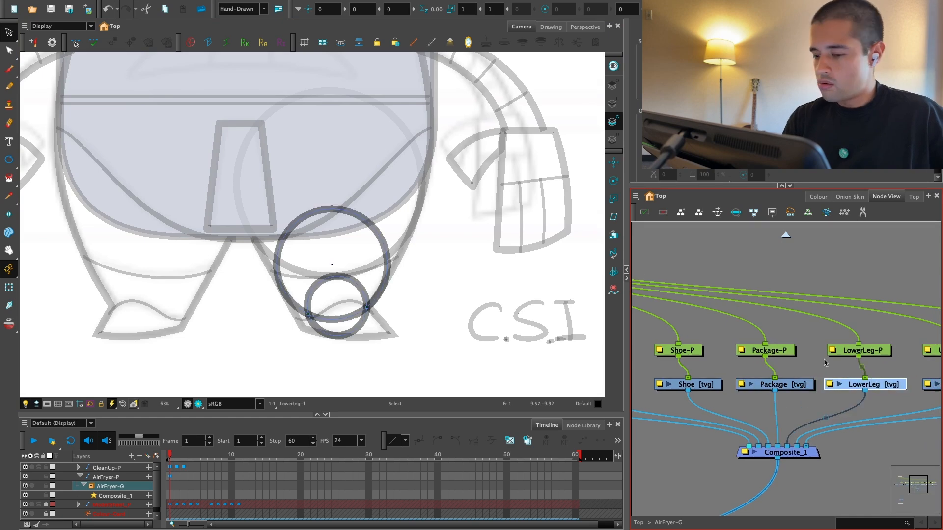
pyautogui.click(346, 320)
pyautogui.press('Delete')
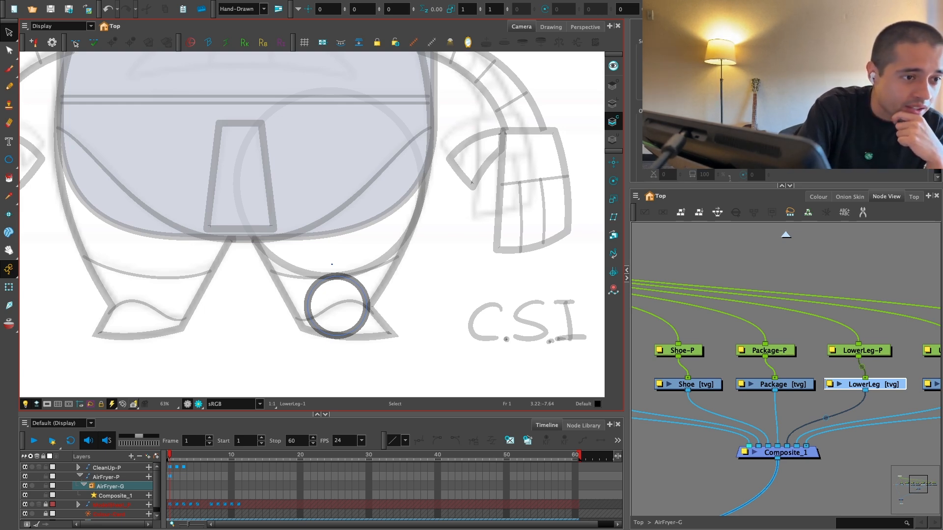
# Step: Select the LowerLeg drawing node and switch the selection to the UpperLeg drawing node
pyautogui.click(736, 262)
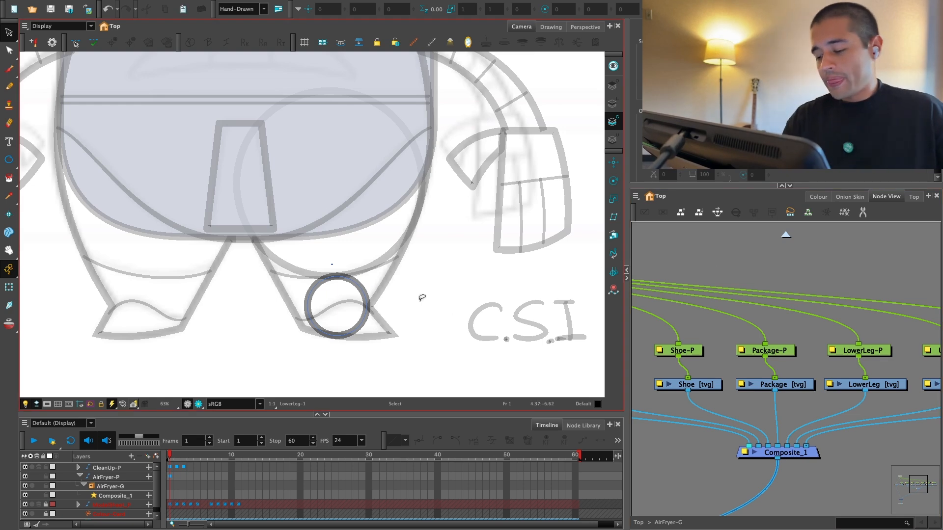
pyautogui.moveTo(807, 393); pyautogui.dragTo(772, 397)
pyautogui.click(834, 390)
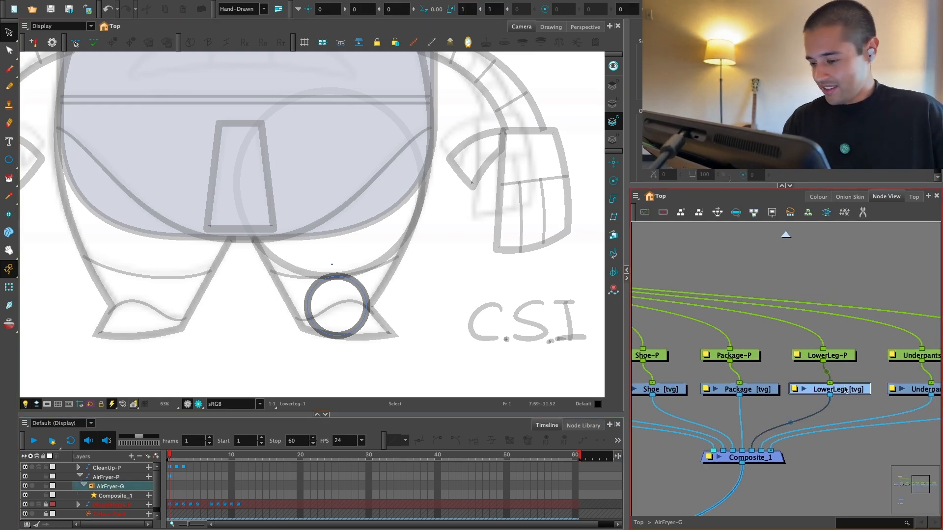
pyautogui.moveTo(538, 314); pyautogui.dragTo(562, 297)
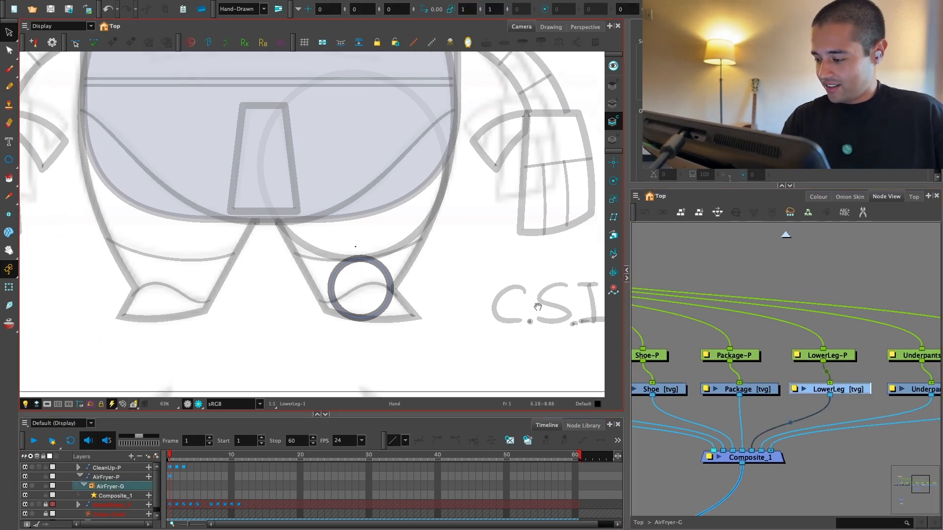
pyautogui.moveTo(697, 385); pyautogui.dragTo(861, 398)
pyautogui.click(715, 400)
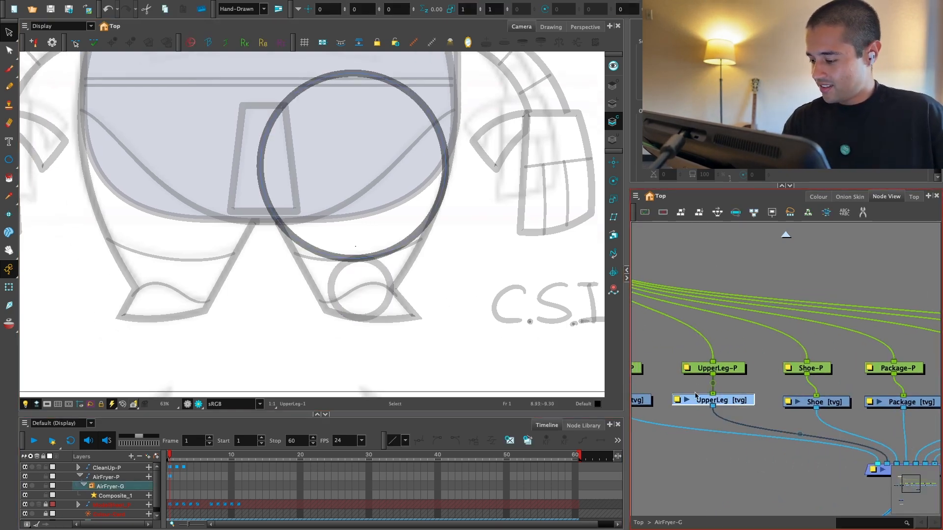
pyautogui.moveTo(442, 287); pyautogui.dragTo(505, 288)
pyautogui.moveTo(733, 389); pyautogui.dragTo(704, 385)
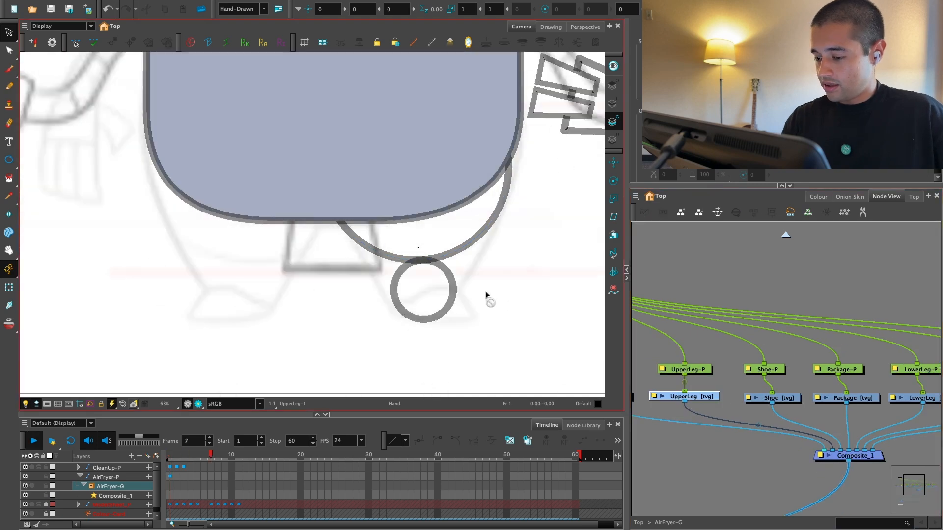
# Step: Paste the knee circle into the UpperLeg drawing and cut away the overlapping inner arcs of the two circles
pyautogui.press('super+v')
pyautogui.press('2')
pyautogui.moveTo(518, 310); pyautogui.dragTo(443, 325)
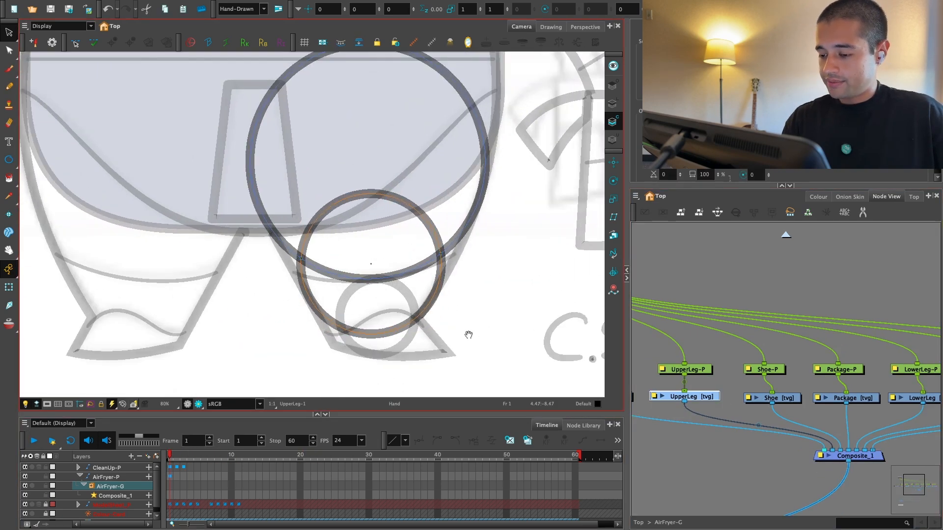
pyautogui.moveTo(503, 282); pyautogui.dragTo(485, 308)
pyautogui.hotkey('alt', 't')
pyautogui.moveTo(377, 200); pyautogui.dragTo(372, 243)
pyautogui.moveTo(388, 270); pyautogui.dragTo(390, 312)
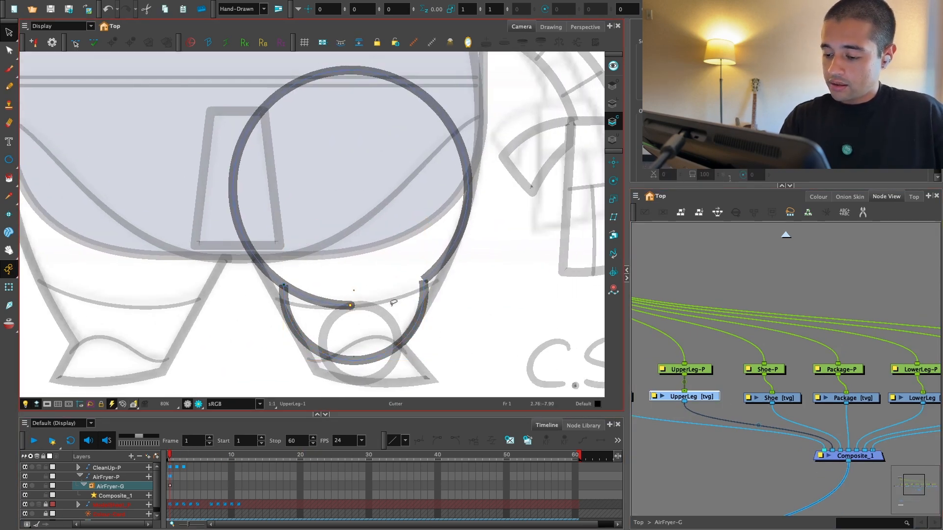
pyautogui.moveTo(338, 281); pyautogui.dragTo(330, 325)
pyautogui.click(414, 302)
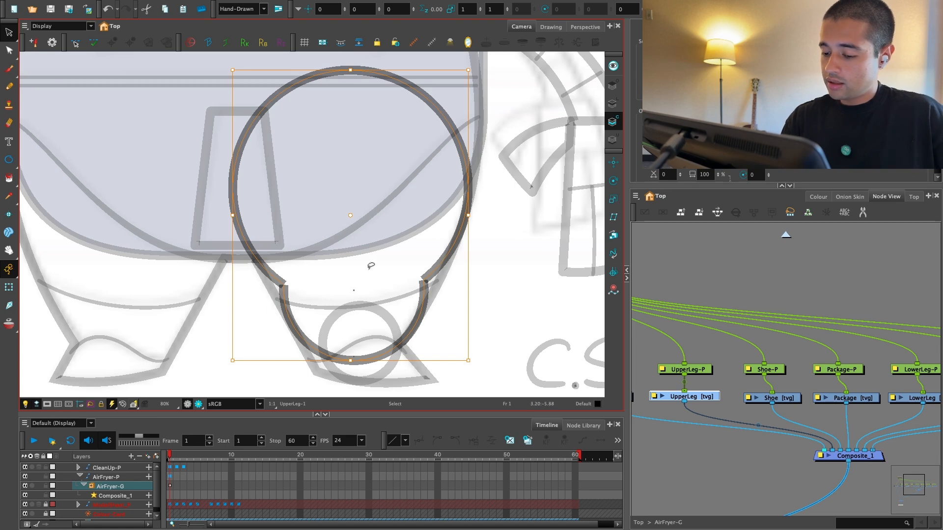
pyautogui.click(494, 238)
# Step: Delete the corner points at both junctions of the UpperLeg circles to smooth them into one tapered outline
pyautogui.hotkey('alt', 'q')
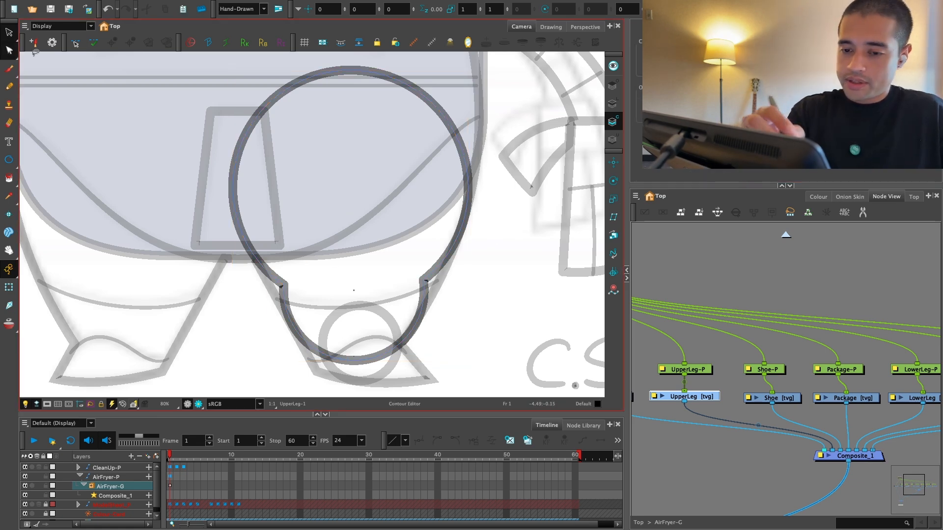
pyautogui.moveTo(329, 282); pyautogui.dragTo(277, 278)
pyautogui.press('Delete')
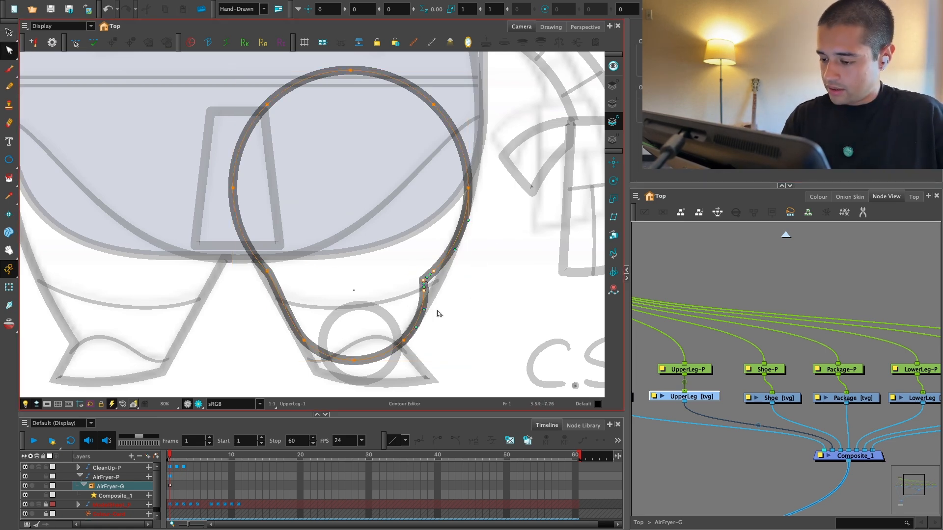
pyautogui.press('Delete')
pyautogui.press('2')
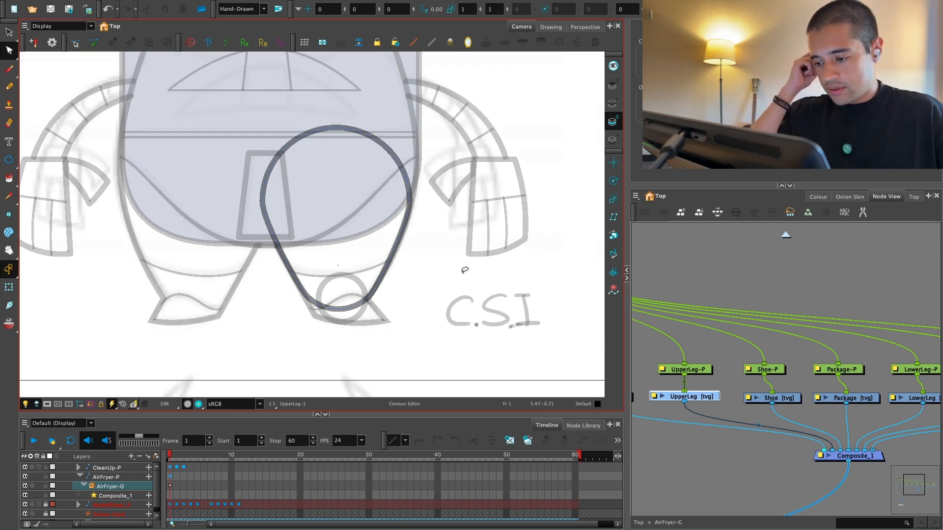
pyautogui.press('1')
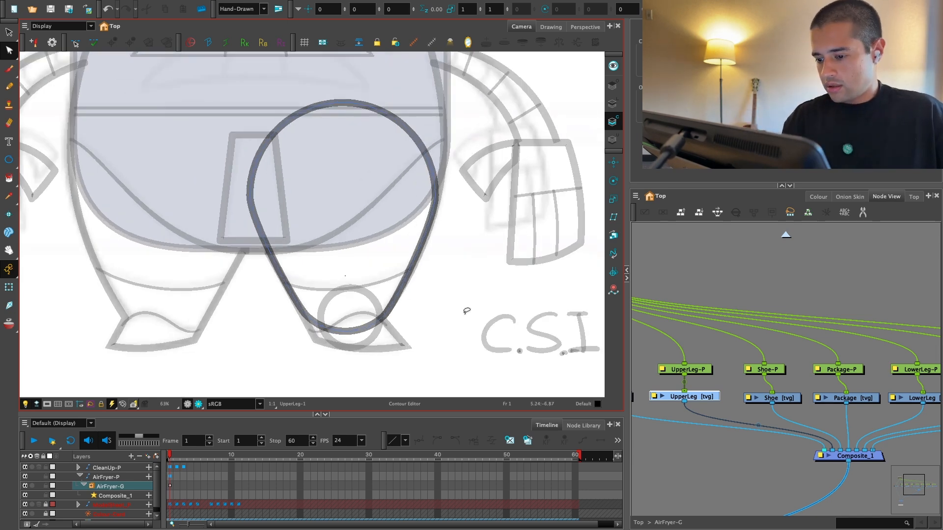
pyautogui.hotkey('ctrl', 'z')
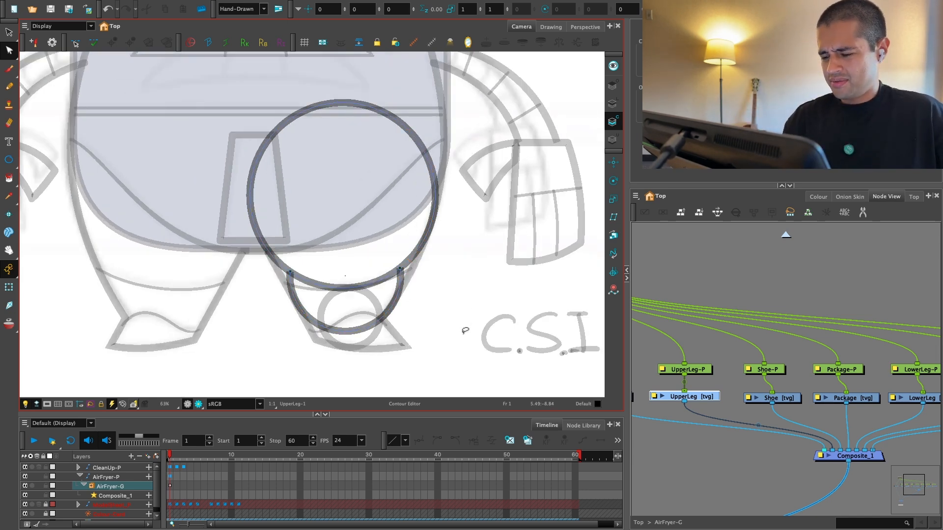
pyautogui.hotkey('ctrl', 'shift', 'z')
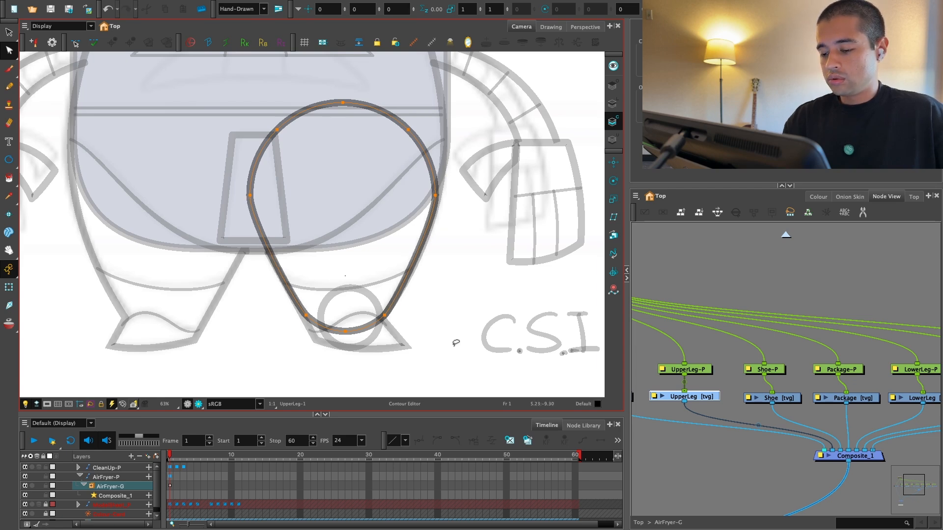
# Step: Select the LowerLeg drawing node and paste the knee circle above the ankle circle
pyautogui.hscroll(2, 777, 381)
pyautogui.scroll(1, 785, 381)
pyautogui.click(837, 402)
pyautogui.click(757, 402)
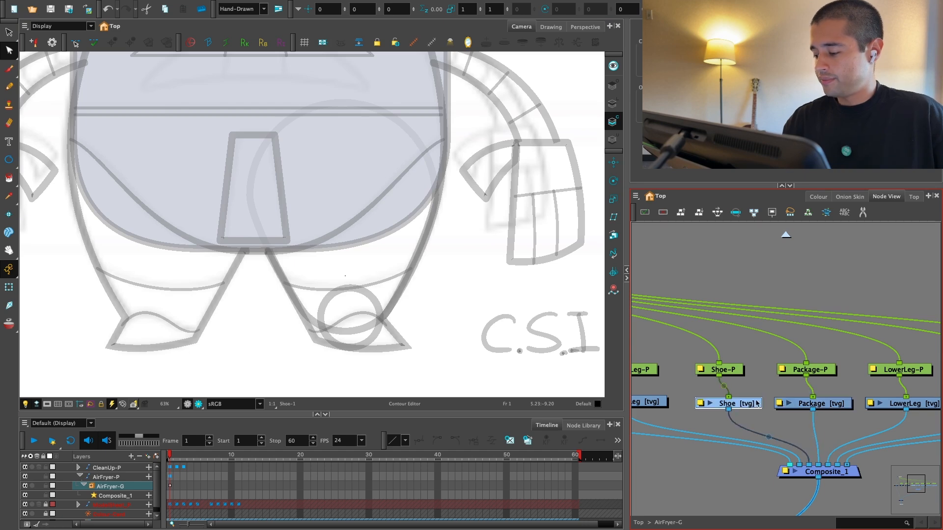
pyautogui.hscroll(2, 870, 400)
pyautogui.click(869, 400)
pyautogui.scroll(1, 320, 252)
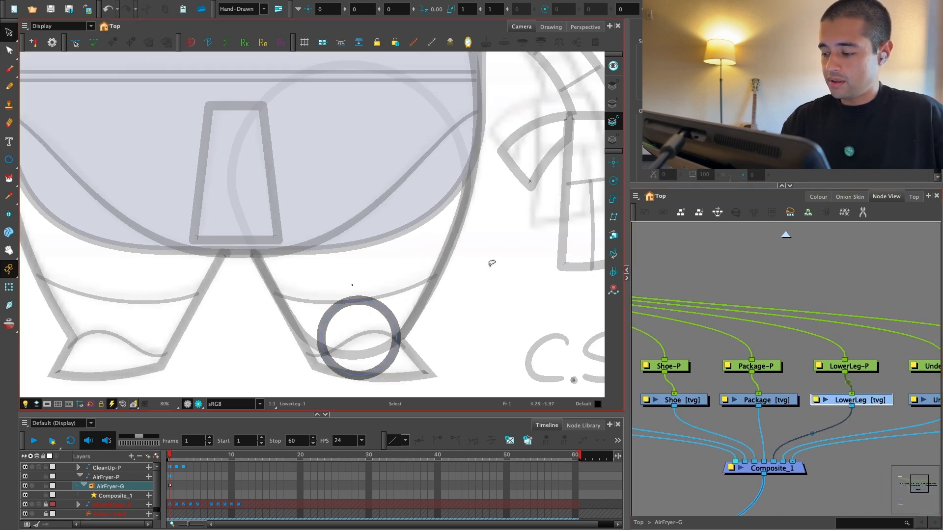
pyautogui.hotkey('ctrl', 'v')
# Step: Cut away the inner arcs where the knee and ankle circles overlap in the LowerLeg drawing
pyautogui.hotkey('alt', 't')
pyautogui.moveTo(391, 286); pyautogui.dragTo(372, 330)
pyautogui.moveTo(372, 335)
pyautogui.mouseDown()
pyautogui.moveTo(376, 362)
pyautogui.moveTo(355, 362)
pyautogui.mouseUp()
pyautogui.hotkey('alt', 's')
pyautogui.moveTo(433, 347)
pyautogui.mouseDown()
pyautogui.moveTo(315, 332)
pyautogui.moveTo(315, 360)
pyautogui.mouseUp()
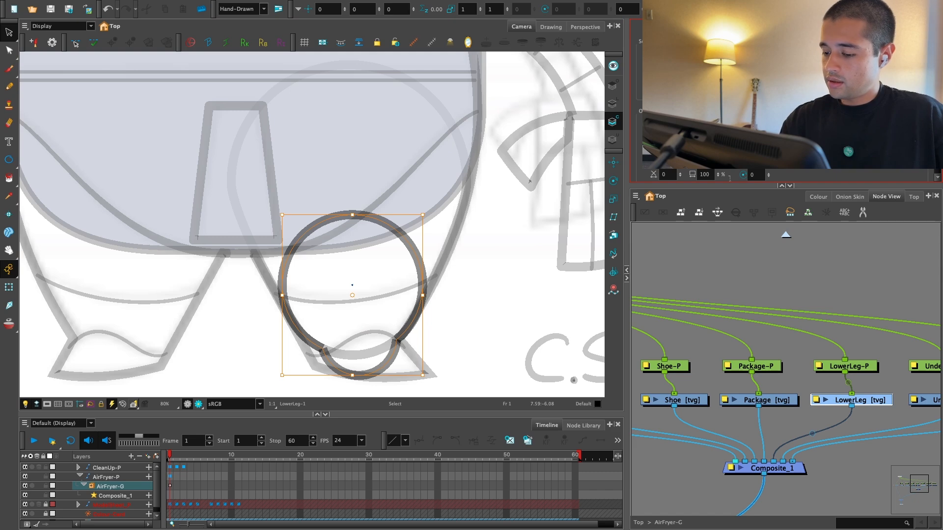
pyautogui.moveTo(489, 322); pyautogui.dragTo(499, 273)
# Step: Delete the corner points where the knee and ankle circles meet to smooth both sides of the LowerLeg outline
pyautogui.hotkey('alt', 'q')
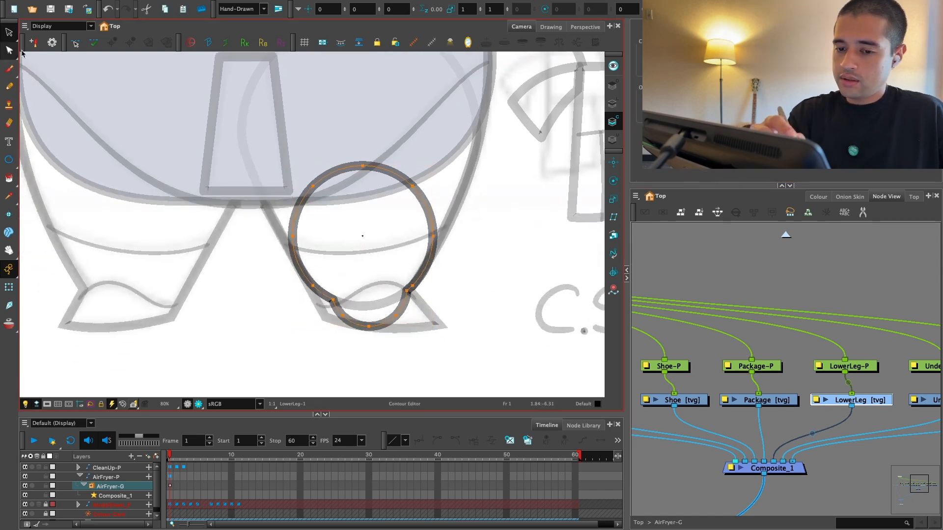
pyautogui.press('Delete')
pyautogui.moveTo(431, 279); pyautogui.dragTo(363, 298)
pyautogui.press('Delete')
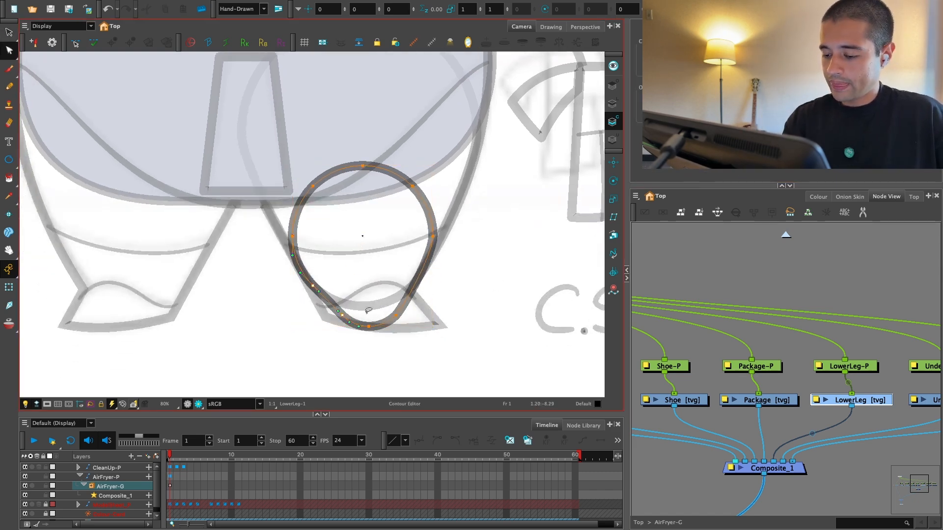
pyautogui.press('Delete')
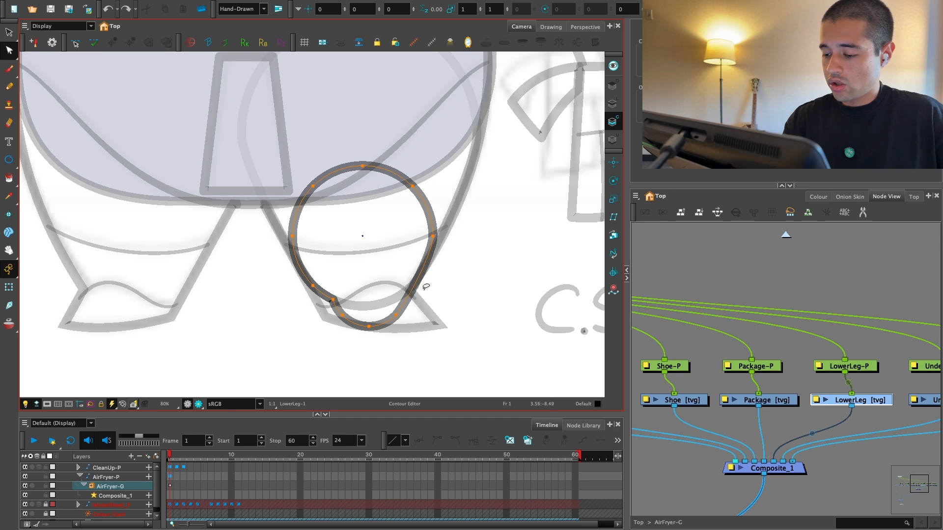
pyautogui.press('Delete')
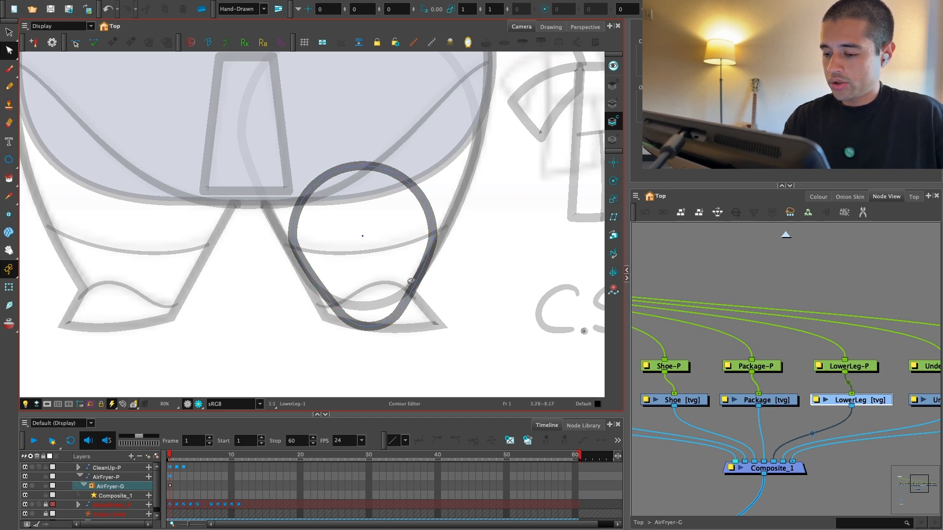
# Step: Move the LowerLeg-P peg's pivot to the dot at the knee's centre
pyautogui.press('1')
pyautogui.click(9, 287)
pyautogui.press('1')
pyautogui.click(862, 378)
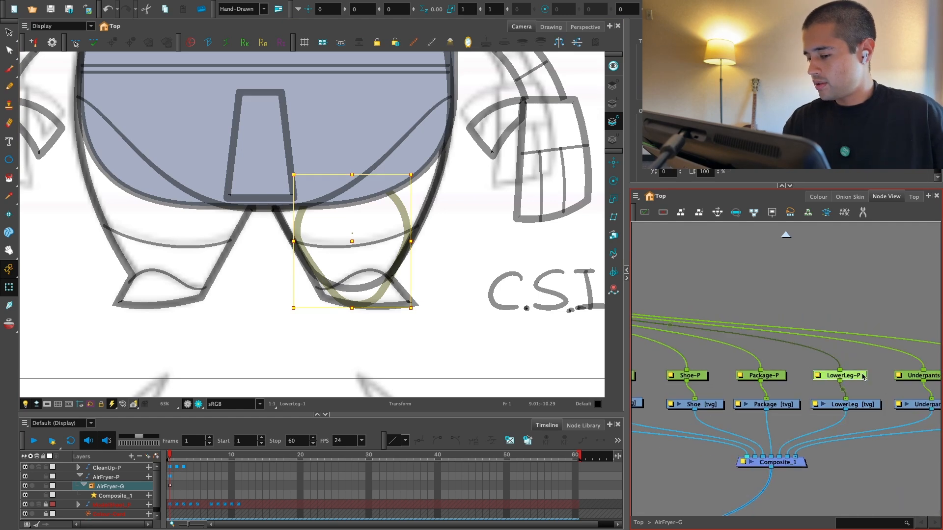
pyautogui.hotkey('alt', '3')
pyautogui.press('1')
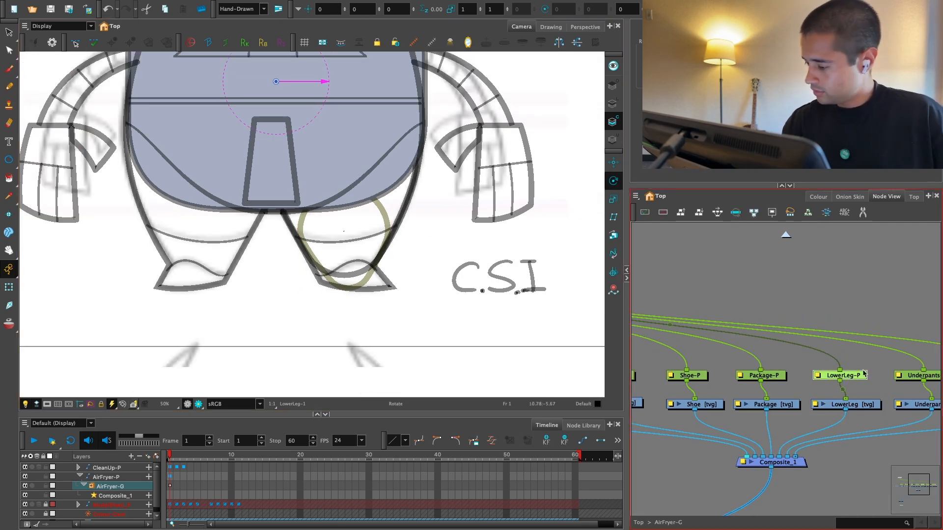
pyautogui.keyDown('shift'); pyautogui.click(858, 404); pyautogui.keyUp('shift')
pyautogui.moveTo(276, 81)
pyautogui.mouseDown()
pyautogui.moveTo(352, 226)
pyautogui.moveTo(342, 232)
pyautogui.mouseUp()
# Step: Align the lower leg's pivot precisely with the knee's centre dot at close range
pyautogui.press('2')
pyautogui.press('2')
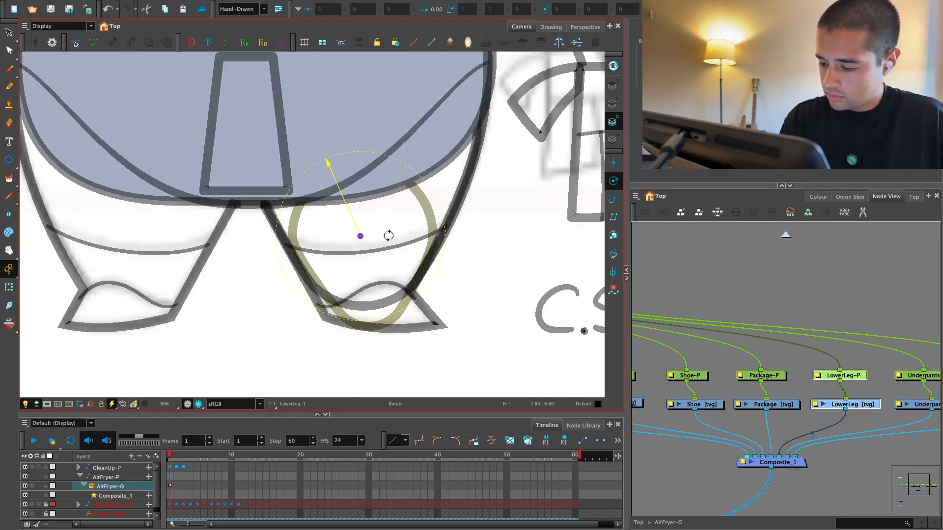
pyautogui.press('2')
pyautogui.press('2')
pyautogui.press('2')
pyautogui.press('2')
pyautogui.press('2')
pyautogui.press('2')
pyautogui.moveTo(527, 276); pyautogui.dragTo(390, 226)
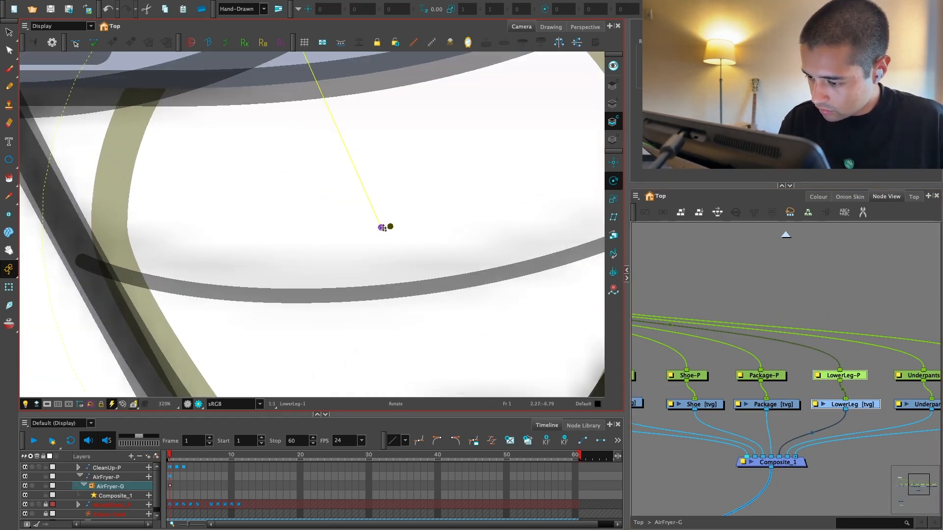
pyautogui.press('1')
pyautogui.press('1')
pyautogui.press('1')
pyautogui.press('1')
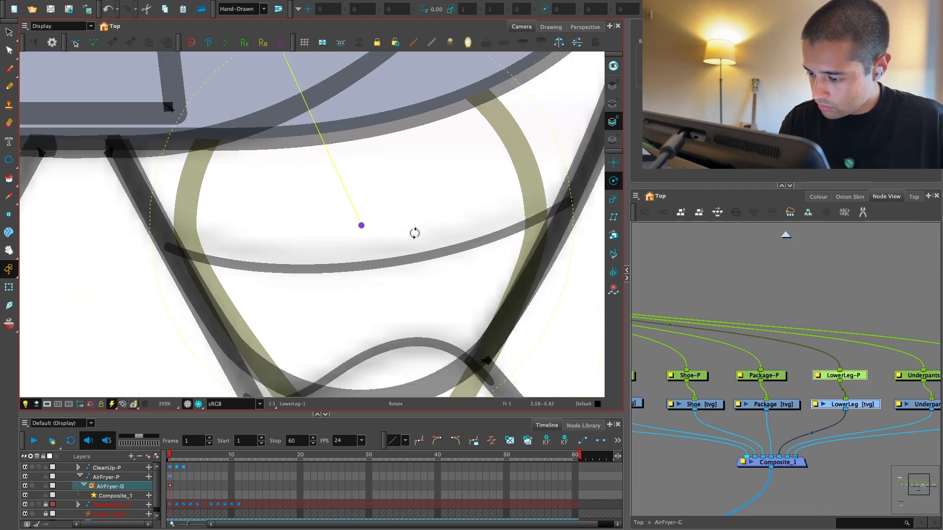
# Step: Test-rotate the LowerLeg-P peg about its knee pivot
pyautogui.click(850, 307)
pyautogui.press('1')
pyautogui.press('1')
pyautogui.press('1')
pyautogui.press('1')
pyautogui.press('1')
pyautogui.moveTo(481, 326); pyautogui.dragTo(504, 336)
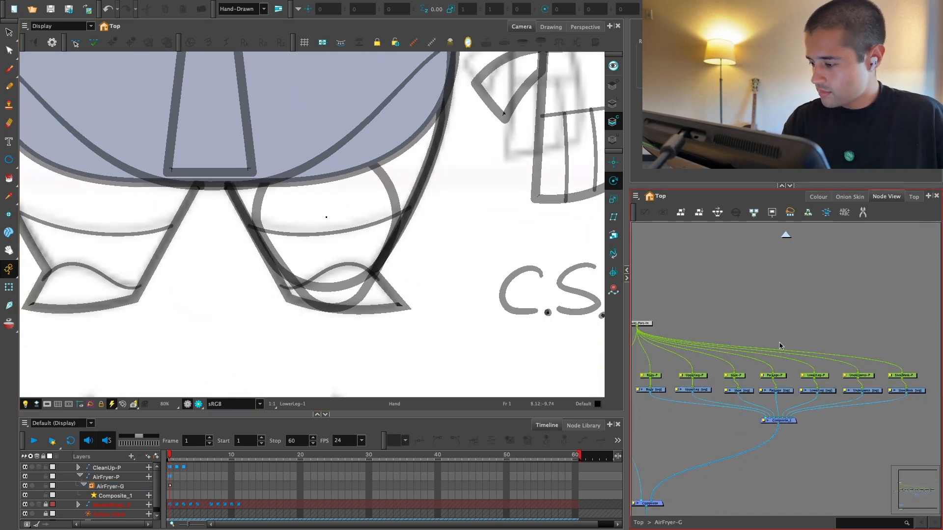
pyautogui.click(817, 377)
pyautogui.moveTo(410, 246); pyautogui.dragTo(389, 303)
# Step: Move the UpperLeg and LowerLeg pegs and drawings side by side above the other part nodes
pyautogui.moveTo(734, 382); pyautogui.dragTo(796, 362)
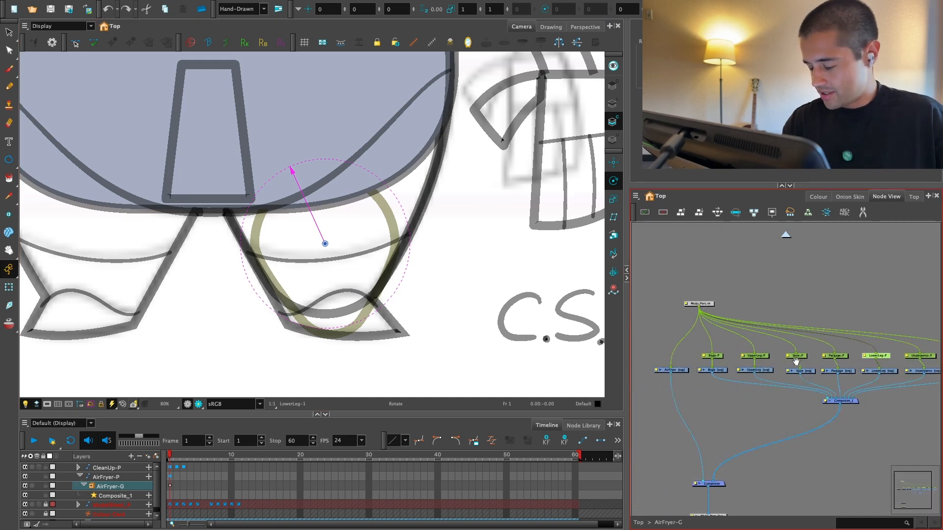
pyautogui.scroll(2, 818, 388)
pyautogui.moveTo(752, 385); pyautogui.dragTo(726, 407)
pyautogui.click(892, 363)
pyautogui.moveTo(892, 364)
pyautogui.mouseDown()
pyautogui.moveTo(883, 389)
pyautogui.moveTo(781, 308)
pyautogui.mouseUp()
pyautogui.moveTo(727, 358)
pyautogui.mouseDown()
pyautogui.moveTo(719, 390)
pyautogui.moveTo(723, 305)
pyautogui.mouseUp()
pyautogui.moveTo(801, 275); pyautogui.dragTo(766, 305)
pyautogui.click(801, 301)
# Step: Combine the UpperLeg and LowerLeg drawings in a new composite connected to Composite_1
pyautogui.moveTo(828, 304); pyautogui.dragTo(761, 318)
pyautogui.moveTo(707, 311); pyautogui.dragTo(776, 278)
pyautogui.moveTo(820, 314); pyautogui.dragTo(791, 313)
pyautogui.press('2')
pyautogui.press('2')
pyautogui.press('1')
pyautogui.press('1')
pyautogui.press('1')
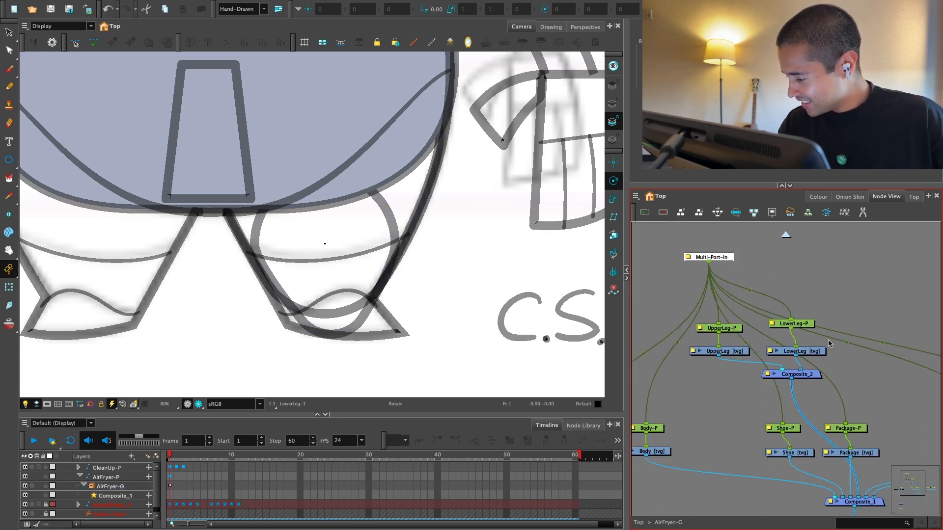
# Step: Move the Shoe, Package and Underpants nodes to the right of the leg nodes
pyautogui.moveTo(837, 349); pyautogui.dragTo(765, 317)
pyautogui.moveTo(687, 361); pyautogui.dragTo(851, 328)
pyautogui.press('2')
pyautogui.moveTo(820, 335); pyautogui.dragTo(772, 325)
pyautogui.moveTo(894, 348); pyautogui.dragTo(809, 388)
pyautogui.moveTo(816, 385); pyautogui.dragTo(879, 312)
pyautogui.moveTo(680, 341); pyautogui.dragTo(859, 337)
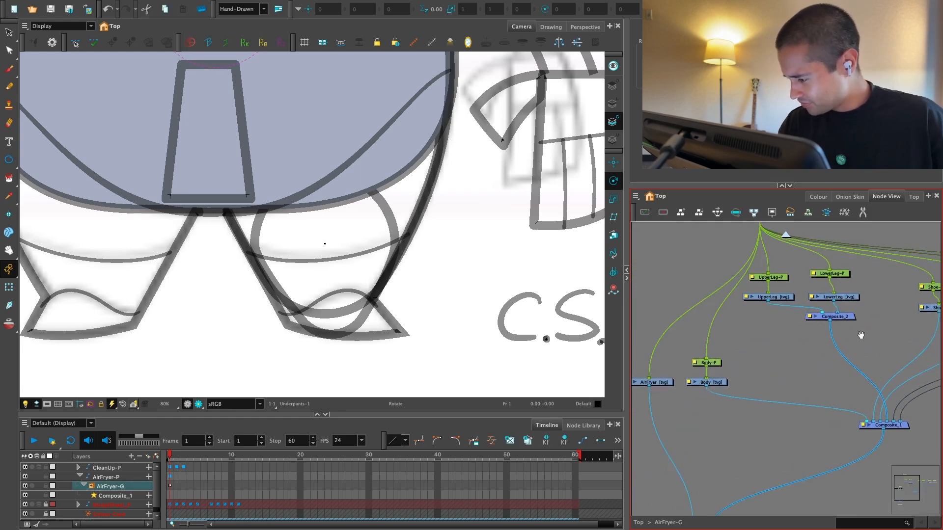
pyautogui.press('2')
pyautogui.moveTo(800, 253); pyautogui.dragTo(707, 302)
pyautogui.scroll(-3, 403, 328)
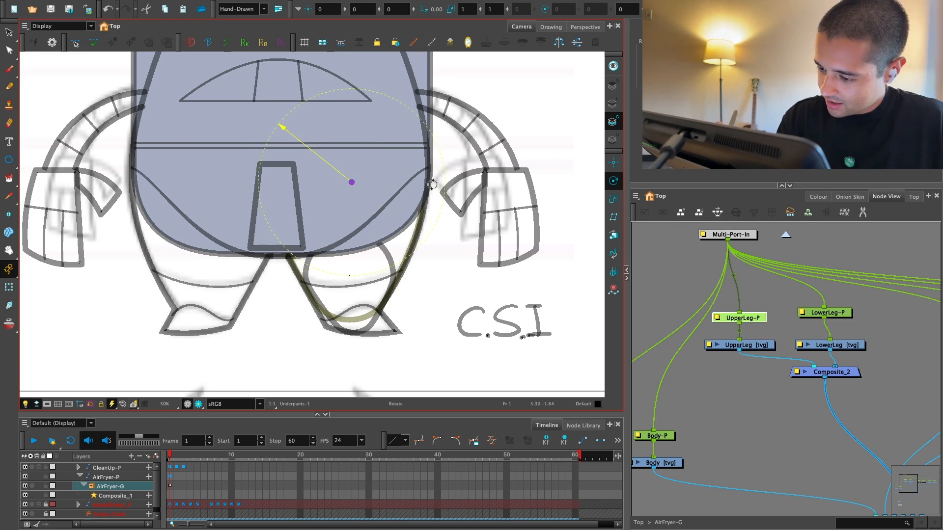
# Step: Test-rotate the UpperLeg-P and LowerLeg-P pegs in turn, undoing each rotation
pyautogui.moveTo(432, 185); pyautogui.dragTo(455, 123)
pyautogui.press('super+z')
pyautogui.click(825, 311)
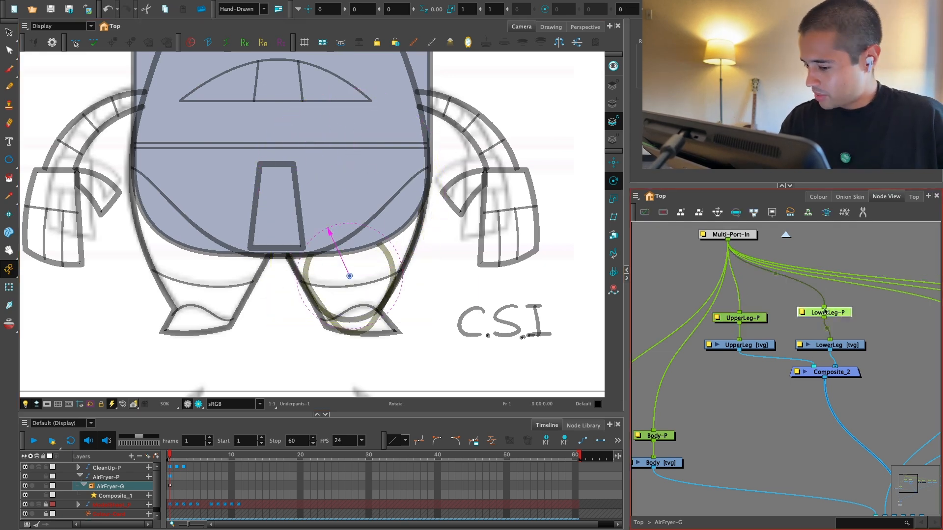
pyautogui.moveTo(393, 257); pyautogui.dragTo(387, 305)
pyautogui.press('super+z')
pyautogui.moveTo(804, 368); pyautogui.dragTo(787, 368)
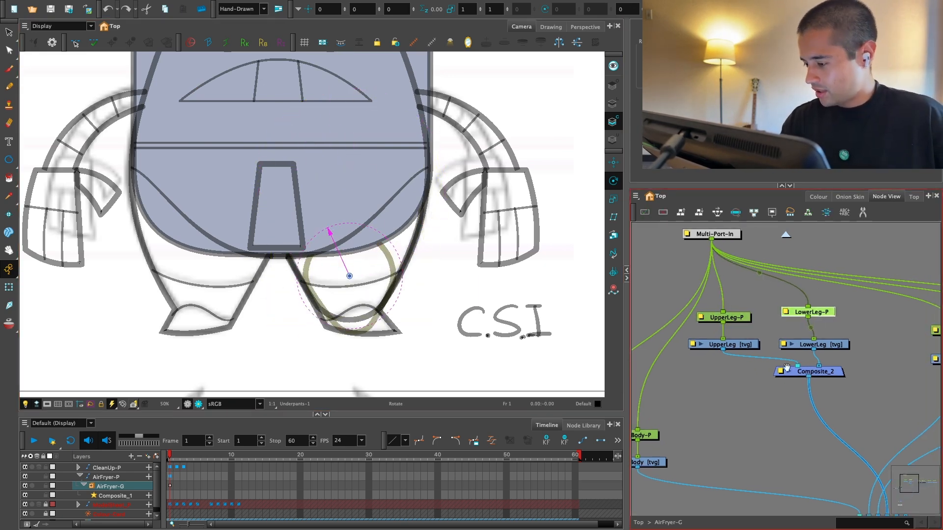
# Step: Add a Display node connected to the leg composite and show only that display in the camera view
pyautogui.click(854, 367)
pyautogui.press('super+i')
pyautogui.moveTo(884, 360); pyautogui.dragTo(849, 394)
pyautogui.click(79, 29)
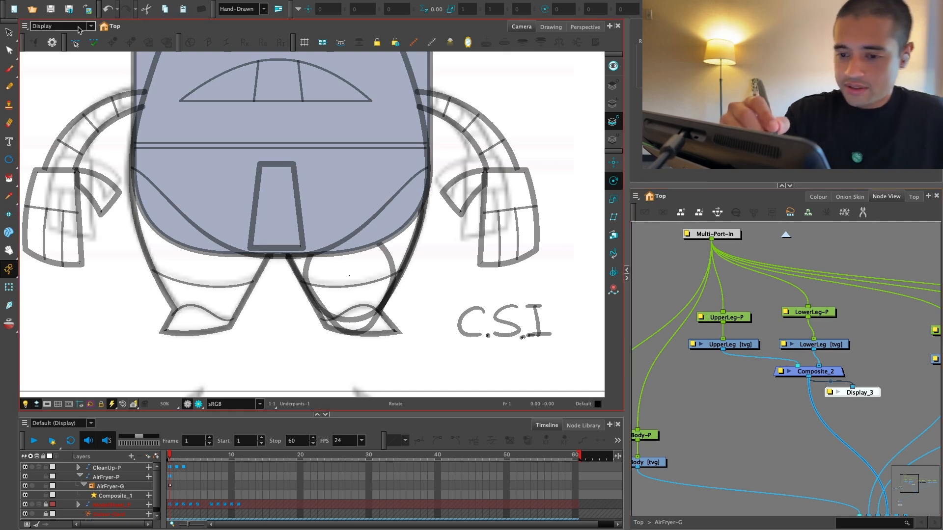
pyautogui.click(79, 61)
# Step: Test-rotate the upper and lower leg pegs in the isolated display, undoing each rotation
pyautogui.moveTo(755, 333); pyautogui.dragTo(695, 297)
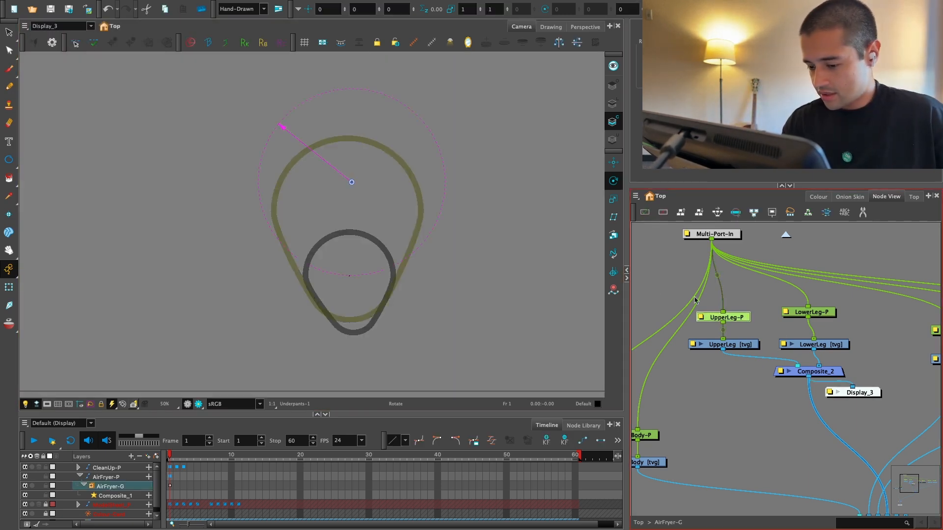
pyautogui.moveTo(411, 215); pyautogui.dragTo(449, 158)
pyautogui.press('super+z')
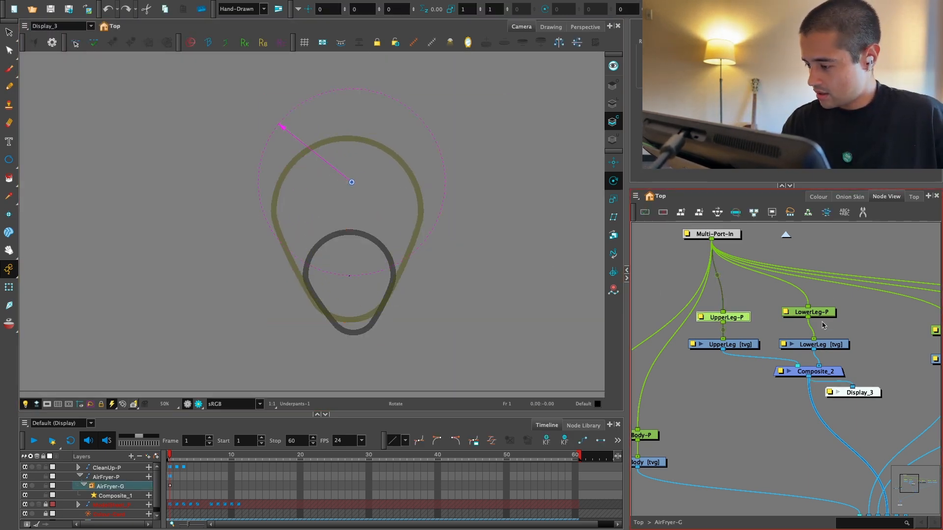
pyautogui.click(819, 316)
pyautogui.moveTo(397, 275); pyautogui.dragTo(385, 307)
pyautogui.press('super+z')
# Step: Undo the connection and creation of the leg composite's Display node
pyautogui.press('super+z')
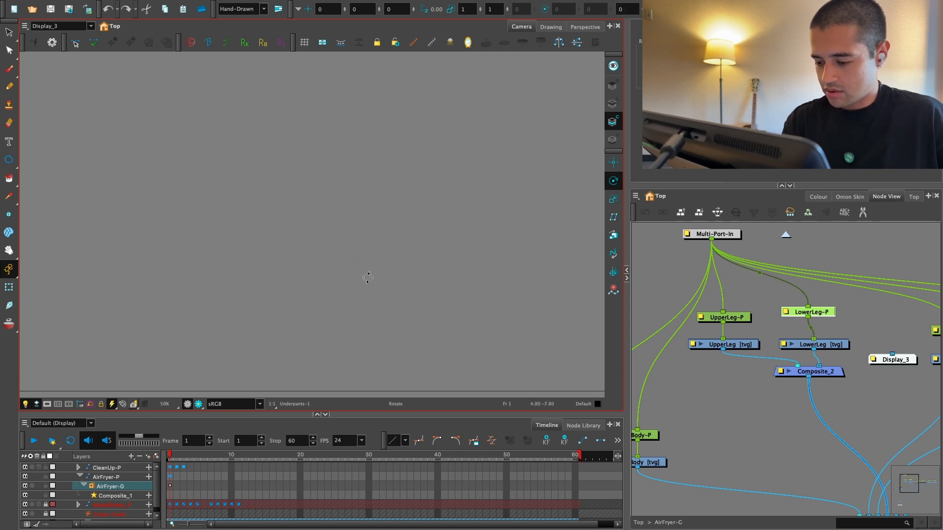
pyautogui.press('super+z')
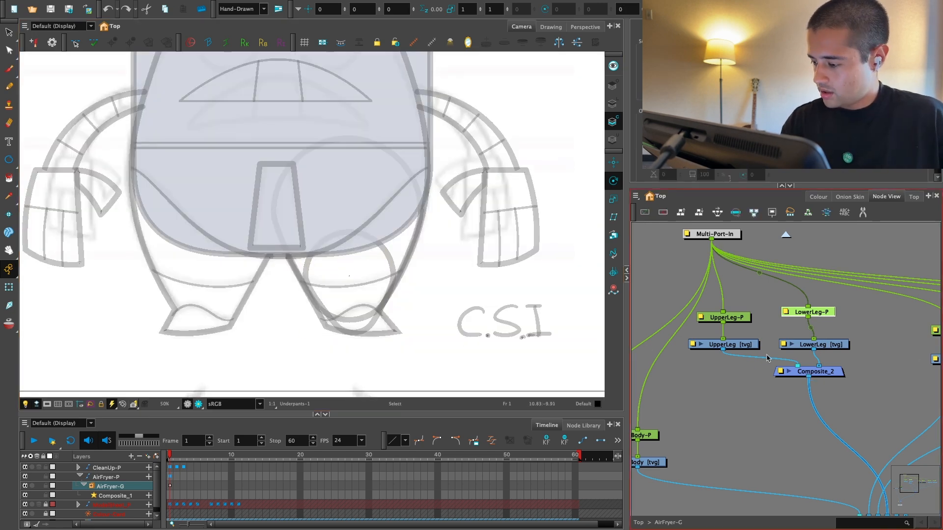
pyautogui.hotkey('alt', 's')
# Step: Select the UpperLeg drawing node and delete its leg outline, keeping the rearranged node layout
pyautogui.click(730, 344)
pyautogui.press('super+z')
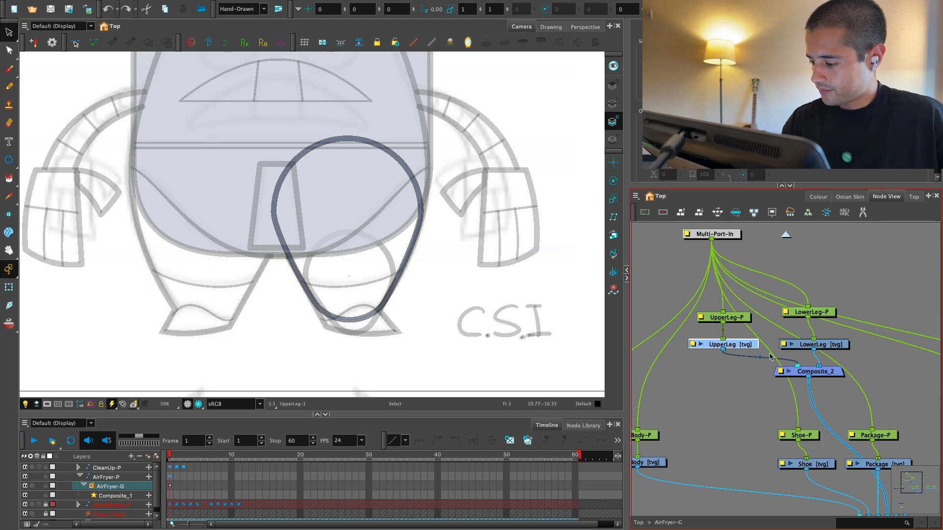
pyautogui.press('super+z')
pyautogui.press('super+shift+z')
pyautogui.press('super+shift+z')
pyautogui.press('super+shift+z')
pyautogui.moveTo(456, 212)
pyautogui.mouseDown()
pyautogui.moveTo(319, 126)
pyautogui.moveTo(373, 338)
pyautogui.mouseUp()
pyautogui.press('Delete')
# Step: Delete the leg outline and centre dot from the LowerLeg drawing
pyautogui.click(822, 344)
pyautogui.moveTo(459, 270); pyautogui.dragTo(419, 322)
pyautogui.press('Delete')
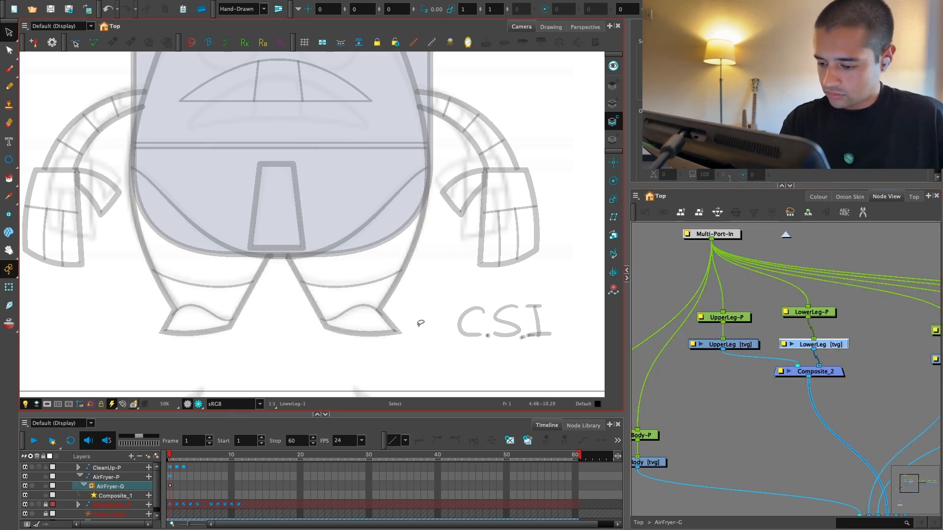
# Step: Draw a new circle with the Ellipse tool in the LowerLeg drawing, spanning the body's lower edge and the upper thigh
pyautogui.click(9, 159)
pyautogui.press('2')
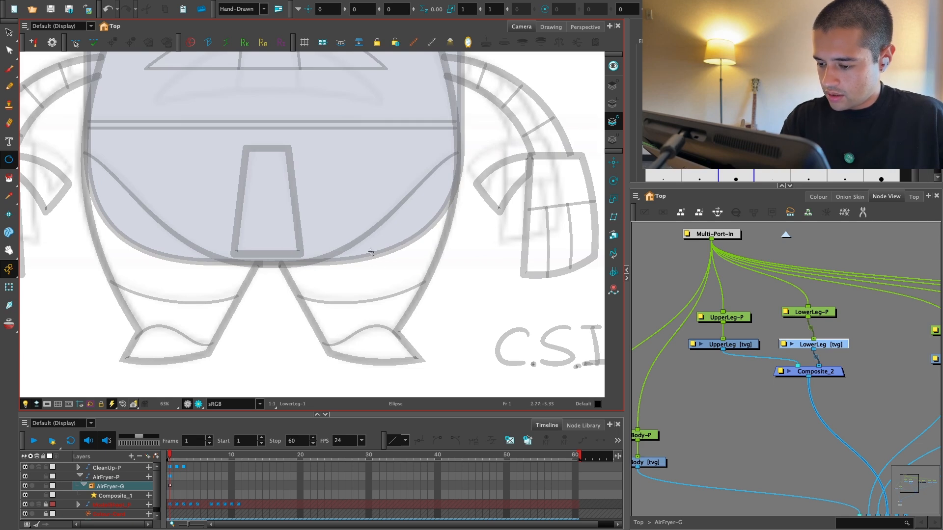
pyautogui.moveTo(371, 251); pyautogui.dragTo(429, 188)
pyautogui.click(428, 235)
pyautogui.hotkey('ctrl', 'z')
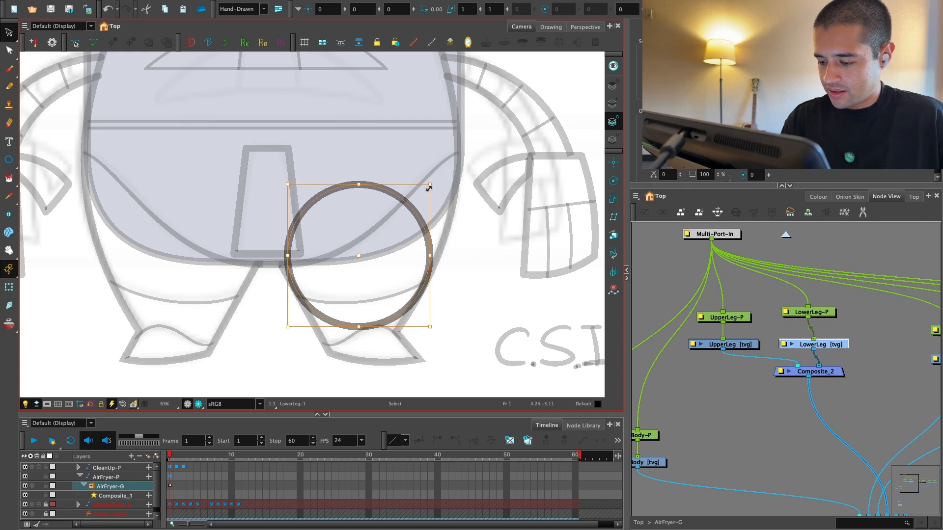
# Step: Duplicate the circle in the LowerLeg drawing and enlarge the copy over the body's lower side and upper thigh
pyautogui.press('space')
pyautogui.moveTo(451, 225); pyautogui.dragTo(448, 262)
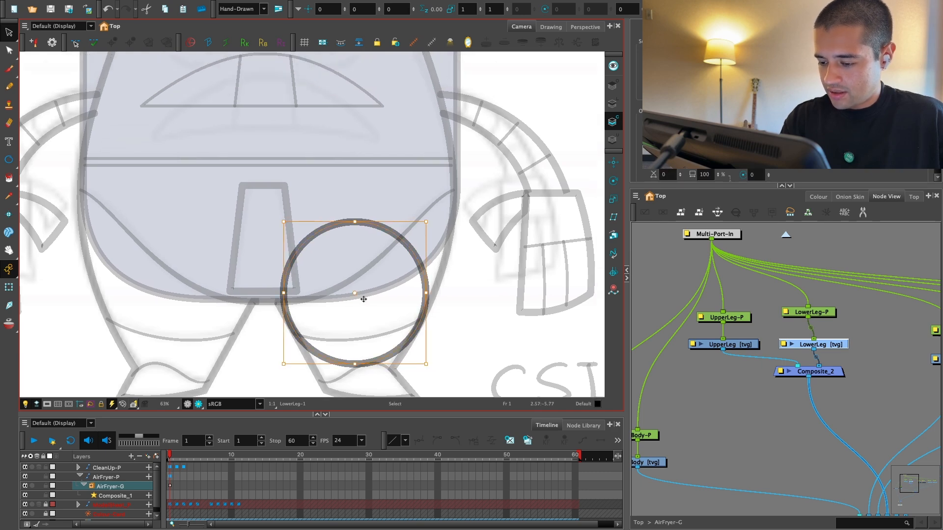
pyautogui.moveTo(364, 299); pyautogui.dragTo(356, 227)
pyautogui.moveTo(417, 152); pyautogui.dragTo(450, 129)
pyautogui.click(477, 159)
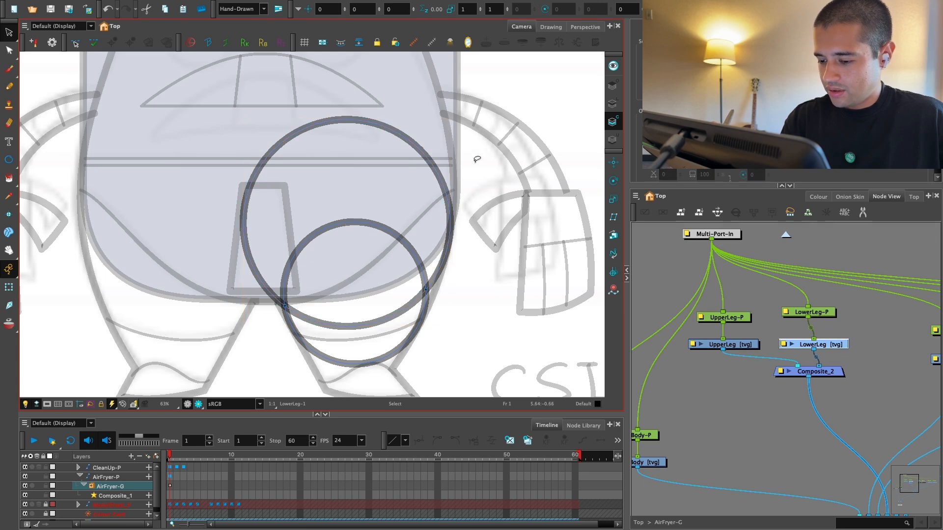
pyautogui.press('1')
pyautogui.press('space')
pyautogui.moveTo(446, 242); pyautogui.dragTo(443, 229)
pyautogui.press('2')
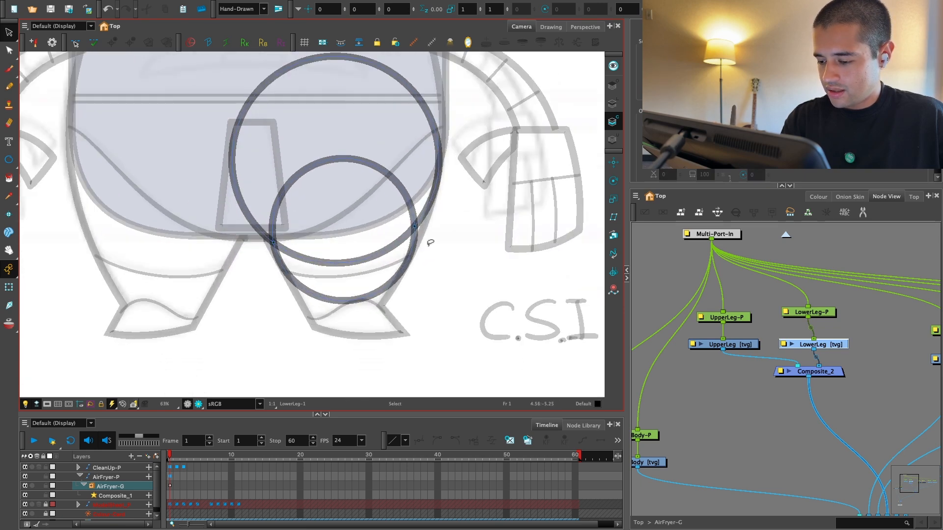
# Step: Move both circles out of the LowerLeg drawing and into the UpperLeg drawing
pyautogui.click(387, 277)
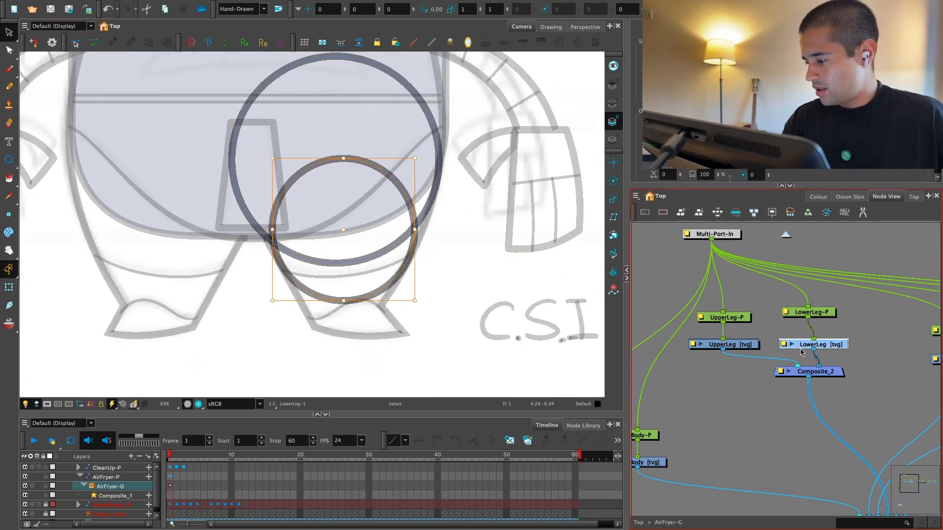
pyautogui.press('super+a')
pyautogui.press('Delete')
pyautogui.click(730, 345)
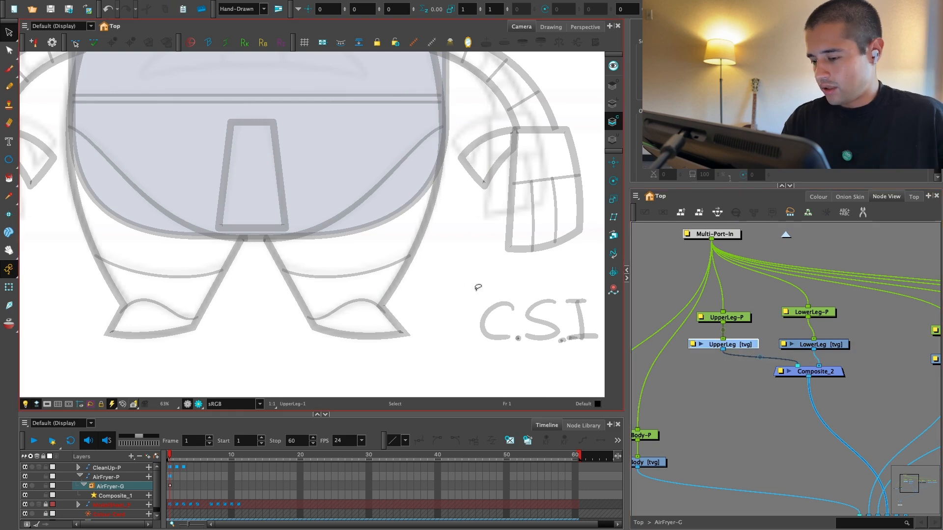
pyautogui.press('super+v')
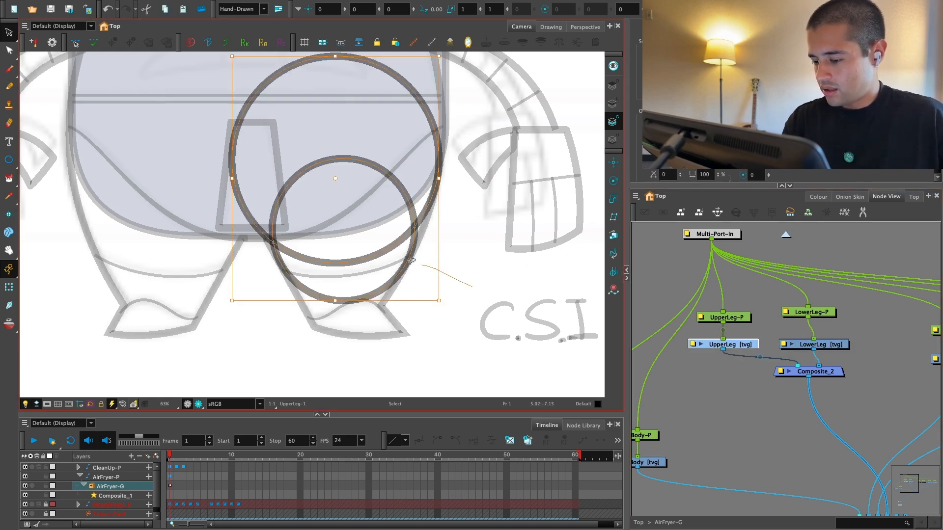
# Step: Cut the smaller circle from the UpperLeg drawing and paste it into both the LowerLeg and UpperLeg drawings
pyautogui.click(412, 260)
pyautogui.press('super+x')
pyautogui.click(813, 344)
pyautogui.press('super+v')
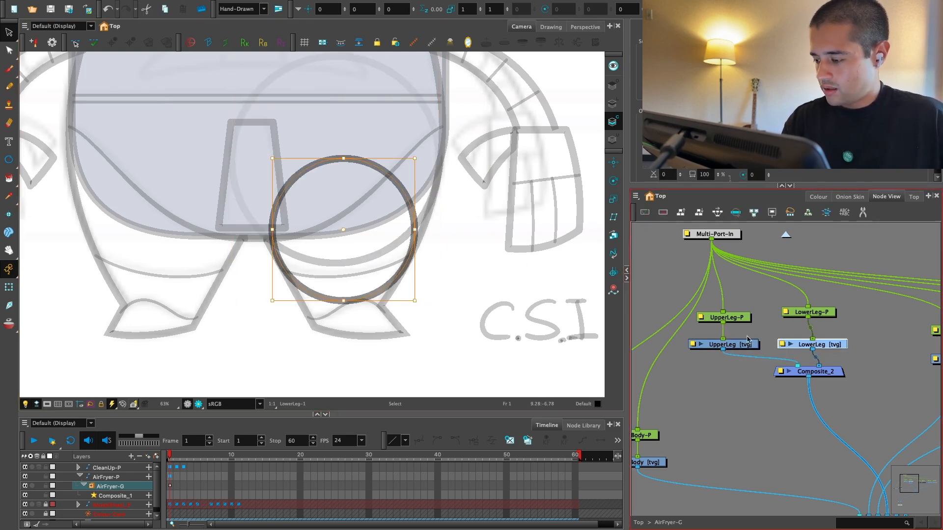
pyautogui.click(741, 344)
pyautogui.press('super+v')
# Step: Add a small dot at the centre of the LowerLeg circle by scaling down a copy of the circle
pyautogui.click(815, 344)
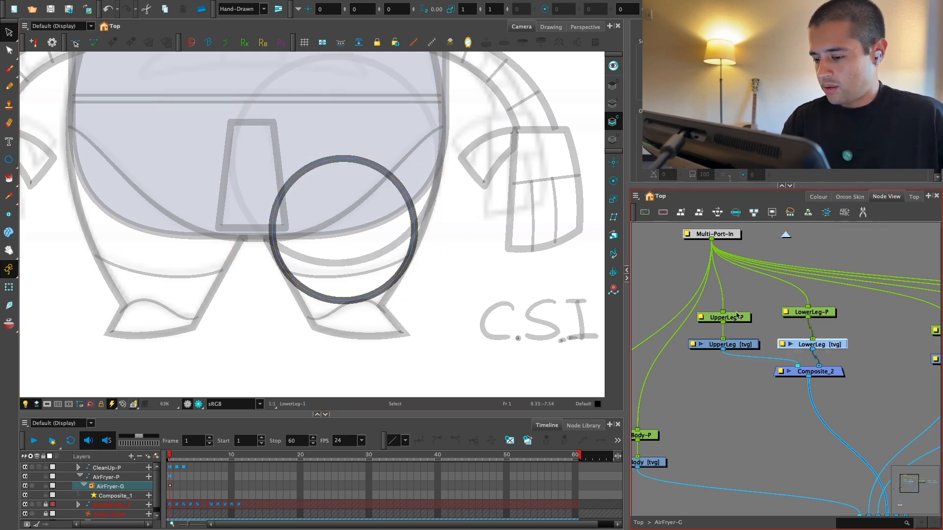
pyautogui.click(354, 229)
pyautogui.hotkey('alt', 's')
pyautogui.moveTo(415, 157); pyautogui.dragTo(362, 217)
pyautogui.scroll(4, 373, 220)
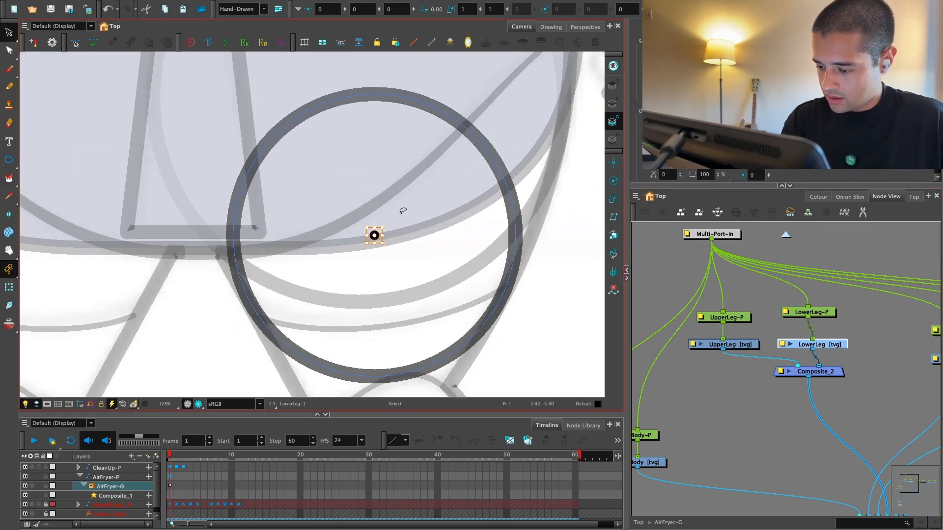
pyautogui.scroll(-3, 403, 211)
# Step: Duplicate the LowerLeg circle, scale the copy to about half size and place it over the foot
pyautogui.click(386, 211)
pyautogui.press('super+c')
pyautogui.press('super+v')
pyautogui.moveTo(323, 224); pyautogui.dragTo(324, 270)
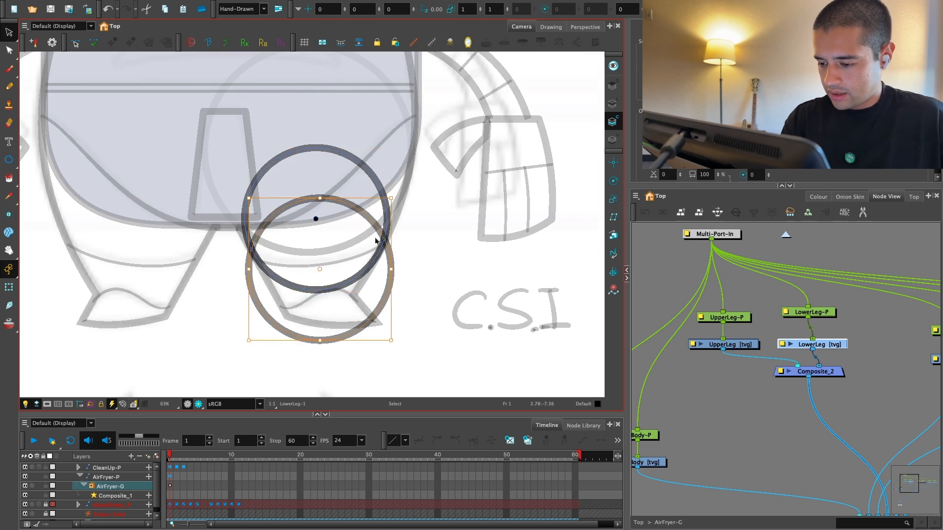
pyautogui.moveTo(391, 198); pyautogui.dragTo(356, 234)
pyautogui.moveTo(318, 285); pyautogui.dragTo(329, 318)
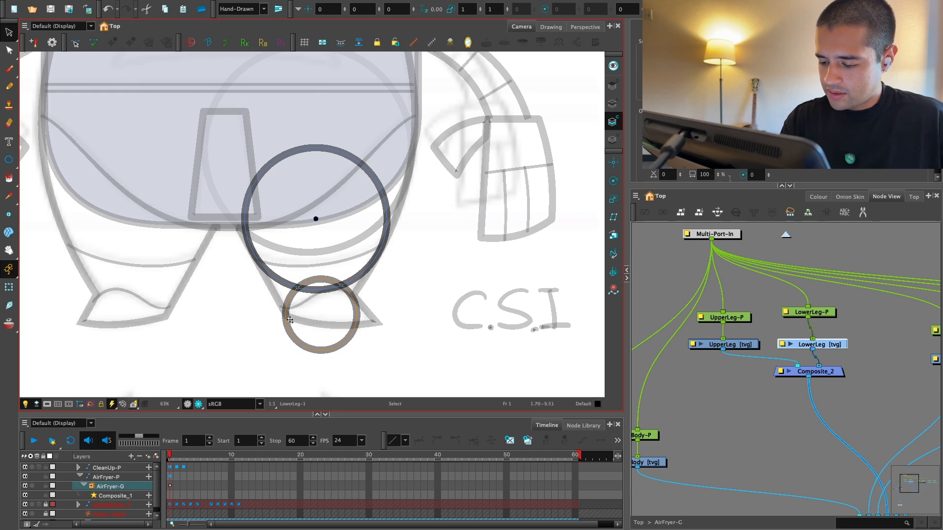
pyautogui.moveTo(359, 278); pyautogui.dragTo(360, 278)
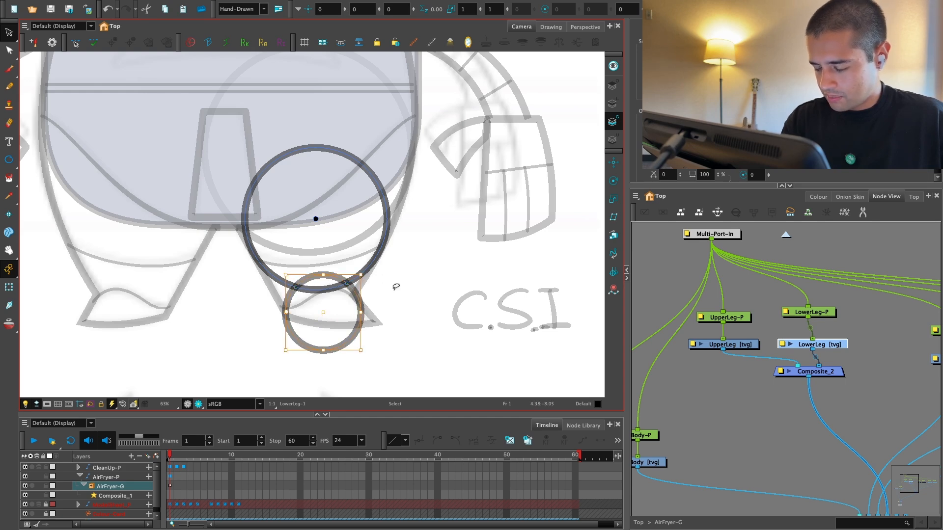
# Step: Flatten the underside of the small foot circle by deleting its lower contour points with the Contour Editor
pyautogui.press('2')
pyautogui.press('2')
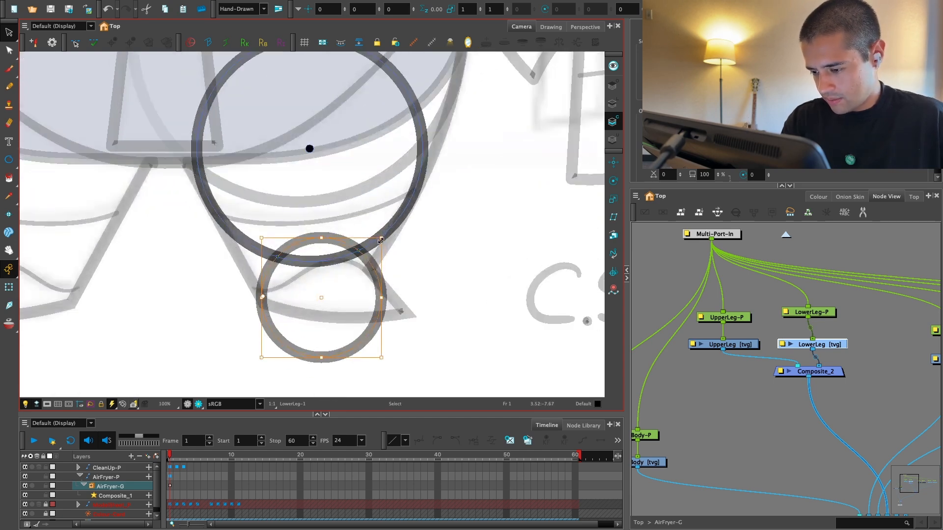
pyautogui.moveTo(381, 241); pyautogui.dragTo(377, 243)
pyautogui.click(408, 264)
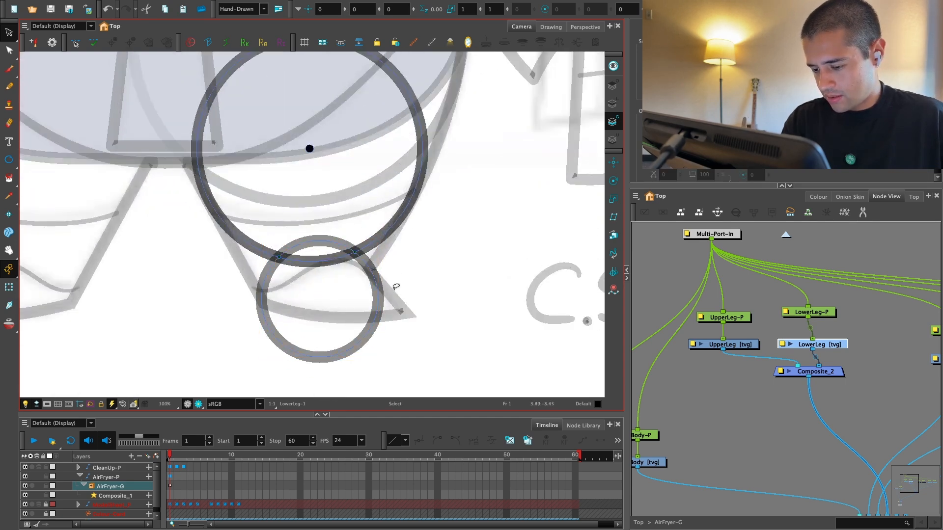
pyautogui.press('1')
pyautogui.press('1')
pyautogui.press('1')
pyautogui.press('2')
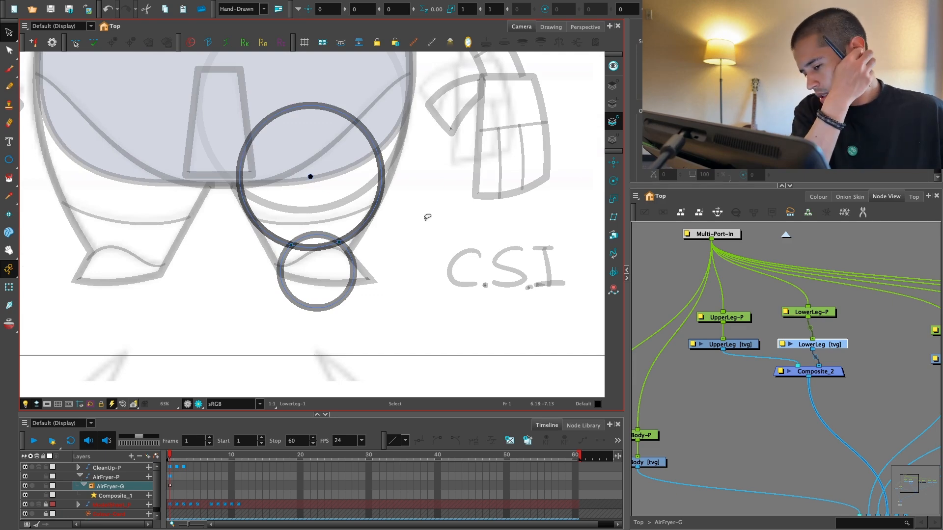
pyautogui.press('2')
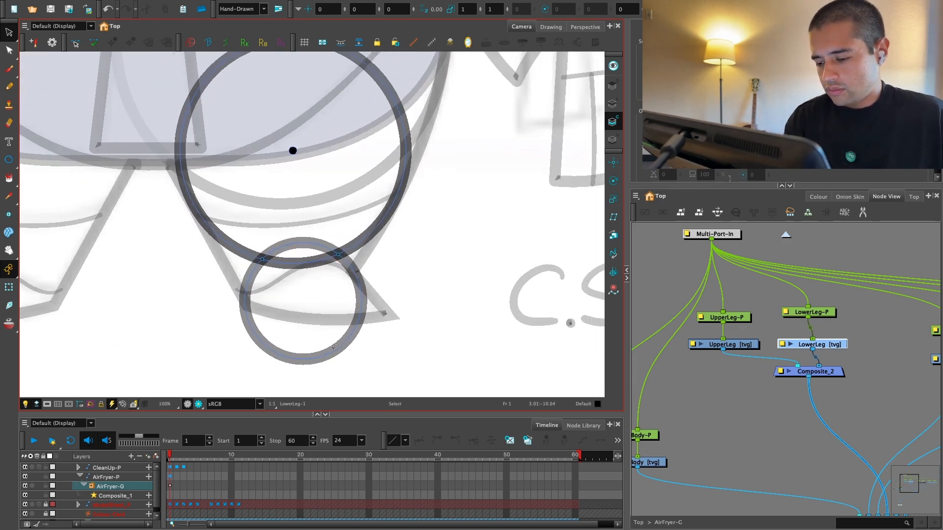
pyautogui.click(14, 49)
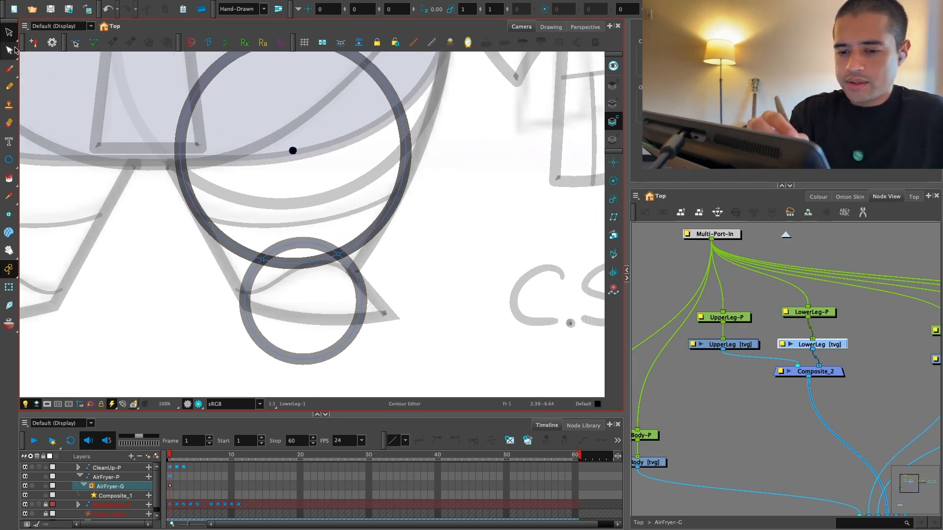
pyautogui.moveTo(288, 349); pyautogui.dragTo(327, 363)
pyautogui.press('Delete')
pyautogui.click(344, 342)
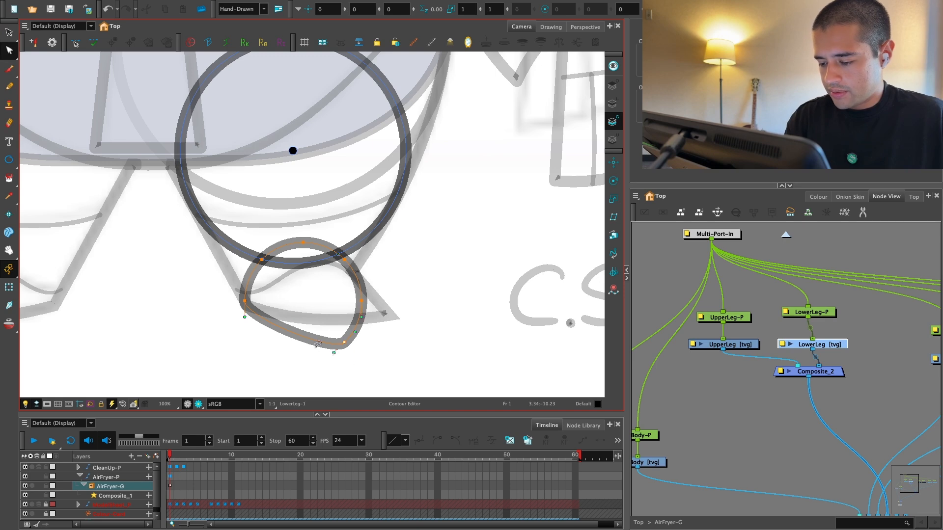
pyautogui.press('Delete')
pyautogui.press('1')
pyautogui.press('1')
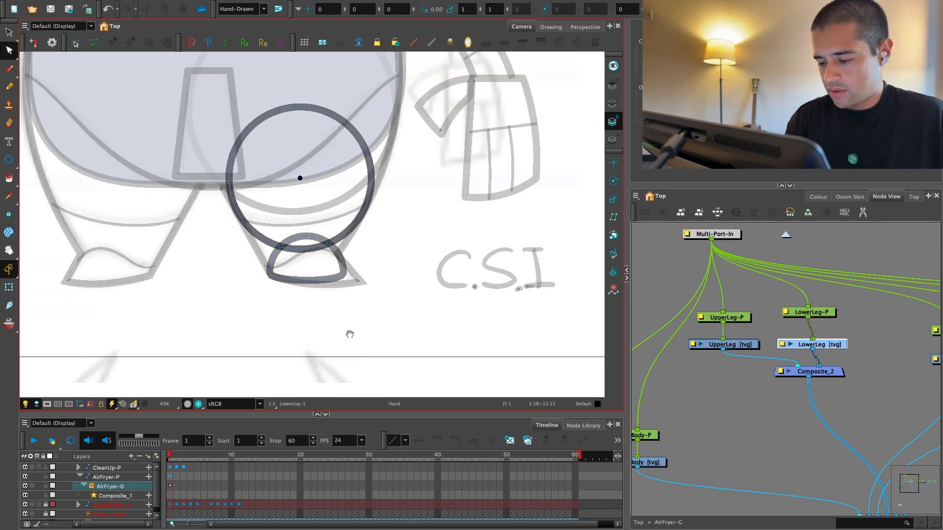
# Step: Cut away the overlapping arcs between the LowerLeg circle and the foot shape, leaving one joined outline
pyautogui.moveTo(349, 335); pyautogui.dragTo(347, 368)
pyautogui.press('2')
pyautogui.press('2')
pyautogui.moveTo(300, 270); pyautogui.dragTo(316, 327)
pyautogui.press('1')
pyautogui.press('1')
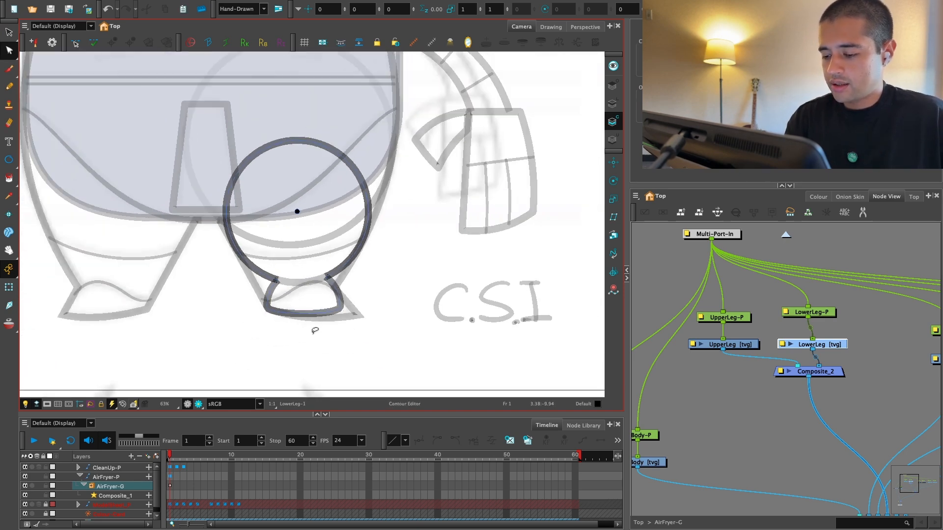
# Step: Delete the pinched contour points on both sides of the LowerLeg outline so its sides taper straight to the ankle
pyautogui.hotkey('alt', 's')
pyautogui.hotkey('ctrl', 'a')
pyautogui.click(713, 119)
pyautogui.click(386, 224)
pyautogui.hotkey('alt', 'q')
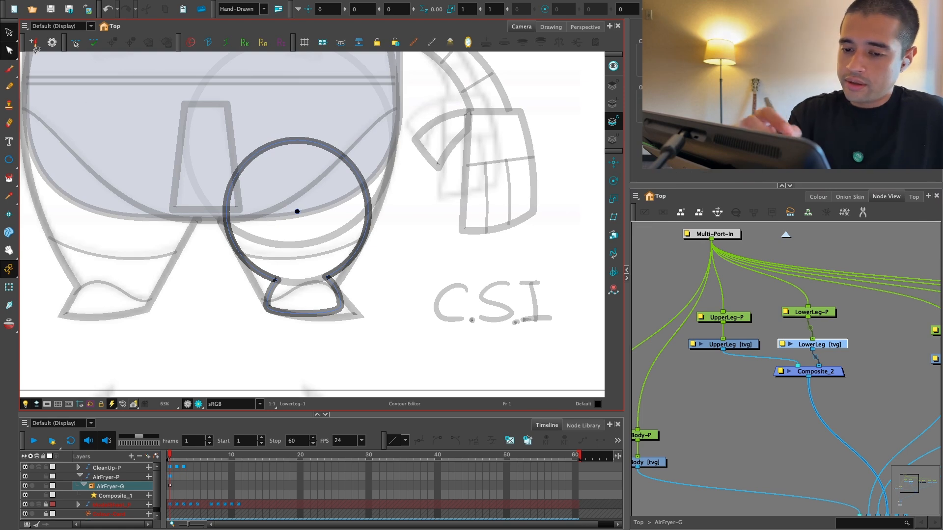
pyautogui.press('2')
pyautogui.click(366, 291)
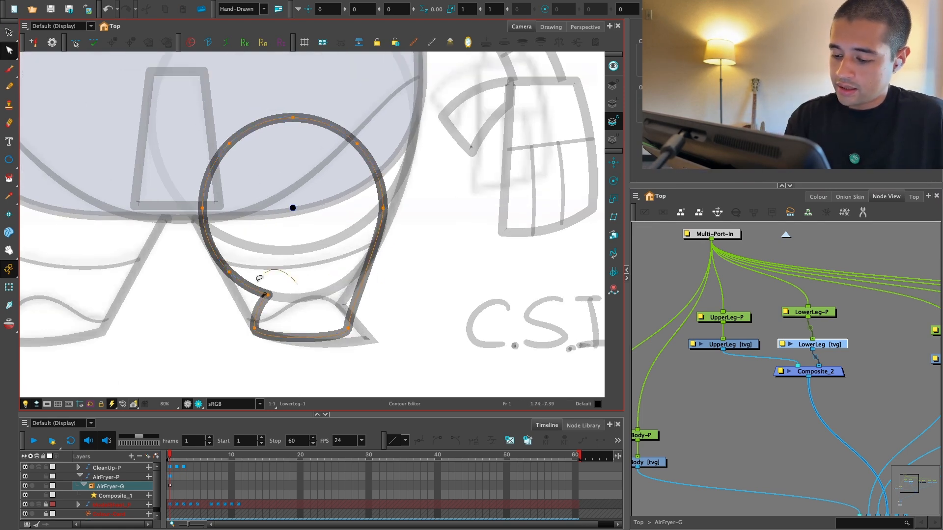
pyautogui.moveTo(259, 279); pyautogui.dragTo(282, 290)
pyautogui.press('Delete')
pyautogui.press('Delete')
pyautogui.moveTo(245, 254)
pyautogui.mouseDown()
pyautogui.moveTo(263, 283)
pyautogui.moveTo(255, 312)
pyautogui.mouseUp()
pyautogui.press('2')
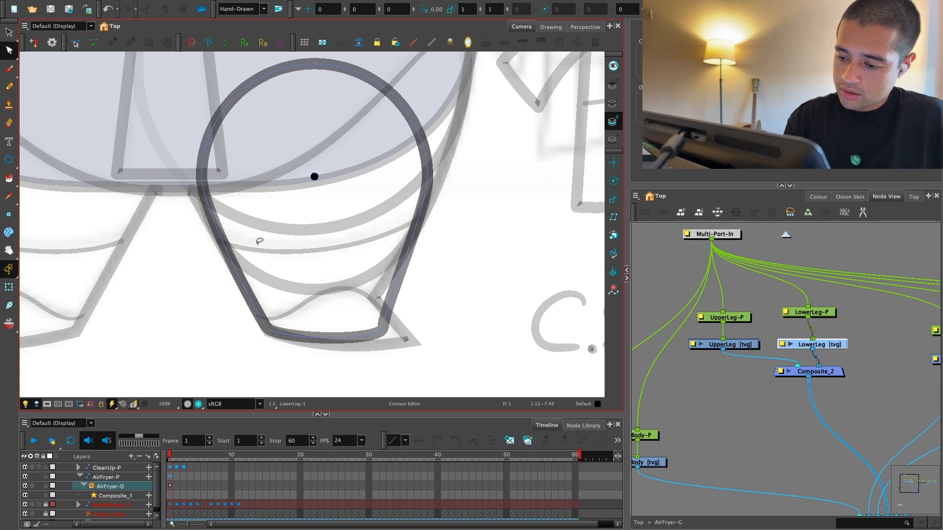
# Step: Adjust the curve handle at the outer bottom corner of the LowerLeg outline to follow the sketched leg
pyautogui.press('1')
pyautogui.press('2')
pyautogui.press('2')
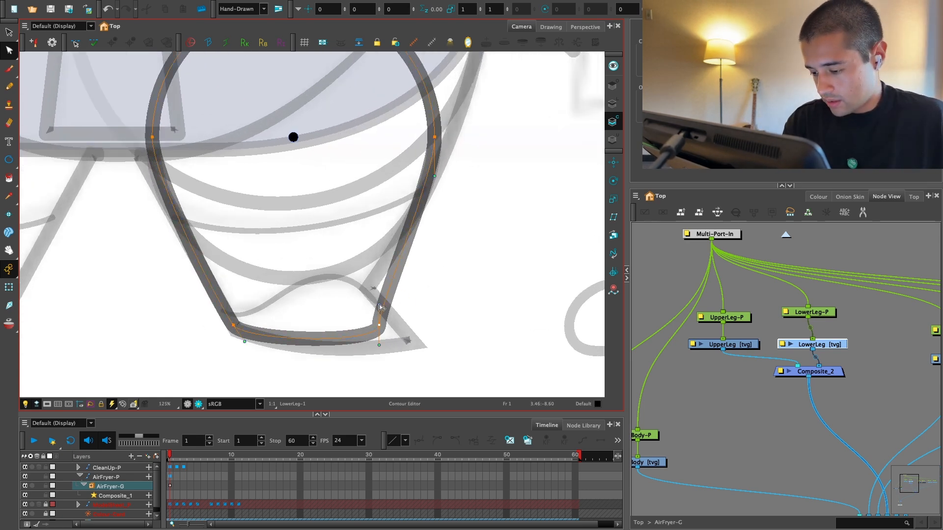
pyautogui.moveTo(380, 308); pyautogui.dragTo(388, 311)
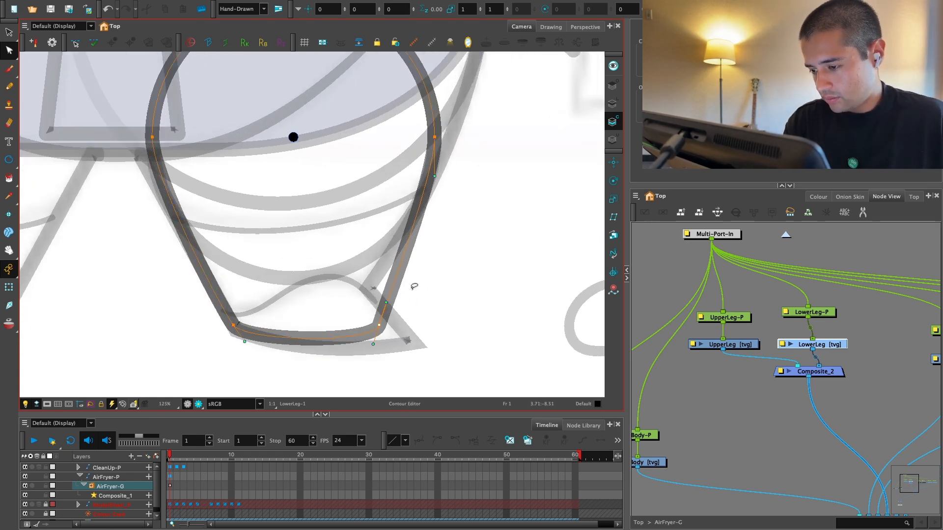
pyautogui.press('1')
pyautogui.press('1')
pyautogui.press('1')
pyautogui.press('1')
pyautogui.moveTo(419, 282); pyautogui.dragTo(415, 304)
pyautogui.press('2')
# Step: Add a Display node connected to the leg composite Composite_2, and show Display_3 in the camera view
pyautogui.moveTo(861, 294); pyautogui.dragTo(795, 341)
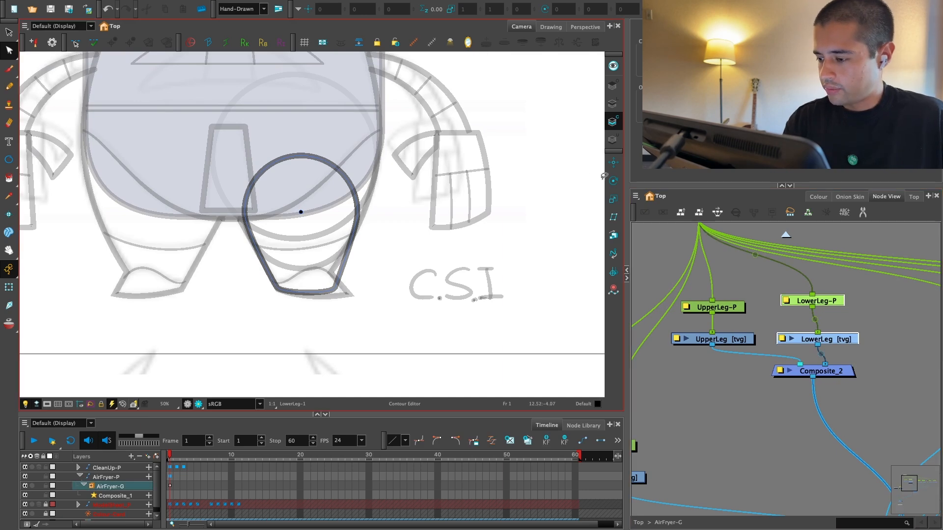
pyautogui.click(612, 180)
pyautogui.press('2')
pyautogui.hotkey('ctrl', 'i')
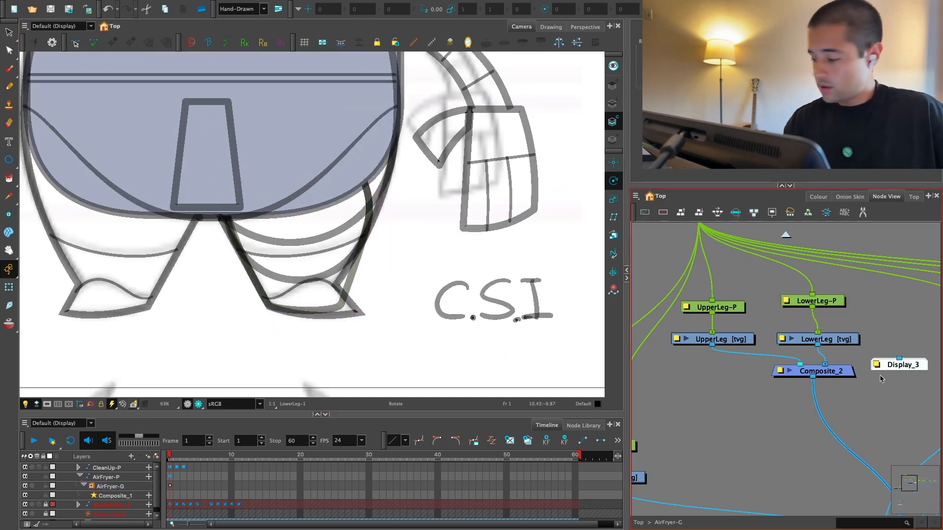
pyautogui.moveTo(881, 367); pyautogui.dragTo(846, 401)
pyautogui.click(87, 26)
pyautogui.click(75, 65)
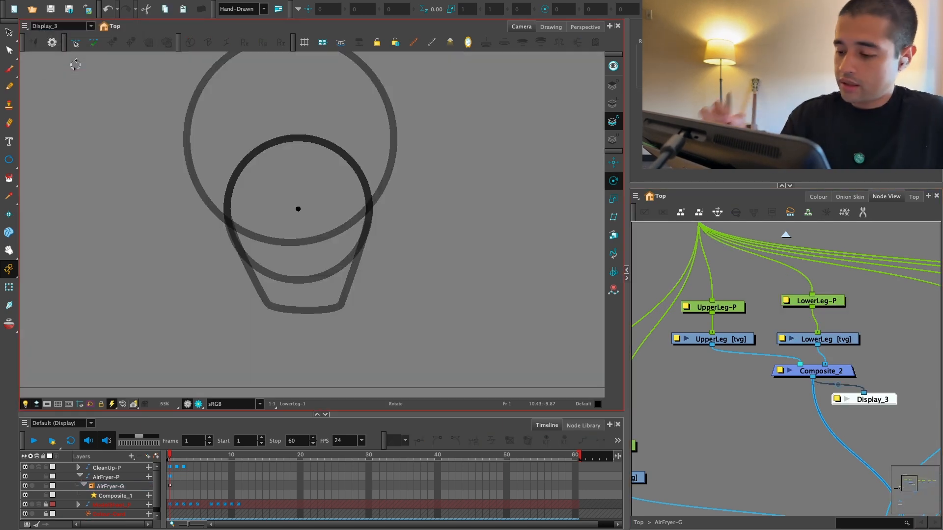
# Step: Test the rotation of the LowerLeg peg around the centre dot, and undo the rotation
pyautogui.moveTo(861, 299); pyautogui.dragTo(795, 344)
pyautogui.press('2')
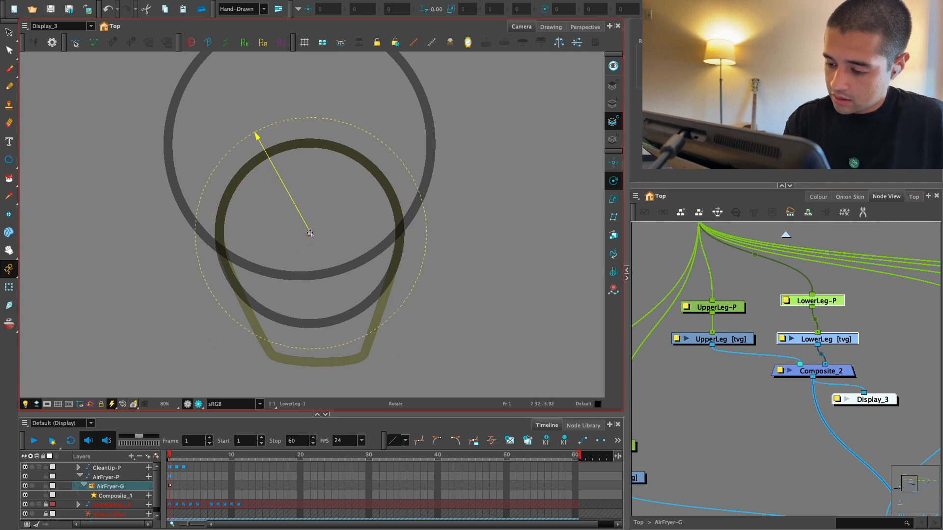
pyautogui.press('1')
pyautogui.press('1')
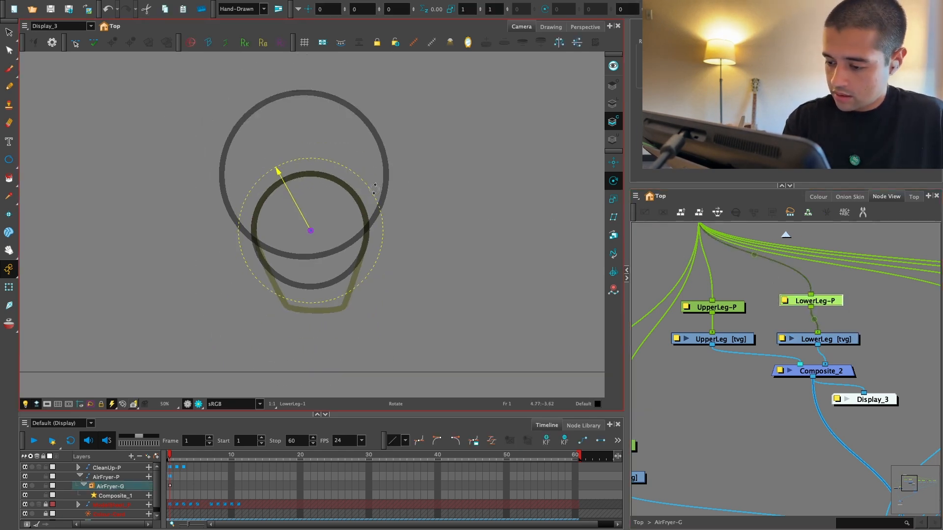
pyautogui.moveTo(374, 188)
pyautogui.mouseDown()
pyautogui.moveTo(364, 260)
pyautogui.moveTo(378, 208)
pyautogui.moveTo(346, 272)
pyautogui.mouseUp()
pyautogui.hotkey('ctrl', 'z')
# Step: Switch the camera view to the Display node to show the full character
pyautogui.click(91, 27)
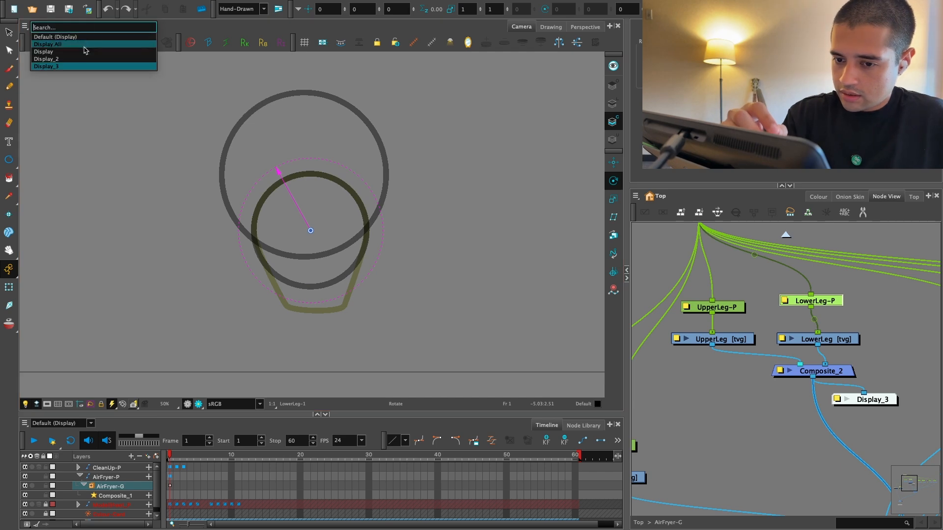
pyautogui.click(88, 53)
pyautogui.moveTo(376, 212)
pyautogui.mouseDown()
pyautogui.moveTo(381, 225)
pyautogui.moveTo(377, 188)
pyautogui.mouseUp()
# Step: Cut away the overlapping inner arcs of the two UpperLeg circles with the Cutter tool, keeping the outer silhouette
pyautogui.click(722, 339)
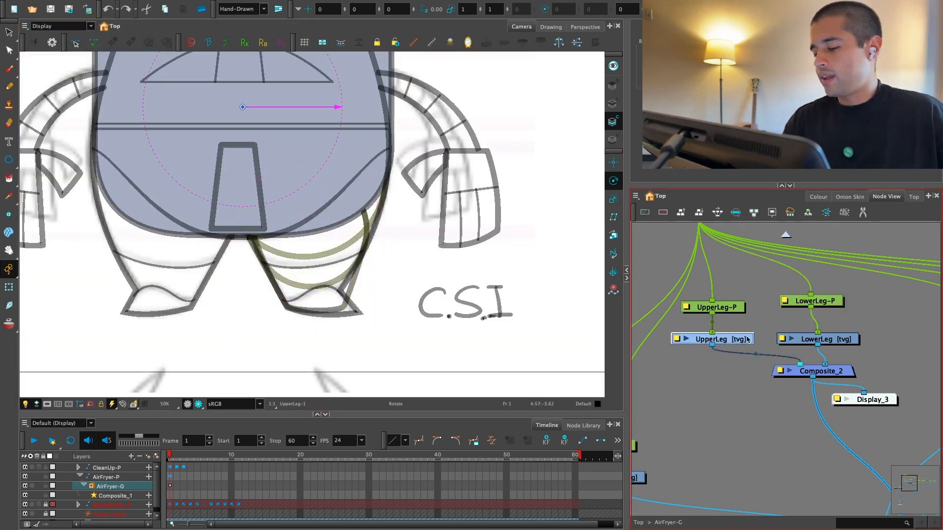
pyautogui.hotkey('alt', 't')
pyautogui.press('2')
pyautogui.press('2')
pyautogui.moveTo(378, 152); pyautogui.dragTo(346, 221)
pyautogui.moveTo(328, 239); pyautogui.dragTo(326, 305)
pyautogui.moveTo(287, 256)
pyautogui.mouseDown()
pyautogui.moveTo(273, 282)
pyautogui.moveTo(282, 307)
pyautogui.mouseUp()
# Step: Delete the pinched contour points where the two UpperLeg circles meet, smoothing both sides of the outline
pyautogui.press('1')
pyautogui.hotkey('alt', 's')
pyautogui.press('2')
pyautogui.press('1')
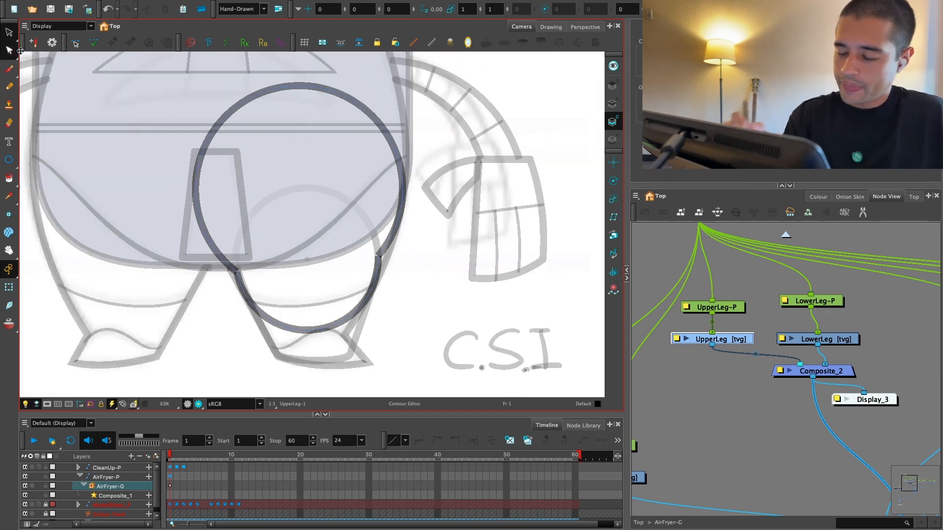
pyautogui.click(398, 223)
pyautogui.keyDown('shift'); pyautogui.click(372, 293); pyautogui.keyUp('shift')
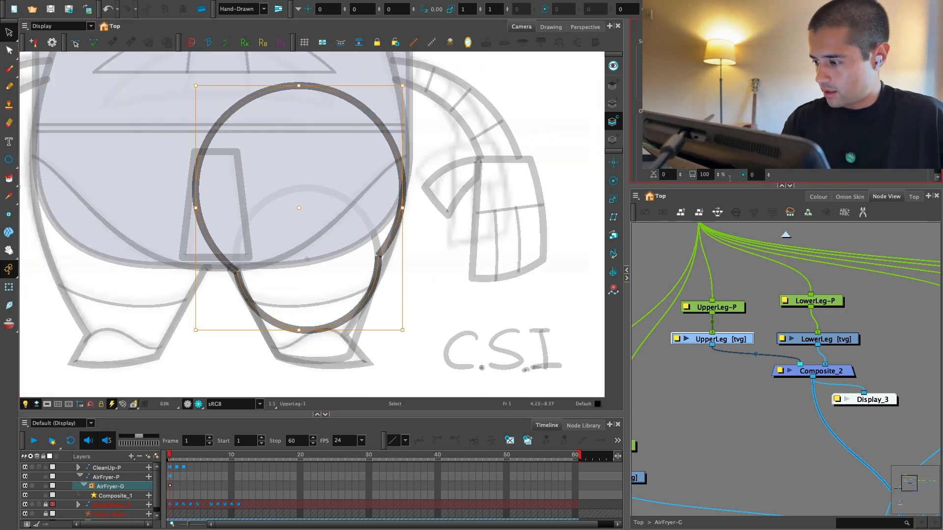
pyautogui.click(9, 50)
pyautogui.press('Delete')
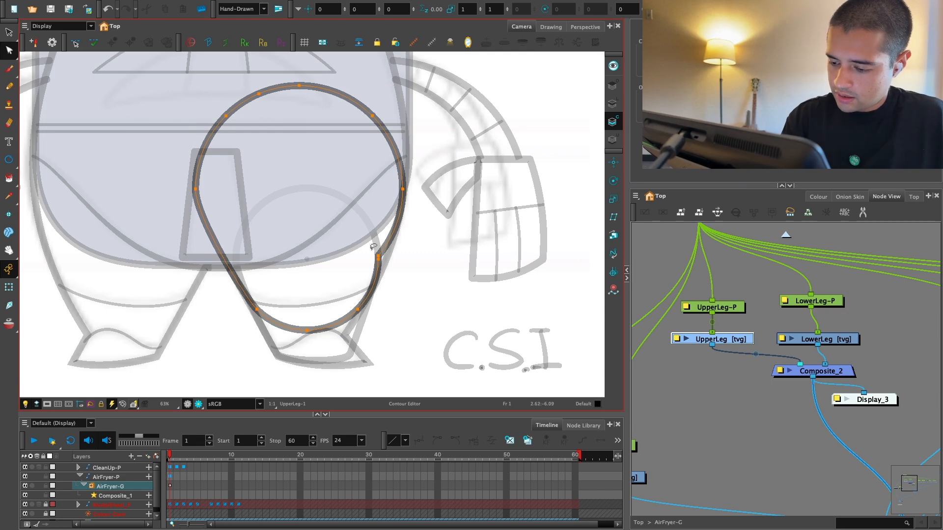
pyautogui.moveTo(375, 248)
pyautogui.mouseDown()
pyautogui.moveTo(411, 258)
pyautogui.moveTo(396, 266)
pyautogui.mouseUp()
pyautogui.hotkey('ctrl', 'z')
pyautogui.press('Delete')
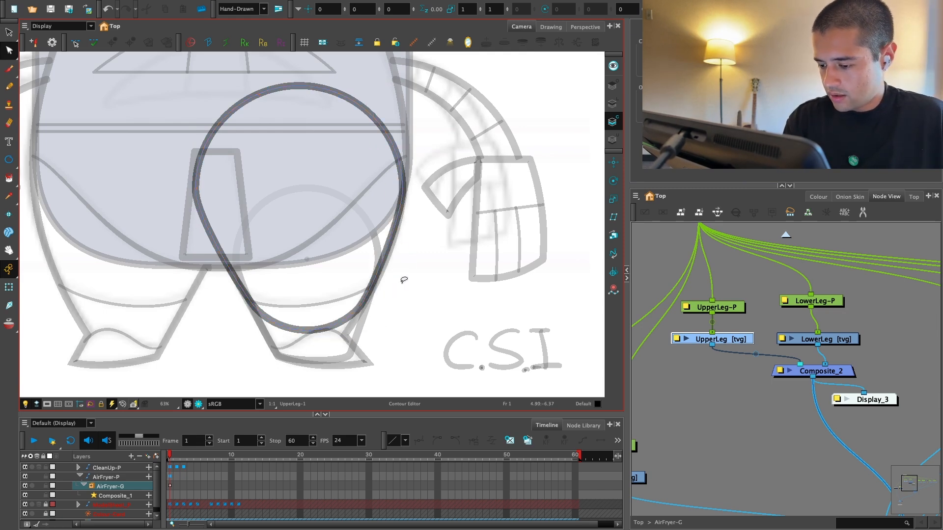
# Step: Undo the recent UpperLeg contour and trimming edits to bring back the full upper circle
pyautogui.moveTo(385, 322); pyautogui.dragTo(384, 317)
pyautogui.press('-')
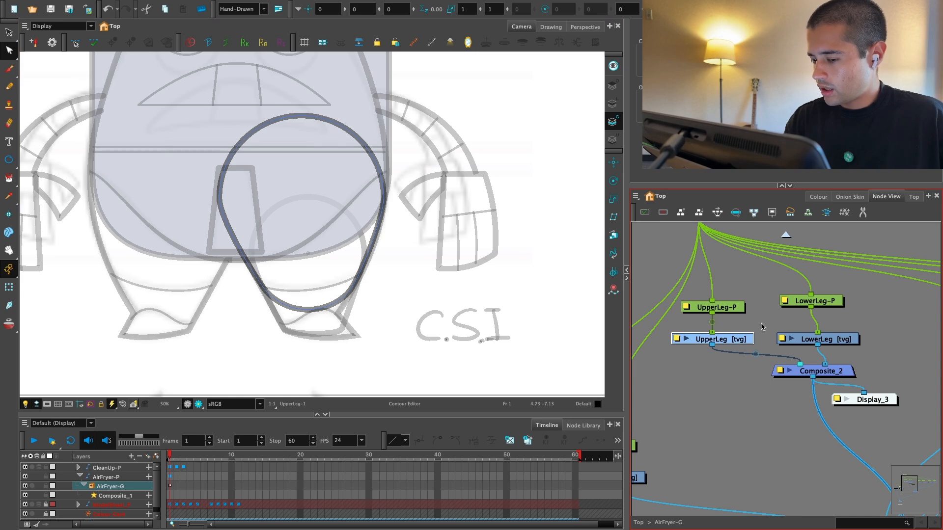
pyautogui.hotkey('alt', 's')
pyautogui.hotkey('ctrl', 'z')
pyautogui.hotkey('ctrl', 'z')
pyautogui.hotkey('ctrl', 'z')
pyautogui.hotkey('ctrl', 'z')
pyautogui.hotkey('ctrl', 'z')
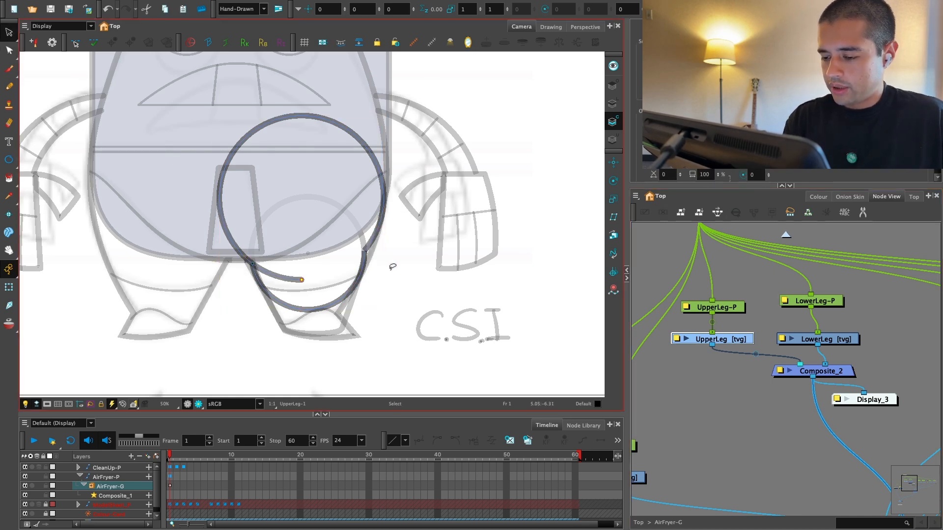
# Step: Fill the upper UpperLeg circle with black and scale the fill down to a small dot at its centre
pyautogui.hotkey('alt', 'i')
pyautogui.click(324, 194)
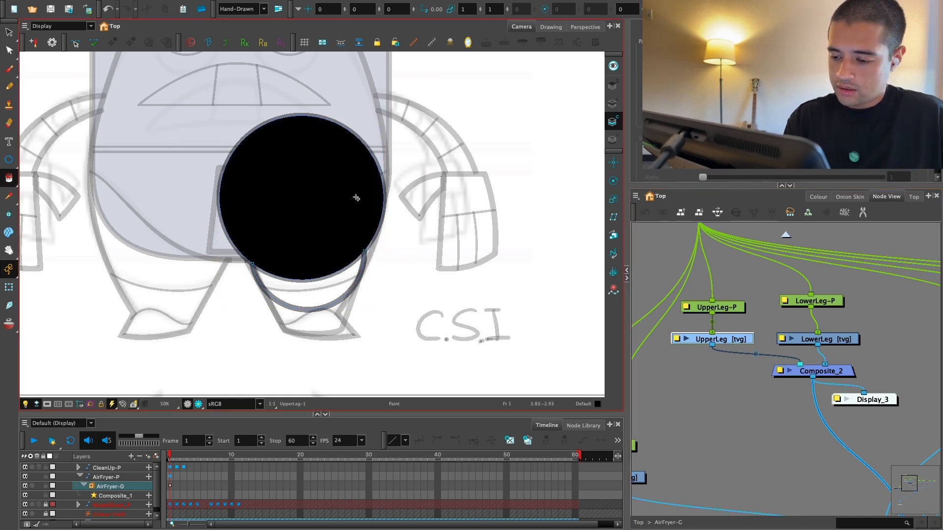
pyautogui.hotkey('alt', 's')
pyautogui.click(338, 210)
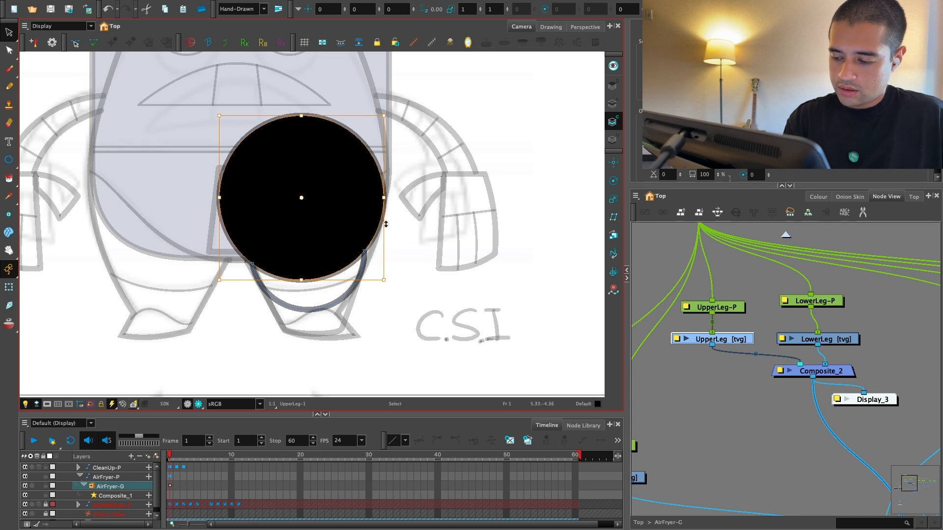
pyautogui.moveTo(383, 116); pyautogui.dragTo(310, 180)
# Step: Cut the black dot, paste it into the merged UpperLeg outline at the upper circle's centre, and shrink it further
pyautogui.click(371, 258)
pyautogui.hotkey('ctrl', 'x')
pyautogui.hotkey('ctrl', 'v')
pyautogui.click(423, 214)
pyautogui.press('2')
pyautogui.click(314, 179)
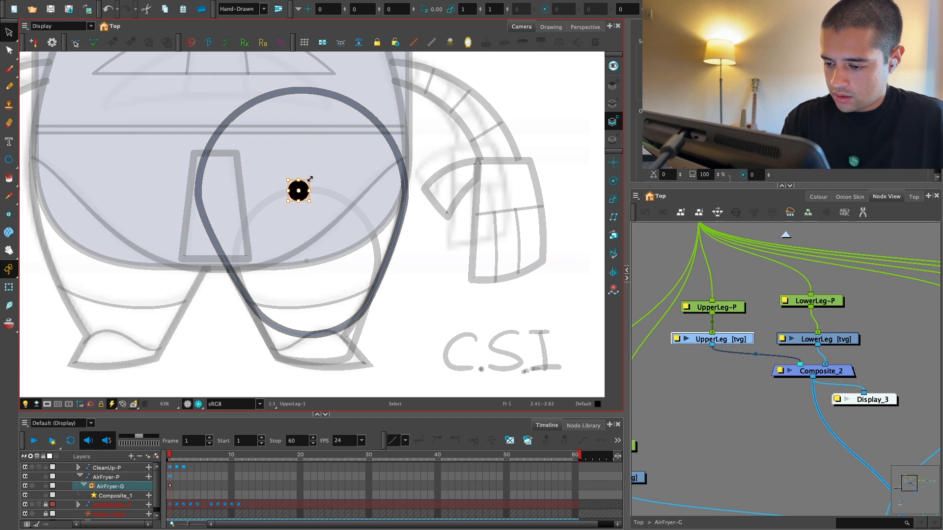
pyautogui.press('1')
pyautogui.press('1')
# Step: Activate the Rotate tool for UpperLeg-P and switch the camera view to the leg-only Display_3 node
pyautogui.moveTo(766, 299); pyautogui.dragTo(771, 314)
pyautogui.moveTo(773, 369); pyautogui.dragTo(688, 316)
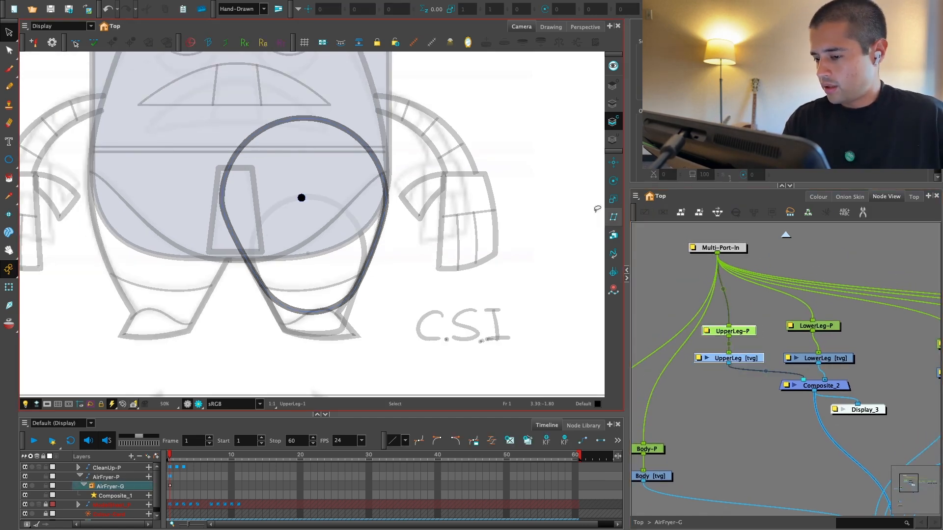
pyautogui.click(614, 182)
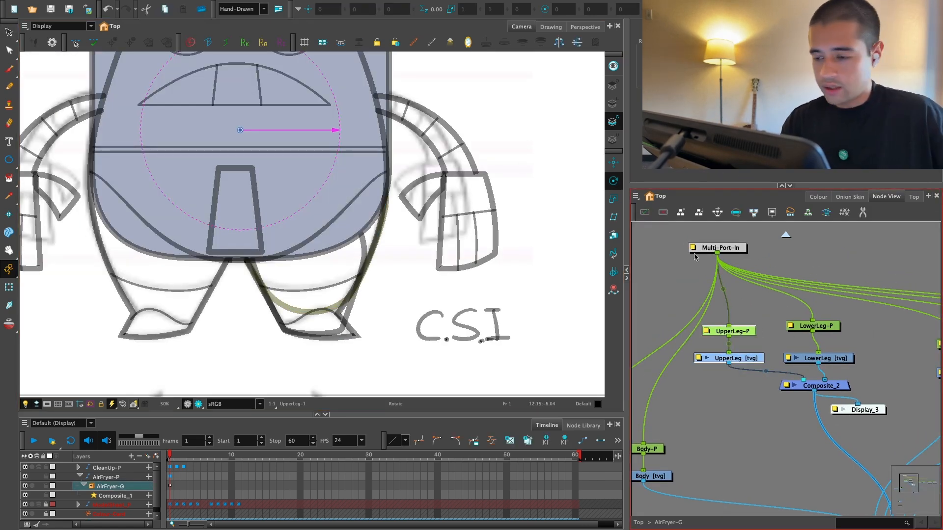
pyautogui.click(90, 25)
pyautogui.click(59, 46)
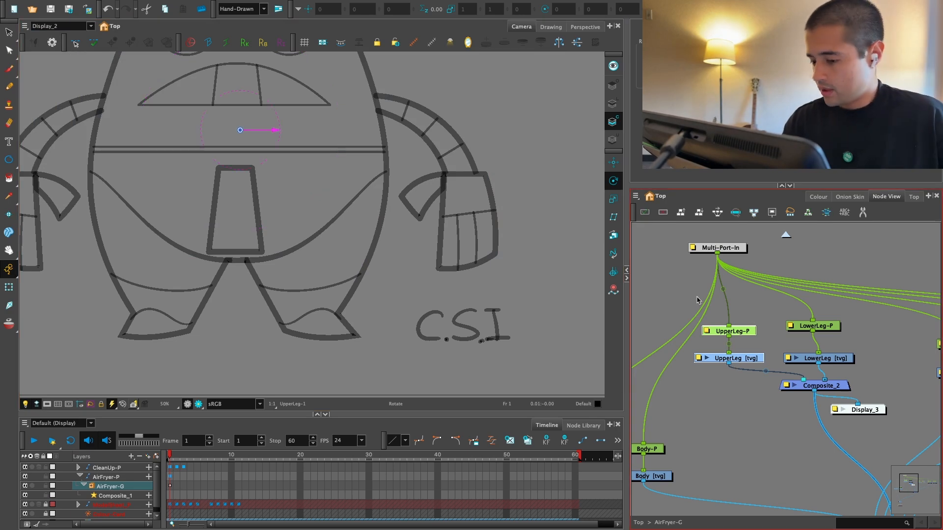
pyautogui.press('2')
pyautogui.moveTo(858, 409); pyautogui.dragTo(844, 414)
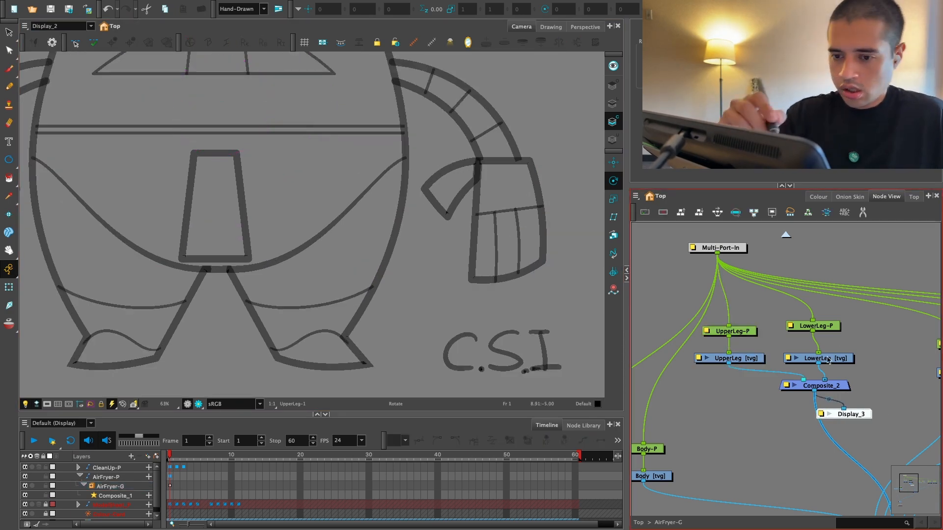
pyautogui.click(90, 25)
pyautogui.click(54, 57)
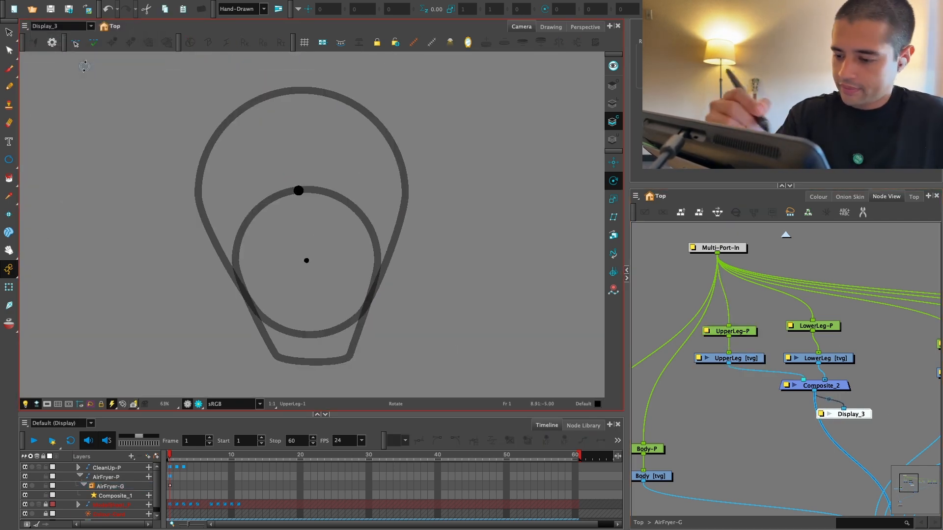
# Step: Place the UpperLeg-P peg's pivot exactly on the black dot at the centre of the upper circle
pyautogui.click(707, 294)
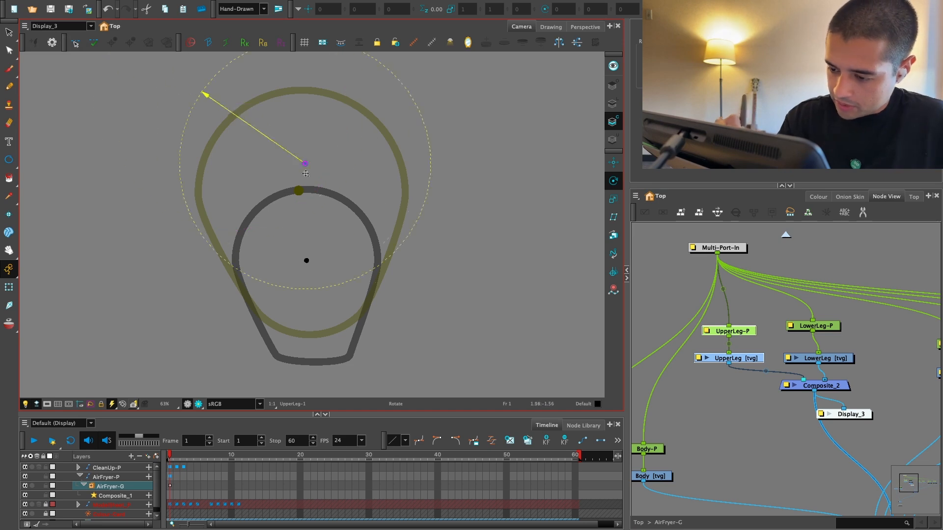
pyautogui.press('2')
pyautogui.press('2')
pyautogui.press('2')
pyautogui.moveTo(294, 135); pyautogui.dragTo(304, 174)
pyautogui.press('2')
pyautogui.press('2')
pyautogui.press('1')
pyautogui.press('1')
pyautogui.press('1')
pyautogui.press('1')
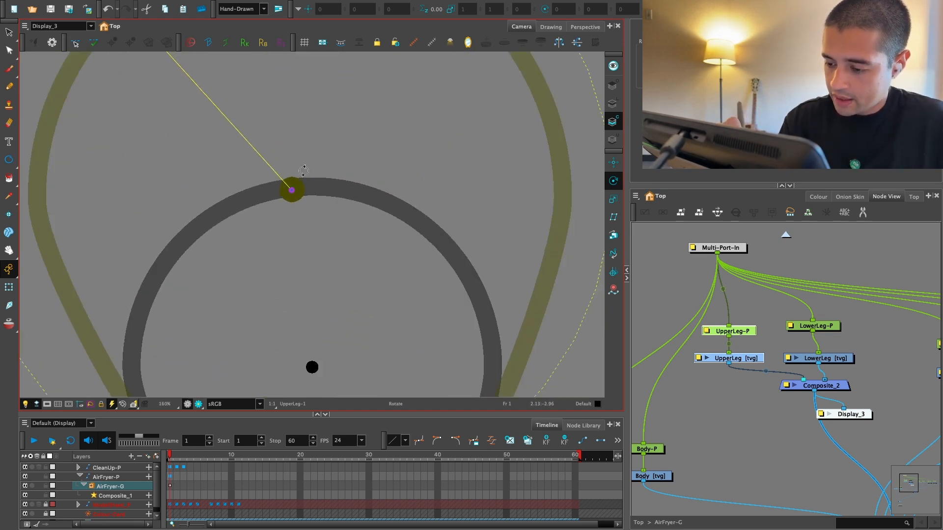
pyautogui.moveTo(350, 334); pyautogui.dragTo(366, 261)
pyautogui.press('1')
# Step: Test the rotation of the LowerLeg-P peg around its pivot, and undo the rotation
pyautogui.click(830, 326)
pyautogui.moveTo(371, 173)
pyautogui.mouseDown()
pyautogui.moveTo(350, 240)
pyautogui.moveTo(406, 175)
pyautogui.moveTo(419, 190)
pyautogui.moveTo(391, 224)
pyautogui.moveTo(354, 243)
pyautogui.moveTo(301, 187)
pyautogui.mouseUp()
pyautogui.press('2')
pyautogui.press('2')
pyautogui.press('2')
pyautogui.hotkey('ctrl', 'z')
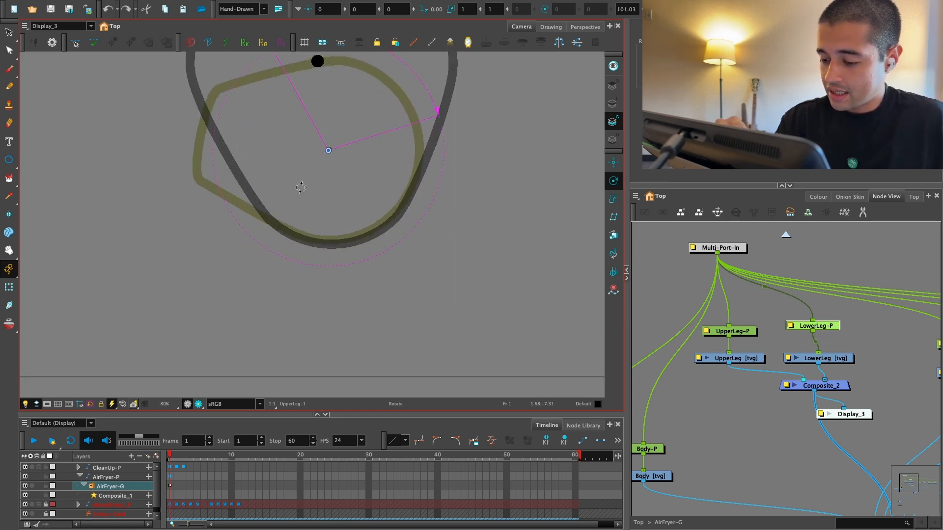
pyautogui.hotkey('ctrl', 'z')
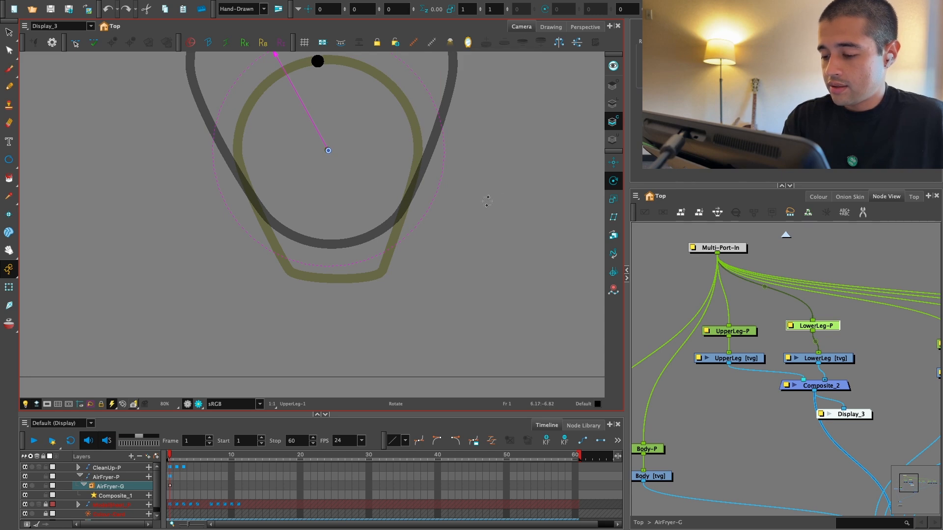
# Step: Try the LowerLeg-P pivot slightly above and below the centre dot with test rotations, and undo the changes
pyautogui.hotkey('alt', 's')
pyautogui.hotkey('shift', 't')
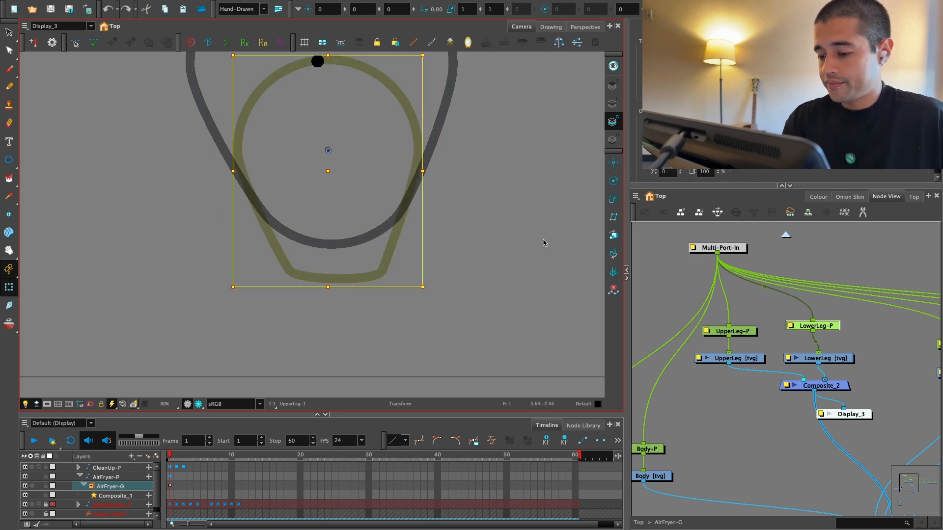
pyautogui.hotkey('alt', 'r')
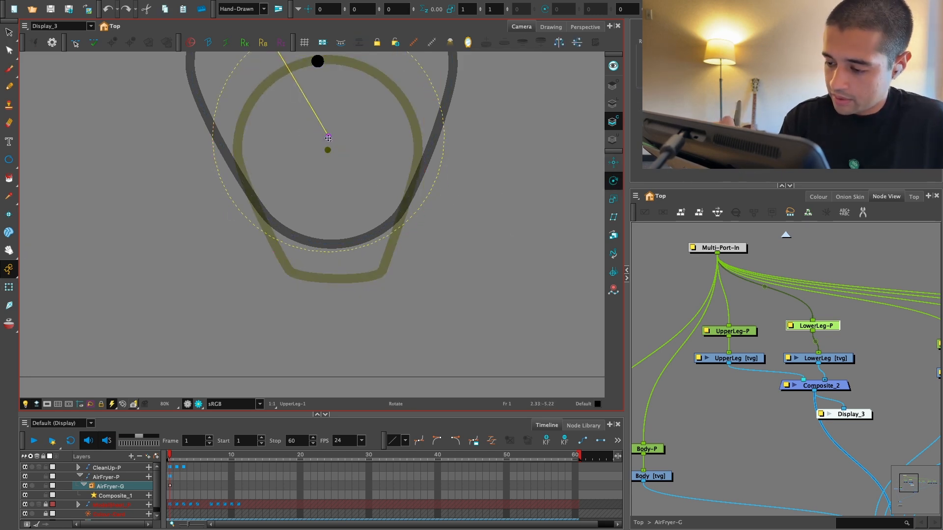
pyautogui.moveTo(446, 109); pyautogui.dragTo(410, 165)
pyautogui.hotkey('ctrl', 'z')
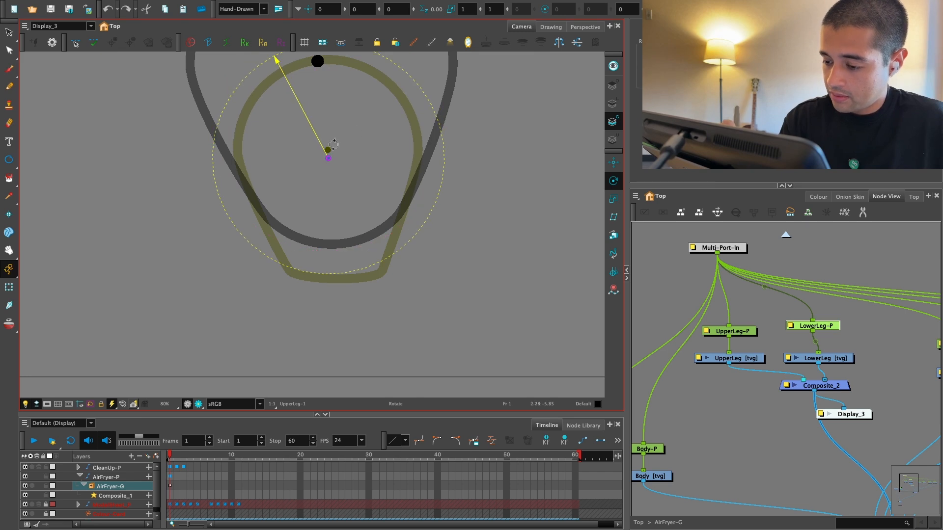
pyautogui.moveTo(425, 133)
pyautogui.mouseDown()
pyautogui.moveTo(421, 162)
pyautogui.moveTo(318, 269)
pyautogui.mouseUp()
pyautogui.hotkey('ctrl', 'z')
pyautogui.press('1')
pyautogui.hotkey('ctrl', 'z')
pyautogui.press('1')
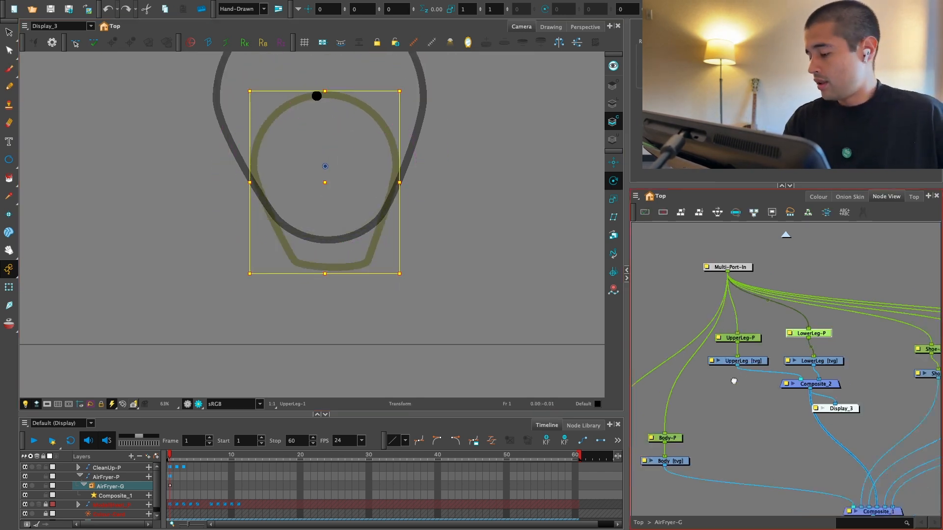
# Step: Switch the camera view back to the Display node and deselect the LowerLeg-P peg
pyautogui.moveTo(734, 381); pyautogui.dragTo(710, 400)
pyautogui.click(59, 26)
pyautogui.click(62, 57)
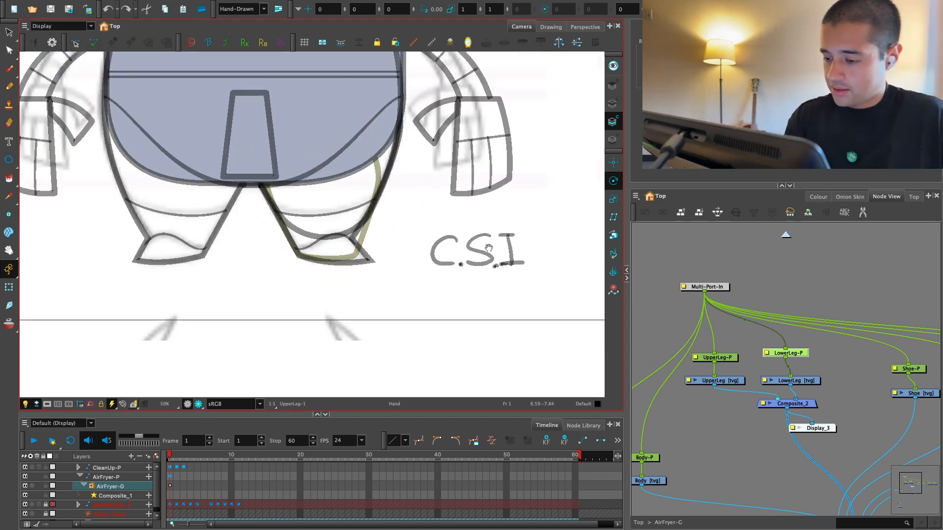
pyautogui.moveTo(488, 248); pyautogui.dragTo(431, 328)
pyautogui.click(838, 318)
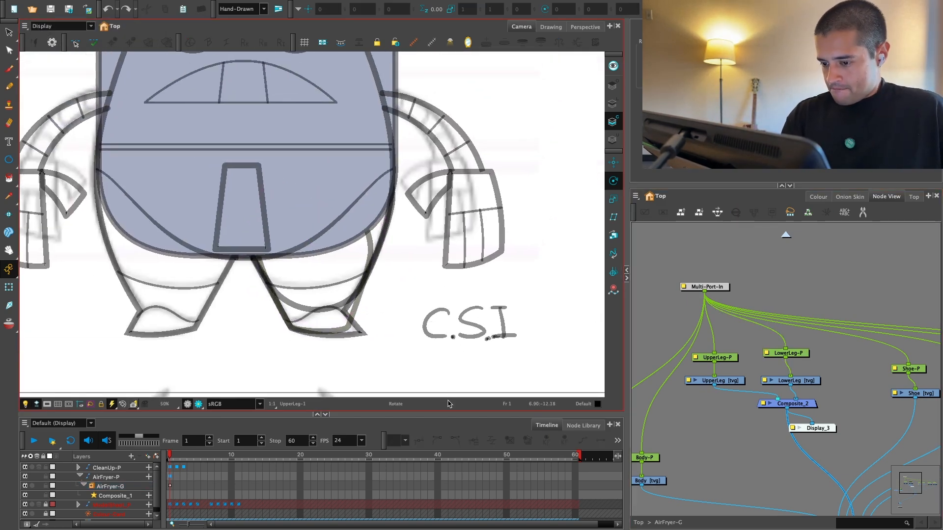
# Step: Examine the UpperLeg drawing on the character and the coloured rig breakdown sketch beside it
pyautogui.hotkey('alt', 's')
pyautogui.press('1')
pyautogui.moveTo(436, 305); pyautogui.dragTo(398, 319)
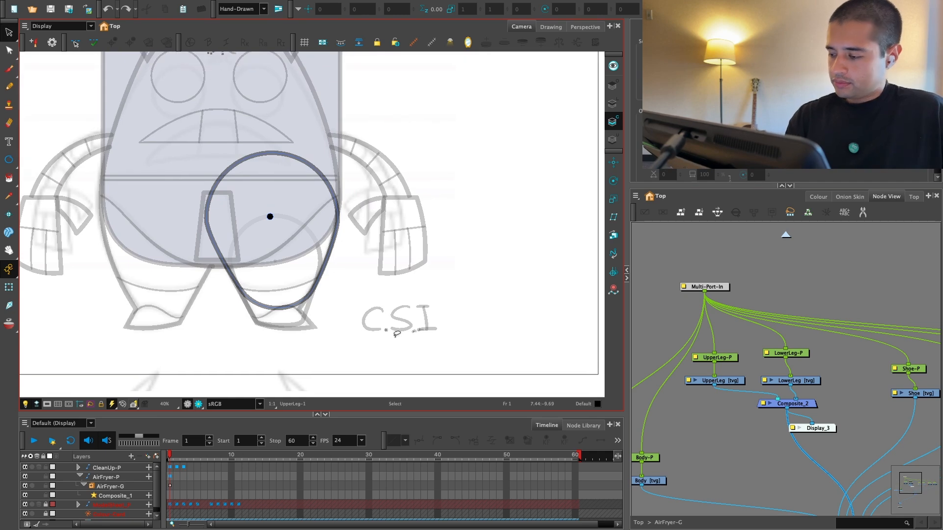
pyautogui.click(807, 380)
pyautogui.click(733, 382)
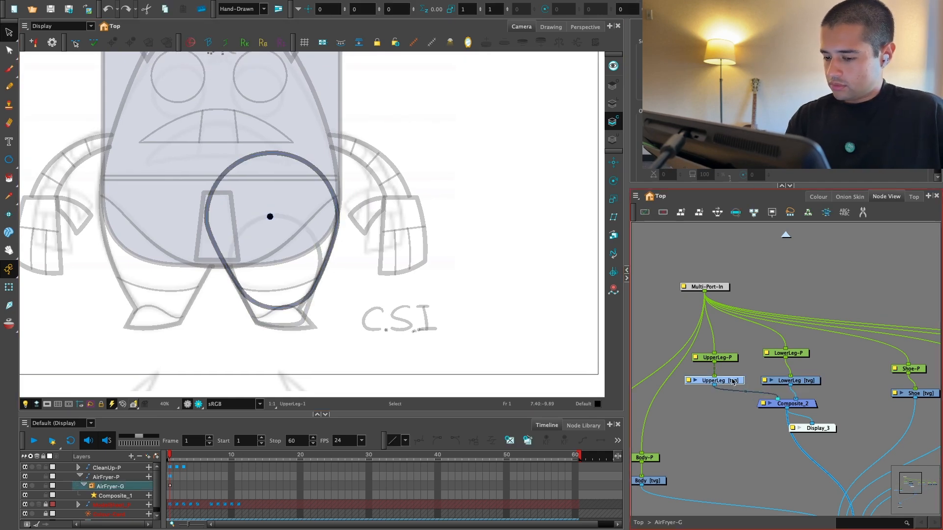
pyautogui.click(731, 415)
pyautogui.press('1')
pyautogui.press('1')
pyautogui.moveTo(482, 340); pyautogui.dragTo(348, 347)
pyautogui.moveTo(422, 359)
pyautogui.mouseDown()
pyautogui.moveTo(395, 365)
pyautogui.moveTo(474, 346)
pyautogui.mouseUp()
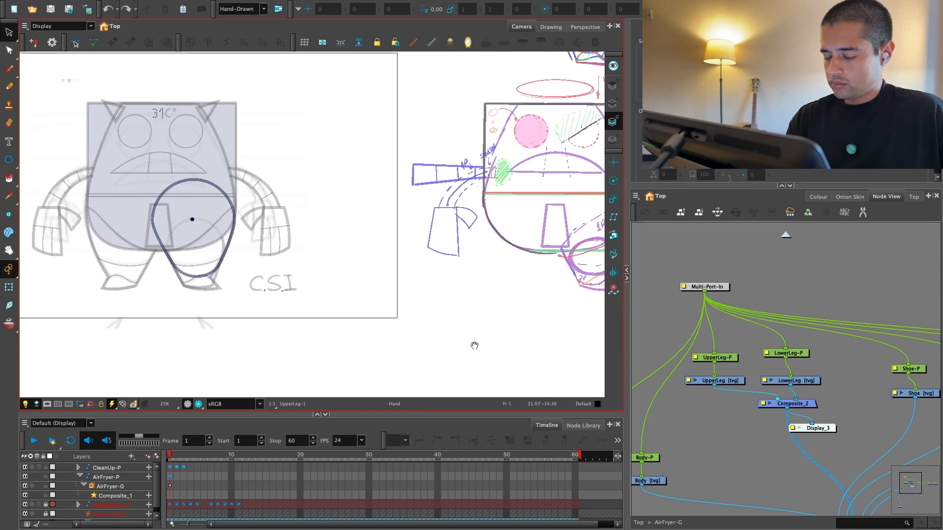
pyautogui.press('2')
pyautogui.press('2')
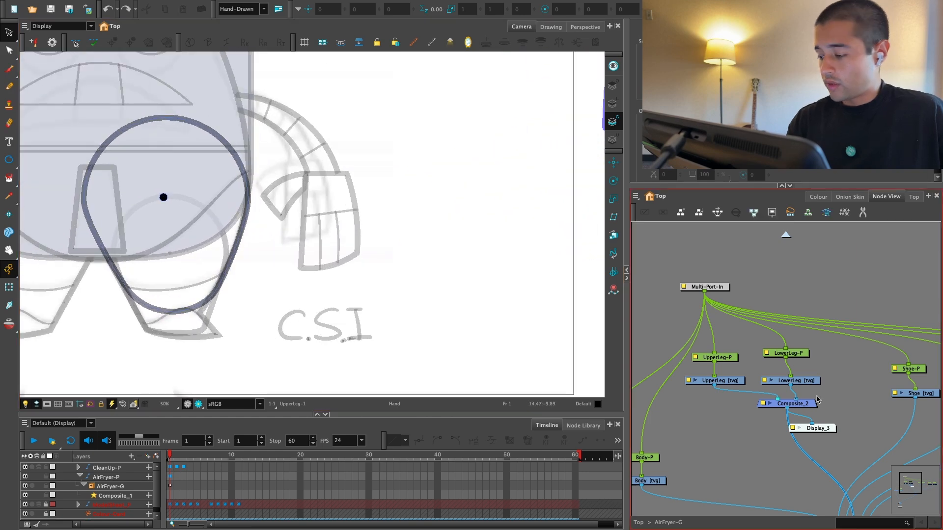
pyautogui.scroll(1, 818, 399)
# Step: Move the Shoe-P peg and Shoe drawing nodes next to the LowerLeg nodes
pyautogui.moveTo(817, 399); pyautogui.dragTo(652, 412)
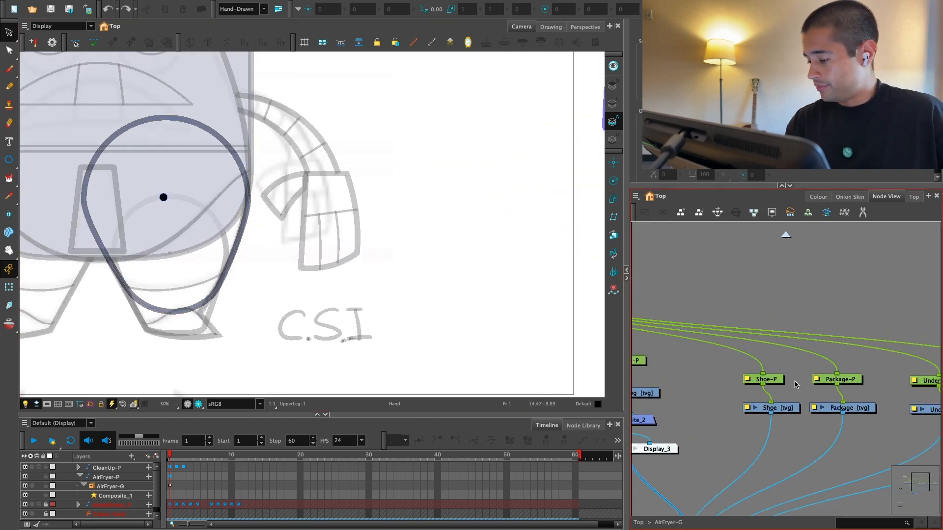
pyautogui.click(711, 396)
pyautogui.moveTo(711, 396); pyautogui.dragTo(803, 396)
pyautogui.click(865, 380)
pyautogui.moveTo(865, 380); pyautogui.dragTo(873, 371)
pyautogui.keyDown('shift'); pyautogui.click(868, 411); pyautogui.keyUp('shift')
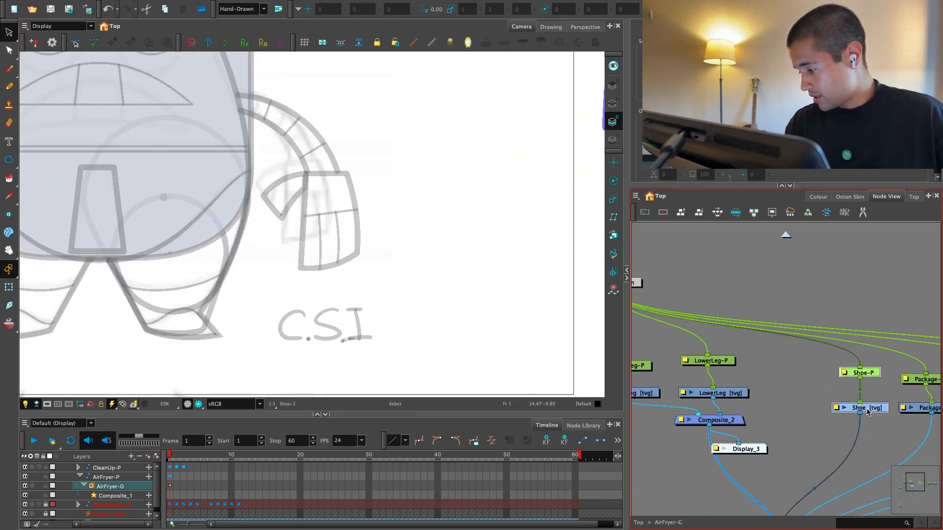
pyautogui.moveTo(868, 410); pyautogui.dragTo(796, 395)
pyautogui.click(790, 413)
# Step: Connect the Shoe drawing to Composite_2 together with the UpperLeg and LowerLeg drawings
pyautogui.moveTo(740, 420)
pyautogui.mouseDown()
pyautogui.moveTo(761, 387)
pyautogui.moveTo(739, 427)
pyautogui.mouseUp()
pyautogui.moveTo(808, 364); pyautogui.dragTo(743, 424)
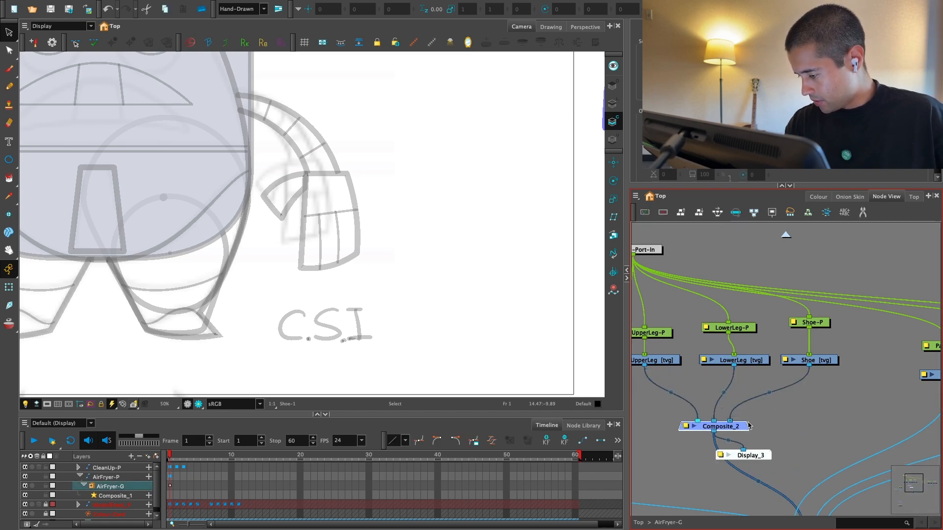
pyautogui.scroll(1, 829, 341)
pyautogui.moveTo(832, 339); pyautogui.dragTo(826, 379)
# Step: Copy the character's outer contour from the CleanUp drawing's overlay art and paste it into the Shoe drawing
pyautogui.click(790, 404)
pyautogui.scroll(1, 352, 323)
pyautogui.moveTo(352, 323); pyautogui.dragTo(443, 300)
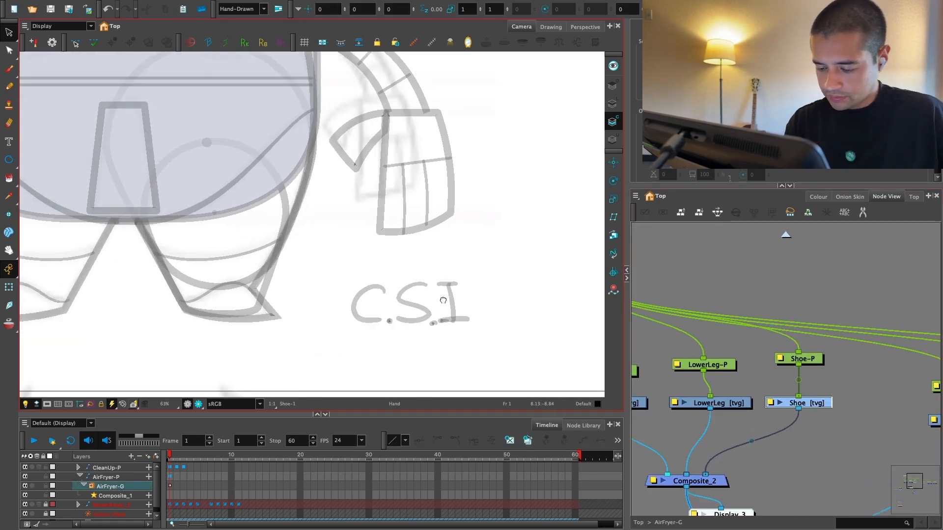
pyautogui.scroll(3, 443, 300)
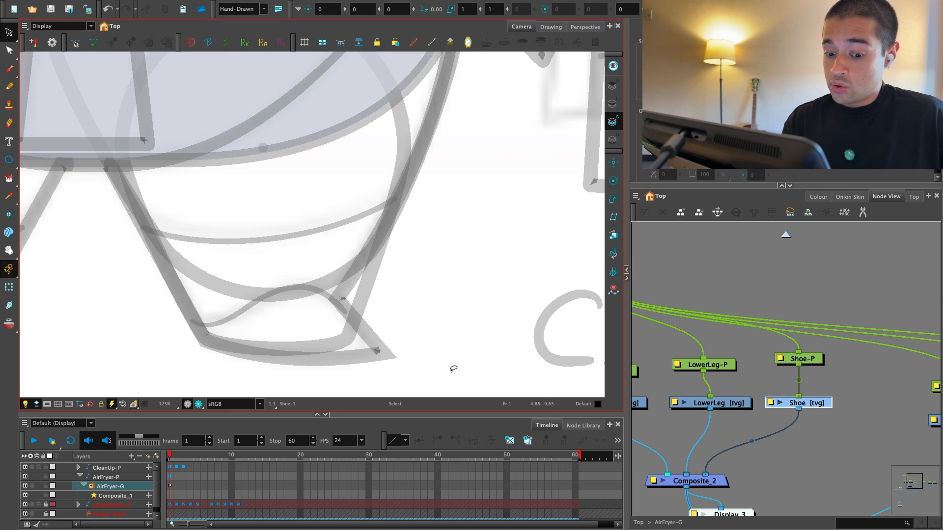
pyautogui.press('1')
pyautogui.hotkey('shift', 't')
pyautogui.click(363, 324)
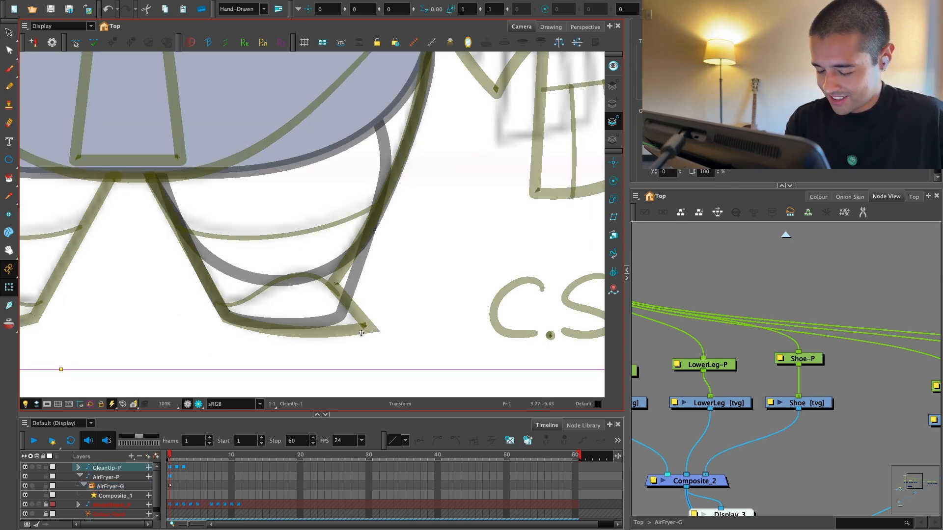
pyautogui.hotkey('alt', 's')
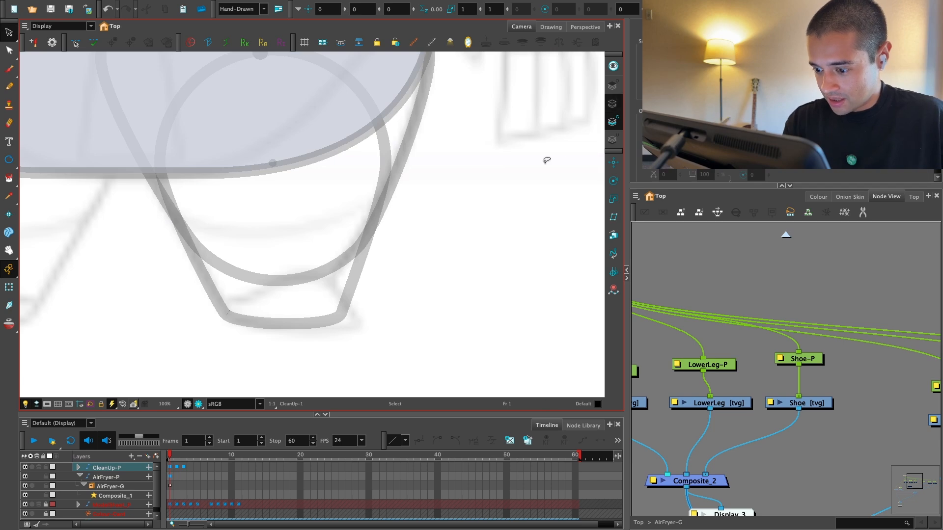
pyautogui.click(613, 85)
pyautogui.click(368, 332)
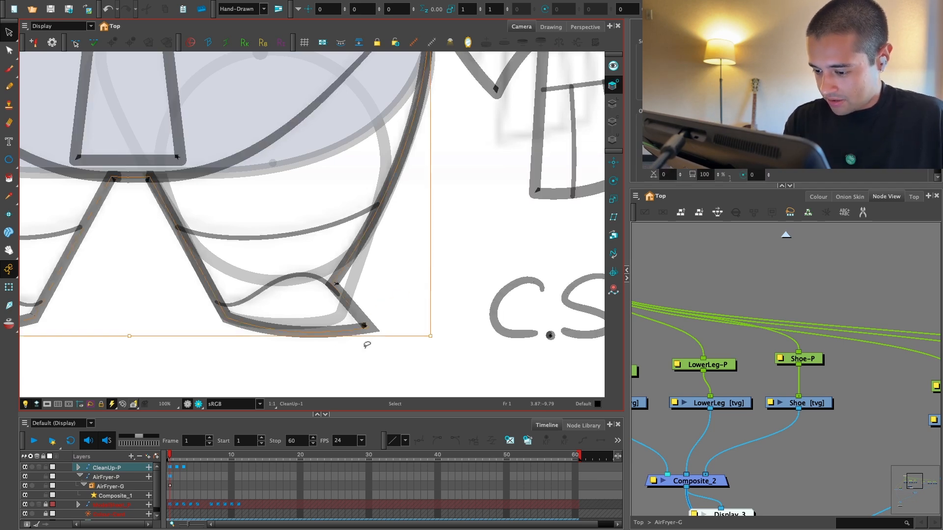
pyautogui.click(398, 305)
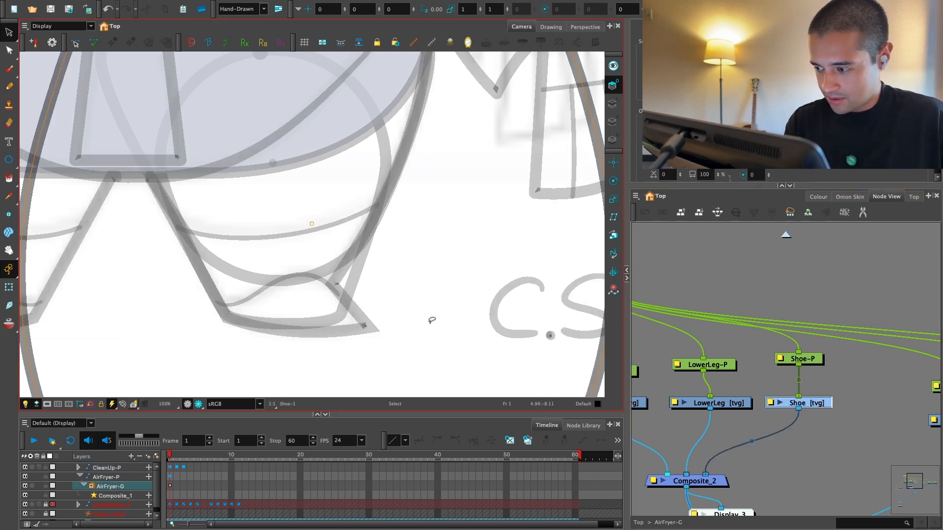
# Step: Move the pasted outline down and to the side so its feet are clear of the character
pyautogui.press('f')
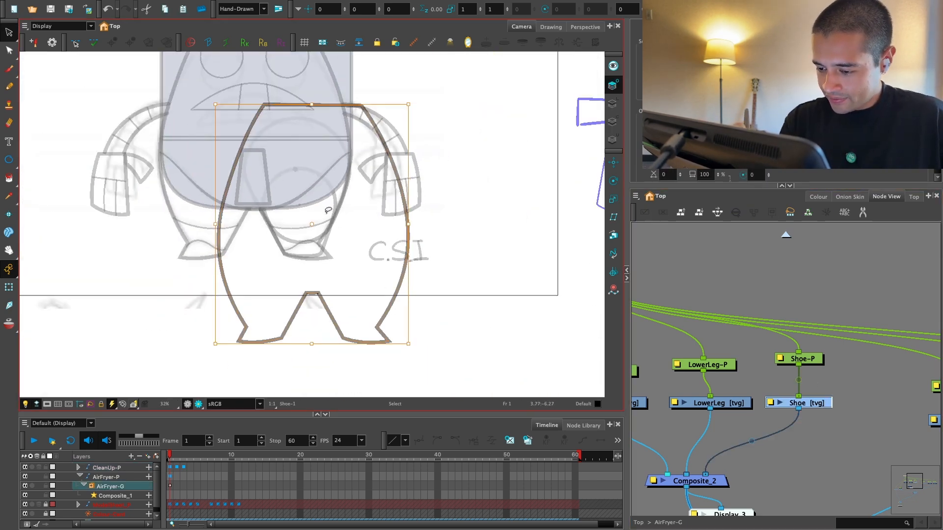
pyautogui.moveTo(323, 220); pyautogui.dragTo(293, 188)
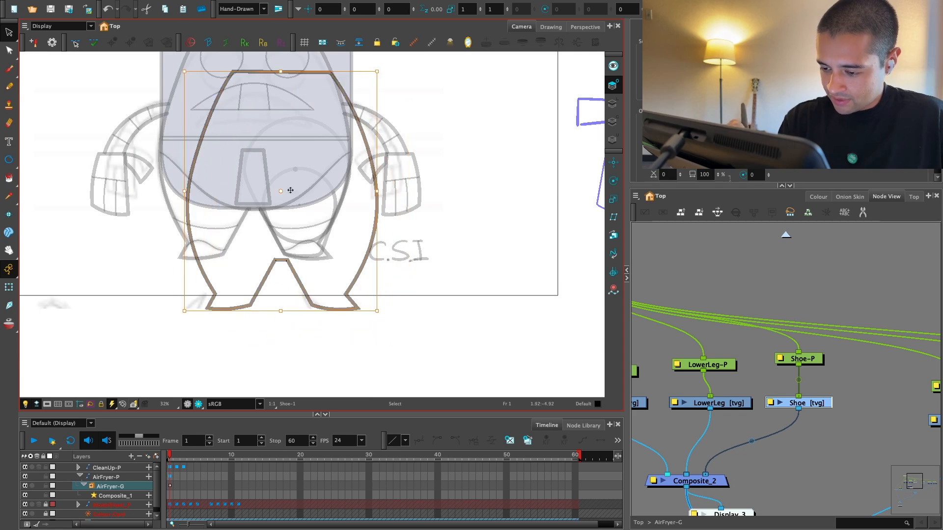
pyautogui.click(405, 252)
# Step: Erase through the pasted outline around the right-hand shoe and delete the rest of the contour
pyautogui.press('2')
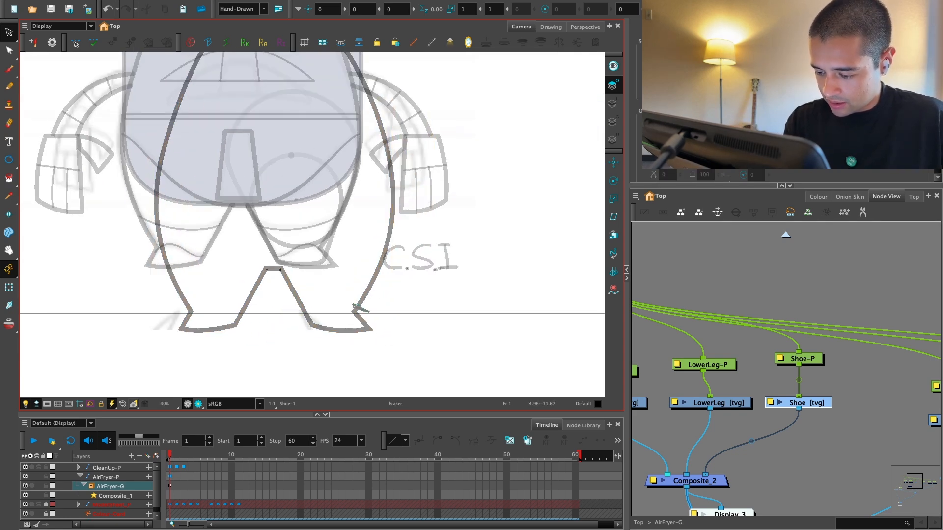
pyautogui.hotkey('alt', 's')
pyautogui.click(378, 275)
pyautogui.press('Delete')
# Step: Move the isolated shoe outline back onto the right-hand foot of the cleanup sketch
pyautogui.moveTo(395, 338)
pyautogui.mouseDown()
pyautogui.moveTo(332, 291)
pyautogui.moveTo(300, 341)
pyautogui.mouseUp()
pyautogui.press('2')
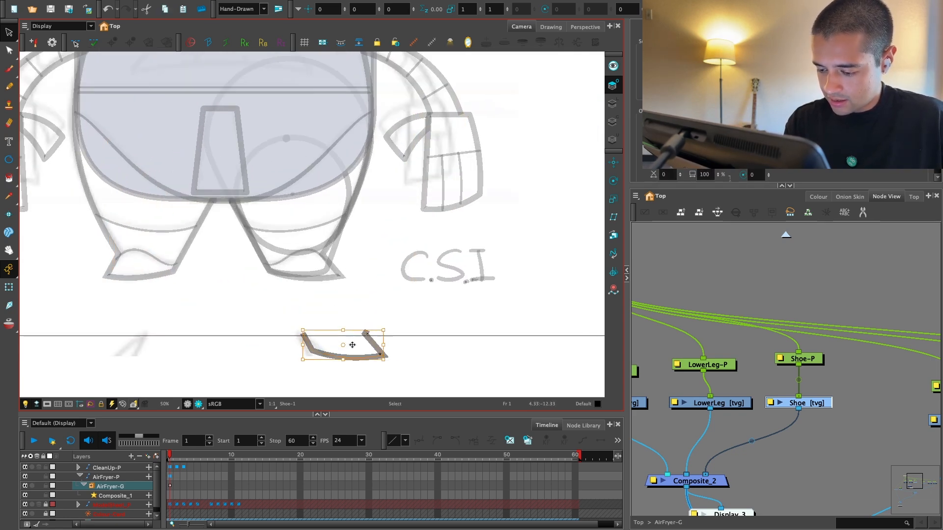
pyautogui.scroll(5, 307, 274)
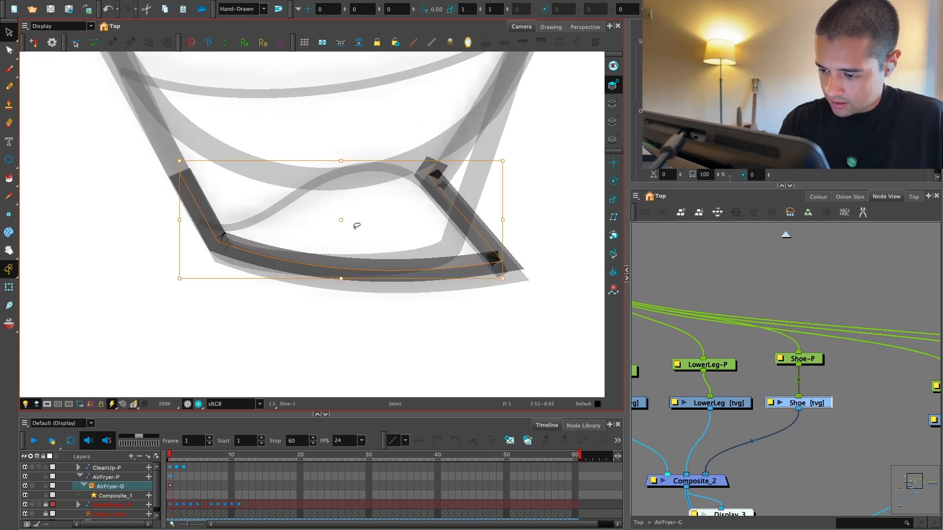
# Step: Extend the open upper end of the shoe outline with the Contour Editor and curve it over to meet the opposite ankle end
pyautogui.moveTo(350, 234); pyautogui.dragTo(355, 237)
pyautogui.scroll(2, 493, 242)
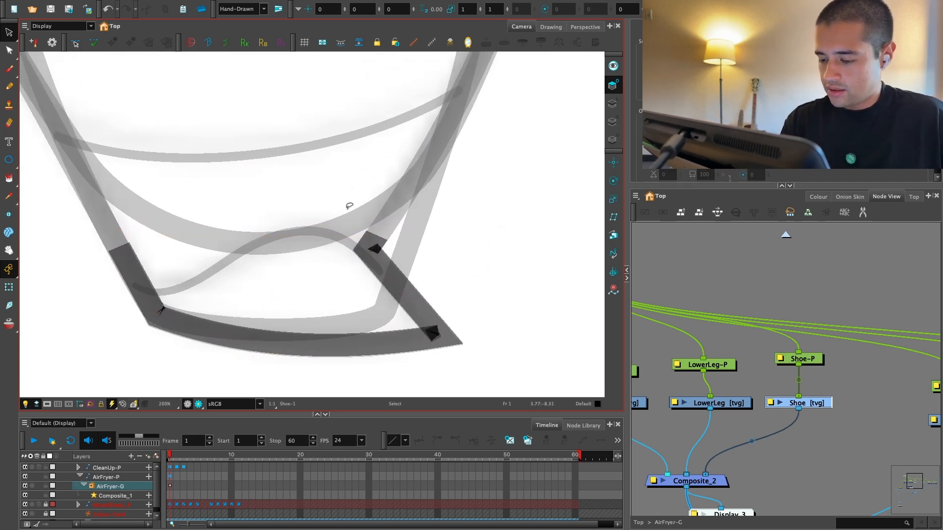
pyautogui.hotkey('alt', 'q')
pyautogui.scroll(-8, 374, 223)
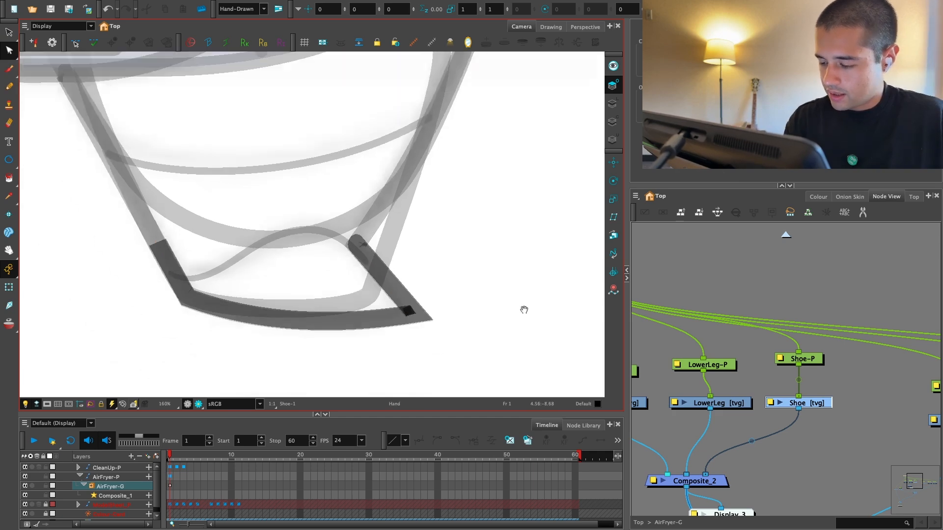
pyautogui.scroll(5, 391, 227)
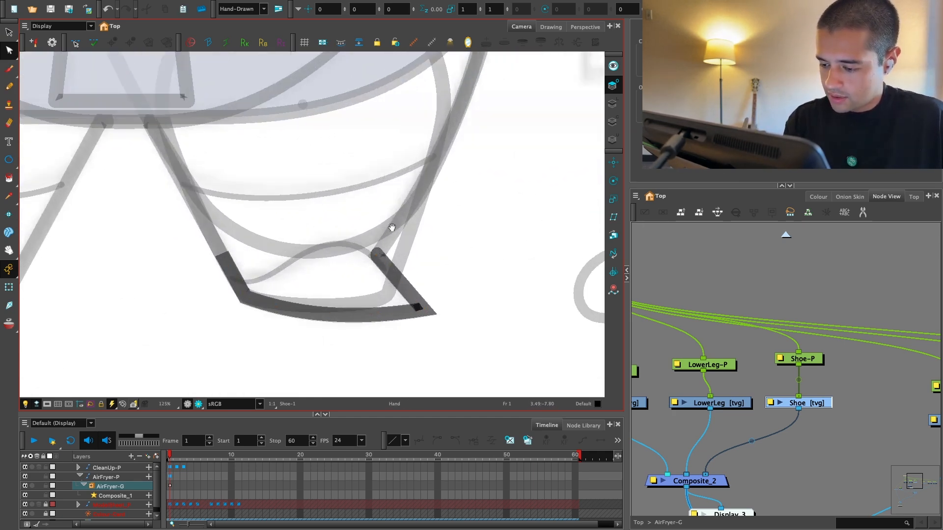
pyautogui.press('2')
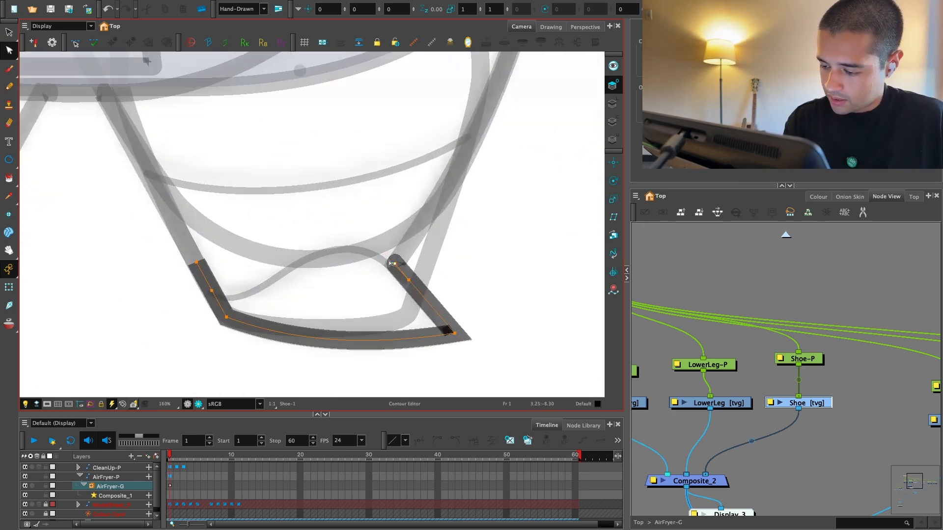
pyautogui.moveTo(337, 212); pyautogui.dragTo(337, 210)
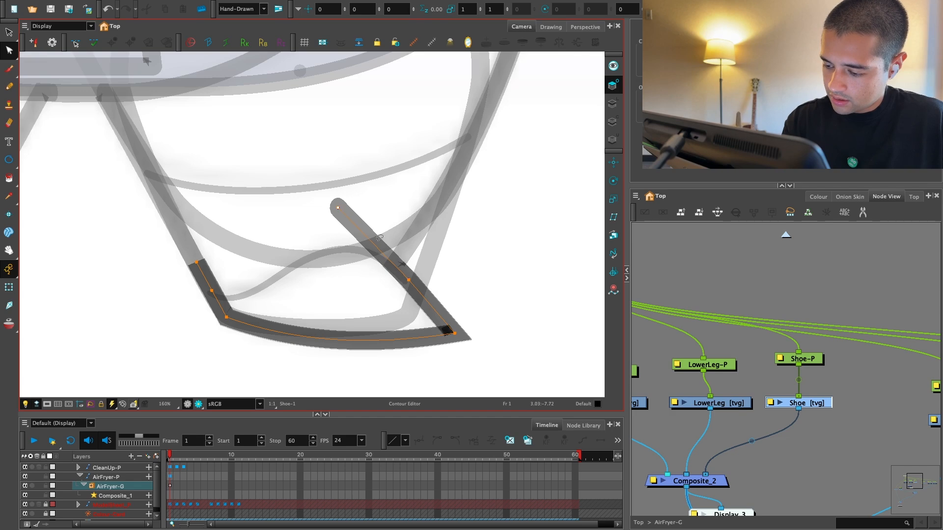
pyautogui.moveTo(214, 263)
pyautogui.mouseDown()
pyautogui.moveTo(279, 224)
pyautogui.moveTo(279, 205)
pyautogui.moveTo(347, 185)
pyautogui.mouseUp()
pyautogui.press('2')
pyautogui.click(397, 250)
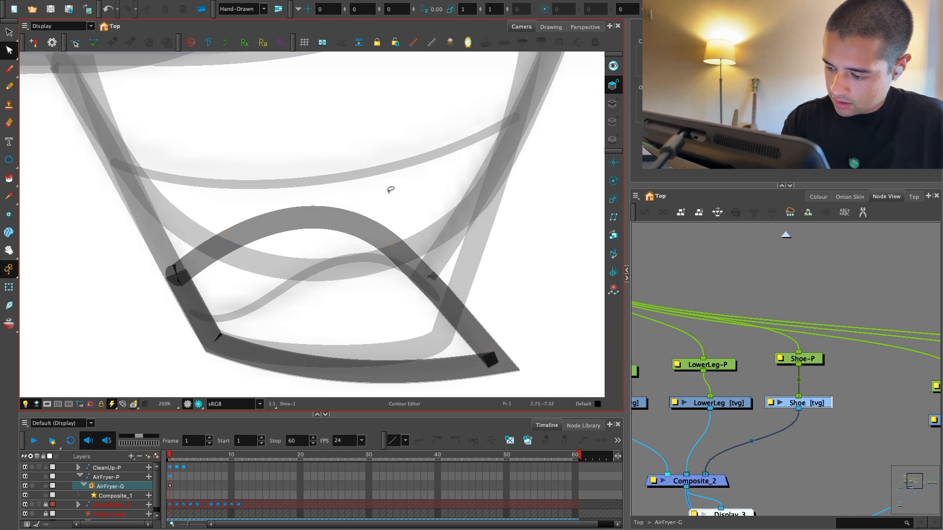
pyautogui.press('1')
pyautogui.press('1')
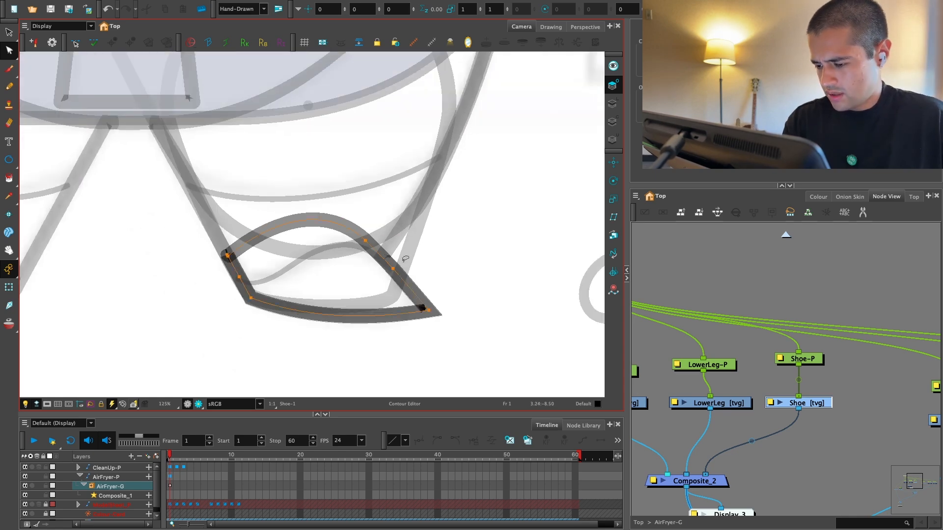
# Step: Try to align the joining contour points at the shoe's upper-left corner, and undo the adjustment
pyautogui.press('2')
pyautogui.moveTo(311, 248); pyautogui.dragTo(382, 216)
pyautogui.press('2')
pyautogui.press('2')
pyautogui.press('2')
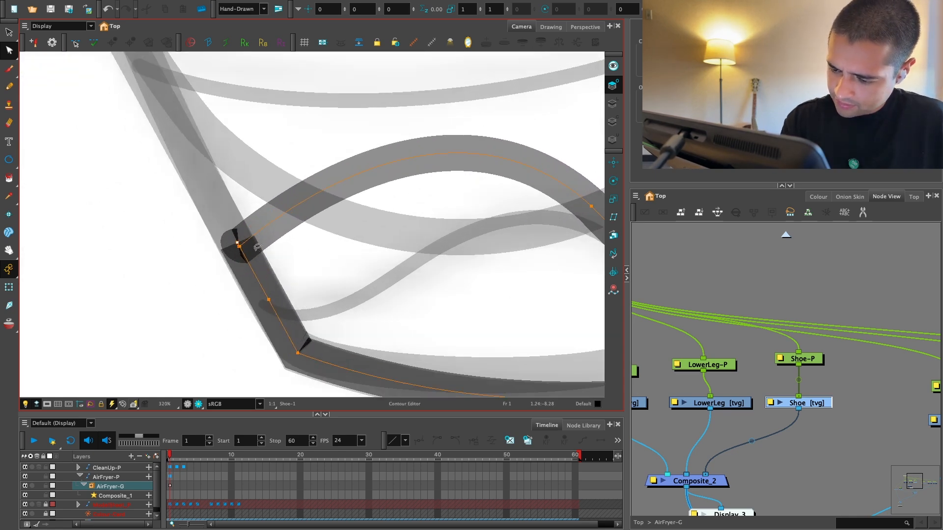
pyautogui.moveTo(240, 251); pyautogui.dragTo(244, 251)
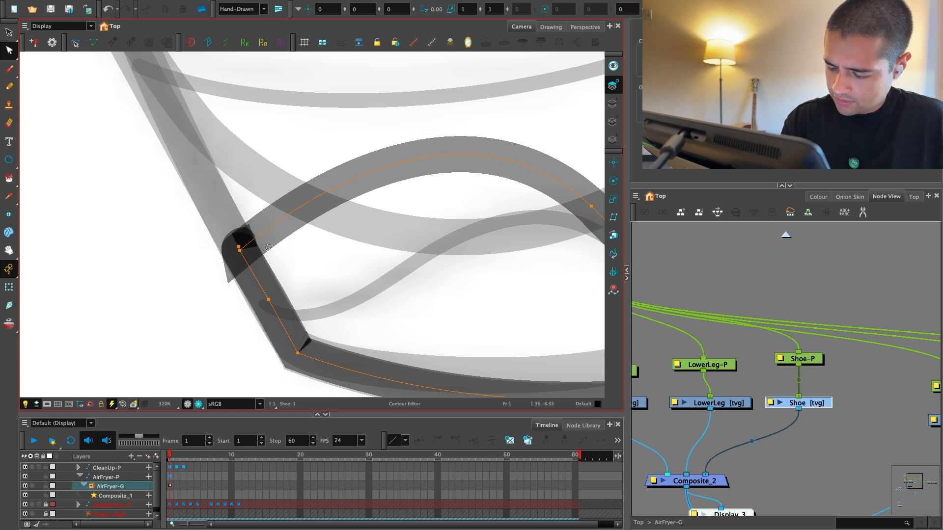
pyautogui.hotkey('ctrl', 'z')
pyautogui.press('1')
pyautogui.press('1')
pyautogui.press('1')
pyautogui.press('1')
pyautogui.press('1')
pyautogui.press('1')
pyautogui.press('1')
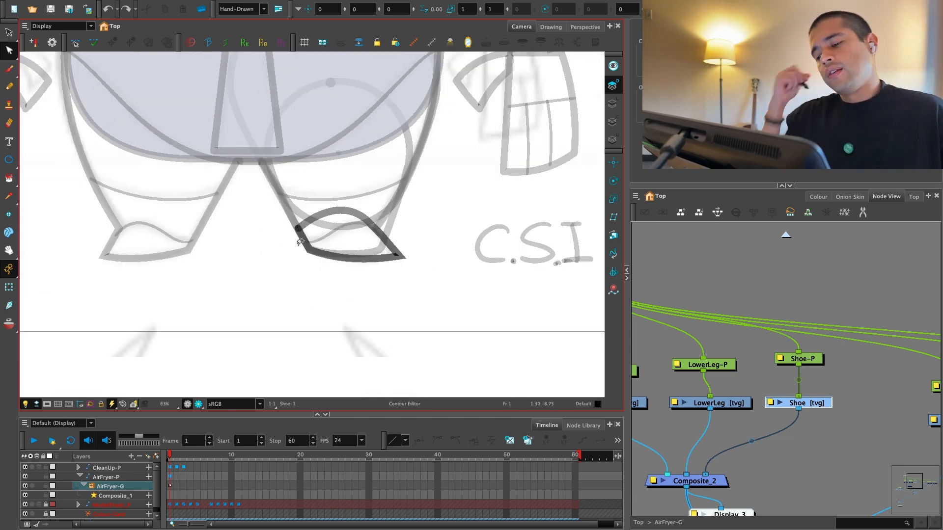
pyautogui.press('2')
pyautogui.press('2')
pyautogui.moveTo(503, 316); pyautogui.dragTo(465, 336)
# Step: Leave contour editing for the Transform tool and switch the camera view to Display_3 to isolate the leg
pyautogui.click(9, 287)
pyautogui.press('1')
pyautogui.press('1')
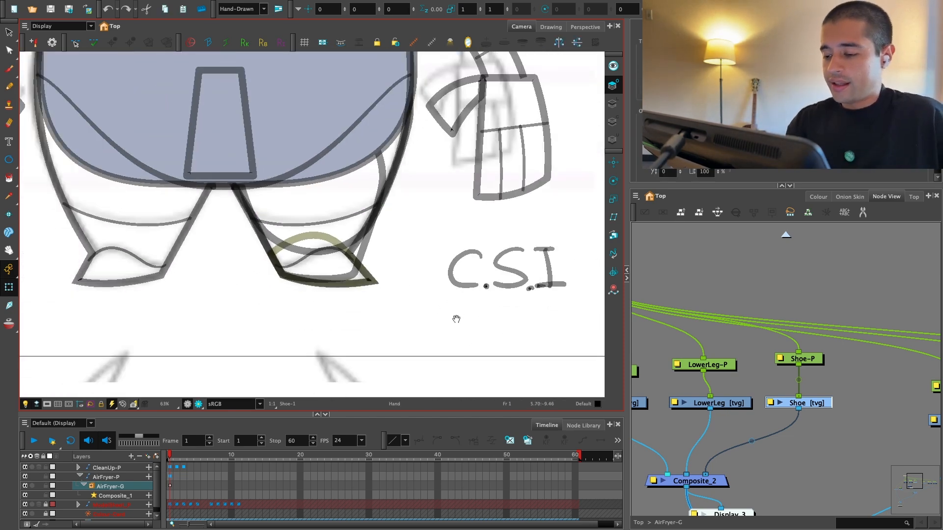
pyautogui.press('1')
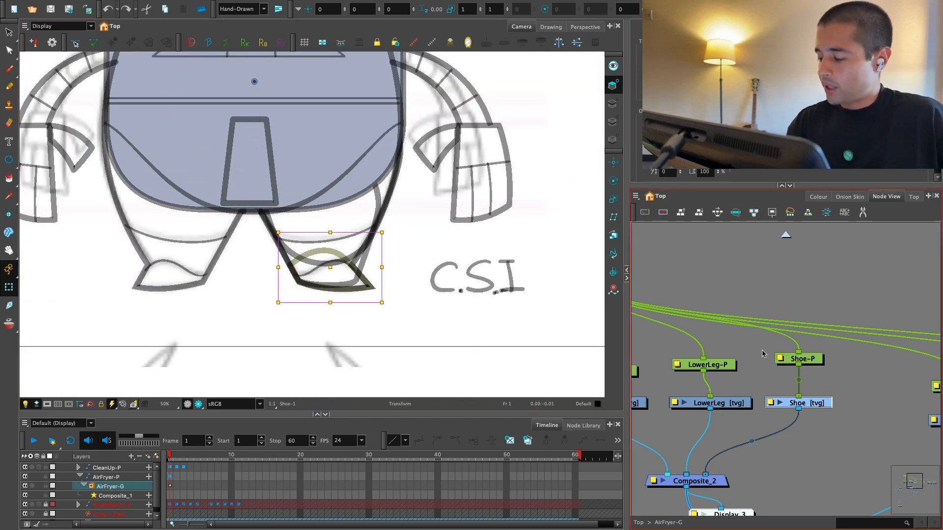
pyautogui.press('1')
pyautogui.moveTo(758, 390); pyautogui.dragTo(777, 352)
pyautogui.click(90, 25)
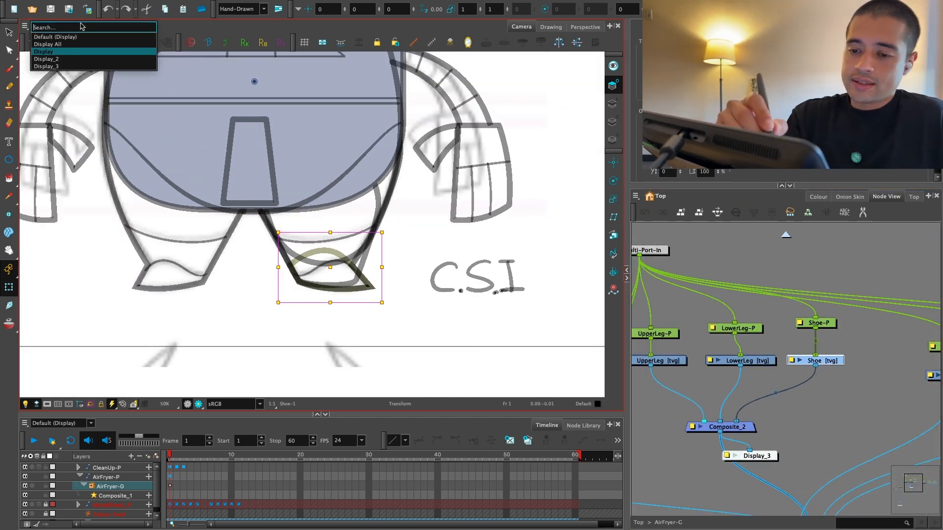
pyautogui.click(59, 66)
pyautogui.press('2')
pyautogui.press('1')
pyautogui.press('1')
pyautogui.press('space')
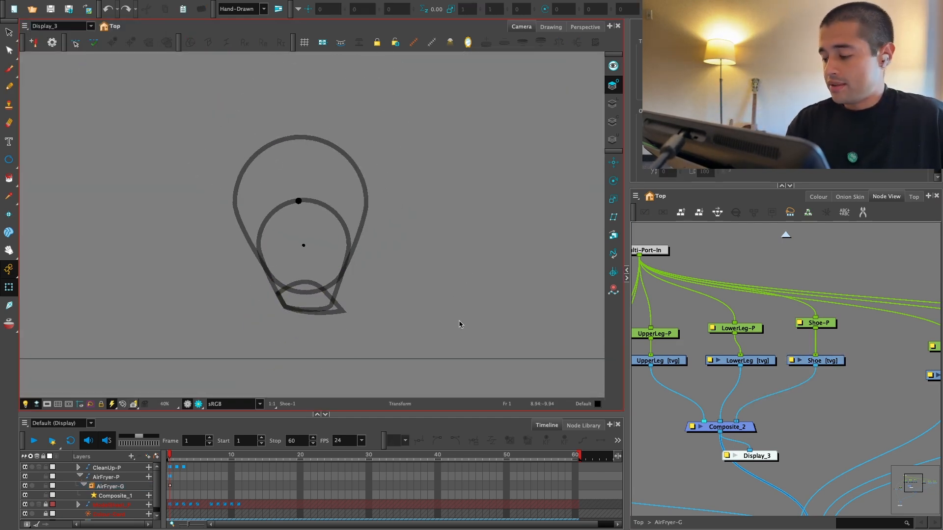
# Step: Select the UpperLeg drawing and choose the New 7 colour from the AirFryer_Colors palette
pyautogui.moveTo(754, 330); pyautogui.dragTo(778, 343)
pyautogui.press('1')
pyautogui.moveTo(696, 337); pyautogui.dragTo(833, 335)
pyautogui.click(811, 348)
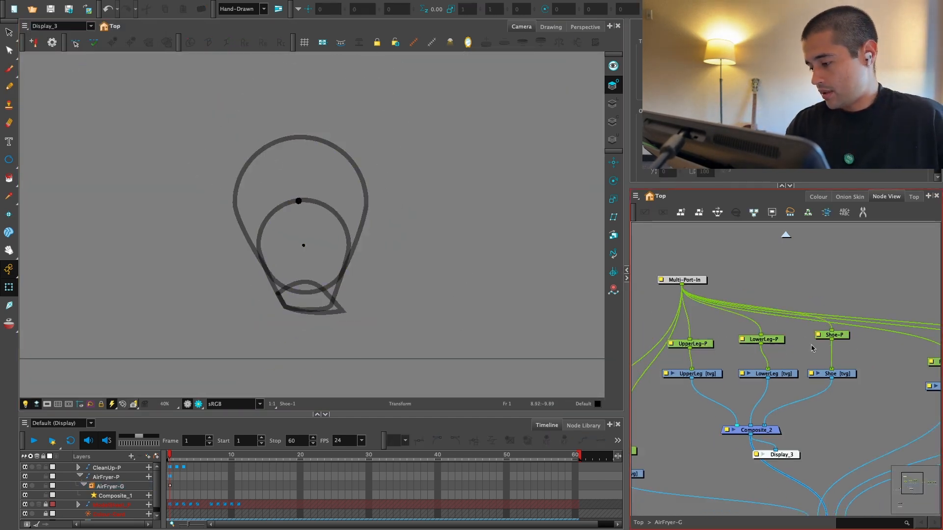
pyautogui.click(711, 343)
pyautogui.click(707, 373)
pyautogui.click(818, 196)
pyautogui.click(662, 465)
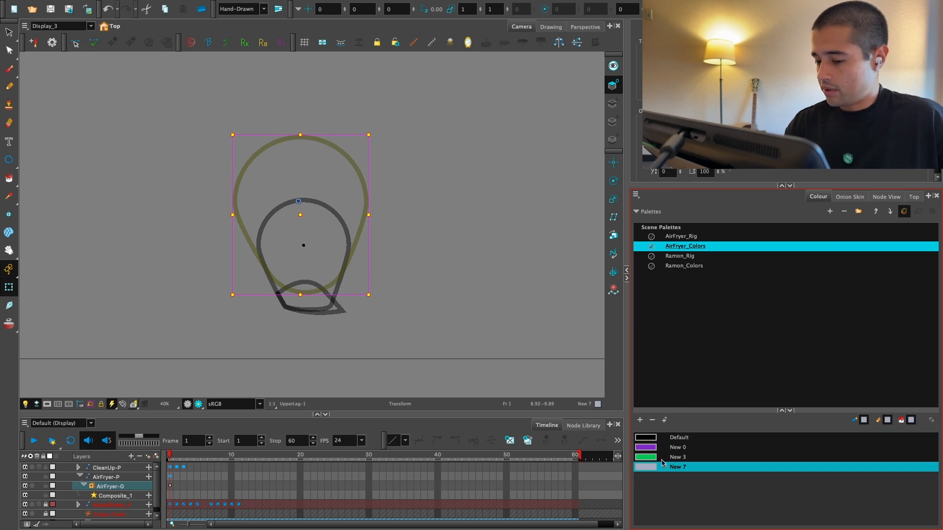
# Step: Cut the UpperLeg outline from its colour art and paste it into the line art
pyautogui.hotkey('alt', 's')
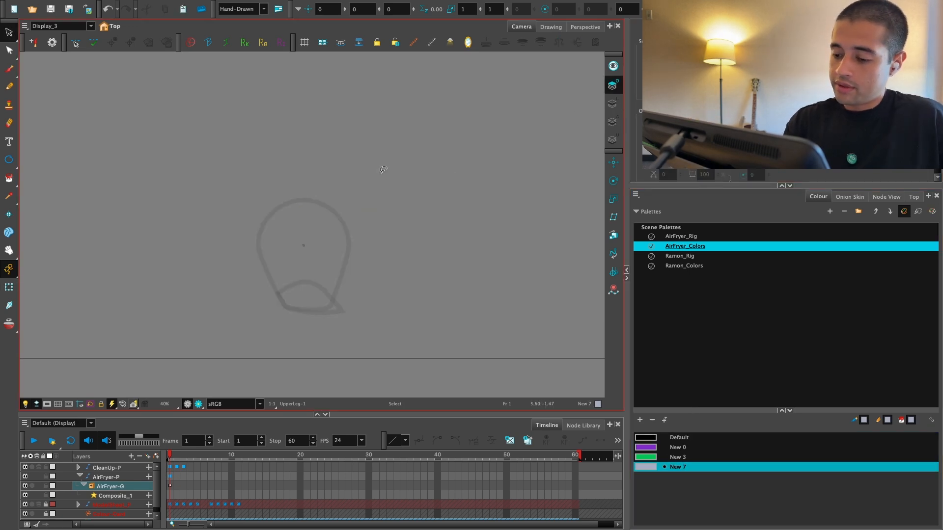
pyautogui.click(613, 122)
pyautogui.hotkey('ctrl', 'a')
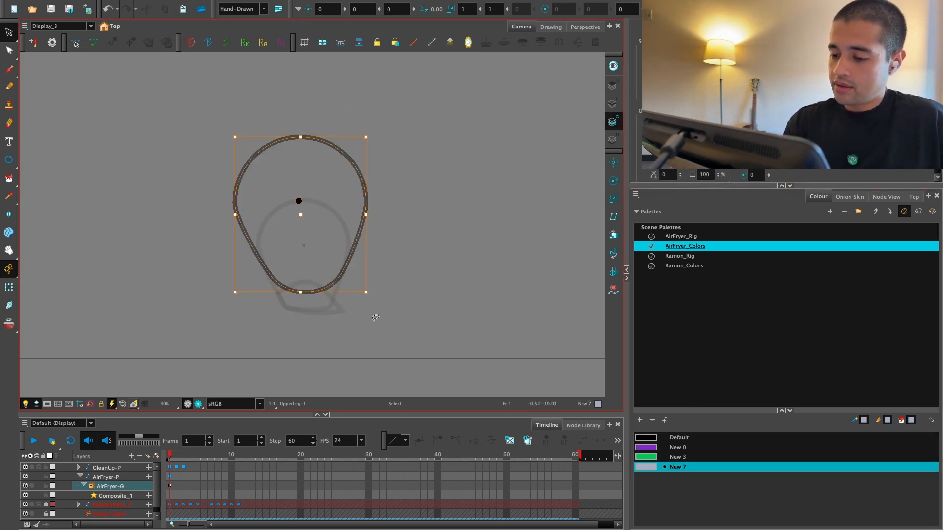
pyautogui.hotkey('ctrl', 'x')
pyautogui.click(613, 103)
pyautogui.hotkey('ctrl', 'v')
pyautogui.click(404, 174)
pyautogui.press('2')
pyautogui.moveTo(322, 195); pyautogui.dragTo(311, 177)
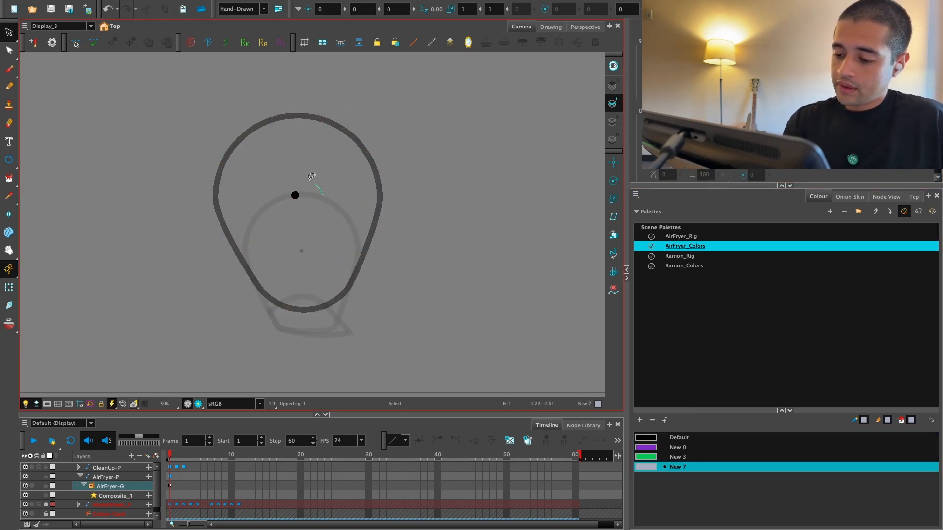
# Step: Fill the UpperLeg shape on the colour art with New 7
pyautogui.click(614, 121)
pyautogui.hotkey('alt', 'i')
pyautogui.click(326, 248)
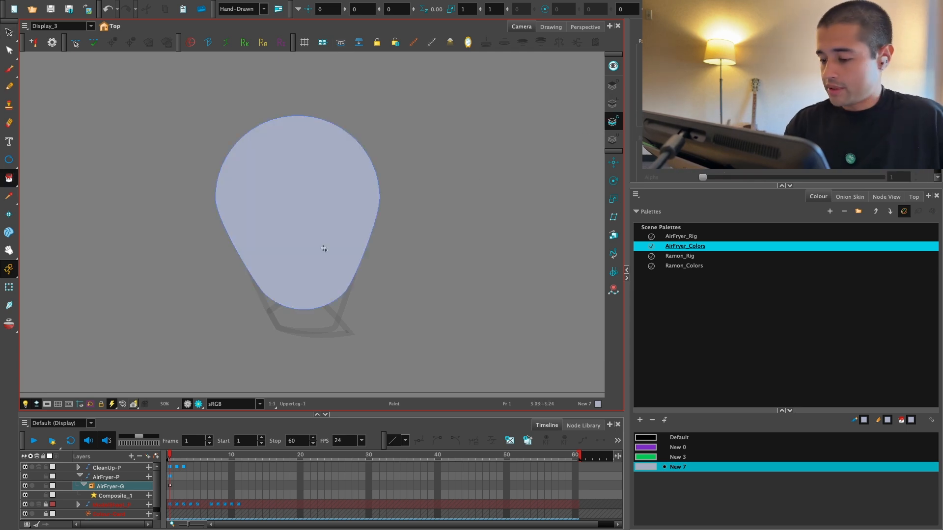
# Step: Select the LowerLeg drawing, cut its outline from the colour art and paste it into the line art
pyautogui.click(879, 197)
pyautogui.click(781, 372)
pyautogui.click(613, 103)
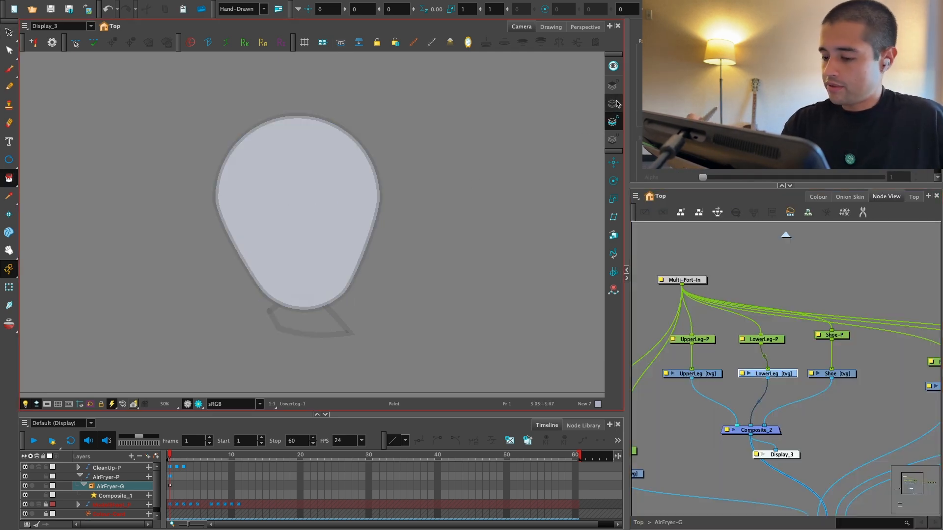
pyautogui.hotkey('alt', 's')
pyautogui.click(614, 122)
pyautogui.moveTo(453, 176)
pyautogui.mouseDown()
pyautogui.moveTo(267, 164)
pyautogui.moveTo(410, 211)
pyautogui.mouseUp()
pyautogui.press('super+x')
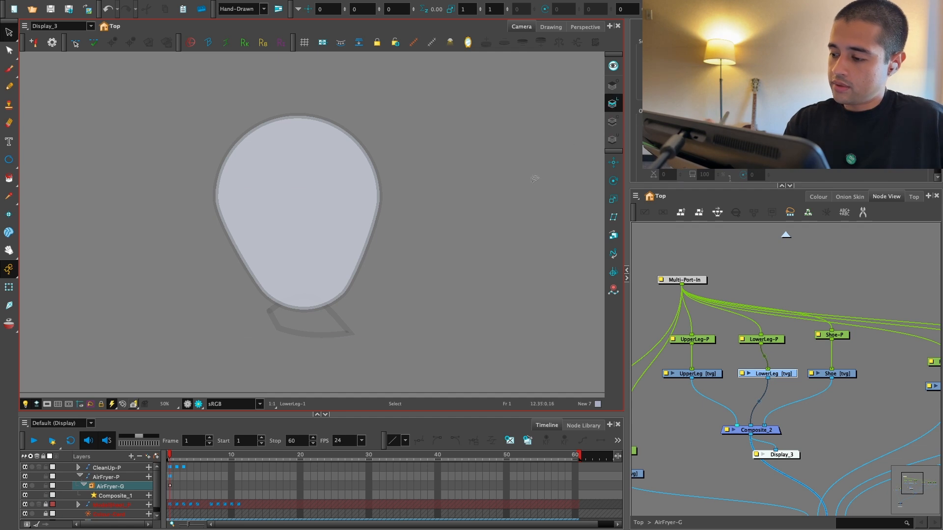
pyautogui.press('super+v')
# Step: Fill the LowerLeg shape on the colour art with New 7
pyautogui.click(613, 122)
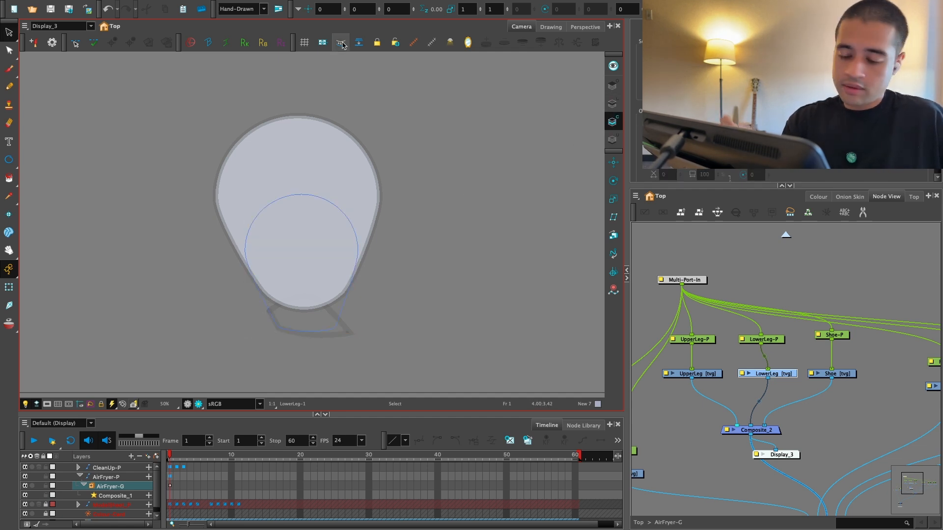
pyautogui.hotkey('alt', 'i')
pyautogui.click(322, 283)
pyautogui.press('2')
# Step: Select the Shoe drawing, cut its outline from the overlay art and paste it into the line art
pyautogui.click(801, 381)
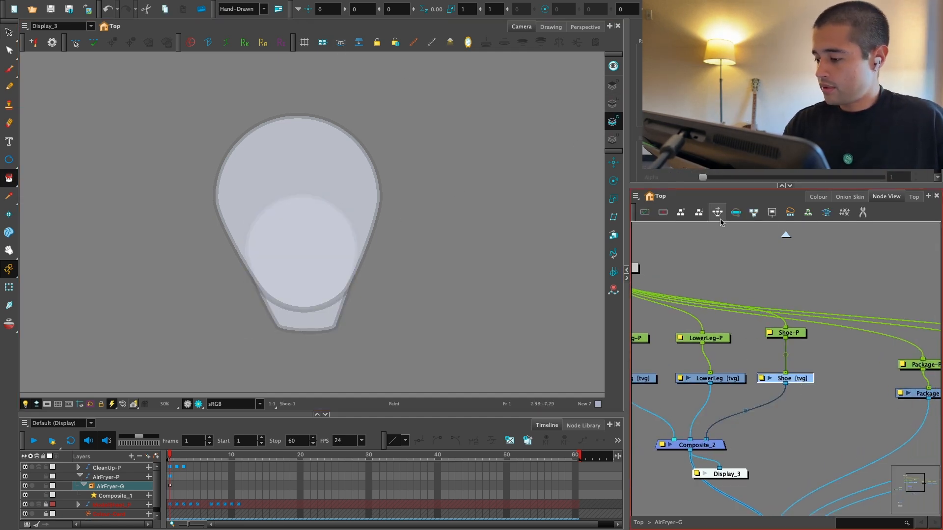
pyautogui.click(815, 197)
pyautogui.press('space')
pyautogui.moveTo(475, 360); pyautogui.dragTo(500, 319)
pyautogui.press('2')
pyautogui.click(614, 104)
pyautogui.press('space')
pyautogui.moveTo(483, 260); pyautogui.dragTo(491, 221)
pyautogui.press('2')
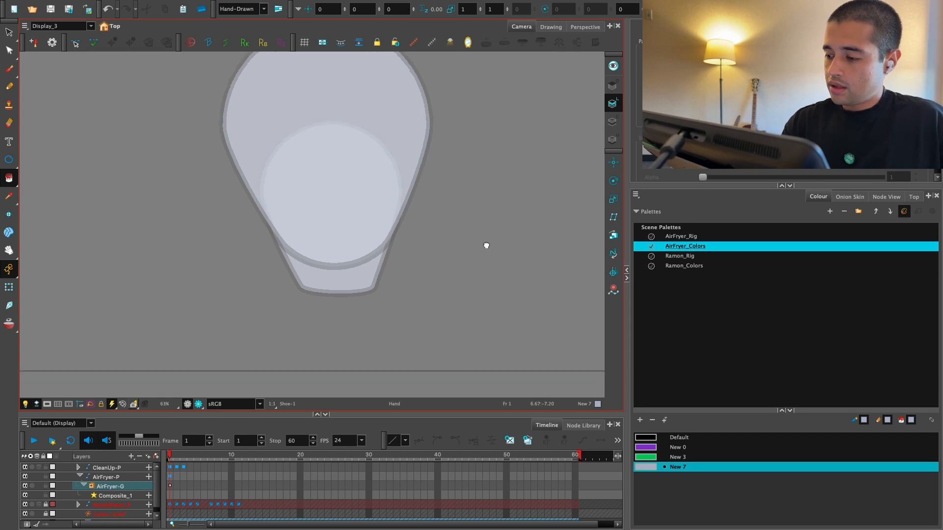
pyautogui.click(612, 86)
pyautogui.hotkey('alt', 's')
pyautogui.hotkey('ctrl', 'a')
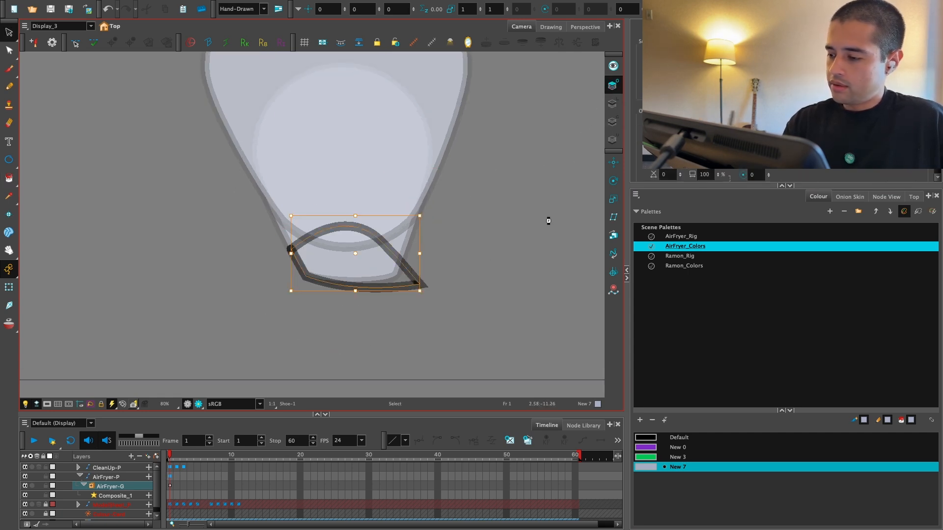
pyautogui.hotkey('ctrl', 'x')
pyautogui.click(613, 104)
pyautogui.hotkey('ctrl', 'v')
# Step: Fill the Shoe shape on the colour art with New 7 and return to the Transform tool
pyautogui.click(610, 119)
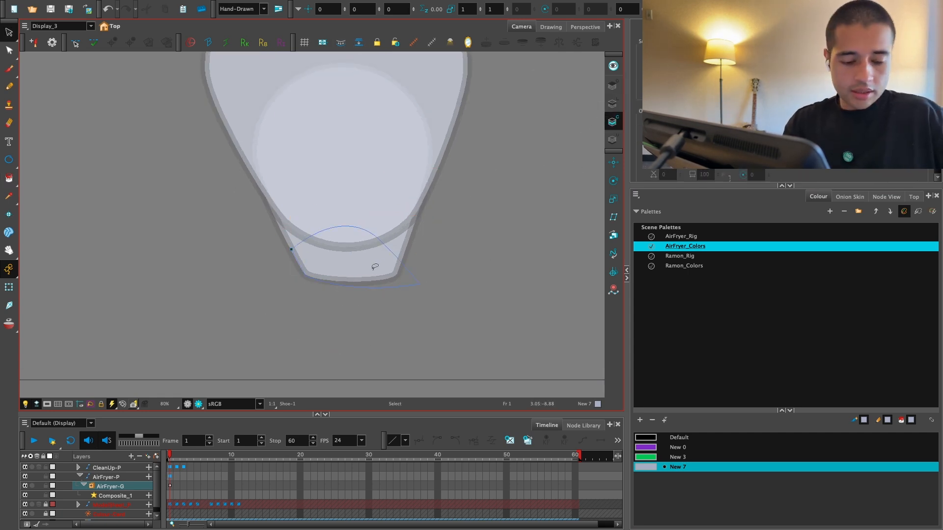
pyautogui.hotkey('alt', 'i')
pyautogui.click(352, 271)
pyautogui.click(9, 288)
pyautogui.press('1')
pyautogui.press('1')
pyautogui.press('space')
pyautogui.moveTo(458, 277); pyautogui.dragTo(430, 322)
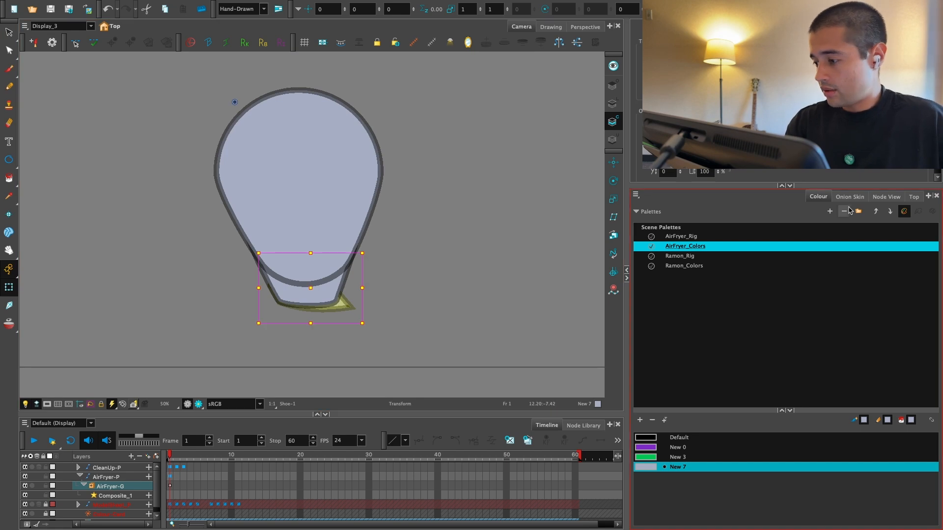
# Step: Browse the Harmony Premium Library and add the ArmsRigToolKit template to the AirFryer-G node network
pyautogui.click(886, 197)
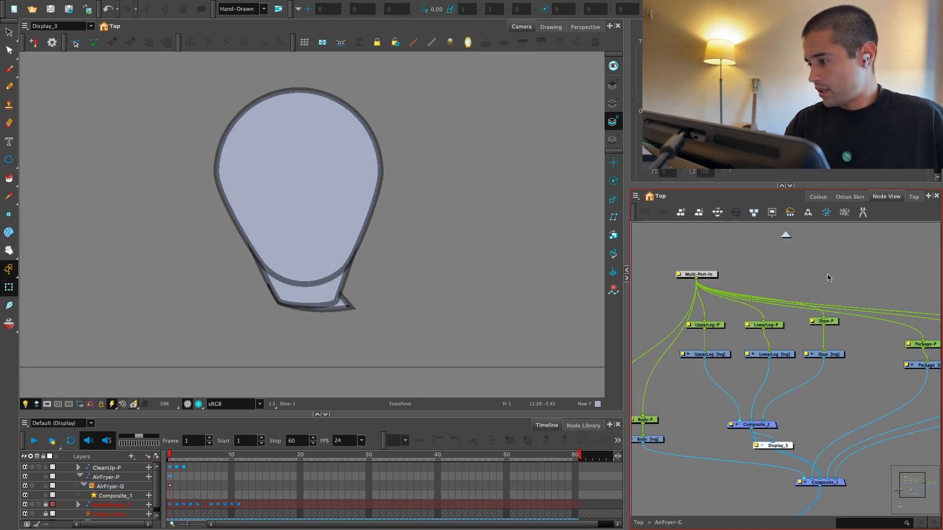
pyautogui.click(884, 26)
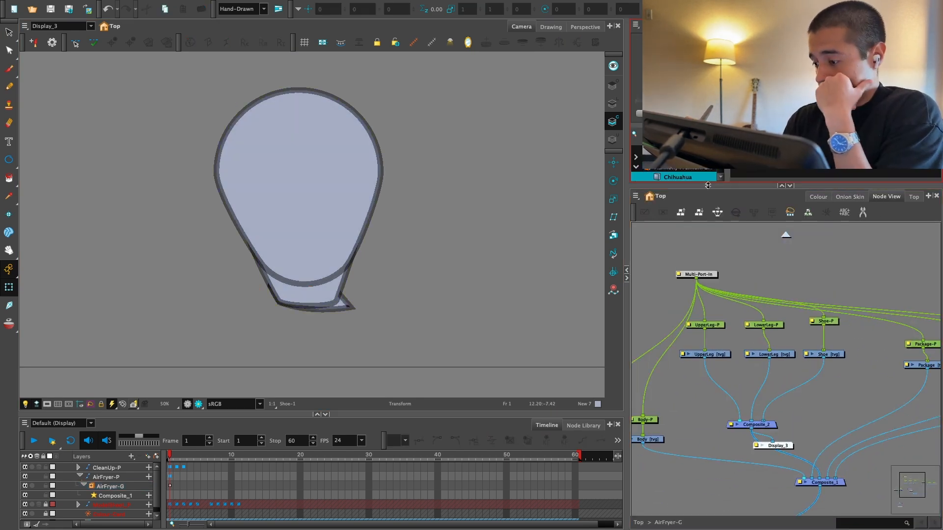
pyautogui.moveTo(708, 185); pyautogui.dragTo(707, 219)
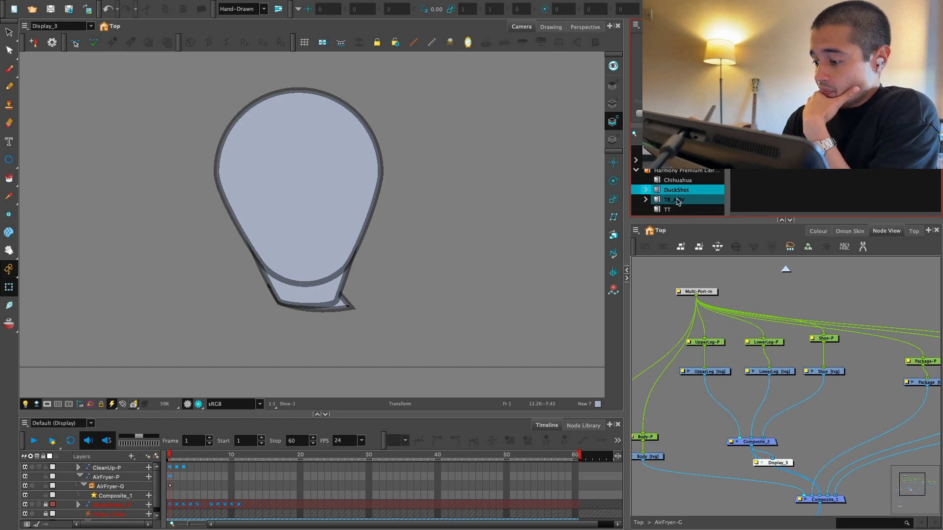
pyautogui.click(686, 171)
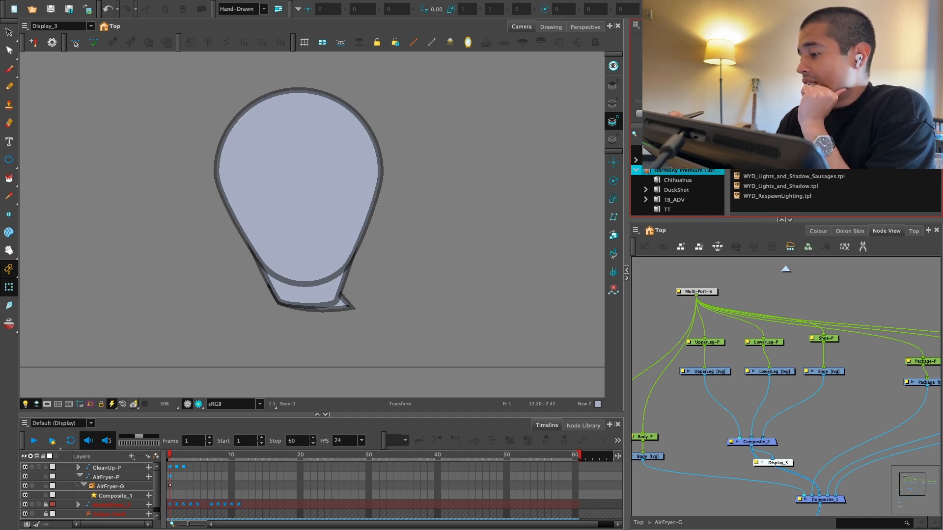
pyautogui.moveTo(770, 158); pyautogui.dragTo(700, 407)
# Step: Open the ArmsRigToolKit group and arrange its OL, LA, CA, AP, Cutter and Multi-Port-Out nodes neatly
pyautogui.click(736, 402)
pyautogui.moveTo(833, 390); pyautogui.dragTo(796, 366)
pyautogui.press('2')
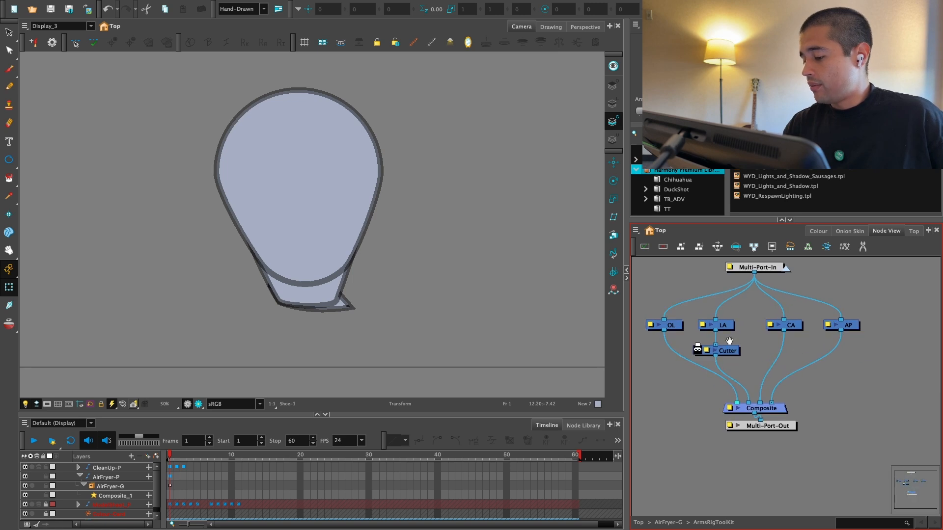
pyautogui.press('2')
pyautogui.moveTo(729, 340)
pyautogui.mouseDown()
pyautogui.moveTo(744, 374)
pyautogui.moveTo(735, 338)
pyautogui.mouseUp()
pyautogui.moveTo(808, 346); pyautogui.dragTo(817, 336)
pyautogui.moveTo(873, 338); pyautogui.dragTo(880, 332)
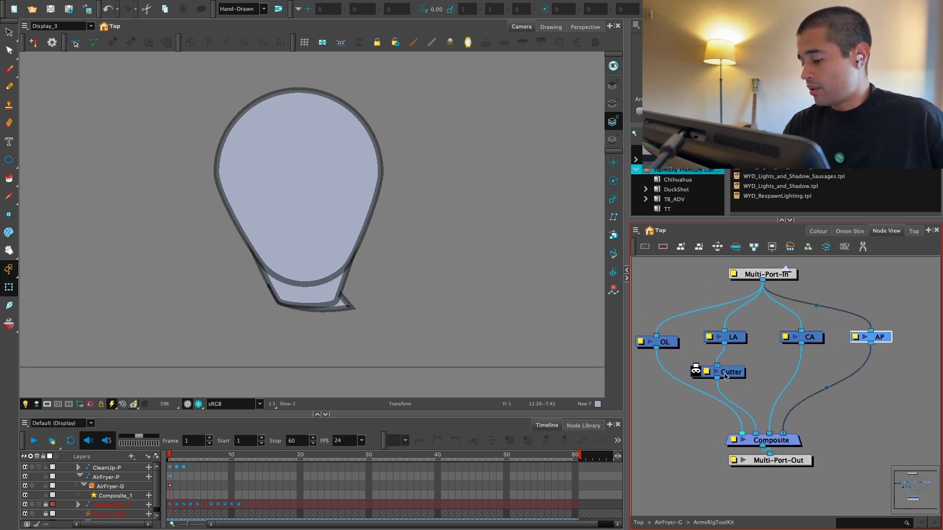
pyautogui.moveTo(724, 374); pyautogui.dragTo(740, 373)
pyautogui.moveTo(669, 339); pyautogui.dragTo(671, 334)
pyautogui.press('1')
pyautogui.moveTo(781, 435); pyautogui.dragTo(781, 461)
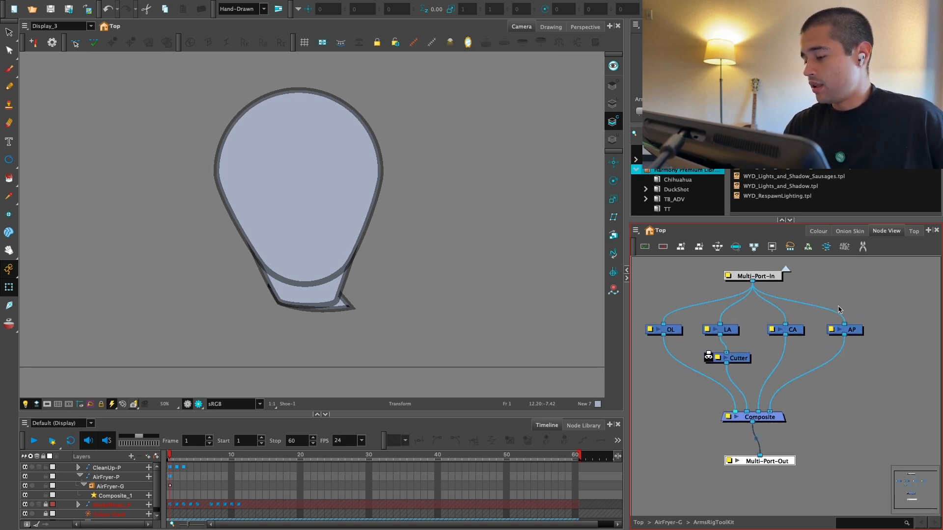
pyautogui.press('1')
# Step: Cut the OL, LA, CA, AP, Cutter and Composite nodes from inside ArmsRigToolKit and return to AirFryer-G
pyautogui.click(786, 270)
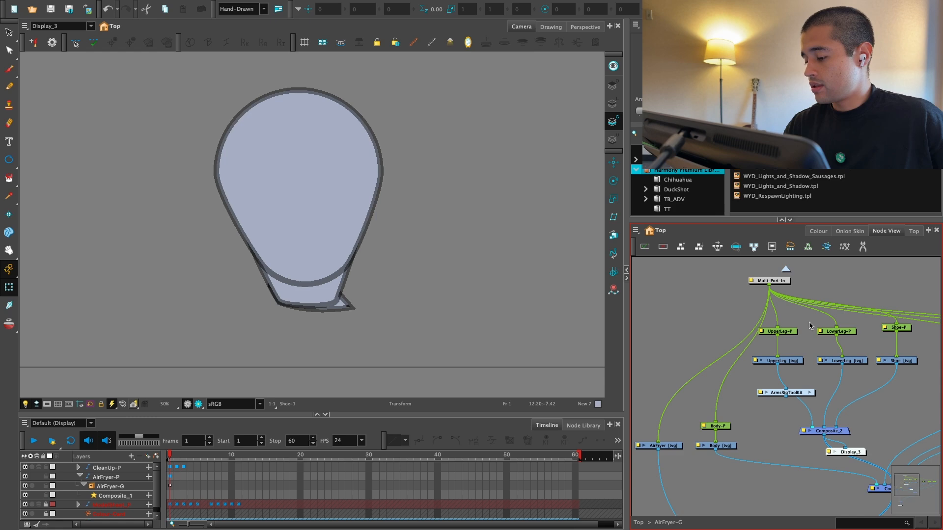
pyautogui.click(809, 392)
pyautogui.moveTo(669, 322); pyautogui.dragTo(828, 424)
pyautogui.press('Delete')
pyautogui.click(785, 270)
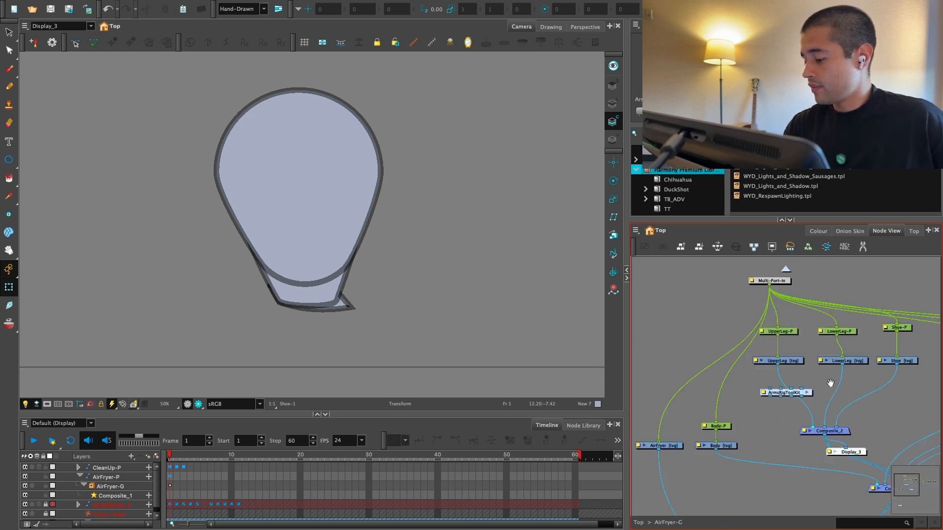
# Step: Delete the ArmsRigToolKit group and paste its inner nodes beneath the leg drawings in AirFryer-G
pyautogui.moveTo(830, 383); pyautogui.dragTo(814, 366)
pyautogui.press('2')
pyautogui.click(767, 376)
pyautogui.press('Delete')
pyautogui.press('super+v')
pyautogui.moveTo(843, 401); pyautogui.dragTo(733, 365)
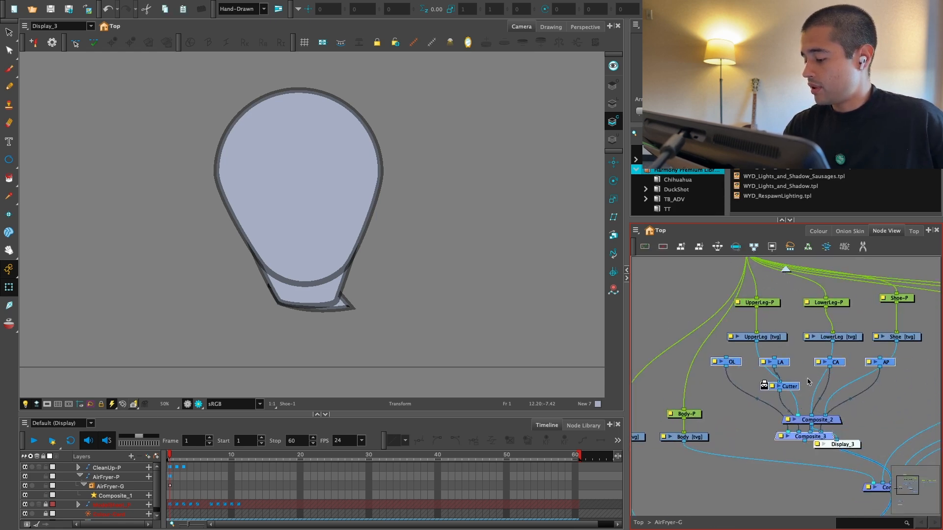
# Step: Rearrange the pasted leg-rig nodes beneath the leg drawings, placing Composite_3 directly above Composite_2
pyautogui.press('1')
pyautogui.press('1')
pyautogui.moveTo(837, 373); pyautogui.dragTo(786, 394)
pyautogui.press('1')
pyautogui.moveTo(772, 432); pyautogui.dragTo(704, 382)
pyautogui.moveTo(754, 404); pyautogui.dragTo(644, 392)
pyautogui.press('2')
pyautogui.press('2')
pyautogui.moveTo(859, 388); pyautogui.dragTo(800, 410)
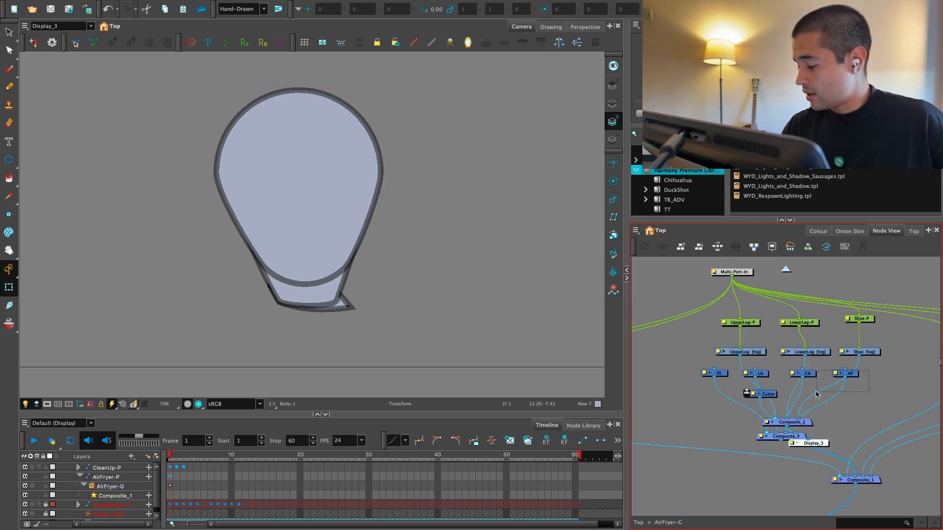
pyautogui.click(706, 417)
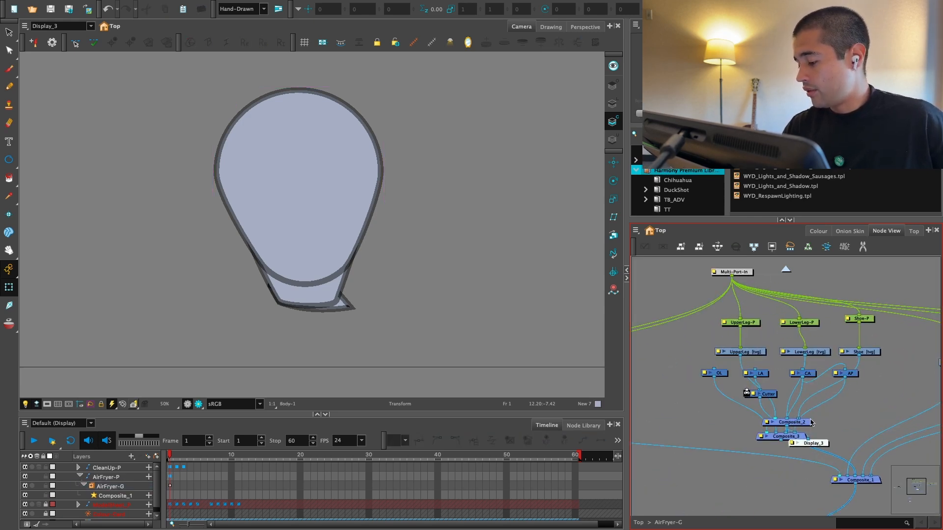
pyautogui.click(703, 409)
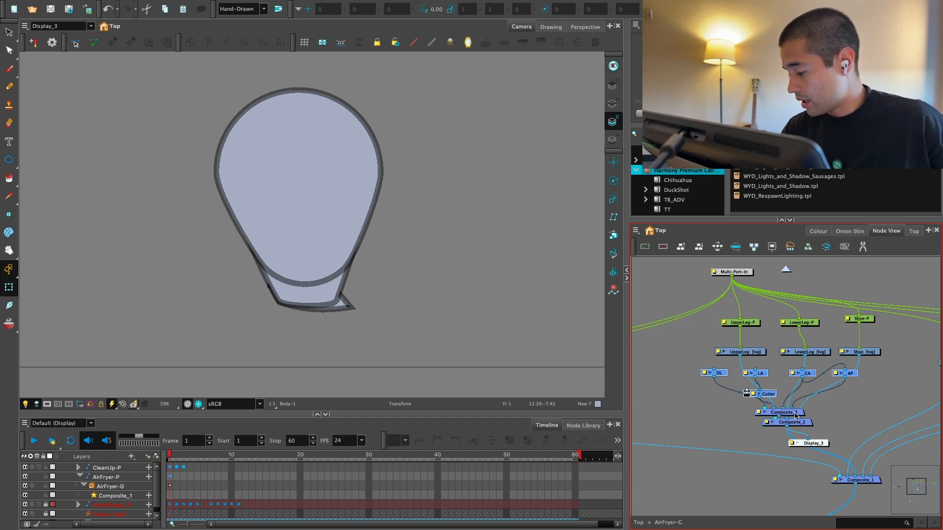
pyautogui.press('1')
pyautogui.moveTo(830, 429); pyautogui.dragTo(768, 368)
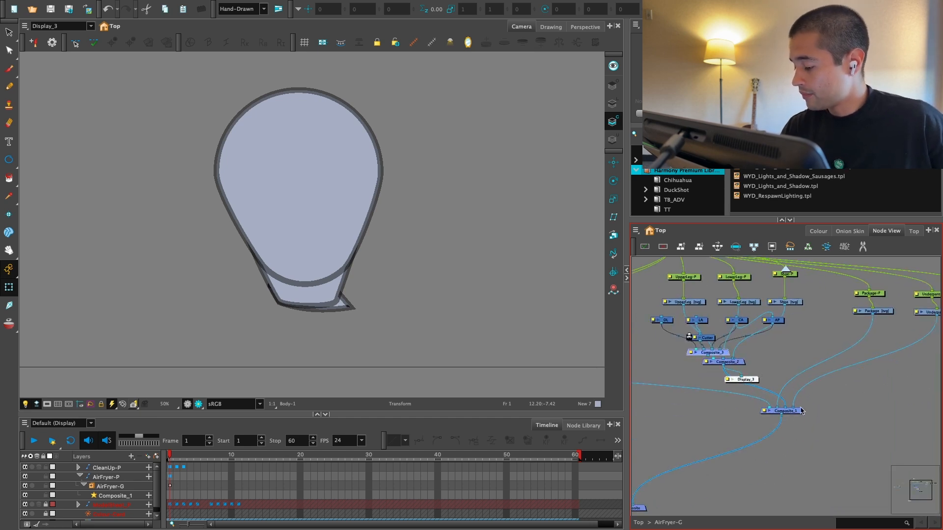
# Step: Move Composite_1, Display_3 and Composite_2 lower in the network and delete the pasted Composite_3 node
pyautogui.moveTo(796, 411); pyautogui.dragTo(719, 354)
pyautogui.press('2')
pyautogui.moveTo(778, 388); pyautogui.dragTo(781, 457)
pyautogui.press('2')
pyautogui.moveTo(765, 397); pyautogui.dragTo(780, 383)
pyautogui.click(783, 426)
pyautogui.moveTo(774, 467)
pyautogui.mouseDown()
pyautogui.moveTo(825, 376)
pyautogui.moveTo(837, 393)
pyautogui.mouseUp()
pyautogui.press('2')
pyautogui.moveTo(737, 434); pyautogui.dragTo(791, 451)
pyautogui.moveTo(792, 483); pyautogui.dragTo(768, 445)
pyautogui.press('2')
pyautogui.press('Delete')
# Step: Shift the OL, LA, CA, AP and Cutter nodes to the left, beneath the UpperLeg drawing
pyautogui.press('1')
pyautogui.moveTo(811, 356)
pyautogui.mouseDown()
pyautogui.moveTo(818, 373)
pyautogui.moveTo(824, 360)
pyautogui.mouseUp()
pyautogui.press('1')
pyautogui.moveTo(844, 424); pyautogui.dragTo(816, 458)
pyautogui.press('1')
pyautogui.moveTo(825, 389); pyautogui.dragTo(833, 395)
pyautogui.moveTo(691, 357); pyautogui.dragTo(763, 372)
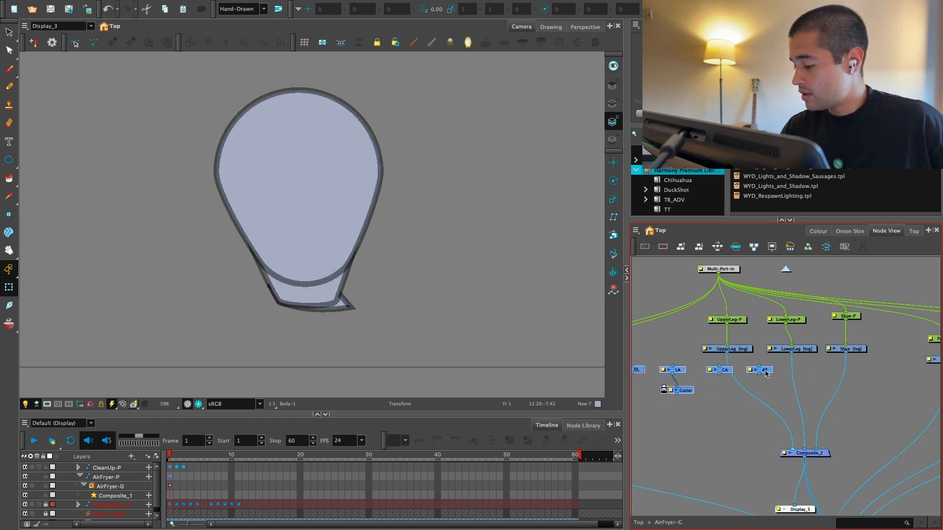
# Step: Move the Package and Underpants node chains far to the right to free space beside the leg nodes
pyautogui.press('1')
pyautogui.moveTo(912, 371); pyautogui.dragTo(856, 369)
pyautogui.press('1')
pyautogui.moveTo(910, 350)
pyautogui.mouseDown()
pyautogui.moveTo(832, 336)
pyautogui.moveTo(746, 366)
pyautogui.moveTo(854, 353)
pyautogui.mouseUp()
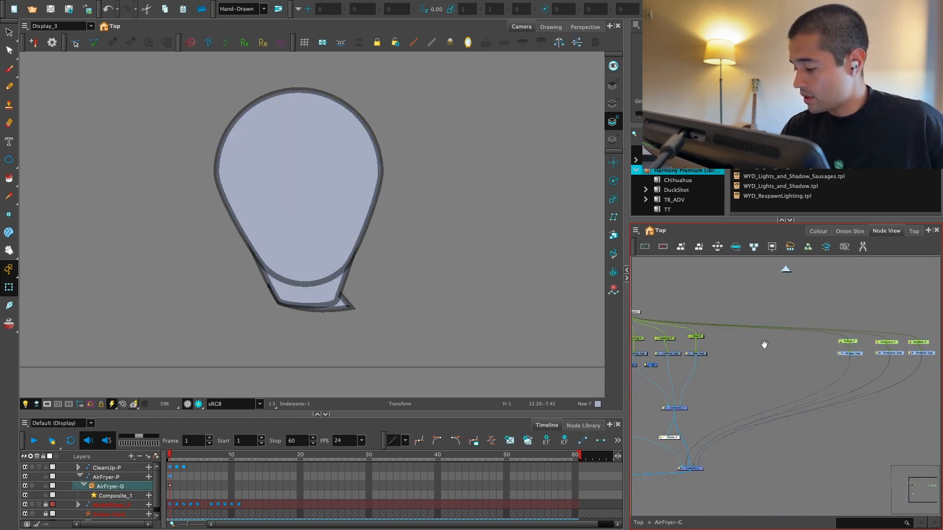
pyautogui.press('2')
pyautogui.moveTo(718, 348)
pyautogui.mouseDown()
pyautogui.moveTo(823, 335)
pyautogui.moveTo(786, 345)
pyautogui.mouseUp()
# Step: Spread the LowerLeg and Shoe drawings with their pegs farther to the right of the UpperLeg chain
pyautogui.click(802, 342)
pyautogui.click(815, 334)
pyautogui.moveTo(798, 341); pyautogui.dragTo(860, 340)
pyautogui.moveTo(779, 316); pyautogui.dragTo(746, 347)
pyautogui.moveTo(759, 341); pyautogui.dragTo(794, 341)
pyautogui.press('2')
pyautogui.moveTo(860, 341); pyautogui.dragTo(787, 353)
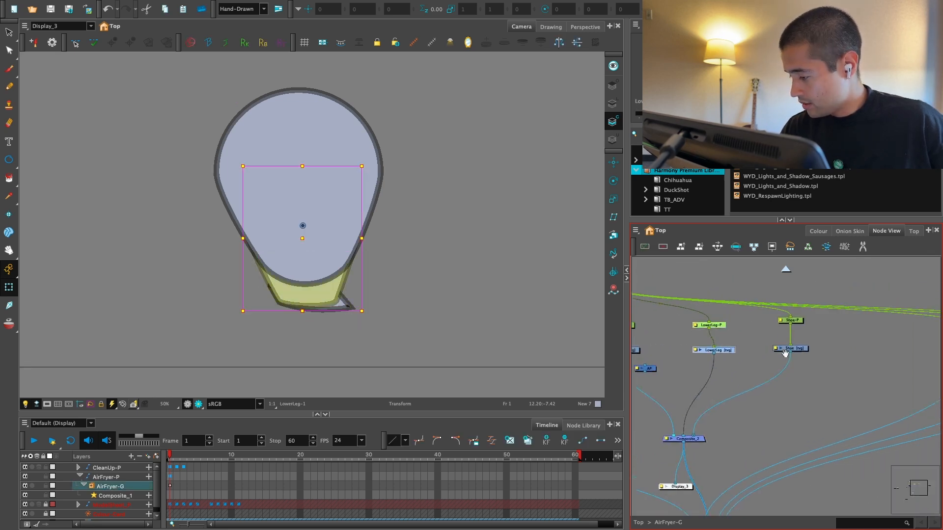
pyautogui.moveTo(815, 309); pyautogui.dragTo(815, 348)
pyautogui.moveTo(752, 350); pyautogui.dragTo(815, 351)
pyautogui.moveTo(807, 313); pyautogui.dragTo(767, 359)
pyautogui.moveTo(781, 350); pyautogui.dragTo(791, 352)
pyautogui.click(793, 325)
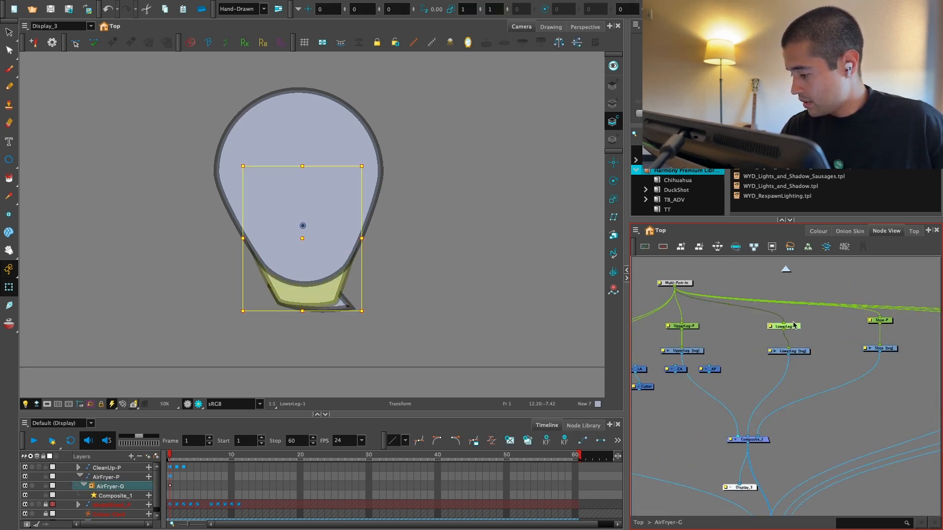
# Step: Duplicate the OL, LA, CA, AP and Cutter nodes and place the copy beneath the LowerLeg drawing
pyautogui.press('2')
pyautogui.moveTo(689, 362)
pyautogui.mouseDown()
pyautogui.moveTo(772, 340)
pyautogui.moveTo(675, 371)
pyautogui.mouseUp()
pyautogui.click(751, 334)
pyautogui.press('1')
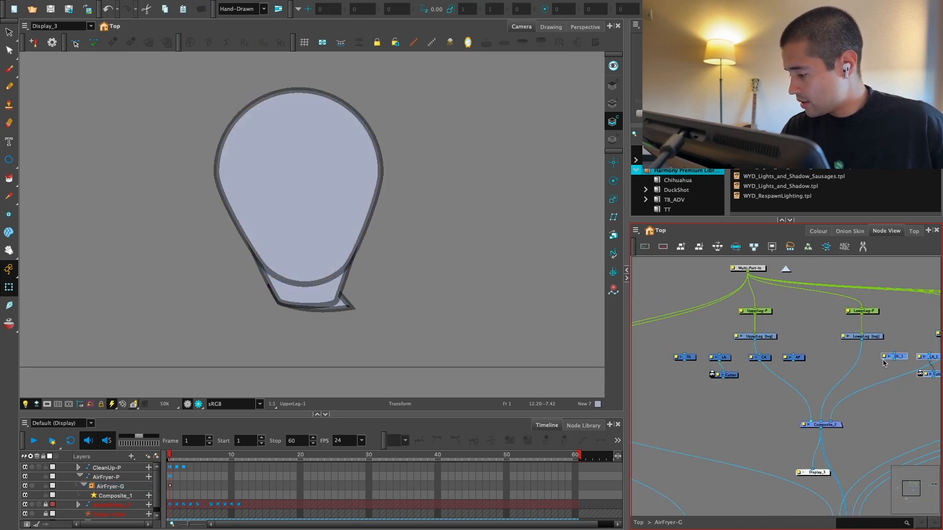
pyautogui.moveTo(871, 372); pyautogui.dragTo(760, 362)
pyautogui.press('1')
pyautogui.press('1')
pyautogui.moveTo(856, 337); pyautogui.dragTo(782, 364)
pyautogui.moveTo(844, 362); pyautogui.dragTo(747, 380)
# Step: Place another copy of the OL, LA, CA, AP and Cutter nodes beneath the Shoe drawing
pyautogui.moveTo(891, 355); pyautogui.dragTo(742, 392)
pyautogui.moveTo(764, 385); pyautogui.dragTo(779, 380)
pyautogui.moveTo(725, 391); pyautogui.dragTo(773, 392)
pyautogui.press('2')
pyautogui.moveTo(760, 353); pyautogui.dragTo(751, 381)
pyautogui.press('1')
pyautogui.moveTo(746, 385); pyautogui.dragTo(726, 384)
pyautogui.moveTo(871, 381); pyautogui.dragTo(862, 367)
pyautogui.moveTo(881, 369); pyautogui.dragTo(685, 396)
pyautogui.press('2')
pyautogui.moveTo(884, 338); pyautogui.dragTo(815, 373)
pyautogui.moveTo(742, 371); pyautogui.dragTo(856, 355)
# Step: Even out the spacing of the three node sets and centre Composite_2 beneath the LowerLeg chain
pyautogui.press('1')
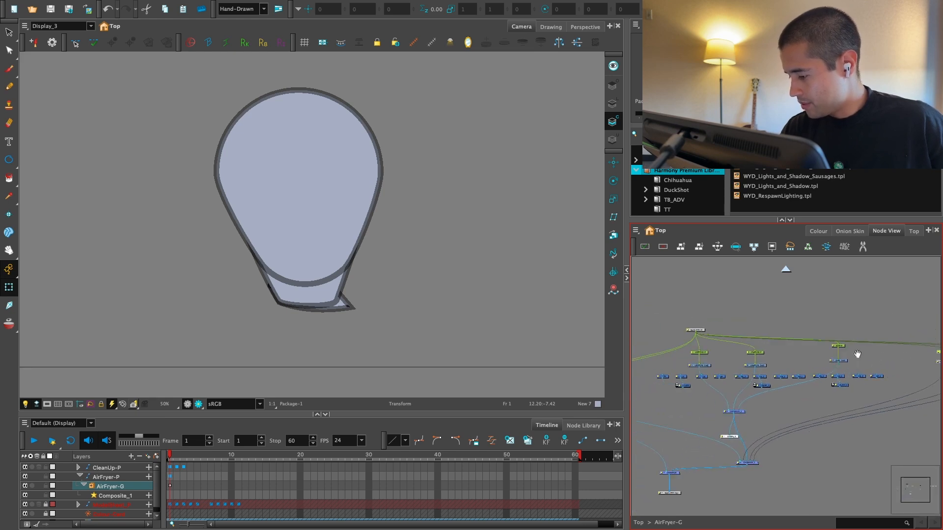
pyautogui.moveTo(786, 376); pyautogui.dragTo(855, 379)
pyautogui.press('2')
pyautogui.press('2')
pyautogui.press('1')
pyautogui.moveTo(798, 435); pyautogui.dragTo(729, 517)
pyautogui.press('1')
pyautogui.press('2')
pyautogui.moveTo(773, 397); pyautogui.dragTo(757, 435)
pyautogui.press('2')
pyautogui.moveTo(745, 392); pyautogui.dragTo(770, 444)
pyautogui.click(715, 418)
pyautogui.press('Delete')
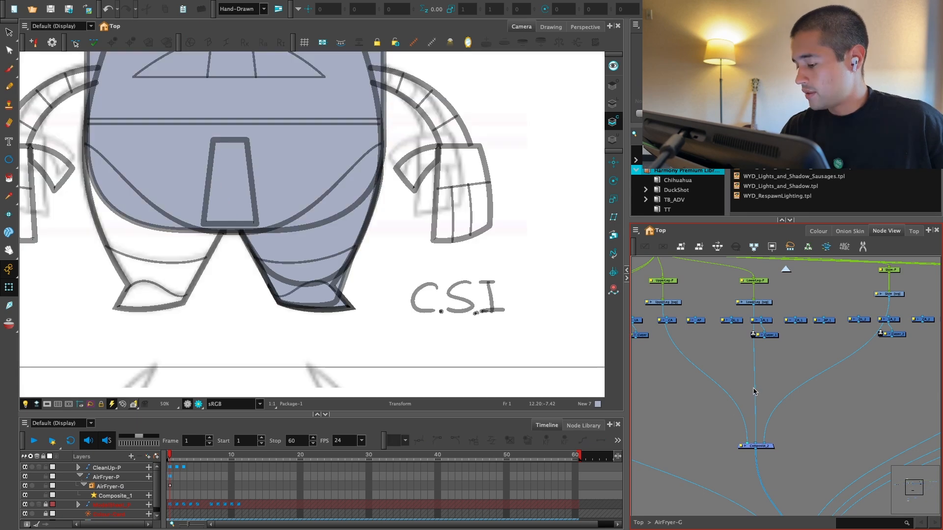
pyautogui.moveTo(733, 389); pyautogui.dragTo(758, 395)
pyautogui.moveTo(773, 430); pyautogui.dragTo(783, 378)
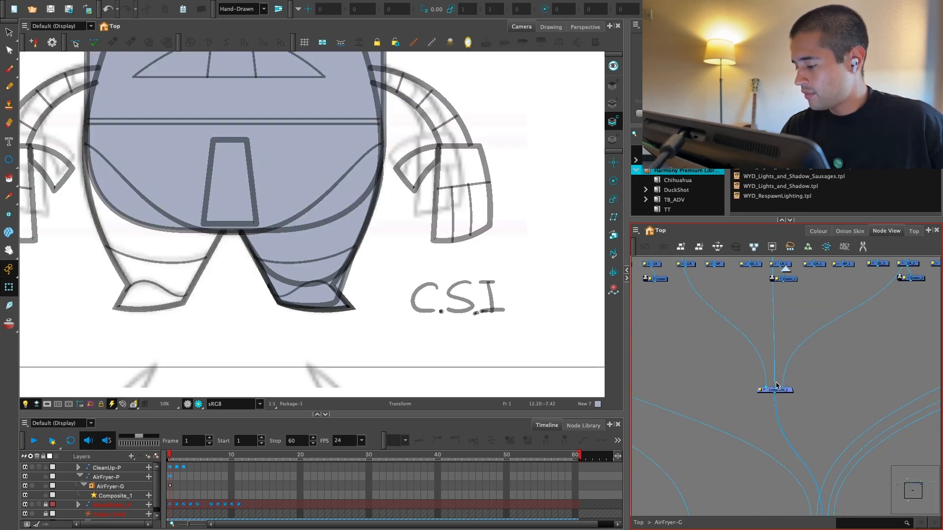
pyautogui.hotkey('ctrl', 'z')
# Step: Connect UpperLeg to its LA, CA and AP nodes, and link AP to the matte input of Cutter_1
pyautogui.scroll(1, 777, 403)
pyautogui.moveTo(737, 339); pyautogui.dragTo(756, 352)
pyautogui.scroll(2, 745, 333)
pyautogui.moveTo(844, 357); pyautogui.dragTo(793, 363)
pyautogui.scroll(-1, 795, 373)
pyautogui.moveTo(734, 374); pyautogui.dragTo(760, 356)
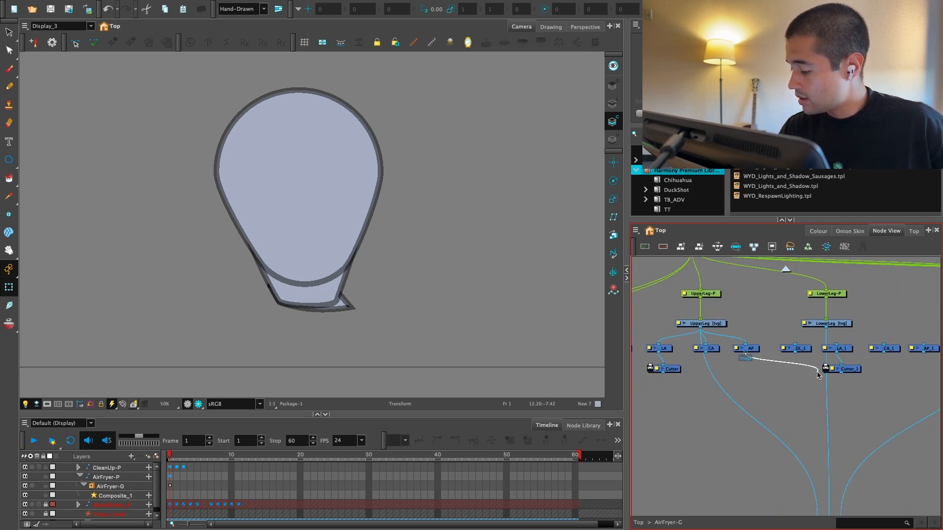
pyautogui.moveTo(817, 372); pyautogui.dragTo(825, 366)
# Step: Connect LowerLeg to OL_1, LA_1, CA_1 and AP_1, and disconnect it from Composite_2
pyautogui.moveTo(827, 326); pyautogui.dragTo(751, 347)
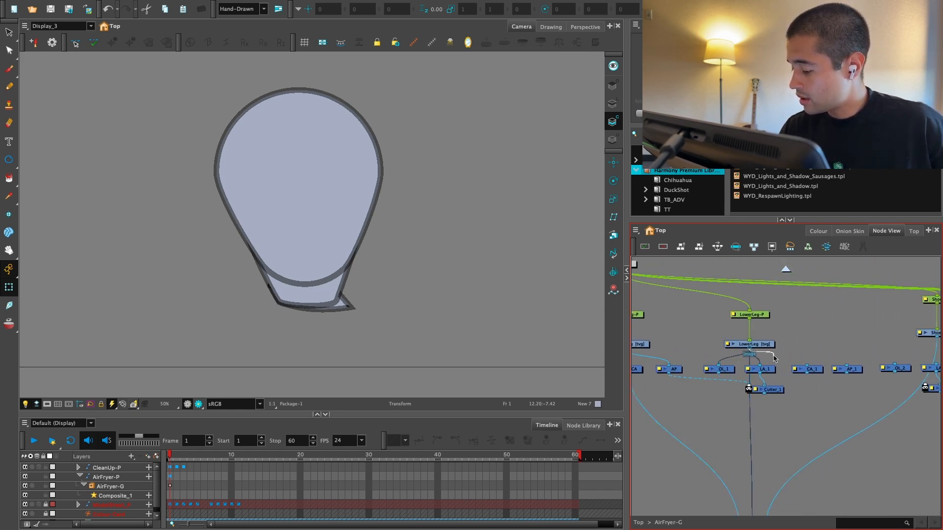
pyautogui.moveTo(751, 404); pyautogui.dragTo(752, 420)
pyautogui.scroll(-1, 807, 390)
# Step: Link AP_1 to the matte input of UpperLeg's Cutter and disconnect UpperLeg from Composite_2
pyautogui.moveTo(807, 390); pyautogui.dragTo(923, 349)
pyautogui.moveTo(923, 350); pyautogui.dragTo(872, 384)
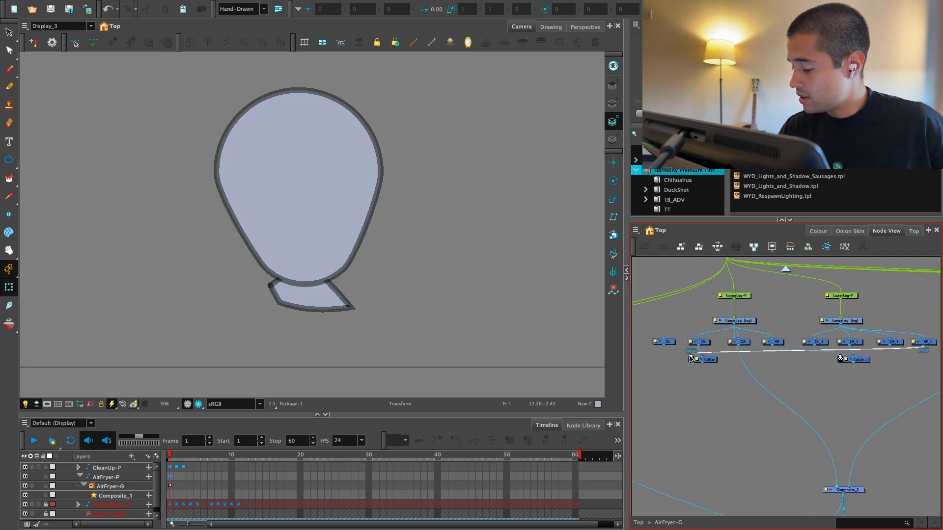
pyautogui.moveTo(691, 358); pyautogui.dragTo(691, 357)
pyautogui.moveTo(857, 389); pyautogui.dragTo(787, 378)
pyautogui.moveTo(749, 426); pyautogui.dragTo(801, 393)
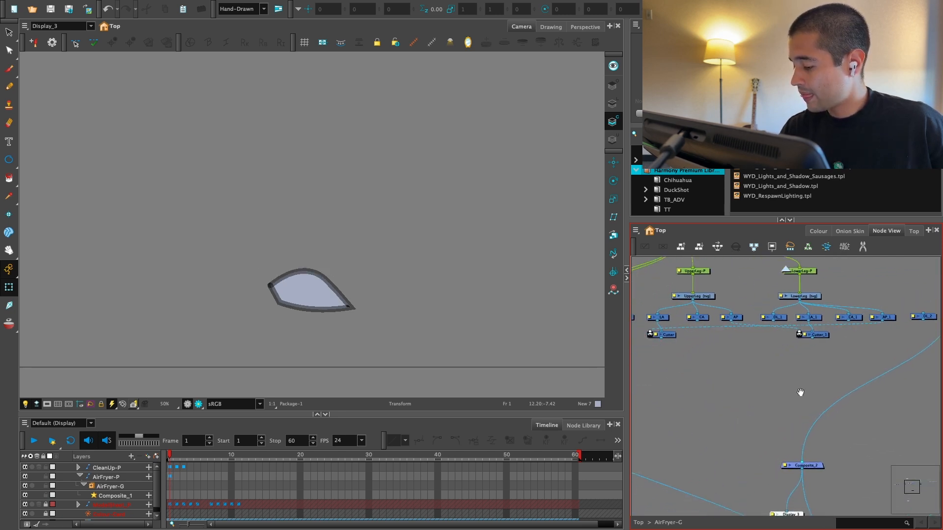
# Step: Connect the Shoe drawing to its LA_2, CA_2 and AP_2 nodes
pyautogui.moveTo(896, 348); pyautogui.dragTo(759, 388)
pyautogui.scroll(1, 759, 387)
pyautogui.moveTo(807, 343); pyautogui.dragTo(895, 372)
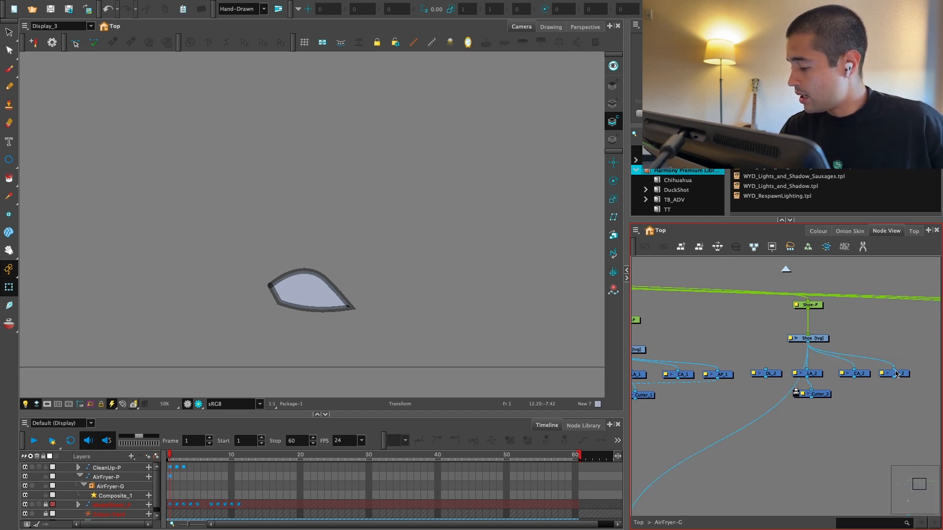
# Step: Disconnect the Shoe drawing from Composite_2 and link AP_1 to the matte input of Cutter_2
pyautogui.moveTo(794, 393); pyautogui.dragTo(811, 394)
pyautogui.moveTo(894, 378); pyautogui.dragTo(919, 384)
pyautogui.scroll(-1, 920, 384)
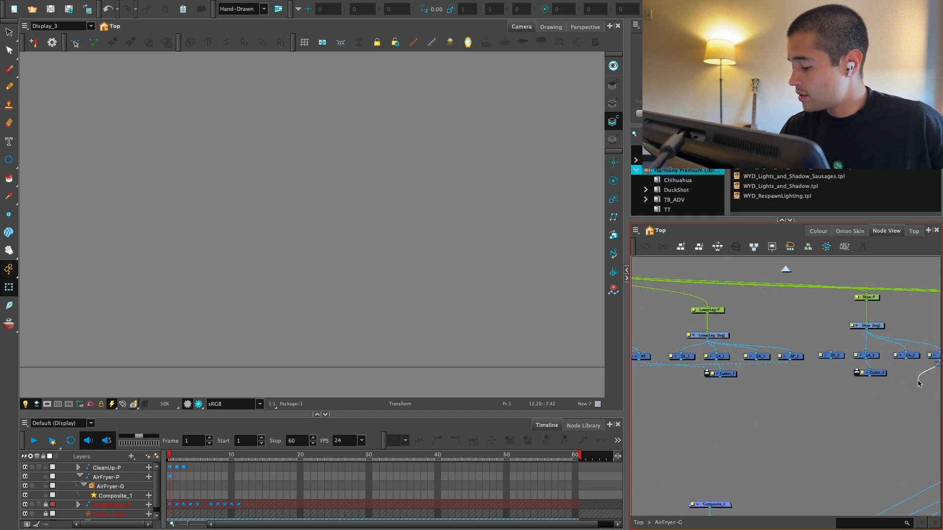
pyautogui.moveTo(815, 395); pyautogui.dragTo(796, 399)
pyautogui.moveTo(841, 377); pyautogui.dragTo(841, 377)
pyautogui.scroll(-4, 813, 383)
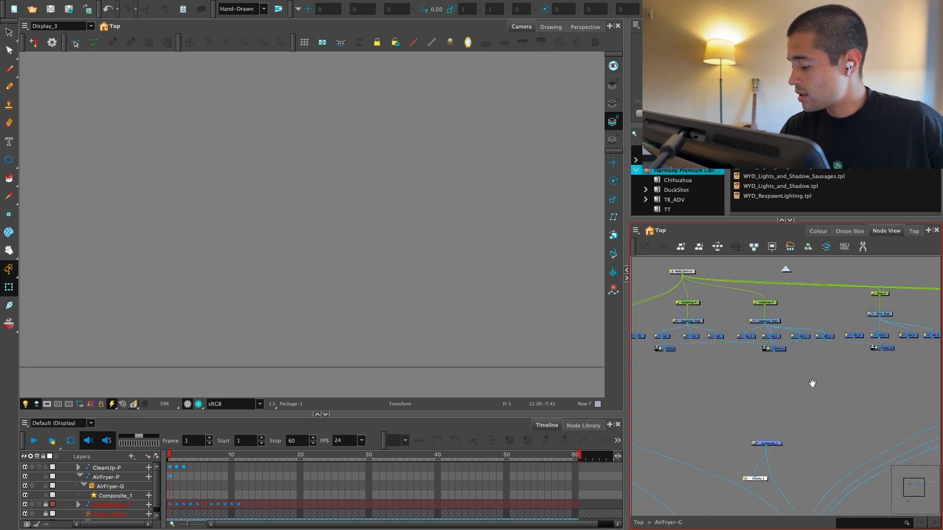
# Step: Connect the UpperLeg set's LA, Cutter, CA and AP nodes to Composite_2
pyautogui.scroll(2, 766, 386)
pyautogui.moveTo(686, 334)
pyautogui.mouseDown()
pyautogui.moveTo(749, 359)
pyautogui.moveTo(751, 403)
pyautogui.moveTo(796, 444)
pyautogui.mouseUp()
pyautogui.hotkey('alt', 'c')
pyautogui.click(789, 421)
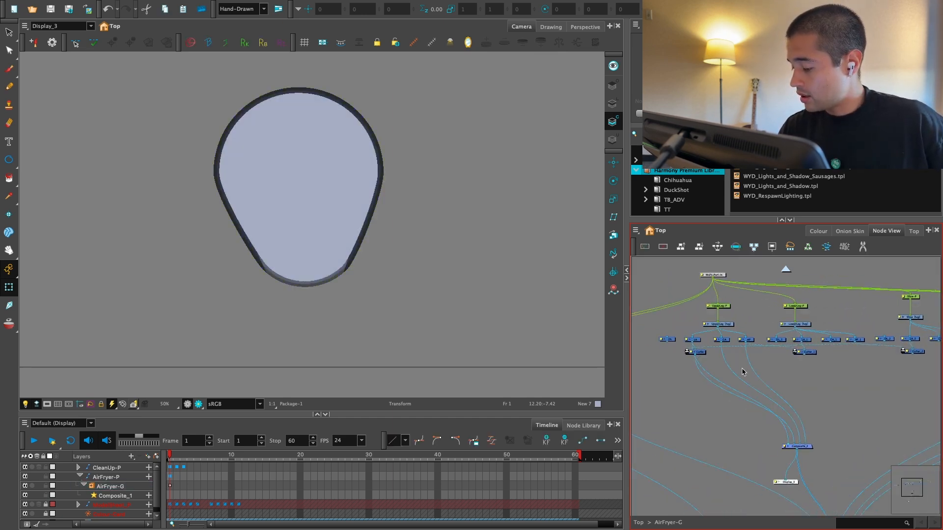
# Step: Remove LA's direct connection to Composite_2 so its line art passes only through Cutter
pyautogui.scroll(2, 741, 375)
pyautogui.moveTo(666, 339)
pyautogui.mouseDown()
pyautogui.moveTo(676, 339)
pyautogui.moveTo(660, 340)
pyautogui.mouseUp()
pyautogui.click(665, 355)
pyautogui.press('Delete')
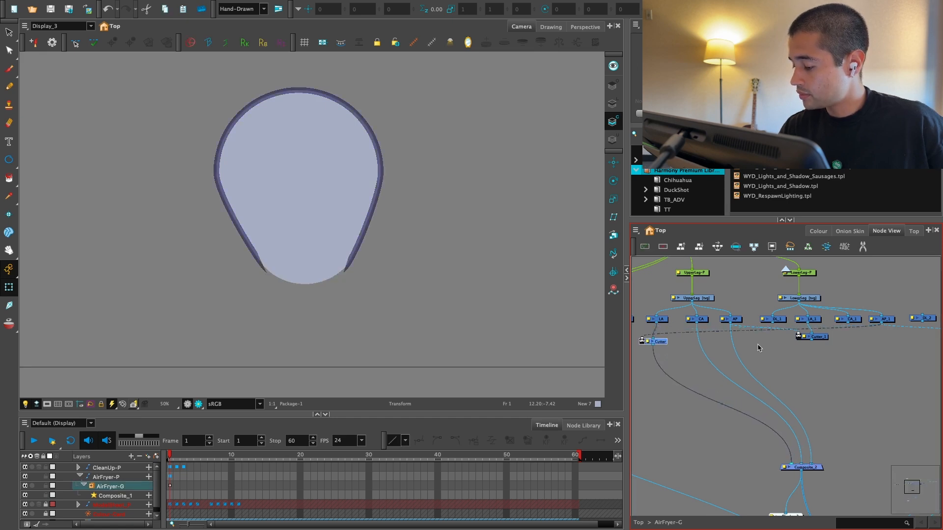
pyautogui.moveTo(837, 351); pyautogui.dragTo(770, 372)
pyautogui.scroll(1, 770, 372)
pyautogui.moveTo(824, 365); pyautogui.dragTo(824, 366)
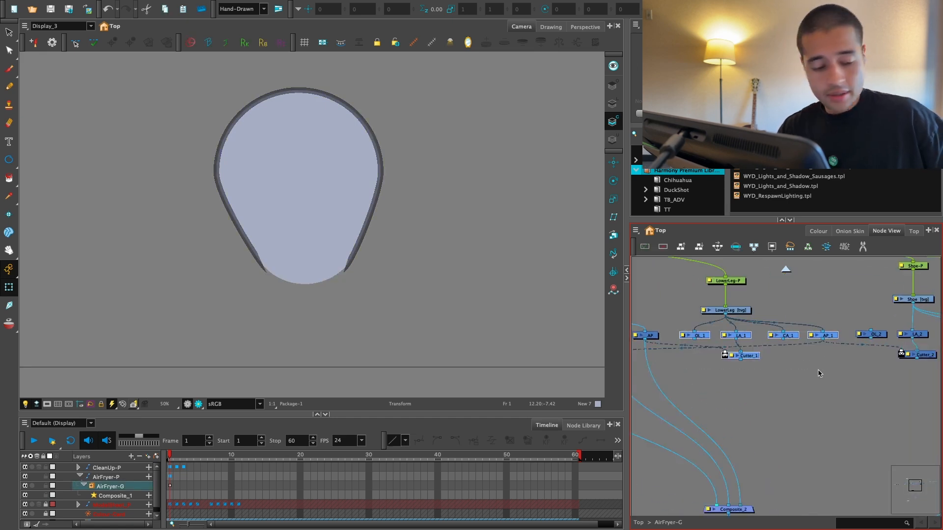
pyautogui.hotkey('shift', 'c')
pyautogui.moveTo(764, 405); pyautogui.dragTo(753, 478)
pyautogui.hotkey('ctrl', 'z')
pyautogui.hotkey('ctrl', 'z')
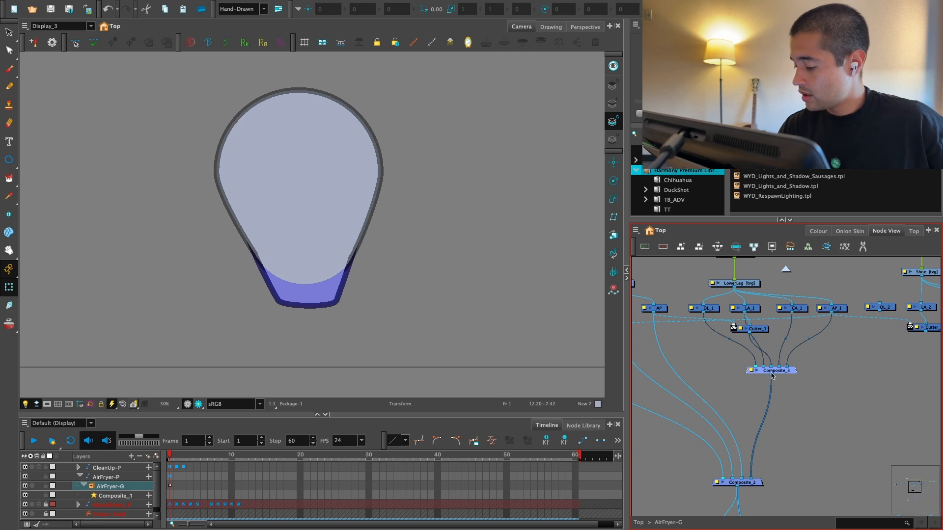
# Step: Connect the LowerLeg set's Cutter_1, CA_1 and AP_1 nodes directly to Composite_2
pyautogui.moveTo(704, 343); pyautogui.dragTo(764, 320)
pyautogui.press('2')
pyautogui.moveTo(735, 348); pyautogui.dragTo(712, 350)
pyautogui.moveTo(762, 320); pyautogui.dragTo(743, 323)
pyautogui.press('1')
# Step: Gather the Shoe set's Cutter_2, CA_2 and AP_2 nodes in a new composite and connect it to Composite_2
pyautogui.moveTo(862, 344); pyautogui.dragTo(725, 360)
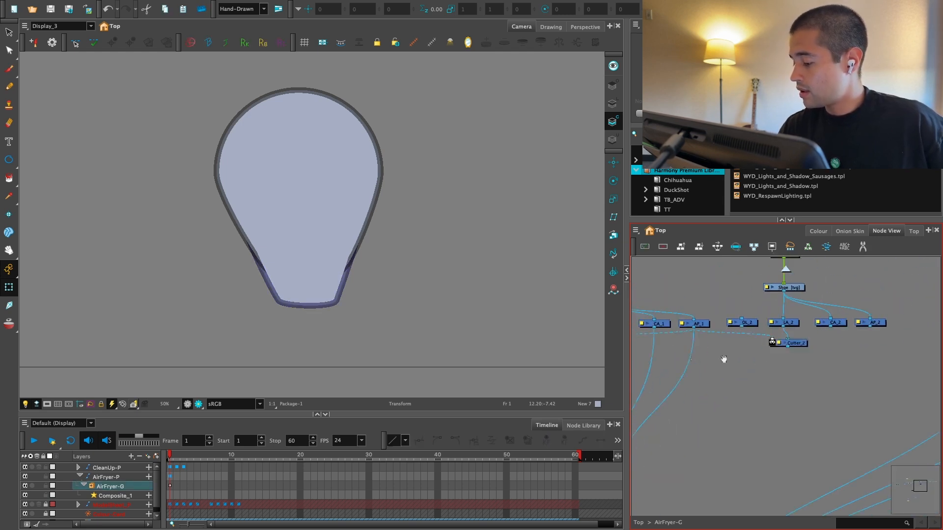
pyautogui.moveTo(895, 314); pyautogui.dragTo(782, 353)
pyautogui.hotkey('ctrl', 'shift', 'c')
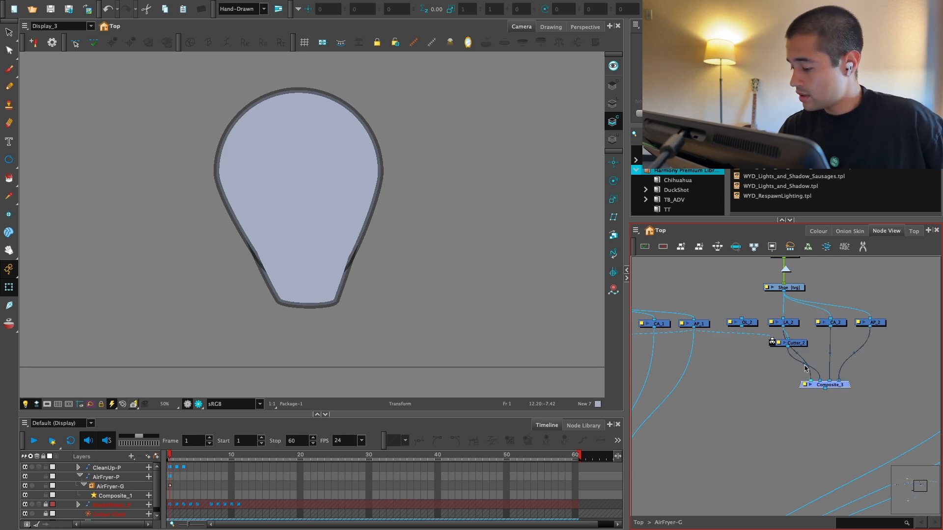
pyautogui.moveTo(823, 389); pyautogui.dragTo(744, 404)
pyautogui.press('1')
pyautogui.moveTo(827, 348); pyautogui.dragTo(695, 438)
pyautogui.press('2')
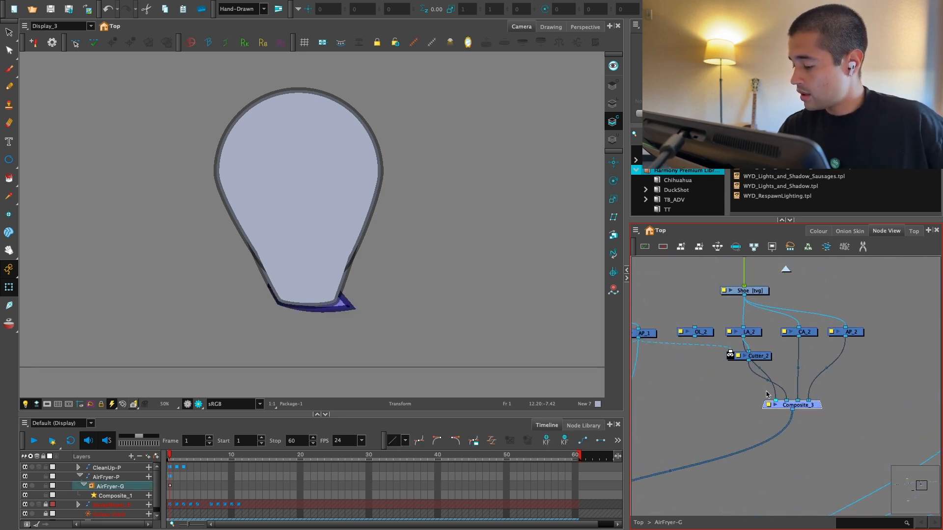
# Step: Move Cutter_2 lower and remove LA_2's direct connection to the Shoe composite
pyautogui.moveTo(763, 354)
pyautogui.mouseDown()
pyautogui.moveTo(726, 370)
pyautogui.moveTo(749, 358)
pyautogui.mouseUp()
pyautogui.click(752, 361)
pyautogui.moveTo(719, 372); pyautogui.dragTo(742, 365)
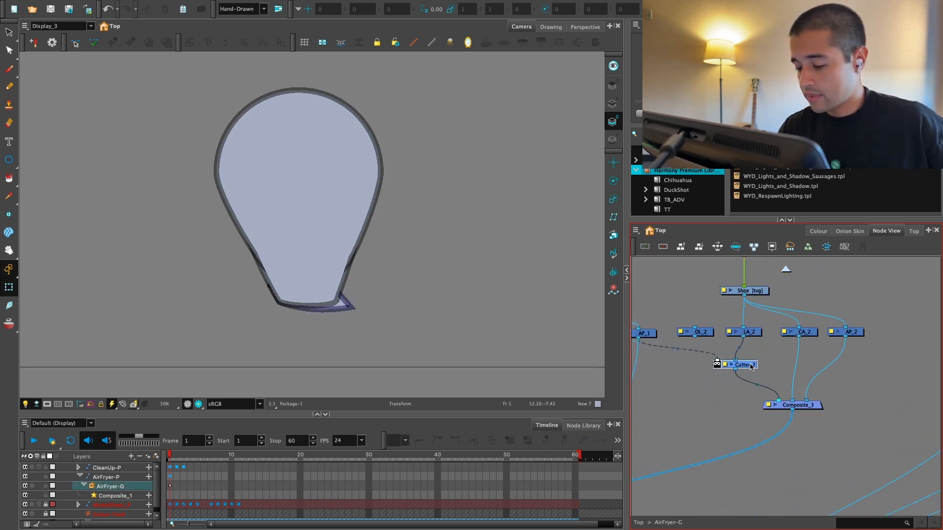
pyautogui.press('2')
pyautogui.moveTo(498, 333); pyautogui.dragTo(530, 332)
pyautogui.moveTo(780, 343); pyautogui.dragTo(793, 351)
# Step: Move Cutter_1 lower and add a new composite between LA_1 and Cutter_1 for its matte input
pyautogui.press('1')
pyautogui.moveTo(709, 363); pyautogui.dragTo(700, 396)
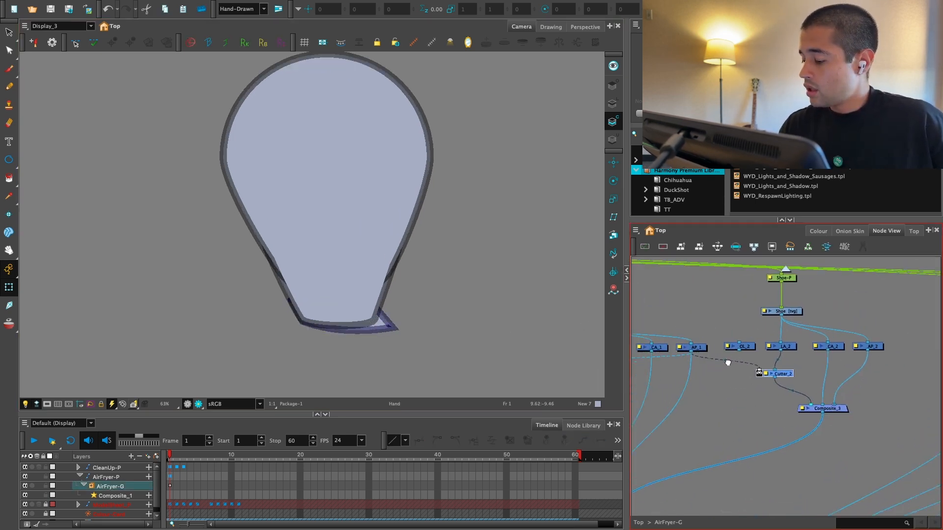
pyautogui.click(705, 377)
pyautogui.hotkey('ctrl', 'shift', 'c')
pyautogui.moveTo(778, 377); pyautogui.dragTo(697, 376)
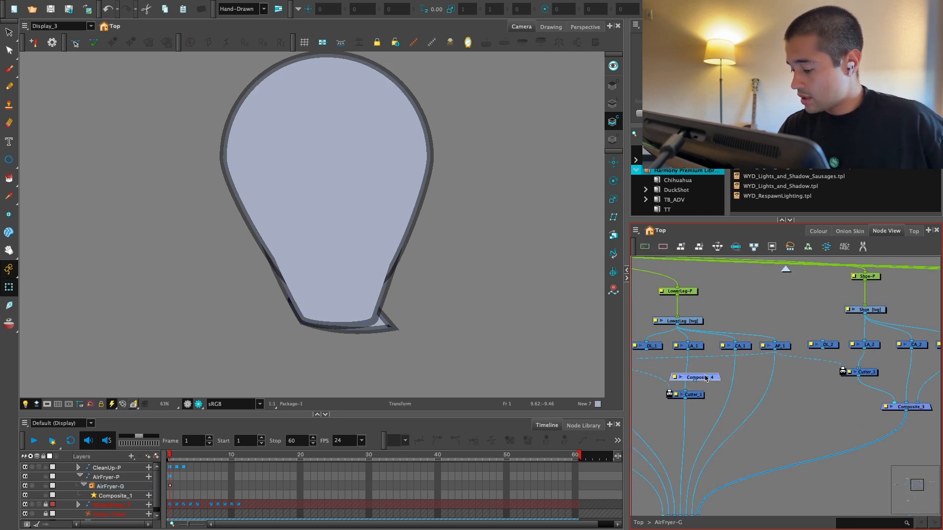
pyautogui.moveTo(793, 392); pyautogui.dragTo(757, 391)
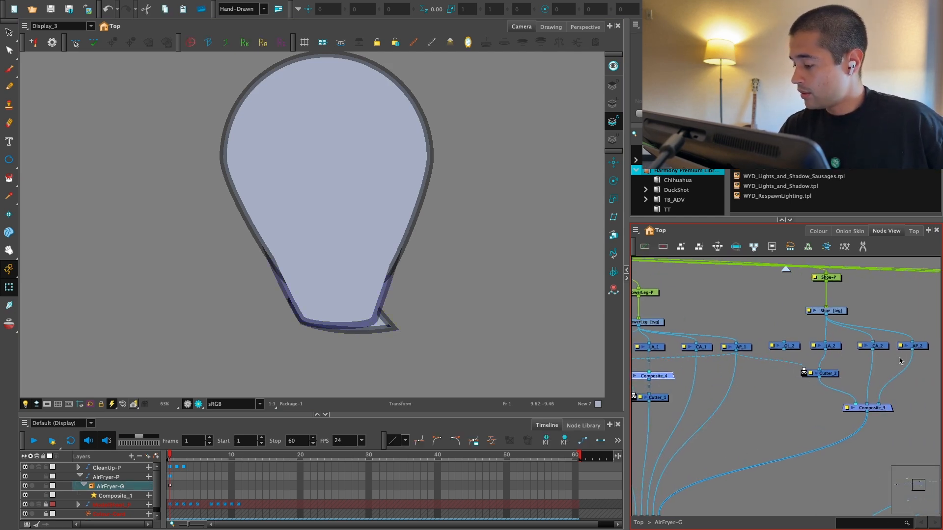
# Step: Connect AP and AP_2 to Composite_4 and feed it into the matte input of Cutter_1
pyautogui.moveTo(907, 347); pyautogui.dragTo(863, 364)
pyautogui.moveTo(841, 406)
pyautogui.mouseDown()
pyautogui.moveTo(827, 391)
pyautogui.moveTo(715, 363)
pyautogui.moveTo(682, 373)
pyautogui.moveTo(835, 375)
pyautogui.moveTo(727, 372)
pyautogui.mouseUp()
pyautogui.hotkey('ctrl', 'z')
pyautogui.scroll(-2, 682, 373)
pyautogui.scroll(2, 887, 346)
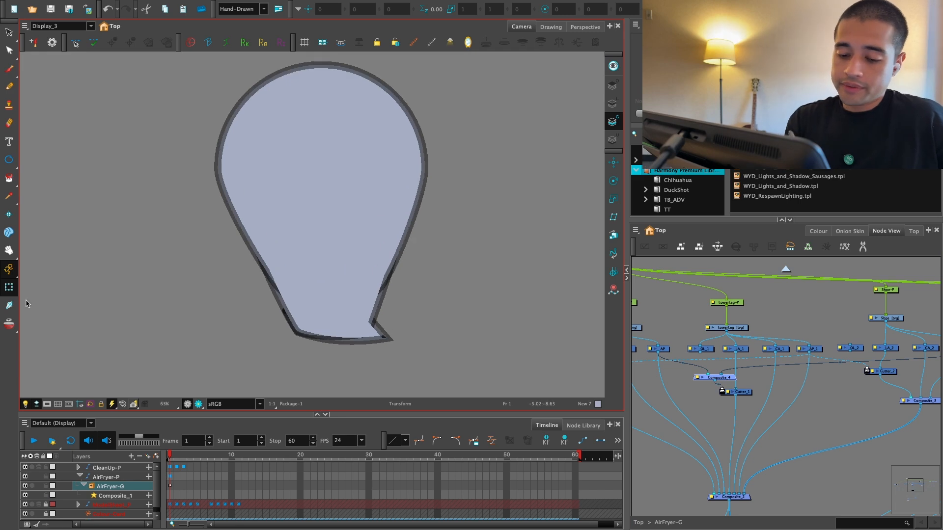
# Step: Add a parent peg to LowerLeg-P and place it above that peg
pyautogui.click(373, 331)
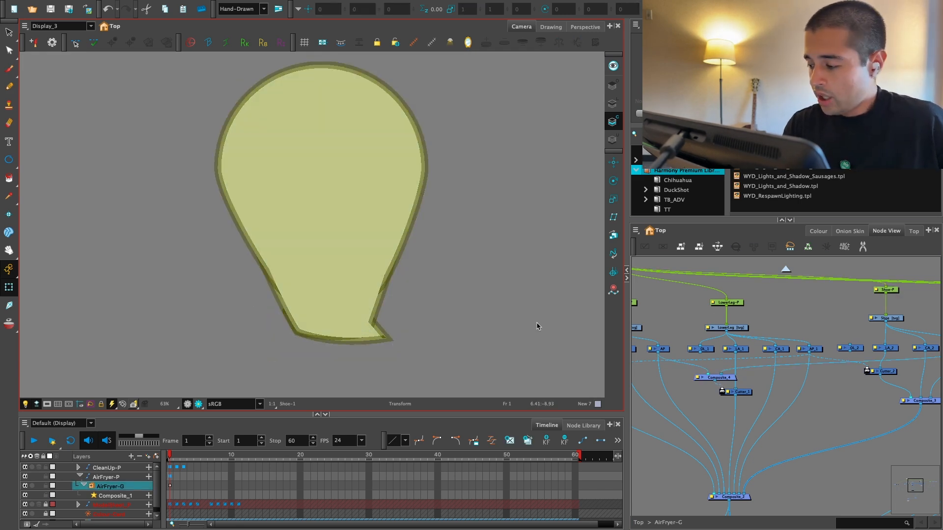
pyautogui.scroll(1, 737, 344)
pyautogui.click(742, 356)
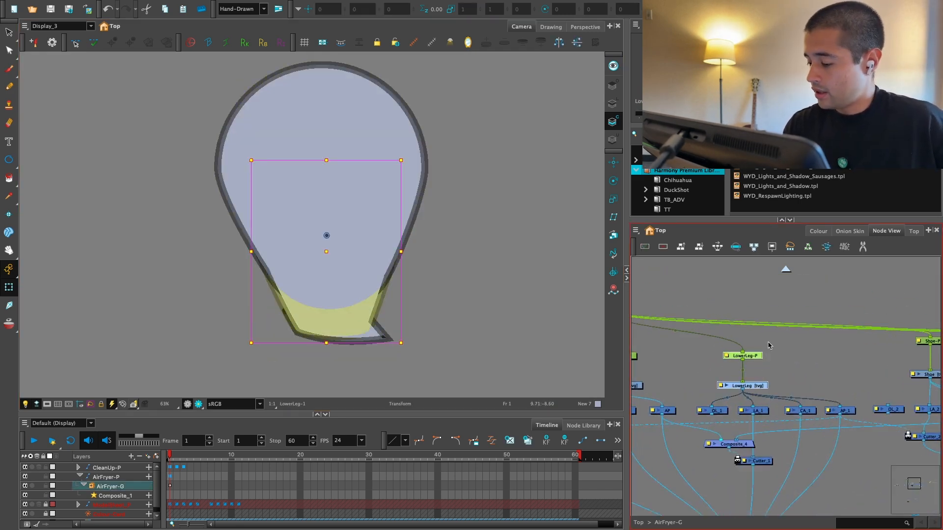
pyautogui.hotkey('ctrl', 'p')
pyautogui.moveTo(738, 315); pyautogui.dragTo(735, 334)
# Step: Copy LowerLeg-P's pivot values, X 2.30908 E and Y 5.59252 S, into the pivot of its parent peg
pyautogui.click(726, 356)
pyautogui.moveTo(561, 133); pyautogui.dragTo(579, 126)
pyautogui.click(723, 334)
pyautogui.click(414, 437)
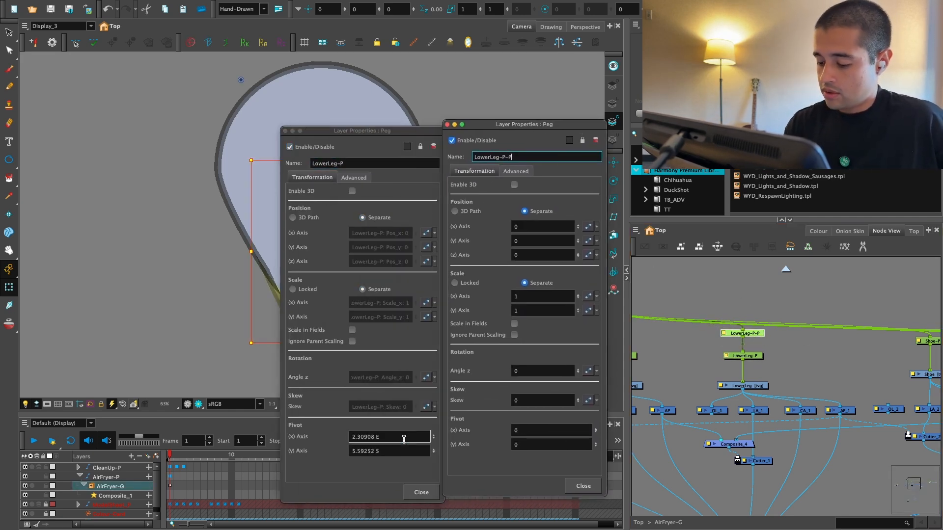
pyautogui.hotkey('ctrl', 'c')
pyautogui.click(545, 430)
pyautogui.hotkey('ctrl', 'v')
pyautogui.click(394, 449)
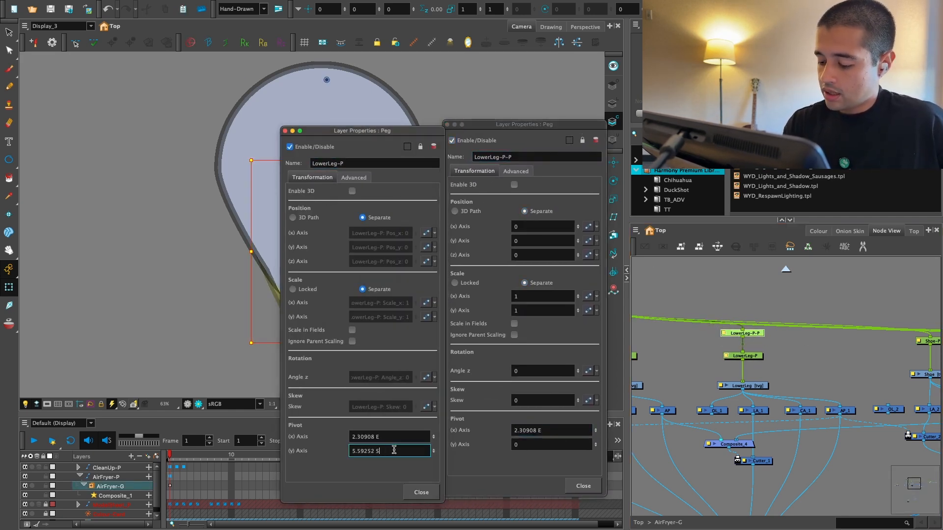
pyautogui.click(555, 445)
pyautogui.hotkey('ctrl', 'v')
pyautogui.click(582, 486)
pyautogui.click(424, 492)
# Step: Connect the LowerLeg parent peg to Shoe-P and space the two LowerLeg pegs apart
pyautogui.scroll(1, 727, 423)
pyautogui.click(659, 370)
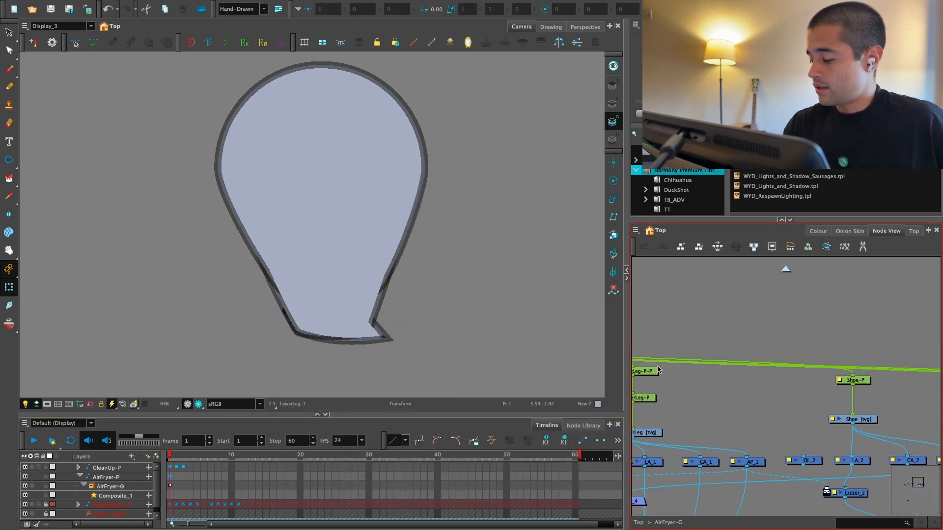
pyautogui.moveTo(653, 371); pyautogui.dragTo(891, 379)
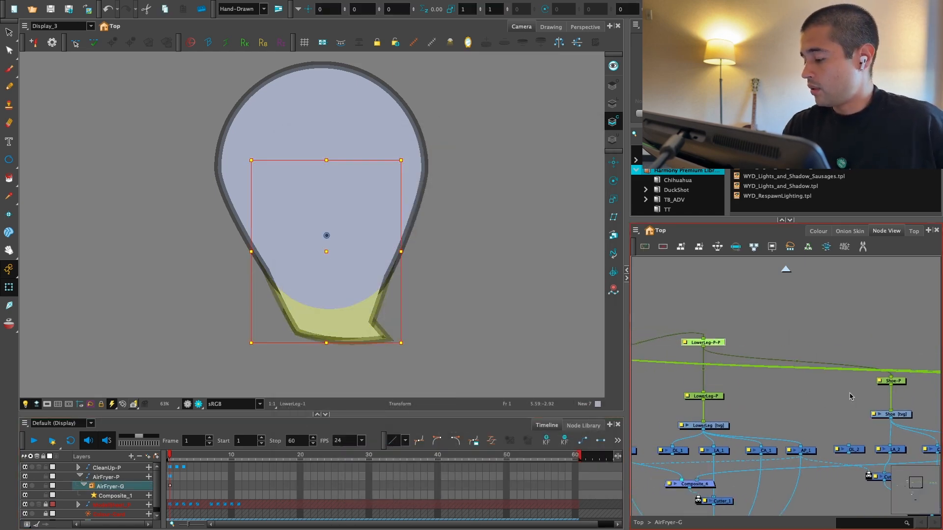
pyautogui.scroll(1, 786, 390)
pyautogui.click(745, 379)
pyautogui.moveTo(727, 394); pyautogui.dragTo(738, 394)
pyautogui.hotkey('ctrl', 'z')
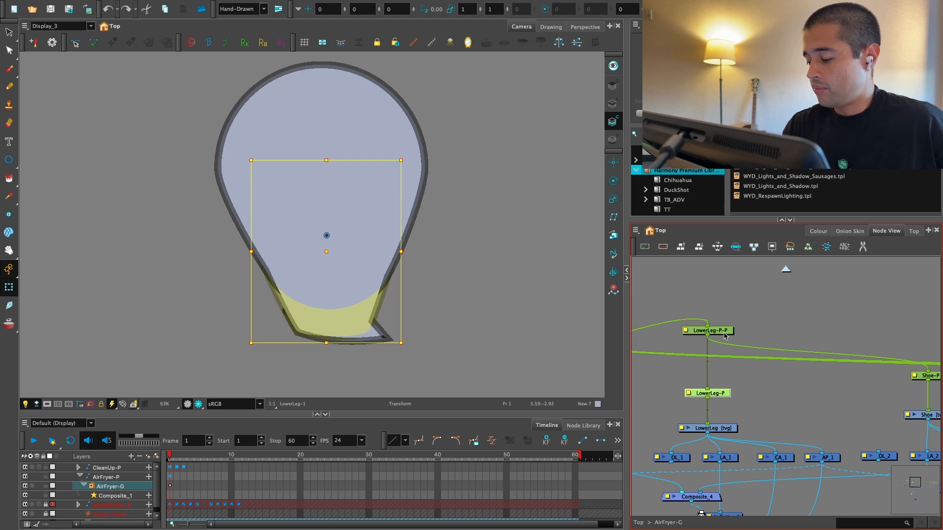
# Step: Test-rotate LowerLeg-P about its pivot and undo the rotation
pyautogui.scroll(-1, 722, 378)
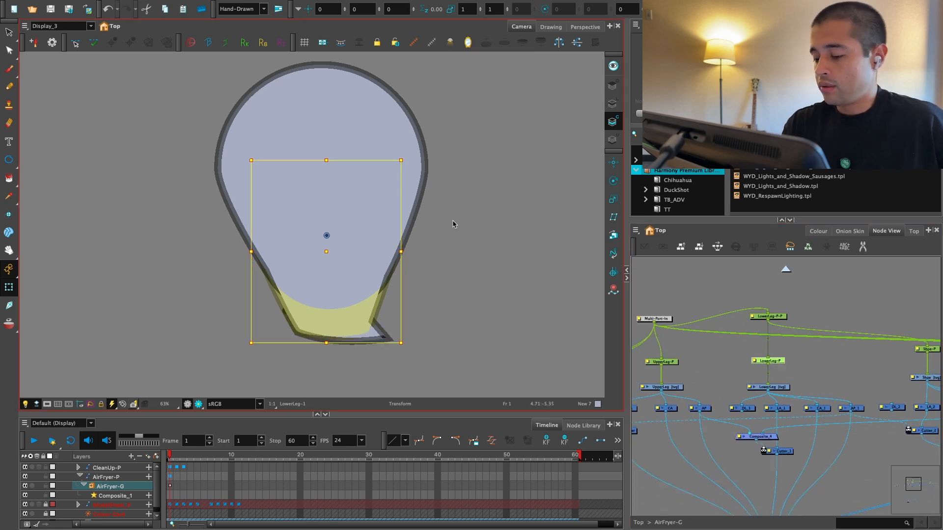
pyautogui.hotkey('alt', '3')
pyautogui.moveTo(453, 225); pyautogui.dragTo(400, 305)
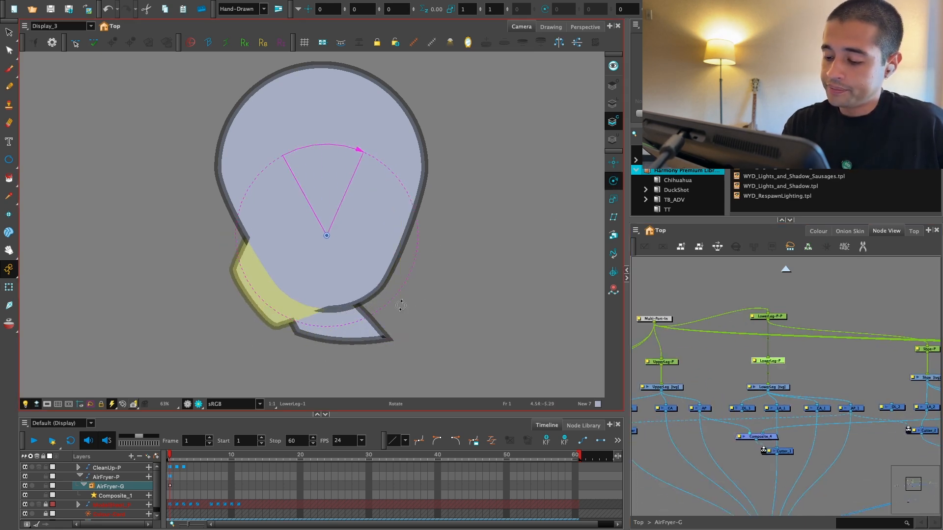
pyautogui.hotkey('ctrl', 'z')
# Step: Move Multi-Port-In above the UpperLeg peg, and test-rotate the LowerLeg parent peg before undoing the rotation
pyautogui.click(801, 368)
pyautogui.moveTo(672, 319); pyautogui.dragTo(739, 293)
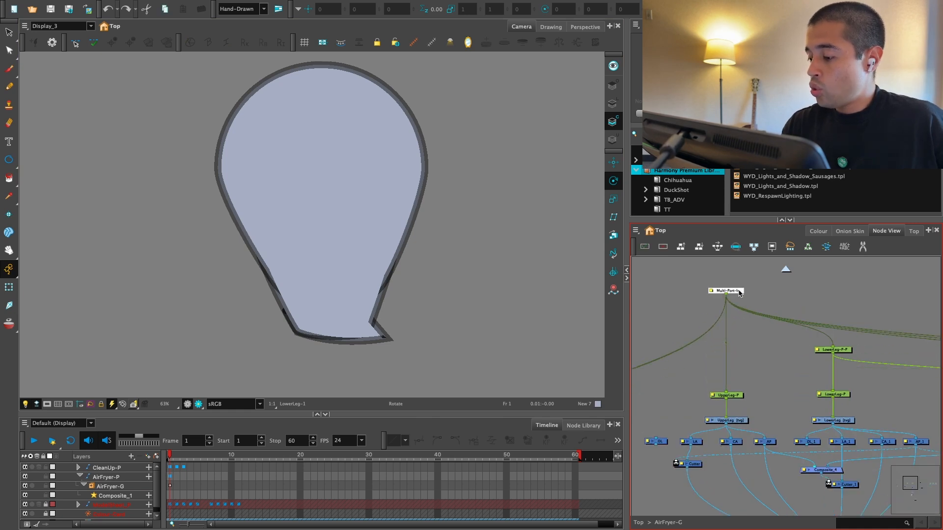
pyautogui.click(849, 350)
pyautogui.moveTo(418, 215); pyautogui.dragTo(378, 305)
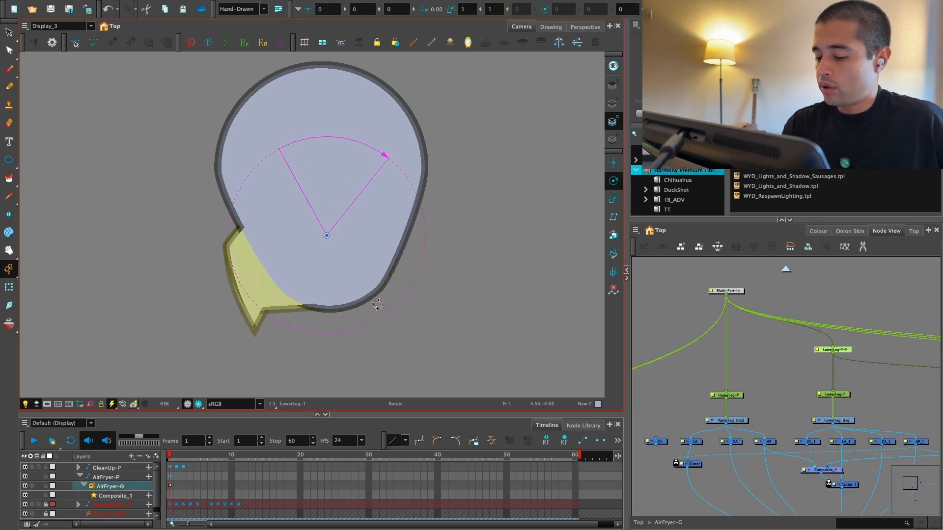
pyautogui.hotkey('ctrl', 'z')
# Step: Add a parent peg above UpperLeg-P and connect it to the input of the LowerLeg parent peg
pyautogui.scroll(1, 829, 396)
pyautogui.moveTo(828, 396); pyautogui.dragTo(733, 404)
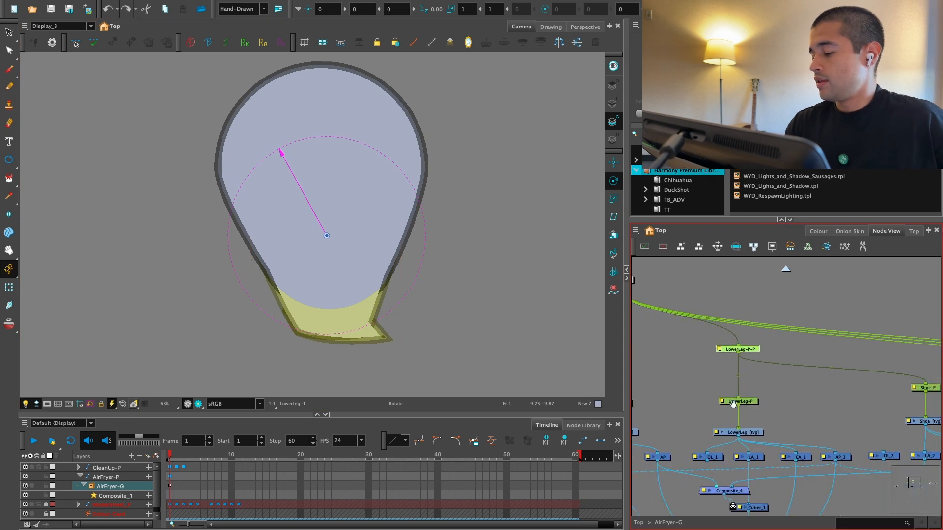
pyautogui.moveTo(747, 363)
pyautogui.mouseDown()
pyautogui.moveTo(815, 328)
pyautogui.moveTo(754, 370)
pyautogui.mouseUp()
pyautogui.click(700, 382)
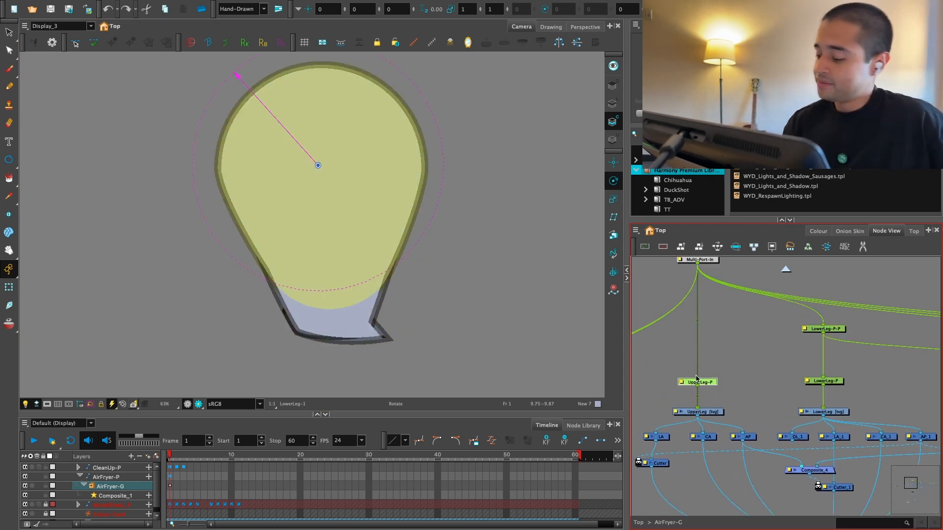
pyautogui.hotkey('ctrl', 'p')
pyautogui.moveTo(702, 339); pyautogui.dragTo(703, 309)
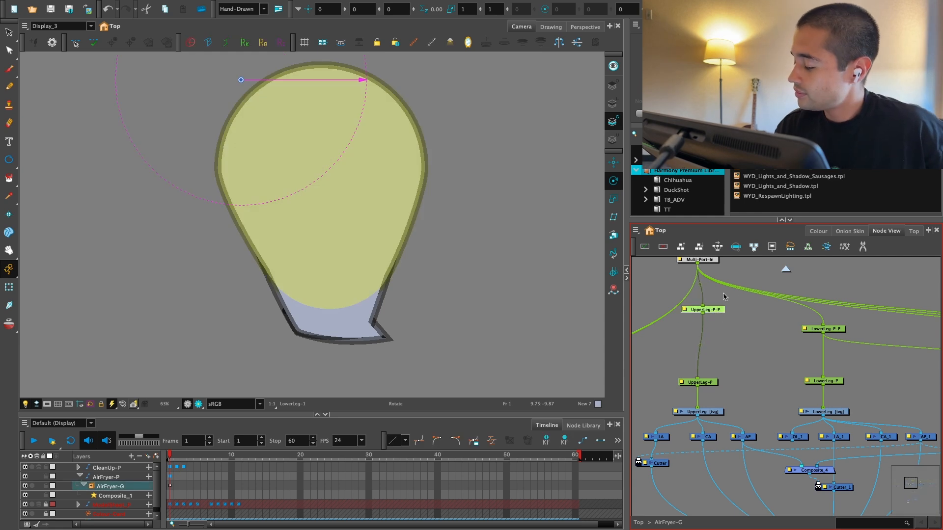
pyautogui.moveTo(824, 326); pyautogui.dragTo(703, 314)
# Step: Copy UpperLeg-P's pivot values, X 2.07724 E and Y 3.07301 S, into the pivot of its parent peg
pyautogui.doubleClick(711, 382)
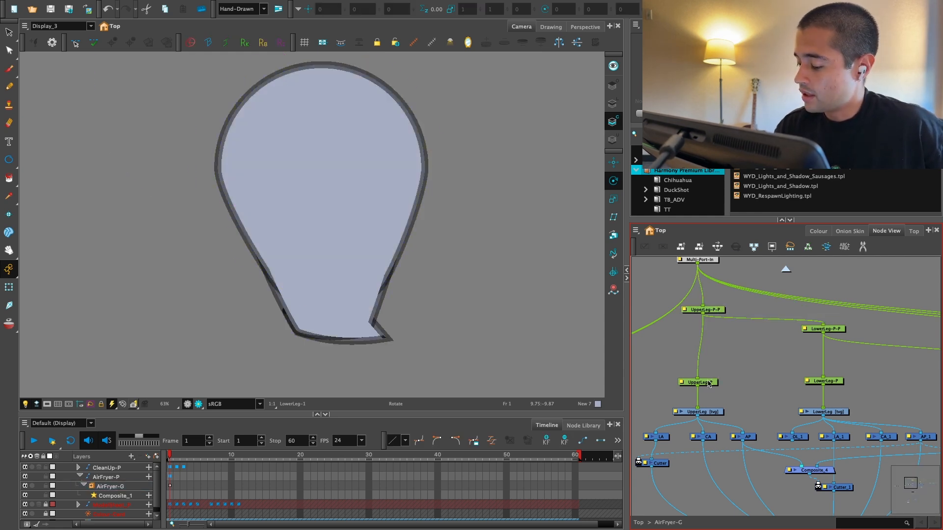
pyautogui.doubleClick(716, 309)
pyautogui.moveTo(555, 124); pyautogui.dragTo(724, 140)
pyautogui.moveTo(514, 430); pyautogui.dragTo(595, 431)
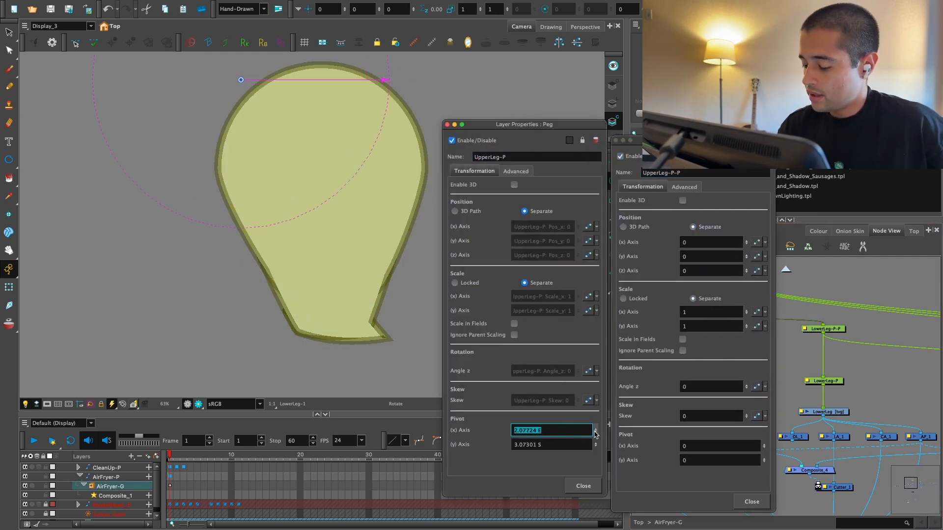
pyautogui.click(719, 442)
pyautogui.hotkey('ctrl', 'v')
pyautogui.press('Return')
pyautogui.click(713, 459)
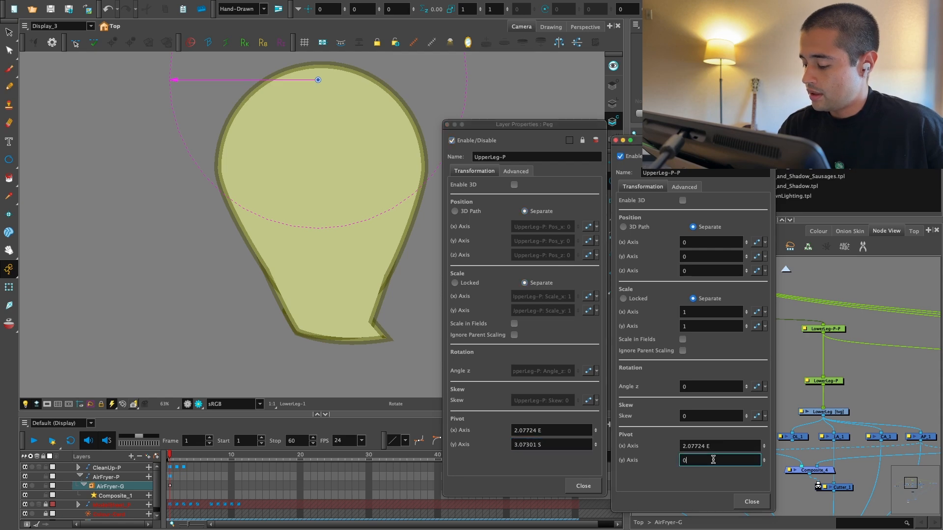
pyautogui.click(751, 501)
pyautogui.click(583, 486)
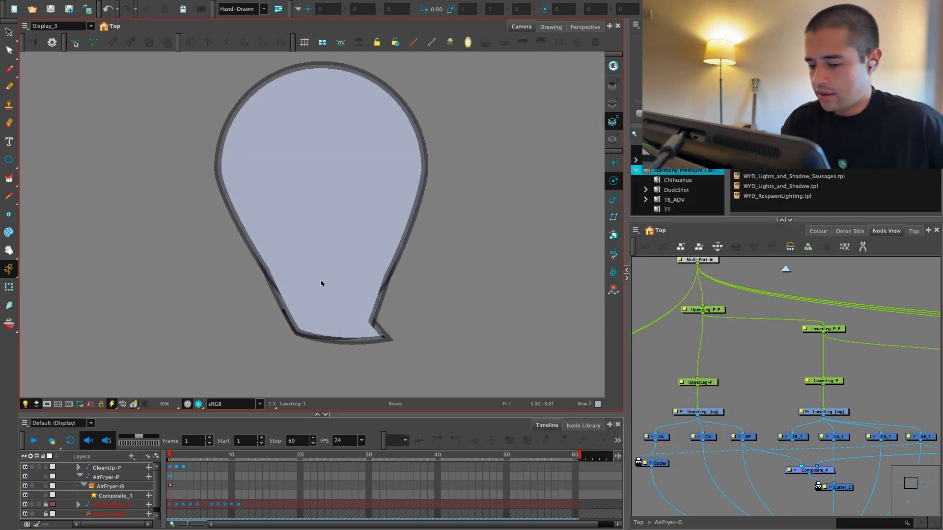
# Step: Test-rotate the whole leg through the UpperLeg parent peg and undo the trial transforms
pyautogui.hotkey('shift', 't')
pyautogui.scroll(-1, 409, 263)
pyautogui.click(377, 314)
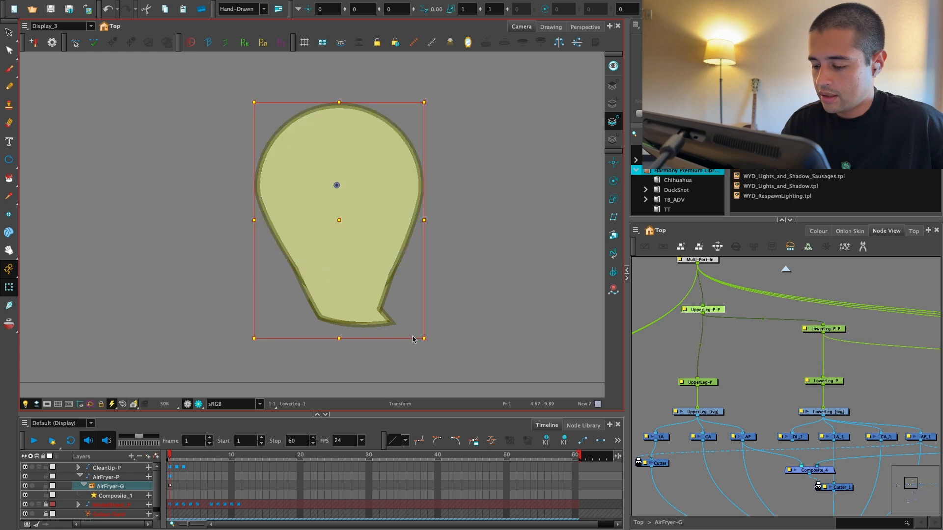
pyautogui.click(395, 328)
pyautogui.moveTo(382, 338)
pyautogui.mouseDown()
pyautogui.moveTo(446, 337)
pyautogui.moveTo(291, 335)
pyautogui.moveTo(273, 316)
pyautogui.mouseUp()
pyautogui.press('super+z')
pyautogui.click(644, 296)
pyautogui.press('1')
pyautogui.press('1')
pyautogui.press('2')
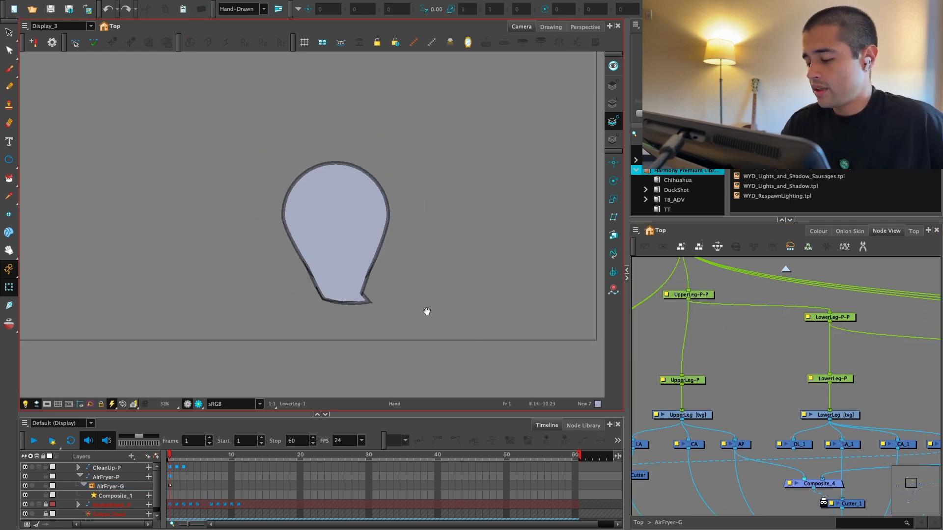
pyautogui.press('2')
pyautogui.click(368, 304)
pyautogui.press('b')
pyautogui.click(355, 346)
pyautogui.press('super+z')
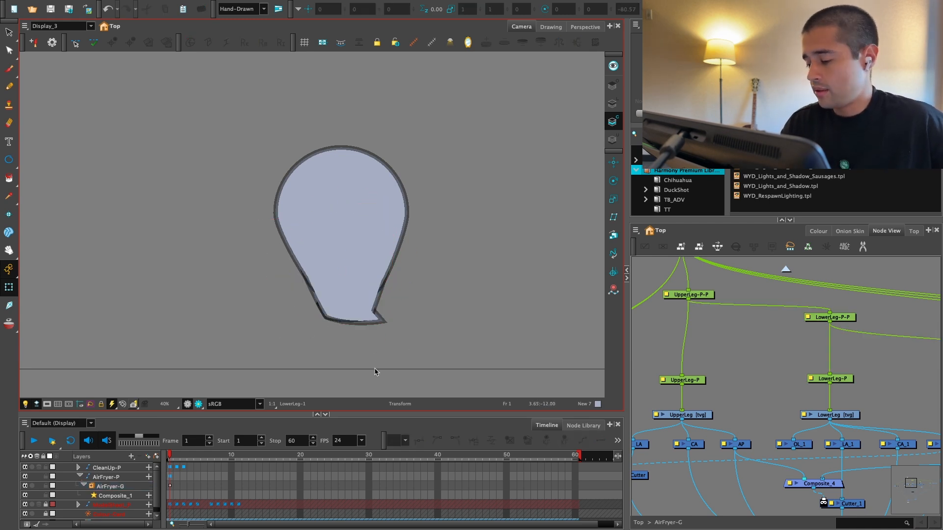
# Step: Align the UpperLeg parent peg with its node column and check the pivots of the UpperLeg and LowerLeg pegs
pyautogui.scroll(2, 712, 319)
pyautogui.click(685, 304)
pyautogui.click(674, 401)
pyautogui.press('1')
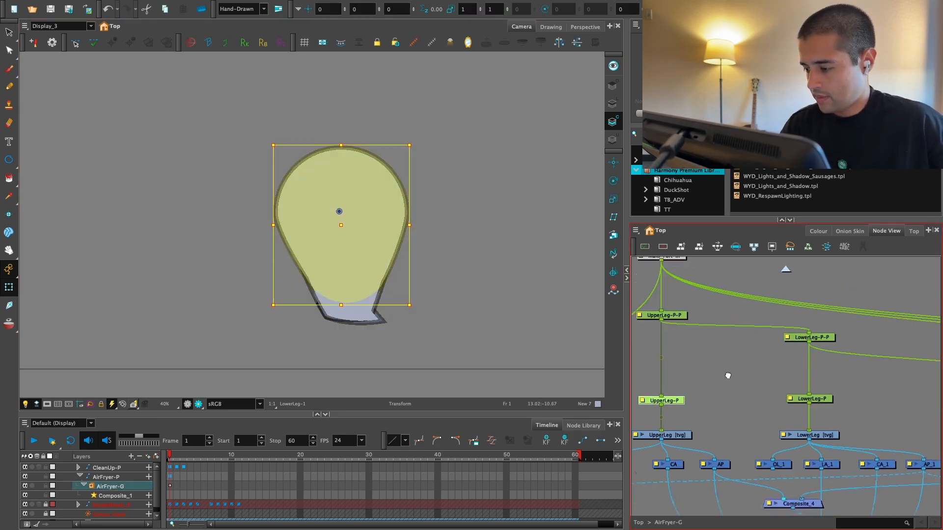
pyautogui.moveTo(729, 375); pyautogui.dragTo(679, 391)
pyautogui.click(767, 355)
pyautogui.press('1')
pyautogui.moveTo(789, 405); pyautogui.dragTo(733, 378)
pyautogui.click(712, 387)
# Step: Move Shoe-P's pivot to the ankle, then test-rotate the shoe and undo the rotation
pyautogui.moveTo(791, 365); pyautogui.dragTo(655, 342)
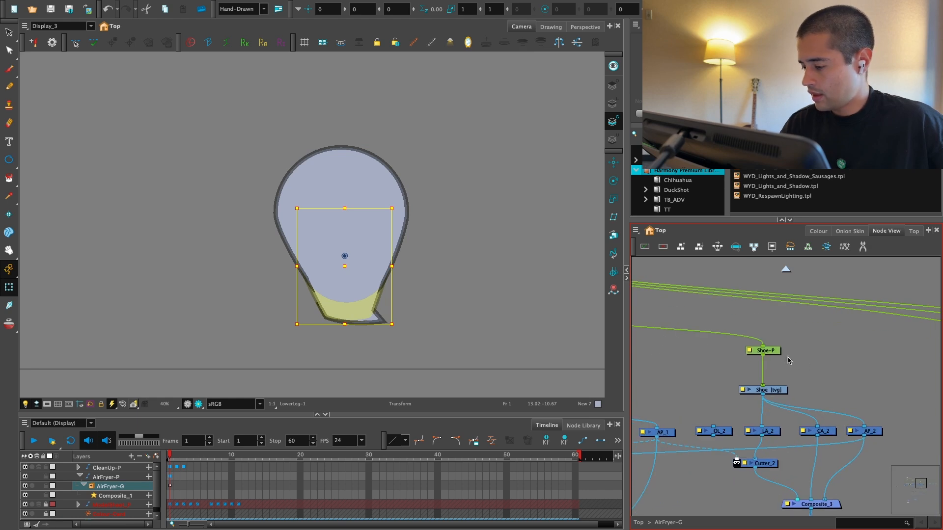
pyautogui.click(766, 349)
pyautogui.moveTo(784, 364); pyautogui.dragTo(827, 349)
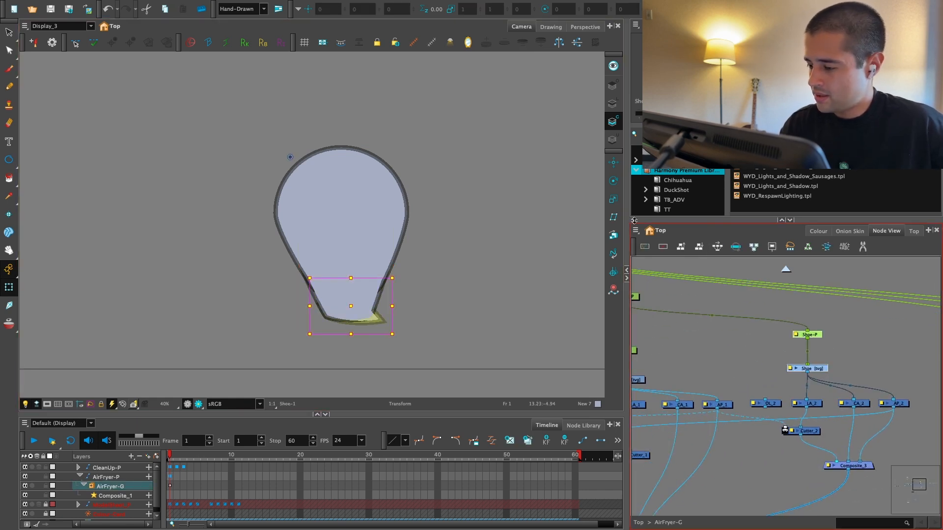
pyautogui.hotkey('alt', '3')
pyautogui.moveTo(290, 158); pyautogui.dragTo(328, 317)
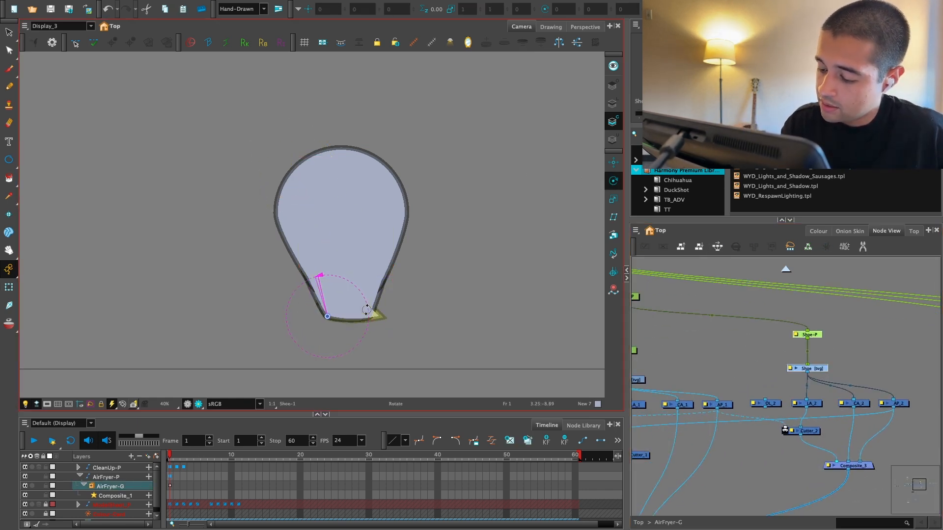
pyautogui.moveTo(373, 298)
pyautogui.mouseDown()
pyautogui.moveTo(370, 316)
pyautogui.moveTo(382, 316)
pyautogui.moveTo(381, 289)
pyautogui.mouseUp()
pyautogui.hotkey('ctrl', 'z')
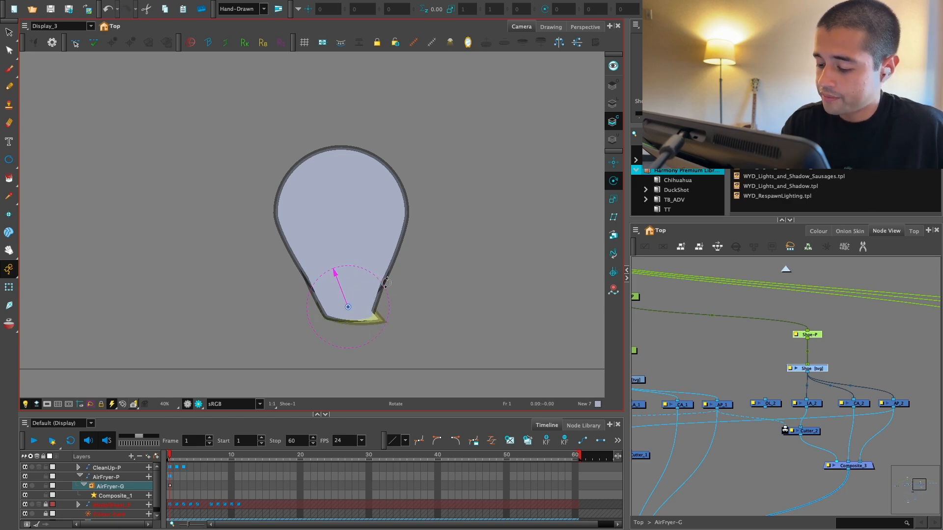
pyautogui.hotkey('ctrl', 'z')
# Step: Examine the rig through another display and switch the camera view back to Display_3
pyautogui.click(772, 344)
pyautogui.press('1')
pyautogui.press('1')
pyautogui.moveTo(671, 371); pyautogui.dragTo(737, 362)
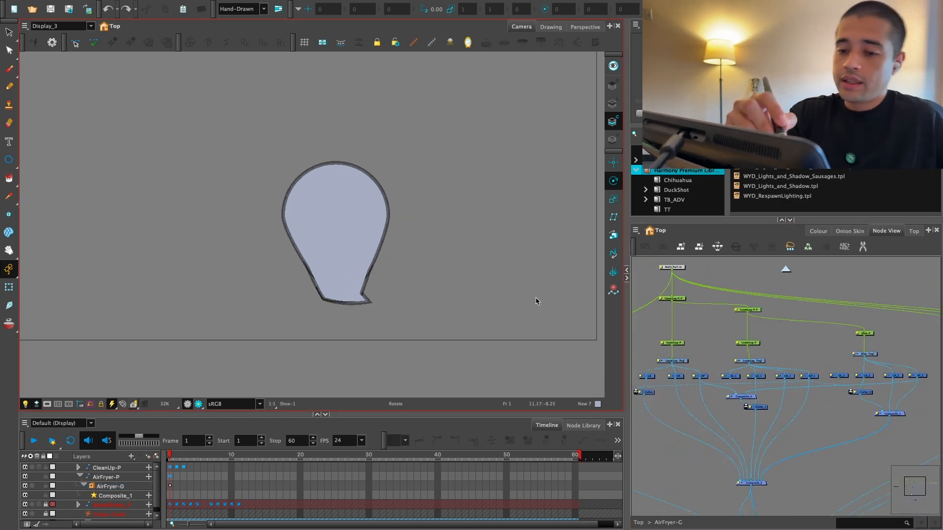
pyautogui.click(59, 26)
pyautogui.click(62, 51)
pyautogui.press('2')
pyautogui.press('2')
pyautogui.press('2')
pyautogui.moveTo(481, 381); pyautogui.dragTo(431, 355)
pyautogui.click(699, 334)
pyautogui.press('2')
pyautogui.moveTo(695, 334); pyautogui.dragTo(885, 372)
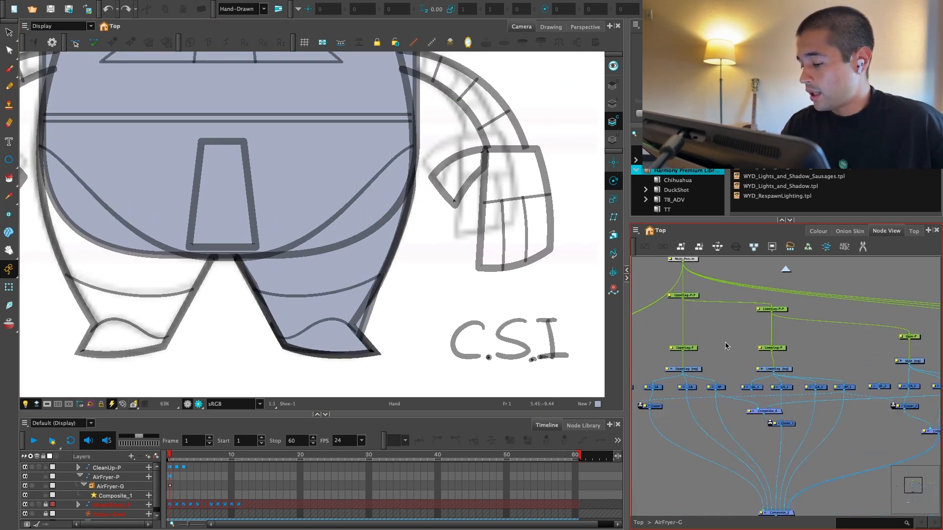
pyautogui.click(74, 26)
pyautogui.click(79, 59)
pyautogui.press('2')
pyautogui.press('2')
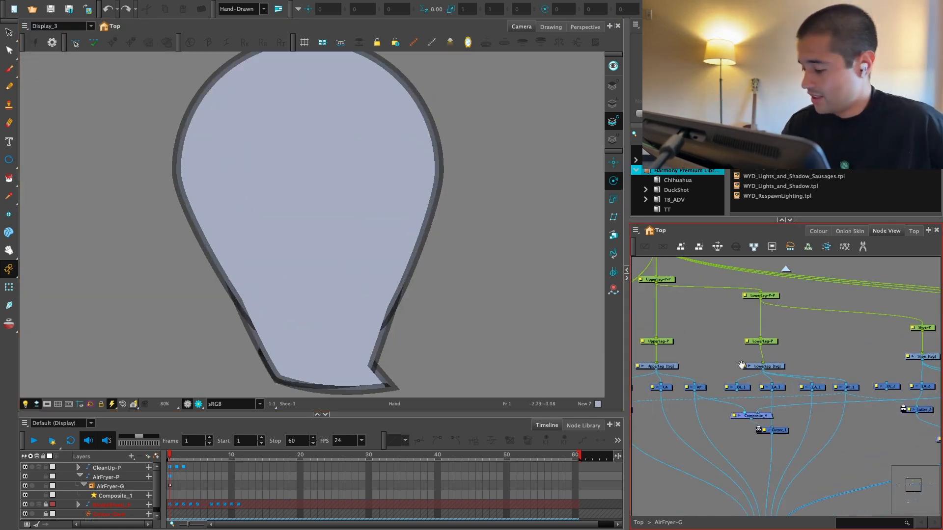
pyautogui.press('2')
pyautogui.press('1')
pyautogui.press('1')
# Step: Move UpperLeg-P and LowerLeg-P higher and the Shoe drawing lower to make room between pegs and drawings
pyautogui.moveTo(773, 365); pyautogui.dragTo(776, 348)
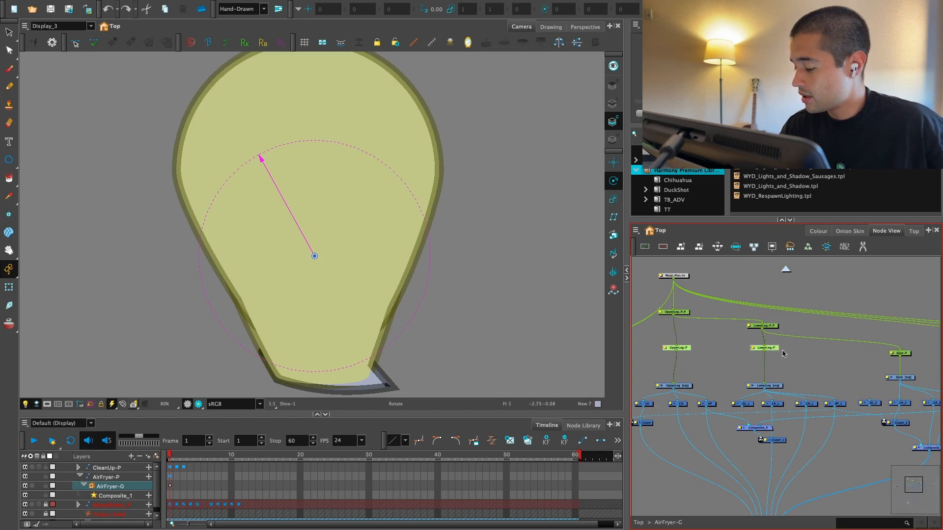
pyautogui.click(815, 374)
pyautogui.moveTo(820, 389); pyautogui.dragTo(799, 388)
pyautogui.moveTo(884, 377); pyautogui.dragTo(884, 385)
pyautogui.click(882, 353)
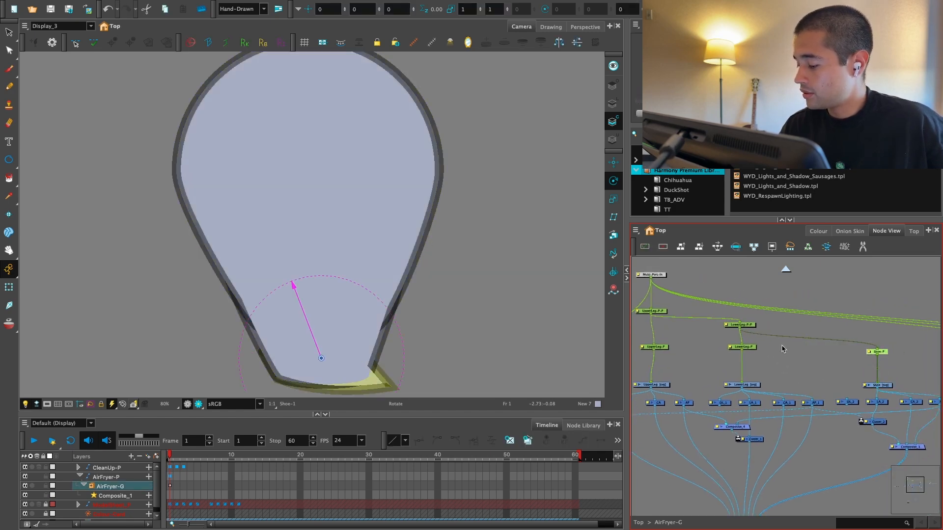
# Step: Disable the LowerLeg and Shoe drawing nodes to isolate the upper leg
pyautogui.moveTo(751, 347); pyautogui.dragTo(854, 340)
pyautogui.press('2')
pyautogui.click(738, 355)
pyautogui.press('1')
pyautogui.moveTo(845, 385); pyautogui.dragTo(804, 356)
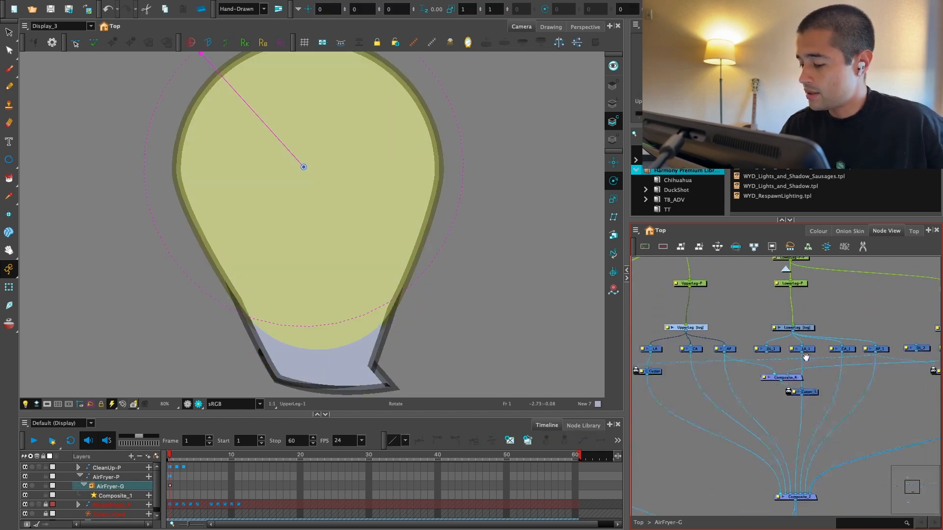
pyautogui.press('1')
pyautogui.moveTo(817, 389); pyautogui.dragTo(792, 397)
pyautogui.press('2')
pyautogui.click(761, 331)
pyautogui.click(776, 342)
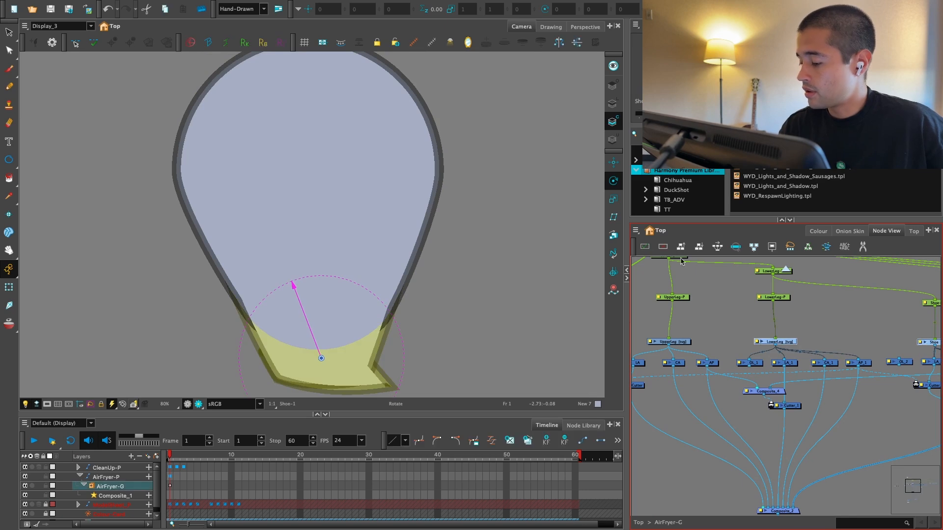
pyautogui.click(662, 246)
# Step: Create a deformation group between UpperLeg-P and the UpperLeg drawing
pyautogui.click(713, 324)
pyautogui.press('2')
pyautogui.moveTo(685, 337); pyautogui.dragTo(726, 298)
pyautogui.click(728, 350)
pyautogui.click(698, 9)
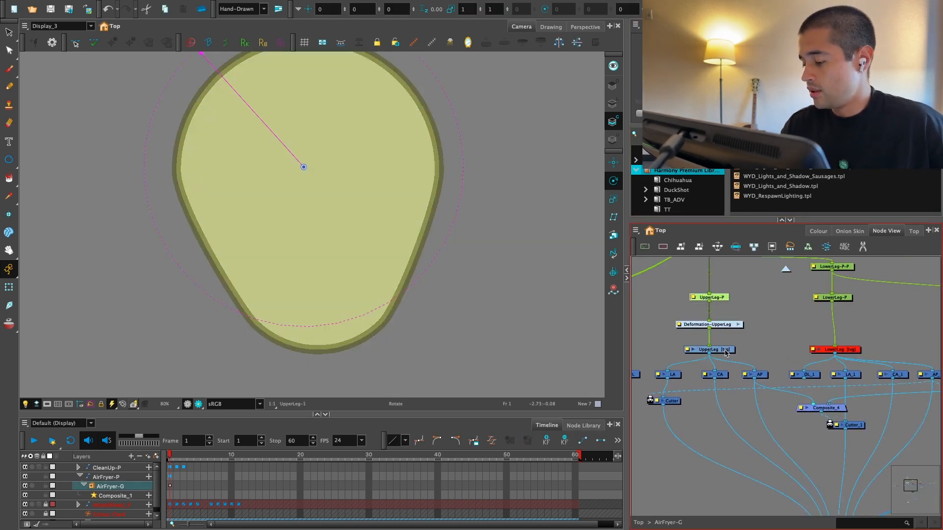
# Step: With the Rigging Tool, start a curve deformation chain on the UpperLeg outline, from its top centre to the upper right edge
pyautogui.click(726, 351)
pyautogui.click(677, 9)
pyautogui.click(845, 26)
pyautogui.click(786, 26)
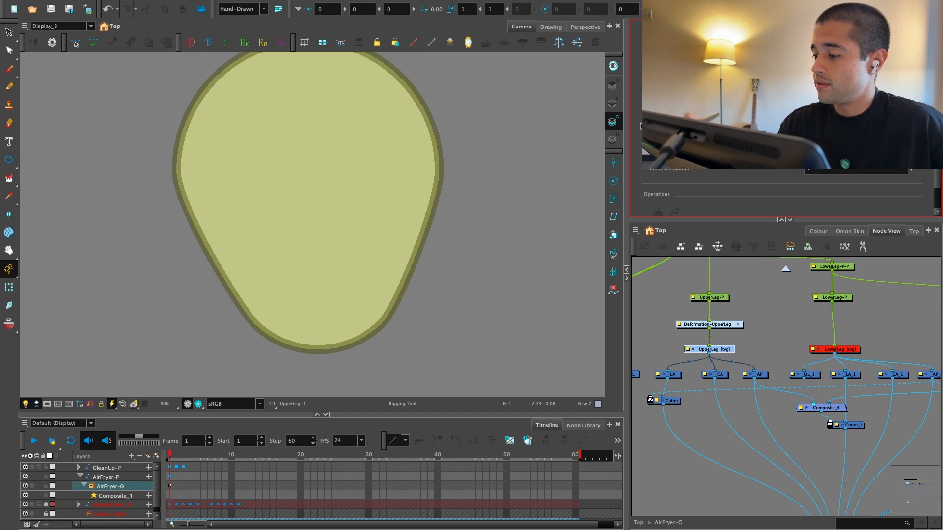
pyautogui.click(510, 160)
pyautogui.moveTo(509, 160); pyautogui.dragTo(519, 198)
pyautogui.press('1')
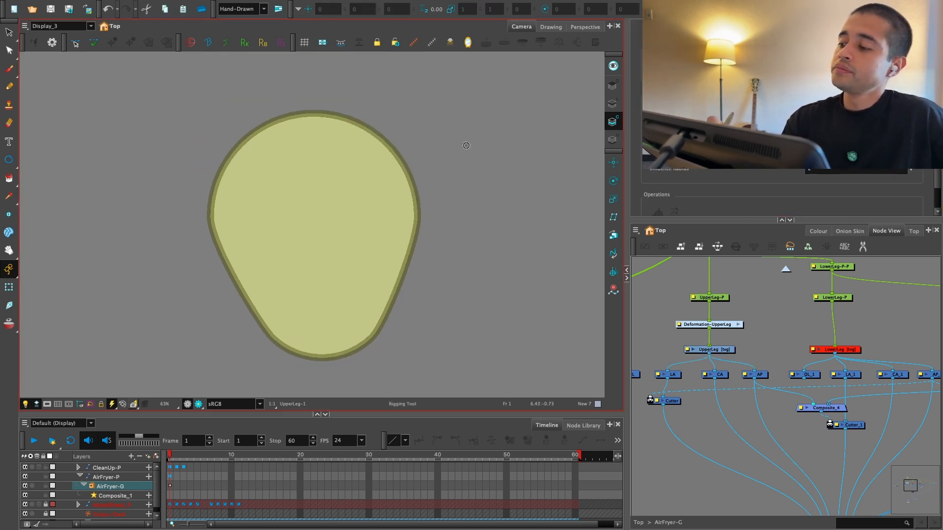
pyautogui.moveTo(420, 206); pyautogui.dragTo(428, 184)
pyautogui.press('2')
pyautogui.press('1')
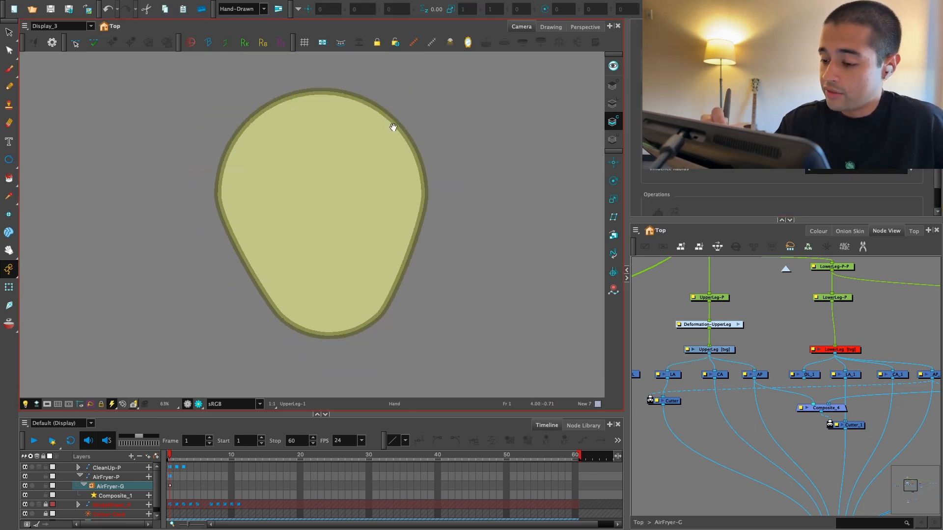
pyautogui.moveTo(393, 127); pyautogui.dragTo(396, 147)
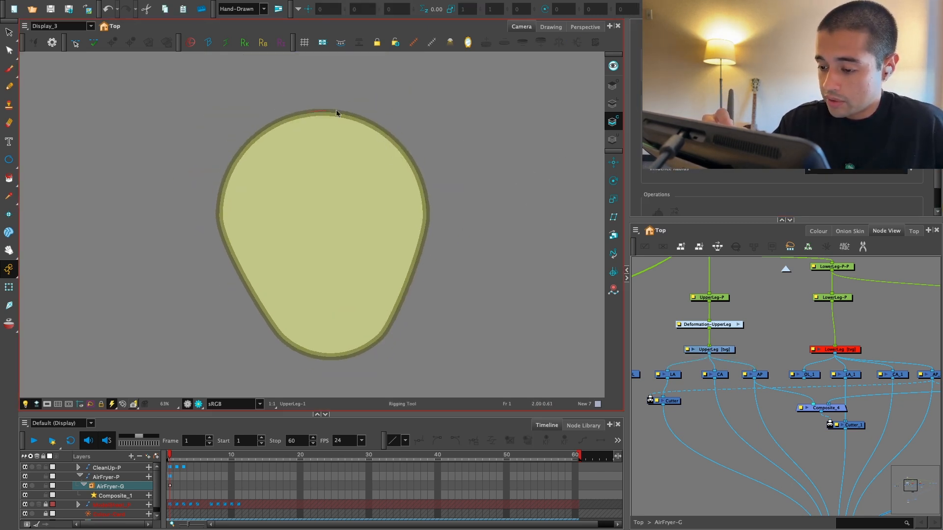
pyautogui.moveTo(336, 110); pyautogui.dragTo(360, 112)
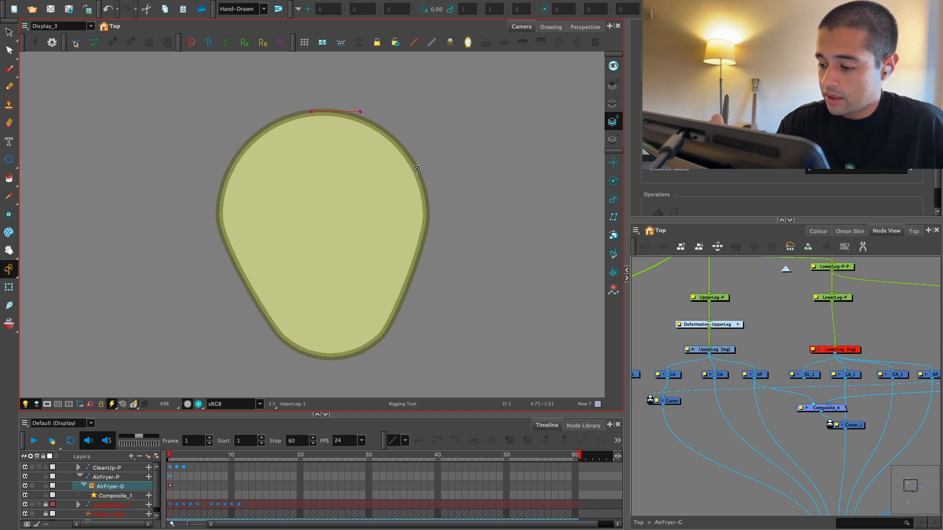
pyautogui.moveTo(420, 177); pyautogui.dragTo(399, 132)
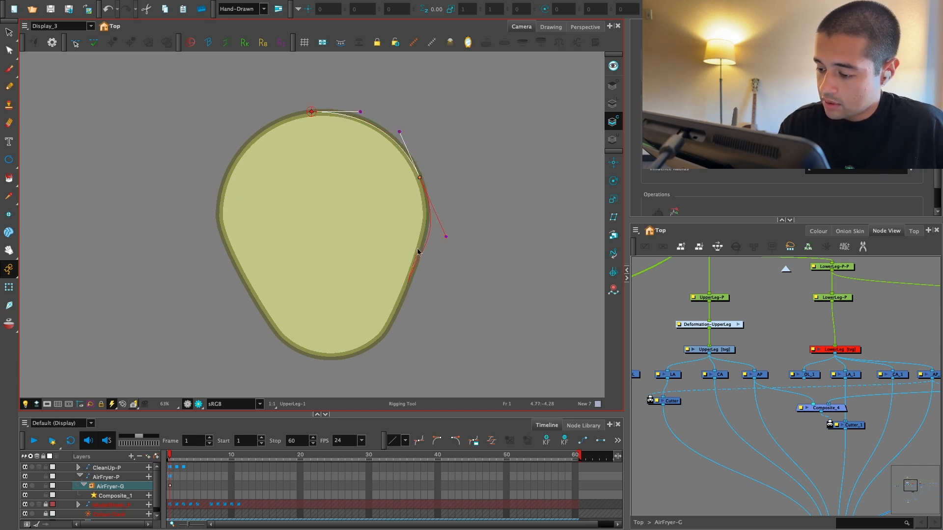
# Step: Extend the curve chain down the right edge of the UpperLeg outline and fit its points and handles to the contour
pyautogui.moveTo(418, 252); pyautogui.dragTo(417, 250)
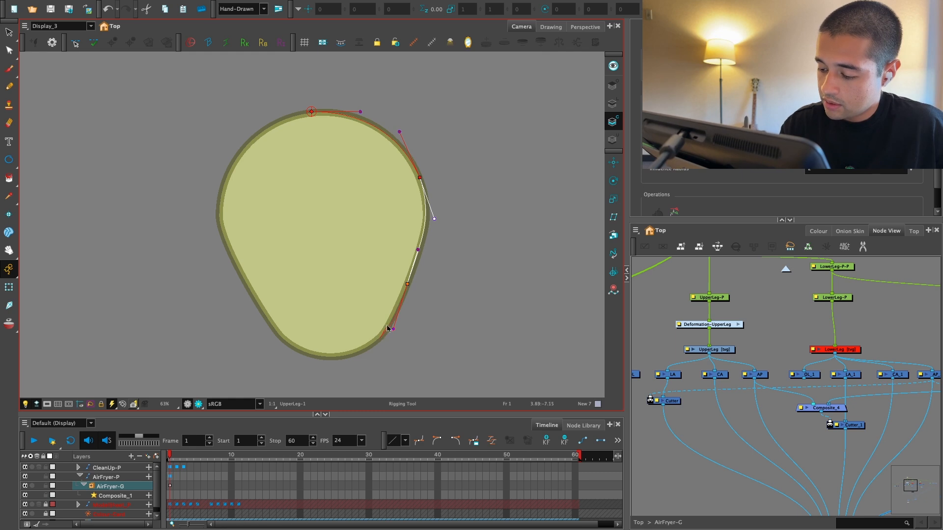
pyautogui.moveTo(426, 178); pyautogui.dragTo(426, 190)
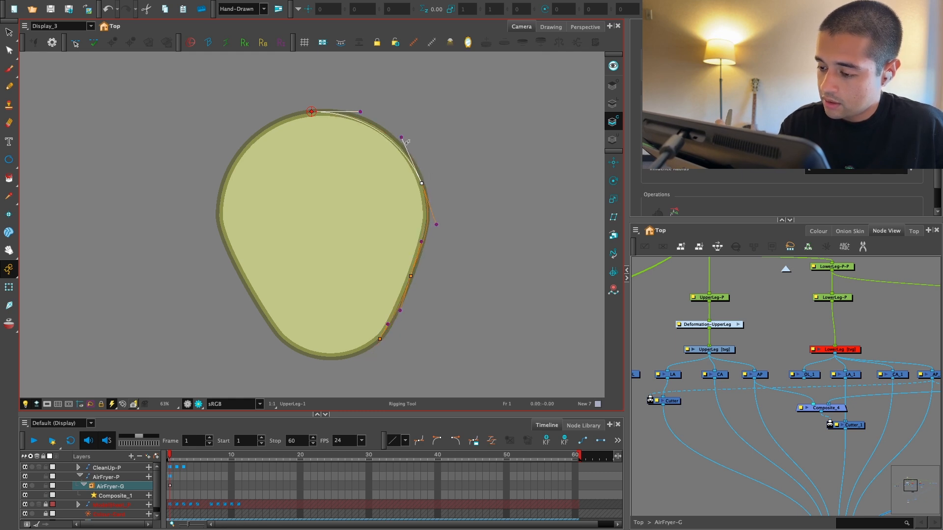
pyautogui.click(380, 340)
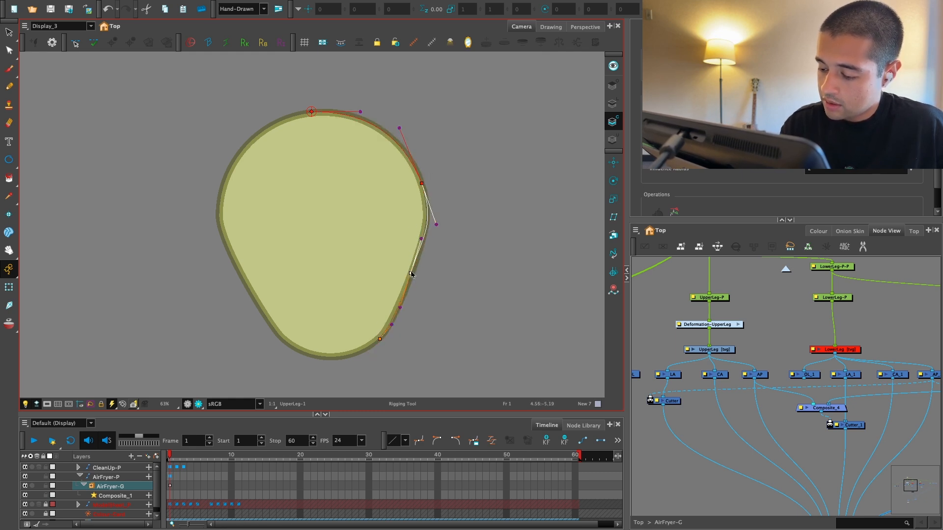
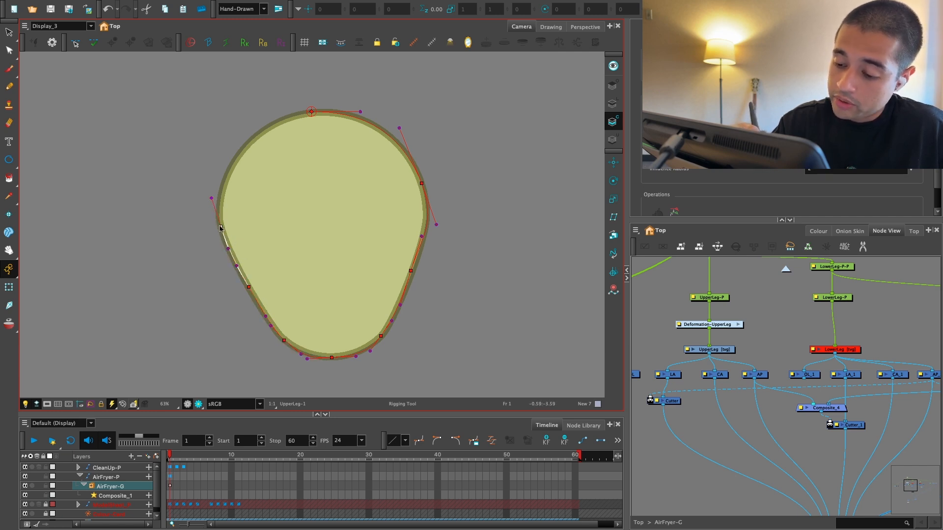
# Step: Extend the curve chain up the left edge of the UpperLeg outline and close it at the top centre point
pyautogui.moveTo(250, 194); pyautogui.dragTo(272, 212)
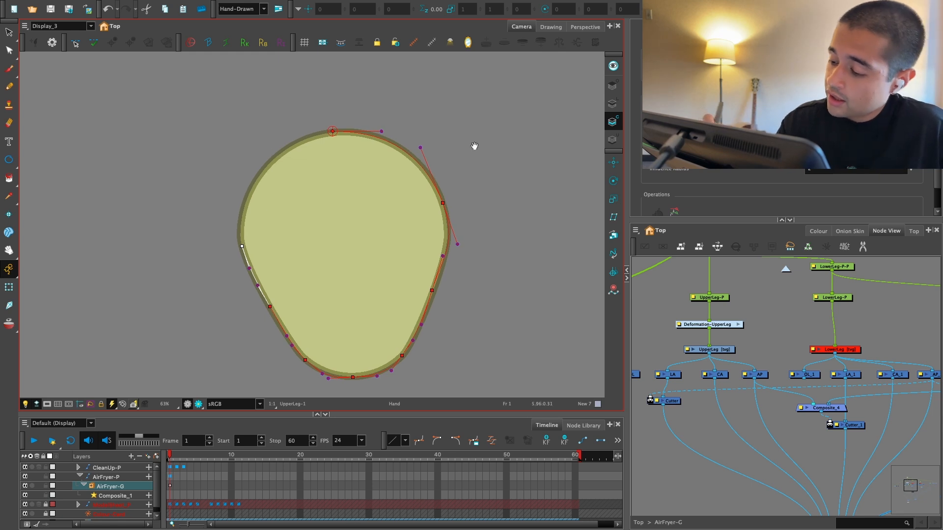
pyautogui.press('2')
pyautogui.moveTo(253, 158); pyautogui.dragTo(307, 189)
pyautogui.click(280, 219)
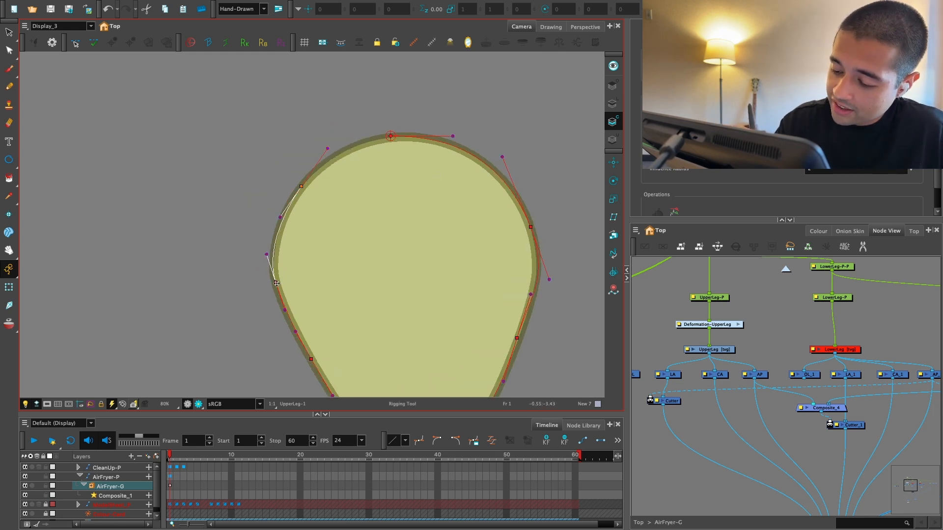
pyautogui.click(292, 207)
pyautogui.click(402, 137)
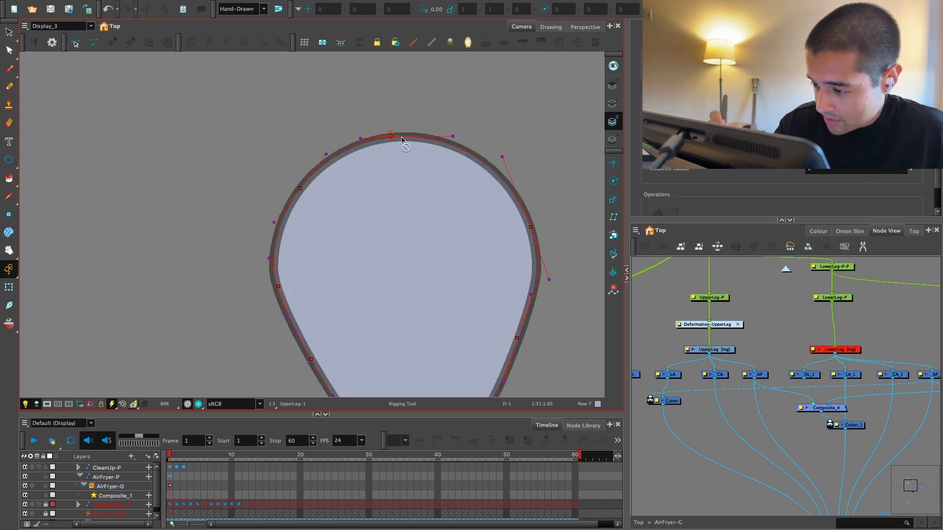
pyautogui.moveTo(391, 136); pyautogui.dragTo(421, 128)
pyautogui.press('2')
pyautogui.press('2')
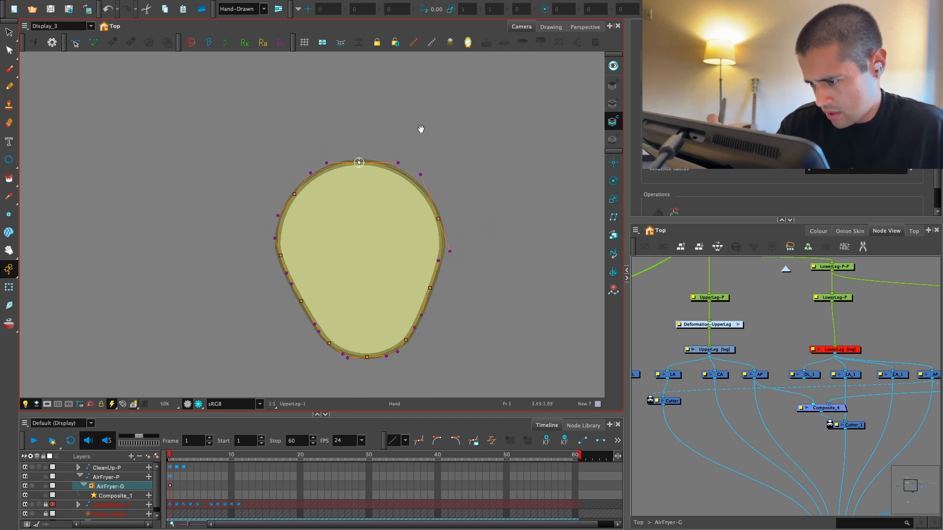
# Step: Try to refit the closed chain's upper right point and its handles to the UpperLeg contour
pyautogui.press('1')
pyautogui.moveTo(442, 173)
pyautogui.mouseDown()
pyautogui.moveTo(418, 186)
pyautogui.moveTo(426, 173)
pyautogui.mouseUp()
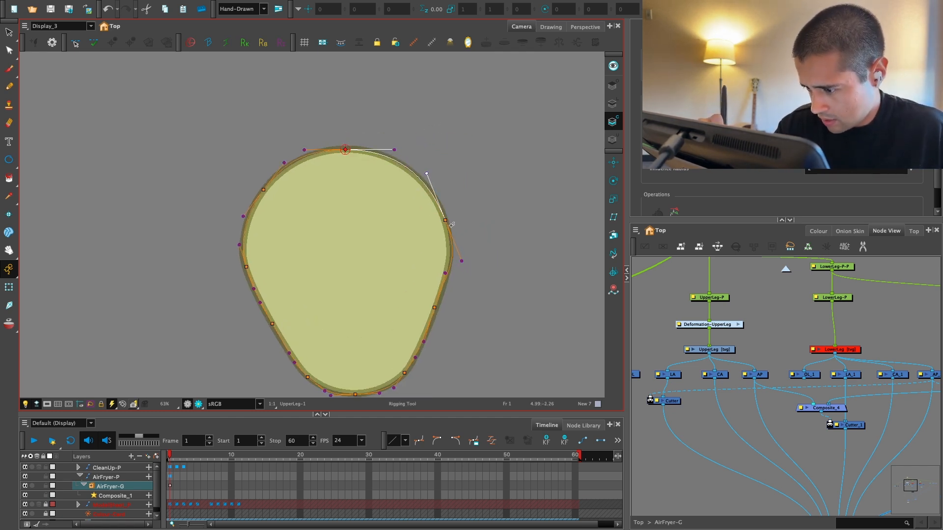
pyautogui.moveTo(445, 221); pyautogui.dragTo(440, 211)
pyautogui.moveTo(420, 167); pyautogui.dragTo(420, 174)
pyautogui.moveTo(460, 245); pyautogui.dragTo(460, 249)
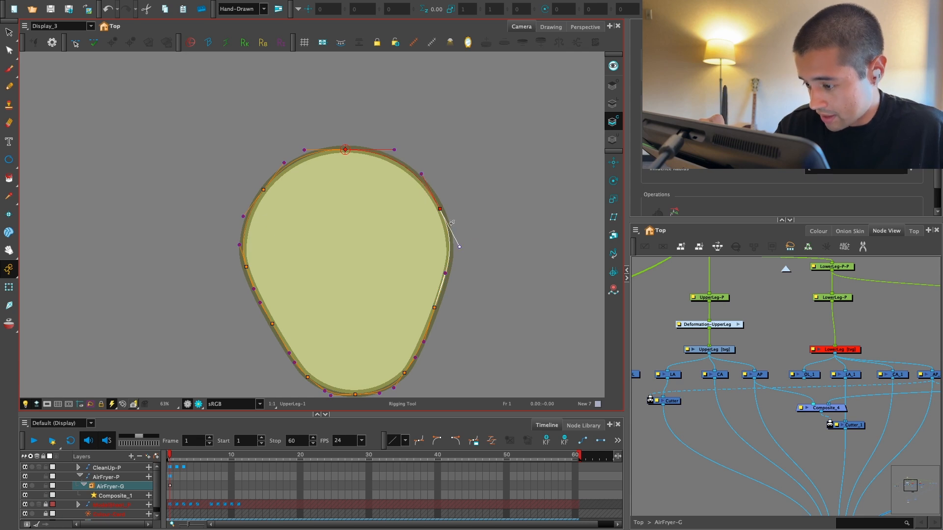
pyautogui.moveTo(440, 211); pyautogui.dragTo(453, 198)
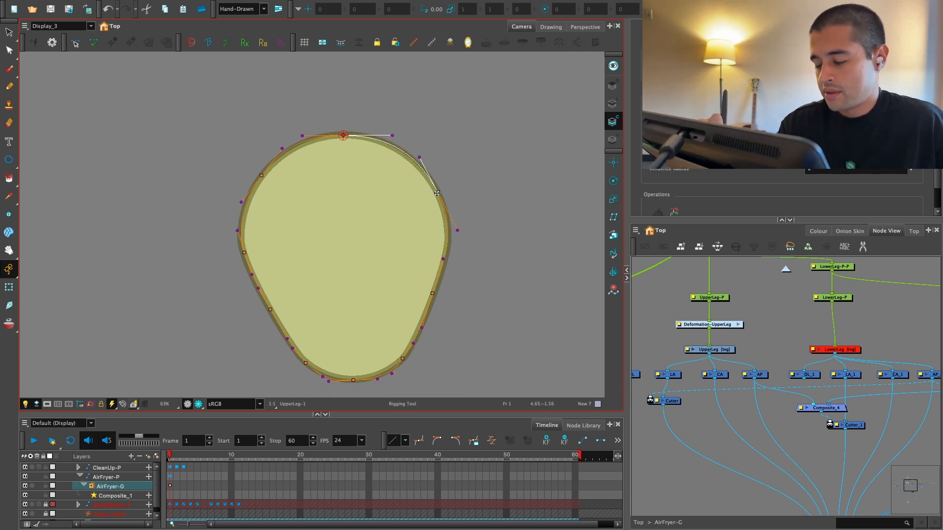
pyautogui.moveTo(450, 155); pyautogui.dragTo(443, 152)
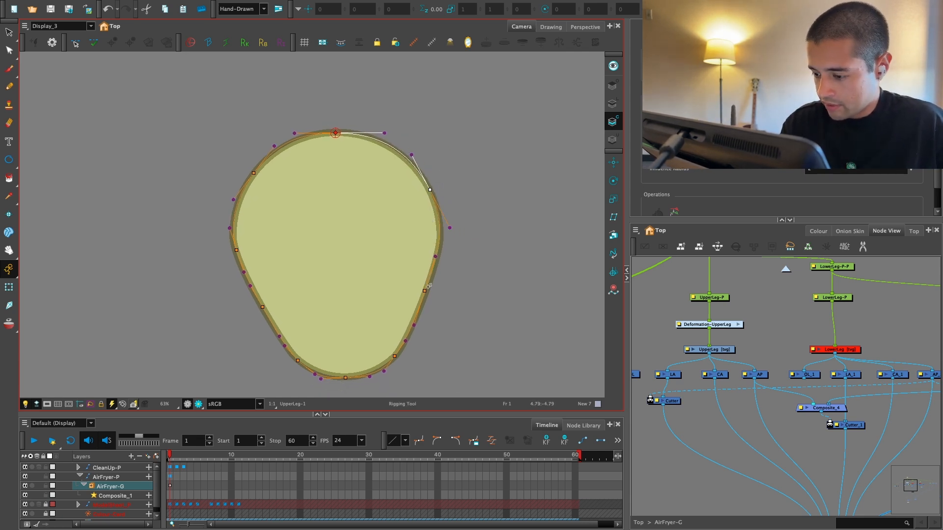
pyautogui.moveTo(425, 291); pyautogui.dragTo(426, 291)
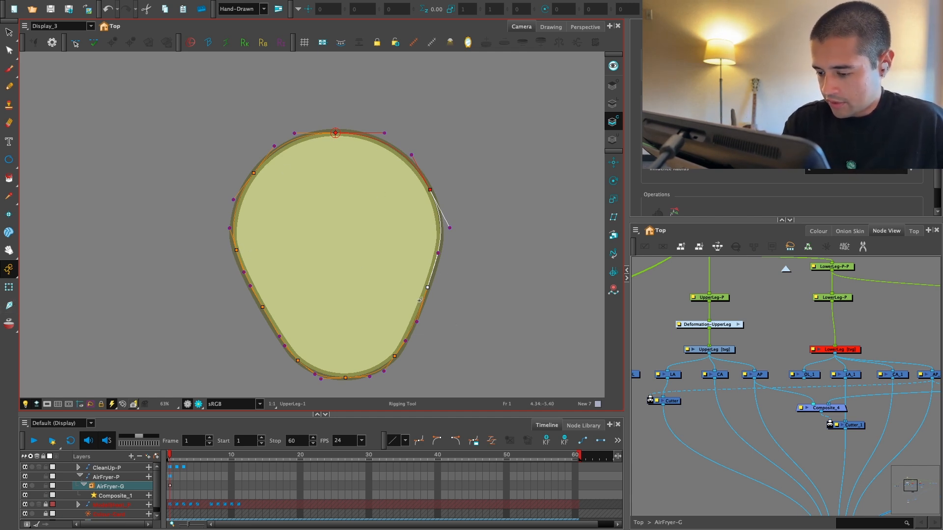
pyautogui.hotkey('ctrl', 'z')
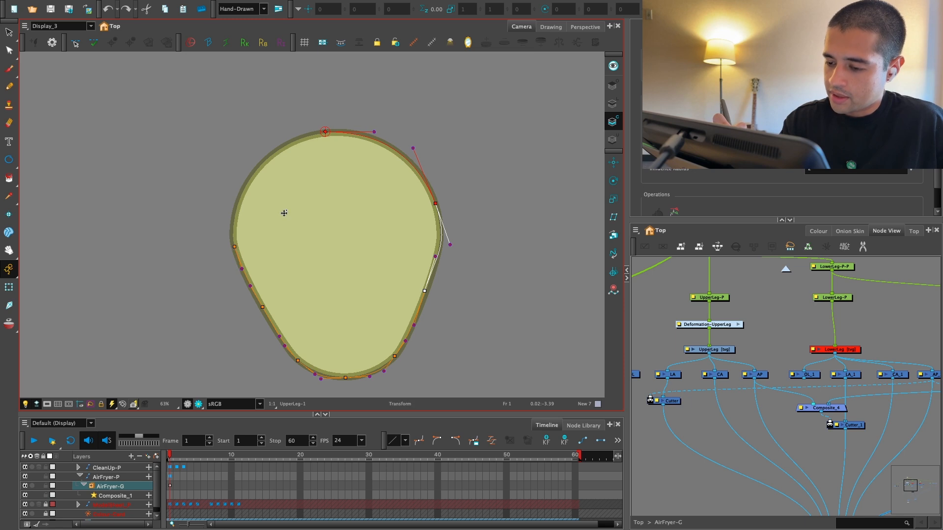
# Step: Test the UpperLeg deformer with the Transform tool by pulling curve points and handles outward on both sides
pyautogui.click(10, 289)
pyautogui.click(656, 298)
pyautogui.moveTo(263, 307); pyautogui.dragTo(249, 315)
pyautogui.moveTo(244, 272); pyautogui.dragTo(229, 250)
pyautogui.moveTo(298, 358); pyautogui.dragTo(295, 364)
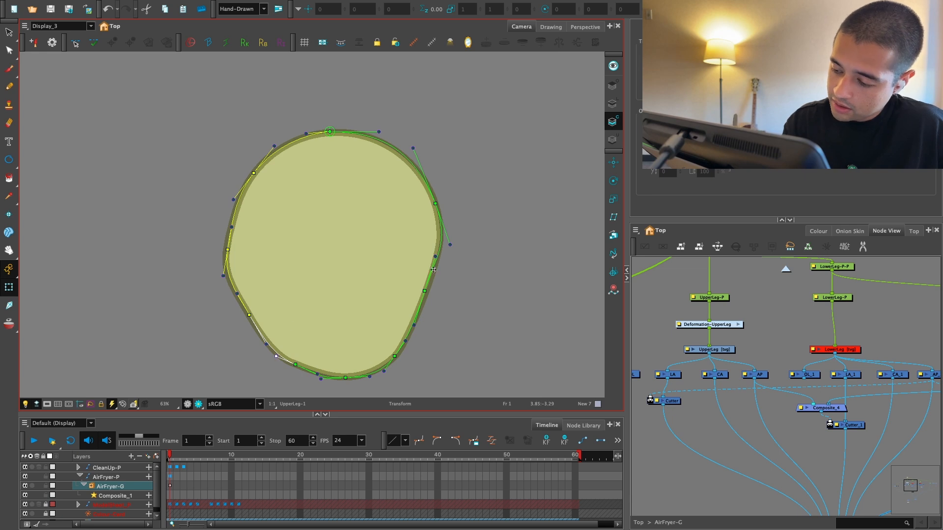
pyautogui.moveTo(425, 291); pyautogui.dragTo(446, 293)
pyautogui.moveTo(450, 245); pyautogui.dragTo(456, 244)
pyautogui.moveTo(435, 203); pyautogui.dragTo(436, 192)
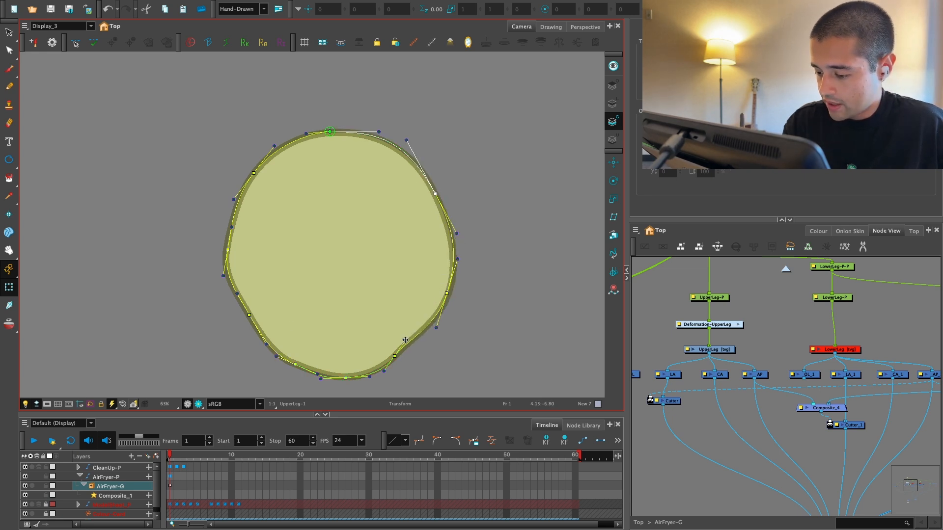
pyautogui.moveTo(405, 340)
pyautogui.mouseDown()
pyautogui.moveTo(421, 354)
pyautogui.moveTo(395, 367)
pyautogui.moveTo(413, 350)
pyautogui.mouseUp()
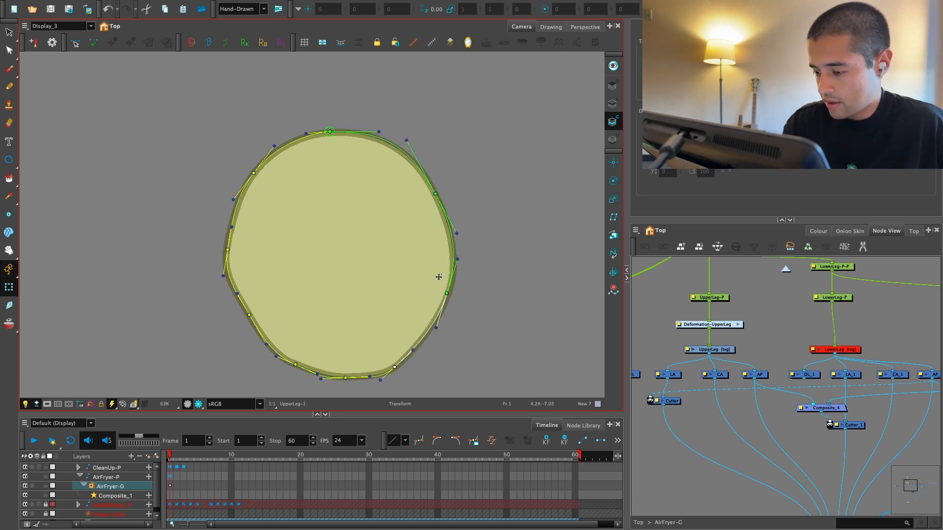
# Step: Undo the test deformations and the chain's upper left segments on the UpperLeg outline
pyautogui.hotkey('ctrl', 'z')
pyautogui.hotkey('ctrl', 'z')
pyautogui.hotkey('ctrl', 'z')
pyautogui.hotkey('ctrl', 'z')
pyautogui.hotkey('ctrl', 'z')
pyautogui.hotkey('ctrl', 'z')
pyautogui.hotkey('ctrl', 'z')
pyautogui.hotkey('ctrl', 'z')
pyautogui.hotkey('ctrl', 'z')
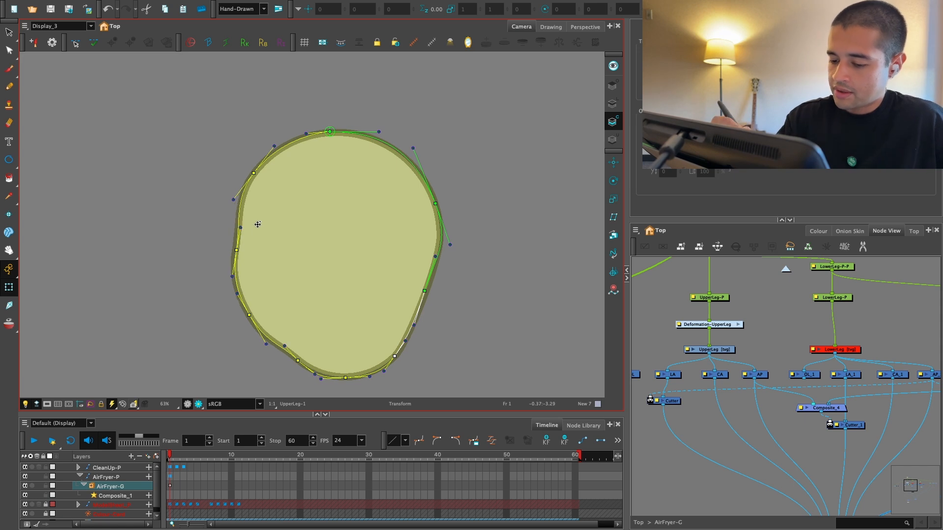
pyautogui.hotkey('ctrl', 'z')
pyautogui.hotkey('ctrl', 'z')
pyautogui.hotkey('ctrl', 'z')
pyautogui.hotkey('ctrl', 'z')
pyautogui.hotkey('ctrl', 'z')
pyautogui.hotkey('ctrl', 'z')
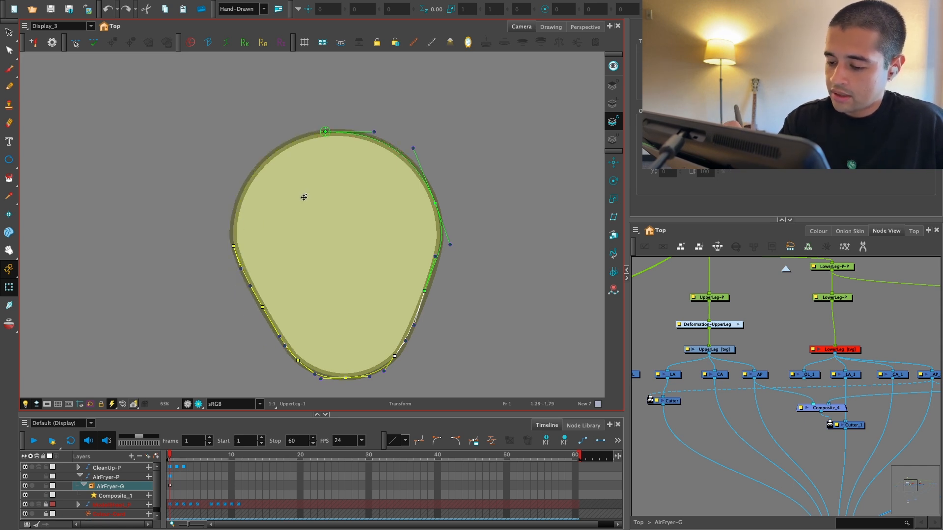
# Step: Redraw the UpperLeg chain's upper left segments along the contour and close it at the top centre point
pyautogui.click(300, 211)
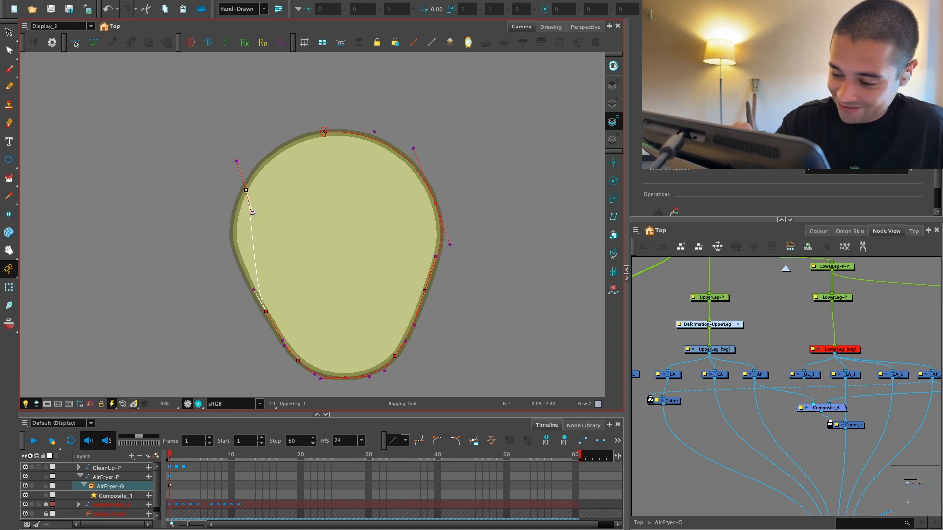
pyautogui.moveTo(253, 212); pyautogui.dragTo(216, 219)
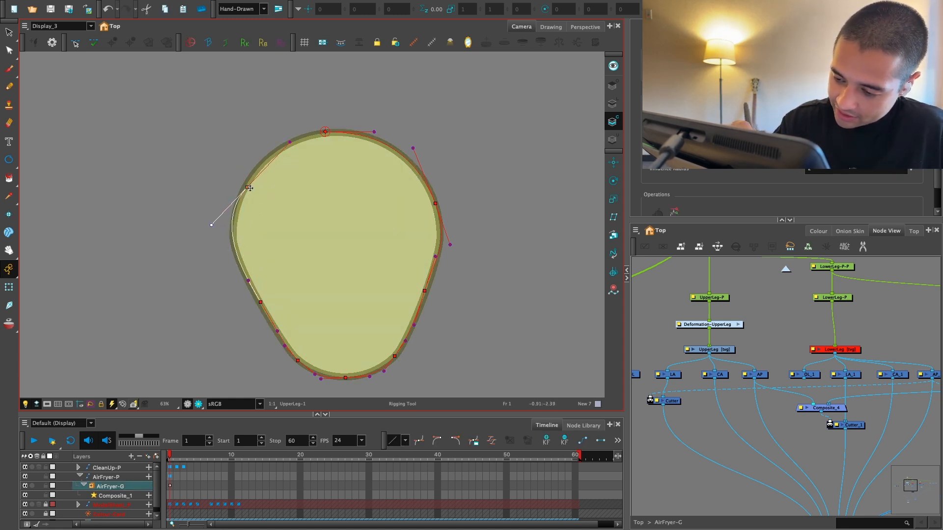
pyautogui.moveTo(289, 139); pyautogui.dragTo(283, 132)
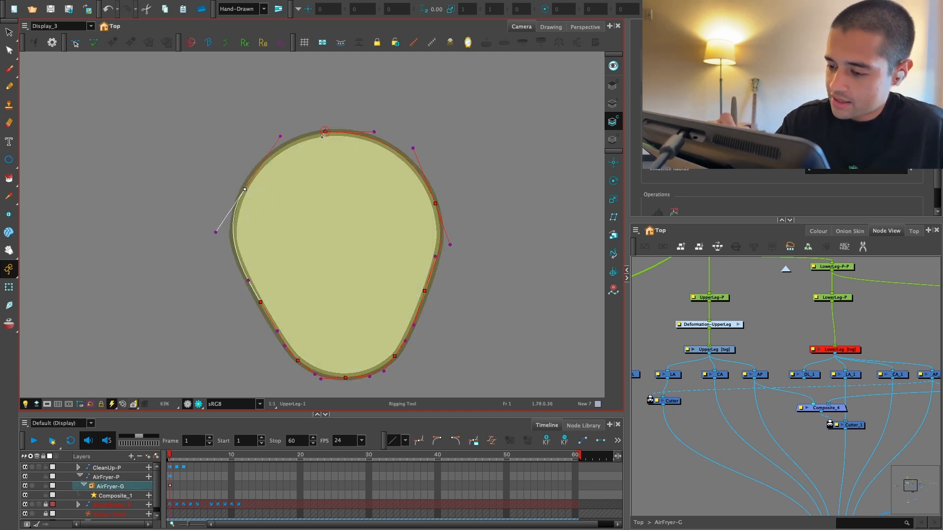
pyautogui.moveTo(325, 132); pyautogui.dragTo(338, 131)
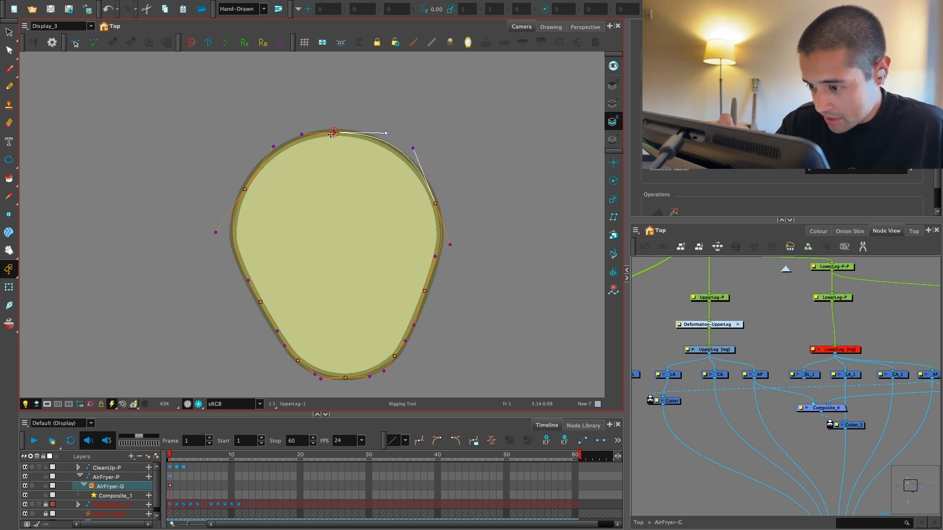
# Step: Adjust the UpperLeg chain's top centre and upper right points so the curve follows the outline
pyautogui.rightClick(335, 132)
pyautogui.click(336, 132)
pyautogui.moveTo(333, 133); pyautogui.dragTo(336, 133)
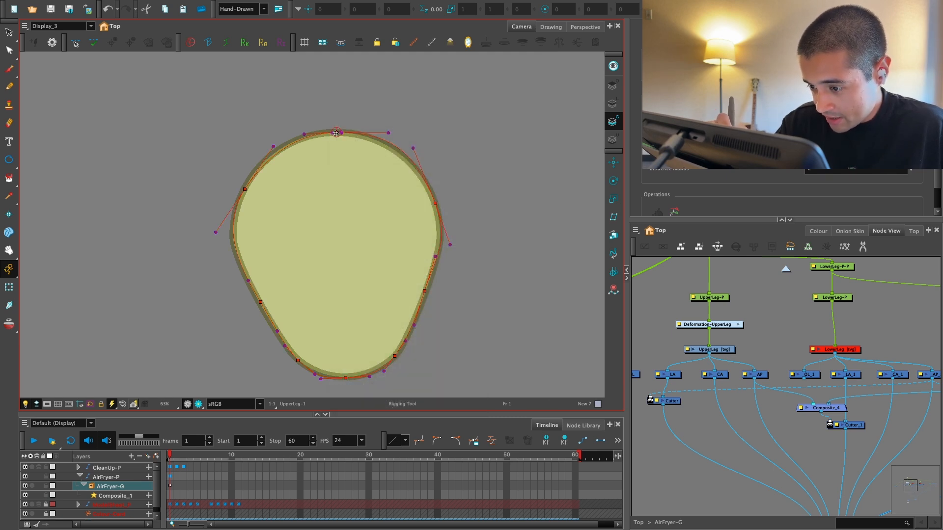
pyautogui.hotkey('ctrl', 'z')
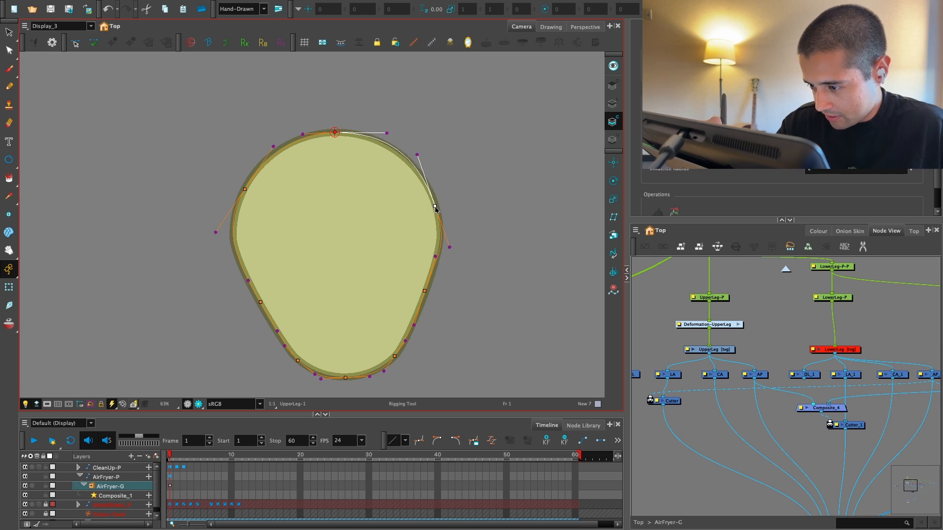
pyautogui.moveTo(450, 231)
pyautogui.mouseDown()
pyautogui.moveTo(446, 207)
pyautogui.moveTo(448, 226)
pyautogui.moveTo(449, 218)
pyautogui.mouseUp()
pyautogui.hotkey('ctrl', 'z')
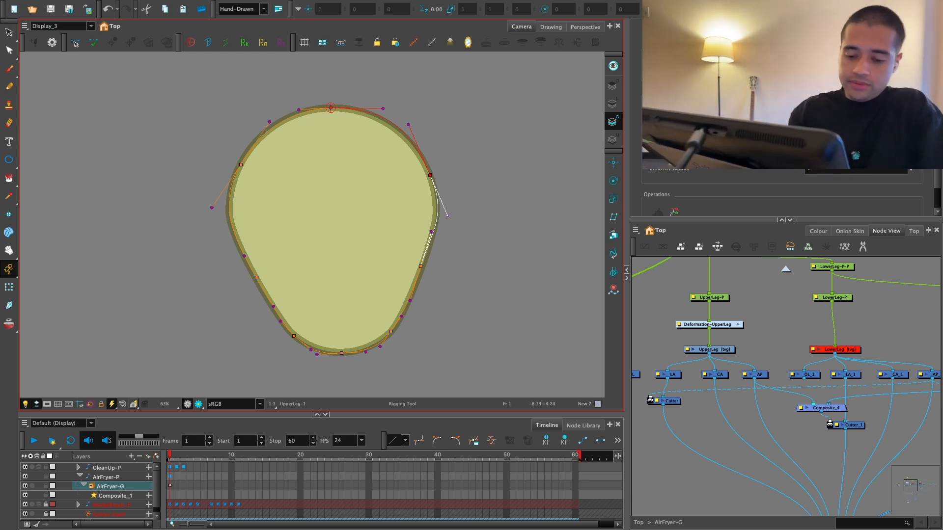
# Step: Enable the LowerLeg drawing node and disable the UpperLeg drawing to isolate the lower leg
pyautogui.click(178, 468)
pyautogui.hotkey('shift', 't')
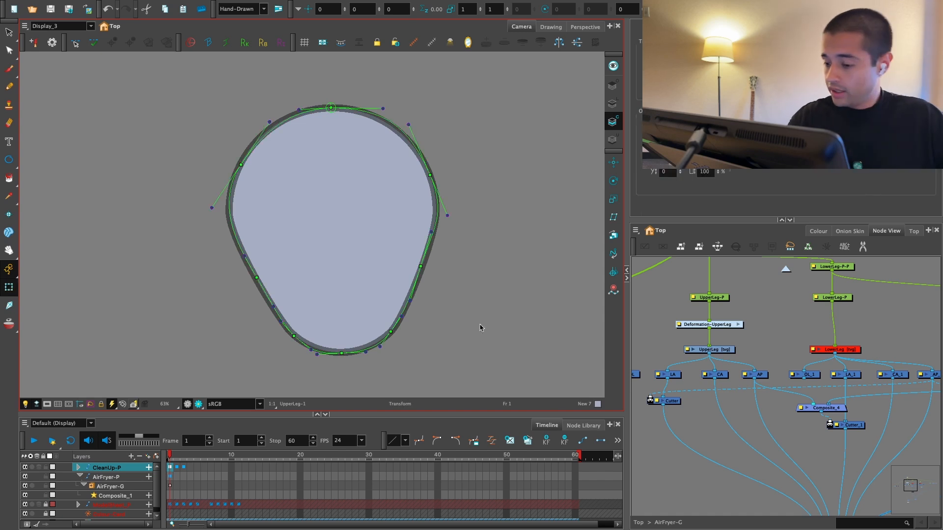
pyautogui.moveTo(842, 349)
pyautogui.mouseDown()
pyautogui.moveTo(837, 370)
pyautogui.moveTo(717, 394)
pyautogui.moveTo(769, 364)
pyautogui.mouseUp()
pyautogui.press('2')
pyautogui.click(715, 396)
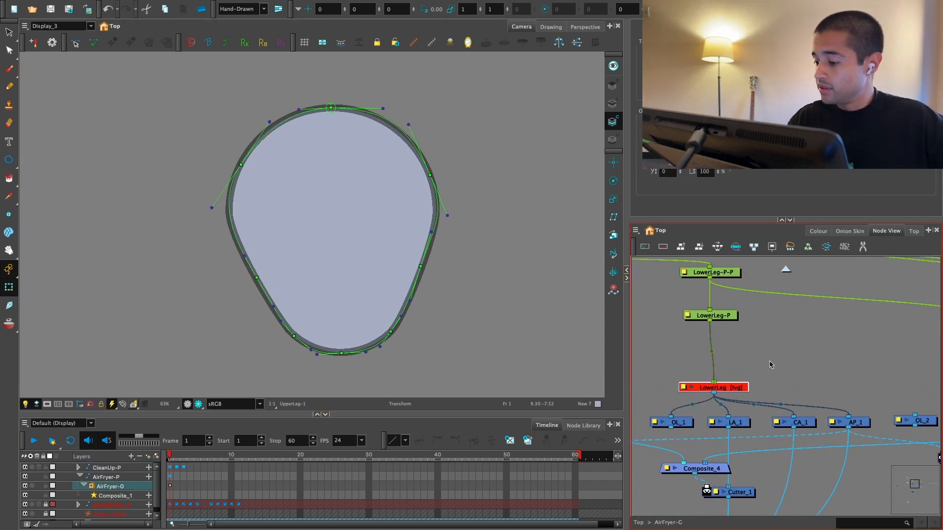
pyautogui.press('a')
pyautogui.moveTo(691, 350)
pyautogui.mouseDown()
pyautogui.moveTo(758, 335)
pyautogui.moveTo(705, 347)
pyautogui.mouseUp()
pyautogui.moveTo(840, 352); pyautogui.dragTo(774, 359)
pyautogui.press('1')
pyautogui.click(666, 362)
pyautogui.click(663, 246)
# Step: Create a deformation group between LowerLeg-P and the LowerLeg drawing
pyautogui.press('2')
pyautogui.click(768, 385)
pyautogui.click(790, 247)
pyautogui.click(775, 386)
pyautogui.press('r')
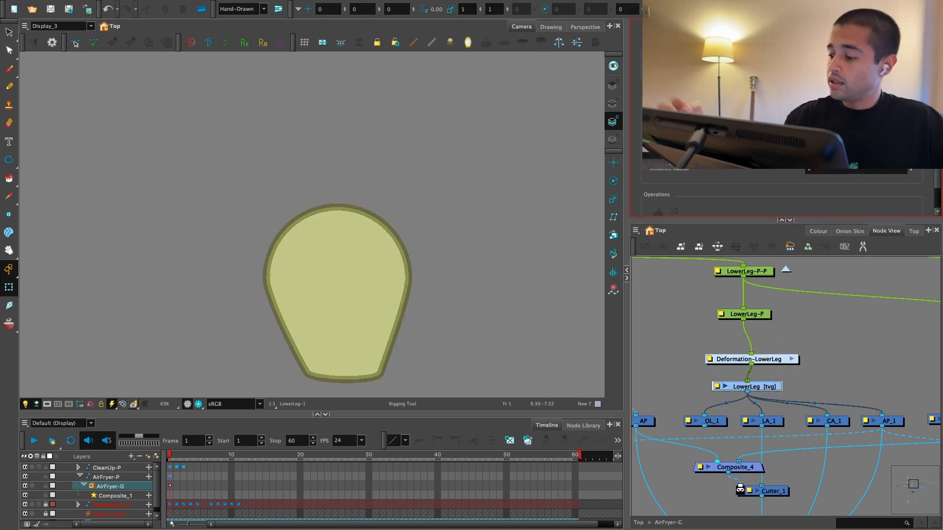
# Step: With the Rigging Tool, start a curve chain on the LowerLeg outline from its top centre down the right edge, fitting points and handles
pyautogui.press('Escape')
pyautogui.moveTo(380, 221); pyautogui.dragTo(370, 159)
pyautogui.press('2')
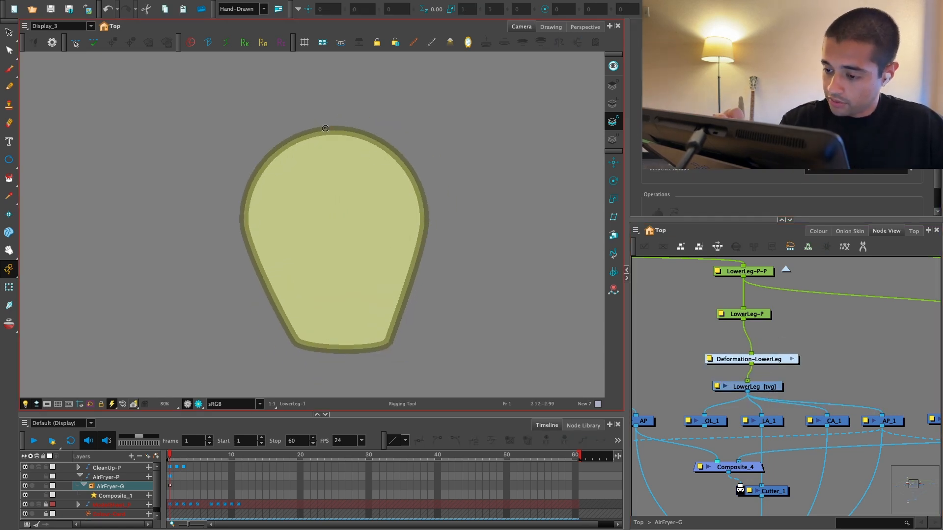
pyautogui.moveTo(422, 187); pyautogui.dragTo(427, 162)
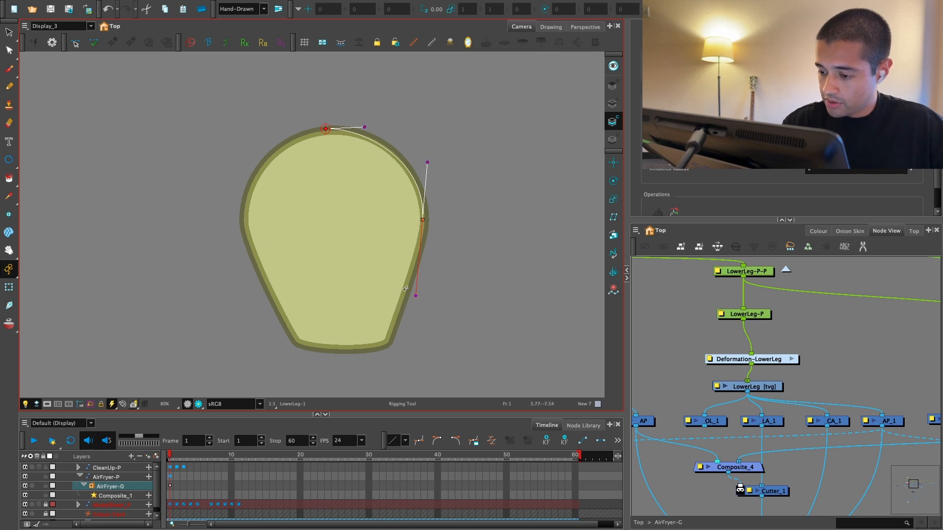
pyautogui.moveTo(407, 290); pyautogui.dragTo(413, 260)
pyautogui.press('2')
pyautogui.moveTo(442, 206); pyautogui.dragTo(444, 200)
pyautogui.moveTo(428, 268); pyautogui.dragTo(431, 257)
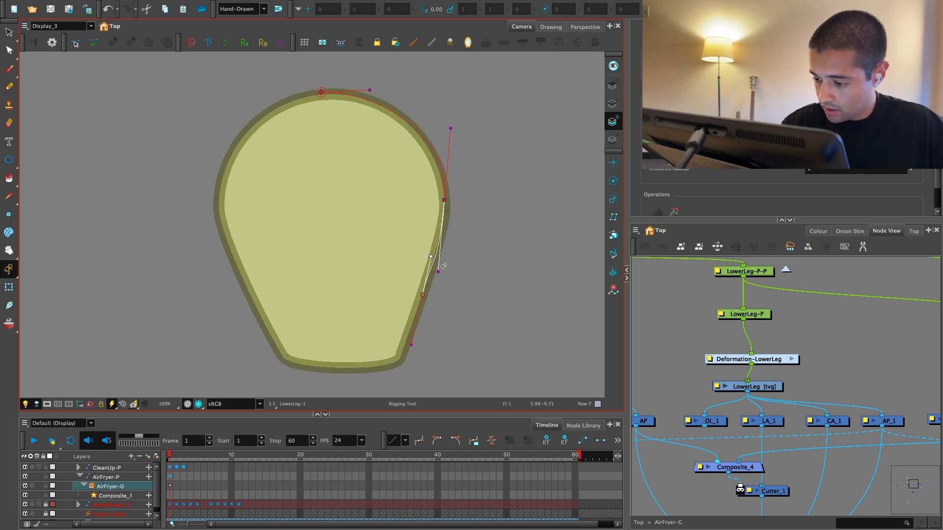
pyautogui.moveTo(444, 200); pyautogui.dragTo(445, 203)
pyautogui.moveTo(430, 257); pyautogui.dragTo(433, 265)
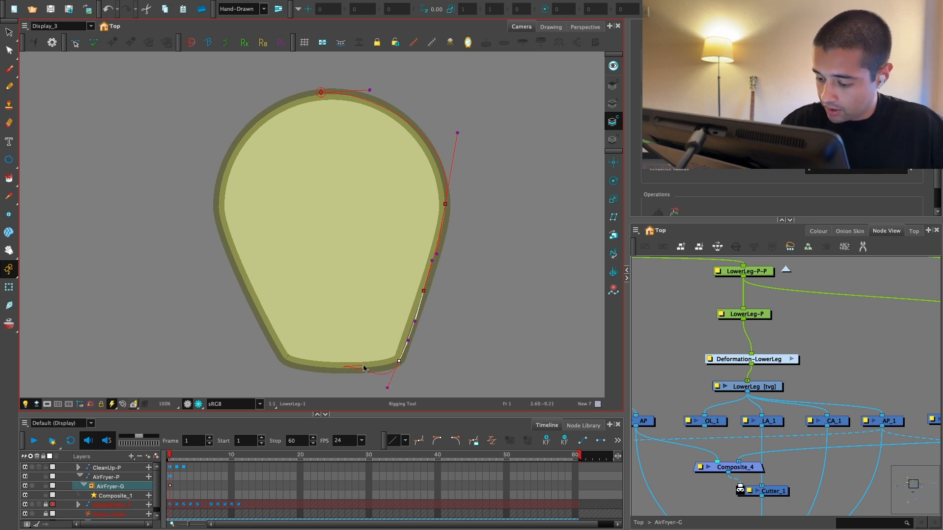
# Step: Continue the curve chain around the LowerLeg's lower right corner and along its bottom edge to the lower left corner
pyautogui.moveTo(363, 365); pyautogui.dragTo(363, 366)
pyautogui.press('2')
pyautogui.press('space')
pyautogui.moveTo(388, 341); pyautogui.dragTo(410, 337)
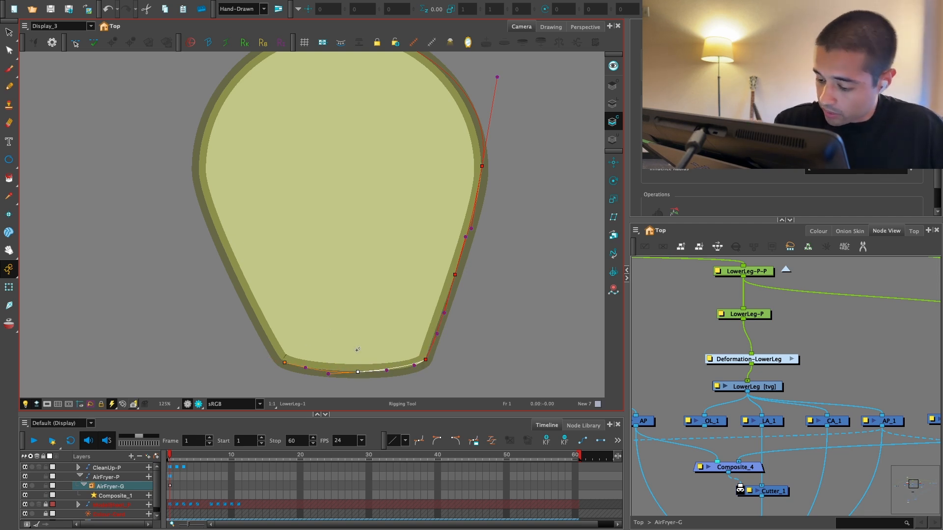
# Step: Extend the chain up the LowerLeg's left edge and close it at the top centre point
pyautogui.click(237, 272)
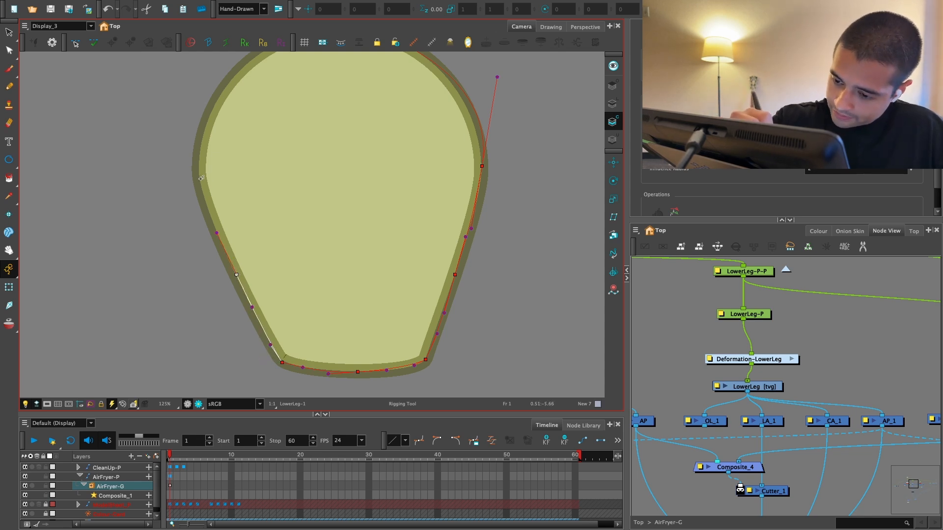
pyautogui.moveTo(198, 178); pyautogui.dragTo(186, 135)
pyautogui.moveTo(380, 272); pyautogui.dragTo(407, 363)
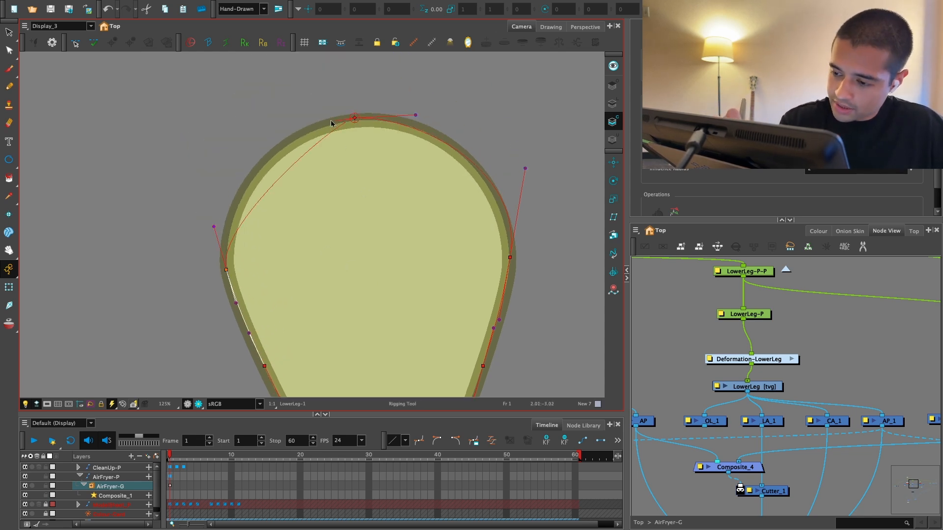
pyautogui.moveTo(331, 124); pyautogui.dragTo(261, 131)
pyautogui.moveTo(354, 118); pyautogui.dragTo(361, 119)
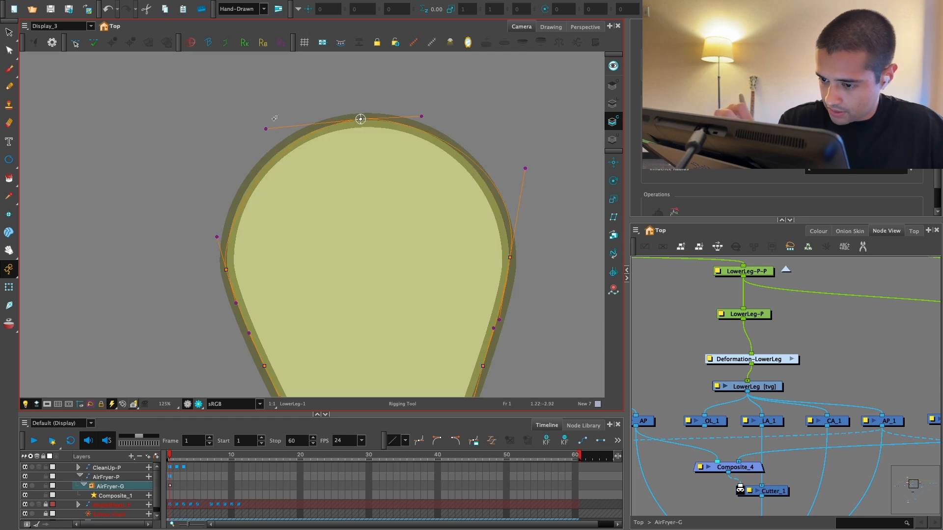
# Step: Refine the points and handles at the top centre and upper right of the LowerLeg curve to follow its outline
pyautogui.moveTo(266, 129); pyautogui.dragTo(254, 126)
pyautogui.moveTo(422, 116); pyautogui.dragTo(440, 117)
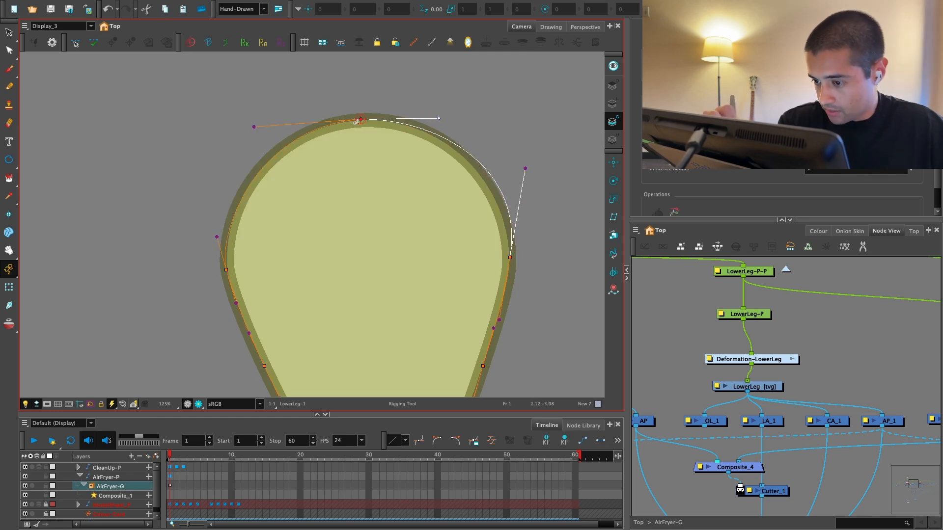
pyautogui.moveTo(360, 119); pyautogui.dragTo(359, 120)
pyautogui.moveTo(525, 169); pyautogui.dragTo(523, 172)
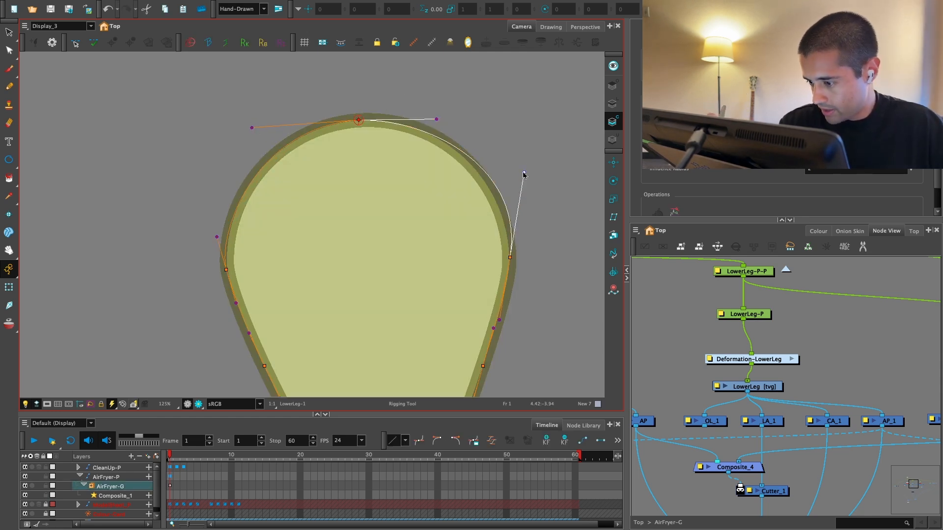
pyautogui.moveTo(509, 257); pyautogui.dragTo(508, 271)
pyautogui.press('1')
pyautogui.press('1')
# Step: Set the LowerLeg drawing's embedded pivot option to Apply Embedded Pivot on Parent Peg
pyautogui.click(9, 288)
pyautogui.click(790, 392)
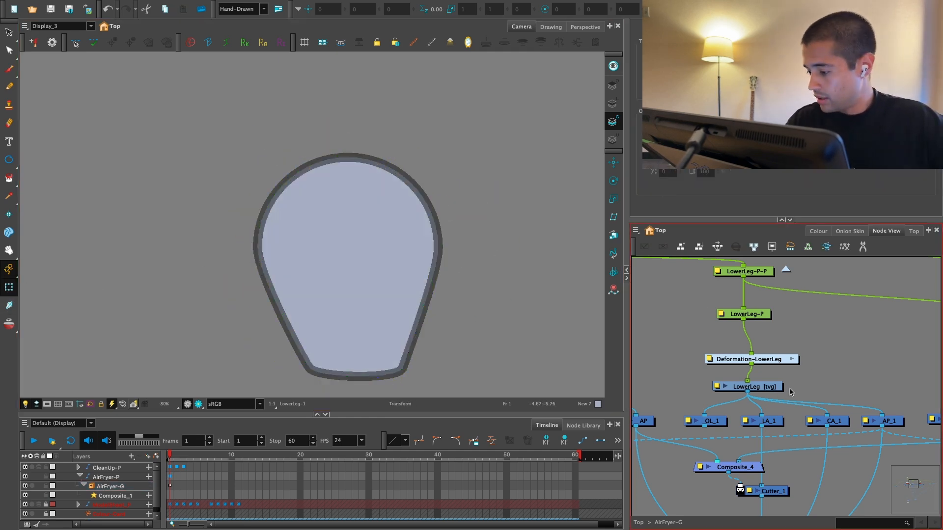
pyautogui.doubleClick(776, 387)
pyautogui.click(654, 177)
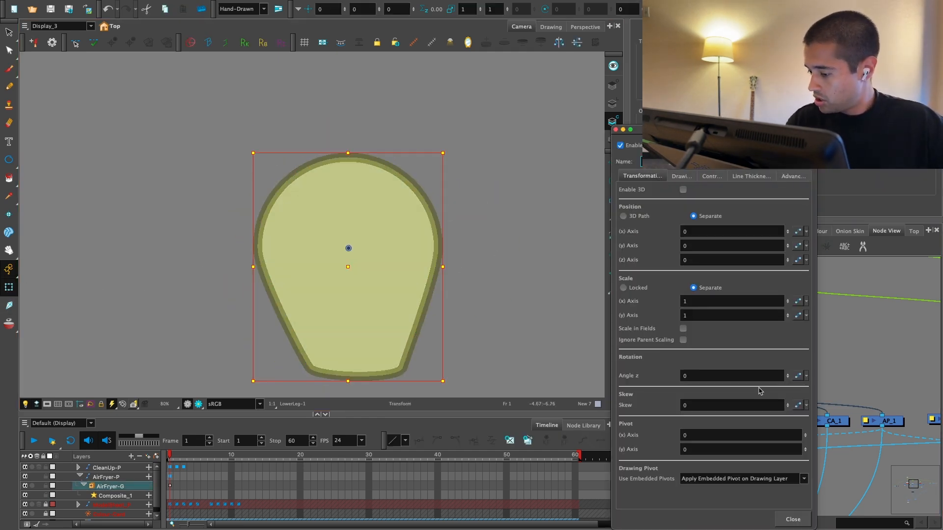
pyautogui.click(771, 479)
pyautogui.click(771, 471)
pyautogui.click(792, 519)
# Step: Set the UpperLeg drawing's embedded pivot option to Apply Embedded Pivot on Parent Peg
pyautogui.moveTo(765, 385); pyautogui.dragTo(937, 371)
pyautogui.press('1')
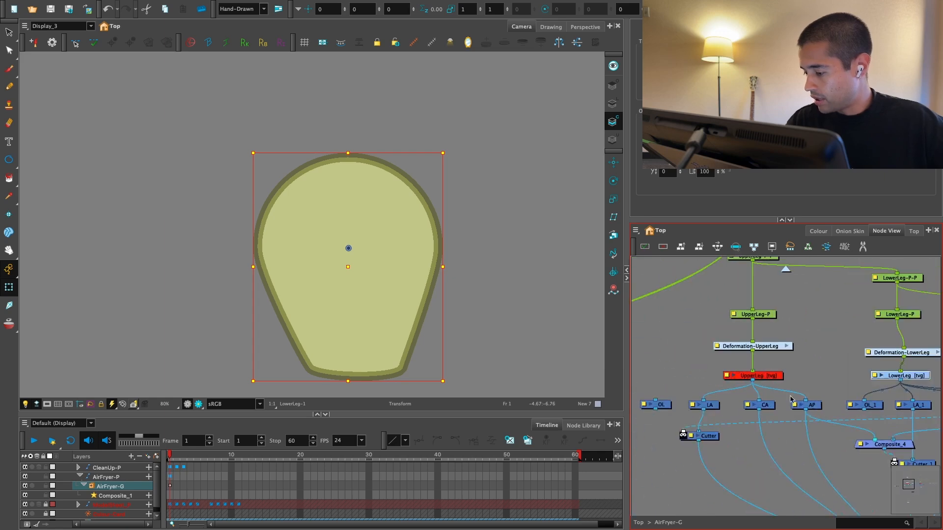
pyautogui.press('2')
pyautogui.doubleClick(751, 374)
pyautogui.click(756, 479)
pyautogui.click(775, 473)
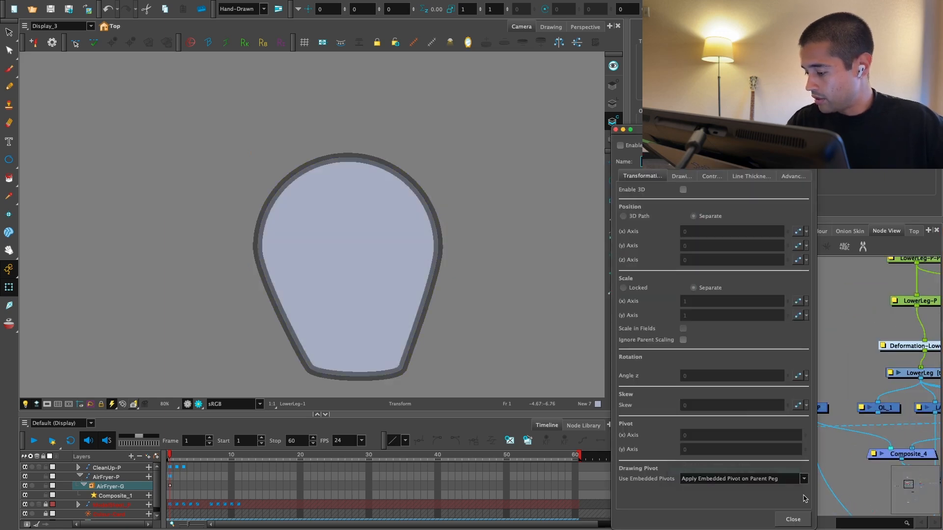
pyautogui.click(793, 519)
# Step: Enable the UpperLeg and Shoe drawing nodes so all the leg parts show together
pyautogui.press('a')
pyautogui.moveTo(839, 387); pyautogui.dragTo(800, 359)
pyautogui.press('1')
pyautogui.moveTo(475, 292); pyautogui.dragTo(403, 307)
pyautogui.press('1')
pyautogui.moveTo(777, 372); pyautogui.dragTo(550, 410)
pyautogui.press('2')
pyautogui.press('2')
pyautogui.click(743, 395)
pyautogui.press('a')
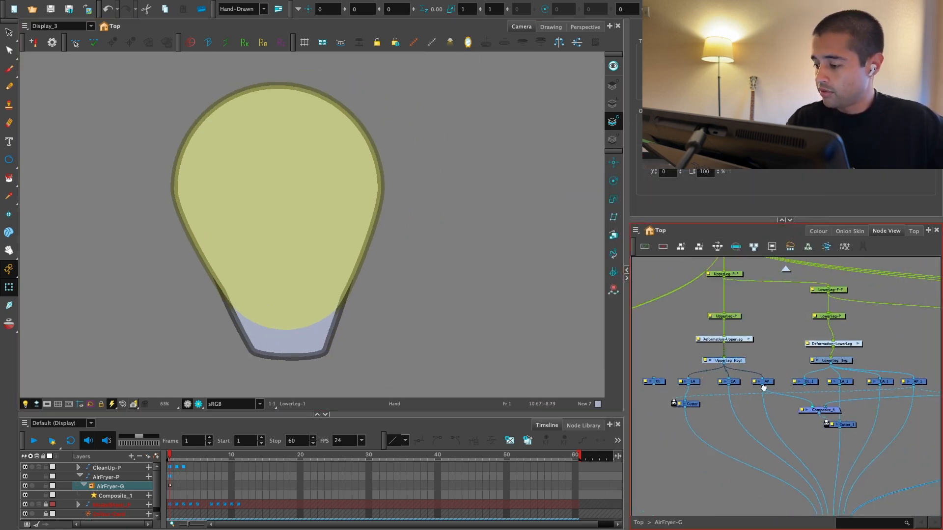
pyautogui.moveTo(561, 294); pyautogui.dragTo(587, 273)
pyautogui.press('1')
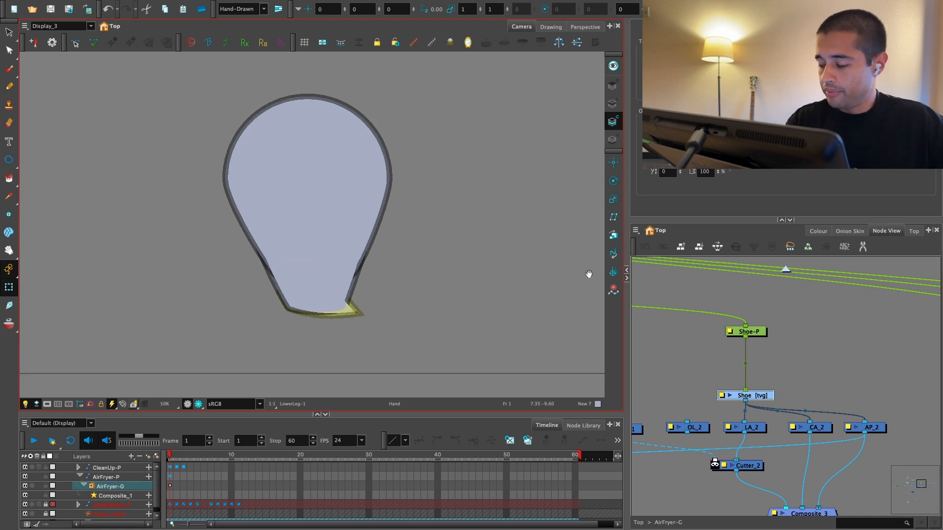
# Step: Test transforming the lower leg together with the shoe through their parent peg, undo it and clear the selection
pyautogui.press('1')
pyautogui.moveTo(750, 338); pyautogui.dragTo(879, 344)
pyautogui.press('1')
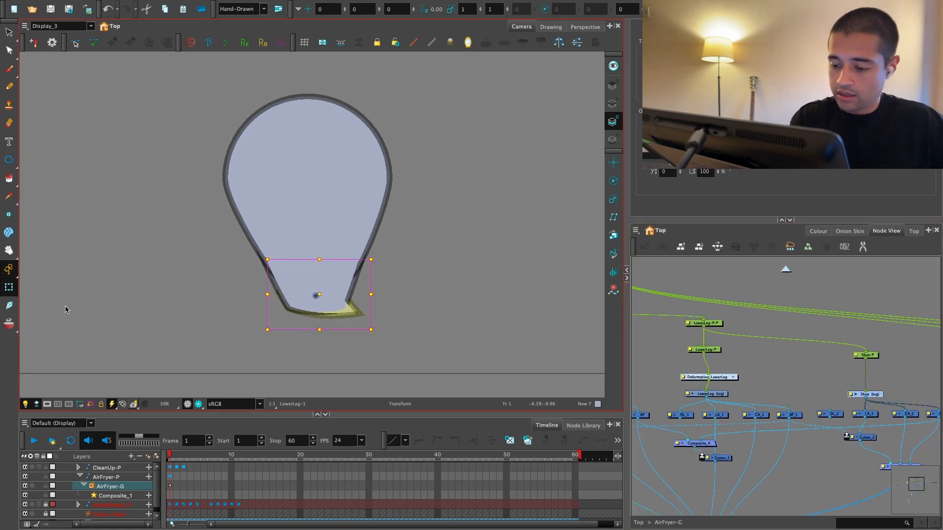
pyautogui.press('b')
pyautogui.press('b')
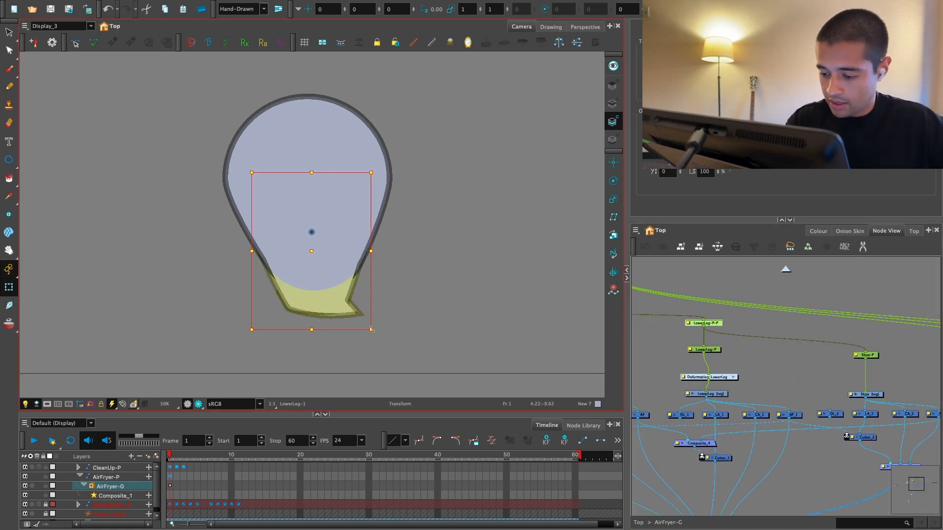
pyautogui.moveTo(374, 330); pyautogui.dragTo(233, 320)
pyautogui.hotkey('ctrl', 'z')
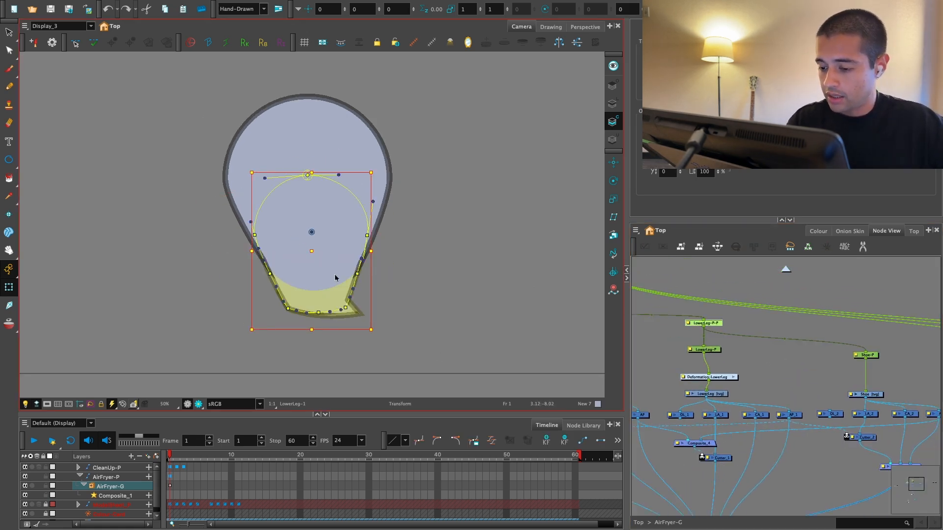
pyautogui.click(356, 221)
pyautogui.click(772, 358)
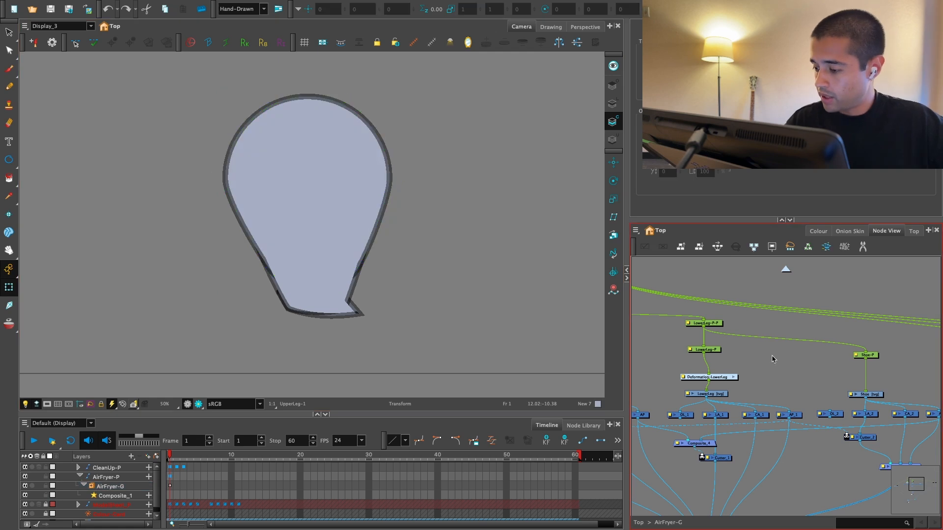
# Step: Check which leg parts and pivots belong to the LowerLeg, UpperLeg and Shoe pegs by selecting each peg
pyautogui.press('2')
pyautogui.click(728, 323)
pyautogui.click(727, 353)
pyautogui.moveTo(678, 350); pyautogui.dragTo(823, 345)
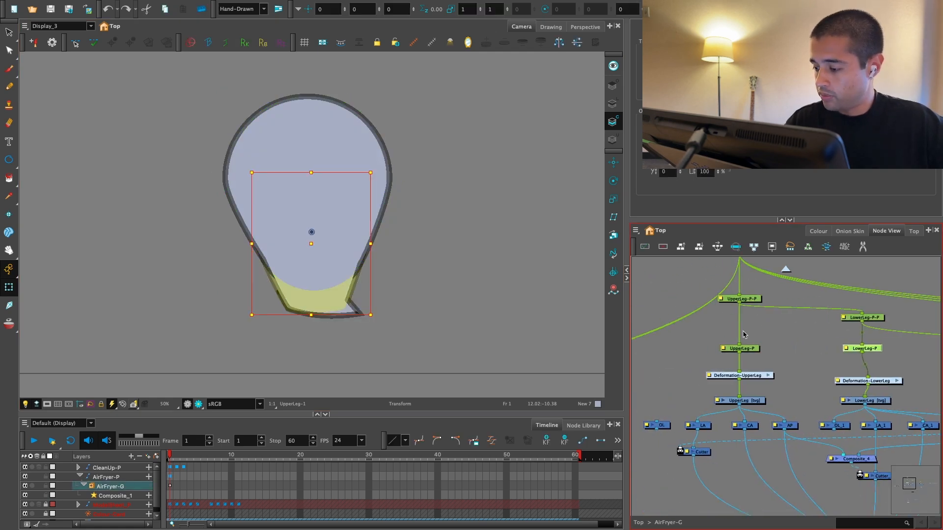
pyautogui.click(744, 346)
pyautogui.click(746, 298)
pyautogui.moveTo(894, 339); pyautogui.dragTo(650, 361)
pyautogui.press('2')
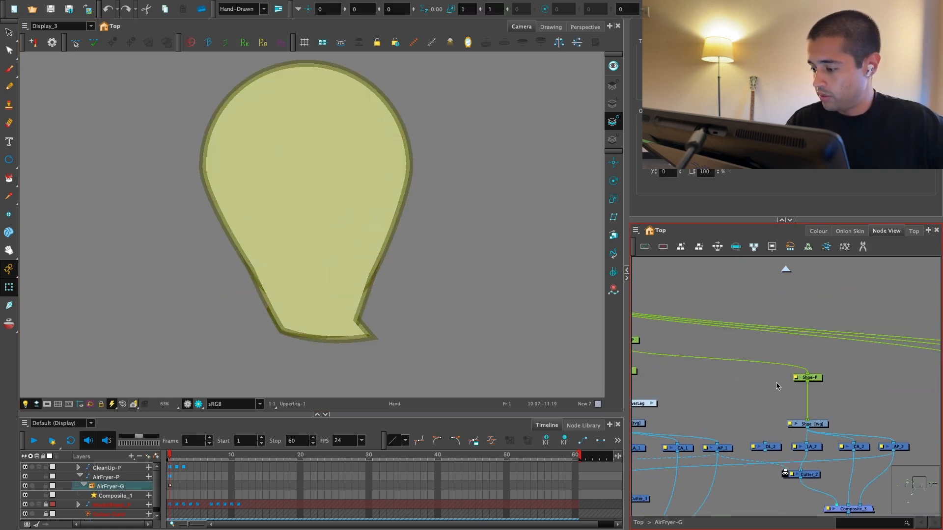
pyautogui.click(814, 377)
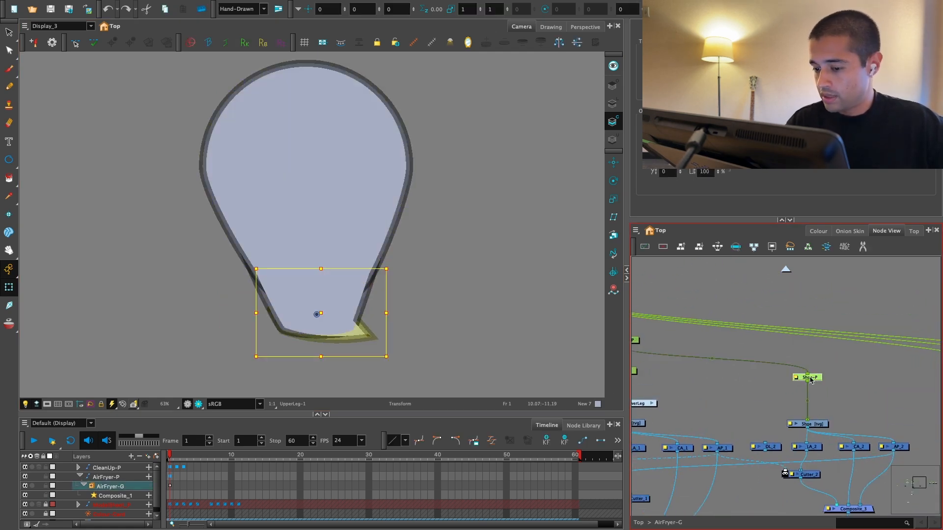
pyautogui.press('1')
pyautogui.press('1')
pyautogui.moveTo(490, 339); pyautogui.dragTo(528, 360)
pyautogui.click(680, 275)
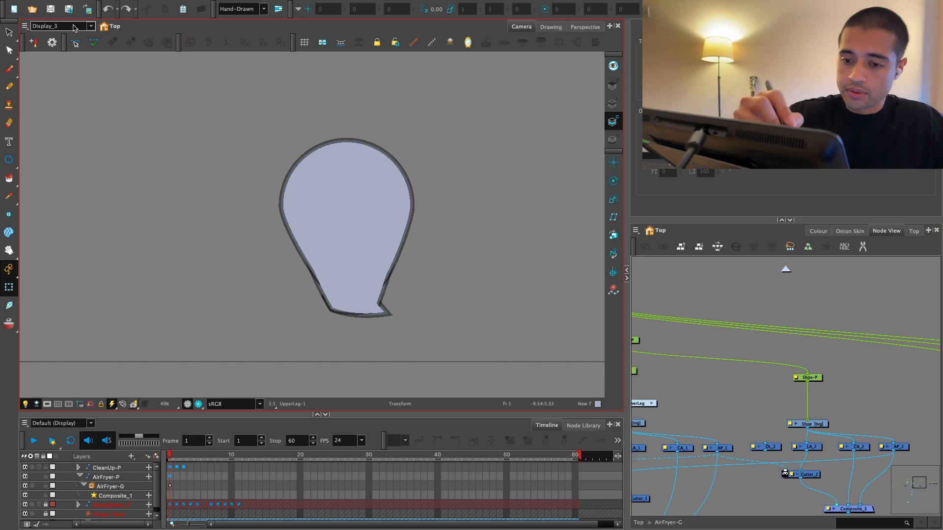
# Step: Switch the Camera view from Display_3 to Display and frame the character's legs
pyautogui.click(59, 26)
pyautogui.click(73, 42)
pyautogui.moveTo(729, 421); pyautogui.dragTo(796, 379)
pyautogui.scroll(-5, 796, 379)
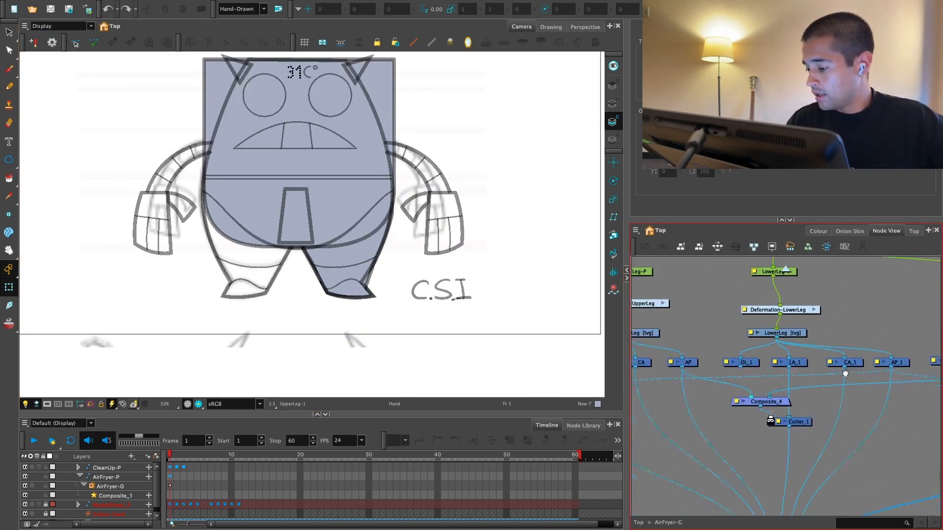
pyautogui.press('Delete')
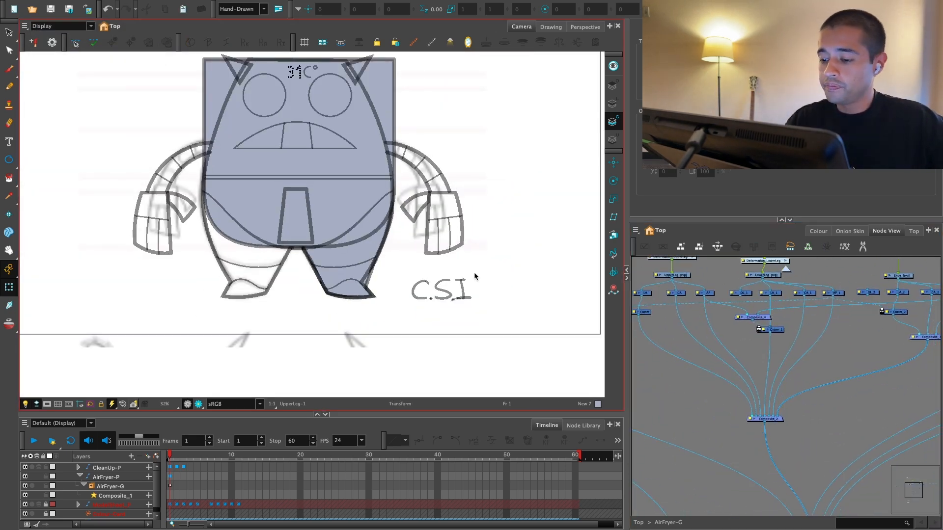
pyautogui.press('2')
pyautogui.press('2')
pyautogui.press('2')
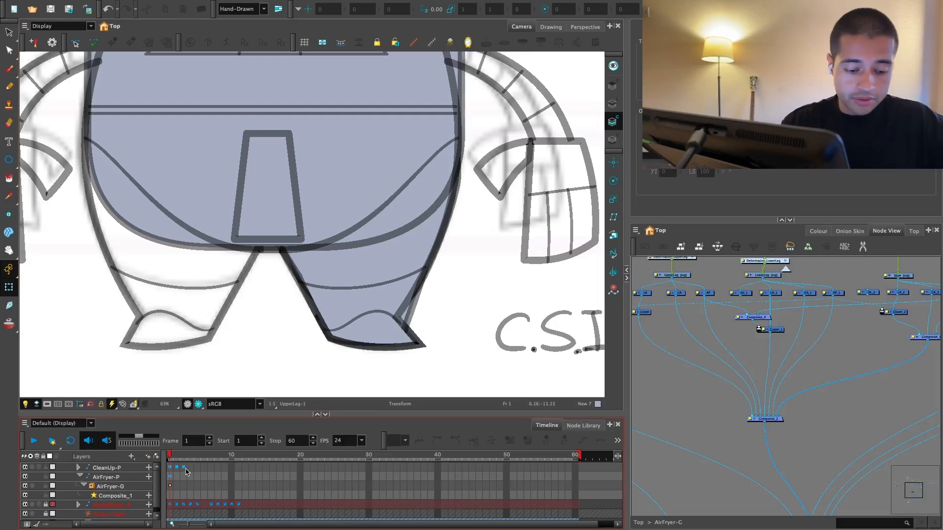
# Step: Collapse the layer hierarchy and set the AirFryer-P layer's colour to light blue
pyautogui.hotkey('shift', 'f')
pyautogui.click(143, 478)
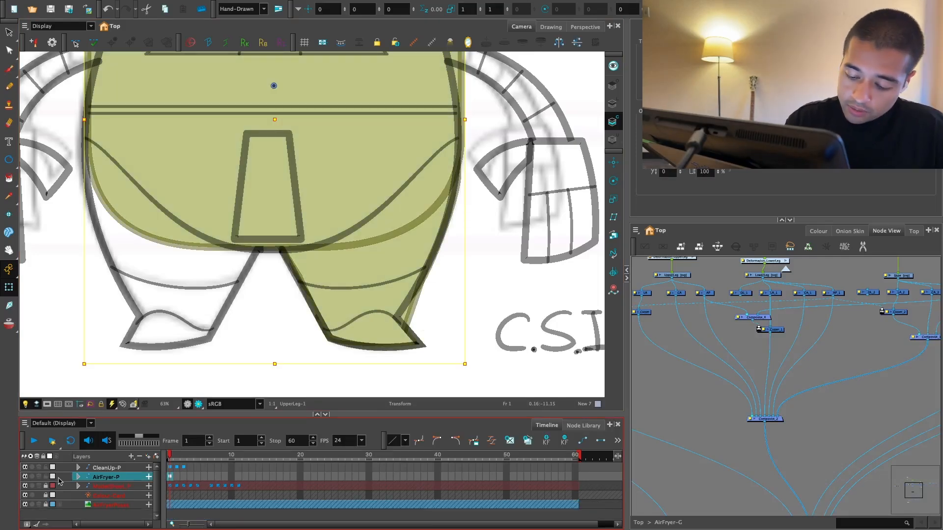
pyautogui.click(54, 477)
pyautogui.click(405, 302)
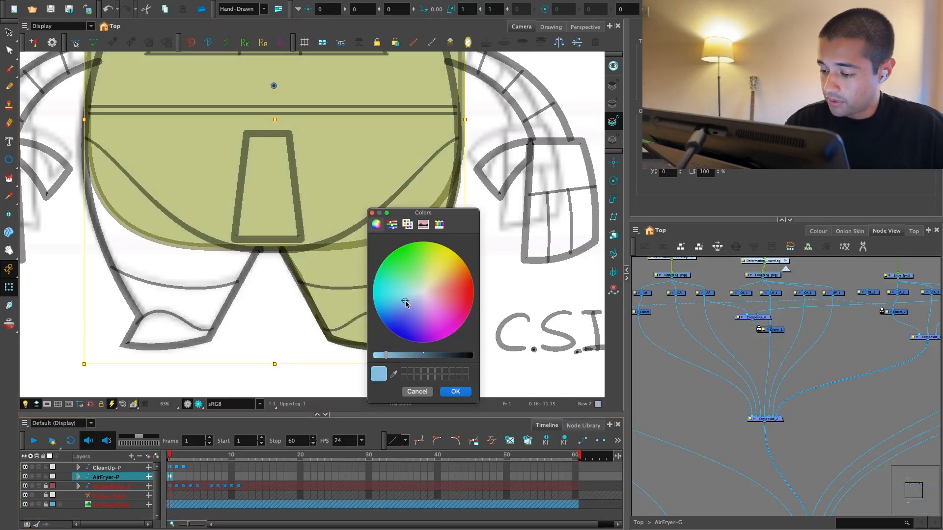
pyautogui.click(454, 392)
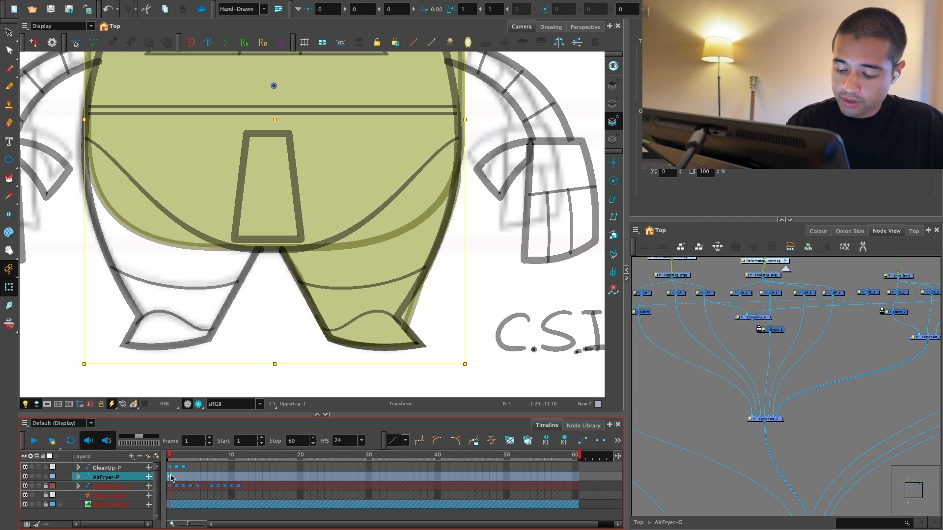
# Step: Mark frame 1 of the AirFryer-P layer red and clear the selection
pyautogui.rightClick(171, 478)
pyautogui.moveTo(310, 195)
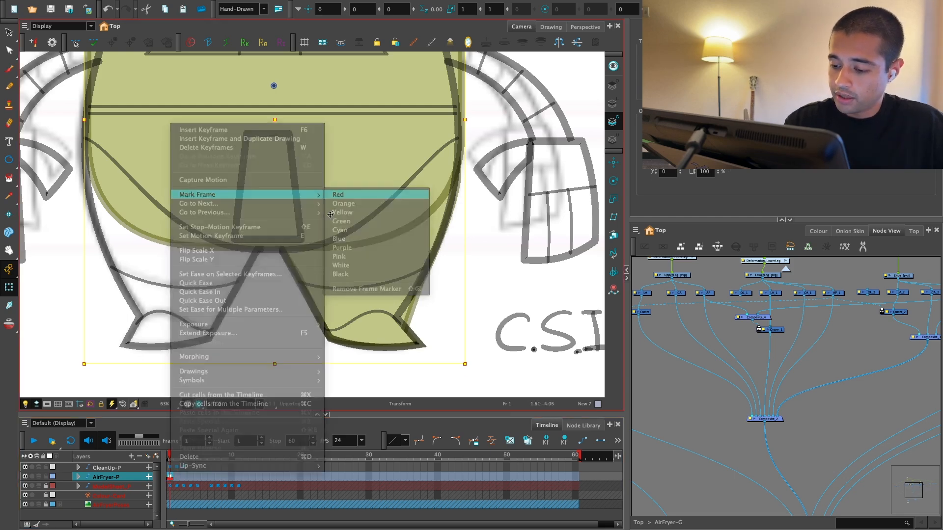
pyautogui.click(330, 214)
pyautogui.click(671, 393)
# Step: Select the LowerLeg deformer and reposition its lower right curve point and handle to follow the sketched ankle line
pyautogui.press('2')
pyautogui.press('2')
pyautogui.moveTo(489, 348); pyautogui.dragTo(455, 322)
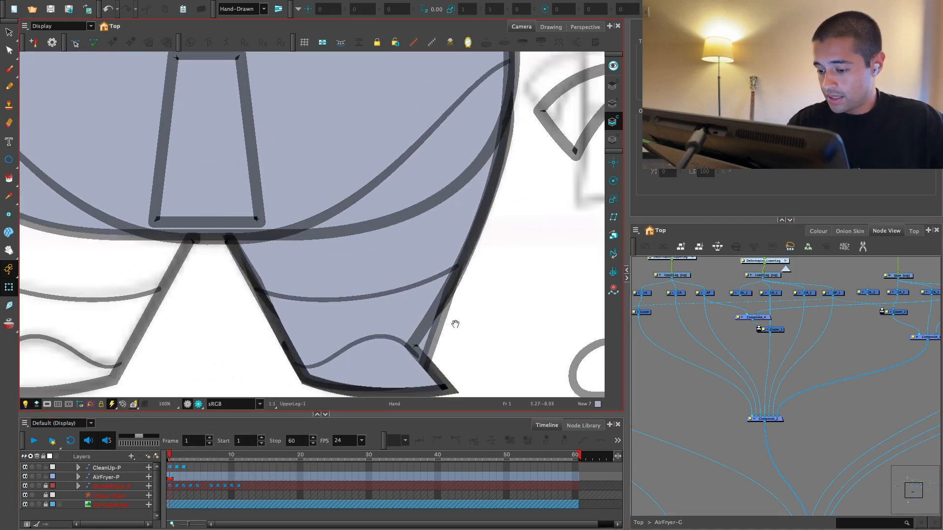
pyautogui.click(451, 336)
pyautogui.click(429, 354)
pyautogui.moveTo(422, 374); pyautogui.dragTo(400, 364)
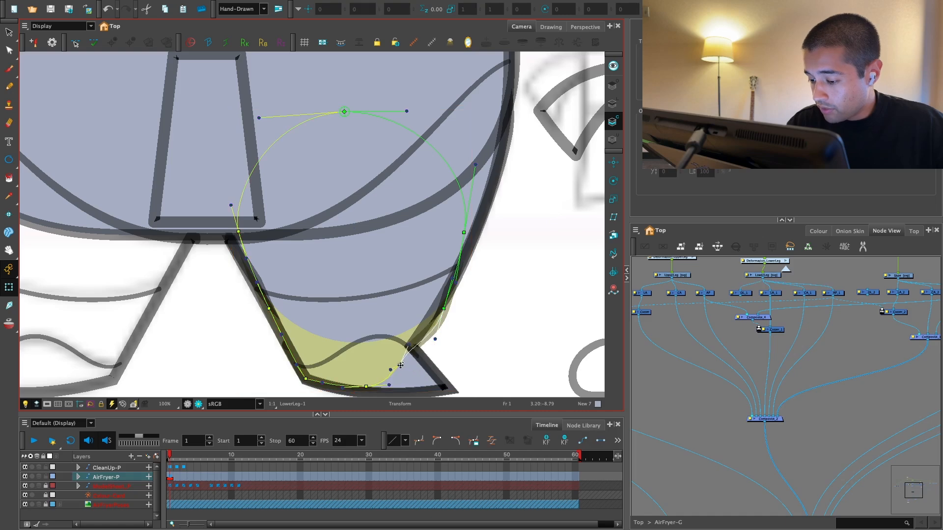
pyautogui.press('2')
pyautogui.moveTo(454, 330); pyautogui.dragTo(438, 273)
pyautogui.click(366, 384)
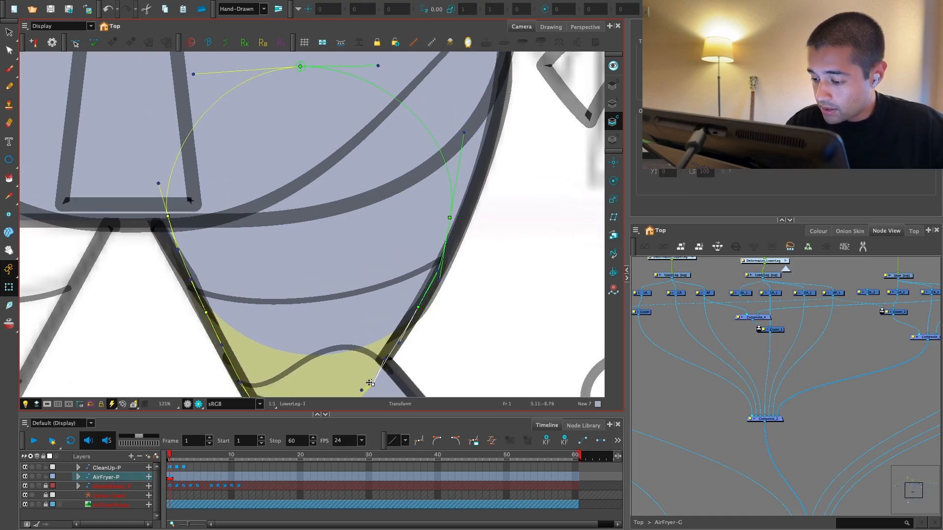
# Step: Try to move the upper right point of the LowerLeg curve outward toward the sketched leg outline
pyautogui.moveTo(478, 239)
pyautogui.mouseDown()
pyautogui.moveTo(411, 272)
pyautogui.moveTo(388, 249)
pyautogui.mouseUp()
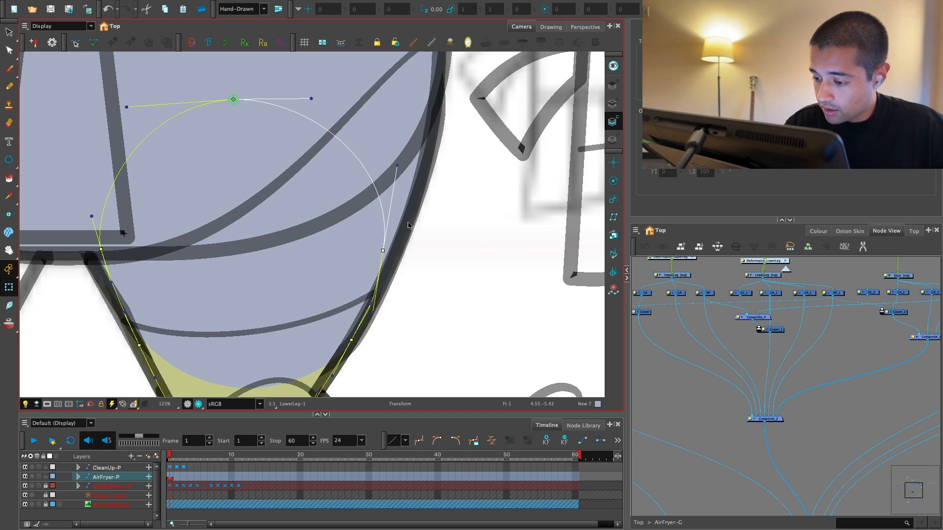
pyautogui.click(405, 221)
pyautogui.hotkey('ctrl', 'z')
# Step: Lower the opacity of the CleanUp drawing layer so the sketch shows more faintly
pyautogui.click(422, 193)
pyautogui.hotkey('alt', 's')
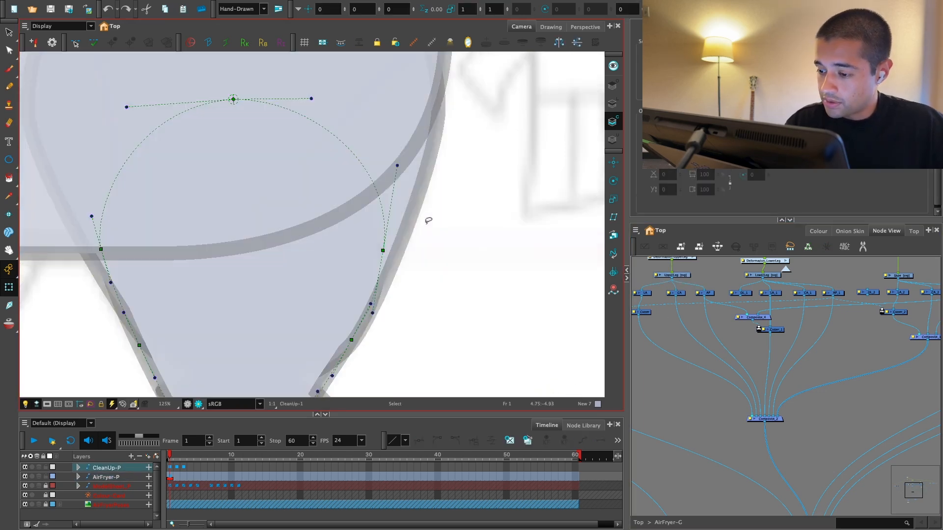
pyautogui.press('2')
pyautogui.press('2')
pyautogui.press('2')
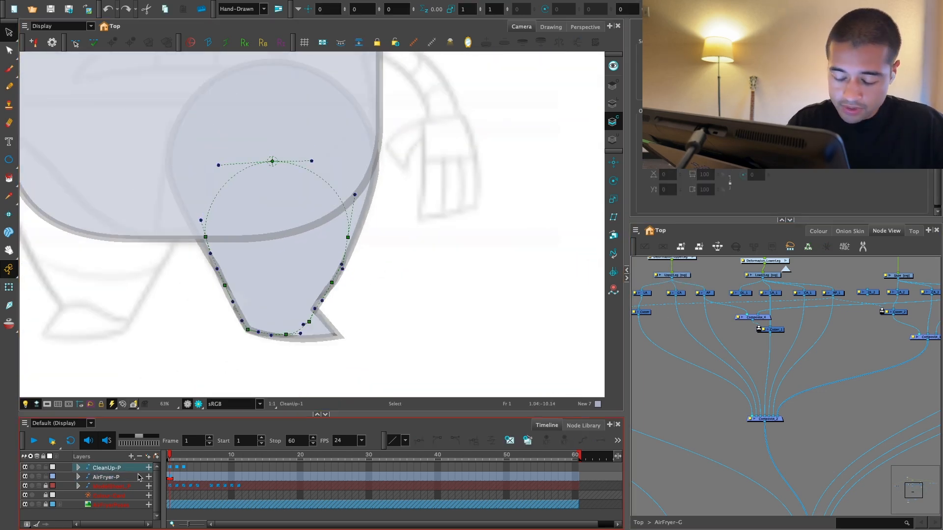
pyautogui.scroll(1, 139, 477)
pyautogui.doubleClick(140, 478)
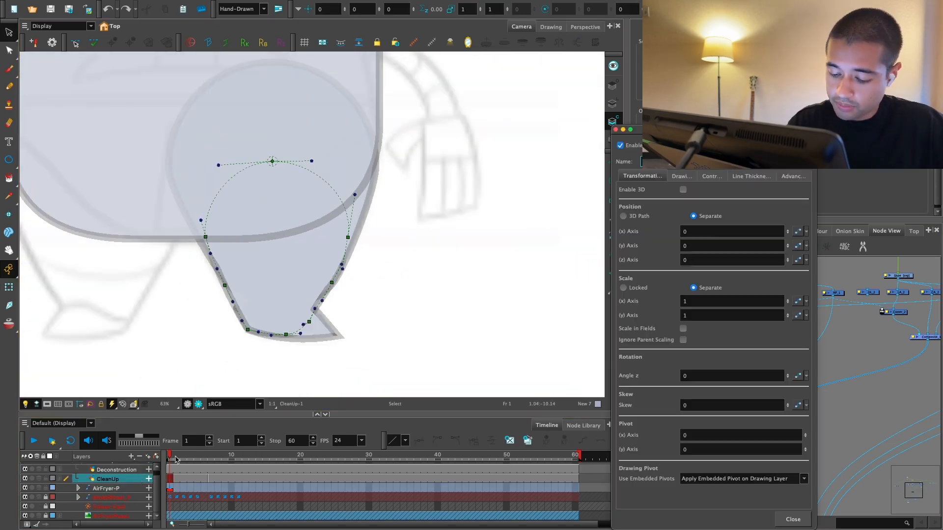
pyautogui.click(751, 176)
pyautogui.click(793, 176)
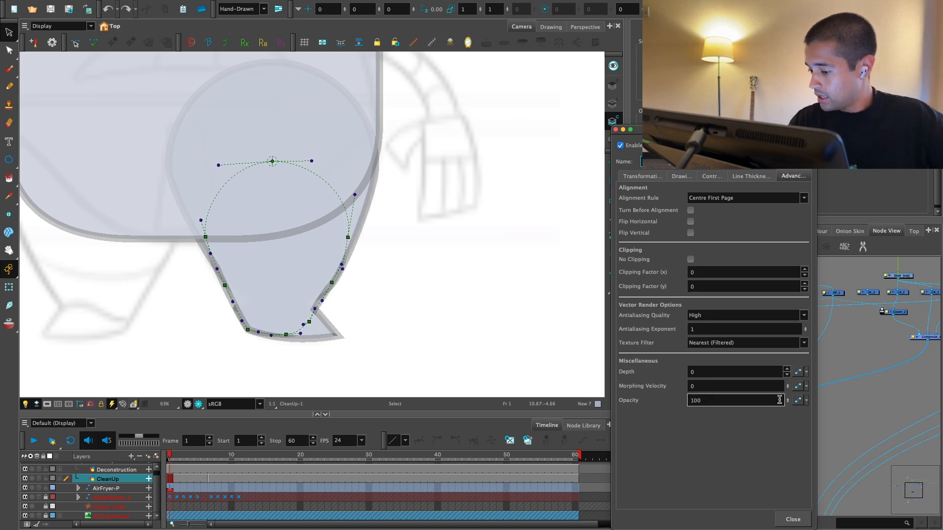
pyautogui.click(791, 516)
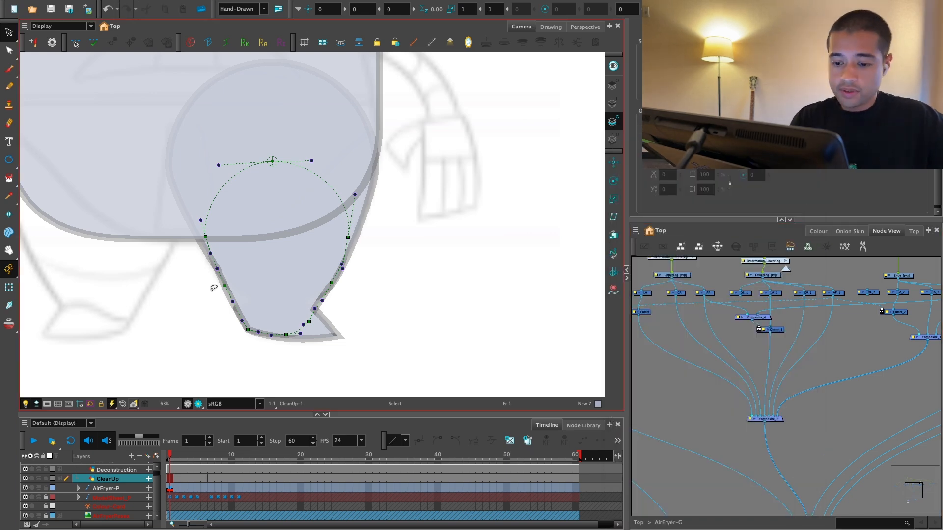
# Step: Select the UpperLeg deformer and adjust its lower right curve point to match the sketched outline
pyautogui.click(9, 287)
pyautogui.press('1')
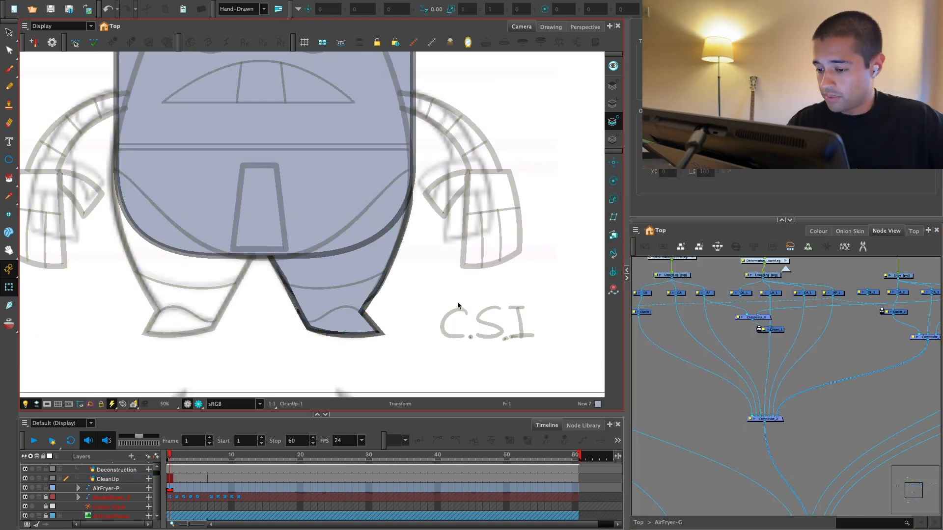
pyautogui.scroll(5, 451, 315)
pyautogui.click(374, 246)
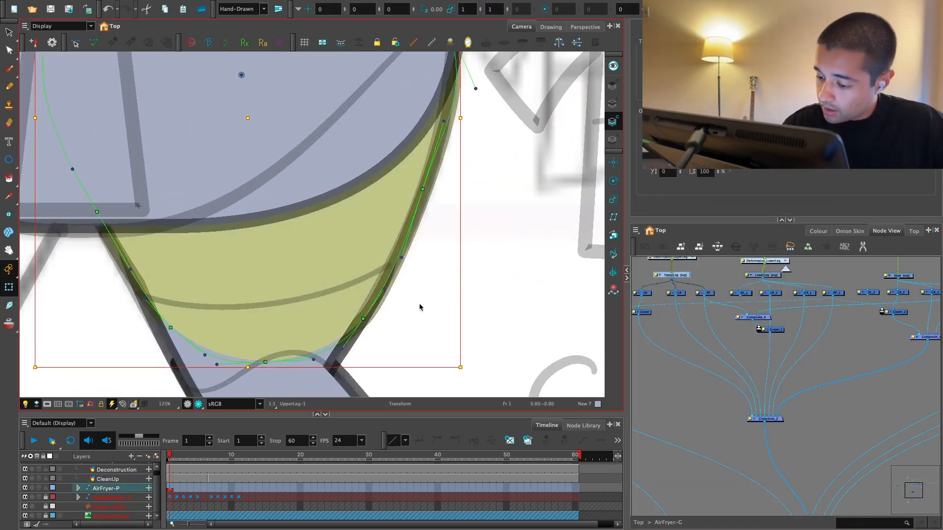
pyautogui.scroll(1, 419, 307)
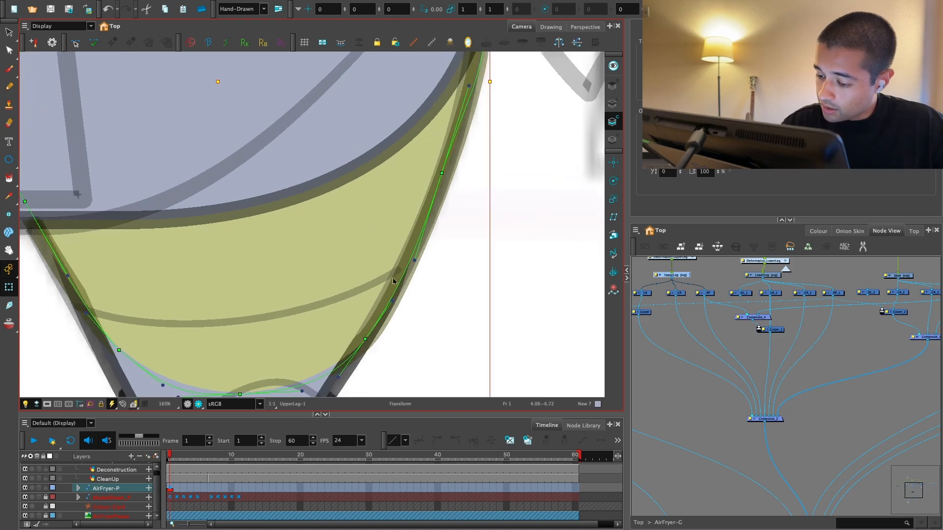
pyautogui.click(364, 340)
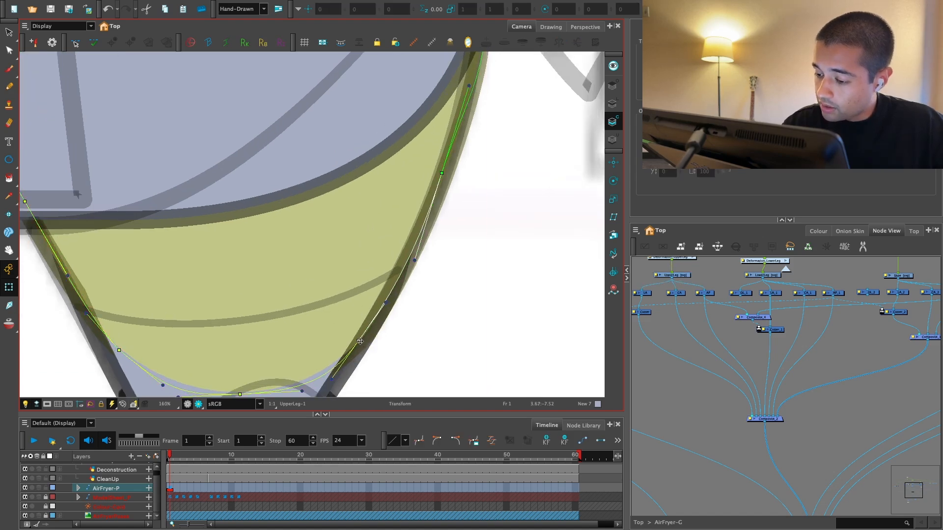
pyautogui.press('1')
pyautogui.moveTo(255, 286); pyautogui.dragTo(328, 246)
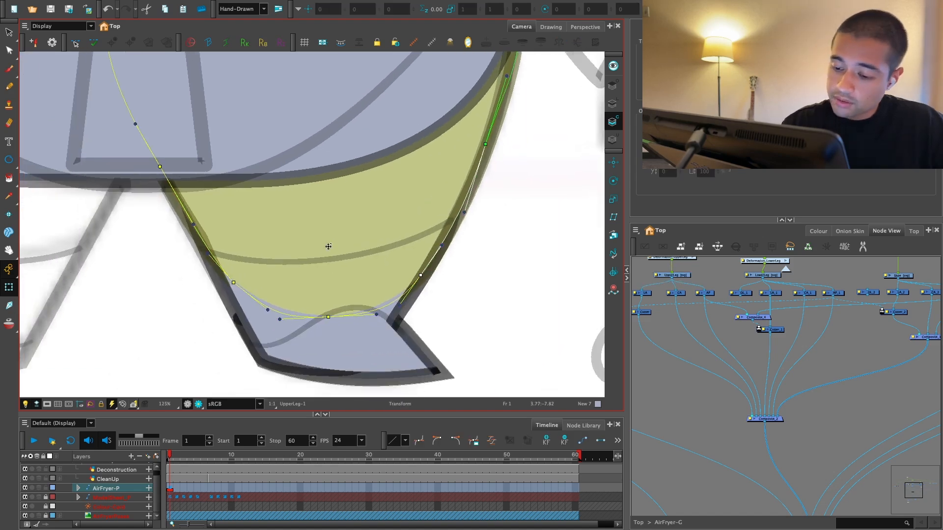
# Step: Adjust the two curve points on the UpperLeg's left edge to fit the sketched inner leg line
pyautogui.press('2')
pyautogui.moveTo(120, 152); pyautogui.dragTo(117, 153)
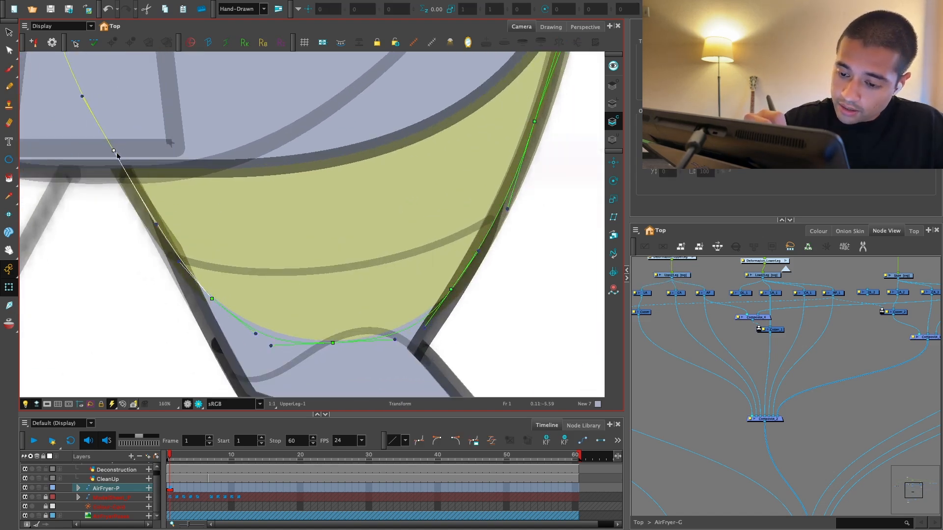
pyautogui.moveTo(215, 302); pyautogui.dragTo(206, 304)
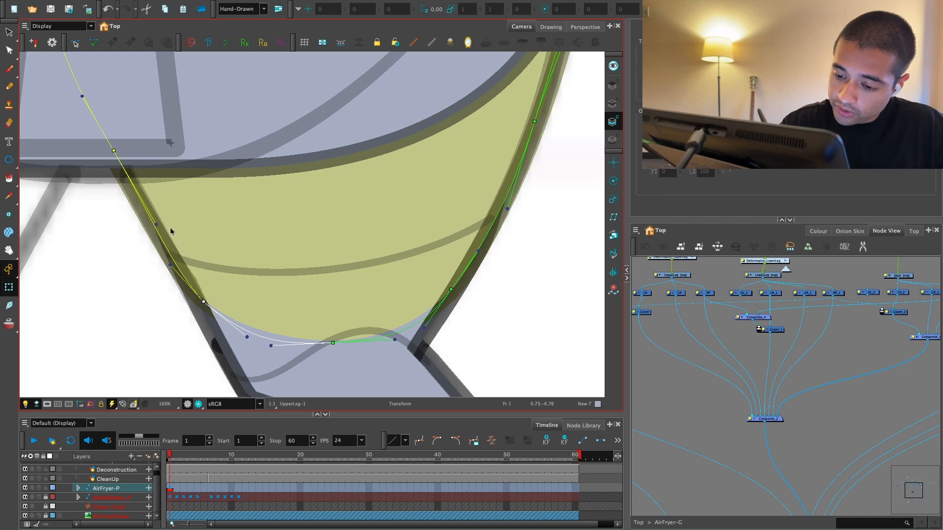
pyautogui.click(120, 154)
pyautogui.hotkey('ctrl', 'z')
pyautogui.moveTo(117, 154); pyautogui.dragTo(119, 153)
# Step: Select the LowerLeg deformer and nudge the middle point of its left edge to align with the sketched inner leg line
pyautogui.moveTo(200, 319); pyautogui.dragTo(256, 268)
pyautogui.click(184, 184)
pyautogui.press('2')
pyautogui.click(261, 307)
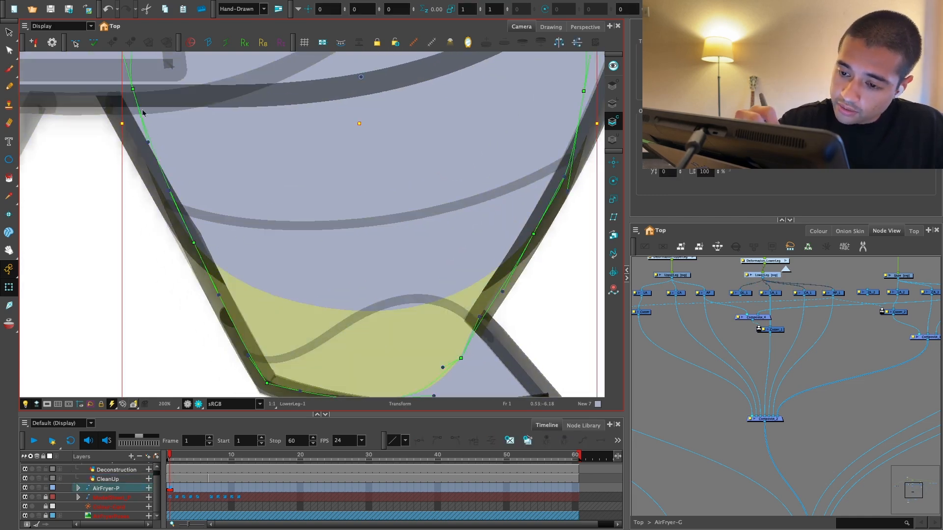
pyautogui.moveTo(133, 90); pyautogui.dragTo(126, 93)
pyautogui.hotkey('ctrl', 'z')
pyautogui.moveTo(194, 243); pyautogui.dragTo(192, 241)
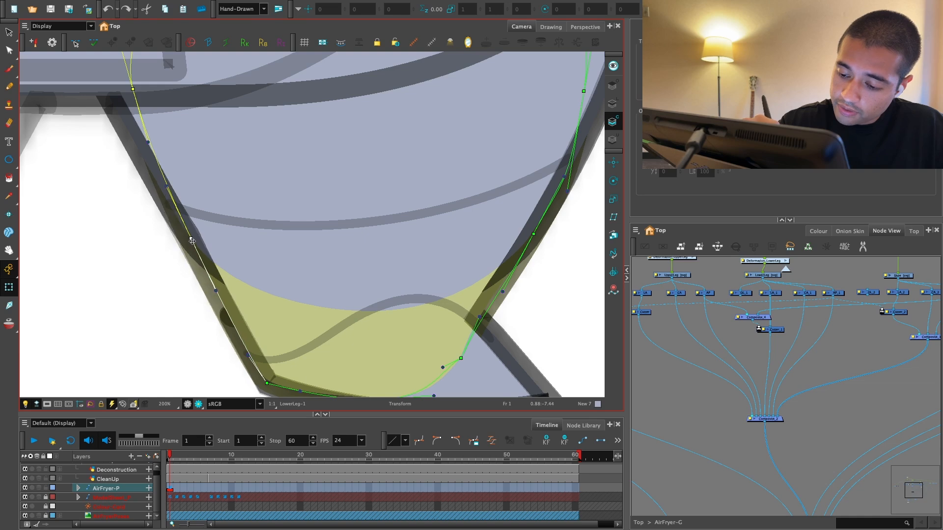
# Step: Adjust the upper and middle points of the LowerLeg deformer's left edge and the handle between them to follow the sketched inner leg line
pyautogui.moveTo(134, 89); pyautogui.dragTo(121, 100)
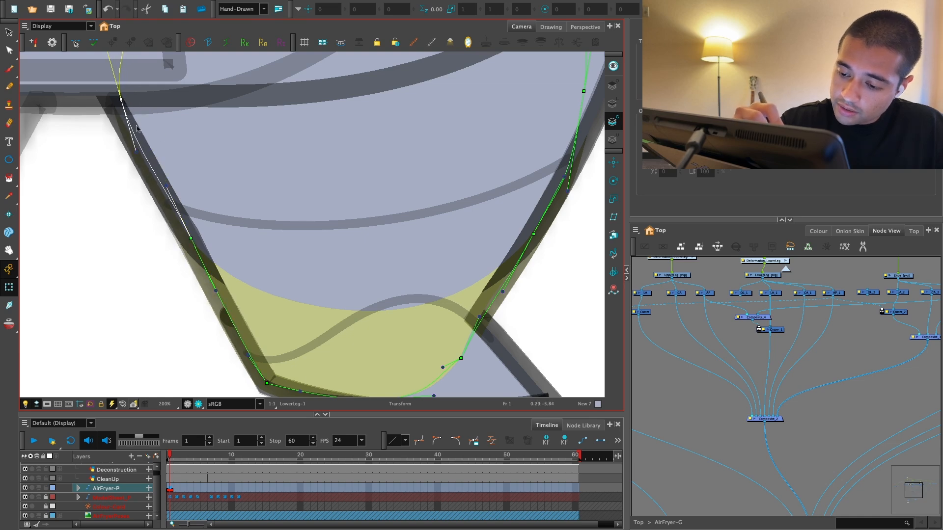
pyautogui.click(165, 190)
pyautogui.hotkey('ctrl', 'z')
pyautogui.moveTo(167, 187); pyautogui.dragTo(160, 188)
pyautogui.moveTo(191, 240); pyautogui.dragTo(188, 241)
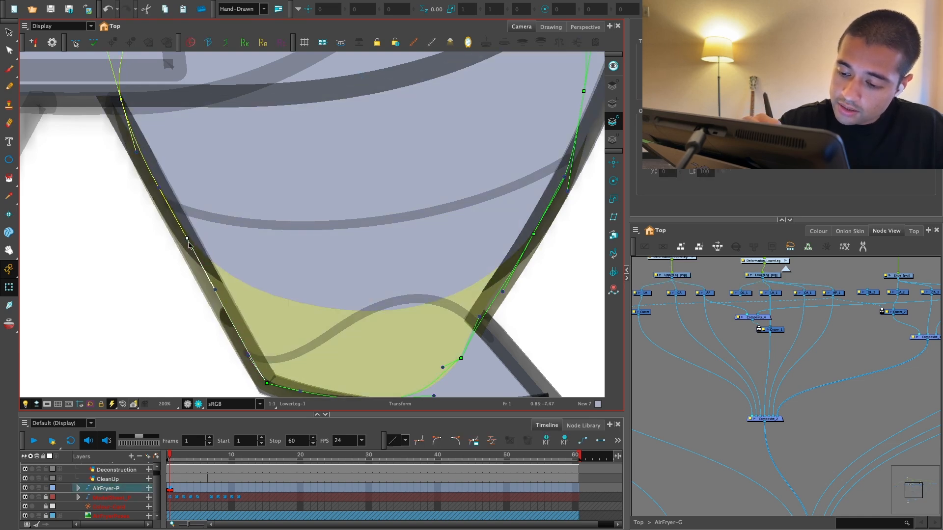
pyautogui.press('1')
pyautogui.press('1')
pyautogui.click(659, 358)
pyautogui.press('space')
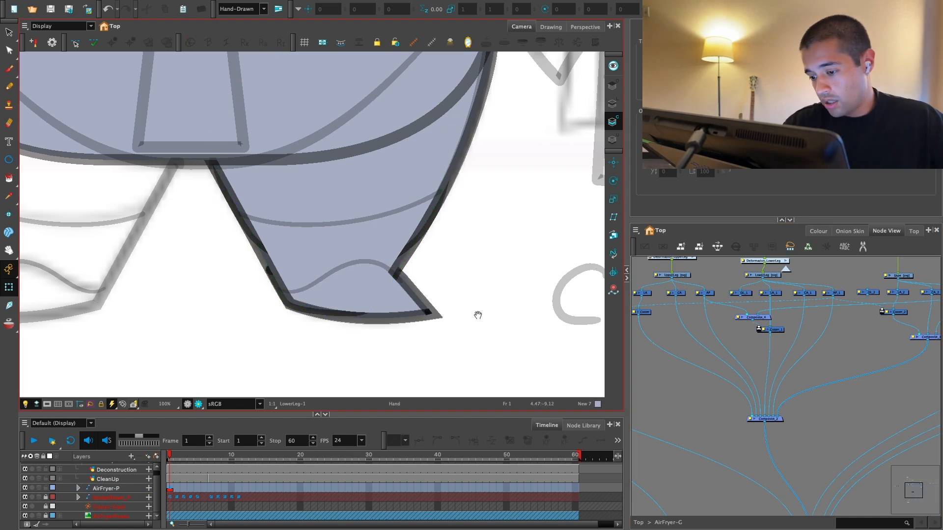
# Step: Add a darker grey-blue colour (RGB 119, 129, 149) to the AirFryer_Colors palette and paint the shoe with it
pyautogui.press('1')
pyautogui.press('1')
pyautogui.moveTo(477, 315); pyautogui.dragTo(393, 299)
pyautogui.press('2')
pyautogui.press('2')
pyautogui.moveTo(373, 351); pyautogui.dragTo(371, 343)
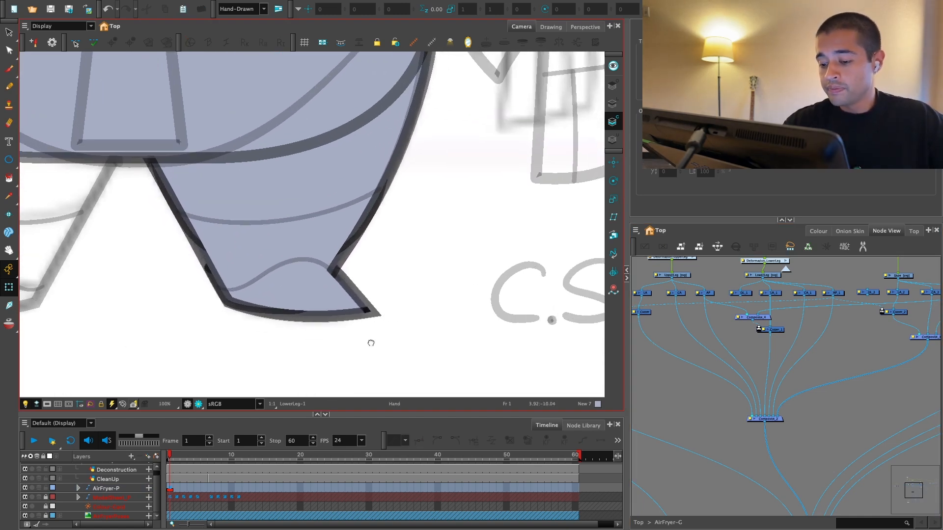
pyautogui.click(346, 325)
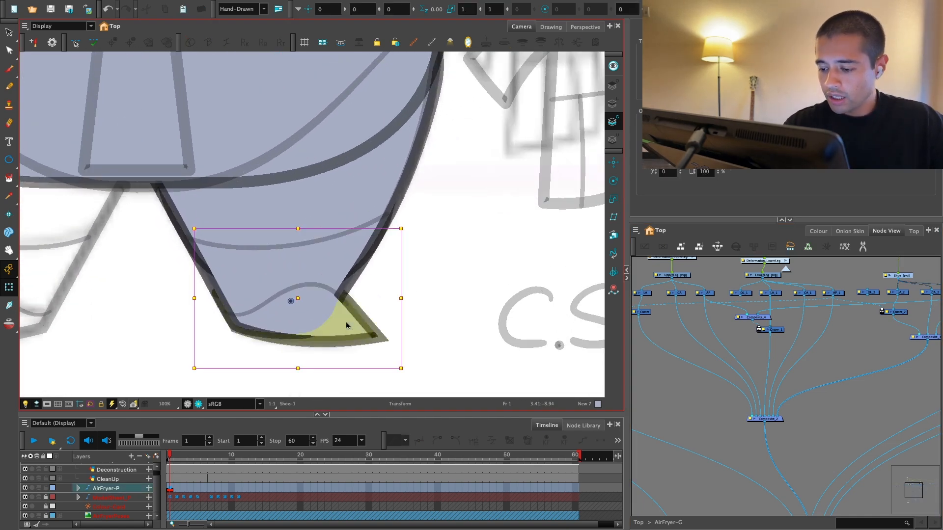
pyautogui.hotkey('alt', 's')
pyautogui.click(818, 235)
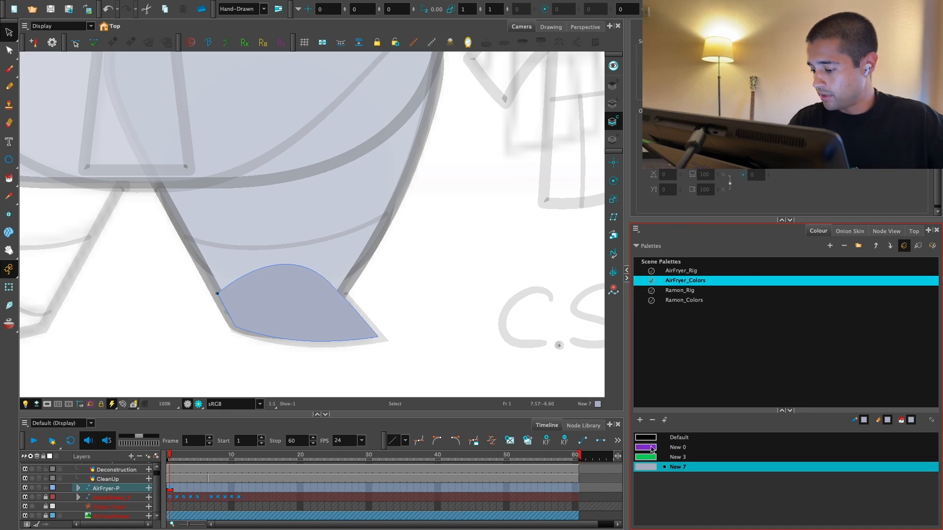
pyautogui.click(639, 420)
pyautogui.doubleClick(644, 476)
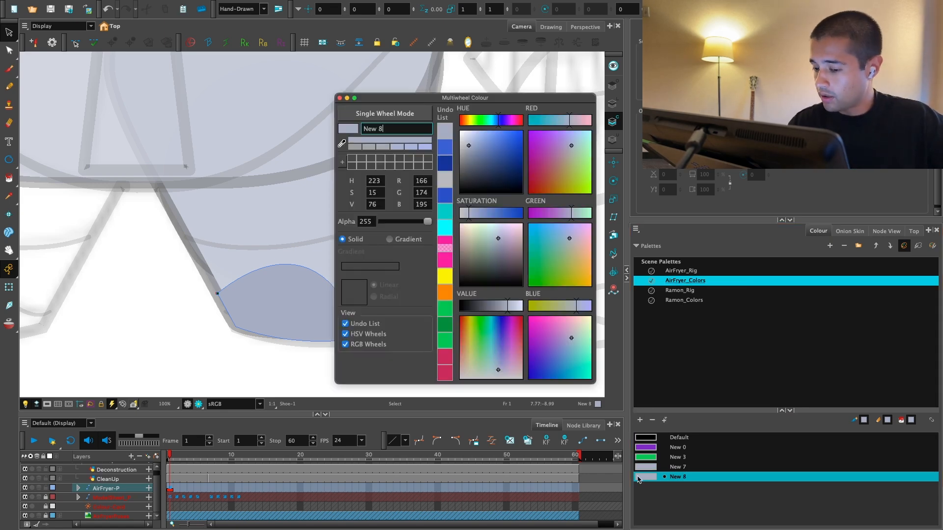
pyautogui.moveTo(480, 153); pyautogui.dragTo(471, 149)
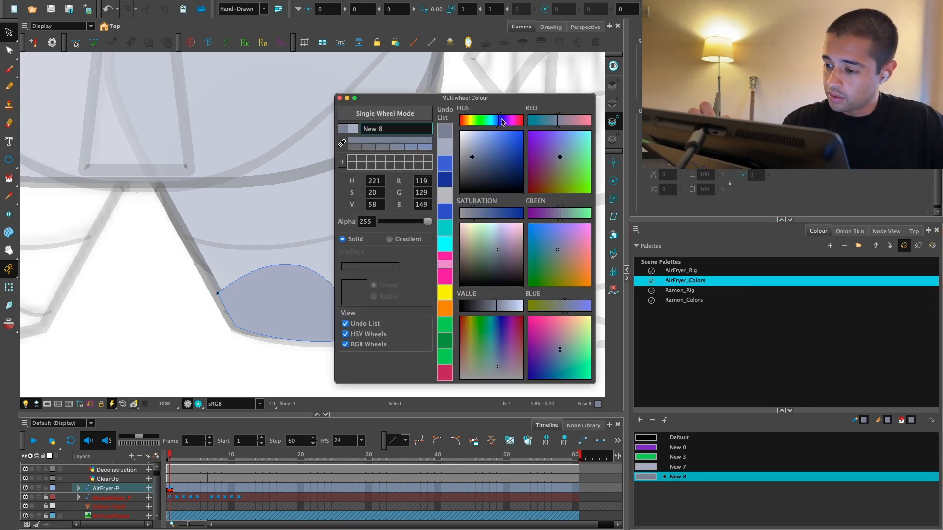
pyautogui.click(339, 98)
pyautogui.hotkey('alt', 'i')
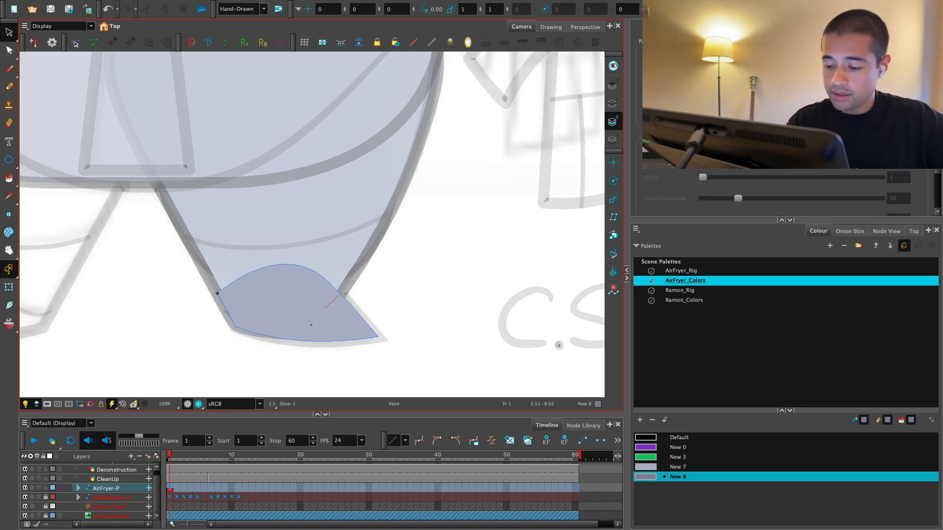
pyautogui.click(311, 323)
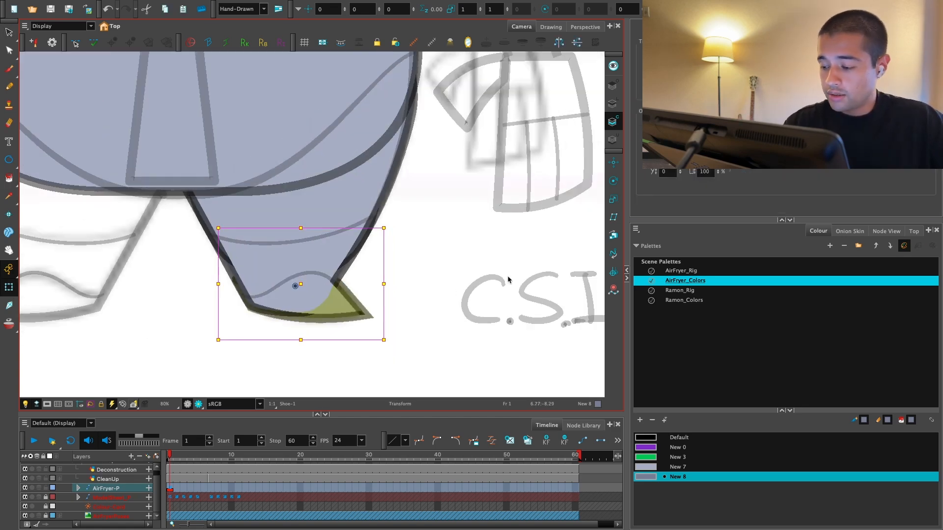
# Step: Move the shoe's Composite_3 connection to an earlier port on Composite_2 so the shoe is layered in front of the leg
pyautogui.click(886, 230)
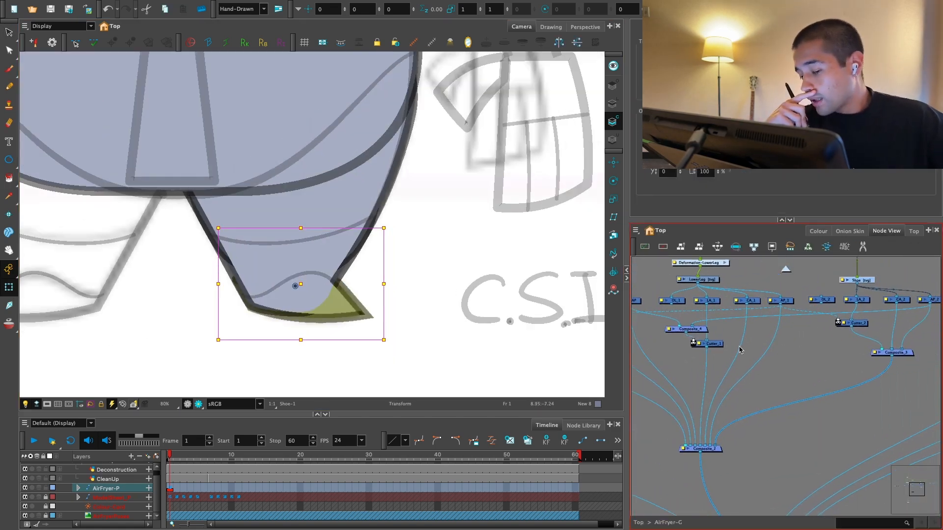
pyautogui.press('2')
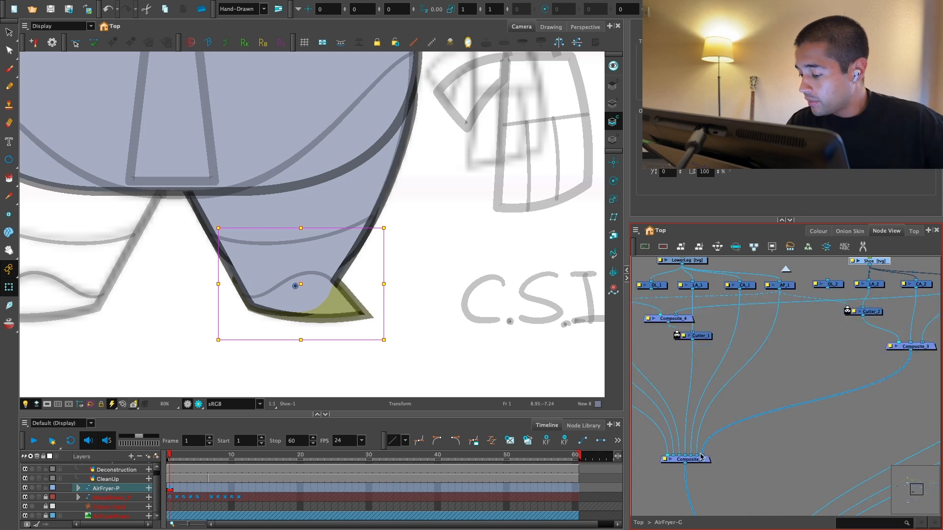
pyautogui.moveTo(702, 455); pyautogui.dragTo(687, 455)
pyautogui.click(721, 453)
pyautogui.press('space')
pyautogui.press('1')
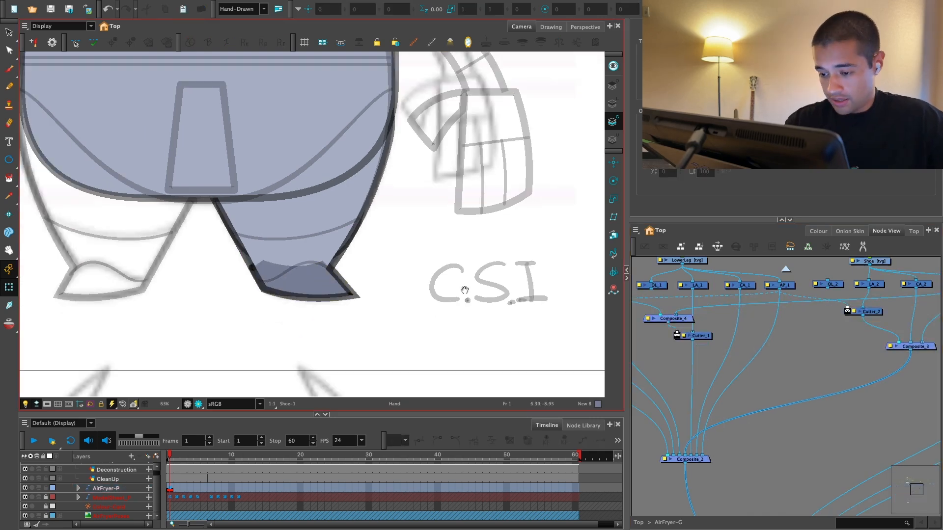
# Step: Duplicate Cutter_2 and insert the copy between the shoe's CA_2 node and Composite_3
pyautogui.moveTo(762, 328); pyautogui.dragTo(726, 360)
pyautogui.moveTo(897, 309); pyautogui.dragTo(777, 322)
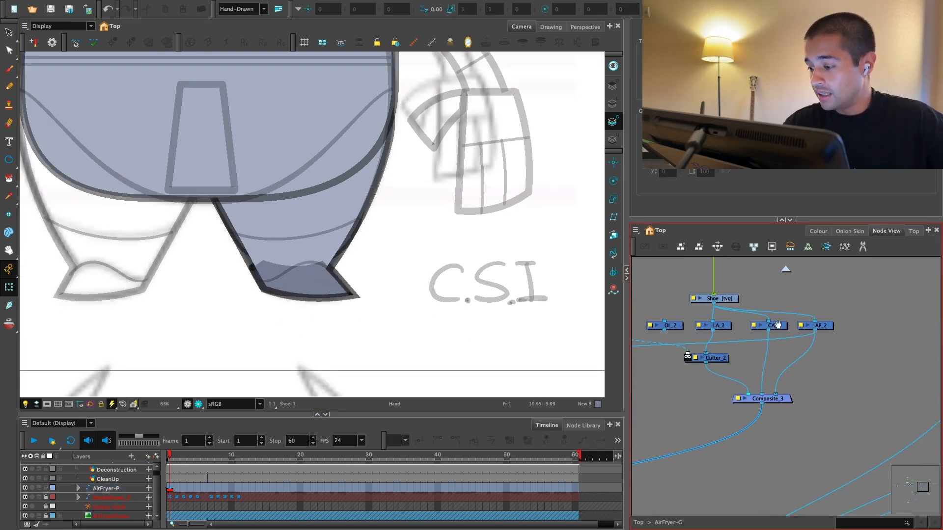
pyautogui.press('2')
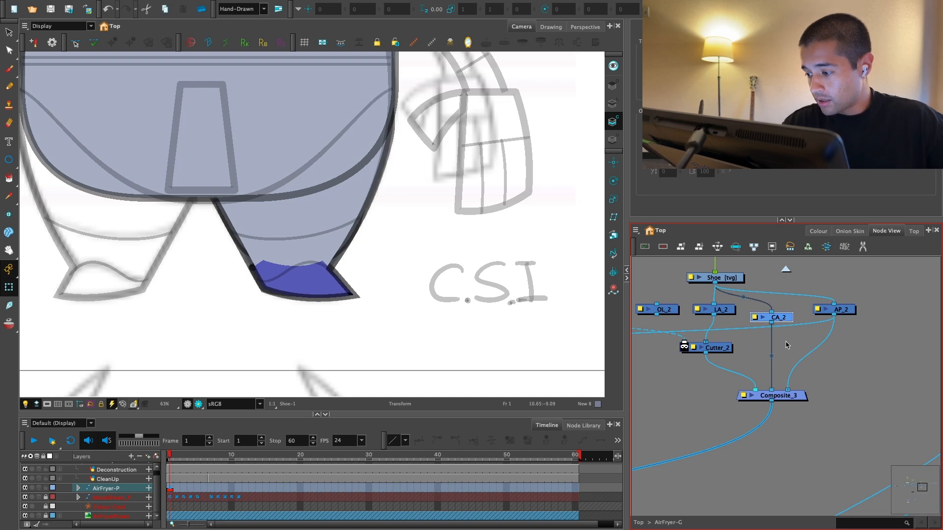
pyautogui.click(787, 343)
pyautogui.click(717, 349)
pyautogui.hotkey('ctrl', 'c')
pyautogui.hotkey('ctrl', 'v')
pyautogui.moveTo(867, 358); pyautogui.dragTo(800, 393)
pyautogui.press('1')
# Step: Select the ShoeMask drawing node and move its ShoeMask-P peg slightly higher above it
pyautogui.press('1')
pyautogui.moveTo(815, 351); pyautogui.dragTo(773, 306)
pyautogui.moveTo(858, 350); pyautogui.dragTo(755, 374)
pyautogui.press('2')
pyautogui.moveTo(780, 330); pyautogui.dragTo(759, 362)
pyautogui.moveTo(854, 330); pyautogui.dragTo(829, 363)
pyautogui.press('1')
pyautogui.moveTo(830, 363); pyautogui.dragTo(930, 349)
pyautogui.moveTo(929, 348); pyautogui.dragTo(702, 362)
pyautogui.moveTo(702, 362); pyautogui.dragTo(800, 327)
pyautogui.press('1')
pyautogui.press('2')
pyautogui.click(794, 337)
pyautogui.click(782, 357)
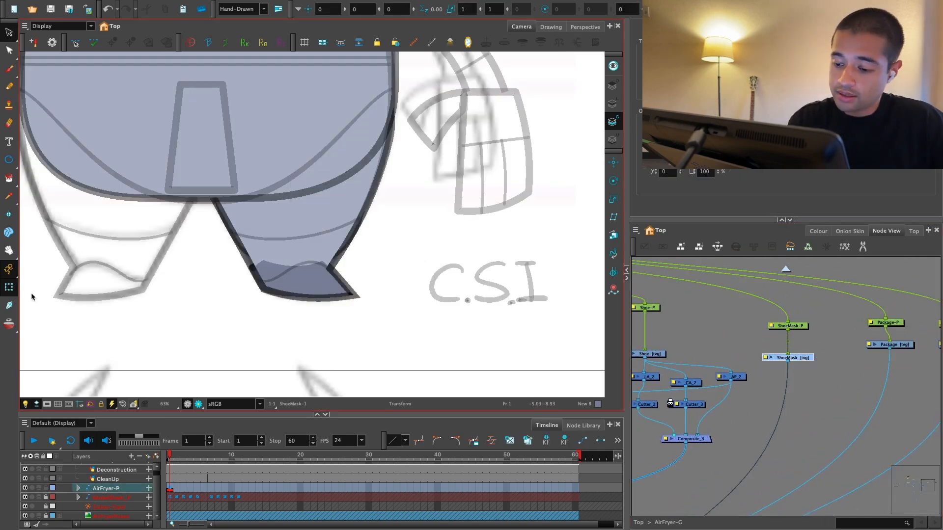
pyautogui.press('2')
pyautogui.moveTo(796, 326); pyautogui.dragTo(796, 315)
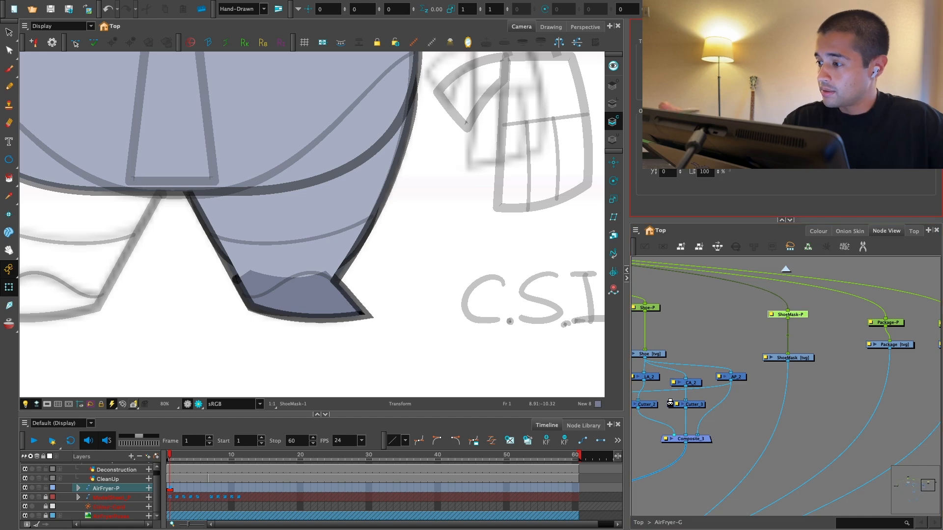
# Step: Choose the black Default swatch in AirFryer_Colors as the drawing colour for the shoe mask
pyautogui.click(874, 27)
pyautogui.click(818, 231)
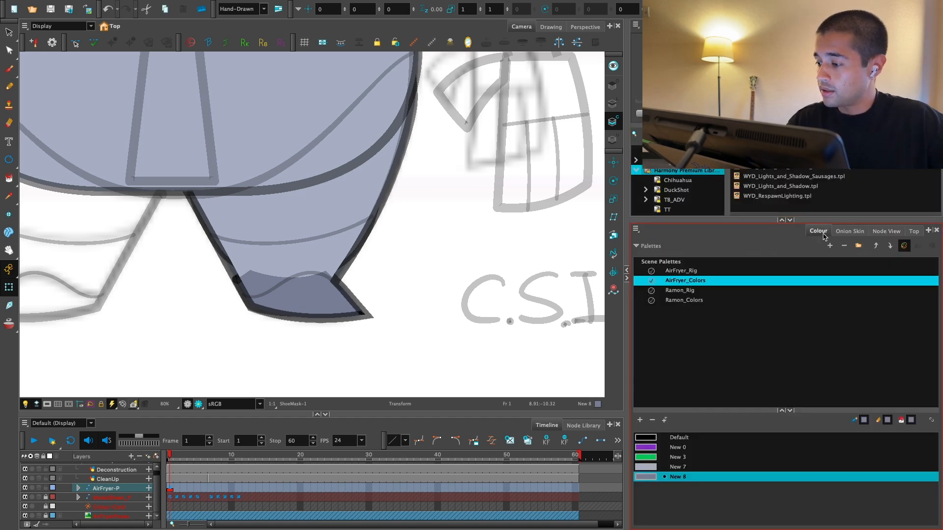
pyautogui.click(659, 438)
pyautogui.scroll(2, 326, 324)
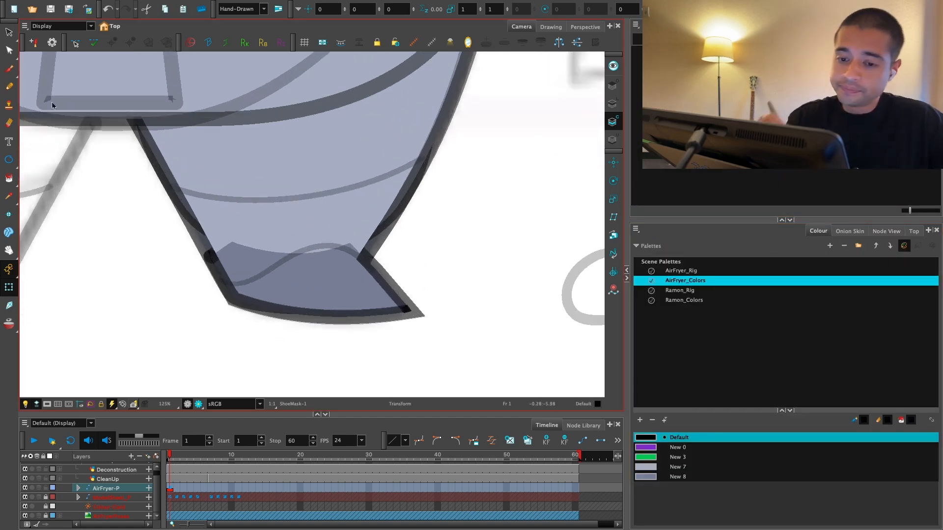
pyautogui.click(15, 162)
pyautogui.click(45, 156)
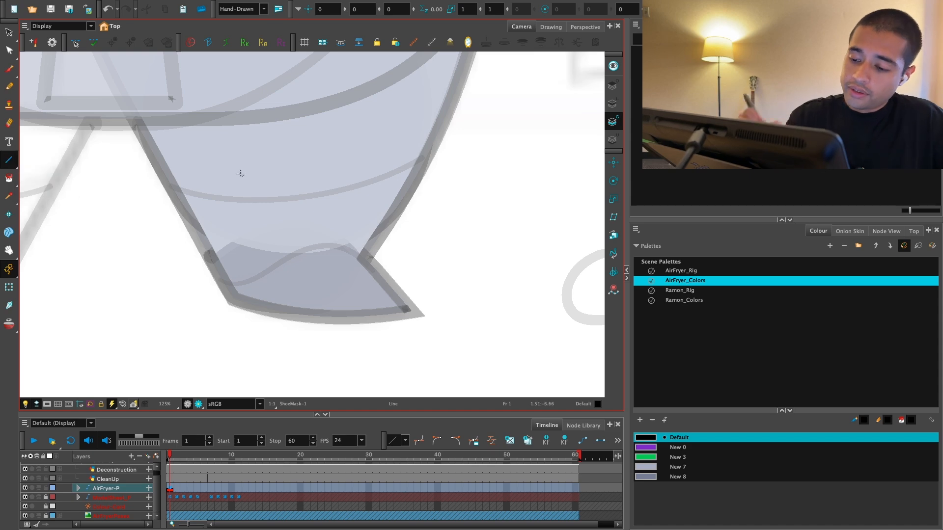
pyautogui.click(9, 270)
pyautogui.hotkey('shift', 't')
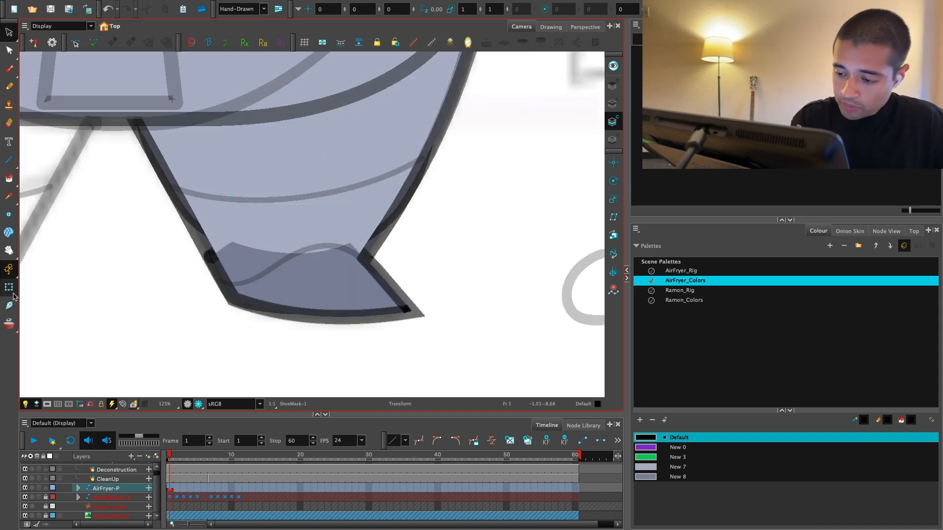
# Step: Examine the curved shoe-top line in the CleanUp drawing and return to the ShoeMask drawing
pyautogui.click(324, 245)
pyautogui.hotkey('alt', 's')
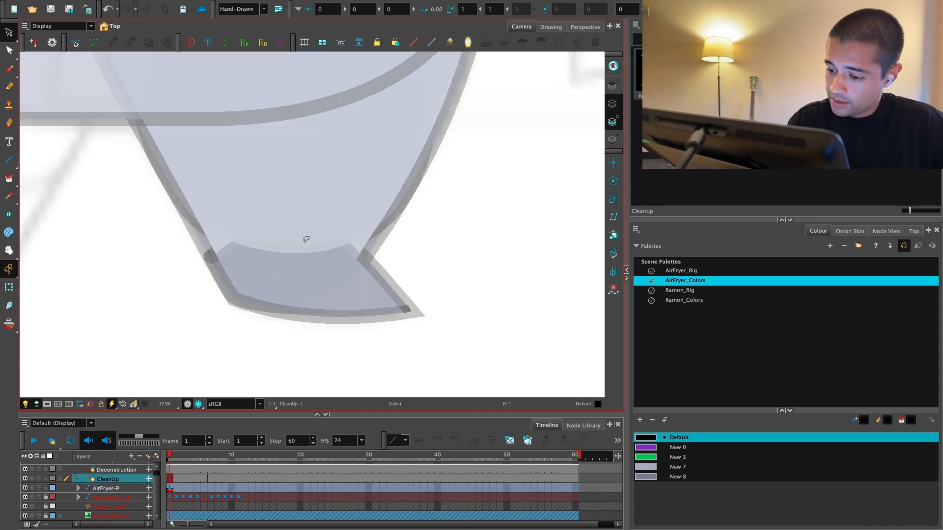
pyautogui.click(613, 85)
pyautogui.click(319, 245)
pyautogui.click(854, 27)
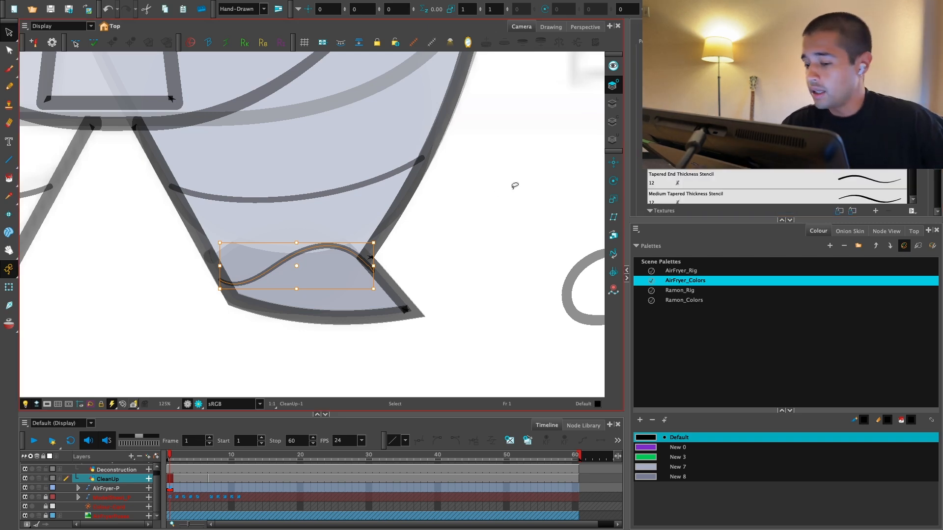
pyautogui.hotkey('shift', 't')
pyautogui.click(886, 231)
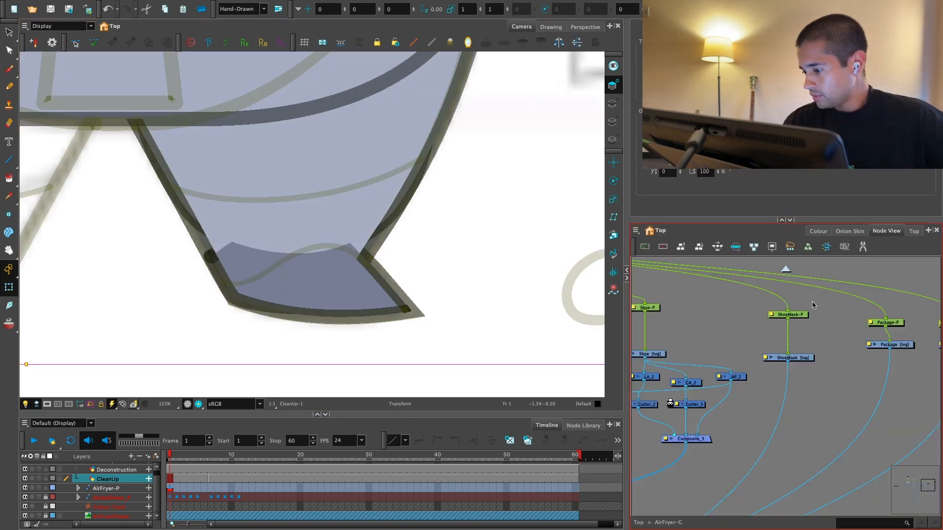
pyautogui.click(804, 357)
# Step: Try a straight line in ShoeMask across the top of the shoe, from the inner leg edge to the opposite corner
pyautogui.hotkey('alt', '4')
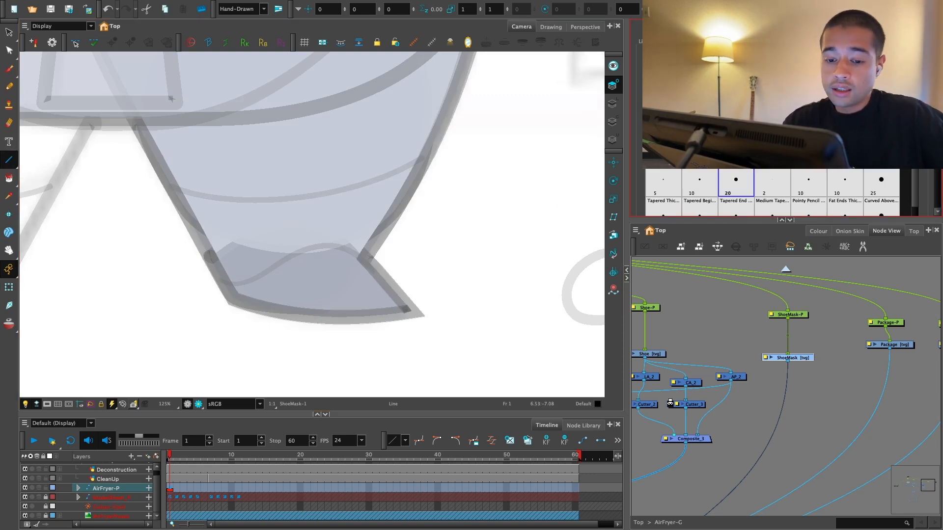
pyautogui.press('2')
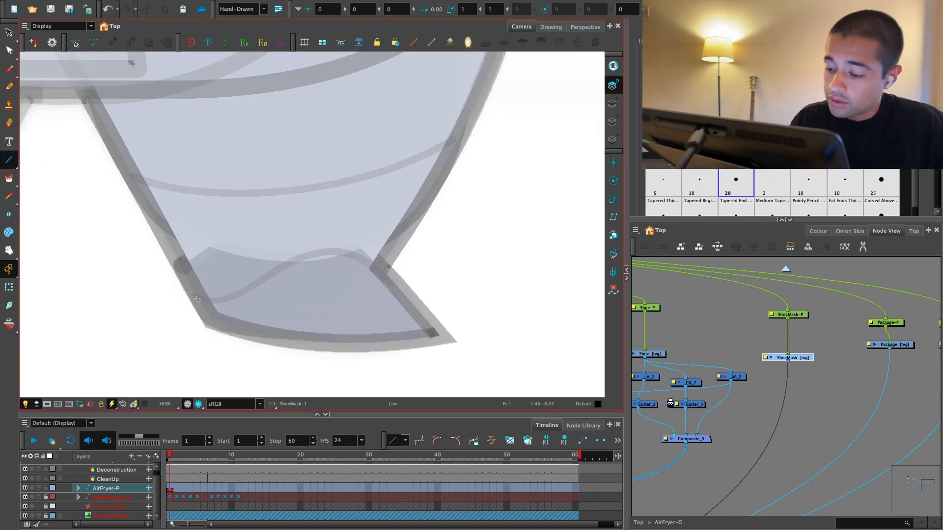
pyautogui.moveTo(197, 300); pyautogui.dragTo(383, 265)
pyautogui.press('1')
pyautogui.moveTo(438, 330); pyautogui.dragTo(425, 319)
pyautogui.press('2')
pyautogui.press('2')
# Step: Delete the straight line from the ShoeMask drawing
pyautogui.moveTo(824, 356); pyautogui.dragTo(779, 374)
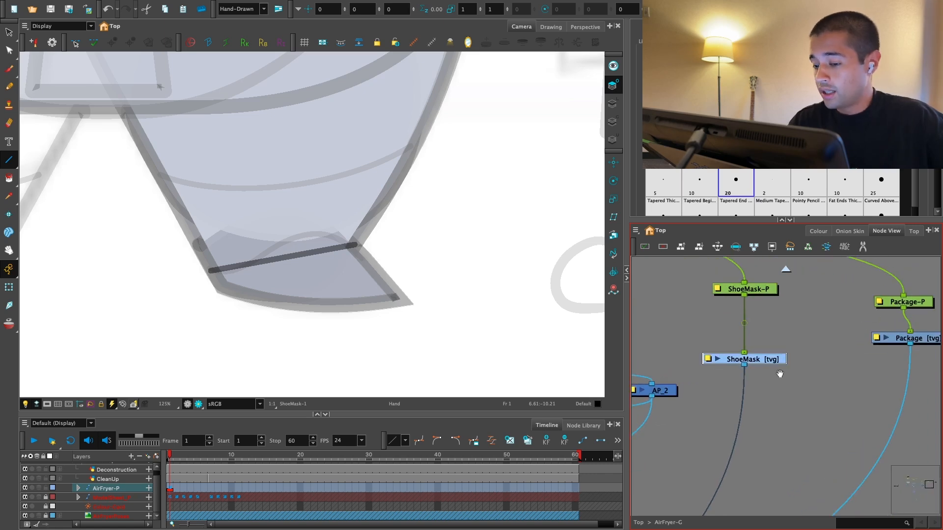
pyautogui.moveTo(465, 303); pyautogui.dragTo(481, 322)
pyautogui.press('2')
pyautogui.hotkey('alt', 's')
pyautogui.moveTo(369, 306); pyautogui.dragTo(366, 312)
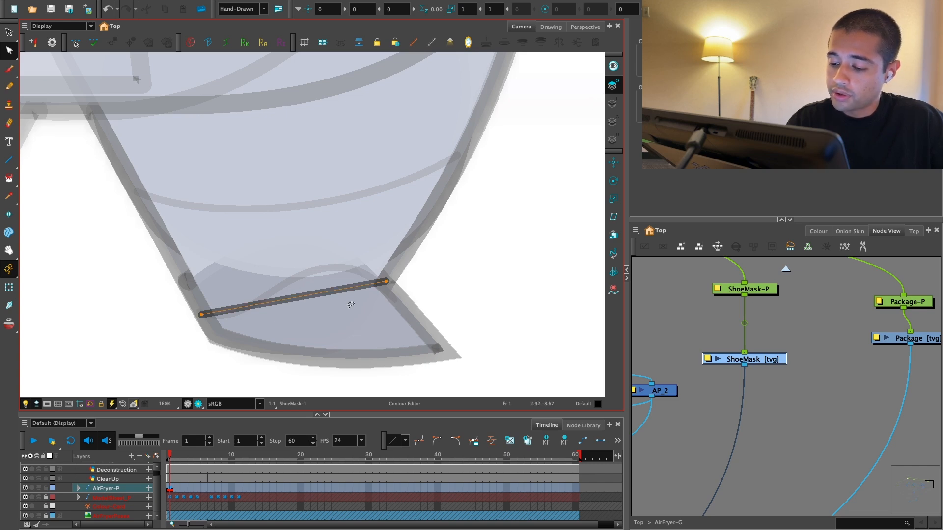
pyautogui.press('Delete')
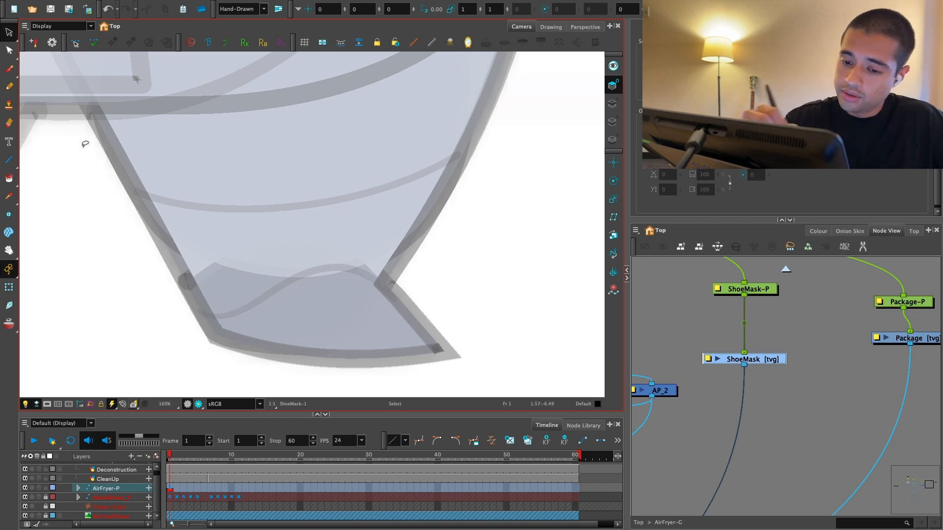
# Step: Draw a rectangle in ShoeMask over the lower leg and shoe, and shift it slightly up and to the right
pyautogui.moveTo(8, 160); pyautogui.dragTo(39, 162)
pyautogui.moveTo(150, 187)
pyautogui.mouseDown()
pyautogui.moveTo(278, 263)
pyautogui.moveTo(389, 353)
pyautogui.mouseUp()
pyautogui.hotkey('alt', 's')
pyautogui.click(369, 211)
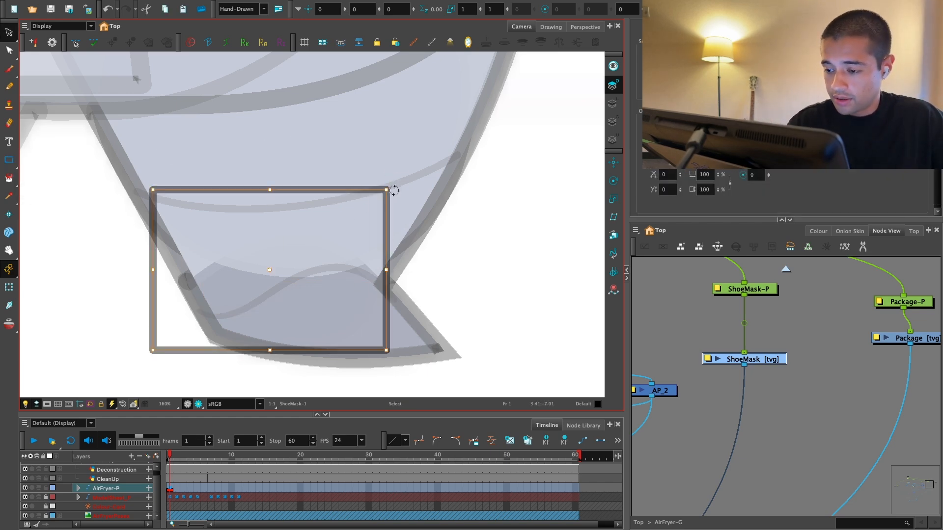
pyautogui.moveTo(280, 275); pyautogui.dragTo(301, 263)
pyautogui.click(489, 261)
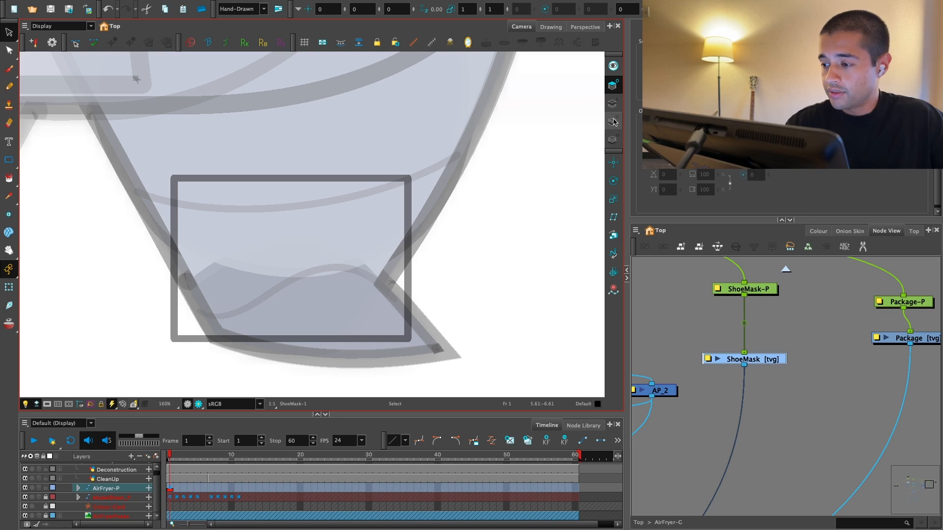
# Step: Place the shoe mask rectangle on the Line Art layer of the ShoeMask drawing
pyautogui.click(614, 122)
pyautogui.click(613, 102)
pyautogui.click(545, 131)
pyautogui.click(614, 121)
pyautogui.click(613, 104)
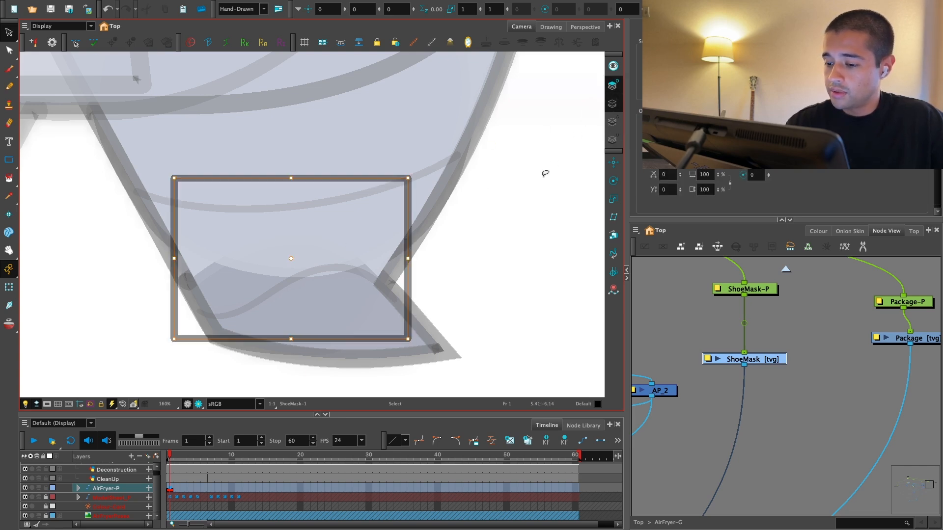
pyautogui.click(545, 175)
pyautogui.click(617, 124)
pyautogui.moveTo(497, 252); pyautogui.dragTo(522, 229)
pyautogui.press('2')
pyautogui.click(613, 104)
pyautogui.press('2')
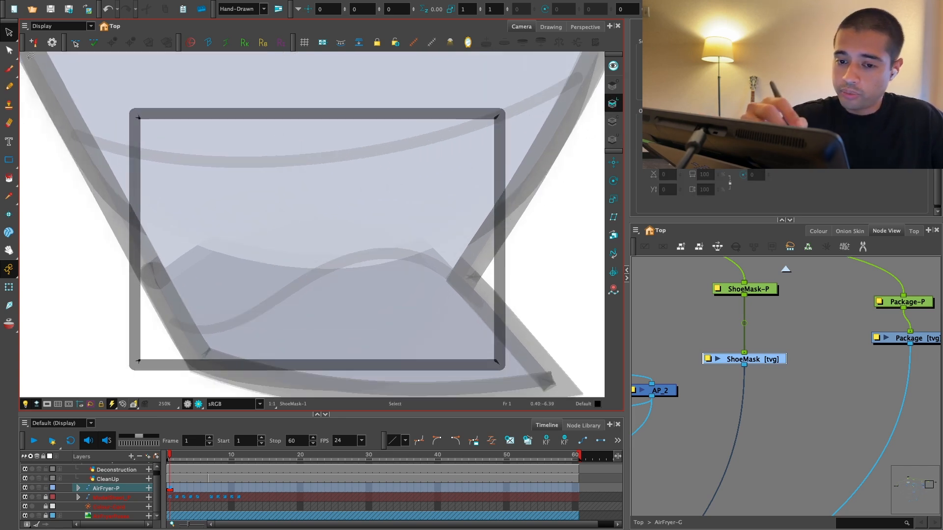
# Step: Add contour points along the bottom and side edges of the ShoeMask rectangle with the Contour Editor
pyautogui.click(9, 50)
pyautogui.press('1')
pyautogui.click(197, 334)
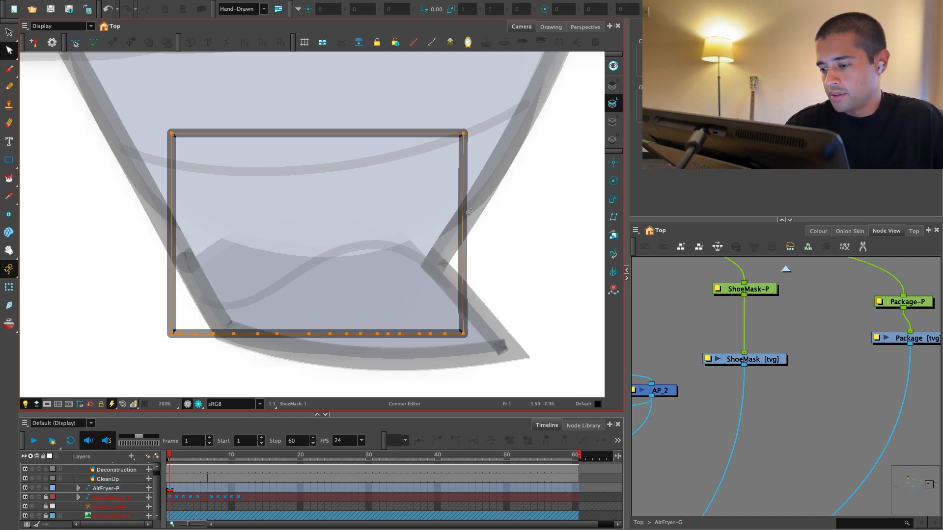
pyautogui.hotkey('ctrl', 'z')
pyautogui.click(464, 267)
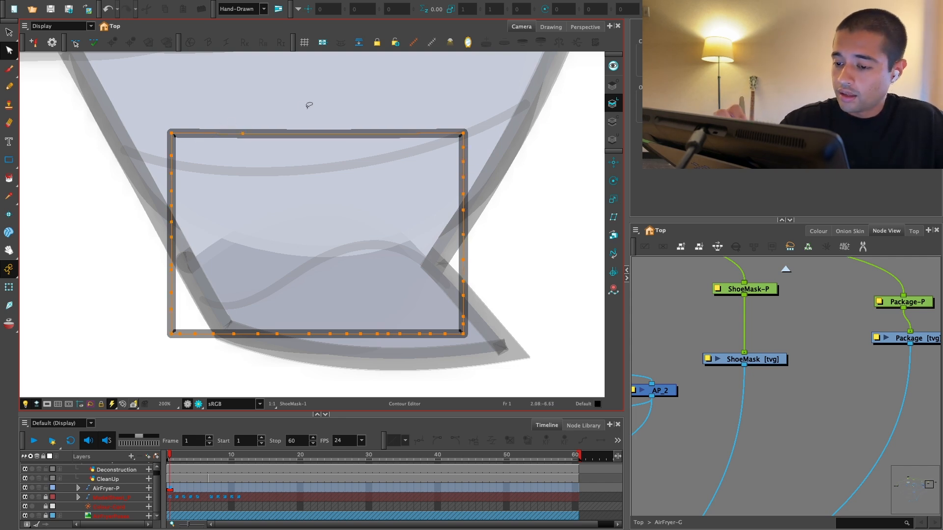
# Step: Add a row of contour points along the top edge of the ShoeMask rectangle
pyautogui.moveTo(200, 135); pyautogui.dragTo(261, 134)
pyautogui.hotkey('ctrl', 'z')
pyautogui.keyDown('ctrl'); pyautogui.click(197, 134); pyautogui.keyUp('ctrl')
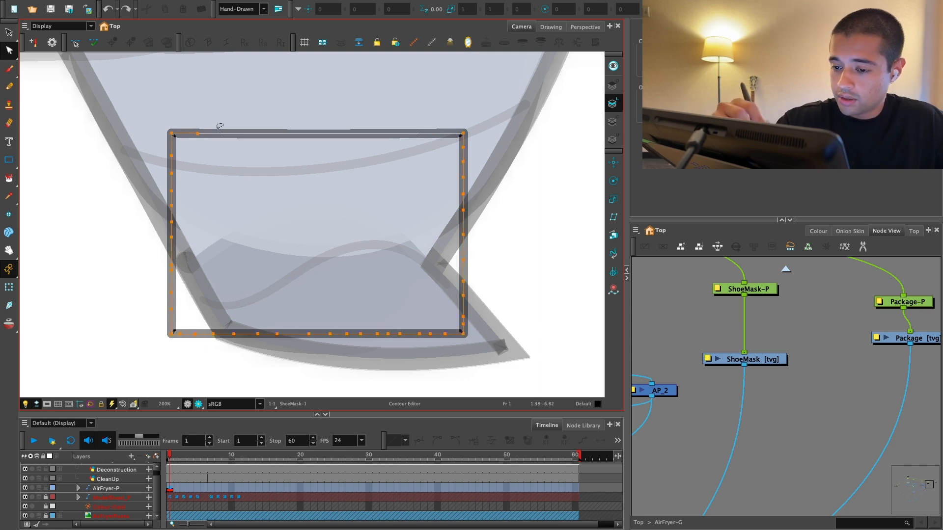
pyautogui.keyDown('ctrl'); pyautogui.click(217, 134); pyautogui.keyUp('ctrl')
pyautogui.keyDown('ctrl'); pyautogui.click(247, 134); pyautogui.keyUp('ctrl')
pyautogui.keyDown('ctrl'); pyautogui.click(261, 134); pyautogui.keyUp('ctrl')
pyautogui.keyDown('ctrl'); pyautogui.click(290, 134); pyautogui.keyUp('ctrl')
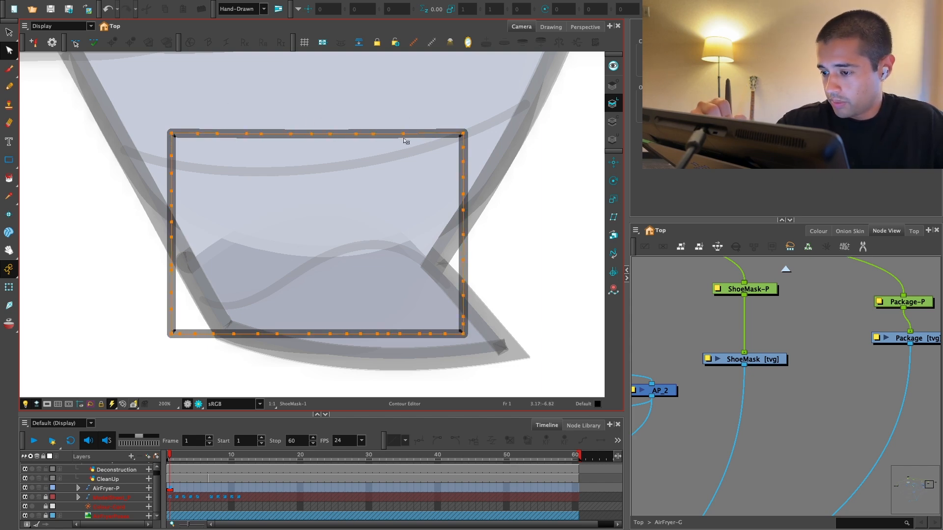
# Step: Fill the ShoeMask rectangle on the Colour Art layer with the green New 3 colour from the AirFryer_Colors palette
pyautogui.click(616, 121)
pyautogui.click(818, 231)
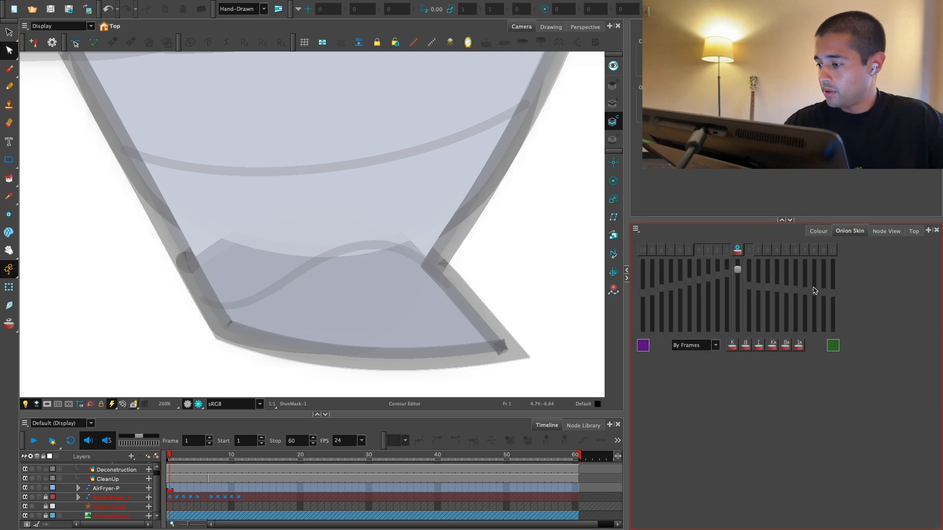
pyautogui.click(665, 458)
pyautogui.hotkey('alt', 'i')
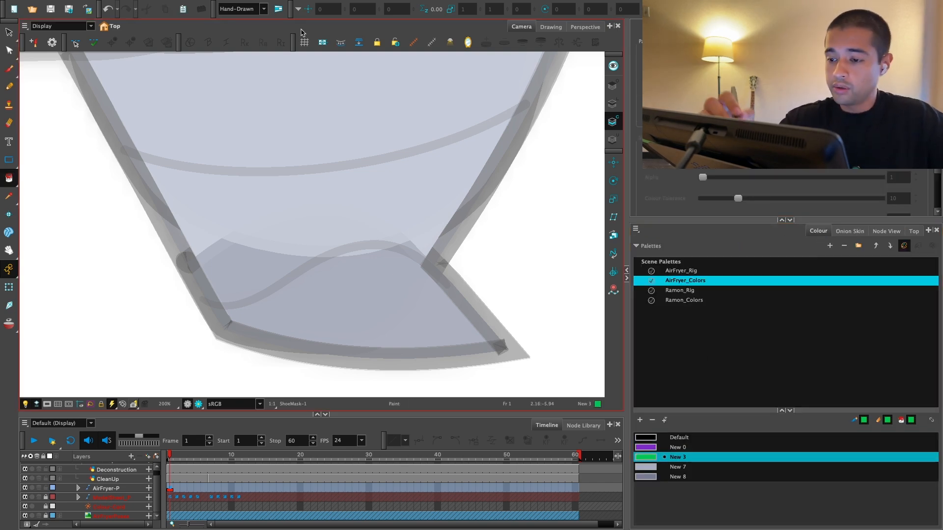
pyautogui.click(243, 280)
pyautogui.click(9, 287)
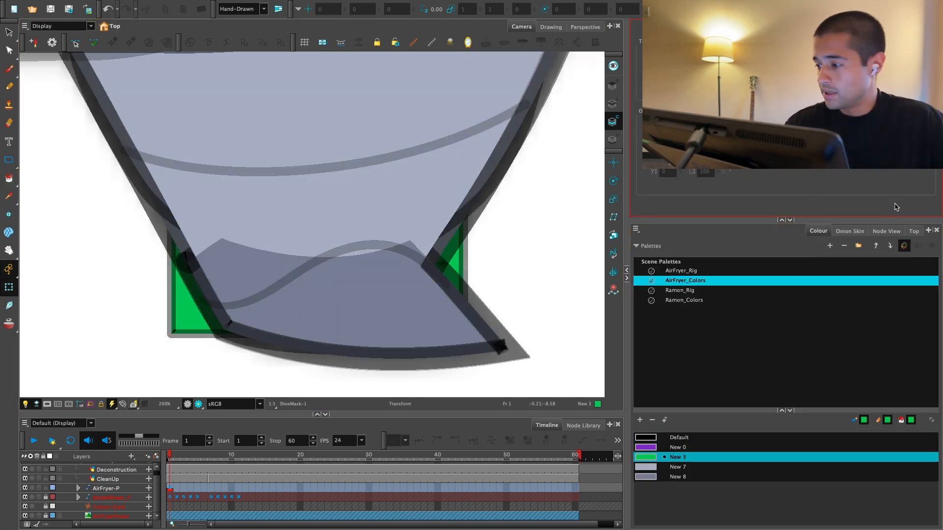
# Step: Duplicate the LA_2 node and place the copy beneath the ShoeMask drawing on its output cable
pyautogui.click(890, 231)
pyautogui.scroll(1, 879, 275)
pyautogui.moveTo(858, 338)
pyautogui.mouseDown()
pyautogui.moveTo(803, 360)
pyautogui.moveTo(767, 343)
pyautogui.moveTo(833, 329)
pyautogui.moveTo(844, 328)
pyautogui.moveTo(842, 338)
pyautogui.mouseUp()
pyautogui.scroll(-3, 768, 343)
pyautogui.scroll(1, 842, 337)
pyautogui.moveTo(701, 336); pyautogui.dragTo(749, 339)
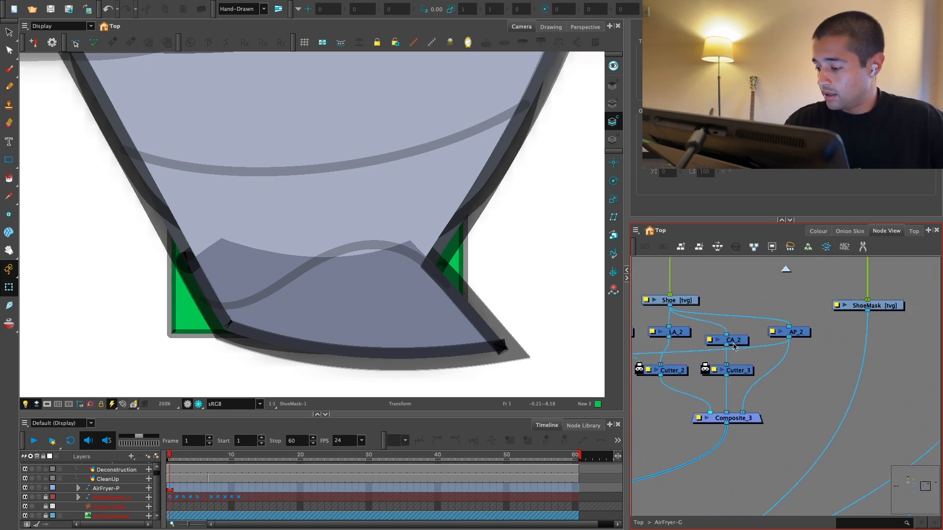
pyautogui.click(678, 333)
pyautogui.press('super+c')
pyautogui.press('super+v')
pyautogui.moveTo(907, 367); pyautogui.dragTo(834, 372)
pyautogui.moveTo(843, 361); pyautogui.dragTo(772, 348)
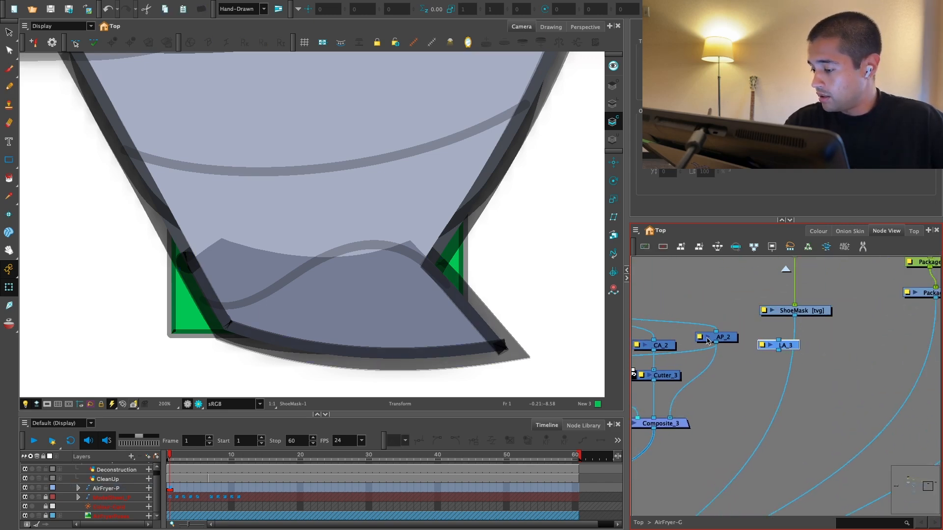
# Step: Duplicate CA_2 under ShoeMask beside LA_3 and connect the copy to the matte input of Cutter_3
pyautogui.moveTo(675, 341); pyautogui.dragTo(709, 336)
pyautogui.click(705, 338)
pyautogui.press('super+c')
pyautogui.press('super+v')
pyautogui.moveTo(907, 355); pyautogui.dragTo(723, 345)
pyautogui.scroll(-1, 871, 356)
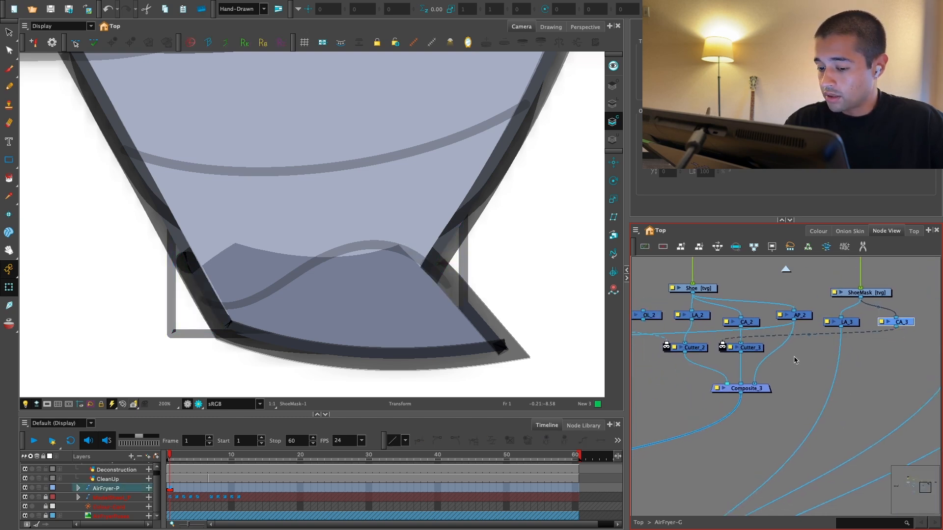
# Step: Add a display node beneath the ShoeMask drawing and view only Display_3 in the camera
pyautogui.moveTo(830, 370); pyautogui.dragTo(762, 407)
pyautogui.scroll(1, 786, 388)
pyautogui.click(813, 320)
pyautogui.press('super+8')
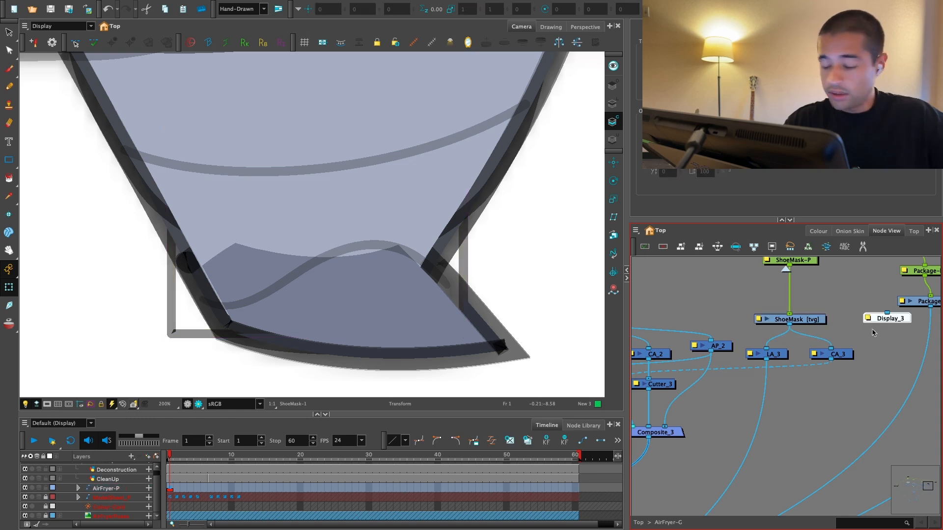
pyautogui.moveTo(897, 319); pyautogui.dragTo(813, 347)
pyautogui.click(59, 26)
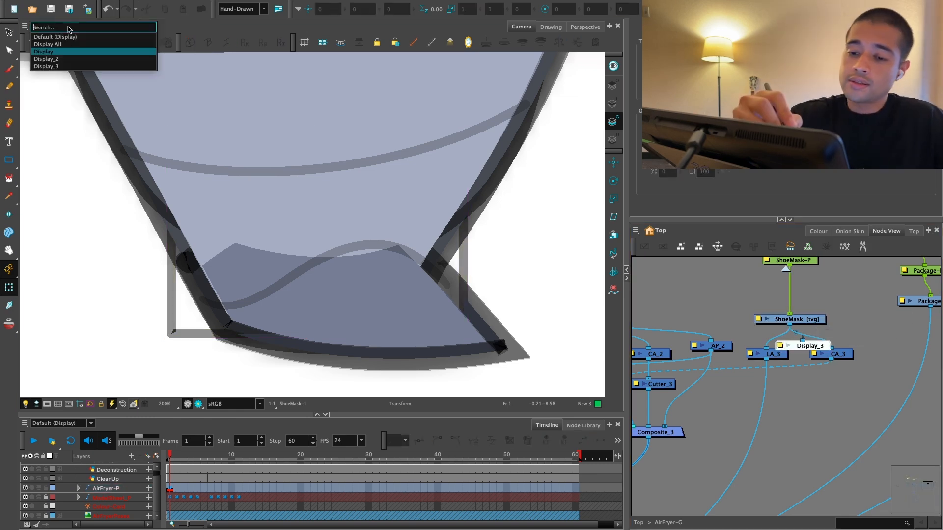
pyautogui.click(59, 64)
# Step: Set the ShoeMask drawing's embedded pivot option to Apply Embedded Pivot on Parent Peg
pyautogui.doubleClick(818, 320)
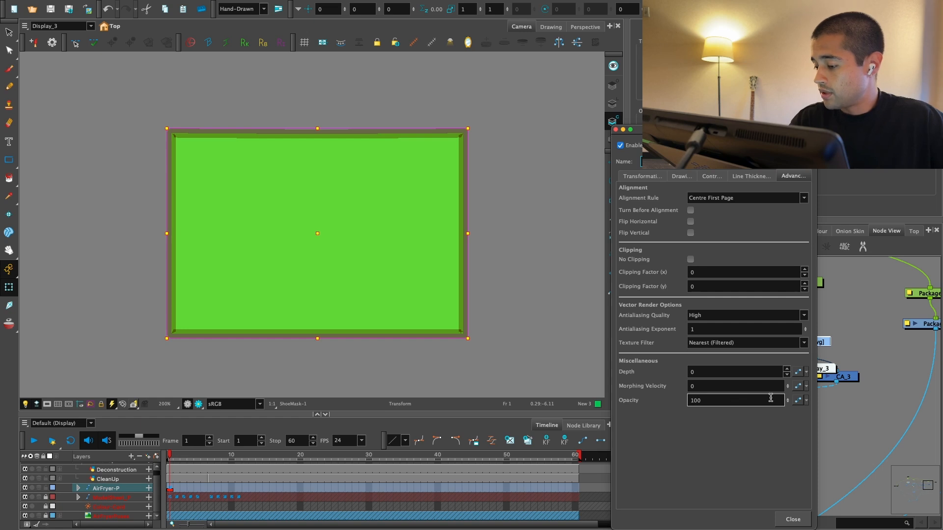
pyautogui.click(641, 179)
pyautogui.click(801, 479)
pyautogui.click(796, 471)
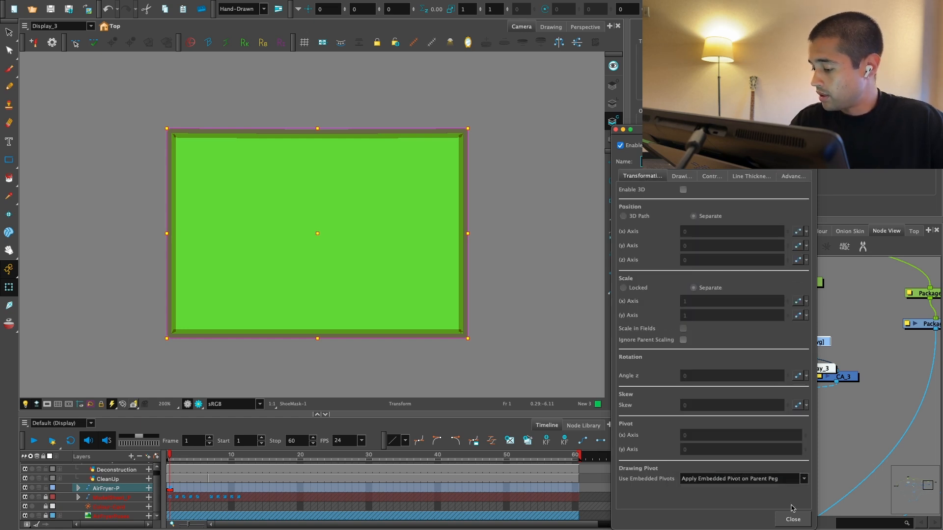
pyautogui.click(793, 518)
# Step: Align the Deformation-ShoeMask node between ShoeMask-P and the ShoeMask drawing, and select the drawing
pyautogui.click(843, 414)
pyautogui.click(817, 342)
pyautogui.click(737, 9)
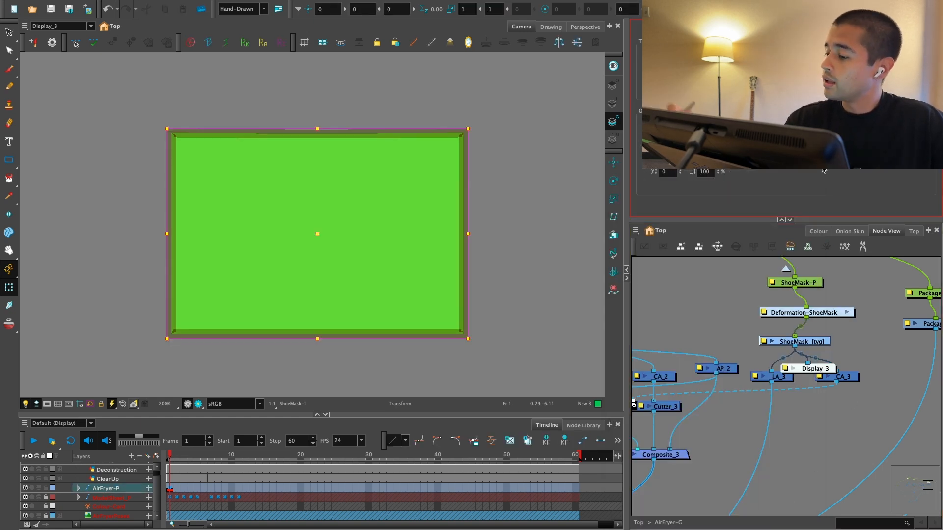
pyautogui.moveTo(837, 316); pyautogui.dragTo(824, 318)
pyautogui.click(817, 341)
# Step: Build a curve deformer down the right edge and along the bottom edge of ShoeMask, with a middle point on the bottom
pyautogui.click(9, 269)
pyautogui.click(459, 247)
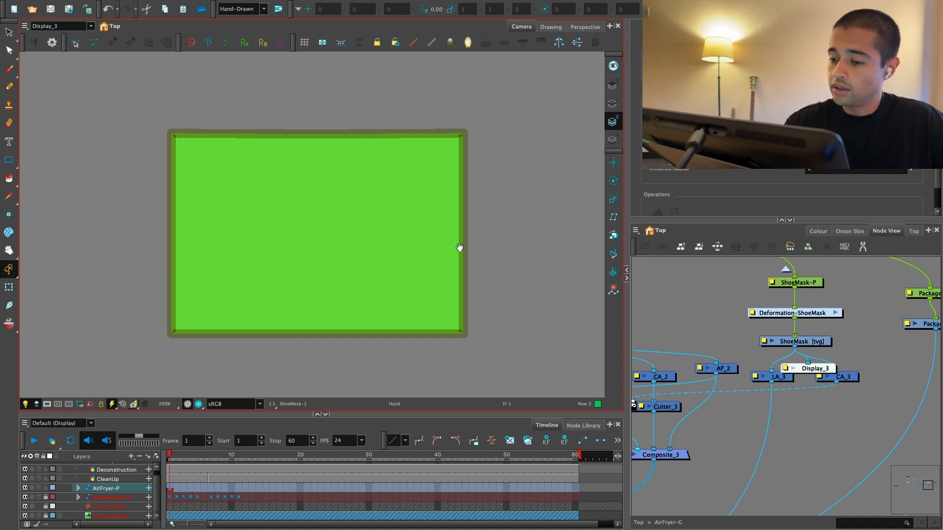
pyautogui.press('2')
pyautogui.moveTo(499, 93); pyautogui.dragTo(500, 163)
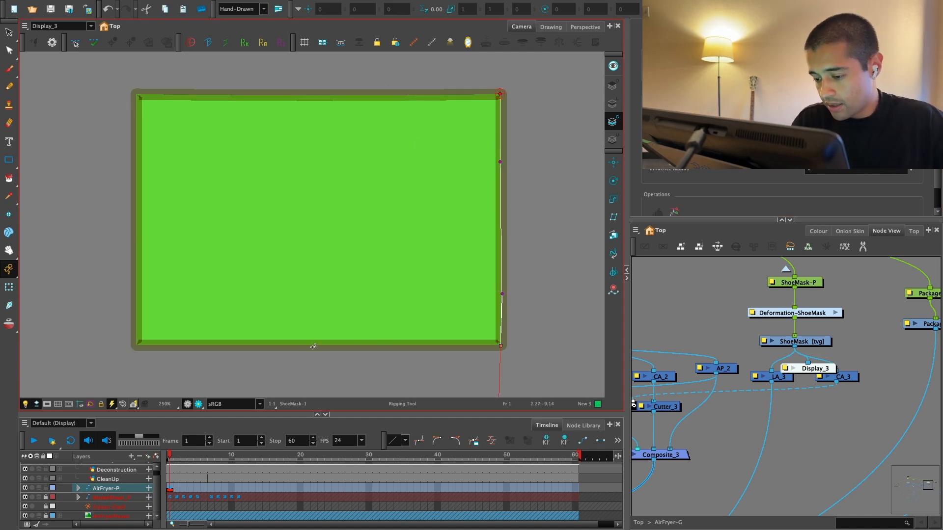
pyautogui.moveTo(498, 364); pyautogui.dragTo(439, 302)
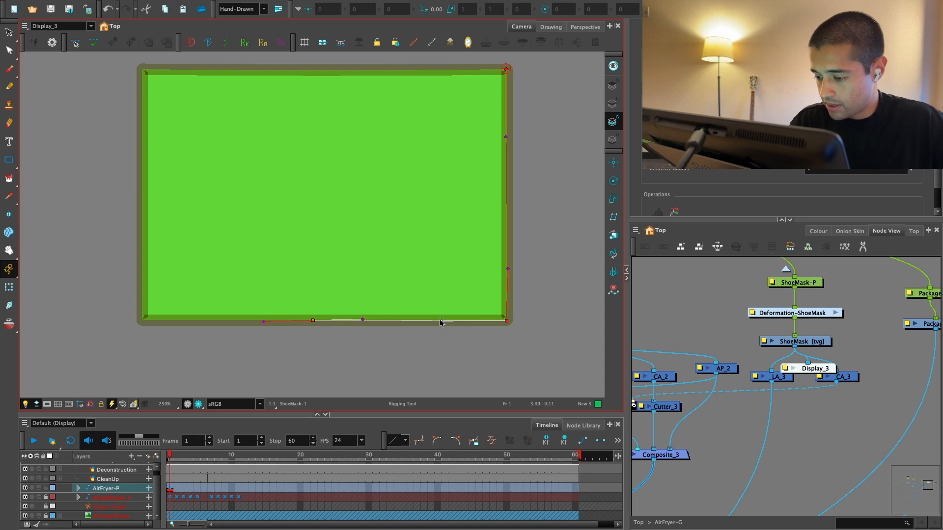
pyautogui.moveTo(158, 319); pyautogui.dragTo(206, 320)
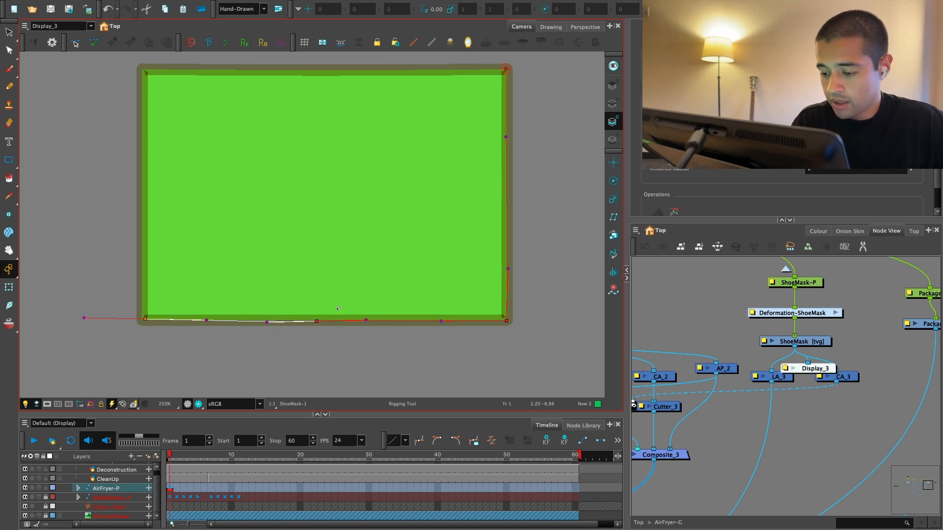
pyautogui.moveTo(316, 321); pyautogui.dragTo(267, 319)
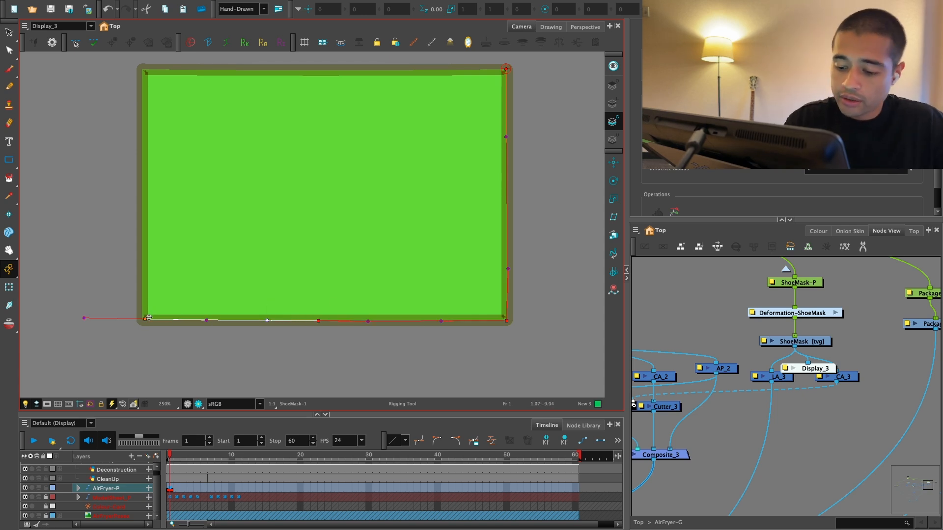
# Step: Continue the ShoeMask deformer up the left edge and close it along the top edge, straightening the curve handles
pyautogui.moveTo(161, 286); pyautogui.dragTo(168, 297)
pyautogui.moveTo(149, 81); pyautogui.dragTo(149, 154)
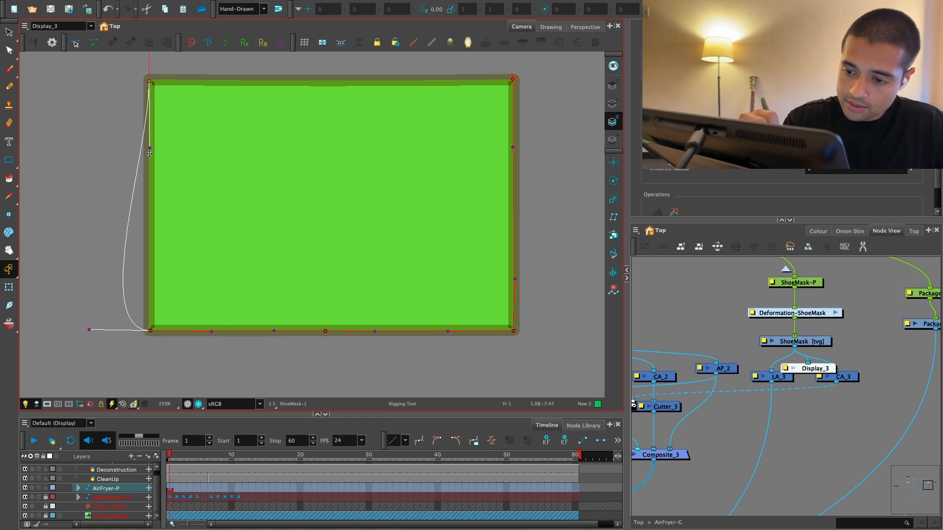
pyautogui.moveTo(91, 330); pyautogui.dragTo(151, 234)
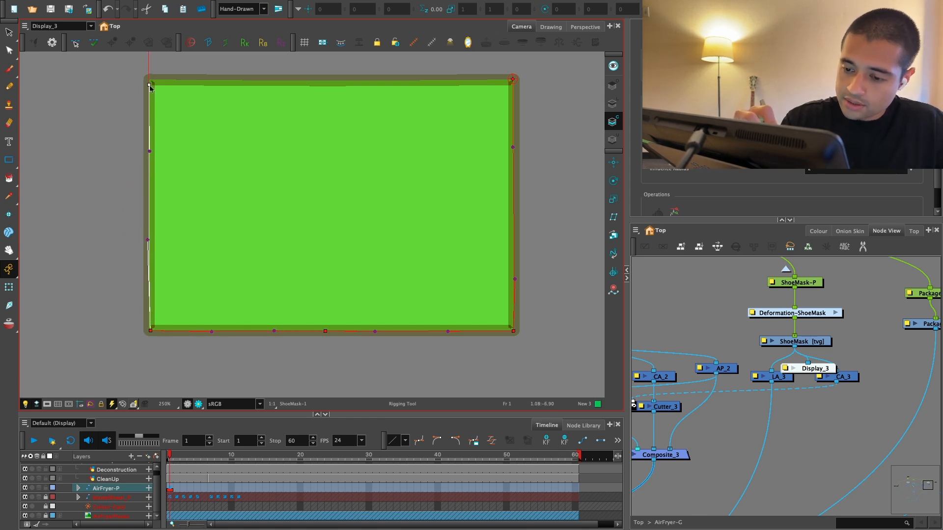
pyautogui.moveTo(329, 188); pyautogui.dragTo(324, 290)
pyautogui.moveTo(509, 180); pyautogui.dragTo(397, 184)
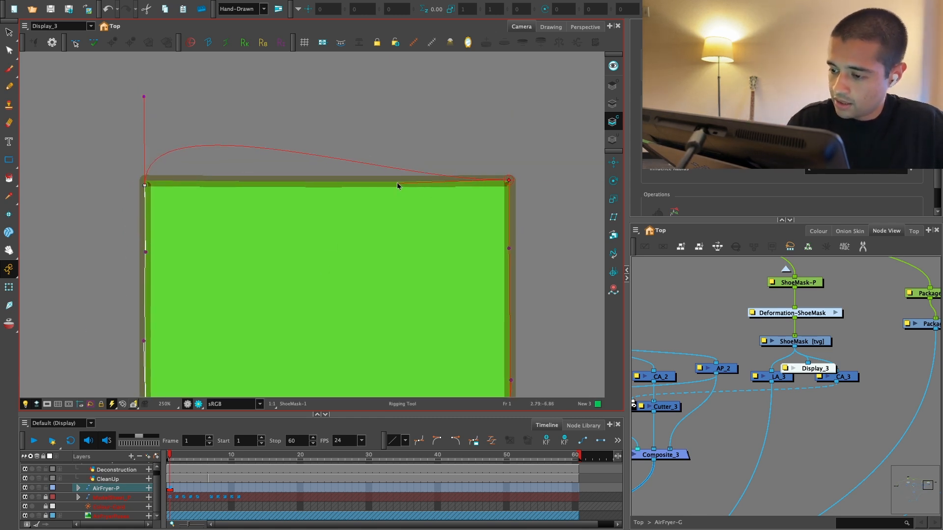
pyautogui.moveTo(146, 120); pyautogui.dragTo(269, 186)
pyautogui.hotkey('ctrl', 'z')
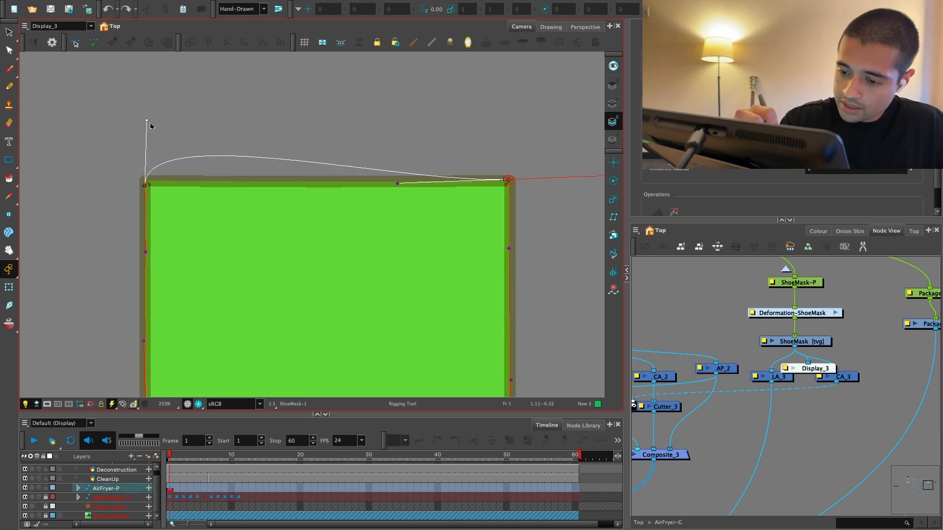
pyautogui.moveTo(148, 121); pyautogui.dragTo(267, 183)
pyautogui.press('1')
pyautogui.press('1')
pyautogui.moveTo(440, 352); pyautogui.dragTo(426, 328)
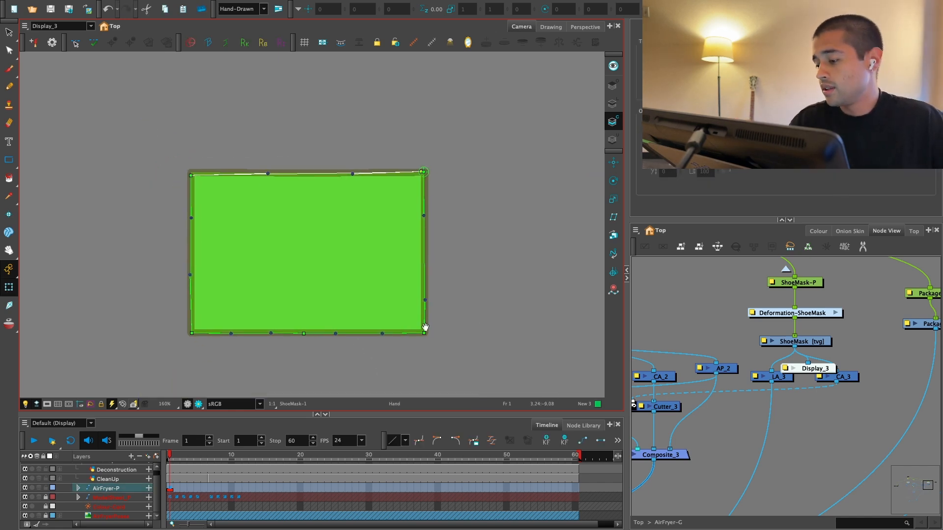
# Step: Switch the camera back to the main Display and delete the Display_3 node
pyautogui.click(74, 26)
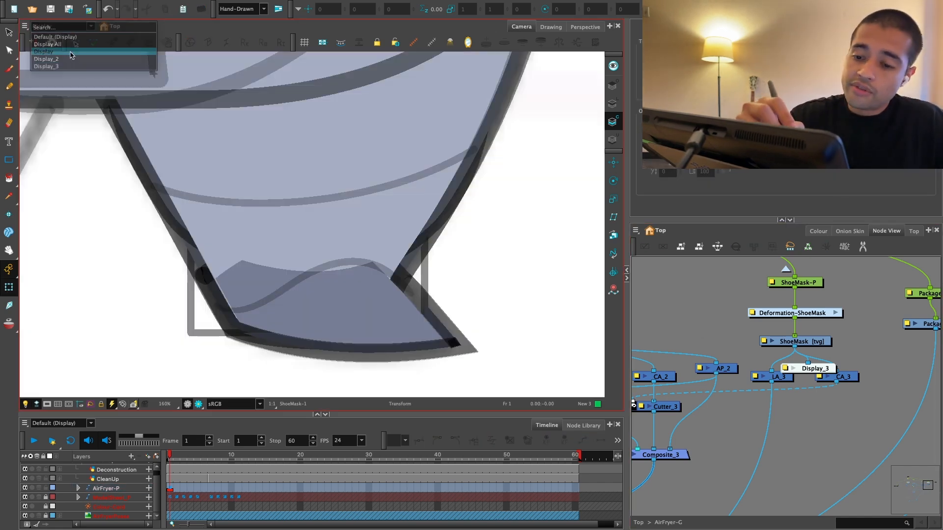
pyautogui.click(70, 54)
pyautogui.moveTo(514, 288); pyautogui.dragTo(483, 285)
pyautogui.press('2')
pyautogui.click(830, 364)
pyautogui.press('Delete')
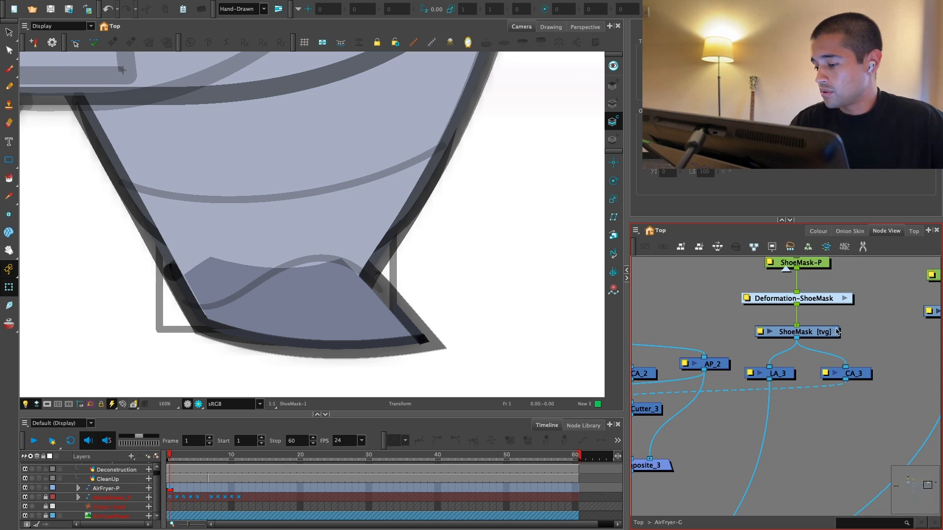
# Step: Move the Deformation-ShoeMask node to the left of the ShoeMask-P and ShoeMask column
pyautogui.click(816, 344)
pyautogui.moveTo(836, 329); pyautogui.dragTo(754, 326)
pyautogui.click(791, 279)
pyautogui.press('1')
pyautogui.moveTo(819, 285); pyautogui.dragTo(789, 361)
# Step: Move the ShoeMask-P peg's pivot from the body down to the bottom centre of the mask rectangle
pyautogui.click(613, 181)
pyautogui.press('1')
pyautogui.press('1')
pyautogui.press('1')
pyautogui.press('1')
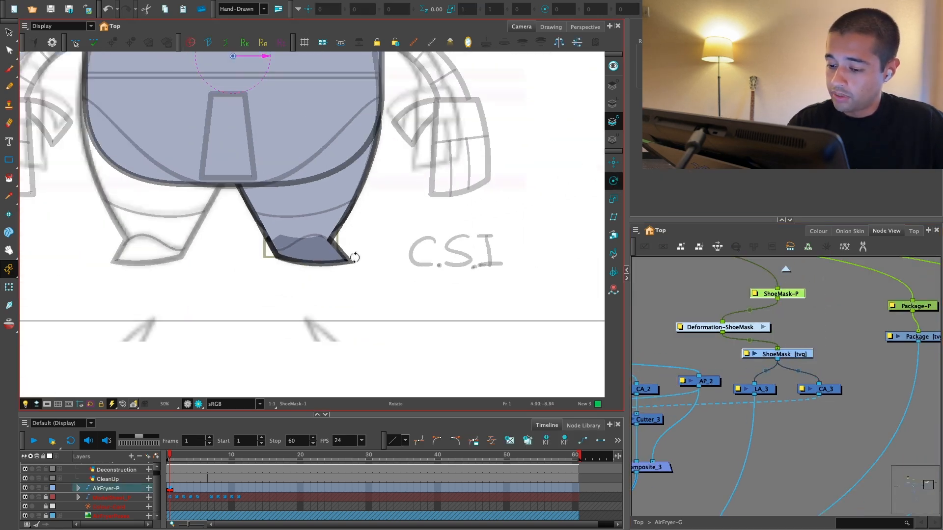
pyautogui.press('1')
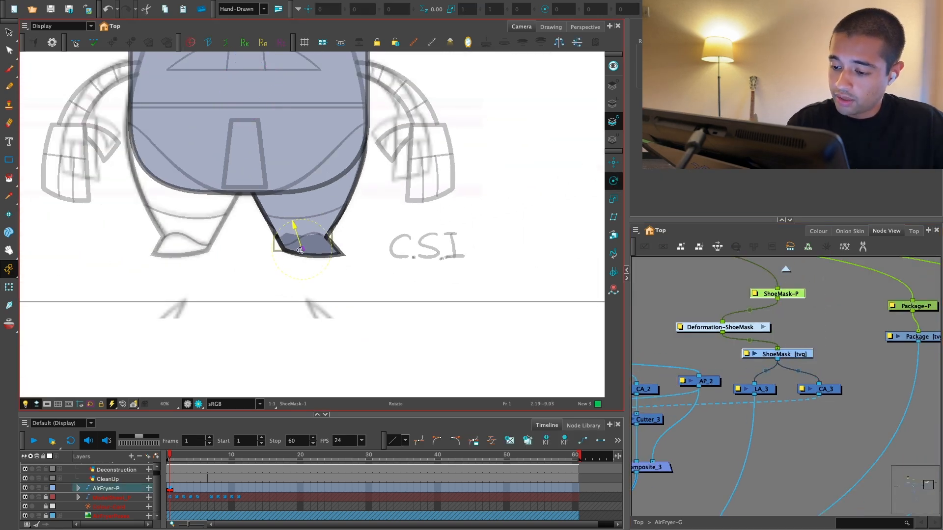
pyautogui.press('2')
pyautogui.press('2')
pyautogui.press('2')
pyautogui.press('2')
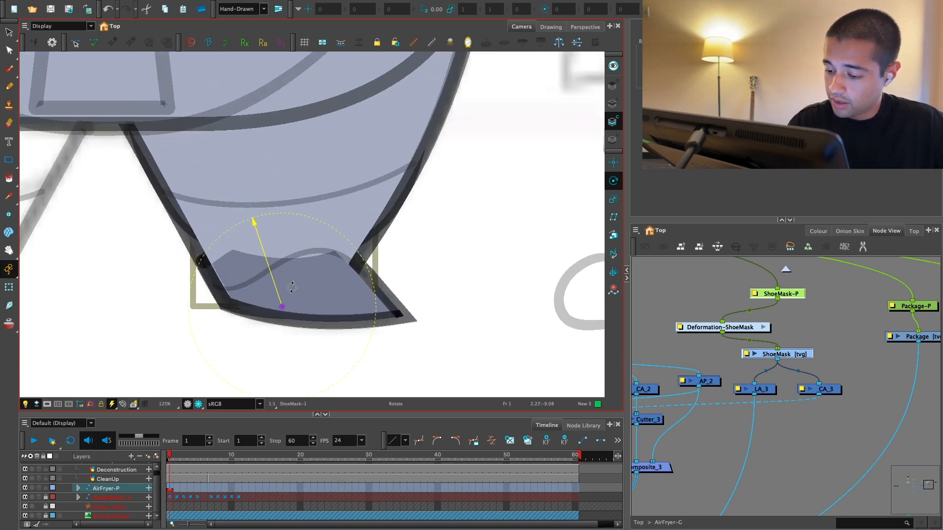
pyautogui.hotkey('alt', '2')
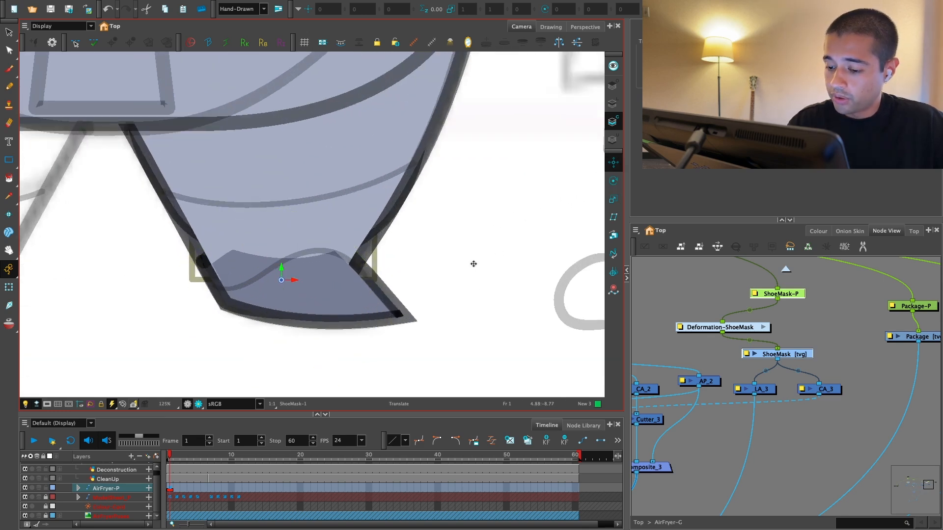
# Step: Reorder LA_3's cable among the lower composite's inputs so the ShoeMask line art renders in front of the leg
pyautogui.click(844, 361)
pyautogui.press('2')
pyautogui.moveTo(749, 374); pyautogui.dragTo(754, 366)
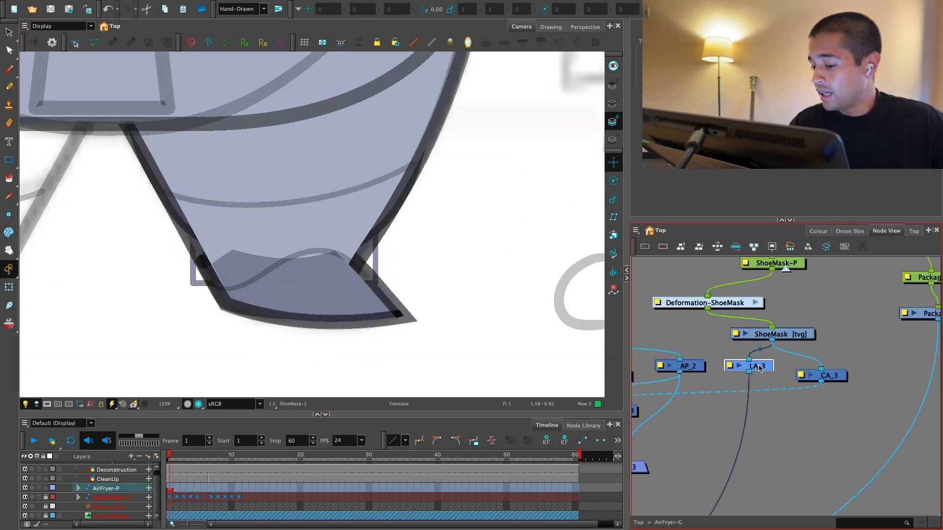
pyautogui.press('1')
pyautogui.press('1')
pyautogui.moveTo(727, 451); pyautogui.dragTo(778, 387)
pyautogui.press('1')
pyautogui.press('1')
pyautogui.moveTo(680, 481); pyautogui.dragTo(755, 385)
pyautogui.moveTo(700, 456); pyautogui.dragTo(769, 382)
pyautogui.press('1')
pyautogui.press('2')
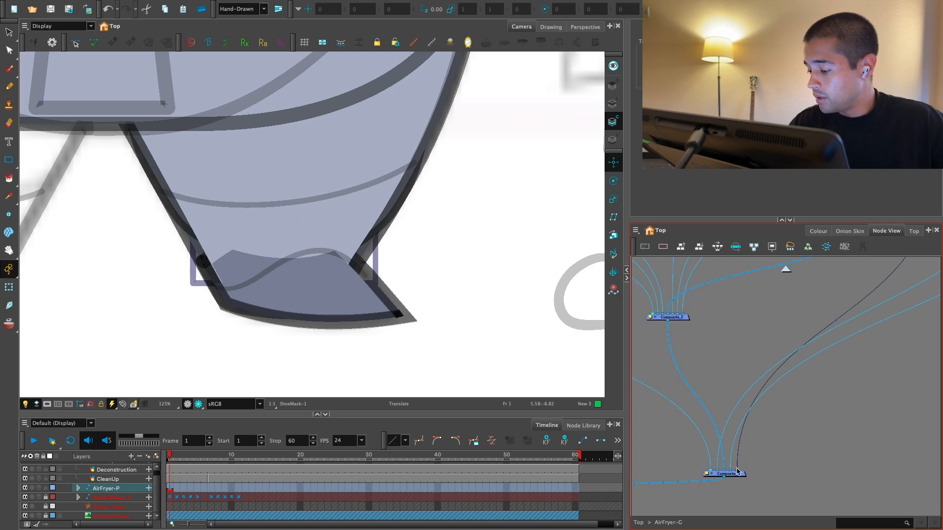
pyautogui.moveTo(736, 471); pyautogui.dragTo(717, 473)
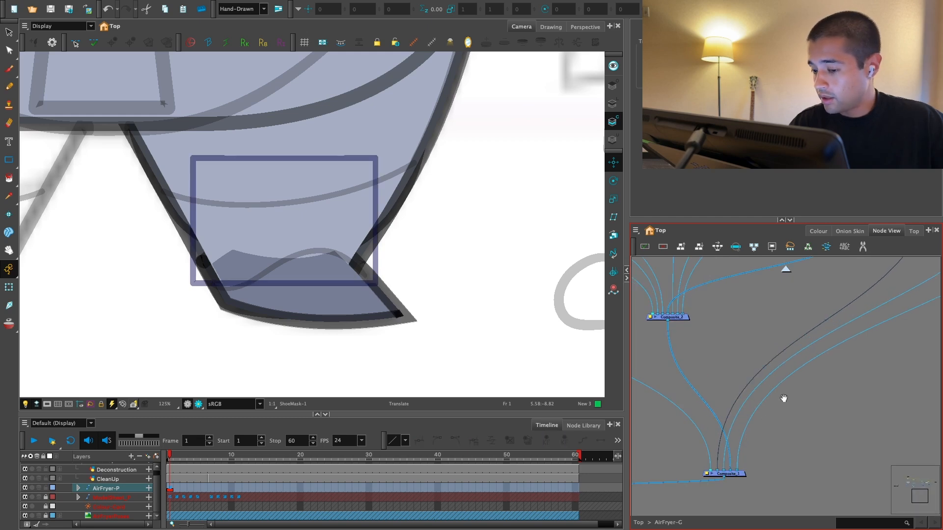
pyautogui.click(853, 408)
# Step: Duplicate a shoe cutter onto LA_3's output cable and connect AP_2 to the new cutter's matte input
pyautogui.moveTo(879, 314); pyautogui.dragTo(740, 475)
pyautogui.press('2')
pyautogui.press('2')
pyautogui.press('2')
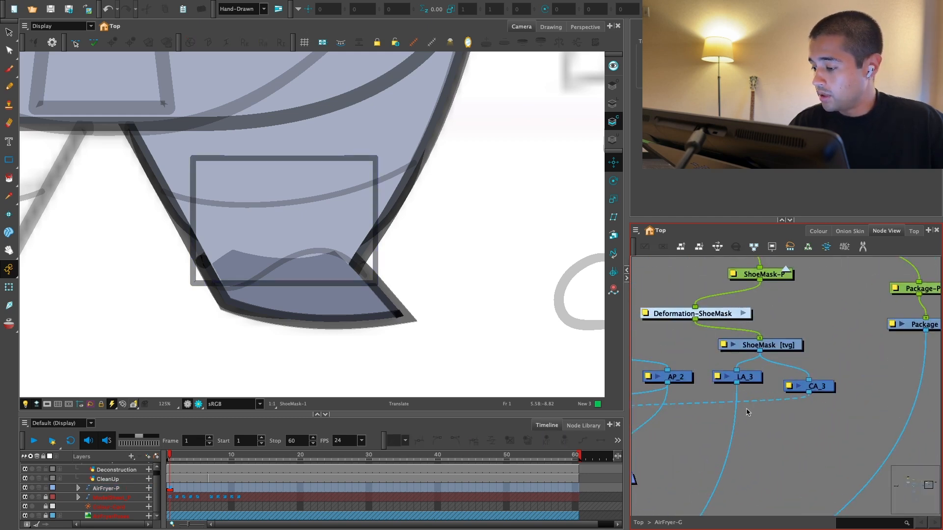
pyautogui.moveTo(746, 409); pyautogui.dragTo(840, 366)
pyautogui.press('1')
pyautogui.click(727, 375)
pyautogui.press('super+c')
pyautogui.press('super+v')
pyautogui.moveTo(869, 398); pyautogui.dragTo(752, 380)
pyautogui.press('2')
pyautogui.press('1')
pyautogui.moveTo(736, 337); pyautogui.dragTo(774, 383)
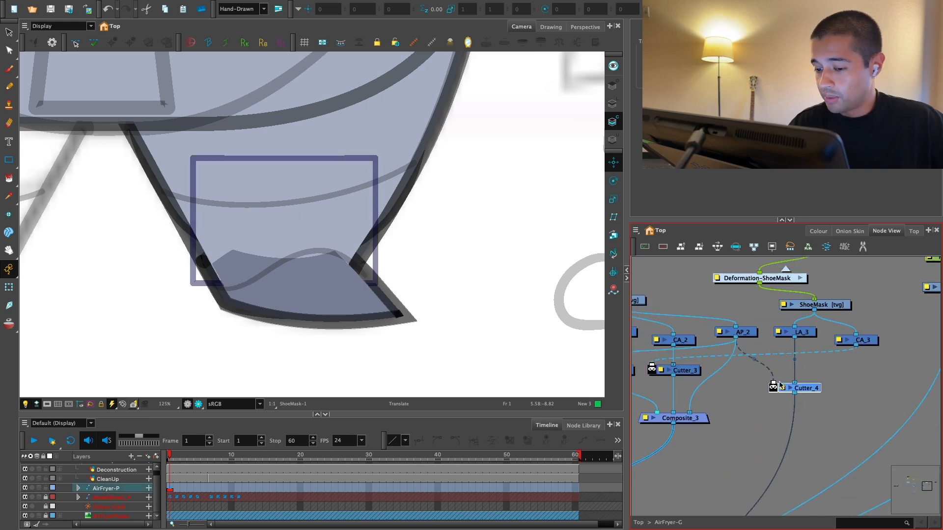
# Step: Preview the shoe in render view to check how the ShoeMask line is cut along the shoe opening
pyautogui.click(565, 342)
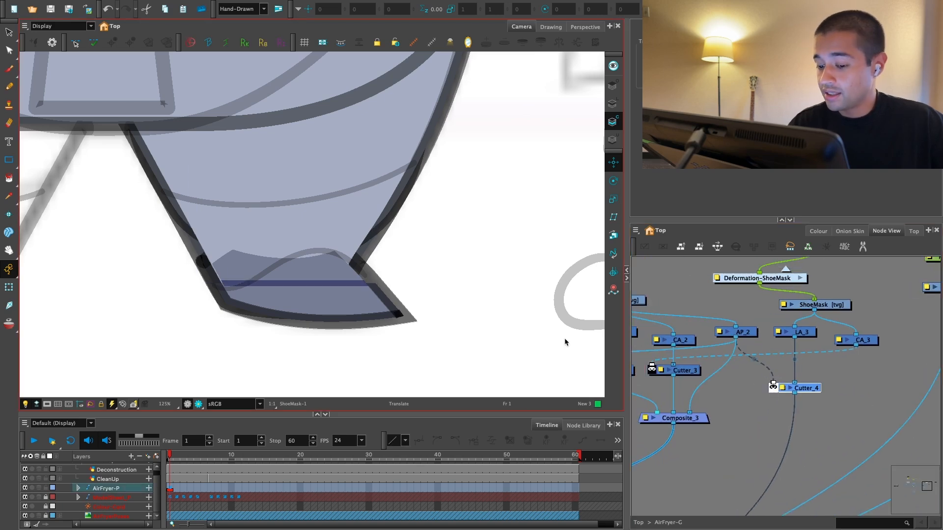
pyautogui.click(199, 406)
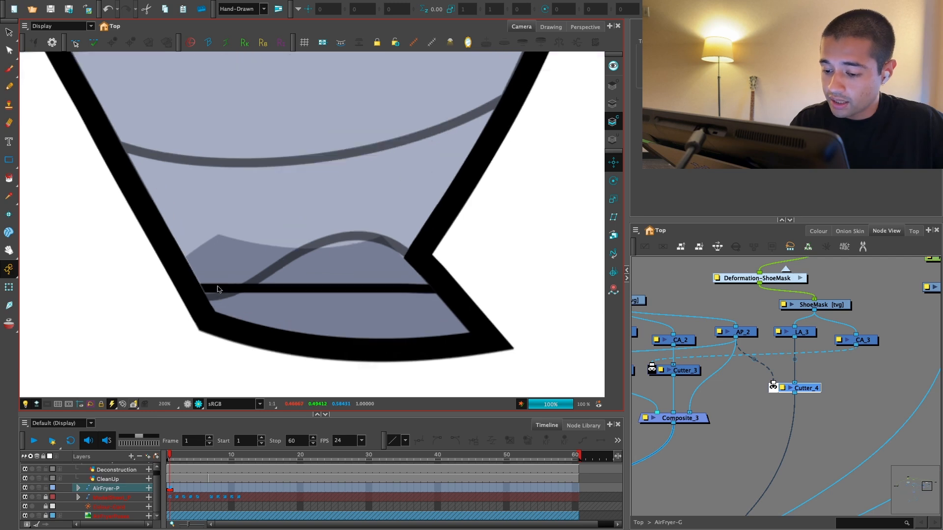
pyautogui.scroll(2, 203, 295)
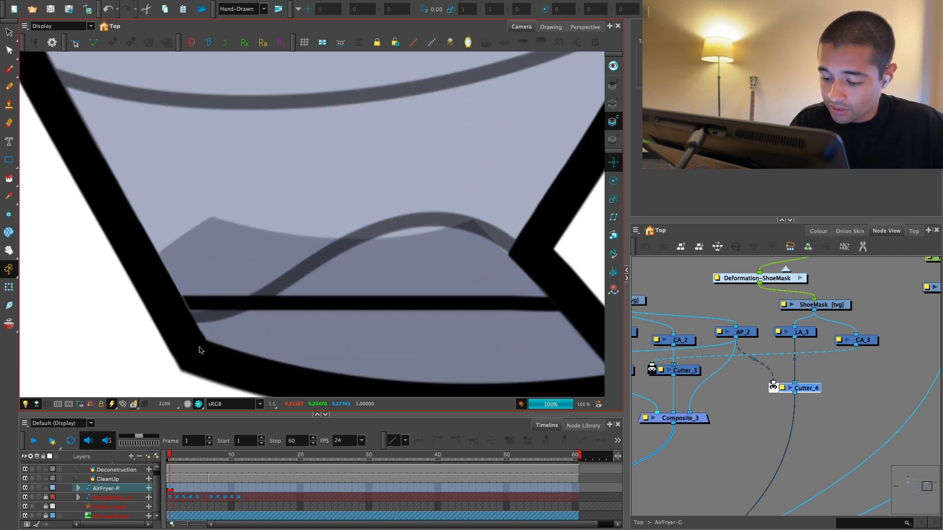
pyautogui.click(187, 404)
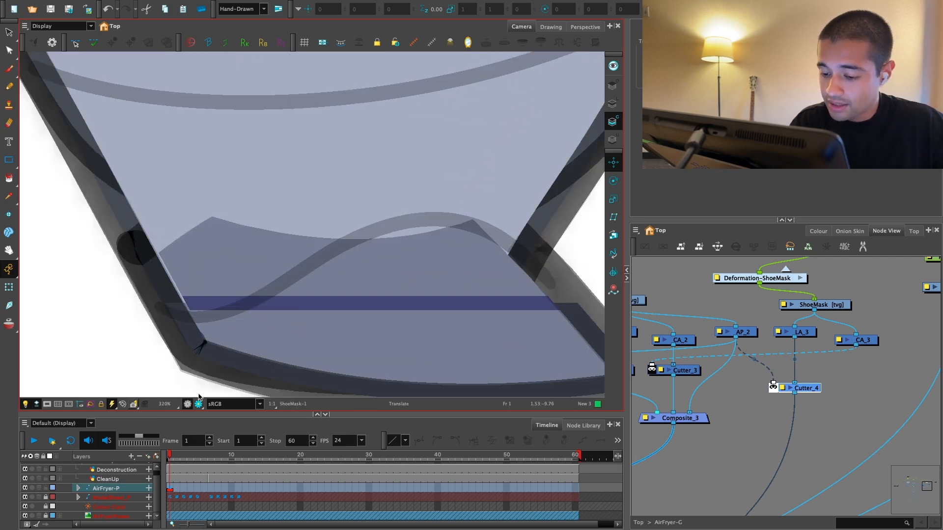
pyautogui.scroll(-2, 312, 295)
pyautogui.scroll(-2, 741, 388)
# Step: Rewire Cutter_4's matte input from AP_2 to the lower leg's AP_1 and preview the rendered mask line
pyautogui.moveTo(725, 388); pyautogui.dragTo(836, 389)
pyautogui.press('1')
pyautogui.press('1')
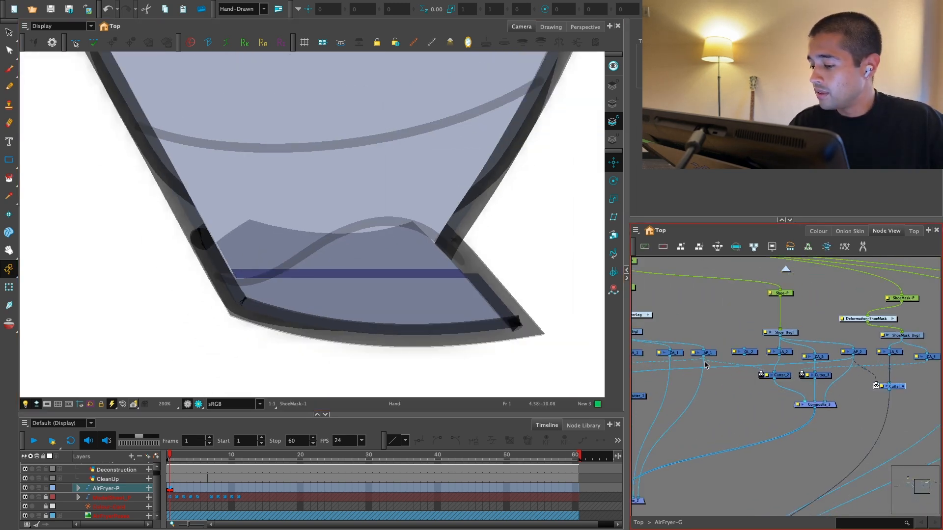
pyautogui.press('2')
pyautogui.press('2')
pyautogui.moveTo(819, 358)
pyautogui.mouseDown()
pyautogui.moveTo(763, 382)
pyautogui.moveTo(721, 357)
pyautogui.mouseUp()
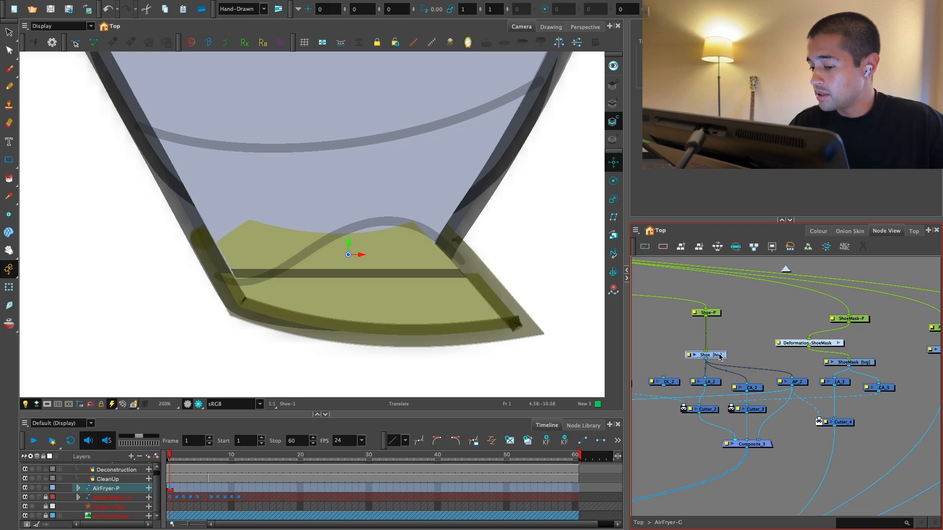
pyautogui.press('2')
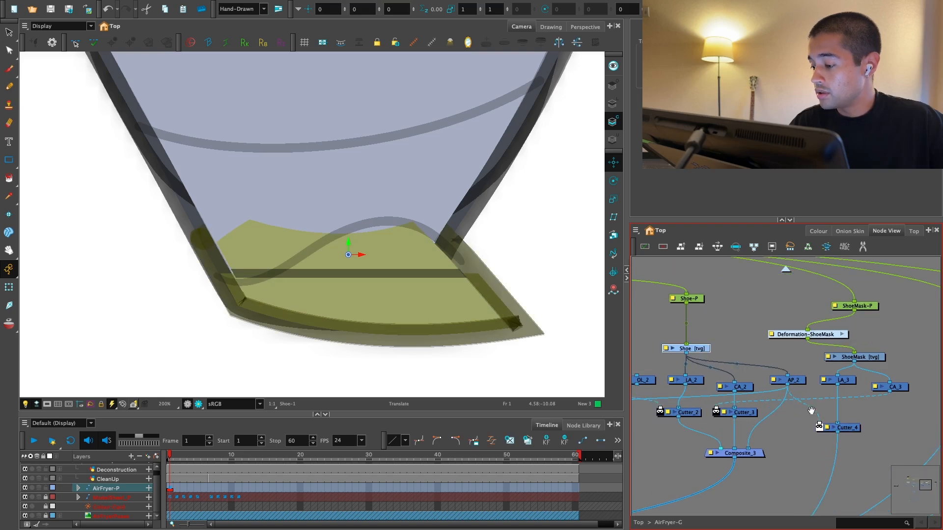
pyautogui.moveTo(812, 408); pyautogui.dragTo(816, 411)
pyautogui.press('1')
pyautogui.press('1')
pyautogui.moveTo(727, 415); pyautogui.dragTo(831, 402)
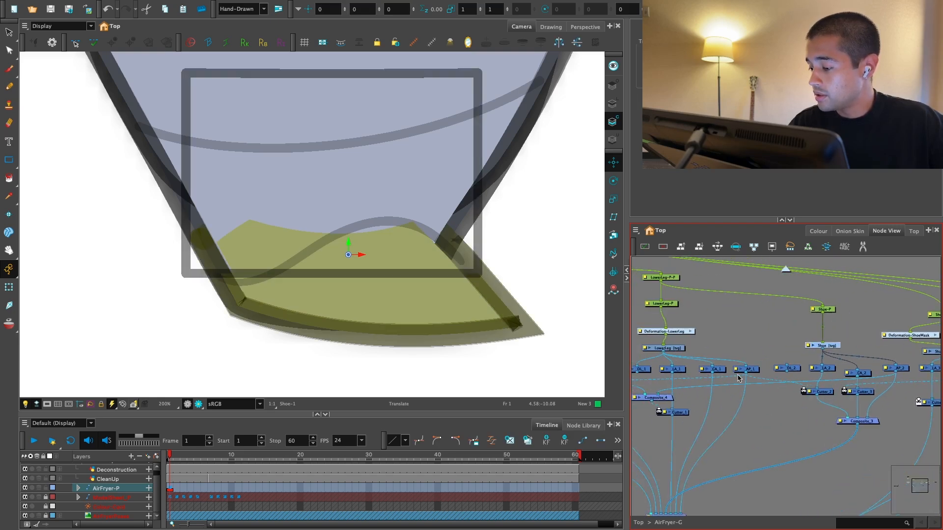
pyautogui.moveTo(753, 379); pyautogui.dragTo(649, 384)
pyautogui.moveTo(641, 380); pyautogui.dragTo(816, 407)
pyautogui.click(810, 424)
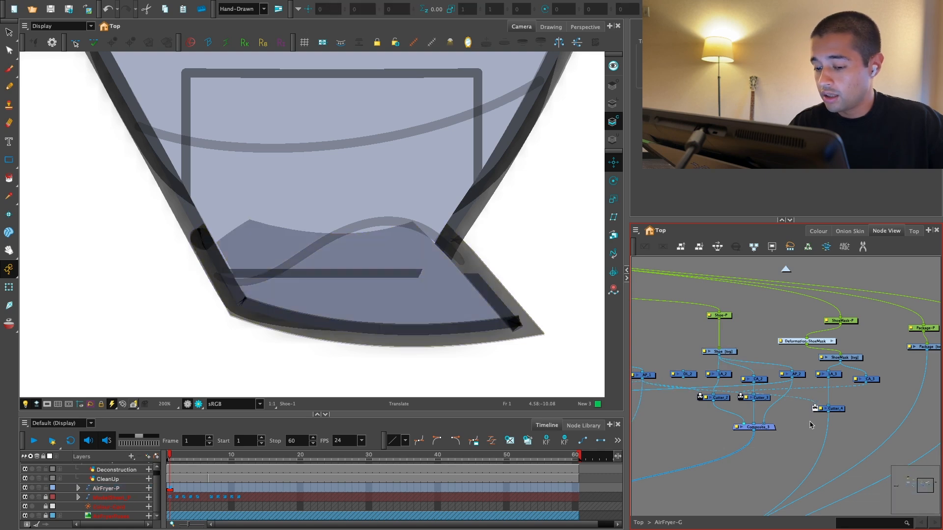
pyautogui.click(198, 404)
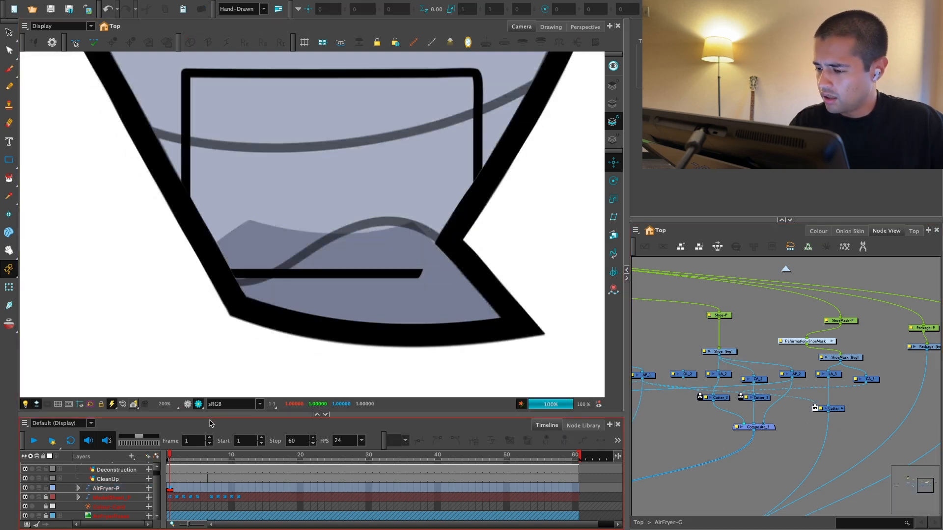
pyautogui.click(188, 405)
# Step: Rotate the ShoeMask rectangle counter-clockwise and move it up so its lower edge slants along the shoe opening
pyautogui.moveTo(862, 367); pyautogui.dragTo(779, 366)
pyautogui.scroll(3, 778, 366)
pyautogui.click(748, 359)
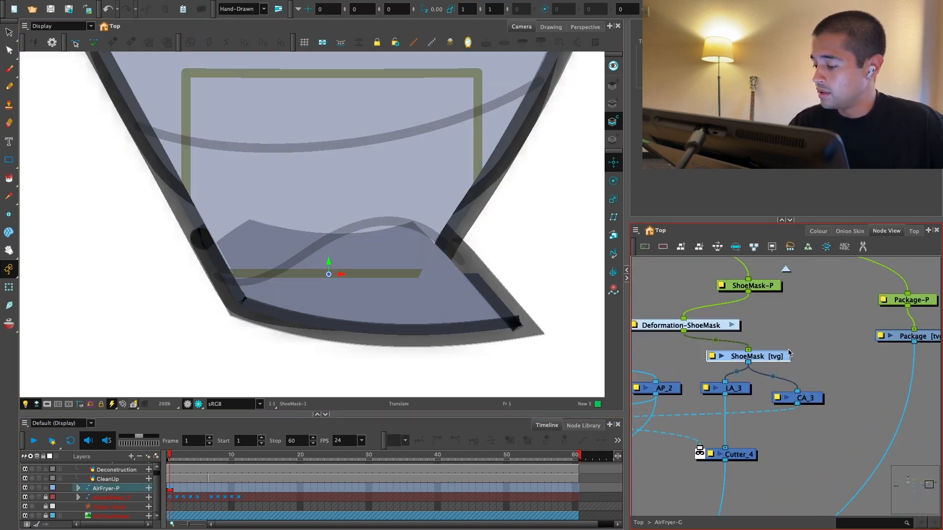
pyautogui.hotkey('shift', 't')
pyautogui.moveTo(488, 280); pyautogui.dragTo(499, 230)
pyautogui.moveTo(313, 175); pyautogui.dragTo(320, 157)
pyautogui.click(576, 252)
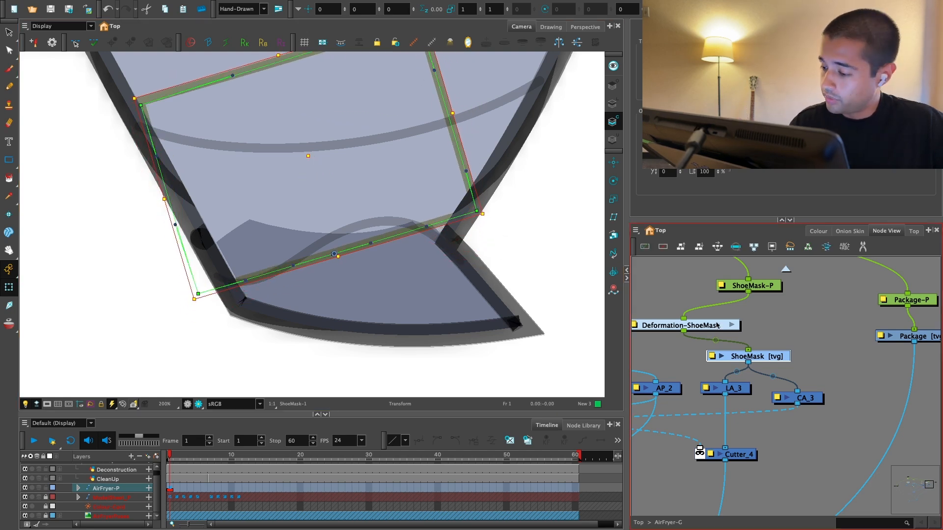
# Step: Bend the right half of the ShoeMask deformer's lower edge onto the sketched shoe curve using its corner, middle point and handles
pyautogui.moveTo(478, 211); pyautogui.dragTo(451, 240)
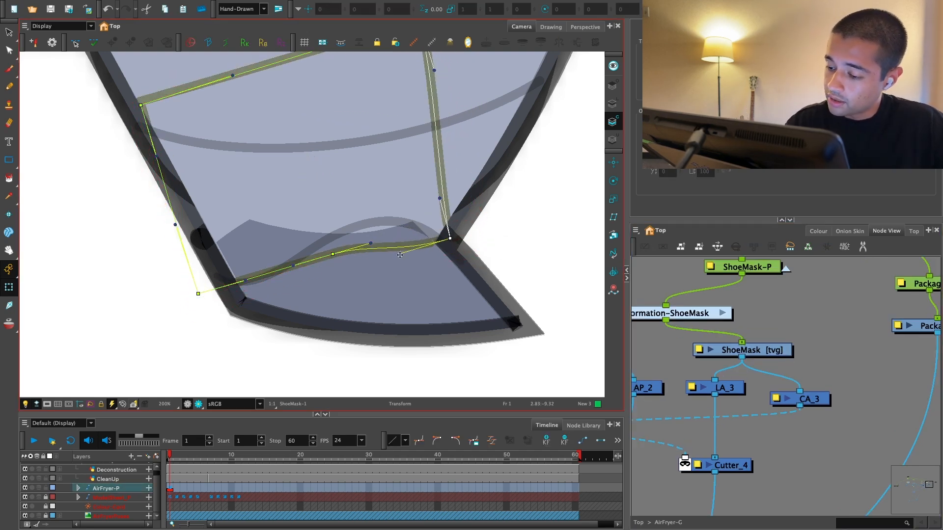
pyautogui.moveTo(399, 255); pyautogui.dragTo(390, 200)
pyautogui.moveTo(371, 245); pyautogui.dragTo(323, 244)
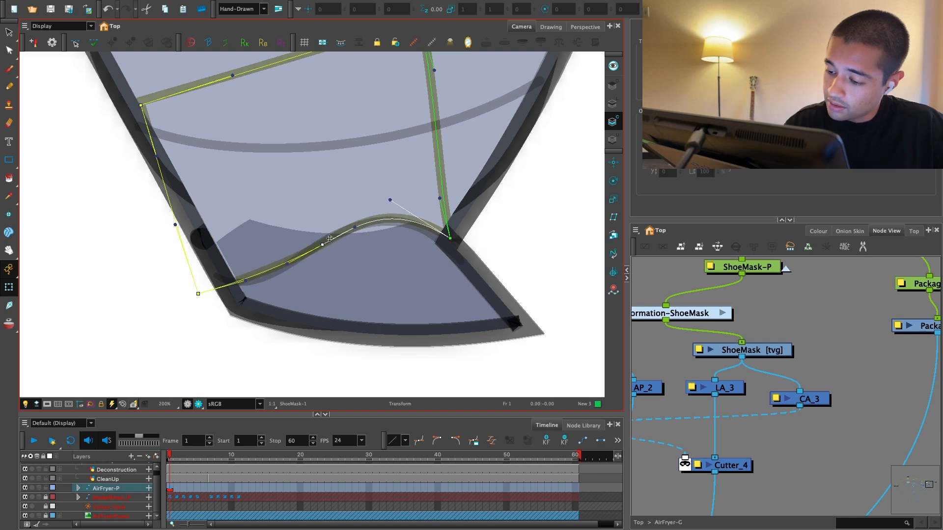
pyautogui.moveTo(388, 200); pyautogui.dragTo(391, 205)
pyautogui.moveTo(450, 239); pyautogui.dragTo(447, 241)
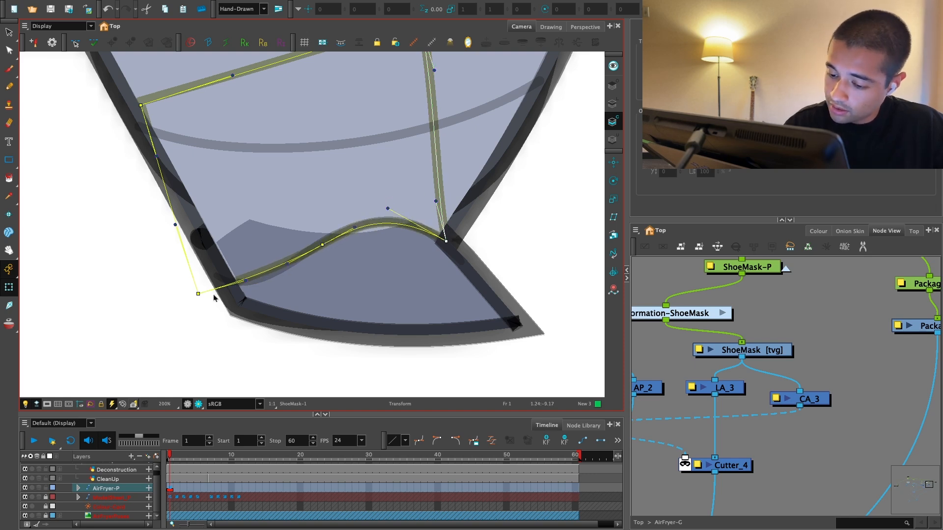
# Step: Adjust the ShoeMask deformer's lower-left corner and curve handle to the sketched shoe line and preview the rendered leg
pyautogui.moveTo(198, 294); pyautogui.dragTo(260, 292)
pyautogui.press('super+z')
pyautogui.click(198, 404)
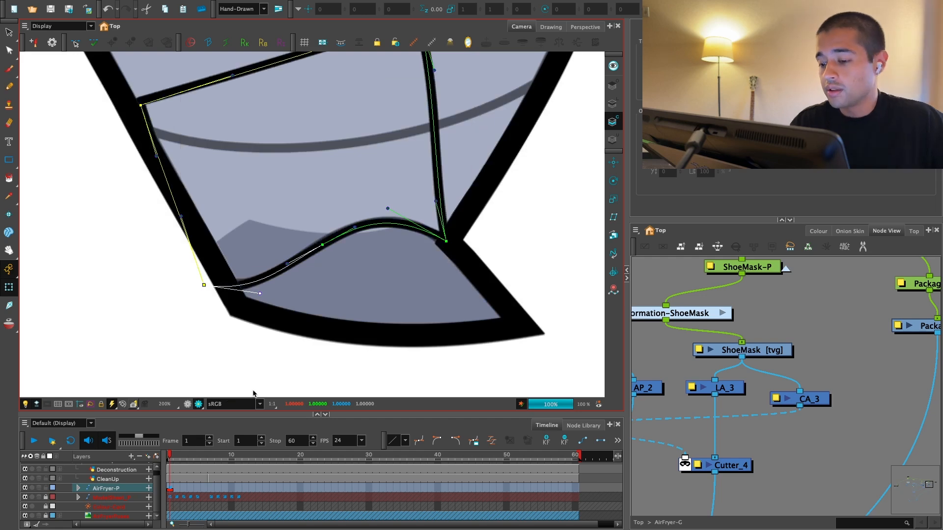
pyautogui.scroll(-1, 491, 282)
pyautogui.press('1')
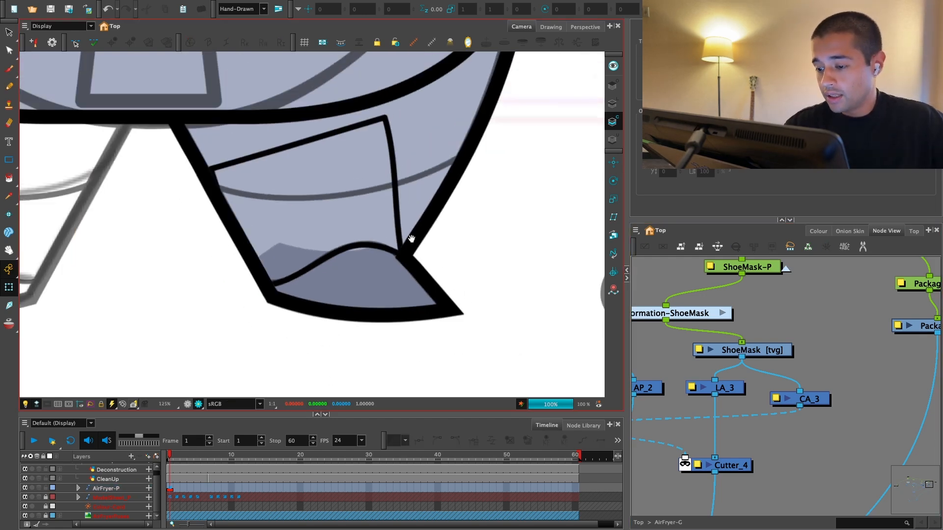
pyautogui.press('2')
pyautogui.click(188, 403)
# Step: Fine-tune the ShoeMask deformer's lower-right corner where the shoe curve meets the notch behind the leg
pyautogui.press('2')
pyautogui.press('2')
pyautogui.click(452, 269)
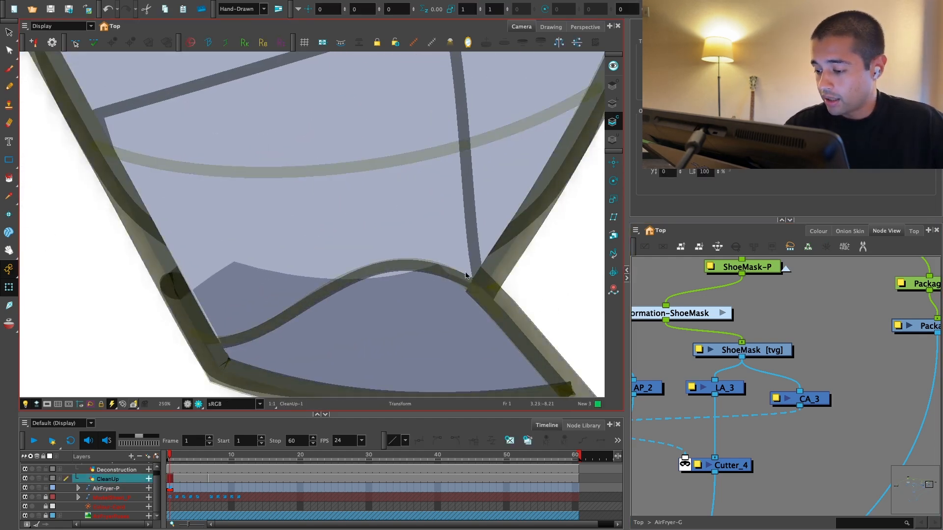
pyautogui.click(473, 264)
pyautogui.press('F11')
pyautogui.click(480, 291)
pyautogui.press('1')
pyautogui.press('1')
pyautogui.moveTo(476, 253); pyautogui.dragTo(481, 265)
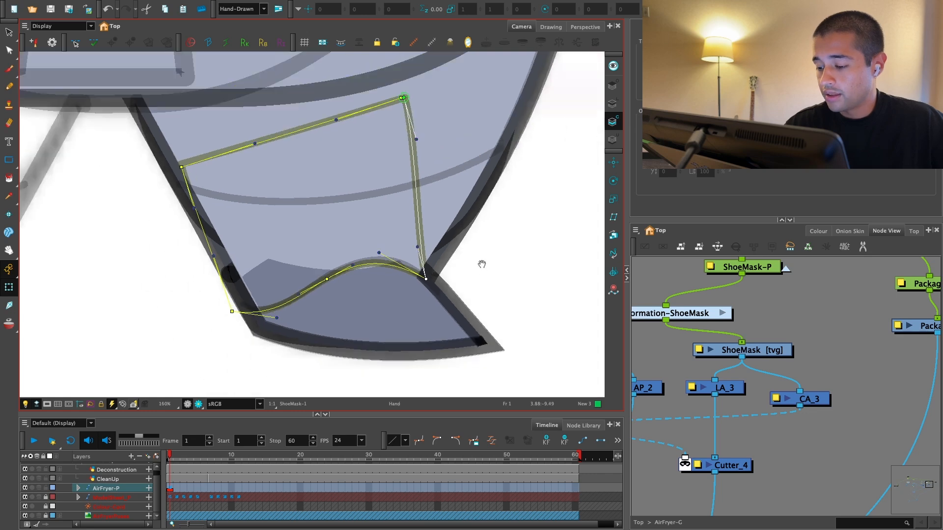
pyautogui.moveTo(381, 252)
pyautogui.mouseDown()
pyautogui.moveTo(458, 258)
pyautogui.moveTo(465, 277)
pyautogui.mouseUp()
pyautogui.press('1')
pyautogui.click(653, 278)
pyautogui.press('1')
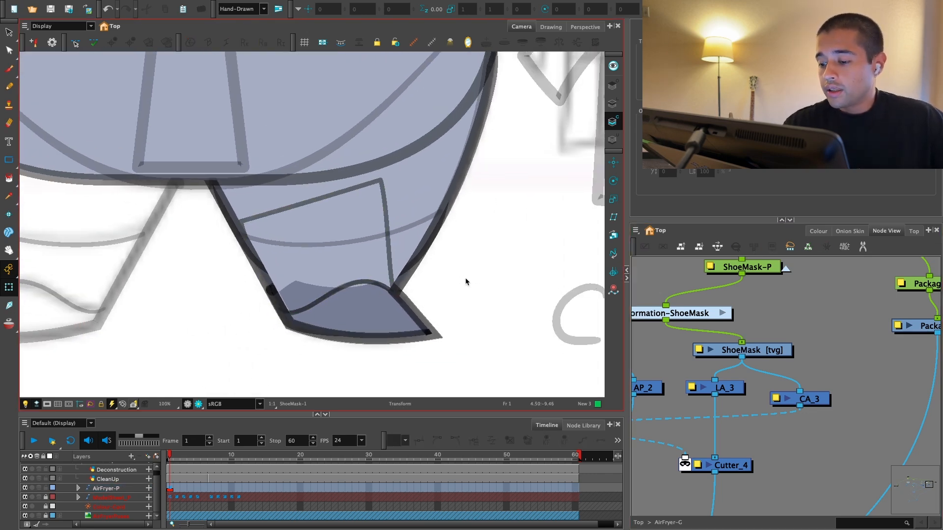
# Step: In ShoeMask's line art layer, cut the rectangle's sides just above the bottom corners and delete everything except the bottom line
pyautogui.click(391, 266)
pyautogui.hotkey('alt', 's')
pyautogui.click(613, 104)
pyautogui.press('2')
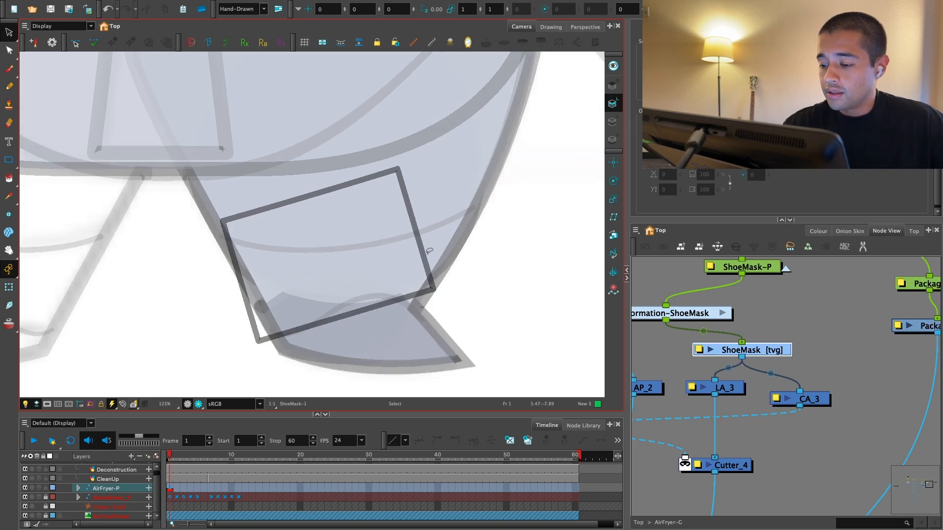
pyautogui.hotkey('alt', 't')
pyautogui.moveTo(413, 246); pyautogui.dragTo(442, 233)
pyautogui.hotkey('ctrl', 'z')
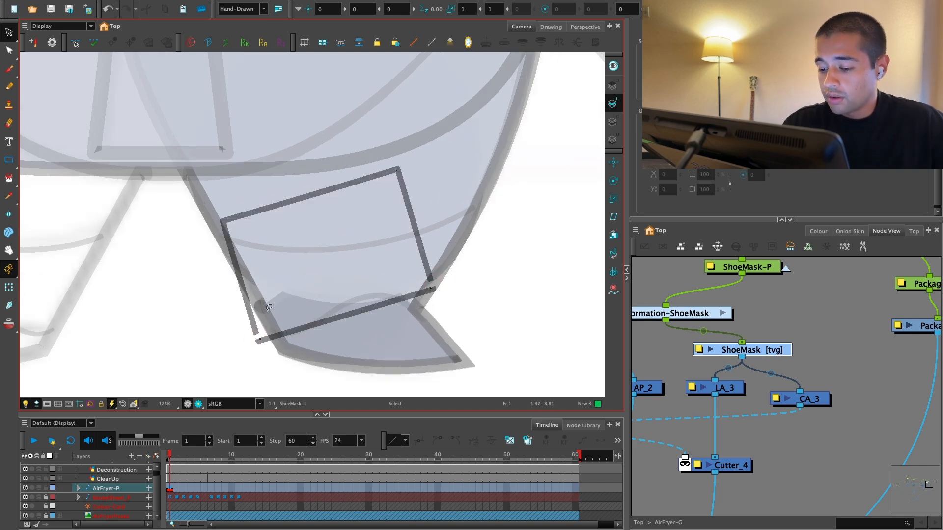
pyautogui.press('Delete')
# Step: Preview the rendered leg and shoe at a wider zoom to check the ShoeMask line art
pyautogui.click(198, 404)
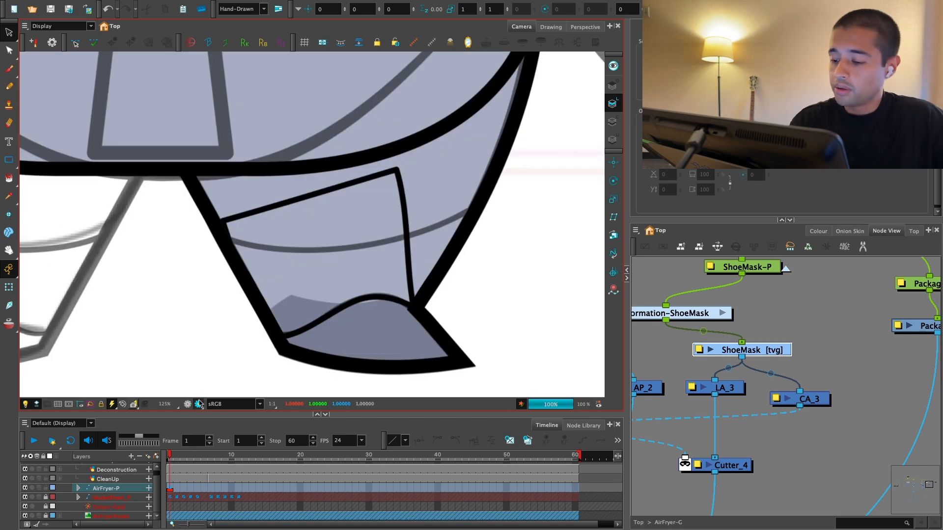
pyautogui.press('1')
pyautogui.press('1')
pyautogui.press('1')
pyautogui.press('1')
pyautogui.press('2')
pyautogui.moveTo(351, 331); pyautogui.dragTo(345, 333)
pyautogui.click(188, 404)
pyautogui.press('2')
pyautogui.press('2')
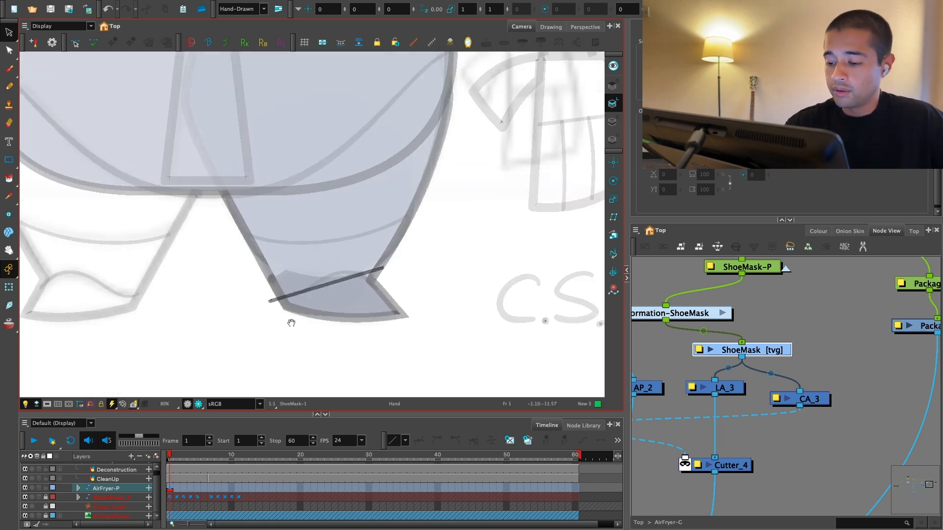
# Step: Hide the ShoeMask deformation controls, clear the selection and preview the shoe in render view
pyautogui.click(359, 289)
pyautogui.click(9, 287)
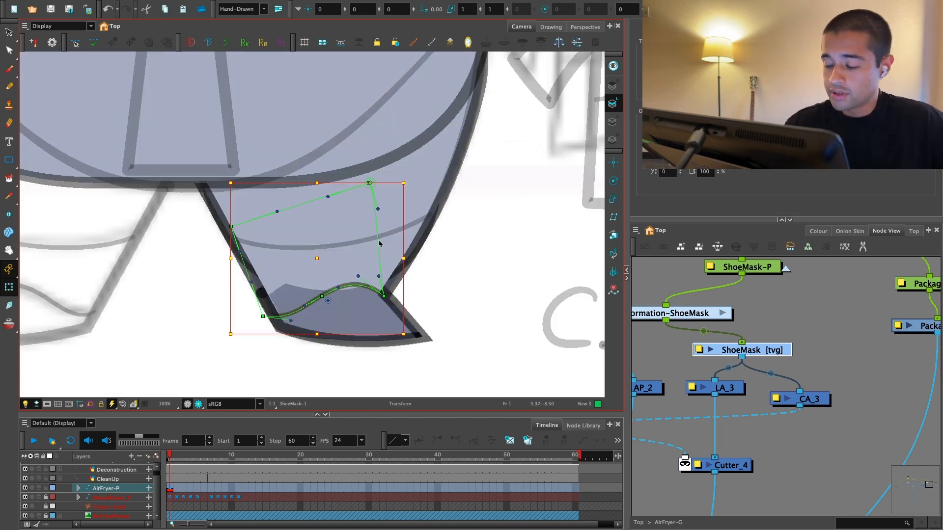
pyautogui.click(647, 279)
pyautogui.hotkey('shift', 'c')
pyautogui.press('2')
pyautogui.click(387, 297)
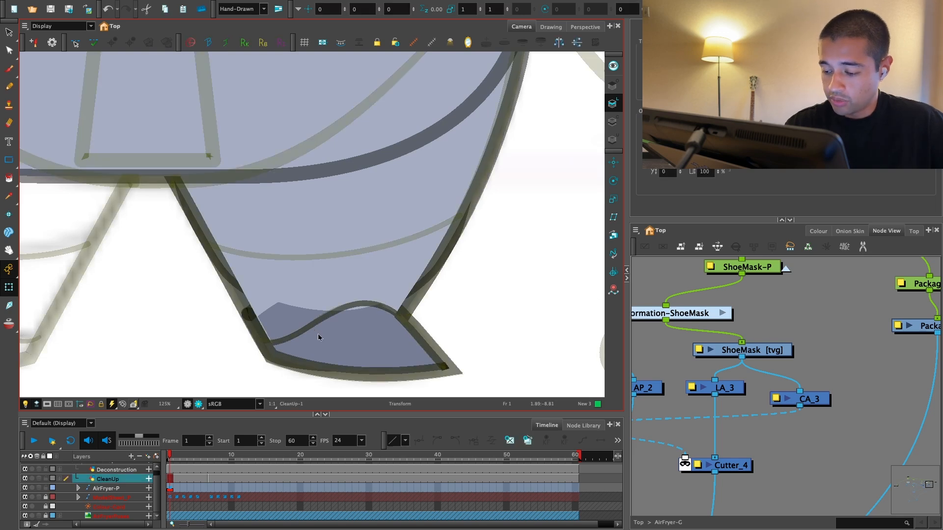
pyautogui.click(652, 342)
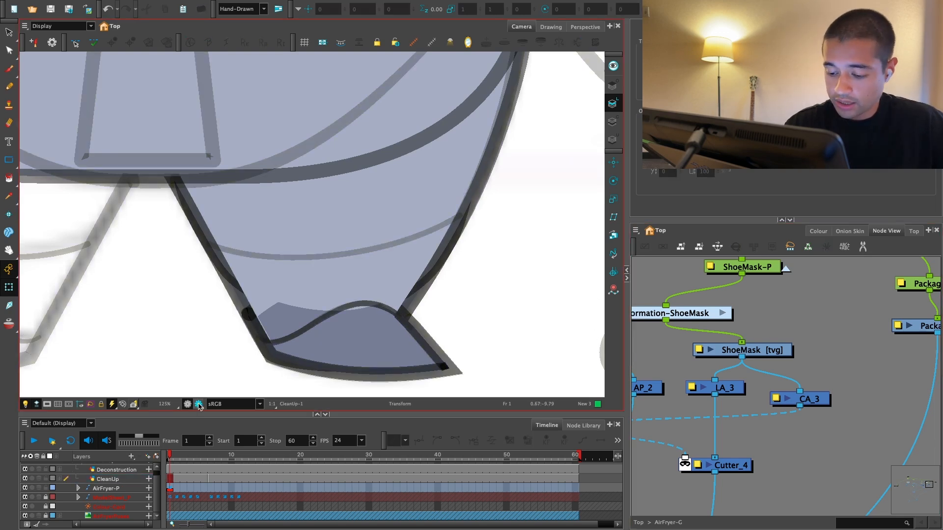
pyautogui.click(198, 404)
pyautogui.press('1')
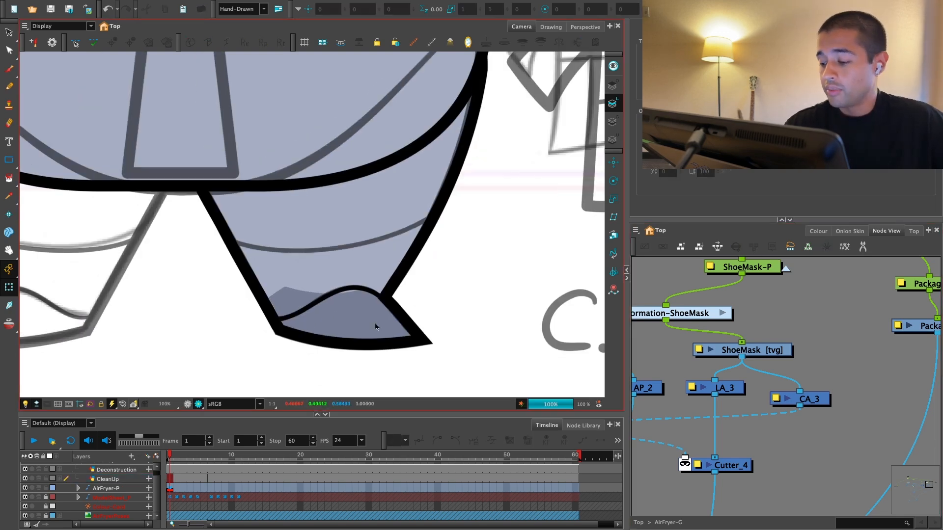
# Step: Examine how the ShoeMask, CA_2, CA_3 and shoe cutter nodes are wired into the composites
pyautogui.moveTo(842, 365); pyautogui.dragTo(759, 339)
pyautogui.press('1')
pyautogui.moveTo(829, 326); pyautogui.dragTo(782, 322)
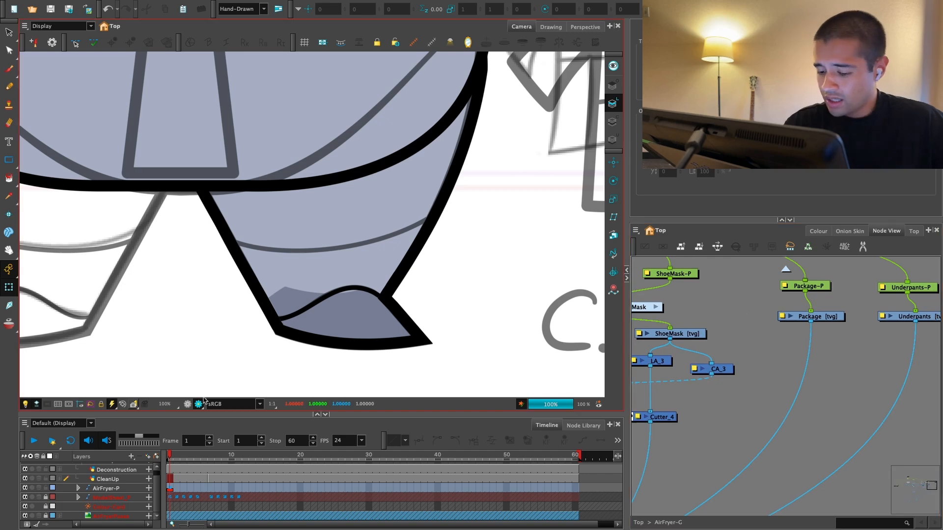
pyautogui.click(187, 404)
pyautogui.moveTo(867, 334); pyautogui.dragTo(846, 328)
pyautogui.press('1')
pyautogui.moveTo(704, 362); pyautogui.dragTo(811, 333)
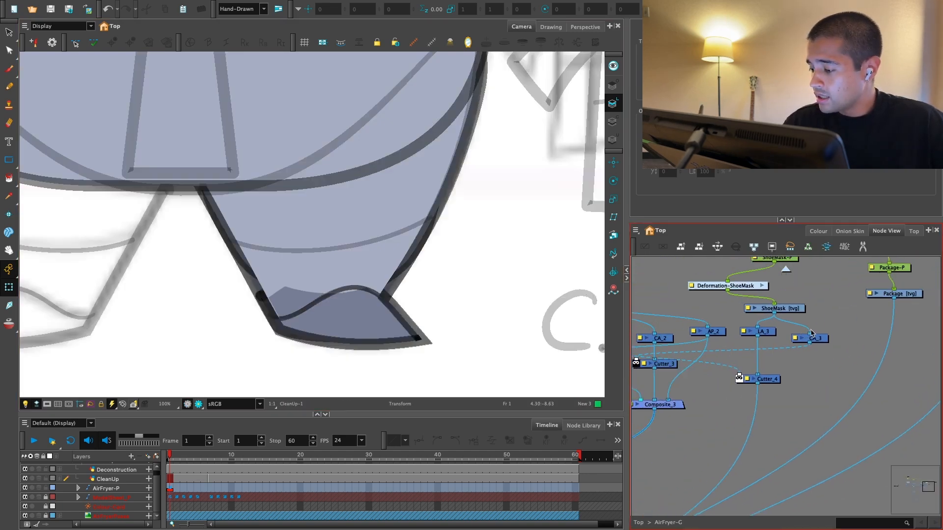
pyautogui.click(811, 333)
pyautogui.press('1')
pyautogui.moveTo(737, 356); pyautogui.dragTo(781, 345)
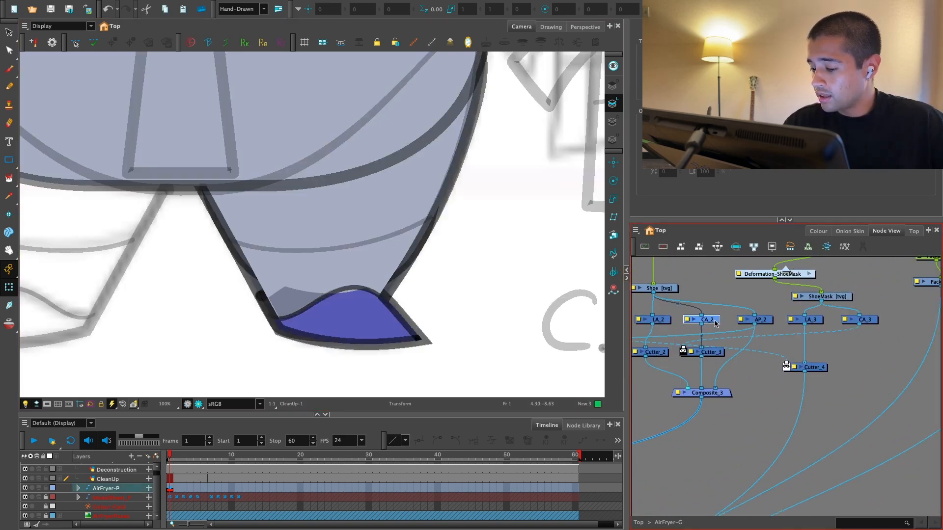
pyautogui.click(715, 323)
pyautogui.moveTo(668, 307); pyautogui.dragTo(691, 275)
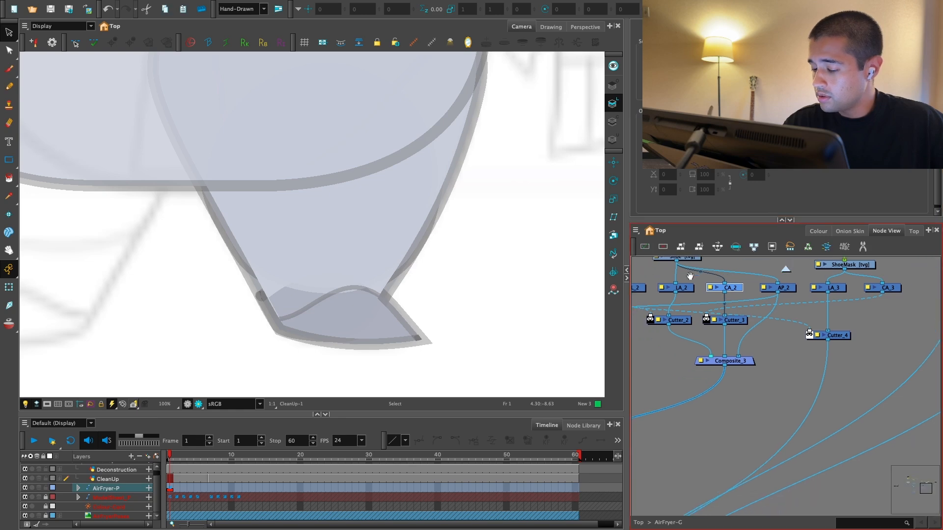
# Step: Try moving the Shoe drawing slightly downward against the mask, and undo the move
pyautogui.click(9, 288)
pyautogui.click(348, 321)
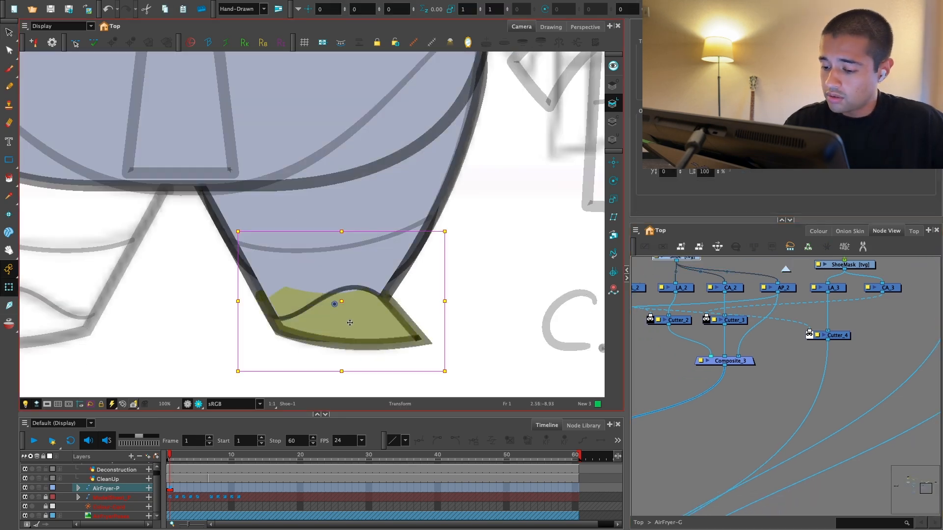
pyautogui.moveTo(349, 321); pyautogui.dragTo(357, 346)
pyautogui.press('super+z')
# Step: Move Cutter_3 from CA_2's cable onto Composite_3's output cable and preview the rendered leg
pyautogui.scroll(-1, 771, 327)
pyautogui.moveTo(764, 338); pyautogui.dragTo(780, 338)
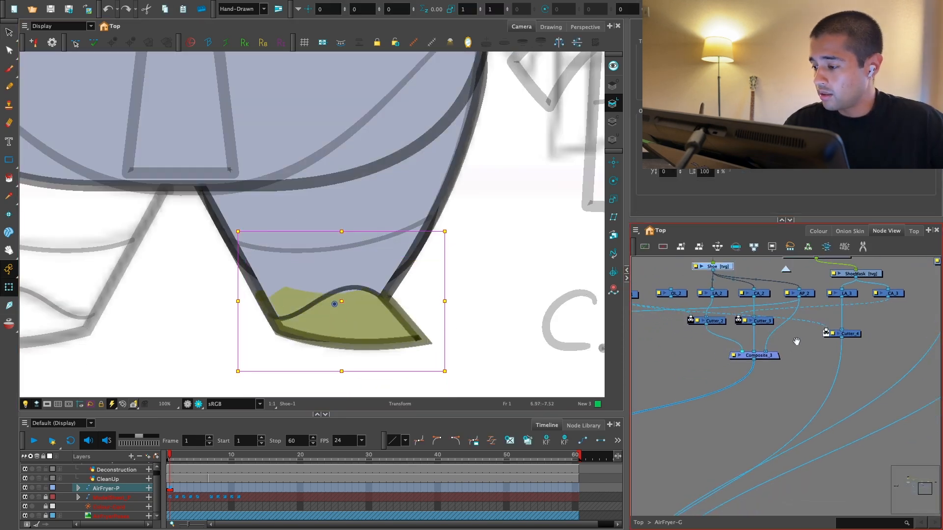
pyautogui.moveTo(853, 339); pyautogui.dragTo(844, 358)
pyautogui.scroll(2, 844, 358)
pyautogui.click(738, 349)
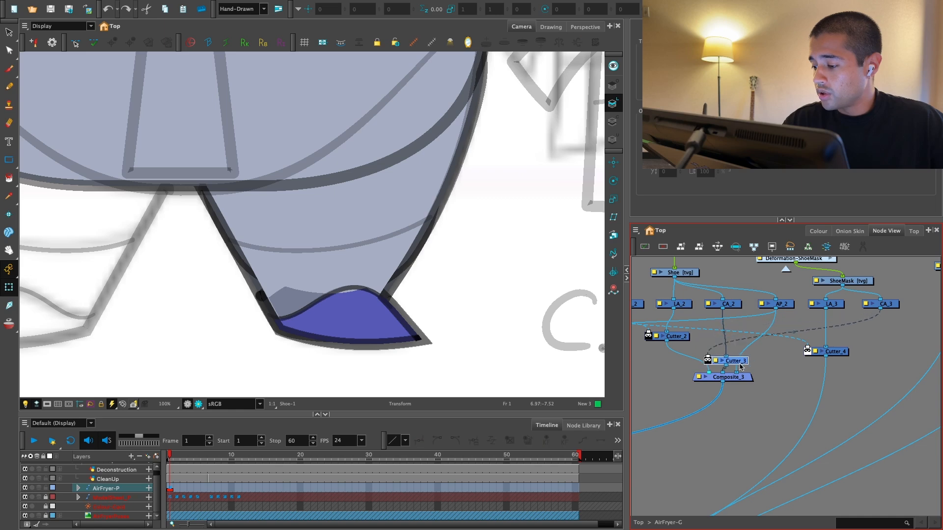
pyautogui.moveTo(721, 403); pyautogui.dragTo(705, 417)
pyautogui.click(493, 288)
pyautogui.click(198, 404)
pyautogui.press('1')
pyautogui.press('1')
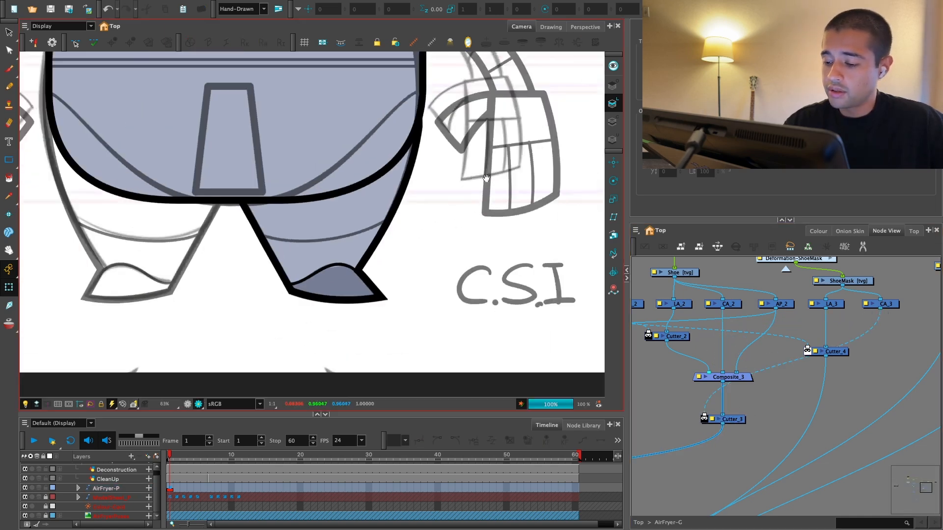
# Step: Leave render view and examine how the shoe and lower leg outlines line up with the rough drawing
pyautogui.press('1')
pyautogui.press('1')
pyautogui.press('1')
pyautogui.moveTo(441, 275); pyautogui.dragTo(444, 308)
pyautogui.press('2')
pyautogui.click(188, 404)
pyautogui.press('2')
pyautogui.moveTo(322, 351); pyautogui.dragTo(326, 282)
pyautogui.press('2')
pyautogui.press('2')
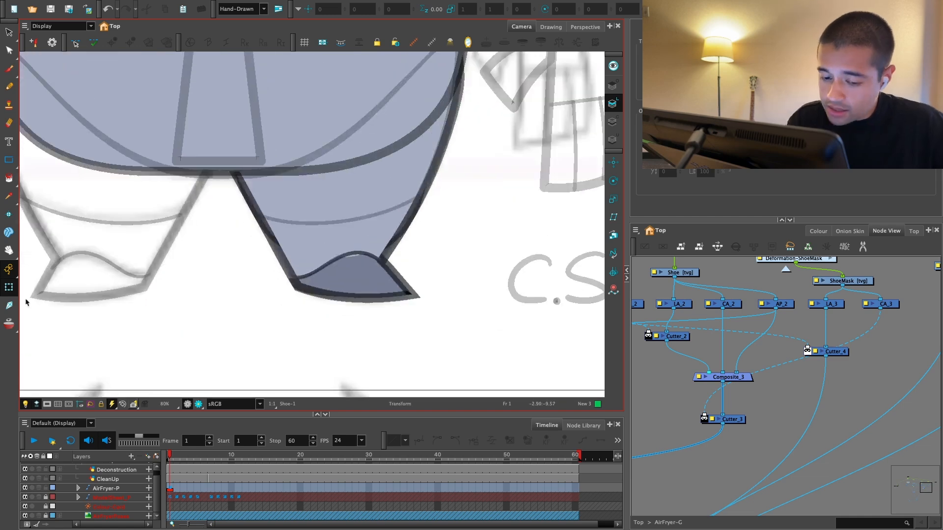
pyautogui.press('2')
pyautogui.press('2')
pyautogui.press('2')
pyautogui.press('2')
# Step: Try nudging the ShoeMask peg and moving the Shoe drawing downward against its mask, and undo the move
pyautogui.click(358, 237)
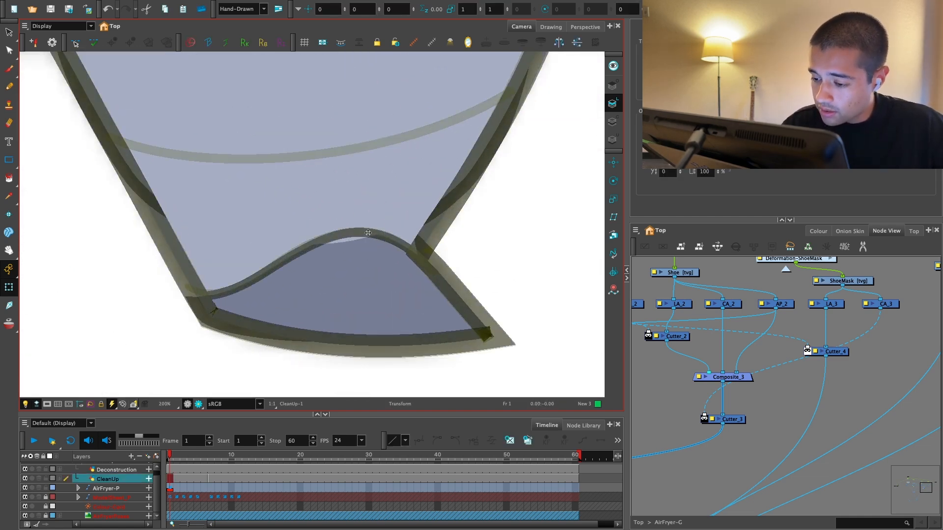
pyautogui.moveTo(854, 275); pyautogui.dragTo(783, 346)
pyautogui.press('2')
pyautogui.click(778, 285)
pyautogui.click(613, 162)
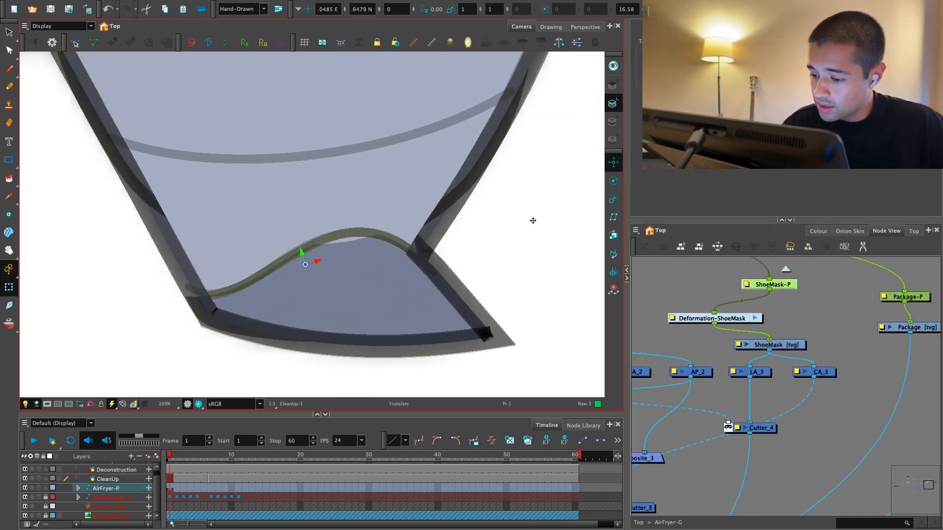
pyautogui.moveTo(495, 248)
pyautogui.mouseDown()
pyautogui.moveTo(501, 273)
pyautogui.moveTo(495, 226)
pyautogui.moveTo(493, 238)
pyautogui.mouseUp()
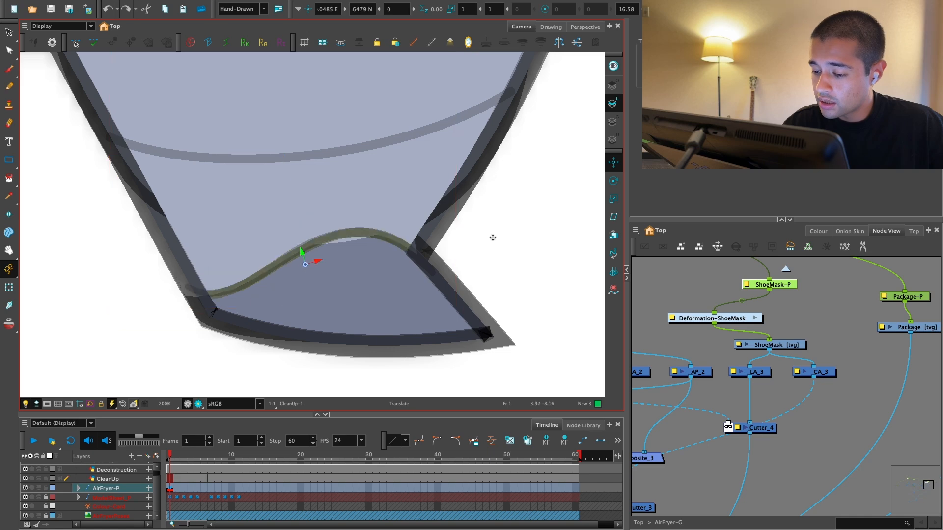
pyautogui.click(9, 287)
pyautogui.click(373, 283)
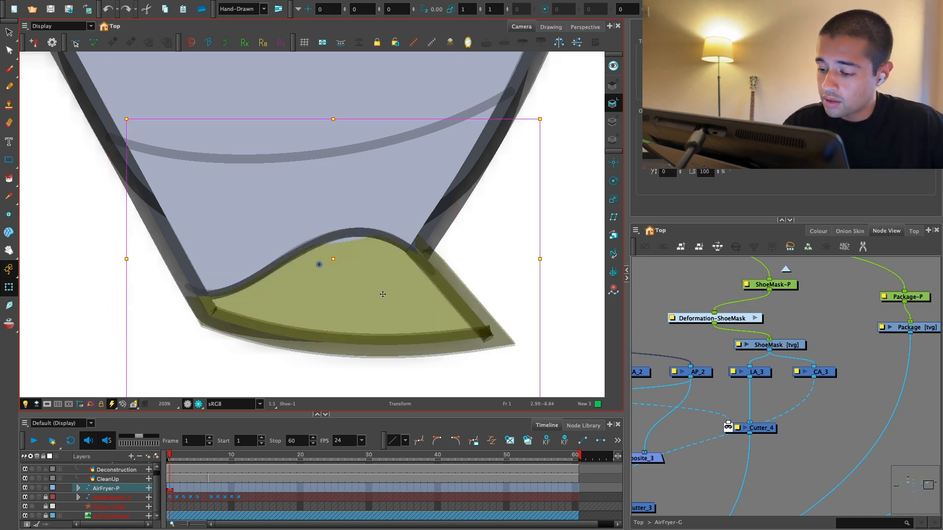
pyautogui.moveTo(386, 228); pyautogui.dragTo(376, 302)
pyautogui.hotkey('ctrl', 'z')
# Step: Raise the bottom middle point of the upper leg's deformation curve above the shoe and clear the selection
pyautogui.press('1')
pyautogui.press('1')
pyautogui.press('2')
pyautogui.press('2')
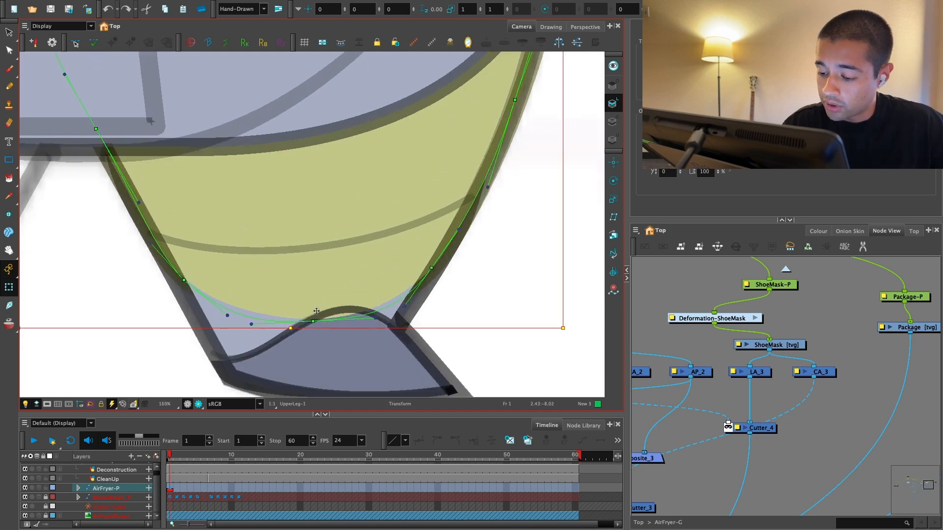
pyautogui.moveTo(313, 321); pyautogui.dragTo(313, 304)
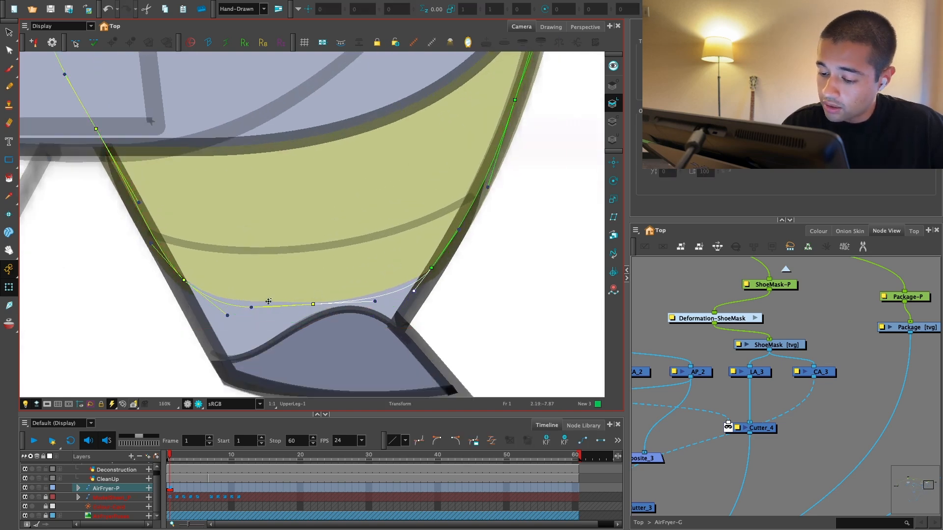
pyautogui.click(226, 313)
pyautogui.hotkey('ctrl', 'z')
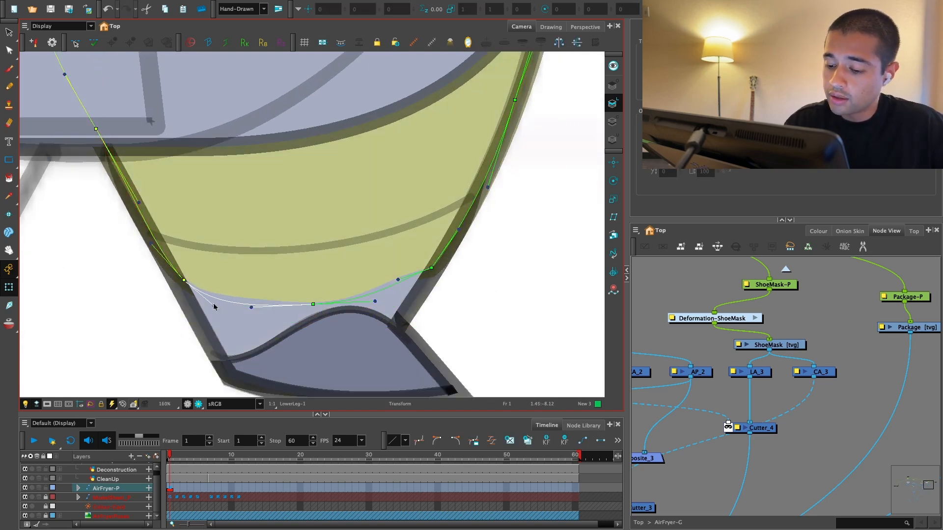
pyautogui.click(664, 267)
pyautogui.press('1')
pyautogui.press('1')
pyautogui.press('1')
pyautogui.press('1')
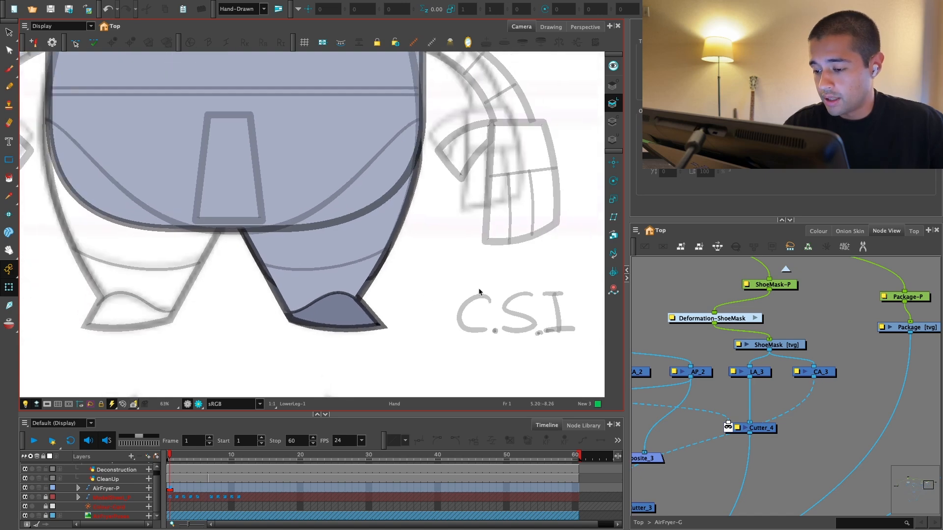
# Step: Move the Package and Underpants nodes with their pegs further right to open space beside the ShoeMask nodes
pyautogui.moveTo(935, 334); pyautogui.dragTo(763, 342)
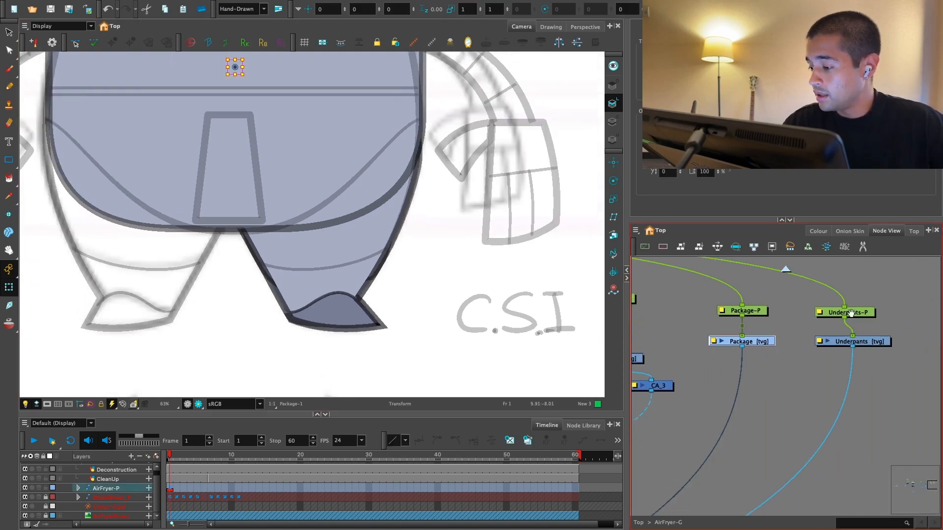
pyautogui.moveTo(847, 314); pyautogui.dragTo(796, 313)
pyautogui.moveTo(772, 296); pyautogui.dragTo(819, 354)
pyautogui.press('1')
pyautogui.press('1')
pyautogui.moveTo(759, 333); pyautogui.dragTo(829, 317)
pyautogui.moveTo(759, 298); pyautogui.dragTo(901, 348)
pyautogui.moveTo(798, 339); pyautogui.dragTo(902, 344)
pyautogui.moveTo(778, 332); pyautogui.dragTo(787, 337)
pyautogui.press('1')
pyautogui.moveTo(720, 333); pyautogui.dragTo(707, 351)
# Step: Add a vector drawing layer named CenterLine_Leg beside ShoeMask and give it a parent peg
pyautogui.press('2')
pyautogui.hotkey('ctrl', 'r')
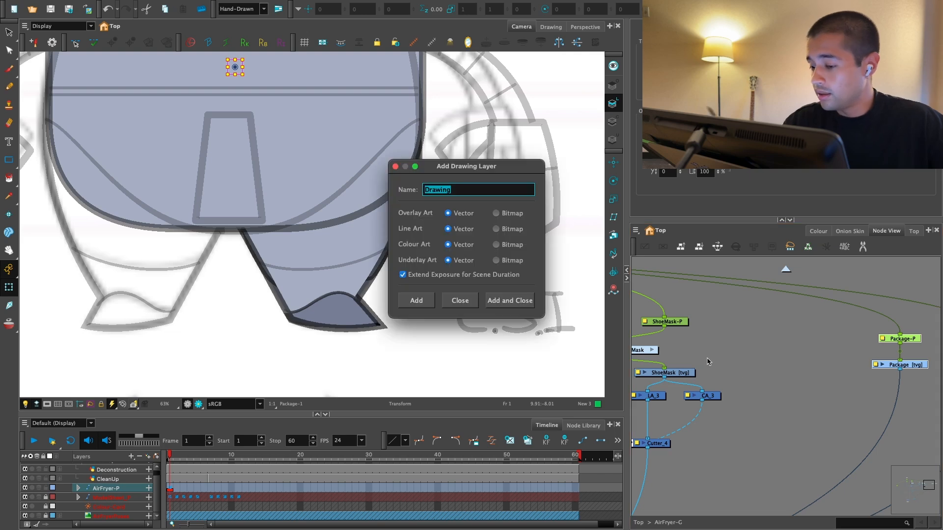
pyautogui.write('CenterLine_Le')
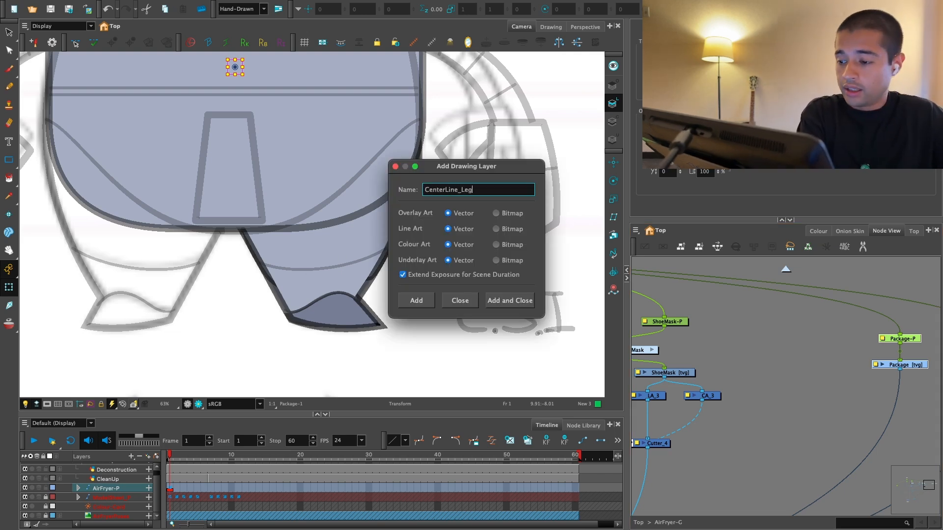
pyautogui.press('Return')
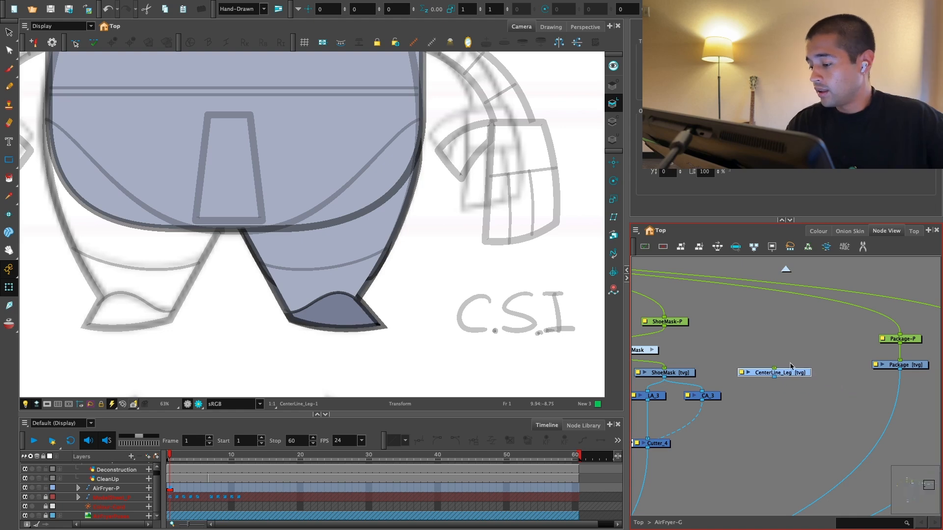
pyautogui.hotkey('ctrl', 'p')
# Step: Connect the CenterLine_Leg peg to the same lower leg parent peg that drives the shoe
pyautogui.press('1')
pyautogui.moveTo(688, 314); pyautogui.dragTo(905, 338)
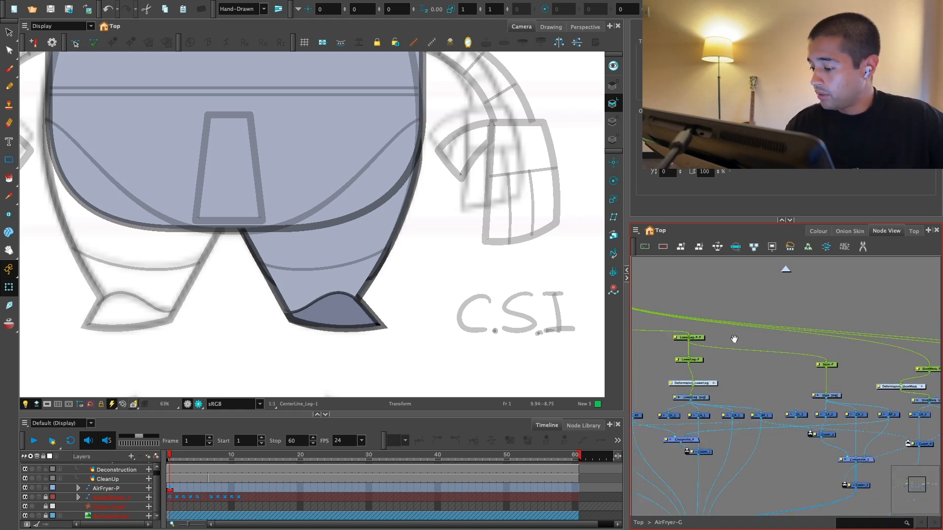
pyautogui.moveTo(699, 335)
pyautogui.mouseDown()
pyautogui.moveTo(790, 355)
pyautogui.moveTo(710, 349)
pyautogui.mouseUp()
pyautogui.moveTo(889, 393); pyautogui.dragTo(852, 378)
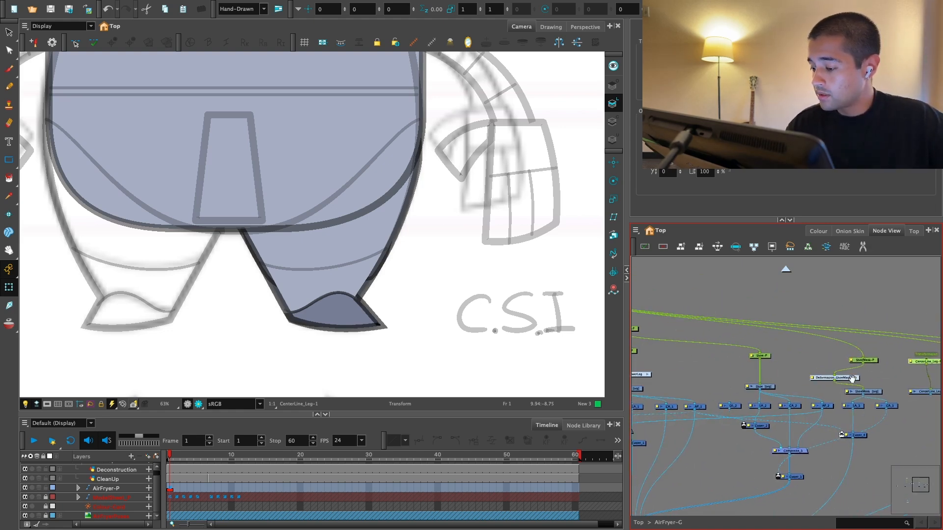
pyautogui.moveTo(762, 328); pyautogui.dragTo(865, 336)
pyautogui.moveTo(709, 347)
pyautogui.mouseDown()
pyautogui.moveTo(762, 378)
pyautogui.moveTo(776, 400)
pyautogui.mouseUp()
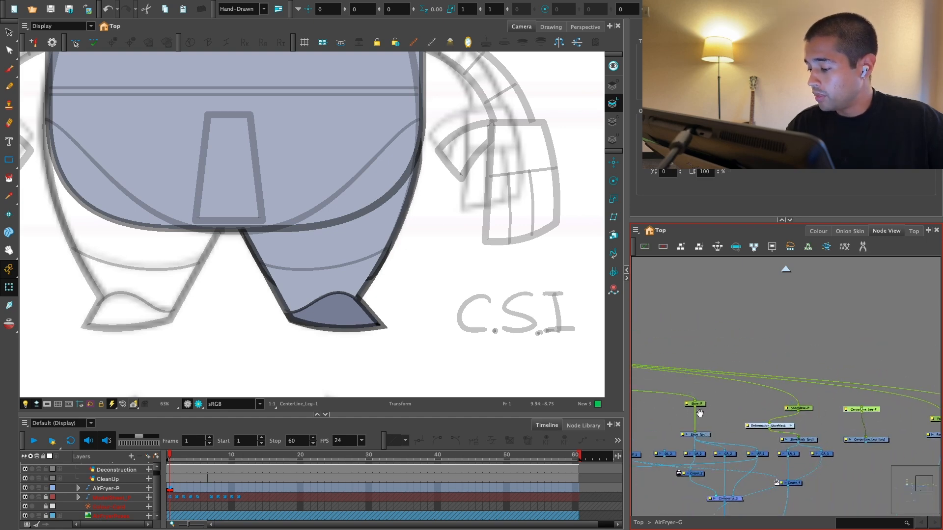
pyautogui.moveTo(699, 414); pyautogui.dragTo(785, 385)
pyautogui.press('super+z')
pyautogui.moveTo(650, 354); pyautogui.dragTo(865, 403)
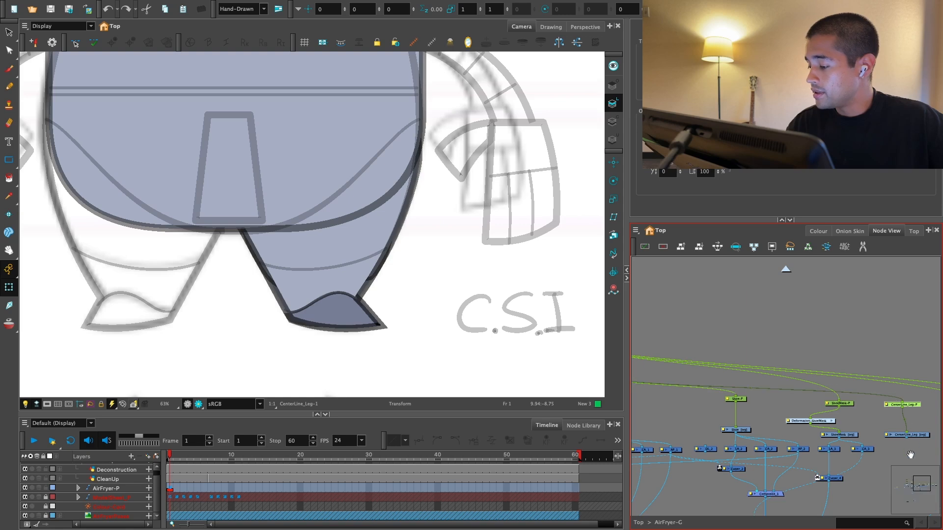
# Step: Connect the CenterLine_Leg drawing's output to Composite_2
pyautogui.moveTo(910, 455); pyautogui.dragTo(829, 368)
pyautogui.moveTo(832, 329); pyautogui.dragTo(817, 367)
pyautogui.moveTo(836, 362)
pyautogui.mouseDown()
pyautogui.moveTo(868, 303)
pyautogui.moveTo(857, 300)
pyautogui.moveTo(771, 385)
pyautogui.moveTo(686, 379)
pyautogui.mouseUp()
pyautogui.scroll(10, 750, 378)
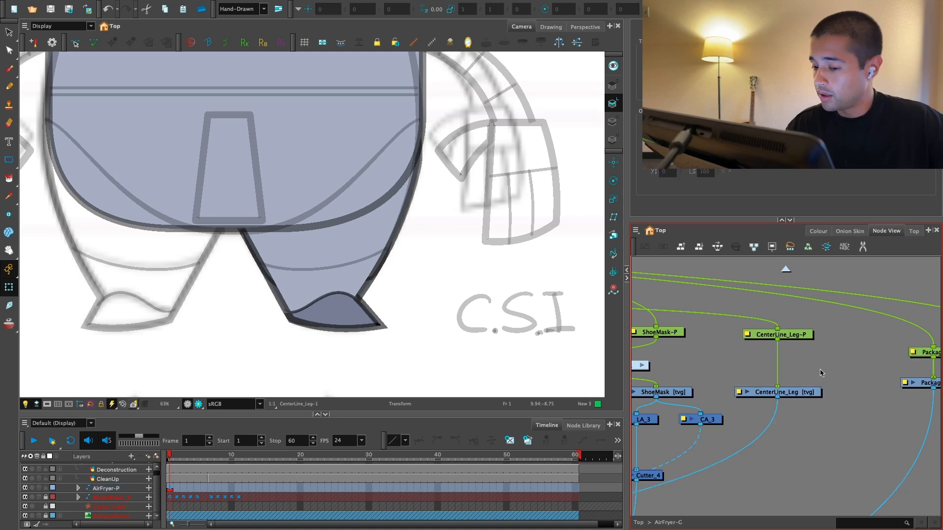
# Step: Draw a straight horizontal line across the lower leg on CenterLine_Leg in the Default black of AirFryer_Colors
pyautogui.click(811, 392)
pyautogui.click(9, 160)
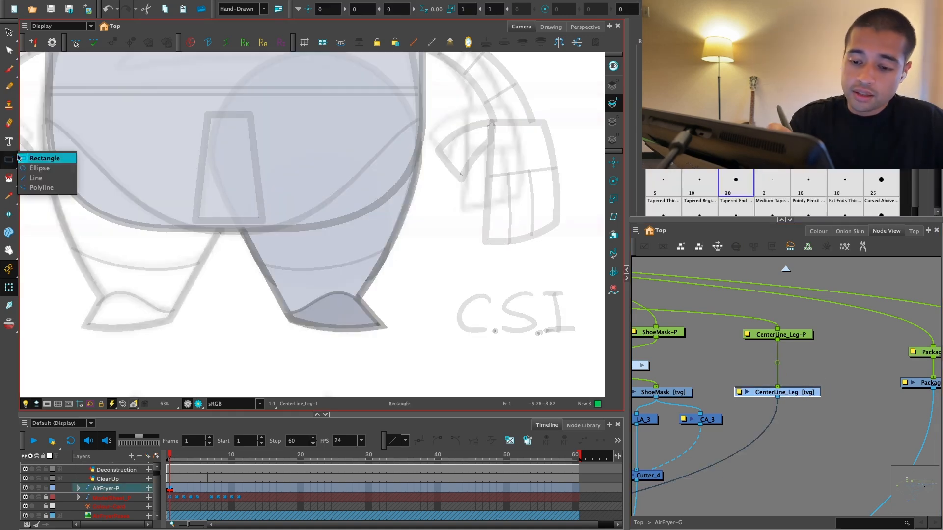
pyautogui.click(37, 178)
pyautogui.click(818, 231)
pyautogui.click(663, 437)
pyautogui.scroll(4, 396, 320)
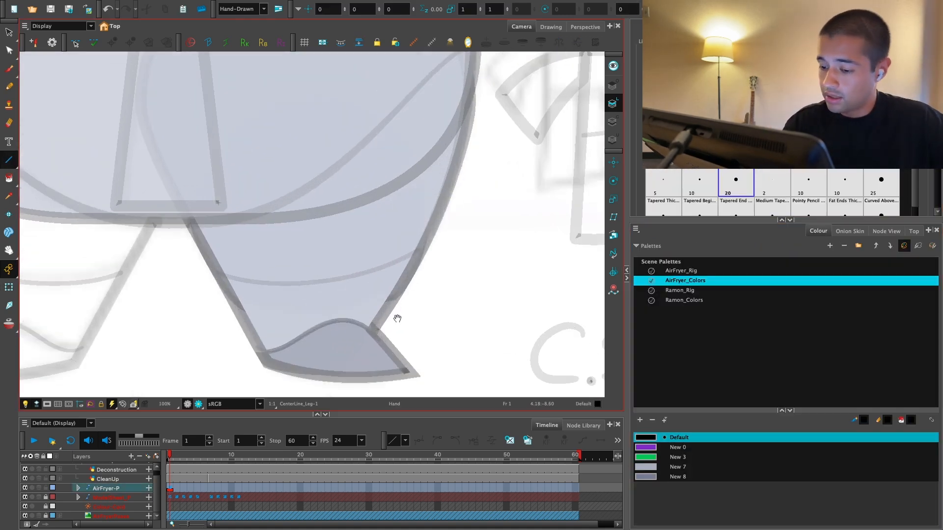
pyautogui.moveTo(437, 282); pyautogui.dragTo(440, 282)
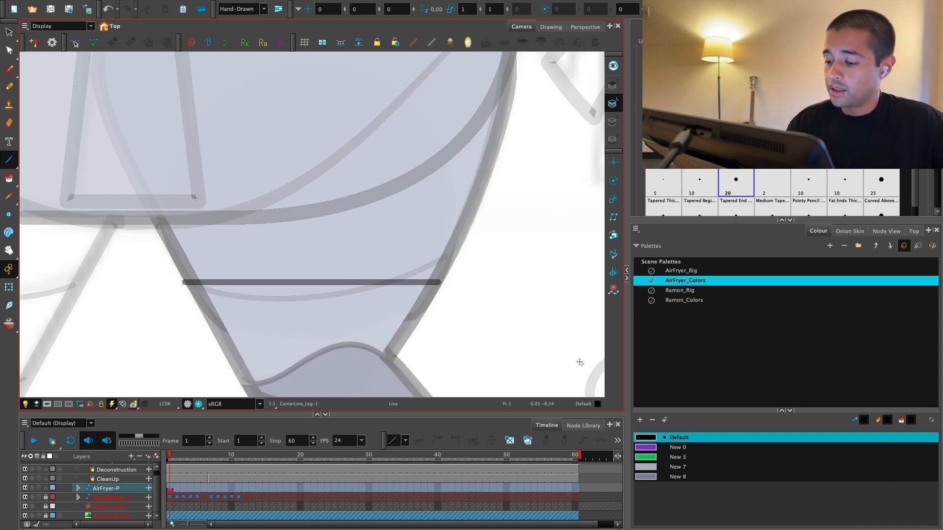
pyautogui.click(8, 159)
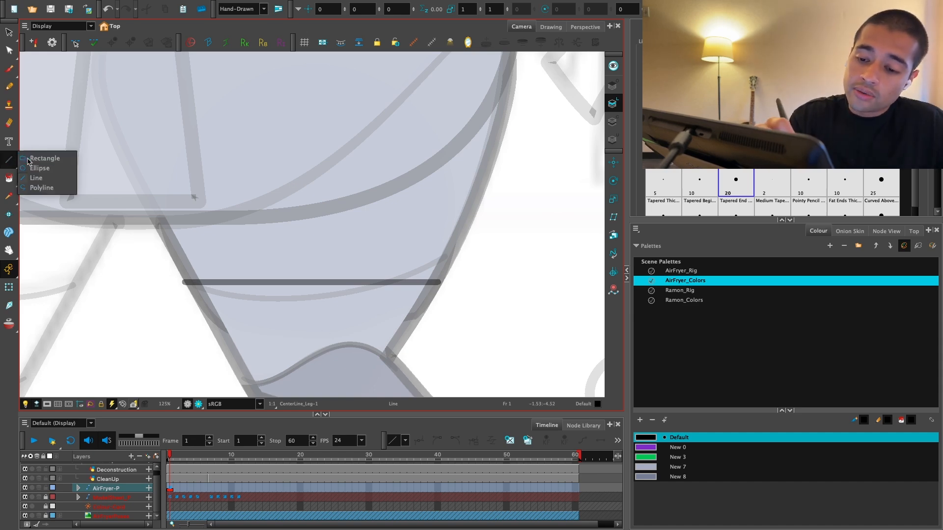
pyautogui.click(39, 158)
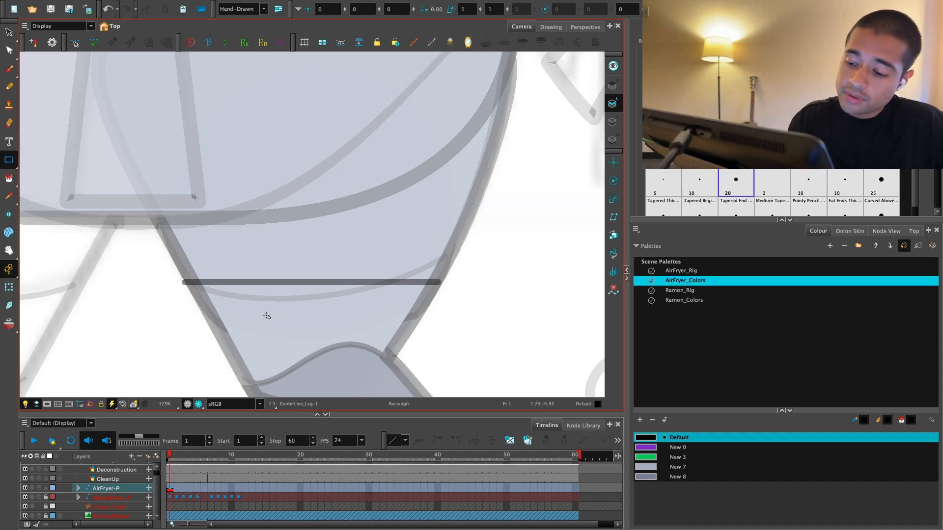
pyautogui.click(8, 288)
# Step: Reorder CenterLine_Leg's cable on Composite_2 so the centre line renders in front of the leg
pyautogui.click(886, 232)
pyautogui.press('space')
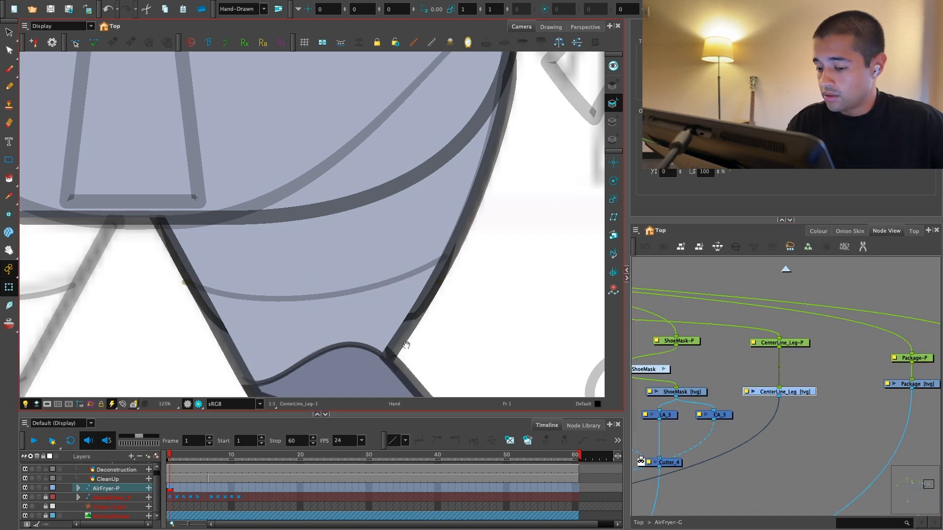
pyautogui.moveTo(406, 345); pyautogui.dragTo(450, 306)
pyautogui.press('1')
pyautogui.moveTo(728, 389); pyautogui.dragTo(844, 359)
pyautogui.moveTo(688, 437); pyautogui.dragTo(795, 394)
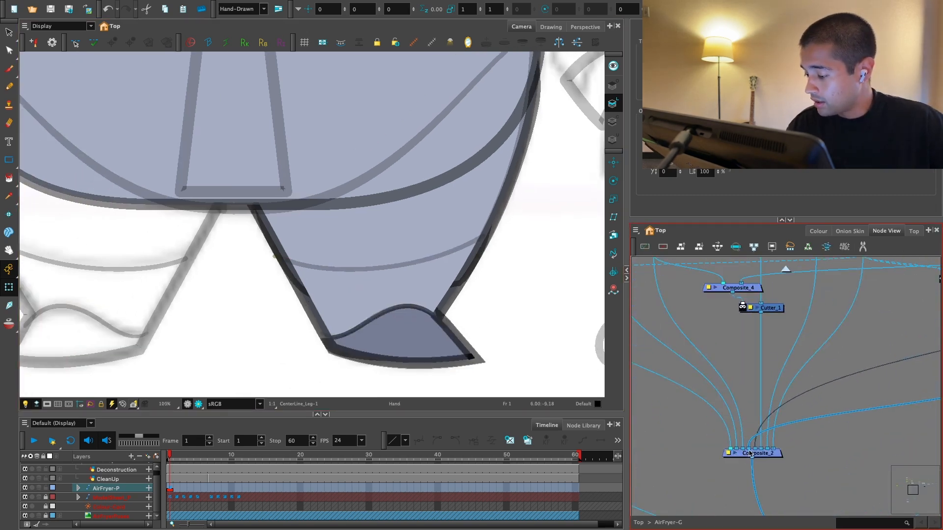
pyautogui.moveTo(745, 452); pyautogui.dragTo(731, 454)
pyautogui.moveTo(865, 383); pyautogui.dragTo(686, 432)
pyautogui.moveTo(846, 410); pyautogui.dragTo(773, 406)
pyautogui.press('2')
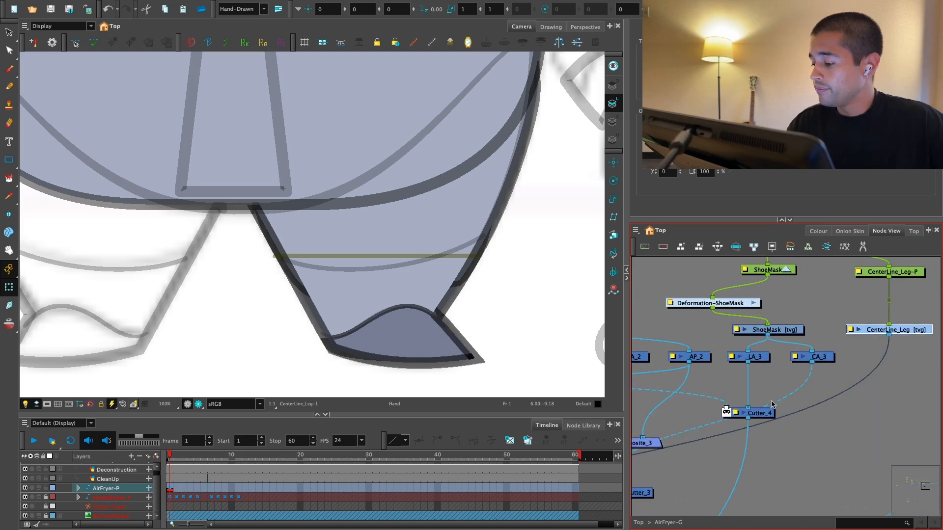
# Step: Duplicate Cutter_4 and insert the copy on CenterLine_Leg's output cable
pyautogui.click(770, 414)
pyautogui.press('super+c')
pyautogui.press('super+v')
pyautogui.moveTo(899, 428); pyautogui.dragTo(811, 435)
pyautogui.moveTo(826, 416); pyautogui.dragTo(814, 400)
# Step: Add a composite node beside the centre line's cutter and link it to the cutter's matte input
pyautogui.press('1')
pyautogui.press('1')
pyautogui.press('2')
pyautogui.click(863, 396)
pyautogui.press('1')
pyautogui.press('1')
pyautogui.moveTo(724, 382); pyautogui.dragTo(833, 404)
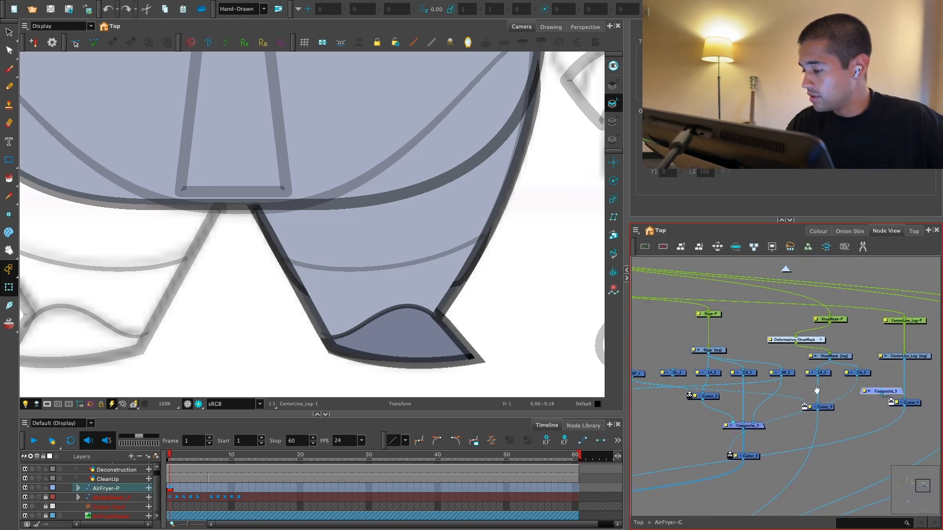
# Step: Wire the leg artwork nodes into Composite_5 so they form the matte for the centre line
pyautogui.press('1')
pyautogui.press('1')
pyautogui.moveTo(655, 393); pyautogui.dragTo(713, 401)
pyautogui.moveTo(707, 396); pyautogui.dragTo(878, 402)
pyautogui.press('1')
pyautogui.moveTo(813, 404); pyautogui.dragTo(875, 396)
pyautogui.moveTo(732, 397); pyautogui.dragTo(829, 437)
# Step: Try moving the CenterLine_Leg peg to test how the leg cuts the line, and undo the move
pyautogui.press('2')
pyautogui.click(817, 362)
pyautogui.hotkey('alt', '2')
pyautogui.press('2')
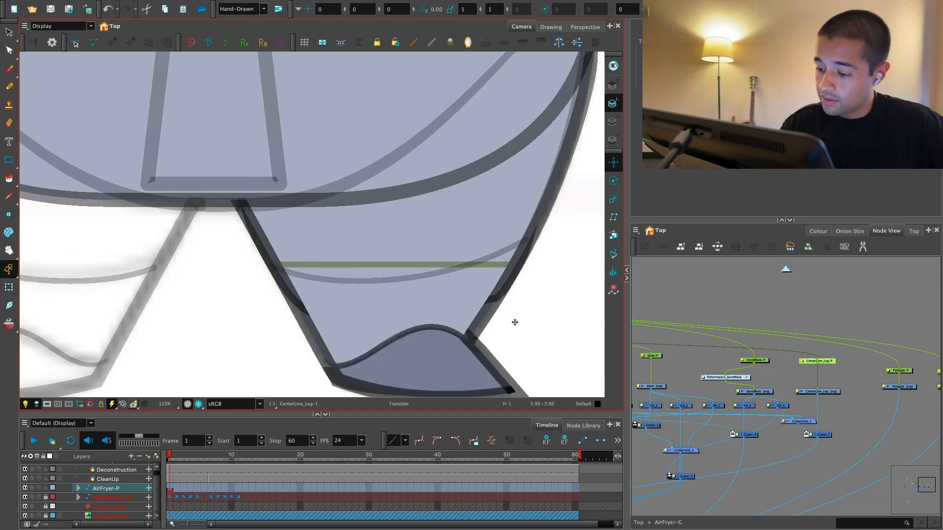
pyautogui.moveTo(513, 329)
pyautogui.mouseDown()
pyautogui.moveTo(504, 322)
pyautogui.moveTo(558, 335)
pyautogui.moveTo(535, 361)
pyautogui.moveTo(516, 324)
pyautogui.mouseUp()
pyautogui.press('super+z')
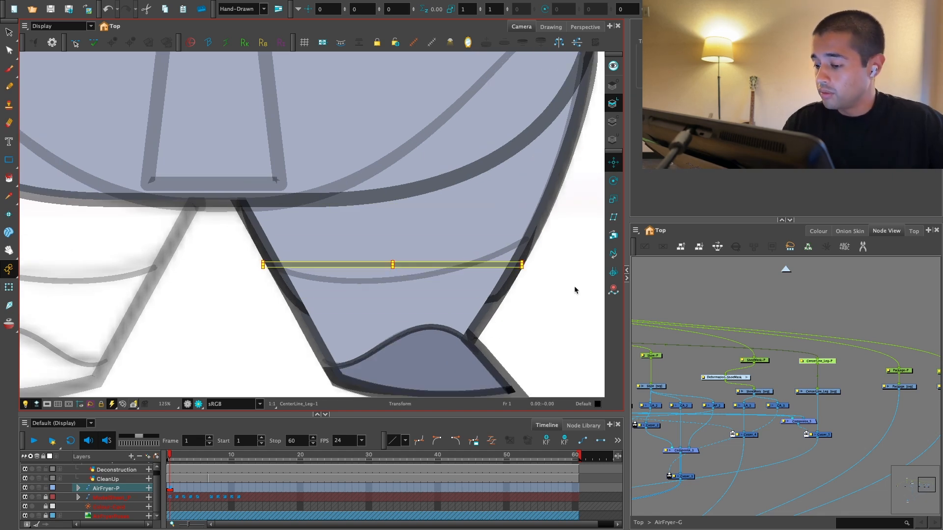
# Step: Change the Use Embedded Pivots option in the CenterLine_Leg drawing's layer properties
pyautogui.press('2')
pyautogui.moveTo(862, 406); pyautogui.dragTo(763, 404)
pyautogui.scroll(3, 763, 403)
pyautogui.doubleClick(759, 387)
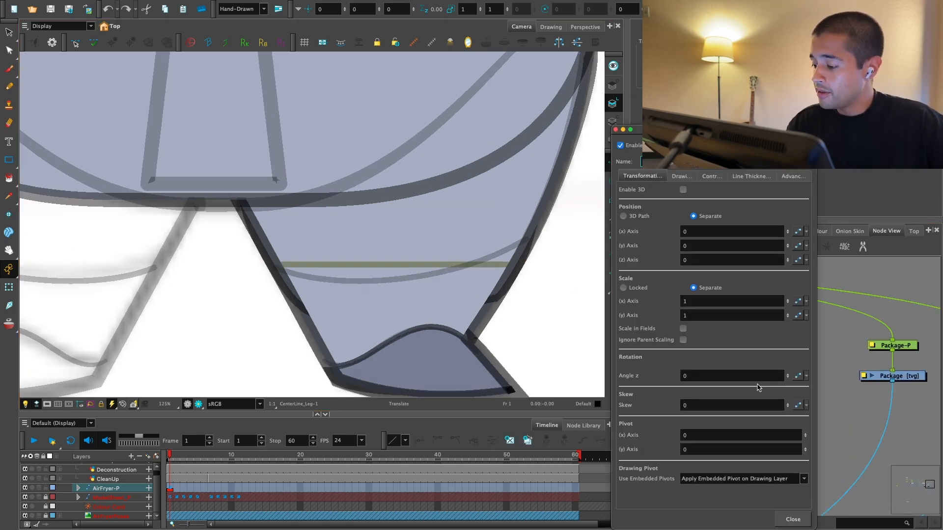
pyautogui.click(770, 476)
pyautogui.click(737, 471)
pyautogui.click(792, 519)
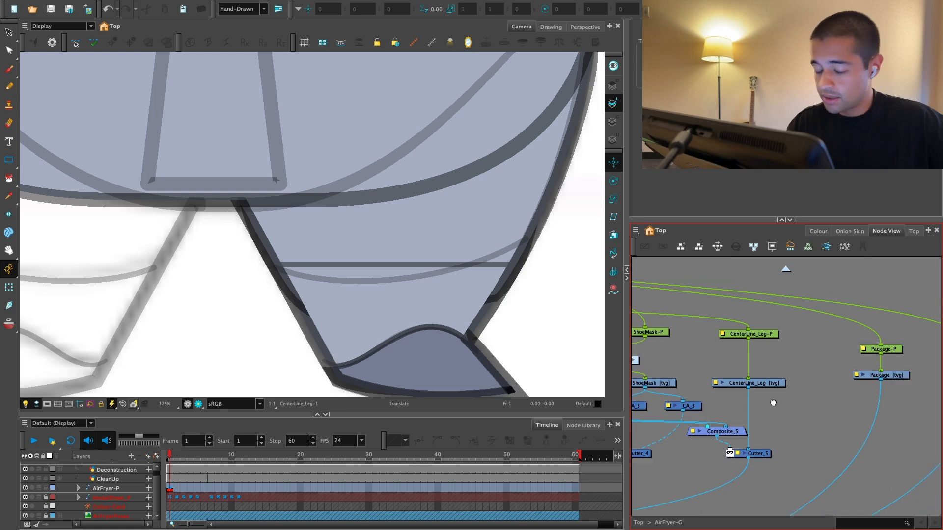
# Step: Attach a new display node to the CenterLine_Leg drawing and show Display_3 in the Camera view
pyautogui.moveTo(773, 404); pyautogui.dragTo(786, 395)
pyautogui.press('super+7')
pyautogui.press('2')
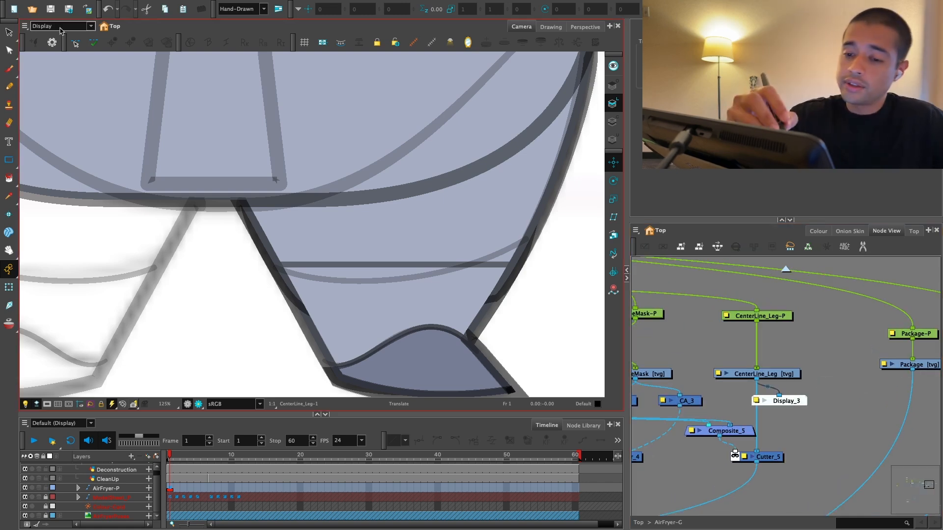
pyautogui.click(60, 27)
pyautogui.click(73, 66)
# Step: Create a deformation group above the CenterLine_Leg drawing and reselect the drawing
pyautogui.press('2')
pyautogui.click(781, 374)
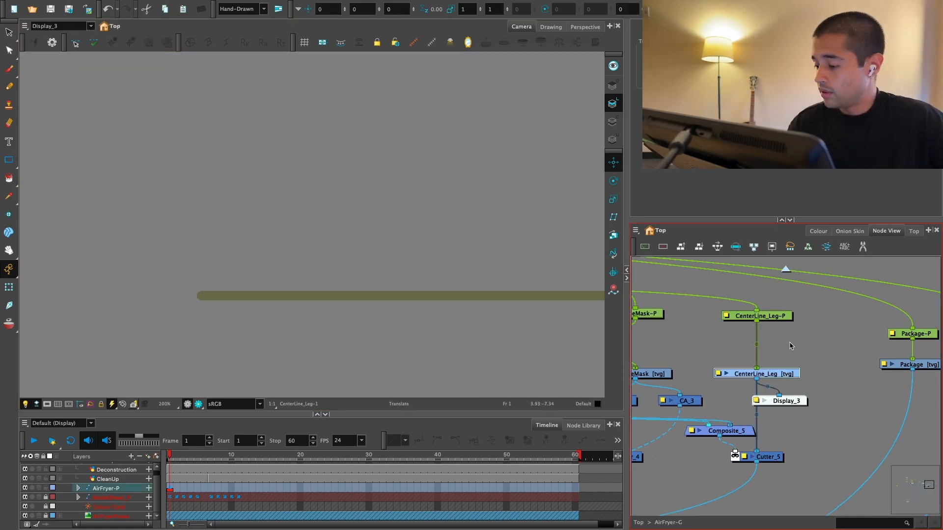
pyautogui.press('super+d')
pyautogui.press('2')
pyautogui.moveTo(792, 337); pyautogui.dragTo(782, 338)
pyautogui.click(781, 372)
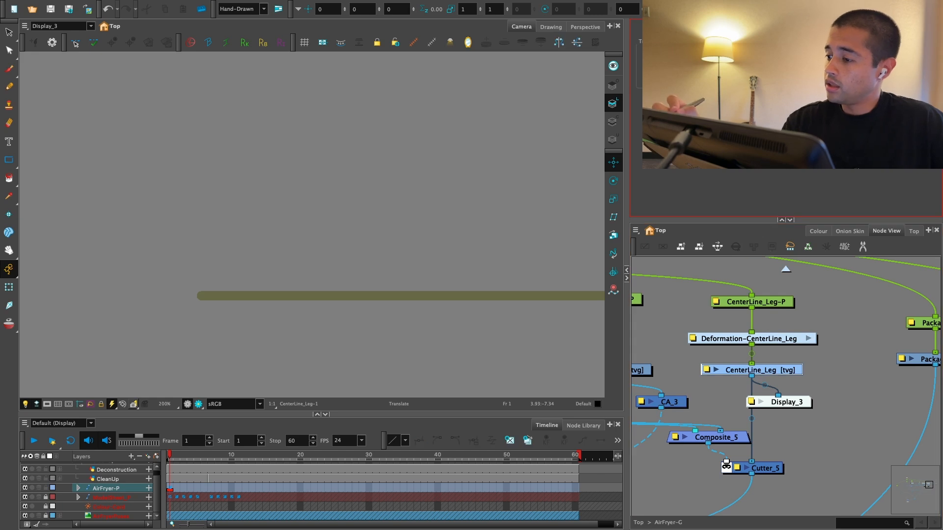
# Step: Build a two-segment curve deformer along the full length of the CenterLine_Leg line with the Rigging tool
pyautogui.press('2')
pyautogui.moveTo(409, 311); pyautogui.dragTo(372, 301)
pyautogui.press('1')
pyautogui.press('2')
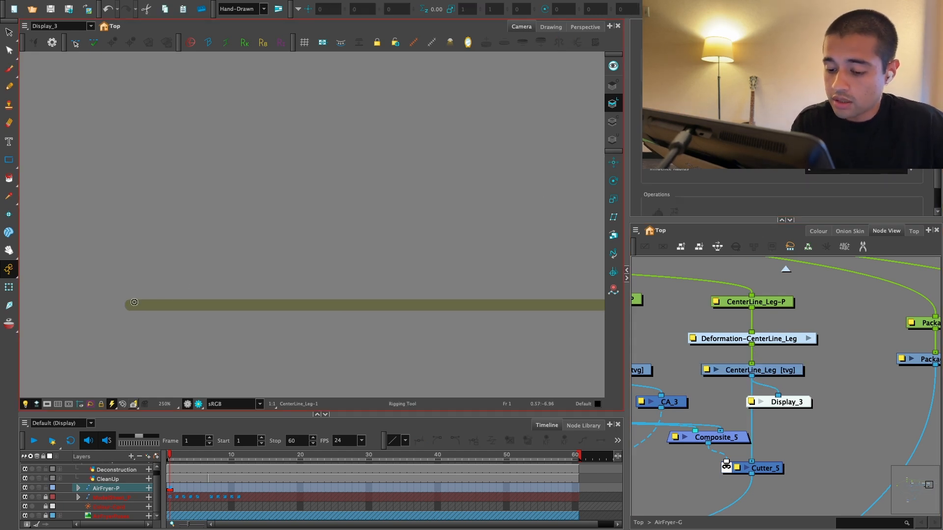
pyautogui.press('1')
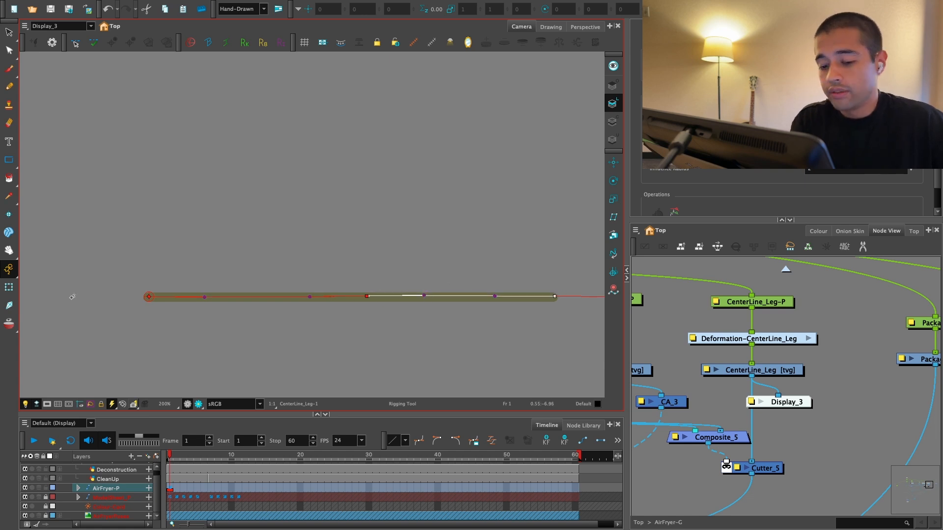
# Step: Delete the Display_3 node and show the Display node's output in the Camera view
pyautogui.hotkey('shift', 't')
pyautogui.click(820, 377)
pyautogui.press('Delete')
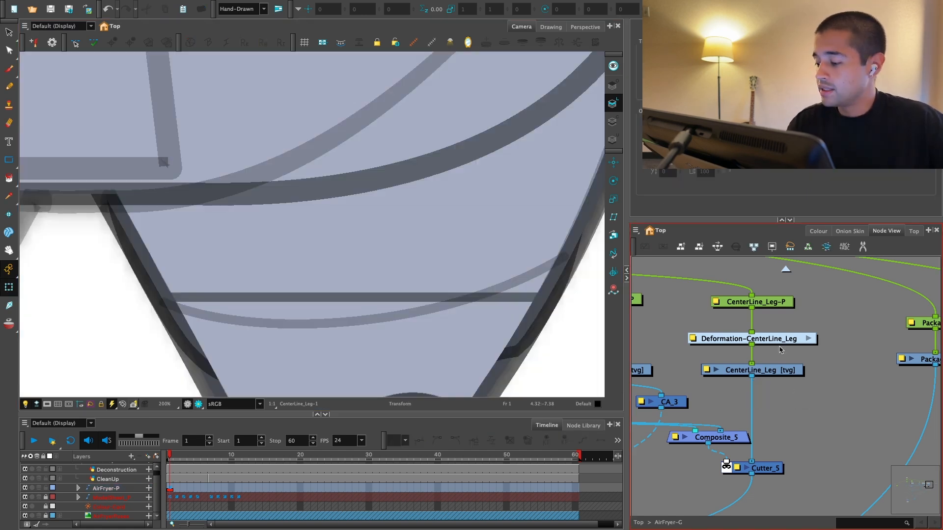
pyautogui.press('1')
pyautogui.press('1')
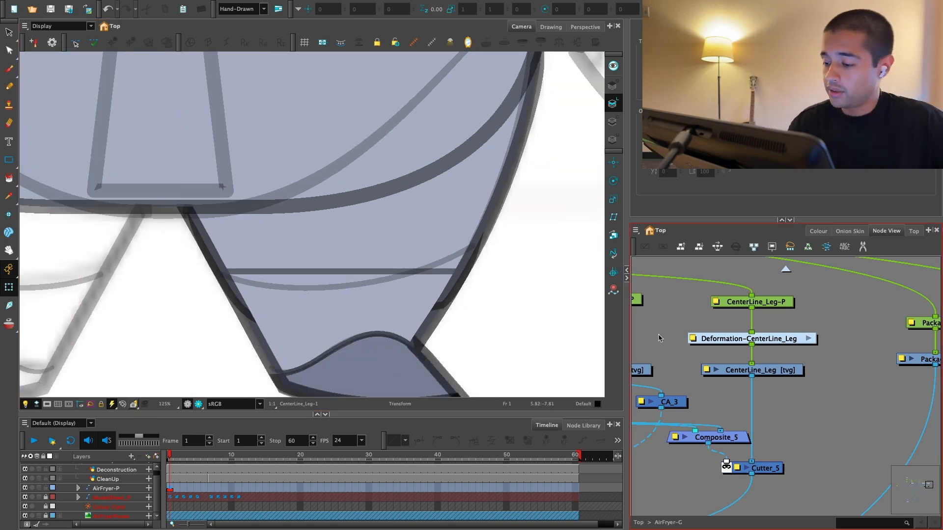
pyautogui.press('2')
pyautogui.press('2')
# Step: Show the CenterLine_Leg deformer controls and raise the line's outer end point to the sketched leg line
pyautogui.click(478, 282)
pyautogui.click(180, 489)
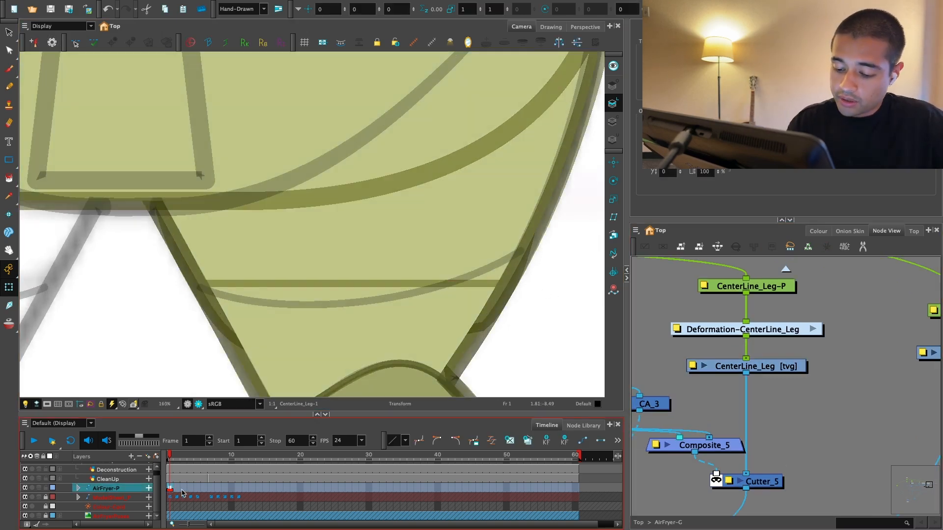
pyautogui.click(655, 363)
pyautogui.click(461, 282)
pyautogui.hotkey('shift', 'F11')
pyautogui.click(514, 283)
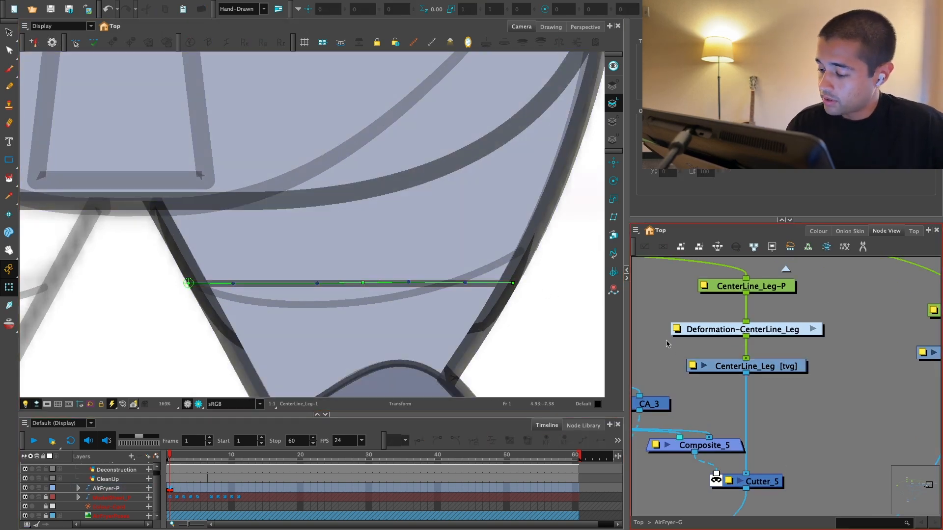
pyautogui.moveTo(519, 280); pyautogui.dragTo(477, 277)
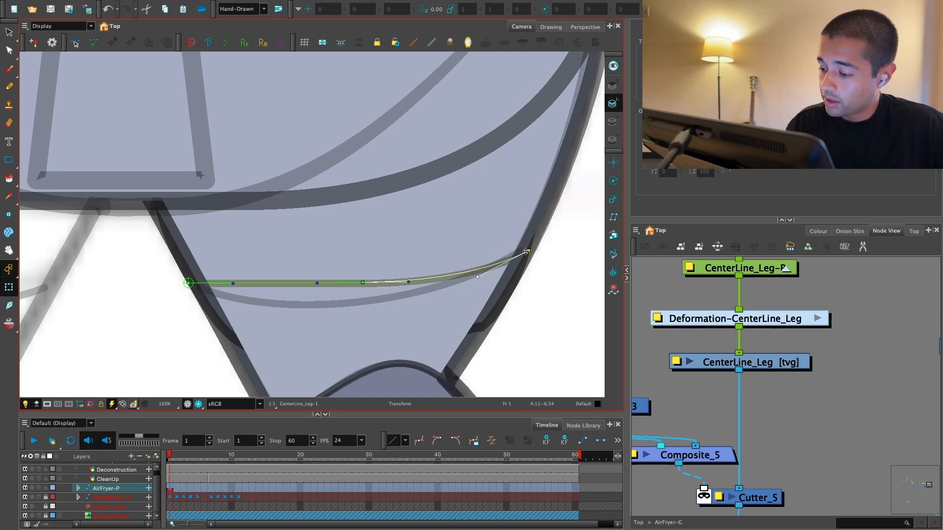
# Step: Pull the deformer's middle point down and adjust its handles to follow the sketched curve, and hide the controls
pyautogui.moveTo(365, 284); pyautogui.dragTo(358, 304)
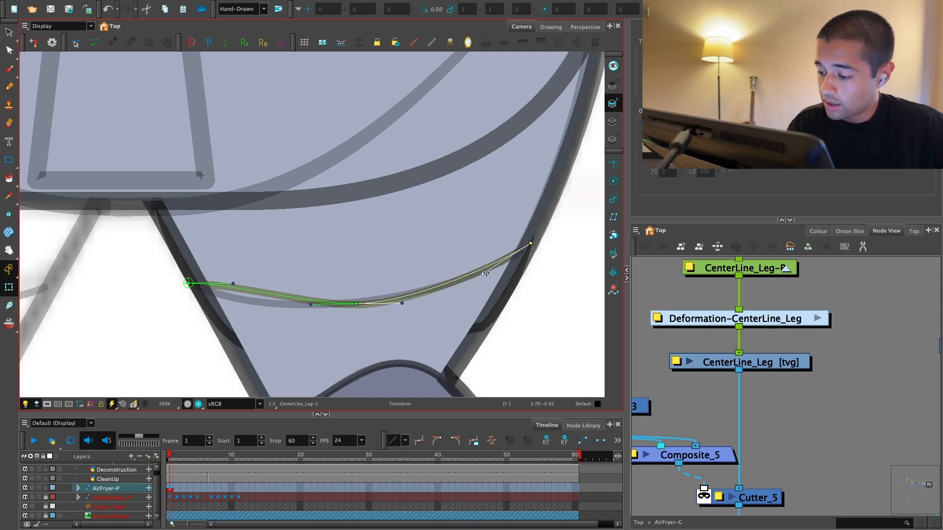
pyautogui.press('2')
pyautogui.moveTo(436, 310); pyautogui.dragTo(440, 305)
pyautogui.moveTo(379, 311); pyautogui.dragTo(383, 308)
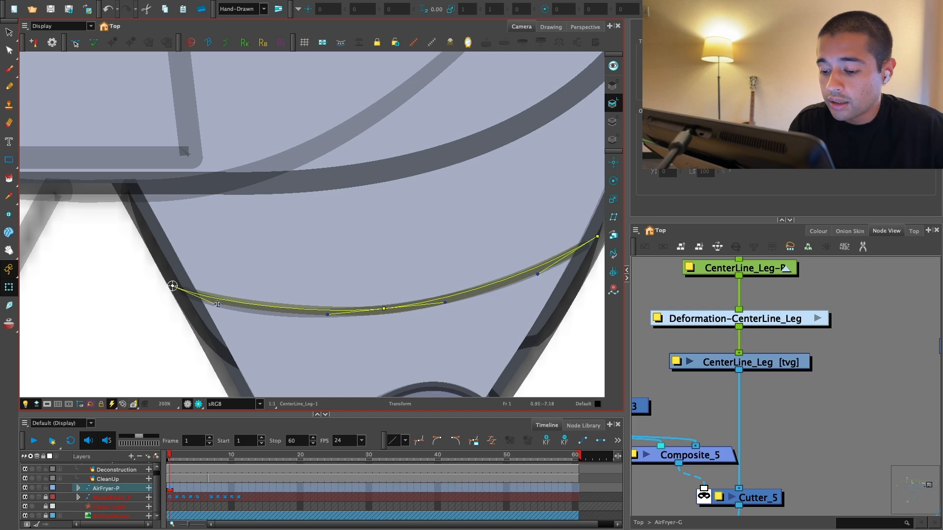
pyautogui.moveTo(385, 309); pyautogui.dragTo(385, 311)
pyautogui.press('1')
pyautogui.press('1')
pyautogui.press('1')
pyautogui.moveTo(596, 315); pyautogui.dragTo(587, 339)
pyautogui.click(655, 344)
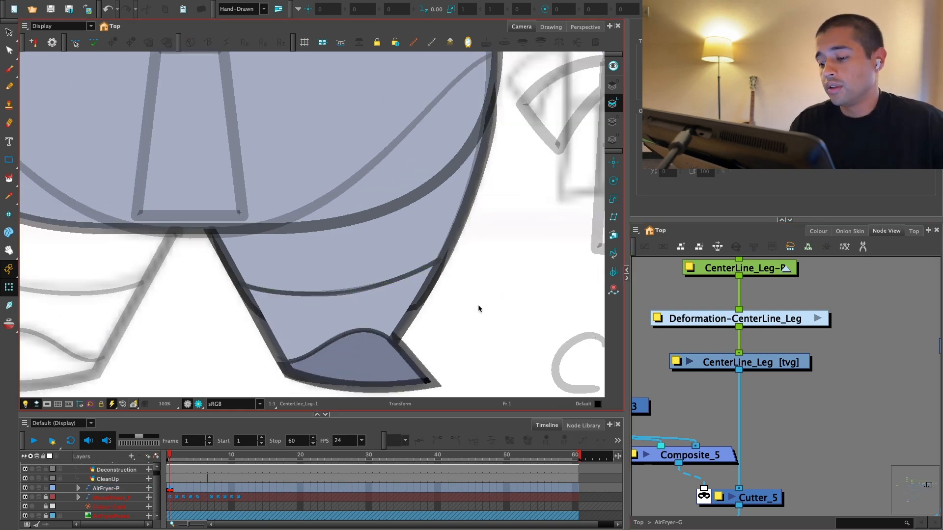
# Step: Examine the curved center line on the leg in relation to the whole character
pyautogui.press('1')
pyautogui.press('1')
pyautogui.press('1')
pyautogui.press('1')
pyautogui.press('1')
pyautogui.moveTo(407, 302); pyautogui.dragTo(416, 339)
pyautogui.press('2')
pyautogui.press('2')
pyautogui.press('1')
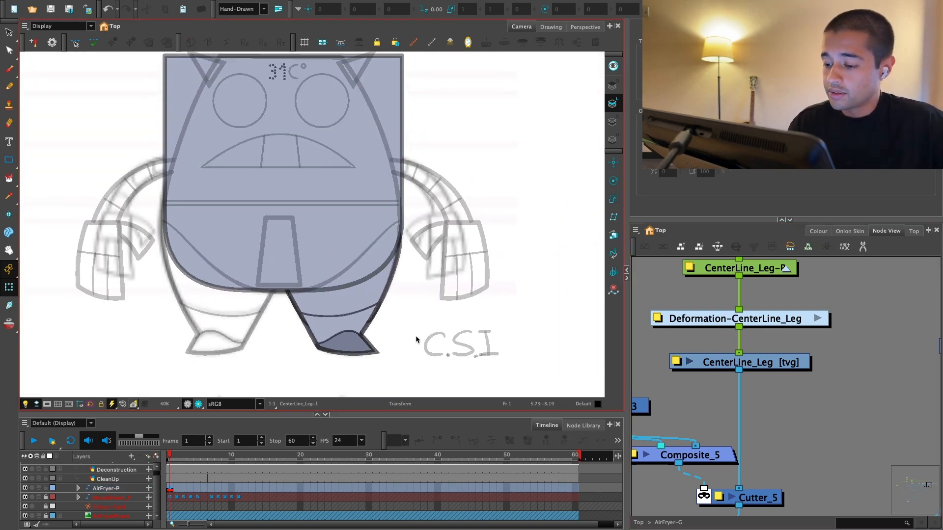
pyautogui.press('1')
pyautogui.press('1')
# Step: Arrange the CenterLine_Leg peg, deformation group and drawing in a compact column between the ShoeMask and Package nodes
pyautogui.moveTo(849, 353); pyautogui.dragTo(809, 357)
pyautogui.click(740, 327)
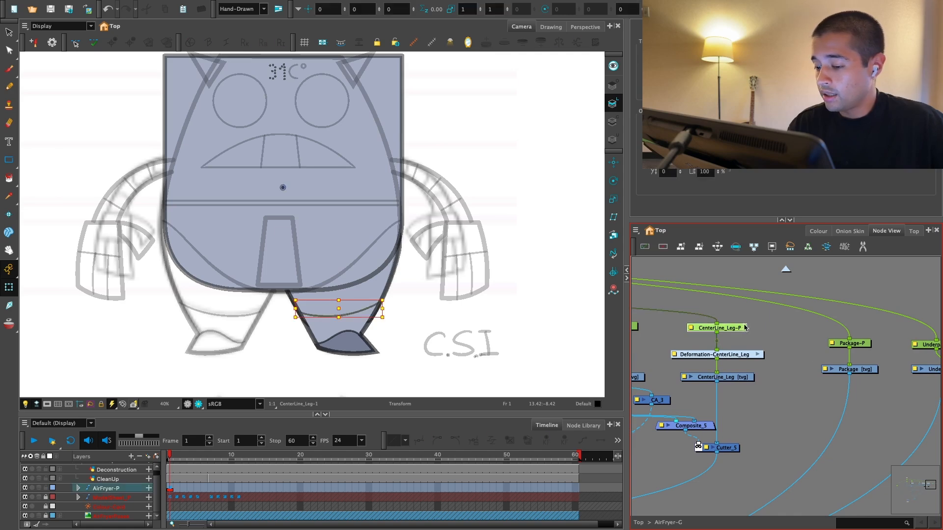
pyautogui.moveTo(715, 346)
pyautogui.mouseDown()
pyautogui.moveTo(729, 349)
pyautogui.moveTo(720, 357)
pyautogui.mouseUp()
pyautogui.moveTo(781, 318); pyautogui.dragTo(751, 385)
pyautogui.click(614, 181)
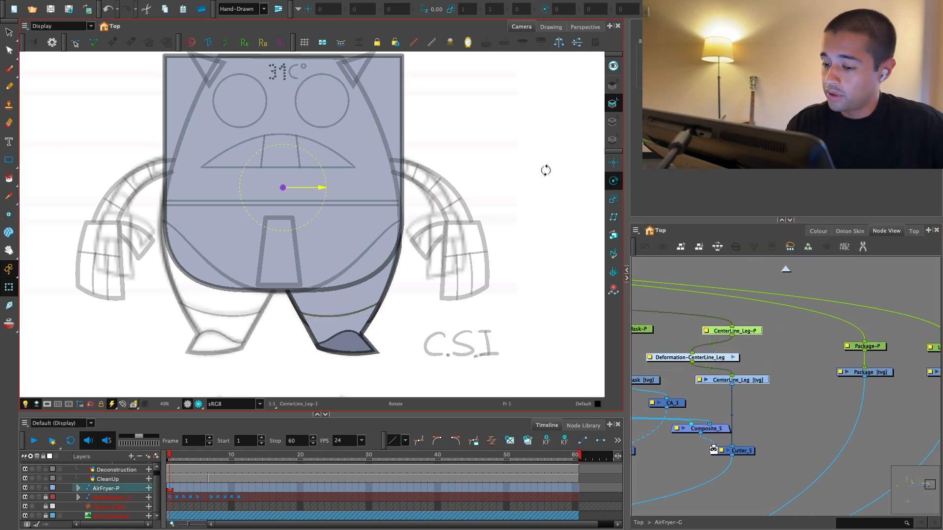
pyautogui.click(795, 367)
pyautogui.moveTo(749, 365)
pyautogui.mouseDown()
pyautogui.moveTo(724, 366)
pyautogui.moveTo(757, 360)
pyautogui.mouseUp()
pyautogui.press('2')
pyautogui.moveTo(853, 392); pyautogui.dragTo(737, 428)
pyautogui.moveTo(767, 371); pyautogui.dragTo(835, 387)
pyautogui.press('1')
pyautogui.moveTo(715, 367); pyautogui.dragTo(836, 352)
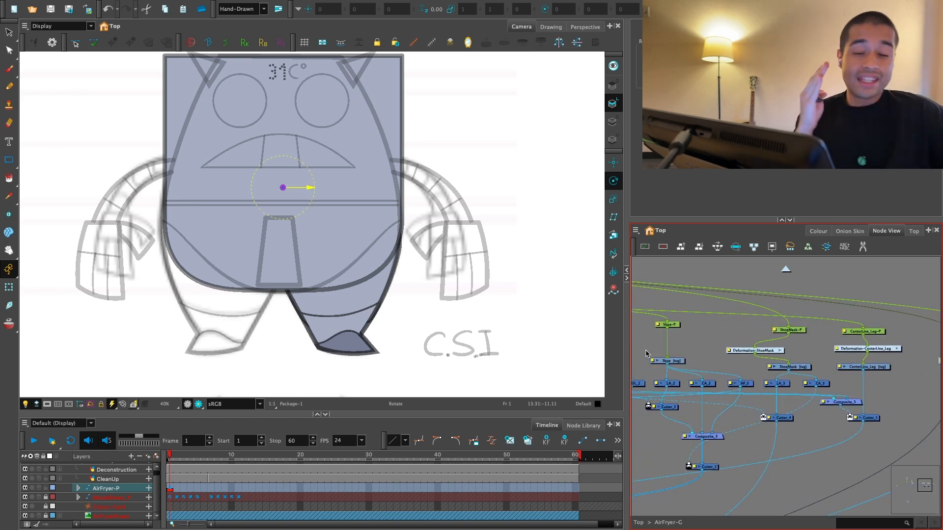
pyautogui.moveTo(753, 316); pyautogui.dragTo(754, 305)
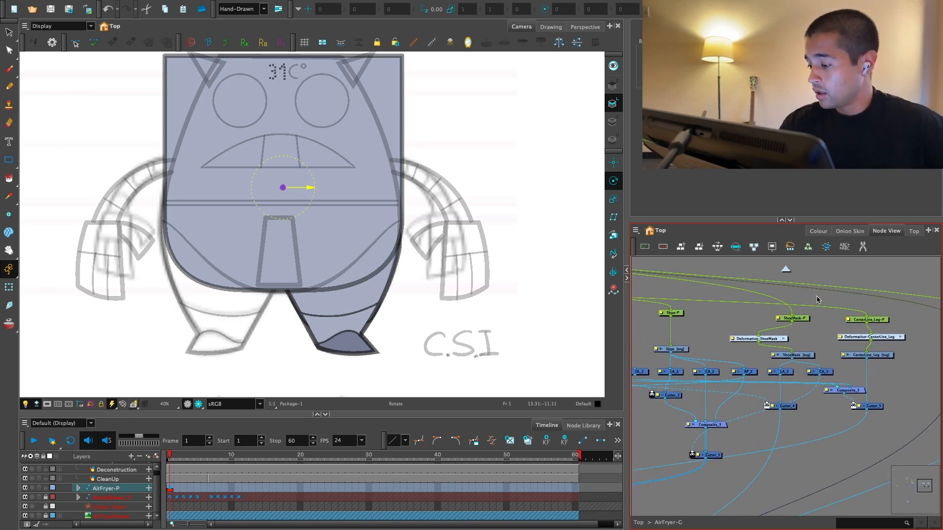
# Step: Try to delete the Package peg and drawing together with the neighbouring peg and drawing
pyautogui.press('1')
pyautogui.press('1')
pyautogui.moveTo(790, 354); pyautogui.dragTo(839, 348)
pyautogui.press('2')
# Step: Try grouping the leg nodes in AirFryer-G and undo the grouping
pyautogui.press('2')
pyautogui.press('2')
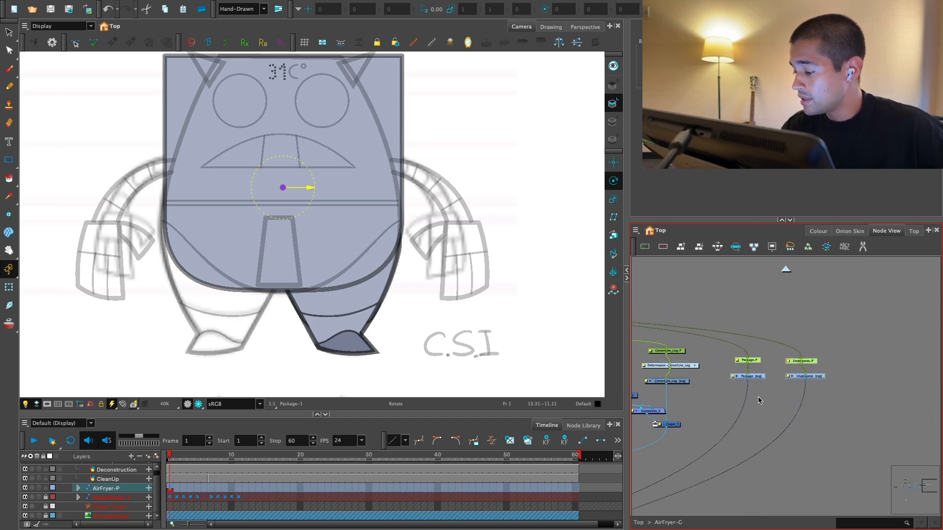
pyautogui.press('Delete')
pyautogui.press('1')
pyautogui.moveTo(707, 369); pyautogui.dragTo(811, 343)
pyautogui.moveTo(776, 373); pyautogui.dragTo(868, 351)
pyautogui.moveTo(707, 386); pyautogui.dragTo(766, 403)
pyautogui.press('2')
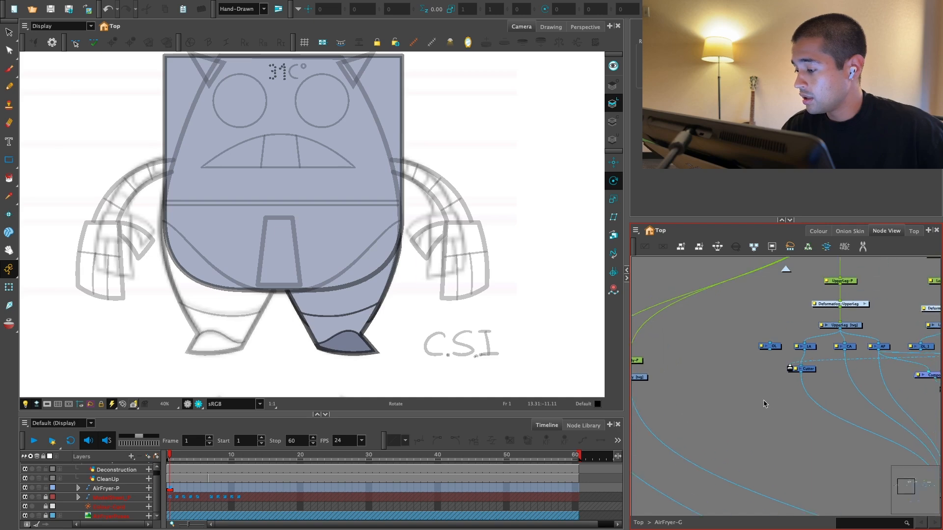
pyautogui.moveTo(862, 377); pyautogui.dragTo(740, 381)
pyautogui.press('1')
pyautogui.click(707, 308)
pyautogui.press('1')
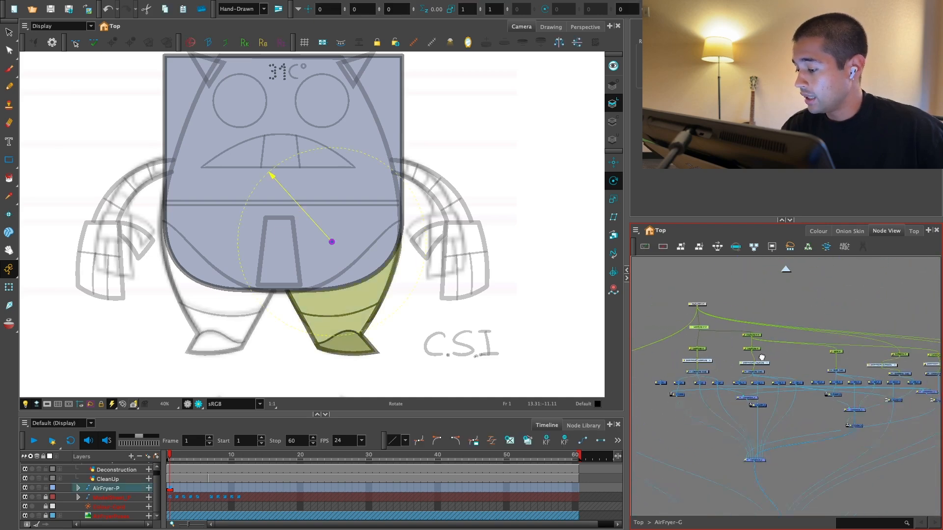
pyautogui.moveTo(874, 367); pyautogui.dragTo(799, 367)
pyautogui.press('1')
pyautogui.moveTo(821, 438); pyautogui.dragTo(638, 324)
pyautogui.moveTo(816, 400); pyautogui.dragTo(850, 393)
pyautogui.hotkey('ctrl', 'g')
pyautogui.press('2')
pyautogui.press('2')
pyautogui.press('2')
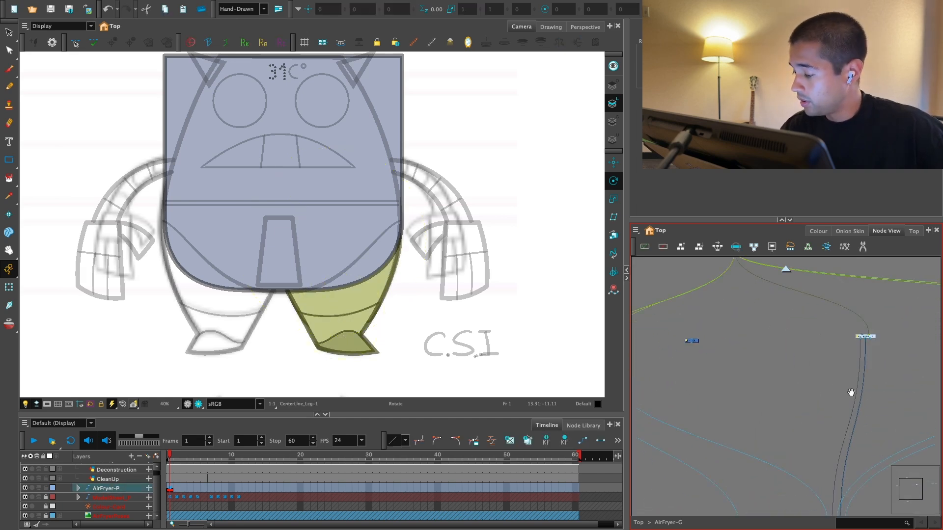
pyautogui.hotkey('ctrl', 'z')
# Step: Remove the Package nodes and the neighbouring peg and drawing from beside the leg's node network
pyautogui.press('1')
pyautogui.moveTo(830, 444); pyautogui.dragTo(803, 423)
pyautogui.moveTo(757, 457); pyautogui.dragTo(770, 396)
pyautogui.press('2')
pyautogui.moveTo(918, 338); pyautogui.dragTo(807, 391)
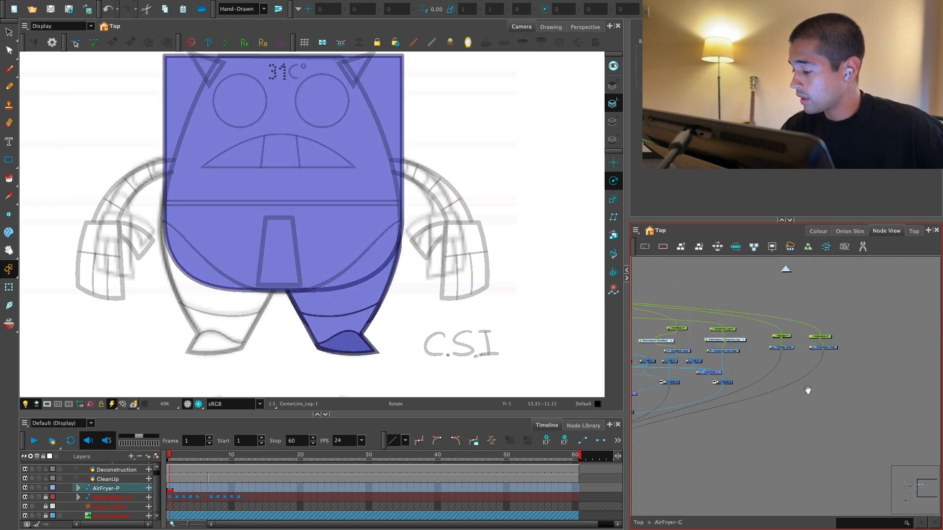
pyautogui.moveTo(854, 328); pyautogui.dragTo(842, 381)
pyautogui.press('1')
pyautogui.moveTo(671, 432)
pyautogui.mouseDown()
pyautogui.moveTo(795, 391)
pyautogui.moveTo(851, 386)
pyautogui.mouseUp()
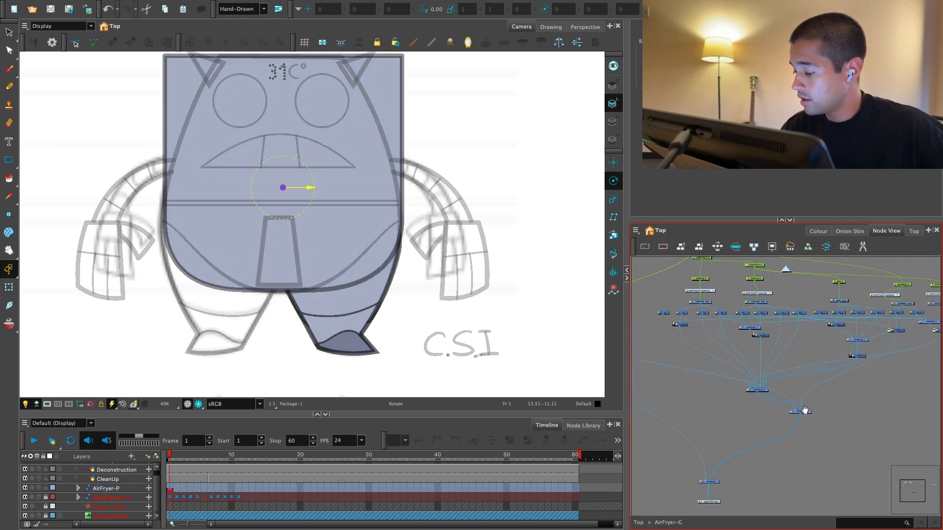
# Step: Disconnect the drawing beside the upper leg nodes from the leg composite and route it to AirFryer-G's lower composite
pyautogui.moveTo(800, 412); pyautogui.dragTo(784, 407)
pyautogui.moveTo(764, 404); pyautogui.dragTo(889, 408)
pyautogui.moveTo(796, 381); pyautogui.dragTo(787, 389)
pyautogui.press('2')
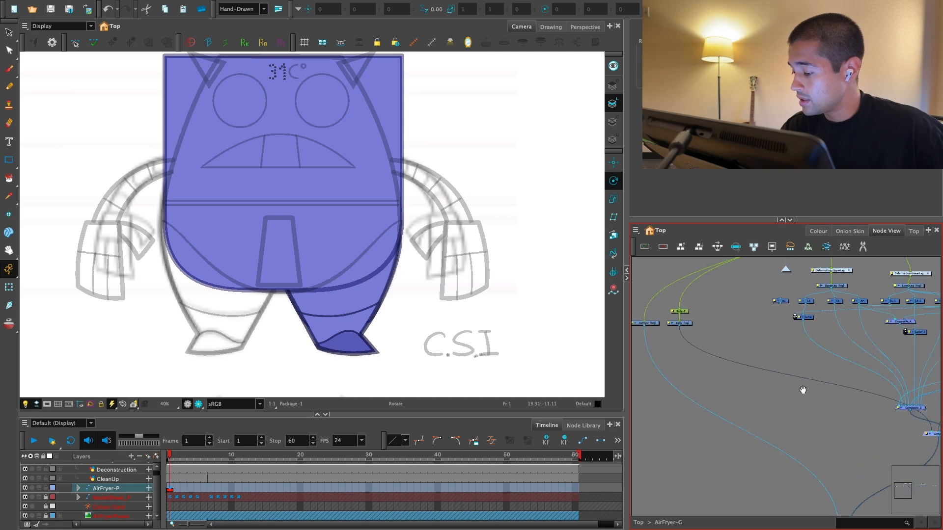
pyautogui.moveTo(851, 409); pyautogui.dragTo(772, 453)
pyautogui.press('1')
# Step: Group all of the leg nodes with their composites inside AirFryer-G and open the new group
pyautogui.press('1')
pyautogui.moveTo(852, 368); pyautogui.dragTo(774, 444)
pyautogui.click(773, 444)
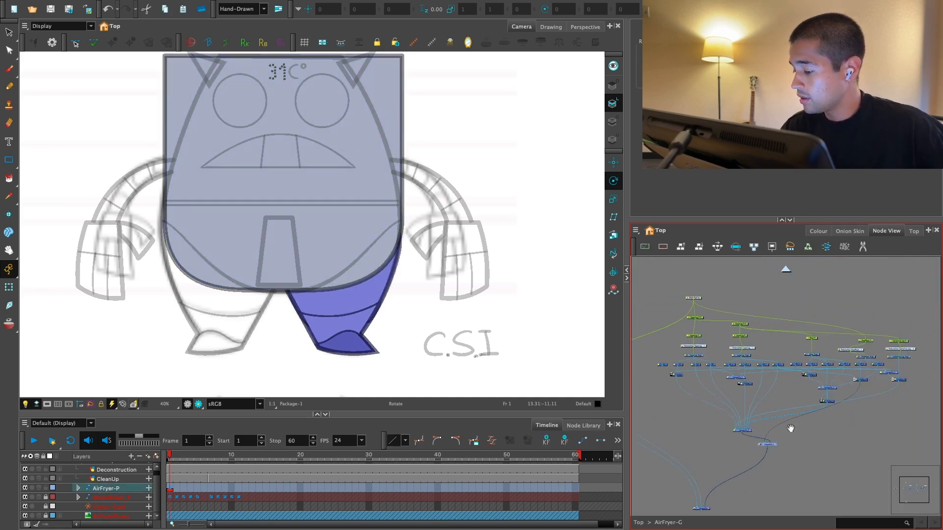
pyautogui.press('1')
pyautogui.moveTo(911, 330); pyautogui.dragTo(717, 420)
pyautogui.moveTo(685, 320); pyautogui.dragTo(789, 417)
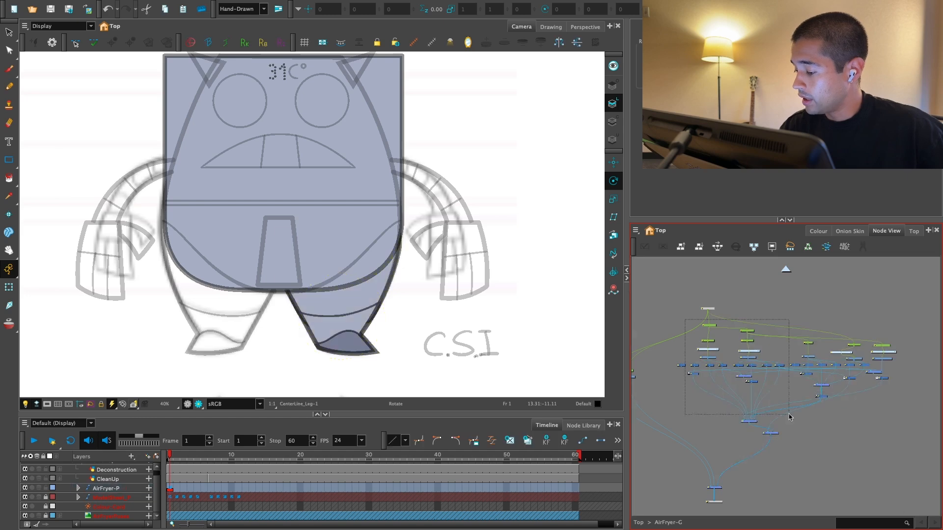
pyautogui.moveTo(901, 445); pyautogui.dragTo(906, 445)
pyautogui.press('super+g')
pyautogui.press('2')
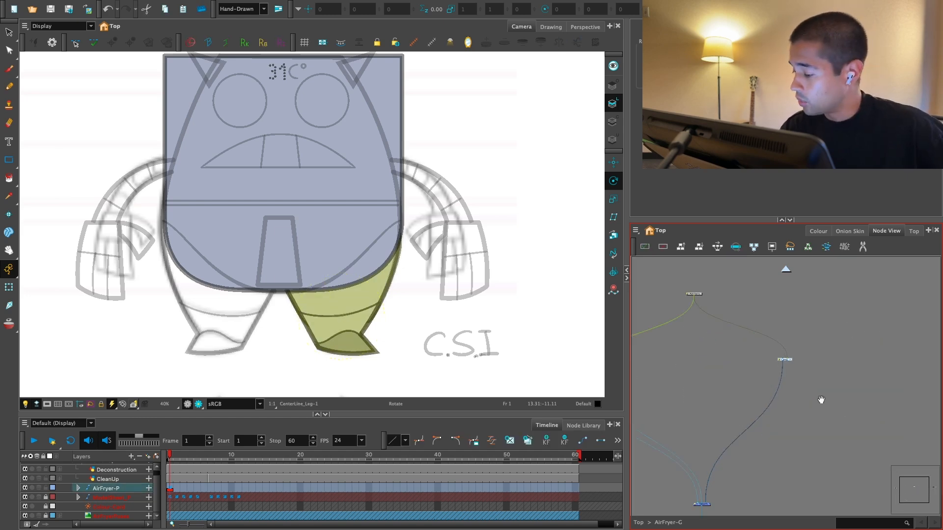
pyautogui.moveTo(815, 357); pyautogui.dragTo(775, 370)
pyautogui.click(769, 372)
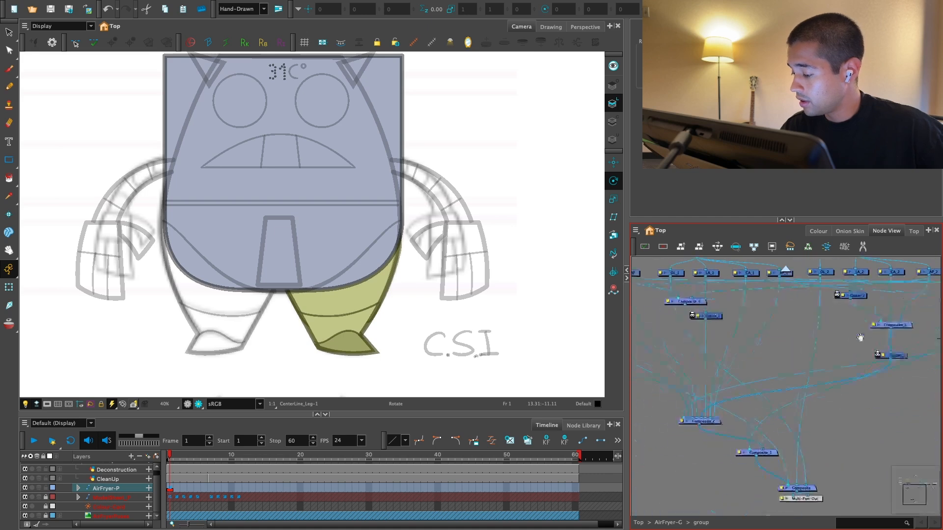
# Step: Connect the final leg composite directly to Multi-Port-Out inside the group, bypassing the extra Composite node
pyautogui.press('2')
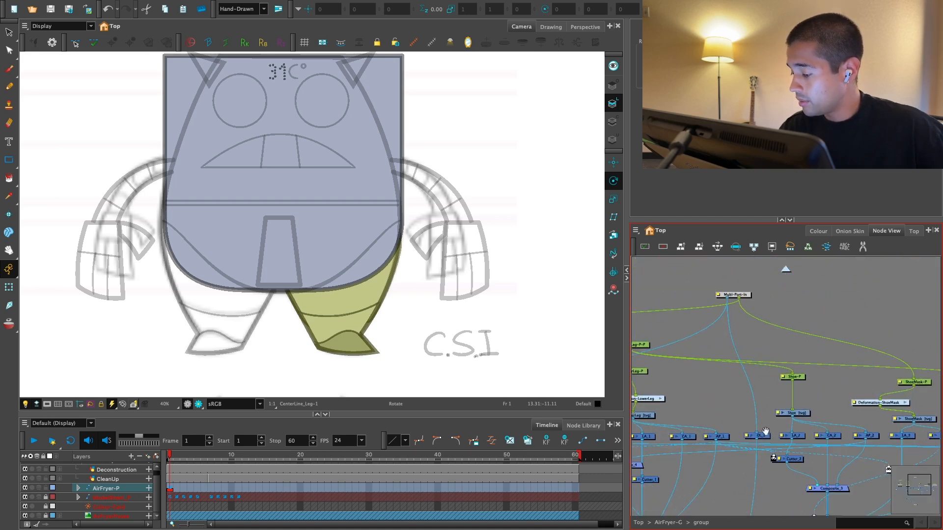
pyautogui.moveTo(764, 434); pyautogui.dragTo(762, 425)
pyautogui.press('1')
pyautogui.press('1')
pyautogui.moveTo(709, 442); pyautogui.dragTo(851, 395)
pyautogui.moveTo(896, 422); pyautogui.dragTo(851, 376)
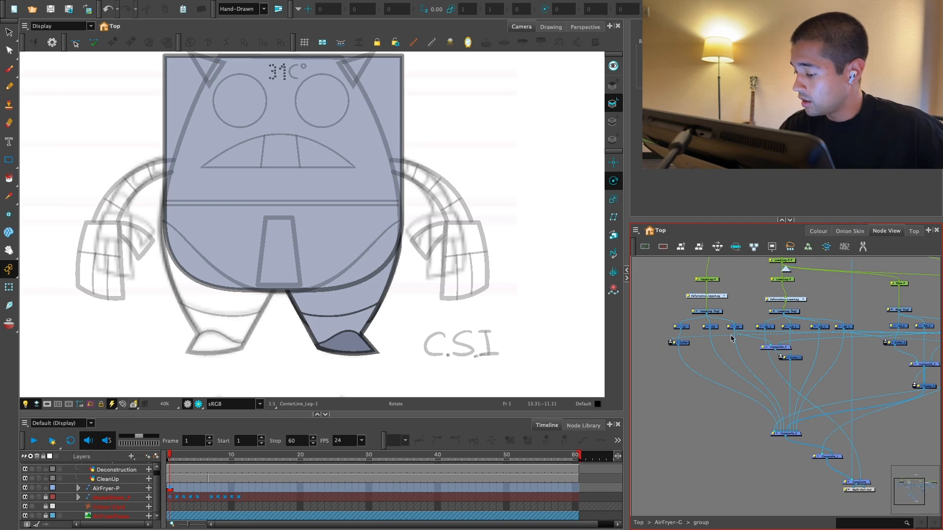
pyautogui.moveTo(885, 439); pyautogui.dragTo(811, 388)
pyautogui.press('2')
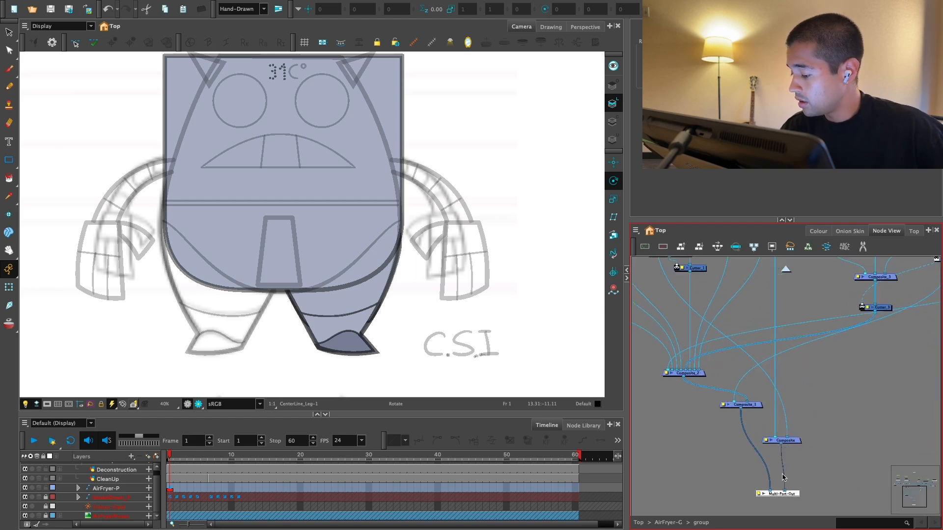
pyautogui.moveTo(751, 406)
pyautogui.mouseDown()
pyautogui.moveTo(753, 444)
pyautogui.moveTo(750, 423)
pyautogui.mouseUp()
pyautogui.moveTo(783, 488); pyautogui.dragTo(779, 451)
pyautogui.click(765, 395)
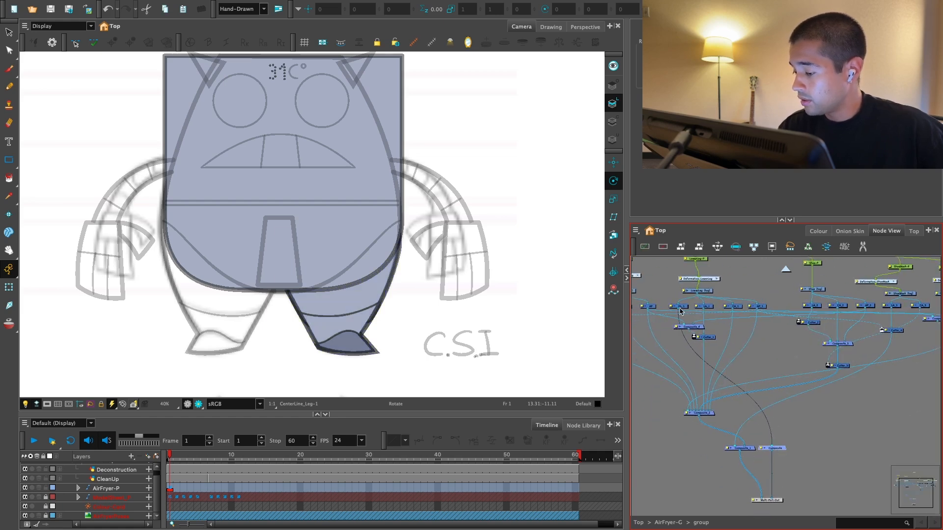
# Step: Delete the redundant Composite node with its stray connection and place Multi-Port-Out beneath the final leg composite
pyautogui.click(681, 310)
pyautogui.click(780, 448)
pyautogui.press('Delete')
pyautogui.moveTo(775, 461); pyautogui.dragTo(779, 449)
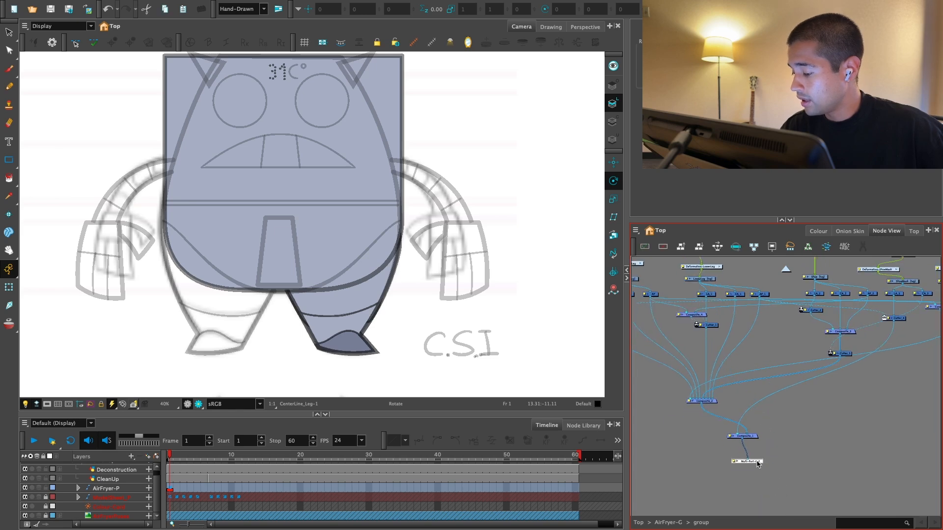
# Step: Return to AirFryer-G, rename the leg group Leg_G and add the peg Leg_G-P above it
pyautogui.click(786, 269)
pyautogui.doubleClick(784, 403)
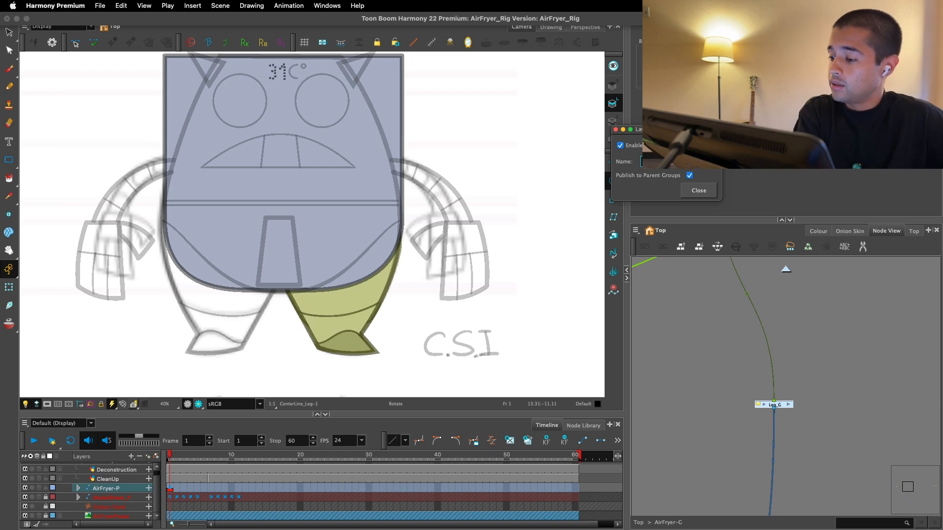
pyautogui.click(699, 191)
pyautogui.press('super+p')
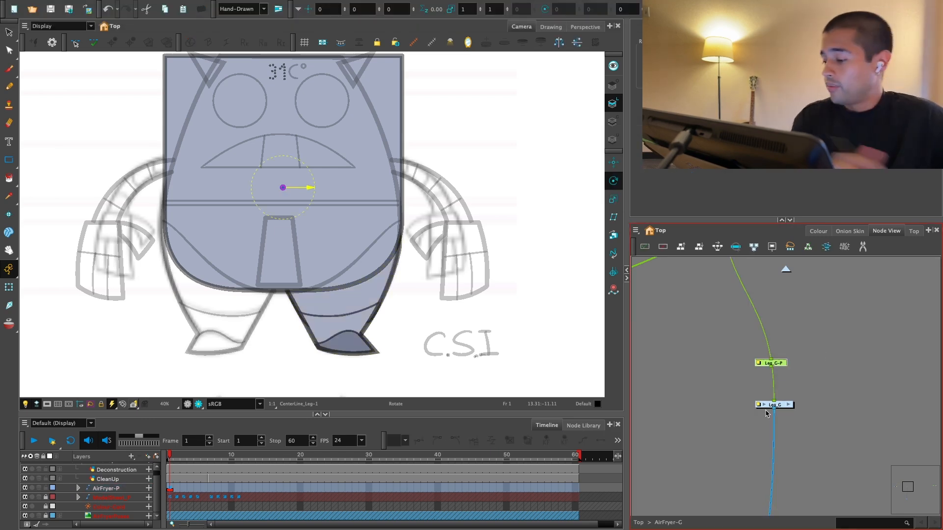
pyautogui.moveTo(782, 361); pyautogui.dragTo(786, 358)
pyautogui.click(781, 315)
# Step: Try transforming the leg in the Camera view to test the rig, and undo the change
pyautogui.click(9, 287)
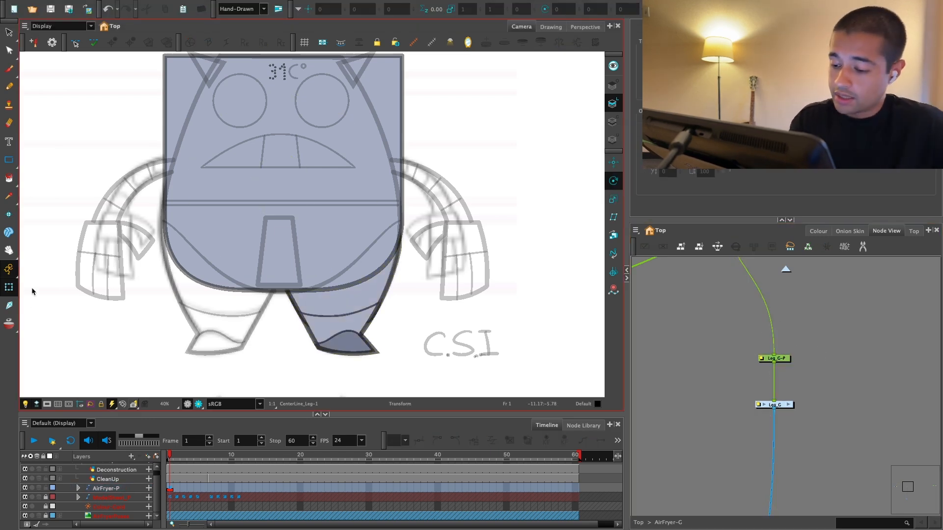
pyautogui.click(349, 344)
pyautogui.click(382, 289)
pyautogui.moveTo(391, 361); pyautogui.dragTo(303, 378)
pyautogui.press('super+z')
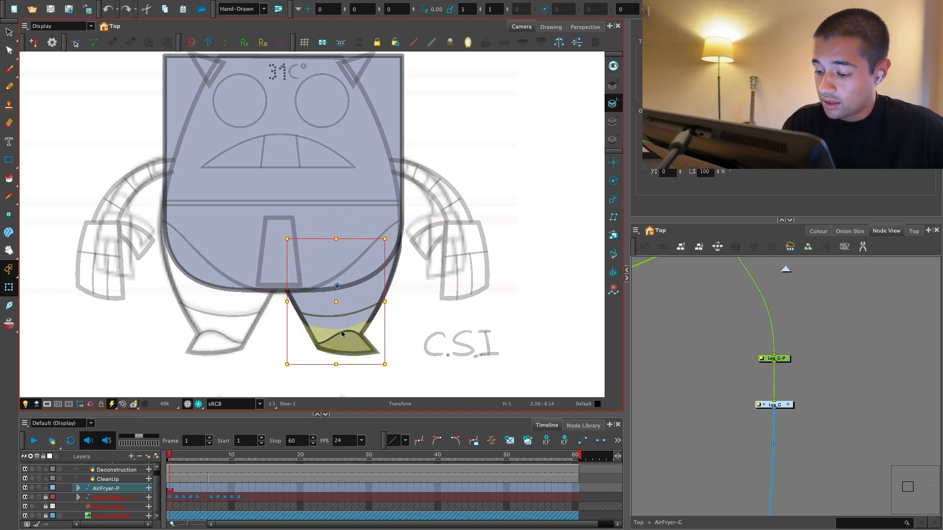
pyautogui.click(342, 333)
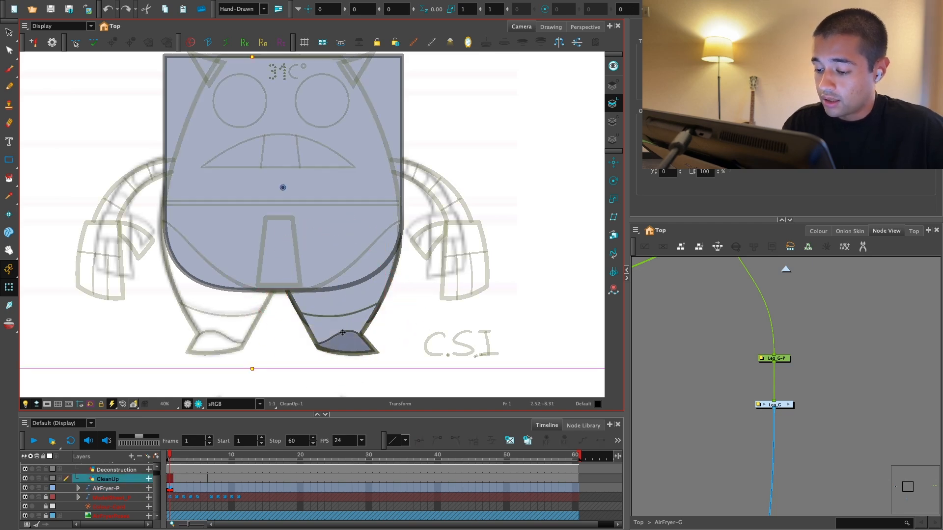
# Step: Lock the CleanUp layer so the leg artwork beneath it can be picked in the Camera view
pyautogui.click(688, 358)
pyautogui.moveTo(413, 311); pyautogui.dragTo(421, 252)
pyautogui.press('2')
pyautogui.press('2')
pyautogui.press('2')
pyautogui.click(385, 324)
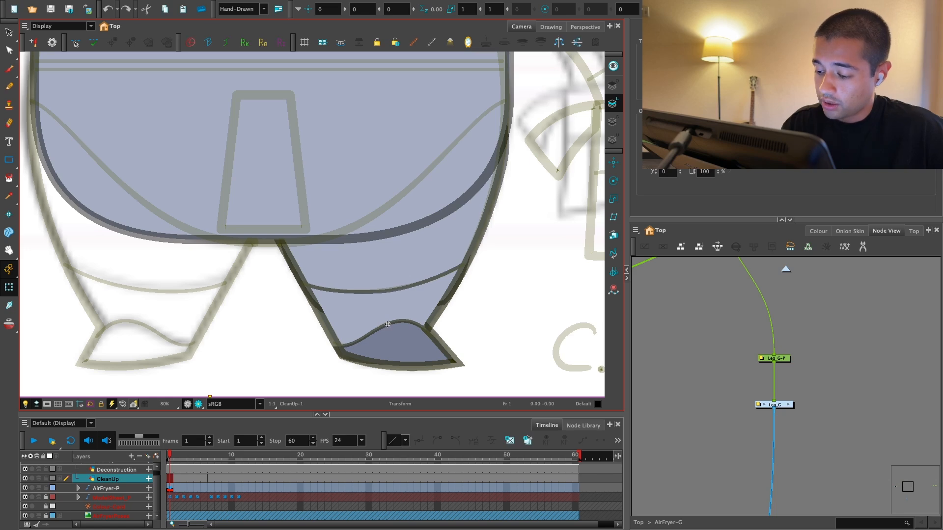
pyautogui.press('d')
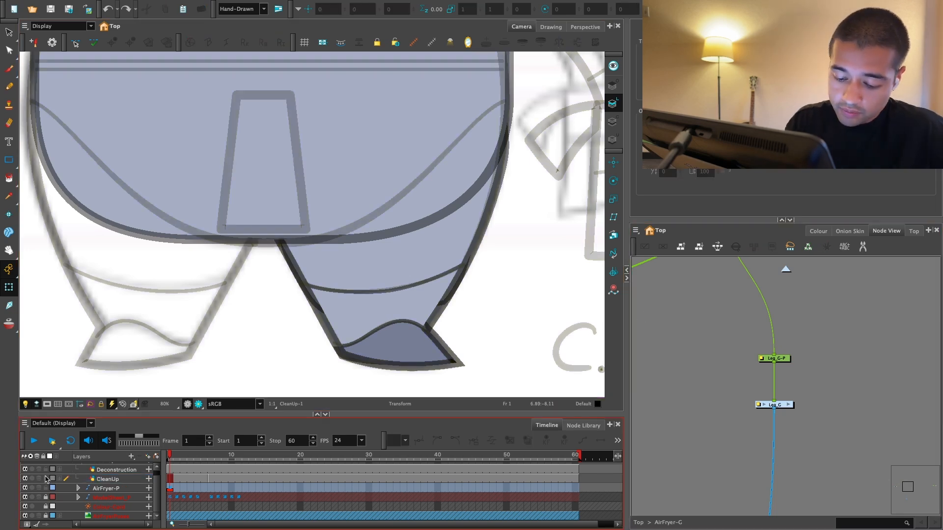
# Step: Pick the shoe mask drawing in the Camera view, locate its node, and trace the leg network back to LowerLeg-P-P
pyautogui.click(387, 329)
pyautogui.click(388, 329)
pyautogui.press('o')
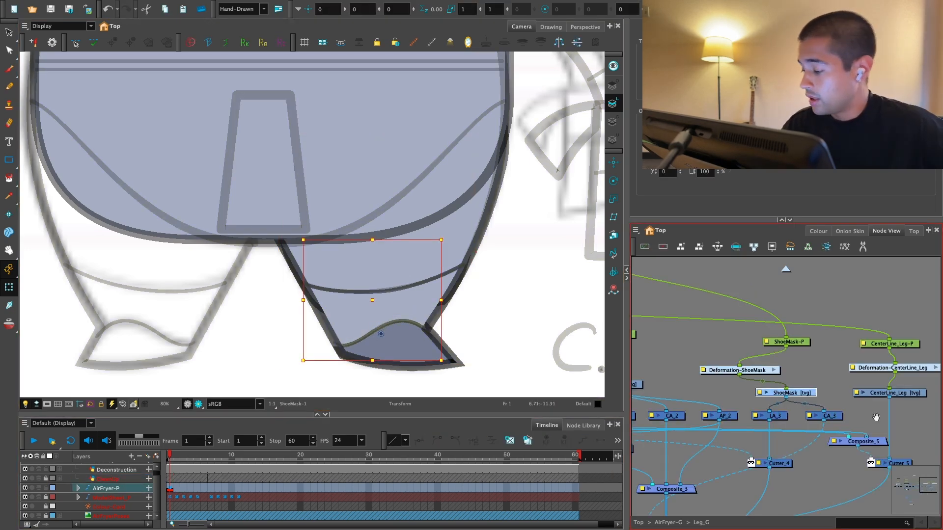
pyautogui.moveTo(875, 417); pyautogui.dragTo(800, 396)
pyautogui.press('2')
pyautogui.press('1')
pyautogui.moveTo(693, 350); pyautogui.dragTo(753, 350)
pyautogui.press('1')
pyautogui.moveTo(707, 319); pyautogui.dragTo(873, 373)
pyautogui.press('1')
pyautogui.press('1')
pyautogui.press('2')
pyautogui.press('2')
pyautogui.press('1')
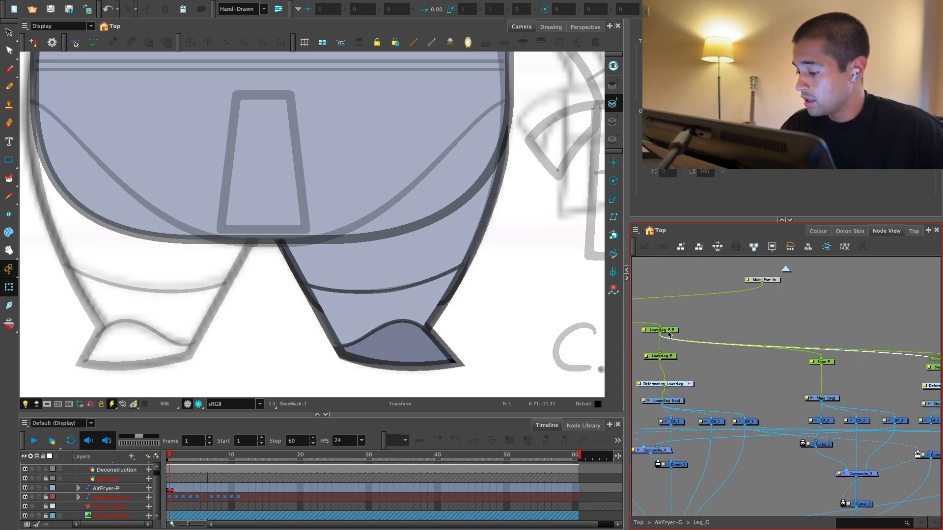
# Step: Try rotating the lower leg by about -41 degrees with the LowerLeg-P-P peg, and undo the rotation
pyautogui.click(464, 364)
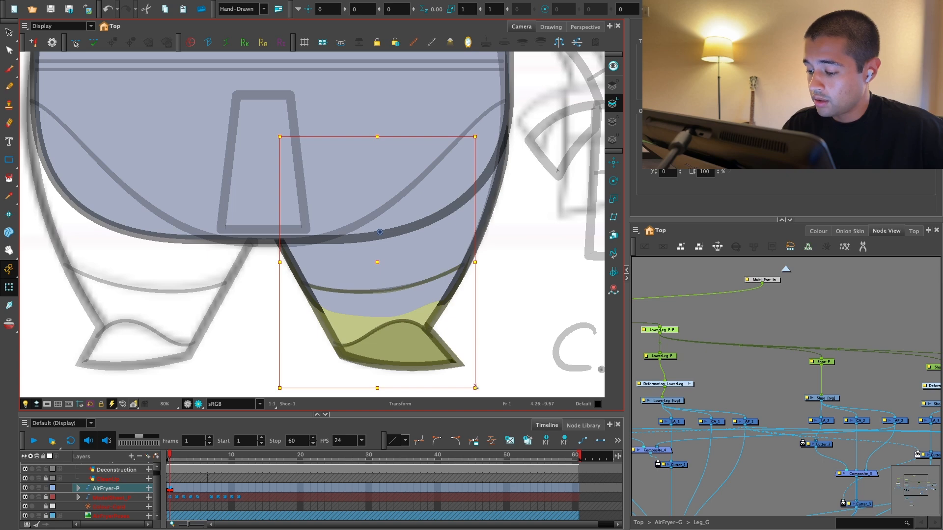
pyautogui.moveTo(475, 388); pyautogui.dragTo(363, 399)
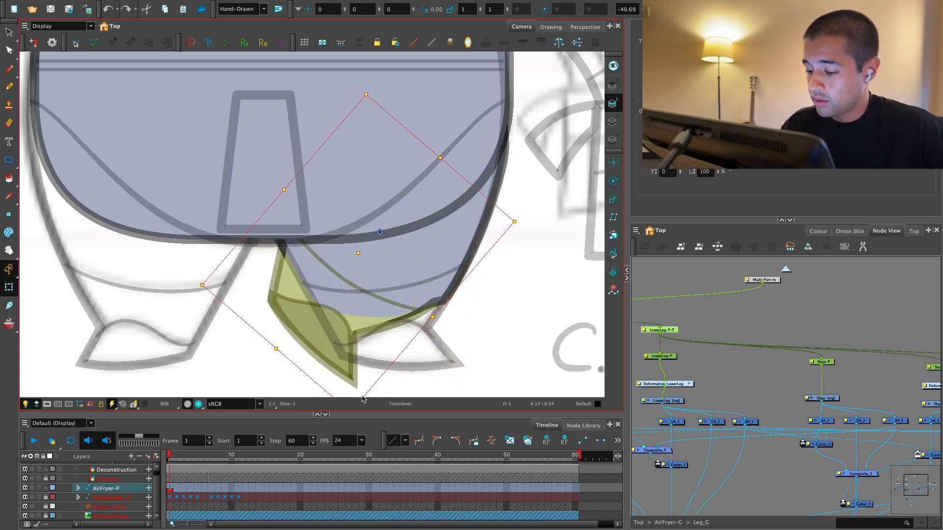
pyautogui.press('super+z')
# Step: Examine the pivots and controlled artwork of the leg's pegs, from ShoeMask-P and CenterLine_Leg-P back to UpperLeg-P-P
pyautogui.moveTo(847, 388); pyautogui.dragTo(733, 397)
pyautogui.scroll(1, 732, 396)
pyautogui.click(741, 380)
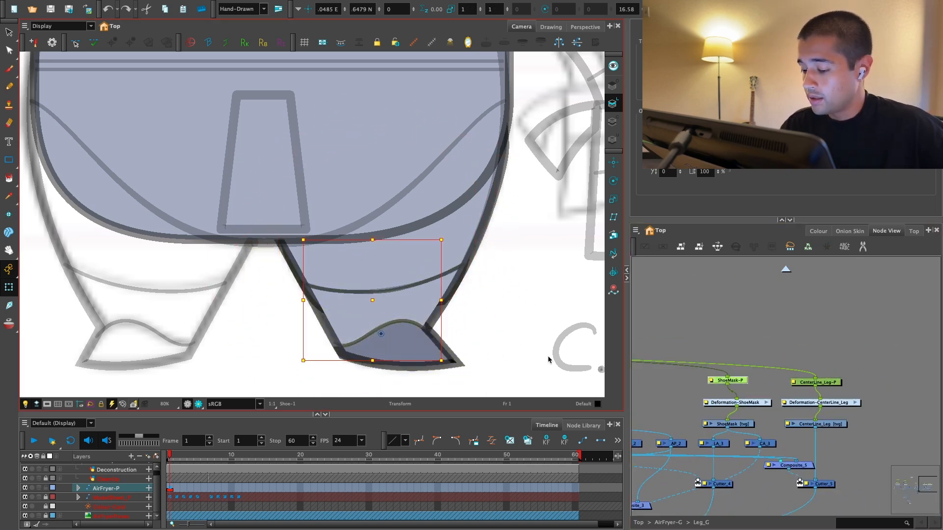
pyautogui.scroll(1, 873, 379)
pyautogui.click(805, 393)
pyautogui.scroll(-1, 805, 395)
pyautogui.moveTo(653, 417); pyautogui.dragTo(745, 410)
pyautogui.click(738, 367)
pyautogui.scroll(-1, 686, 382)
pyautogui.moveTo(683, 383); pyautogui.dragTo(848, 373)
pyautogui.click(738, 356)
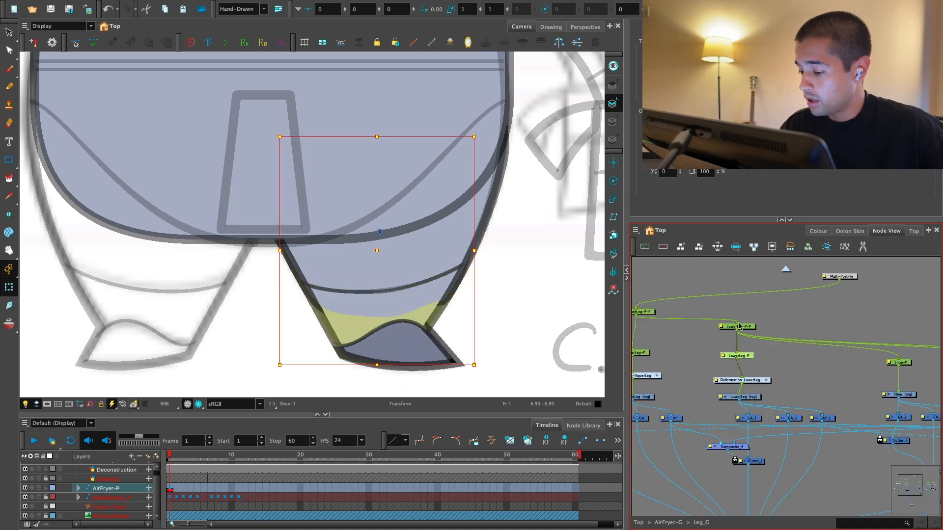
pyautogui.click(740, 327)
pyautogui.moveTo(673, 346); pyautogui.dragTo(743, 357)
pyautogui.click(704, 364)
pyautogui.click(717, 324)
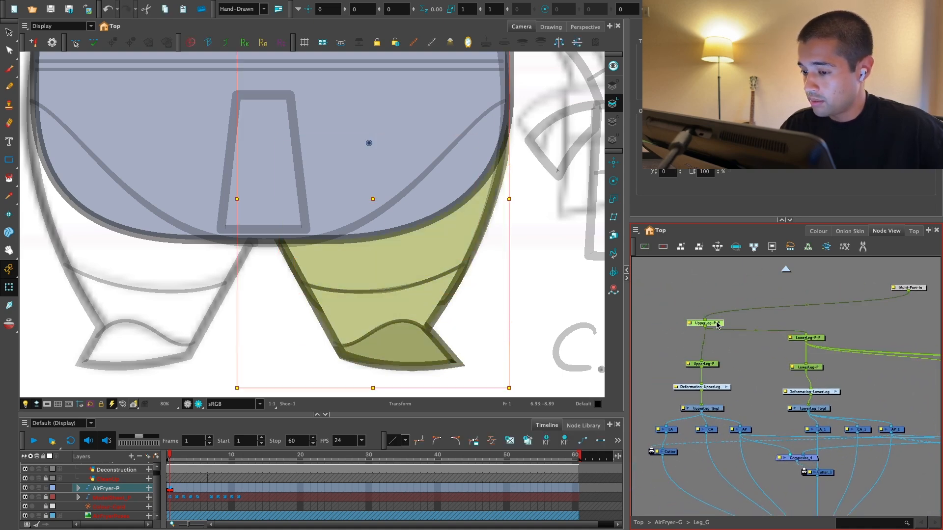
# Step: Return to AirFryer-G and open the layer properties of the Leg_G-P peg
pyautogui.click(785, 270)
pyautogui.moveTo(847, 367); pyautogui.dragTo(797, 368)
pyautogui.click(744, 345)
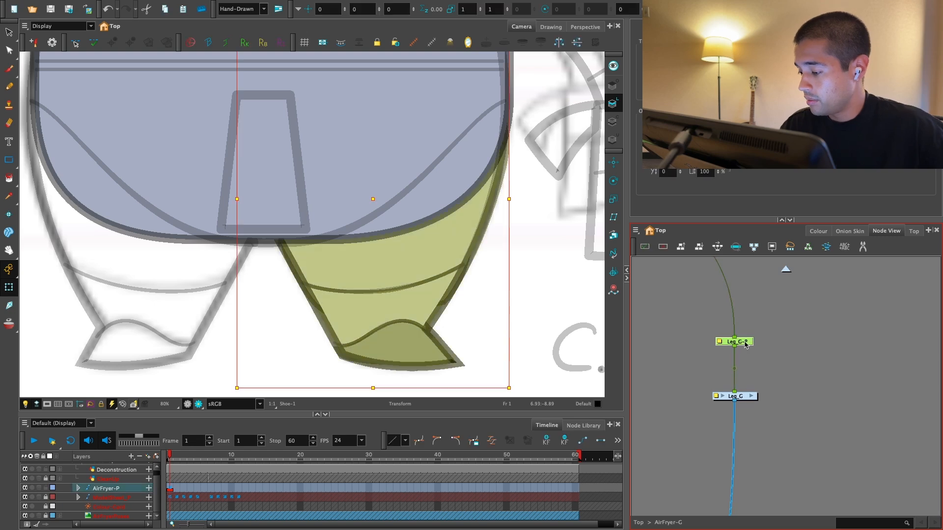
pyautogui.moveTo(744, 344); pyautogui.dragTo(769, 345)
pyautogui.click(751, 397)
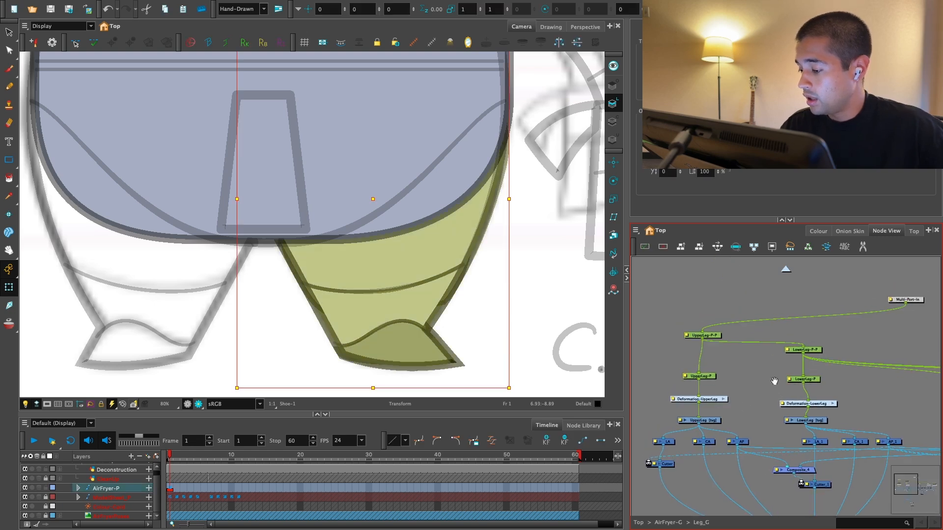
pyautogui.click(786, 270)
pyautogui.doubleClick(798, 338)
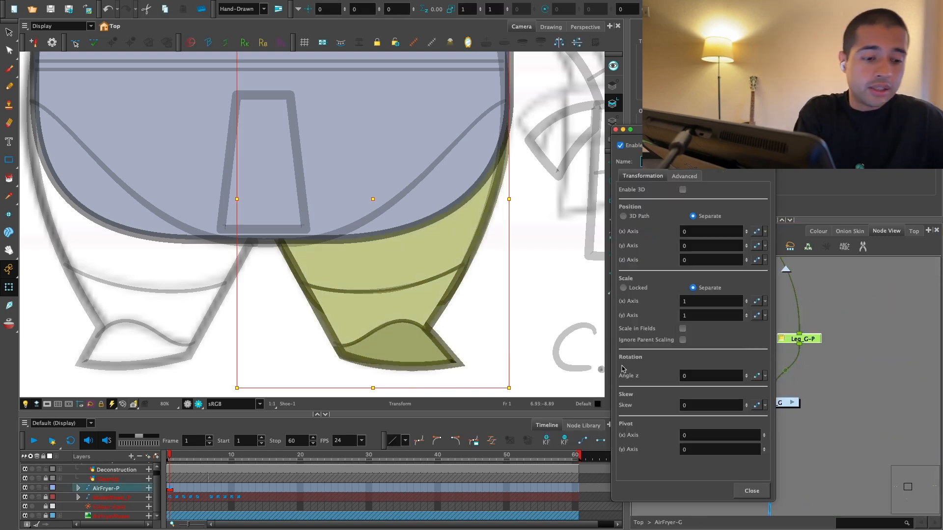
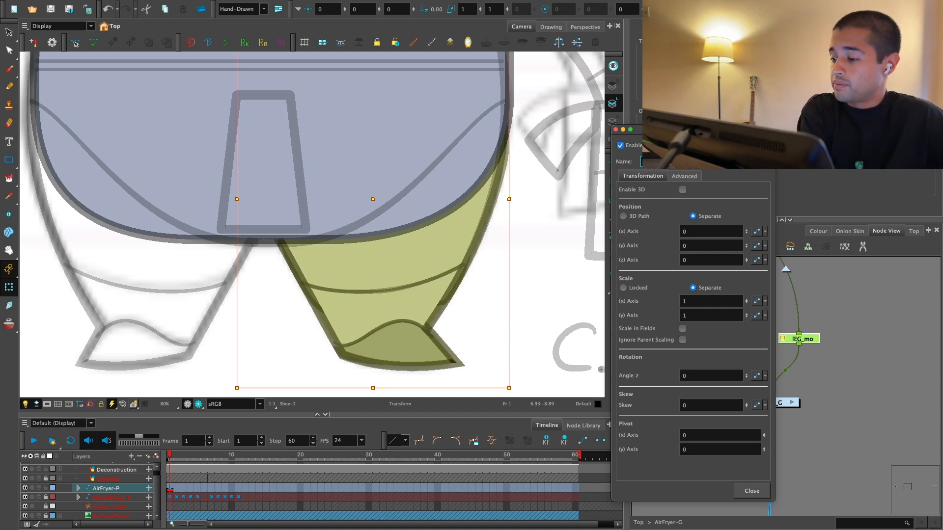
# Step: Close the peg's properties and enter the Leg_G group in the node network
pyautogui.click(756, 484)
pyautogui.press('o')
pyautogui.press('o')
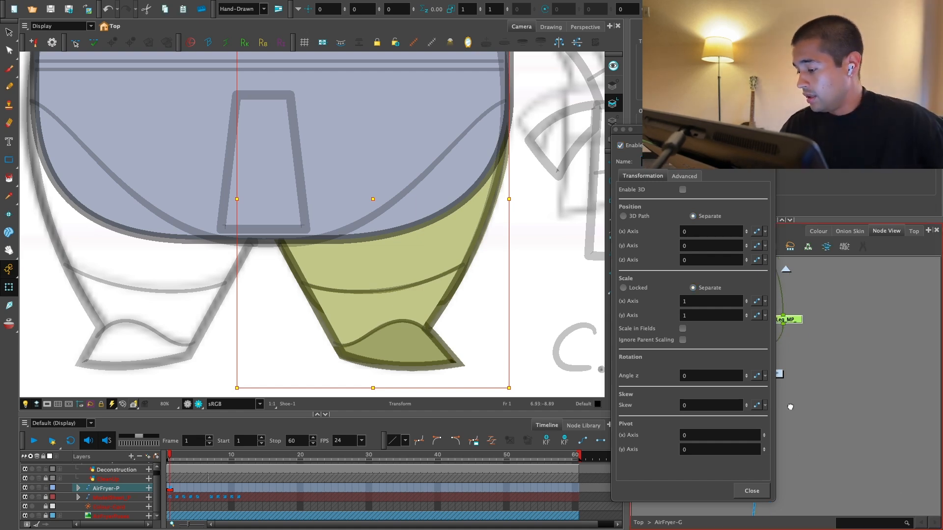
pyautogui.click(807, 395)
pyautogui.moveTo(851, 393); pyautogui.dragTo(811, 411)
pyautogui.moveTo(774, 361); pyautogui.dragTo(761, 350)
pyautogui.scroll(1, 766, 352)
pyautogui.click(758, 369)
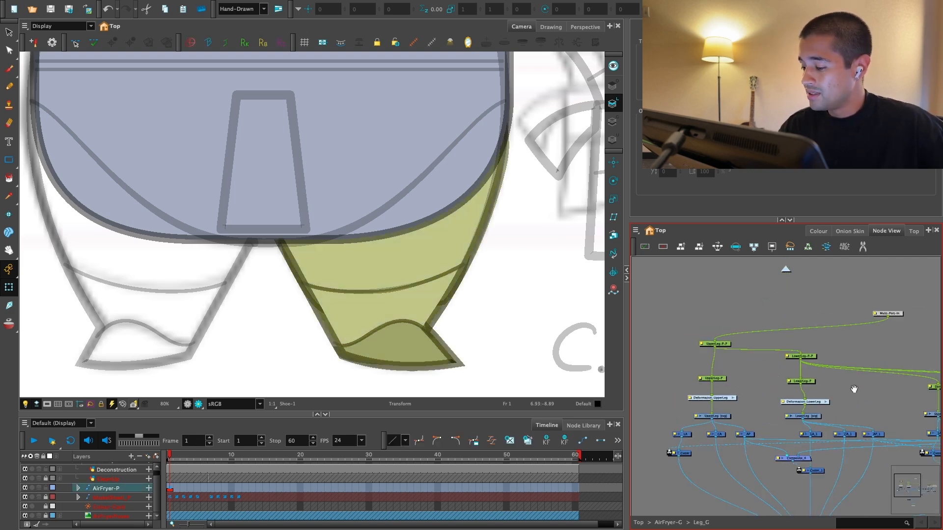
# Step: Add a vector drawing layer named Leg_vp inside the Leg_G group
pyautogui.scroll(-2, 735, 387)
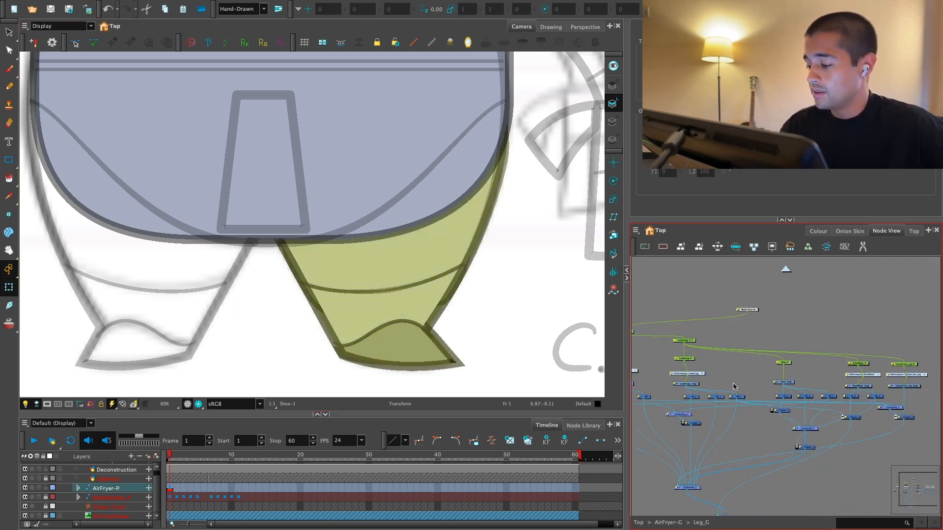
pyautogui.click(761, 347)
pyautogui.moveTo(829, 328)
pyautogui.mouseDown()
pyautogui.moveTo(700, 303)
pyautogui.moveTo(766, 313)
pyautogui.mouseUp()
pyautogui.click(785, 316)
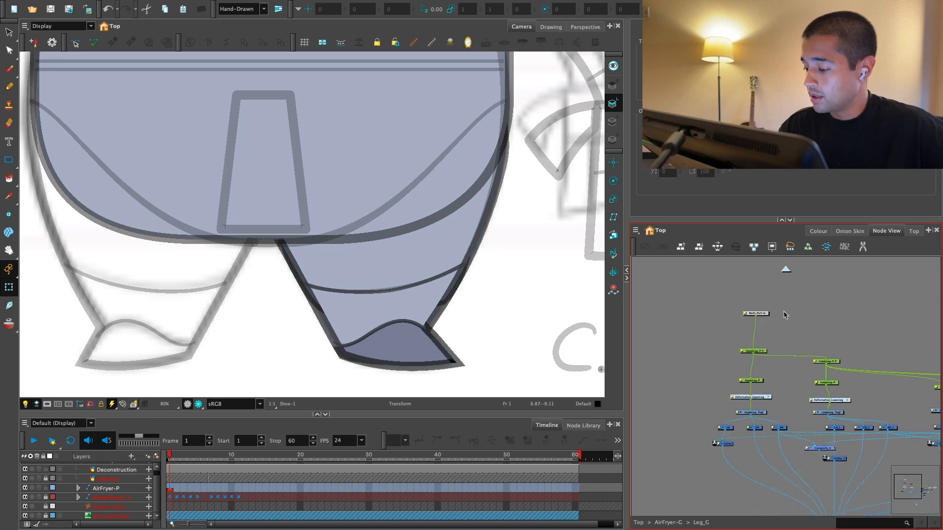
pyautogui.press('super+r')
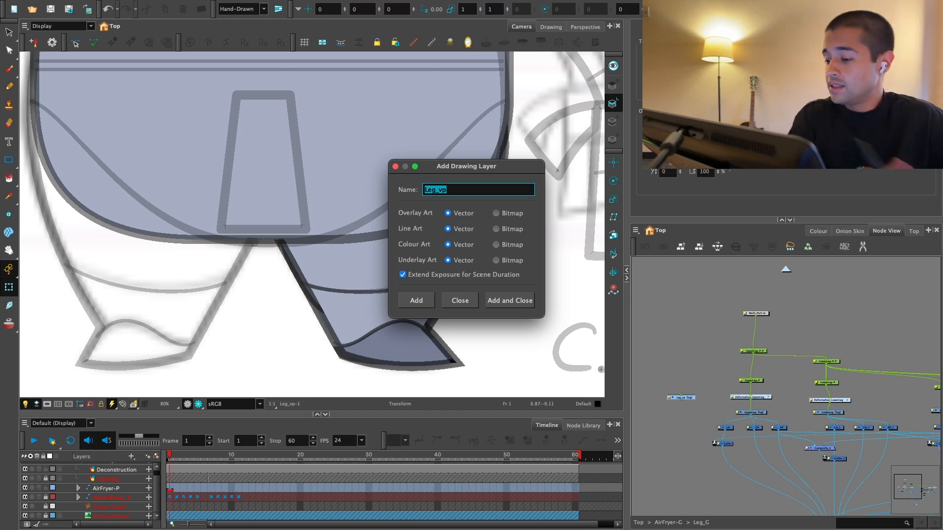
pyautogui.click(510, 301)
# Step: Connect Leg_vp under the UpperLeg-P-P peg and into the group's final composite, placing it beside the upper-leg nodes
pyautogui.click(747, 350)
pyautogui.moveTo(747, 350); pyautogui.dragTo(727, 471)
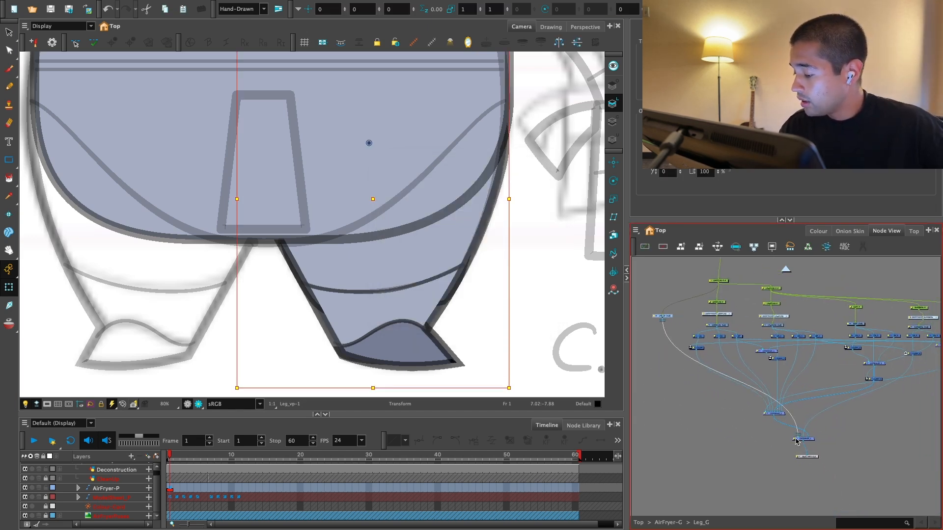
pyautogui.moveTo(797, 440); pyautogui.dragTo(778, 486)
pyautogui.moveTo(712, 362); pyautogui.dragTo(802, 432)
pyautogui.scroll(4, 802, 431)
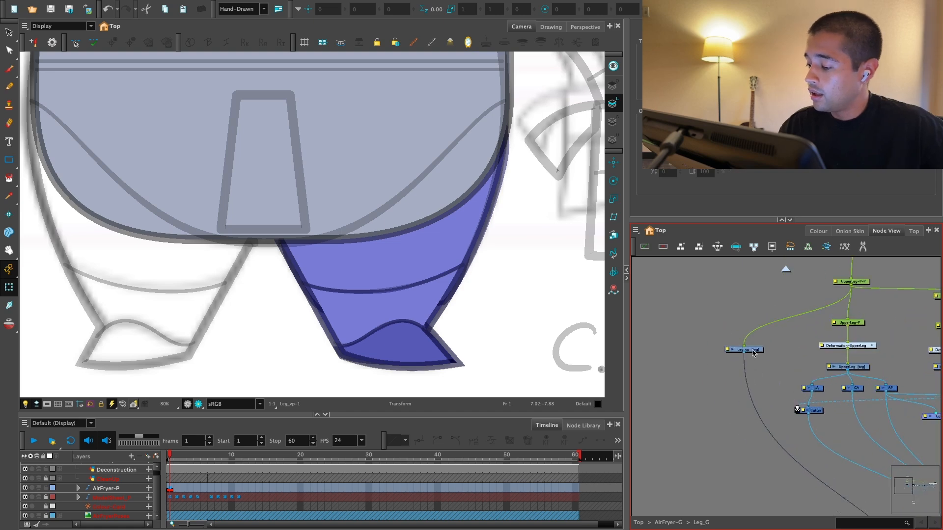
pyautogui.moveTo(753, 352); pyautogui.dragTo(730, 362)
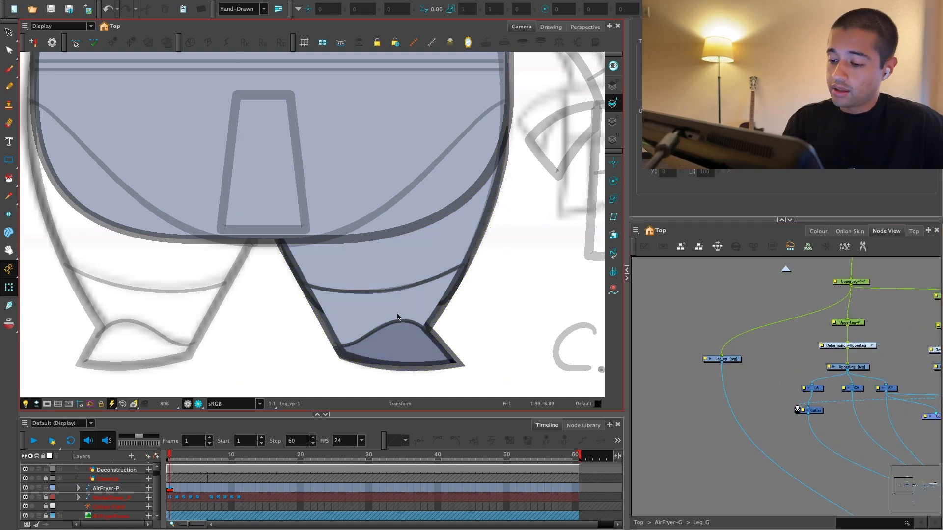
# Step: Insert a Visibility node between Leg_vp and the composite and turn off its Soft Render option
pyautogui.hotkey('alt', 's')
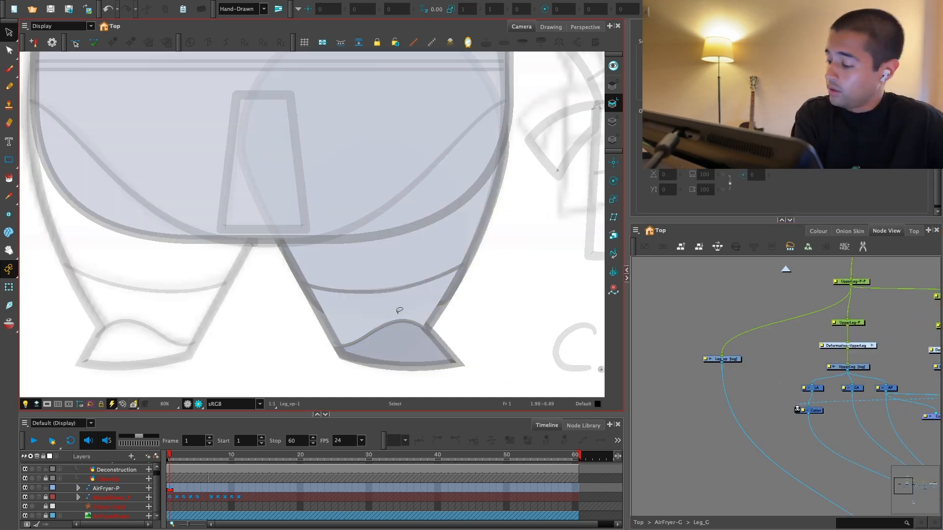
pyautogui.press('Return')
pyautogui.write('vis')
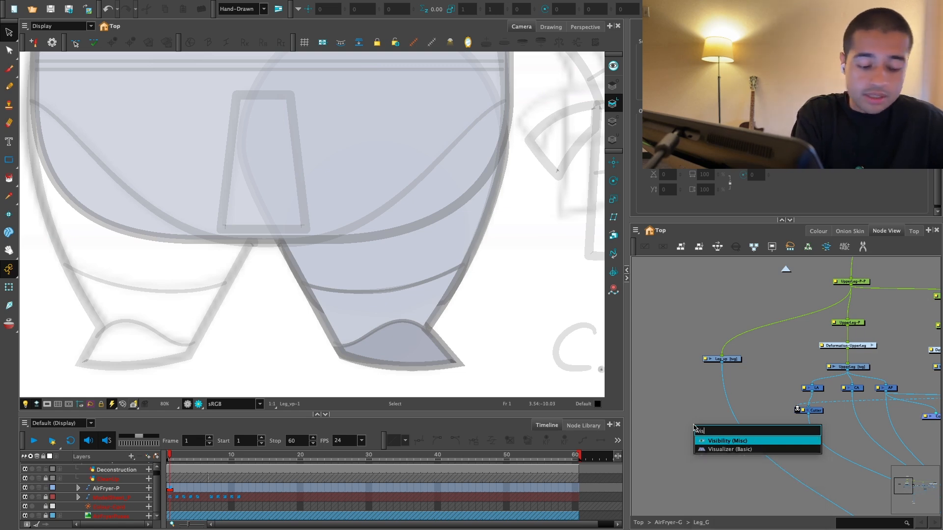
pyautogui.press('Return')
pyautogui.press('2')
pyautogui.moveTo(694, 427); pyautogui.dragTo(707, 398)
pyautogui.doubleClick(723, 400)
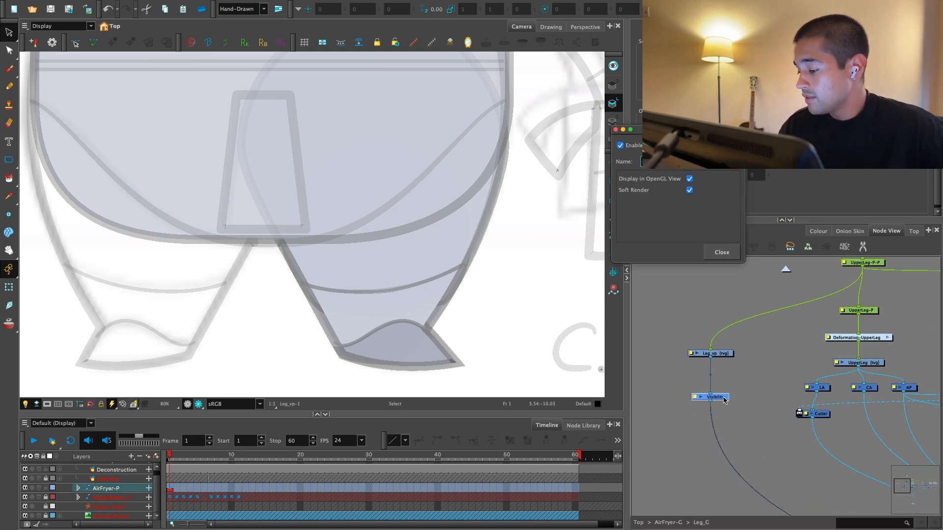
pyautogui.click(721, 252)
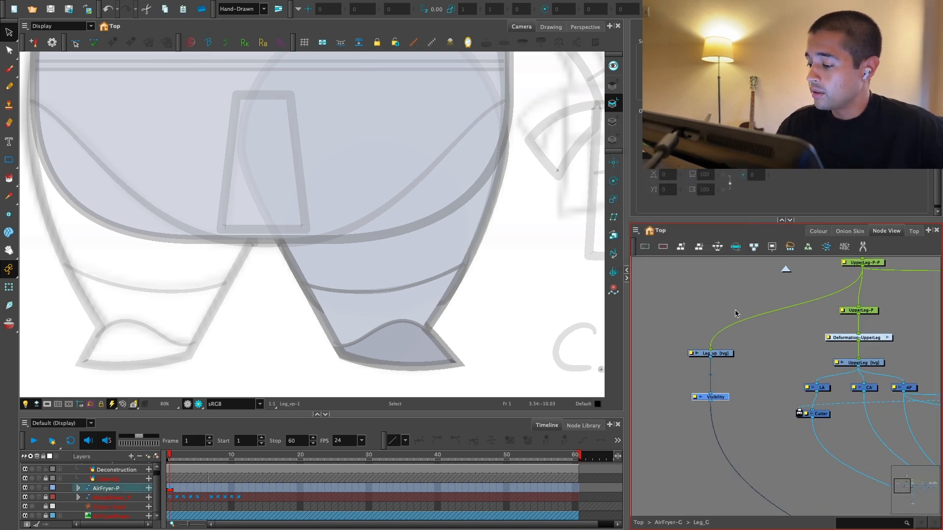
# Step: Unlock the CleanUp layer so the leg artwork can be selected
pyautogui.click(722, 353)
pyautogui.press('1')
pyautogui.press('1')
pyautogui.press('1')
pyautogui.moveTo(563, 311)
pyautogui.mouseDown()
pyautogui.moveTo(528, 313)
pyautogui.moveTo(493, 342)
pyautogui.mouseUp()
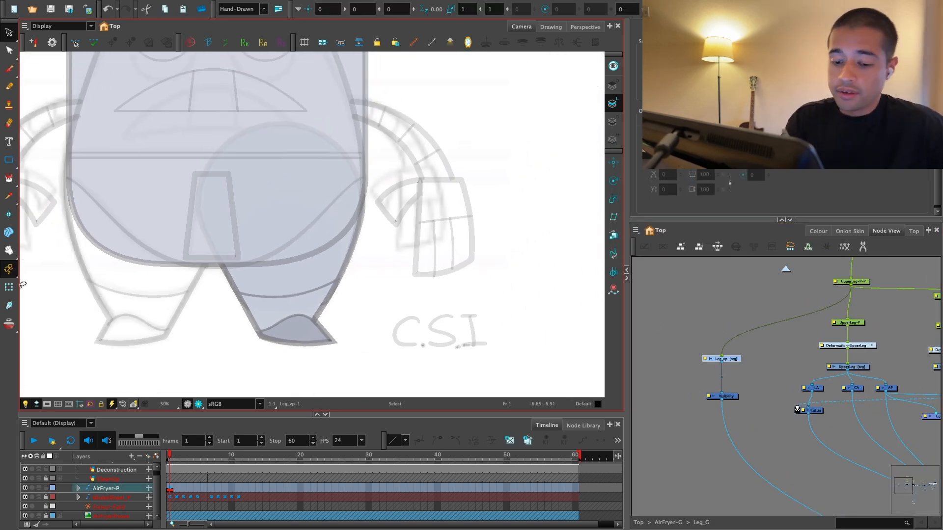
pyautogui.click(9, 287)
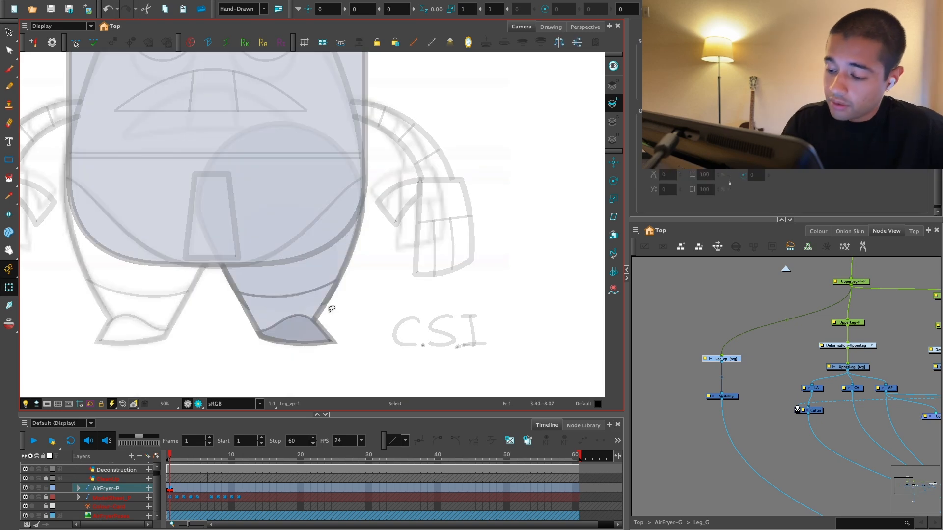
pyautogui.click(306, 308)
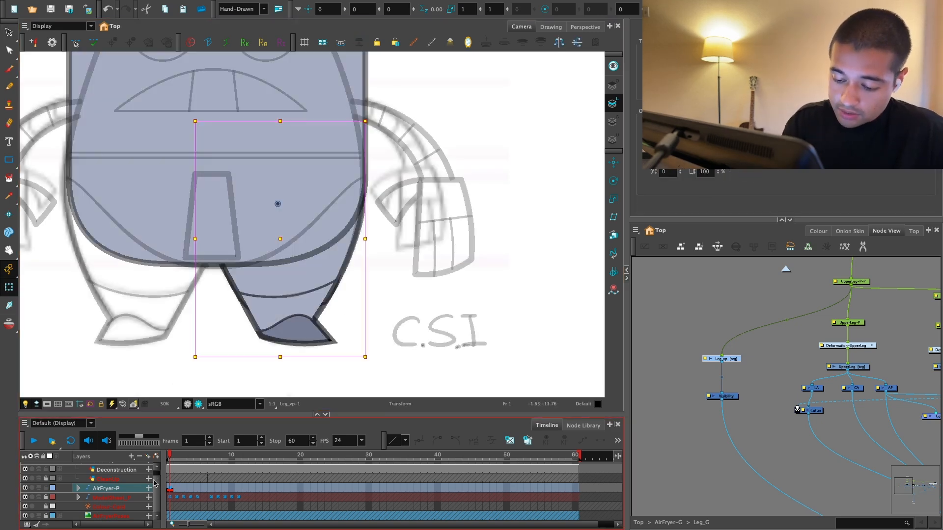
pyautogui.scroll(1, 122, 487)
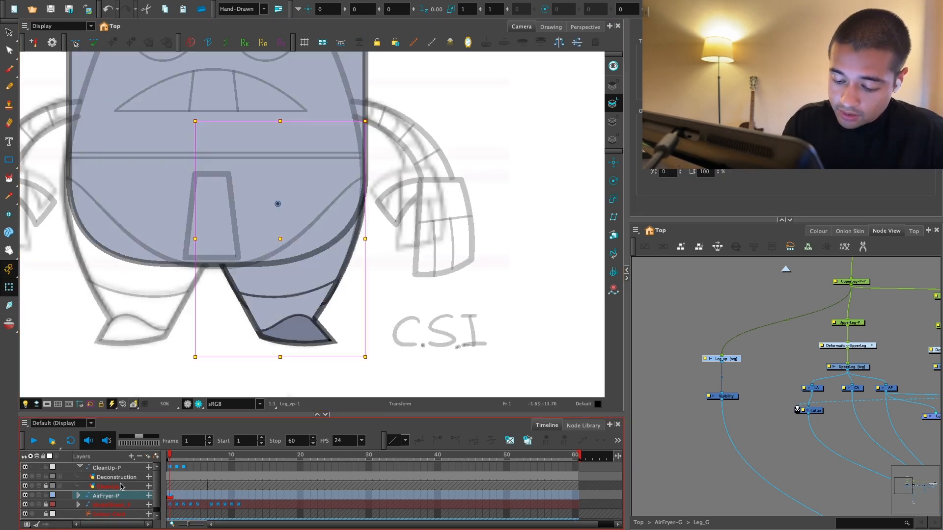
pyautogui.click(47, 485)
# Step: Select the leg and connected body outline strokes in the CleanUp drawing and copy them into Leg_vp
pyautogui.click(168, 334)
pyautogui.hotkey('alt', 's')
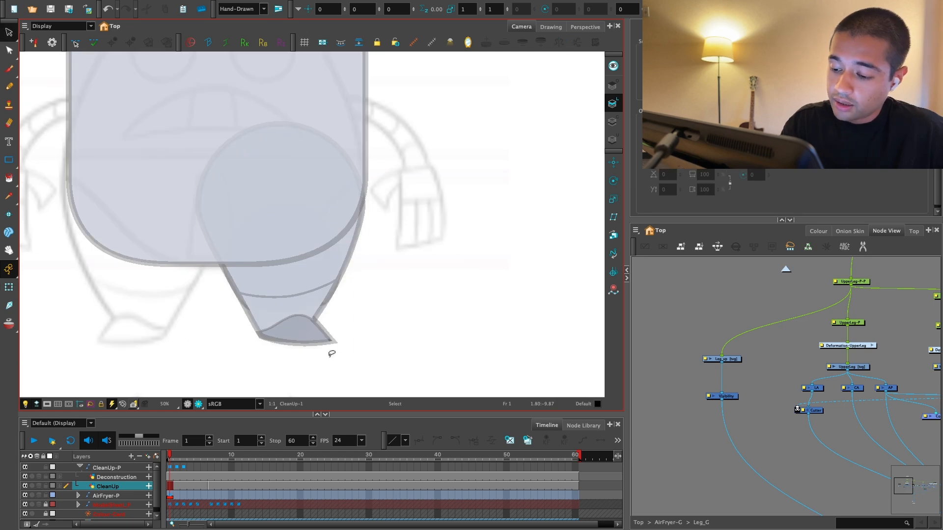
pyautogui.press('2')
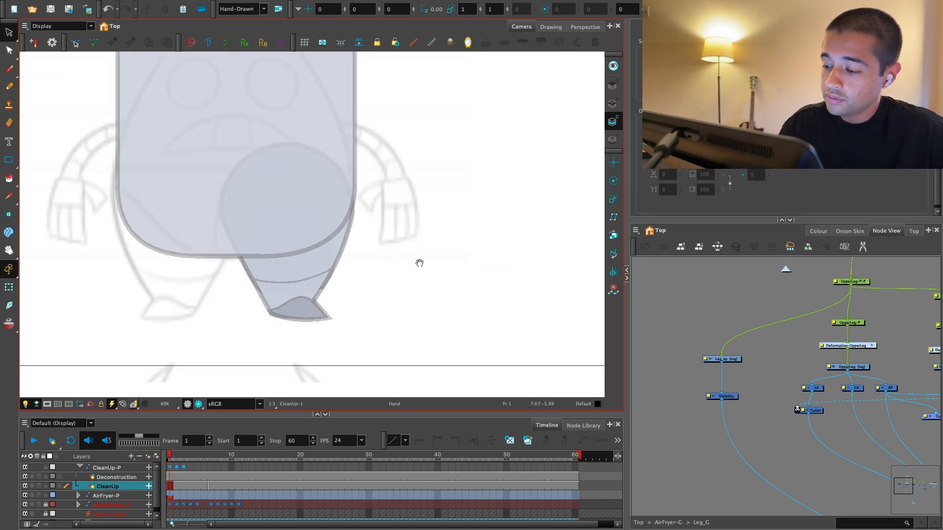
pyautogui.moveTo(419, 263); pyautogui.dragTo(447, 265)
pyautogui.click(613, 85)
pyautogui.press('2')
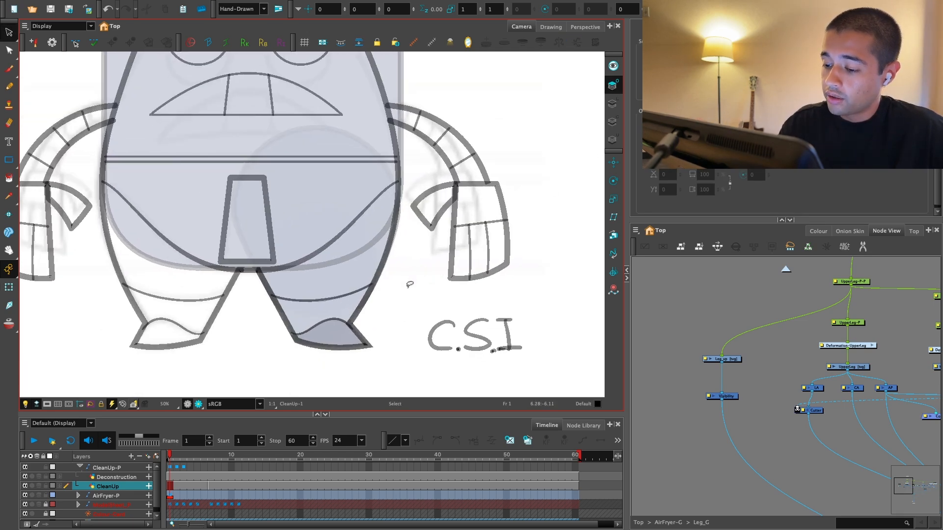
pyautogui.moveTo(267, 325); pyautogui.dragTo(268, 318)
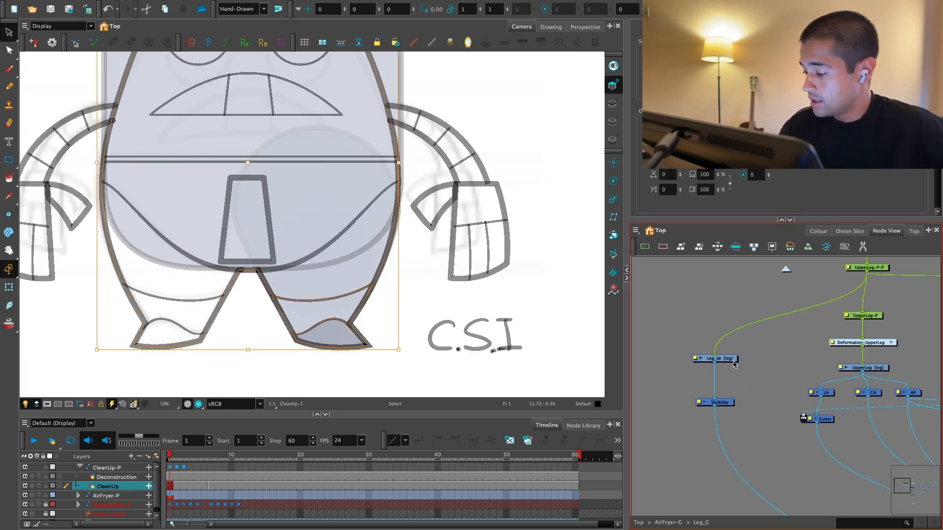
pyautogui.moveTo(444, 321); pyautogui.dragTo(452, 340)
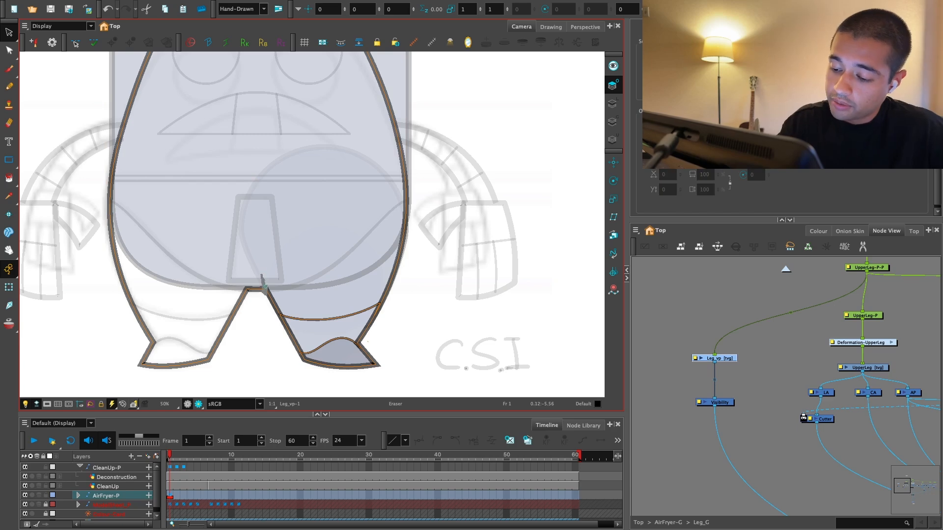
# Step: Separate the copied leg from the body outline and delete the strokes that do not belong to it
pyautogui.moveTo(265, 290); pyautogui.dragTo(266, 295)
pyautogui.click(406, 238)
pyautogui.press('Delete')
pyautogui.press('1')
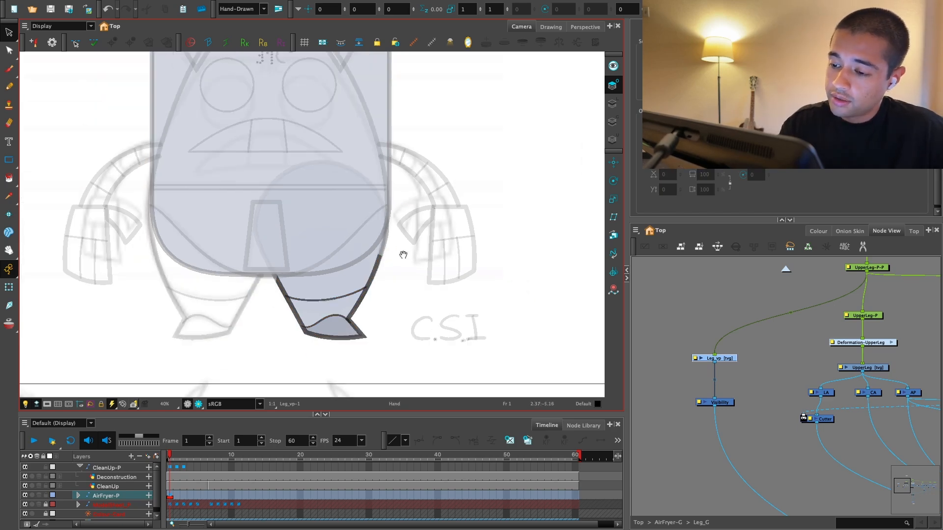
# Step: Select all the remaining leg strokes in Leg_vp and make them solid black
pyautogui.hotkey('ctrl', 'a')
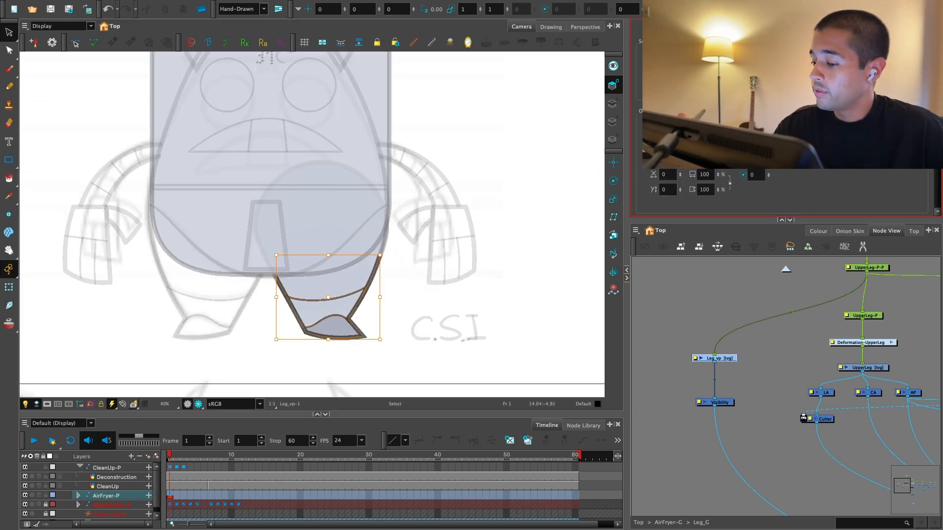
pyautogui.click(702, 127)
pyautogui.click(470, 311)
# Step: Scale the copied leg outline down and place it beside the original leg, below the hand
pyautogui.moveTo(470, 311); pyautogui.dragTo(465, 265)
pyautogui.press('2')
pyautogui.press('2')
pyautogui.press('2')
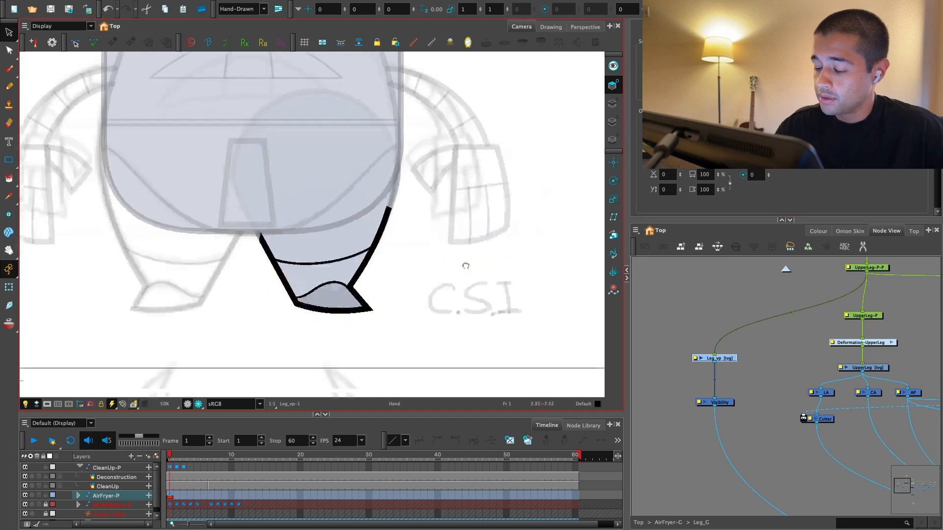
pyautogui.moveTo(365, 155)
pyautogui.mouseDown()
pyautogui.moveTo(444, 208)
pyautogui.moveTo(439, 198)
pyautogui.moveTo(415, 213)
pyautogui.mouseUp()
pyautogui.press('space')
pyautogui.moveTo(399, 259)
pyautogui.mouseDown()
pyautogui.moveTo(547, 251)
pyautogui.moveTo(434, 301)
pyautogui.mouseUp()
pyautogui.moveTo(448, 236)
pyautogui.mouseDown()
pyautogui.moveTo(429, 252)
pyautogui.moveTo(284, 270)
pyautogui.moveTo(438, 291)
pyautogui.mouseUp()
pyautogui.moveTo(452, 256); pyautogui.dragTo(438, 267)
pyautogui.click(393, 221)
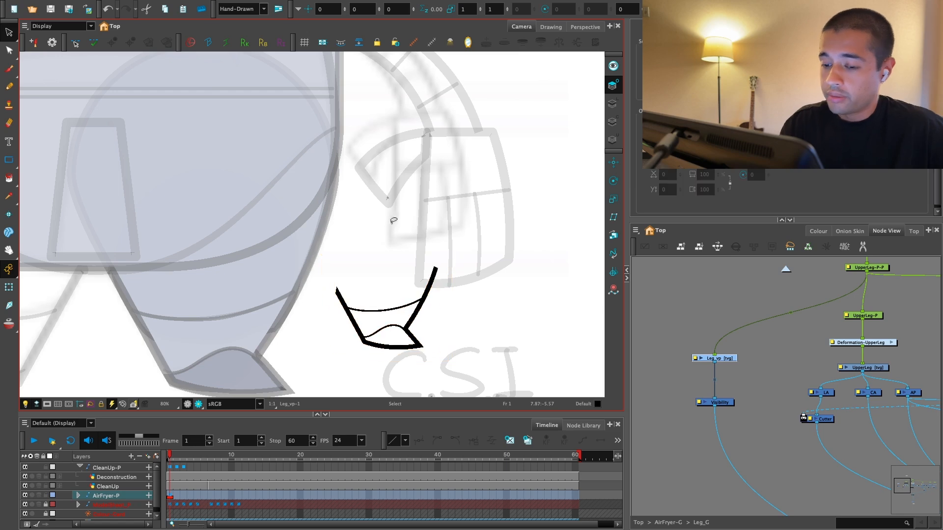
# Step: Draw a straight brush stroke closing the top of the small leg outline and trim its overhanging ends
pyautogui.click(10, 70)
pyautogui.scroll(3, 421, 246)
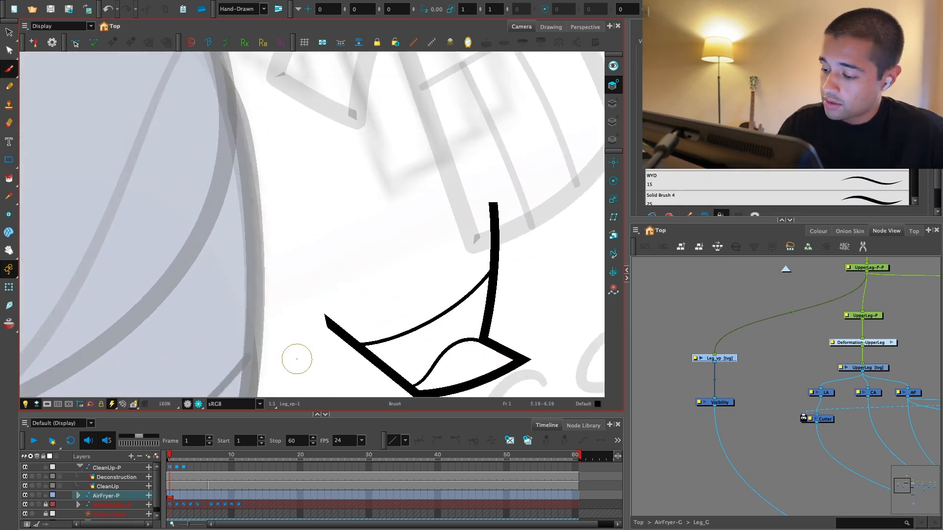
pyautogui.moveTo(300, 353)
pyautogui.mouseDown()
pyautogui.moveTo(556, 174)
pyautogui.moveTo(510, 211)
pyautogui.mouseUp()
pyautogui.hotkey('ctrl', 'z')
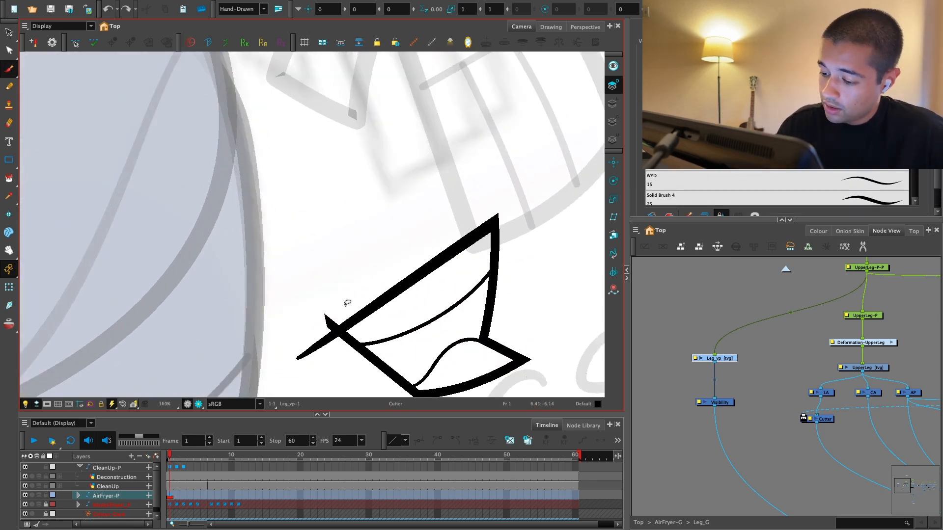
pyautogui.hotkey('shift', 'x')
pyautogui.moveTo(486, 359); pyautogui.dragTo(482, 317)
pyautogui.press('1')
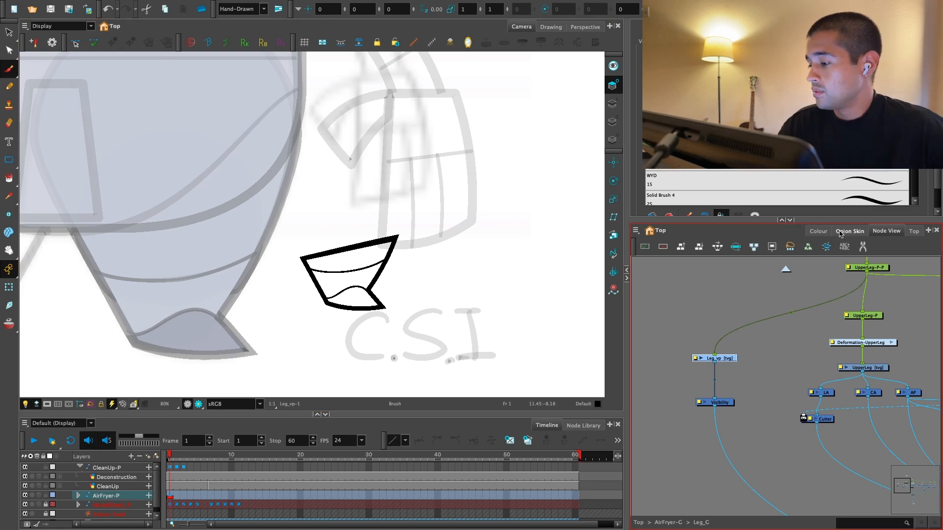
# Step: Lower the purple New 0 colour's alpha to 92 and paint the small leg's lines with it
pyautogui.click(818, 231)
pyautogui.doubleClick(646, 447)
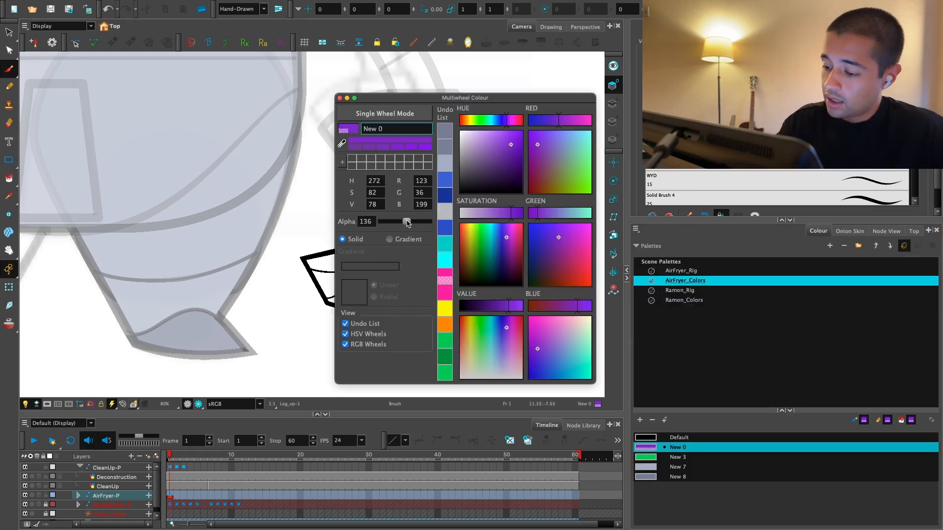
pyautogui.moveTo(407, 223); pyautogui.dragTo(398, 223)
pyautogui.moveTo(366, 102); pyautogui.dragTo(365, 102)
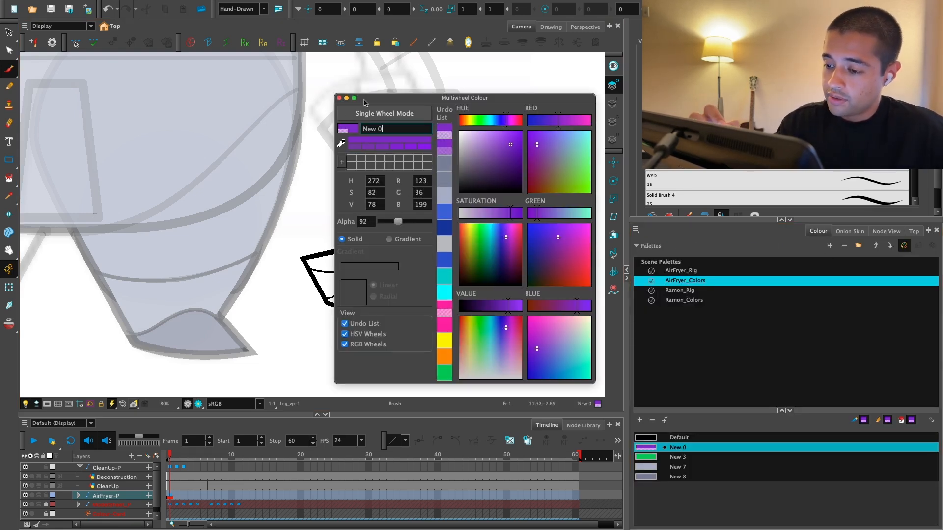
pyautogui.click(338, 98)
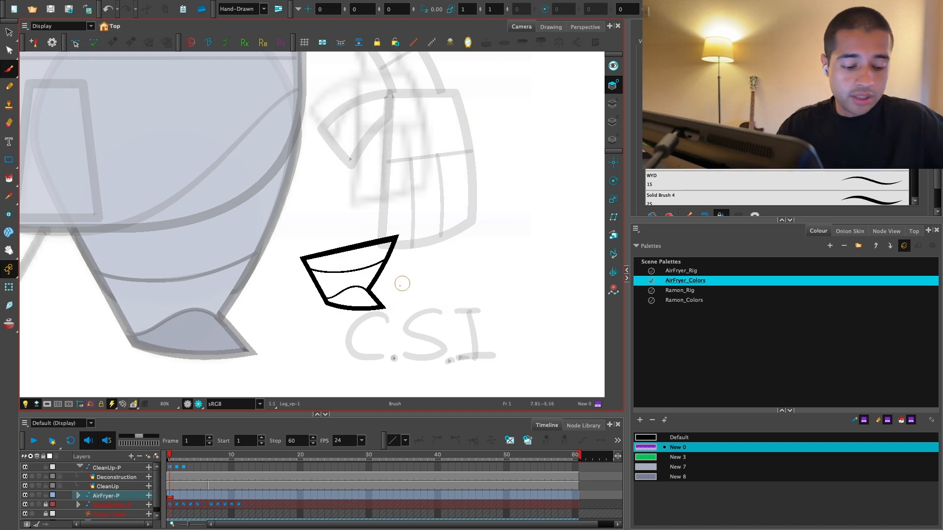
pyautogui.hotkey('alt', 'i')
pyautogui.moveTo(457, 236)
pyautogui.mouseDown()
pyautogui.moveTo(364, 372)
pyautogui.moveTo(437, 344)
pyautogui.mouseUp()
# Step: Add a matching purple colour New 9 with alpha 38 and fill the small leg's enclosed areas with it
pyautogui.click(640, 420)
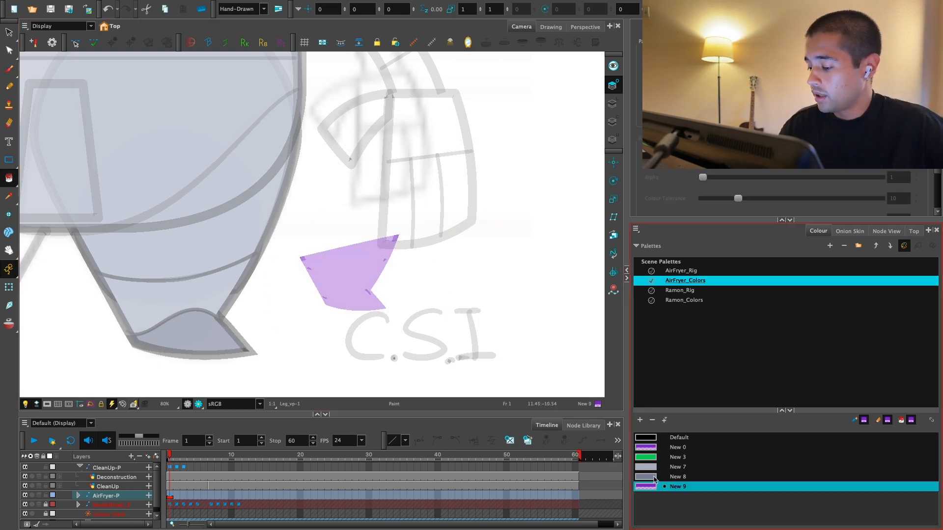
pyautogui.doubleClick(645, 485)
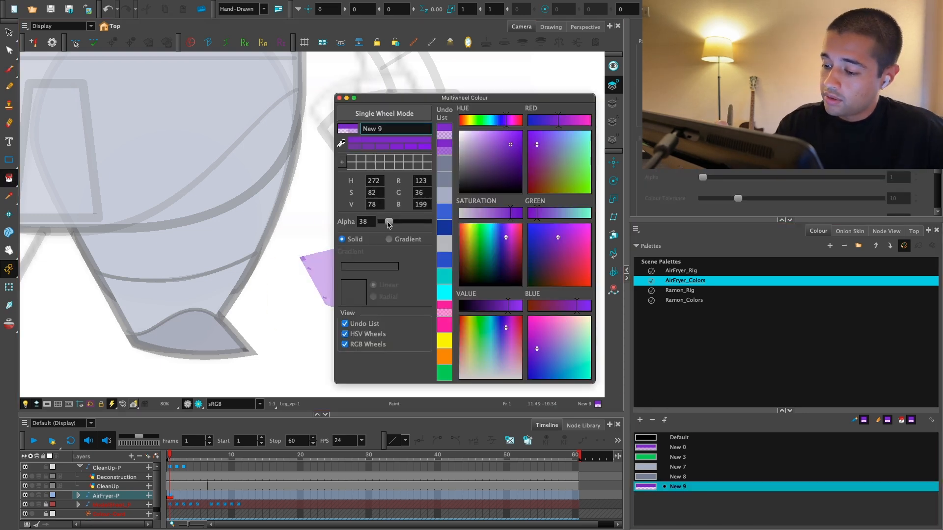
pyautogui.click(339, 98)
pyautogui.press('2')
pyautogui.click(364, 267)
pyautogui.click(367, 293)
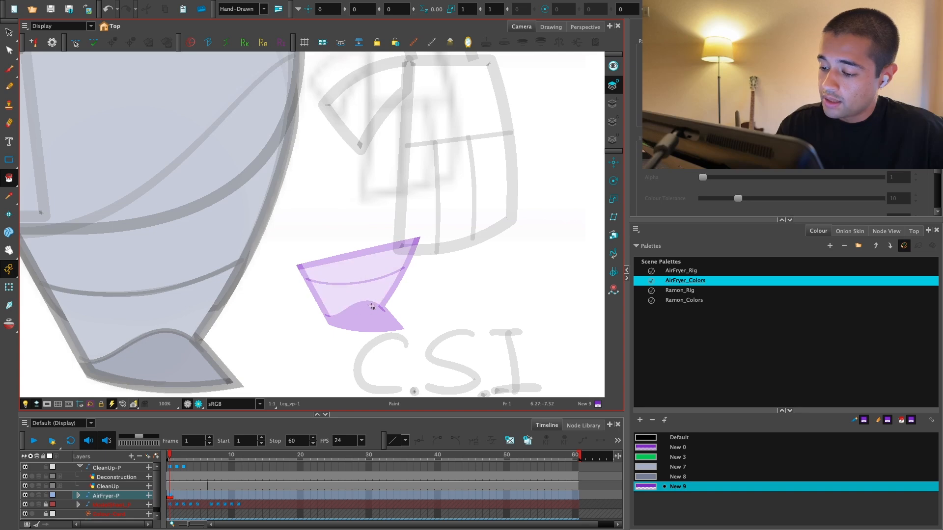
pyautogui.press('1')
pyautogui.press('1')
pyautogui.press('1')
pyautogui.hotkey('shift', 't')
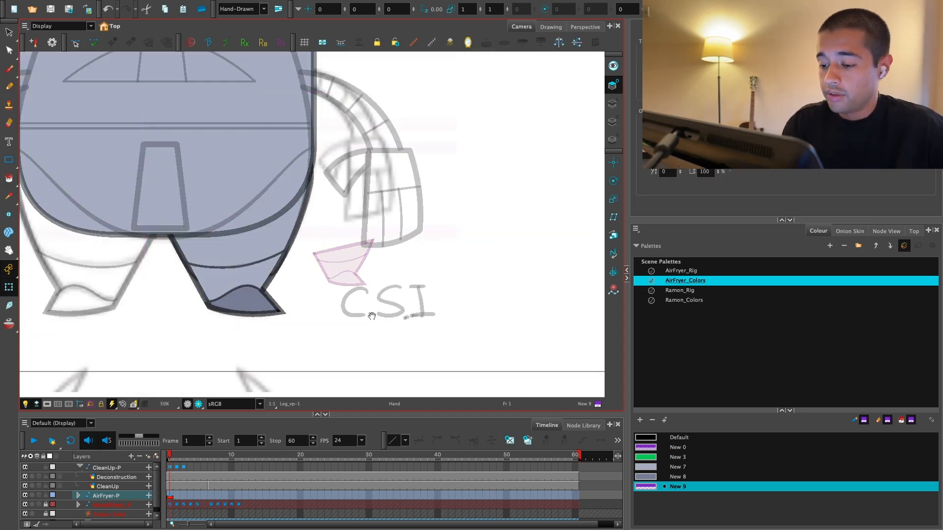
pyautogui.press('1')
pyautogui.moveTo(435, 253); pyautogui.dragTo(469, 285)
pyautogui.click(470, 284)
pyautogui.click(377, 294)
pyautogui.moveTo(378, 294)
pyautogui.mouseDown()
pyautogui.moveTo(356, 276)
pyautogui.moveTo(383, 299)
pyautogui.mouseUp()
pyautogui.press('super+z')
# Step: Deselect the small leg icon and preview the character in render view to check the icon's visibility
pyautogui.hotkey('alt', 's')
pyautogui.click(373, 289)
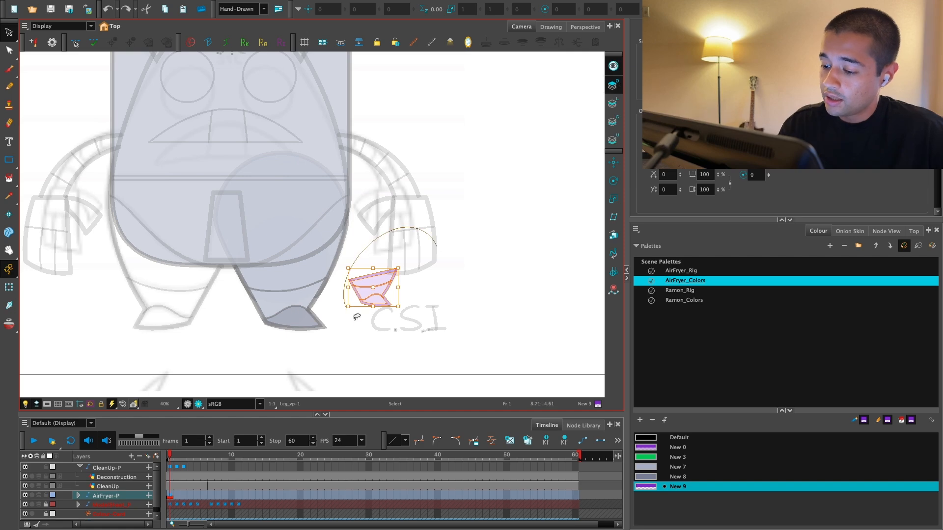
pyautogui.click(316, 337)
pyautogui.click(198, 403)
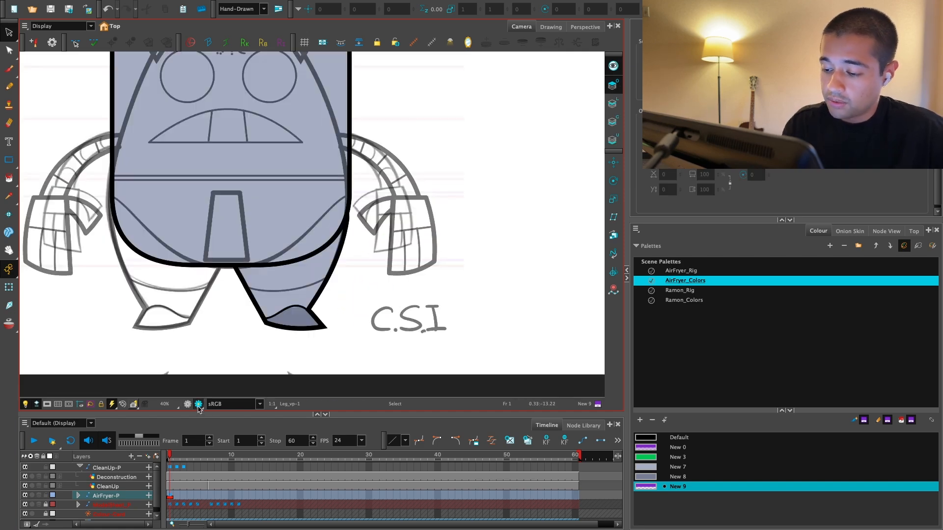
# Step: Return from render view and check the OpenGL and Soft Render settings of the Visibility node below Leg_vp
pyautogui.scroll(-1, 410, 366)
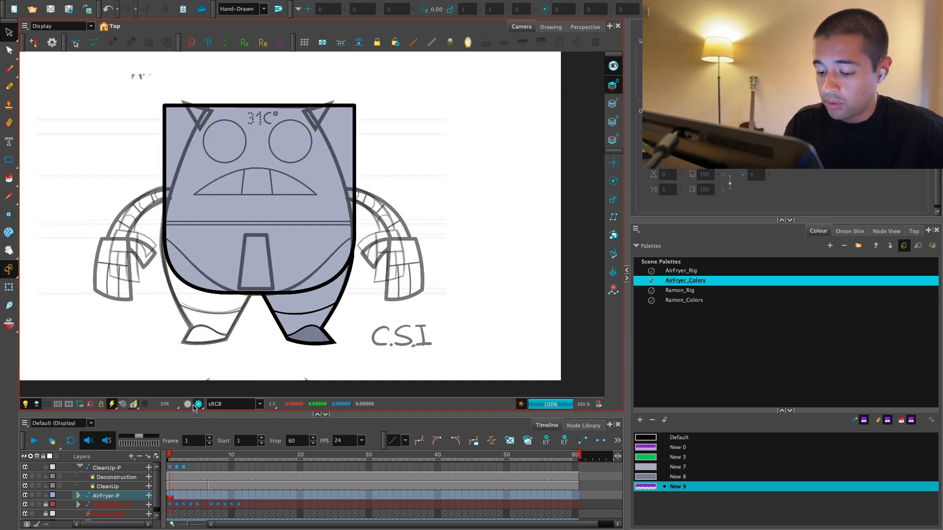
pyautogui.click(194, 406)
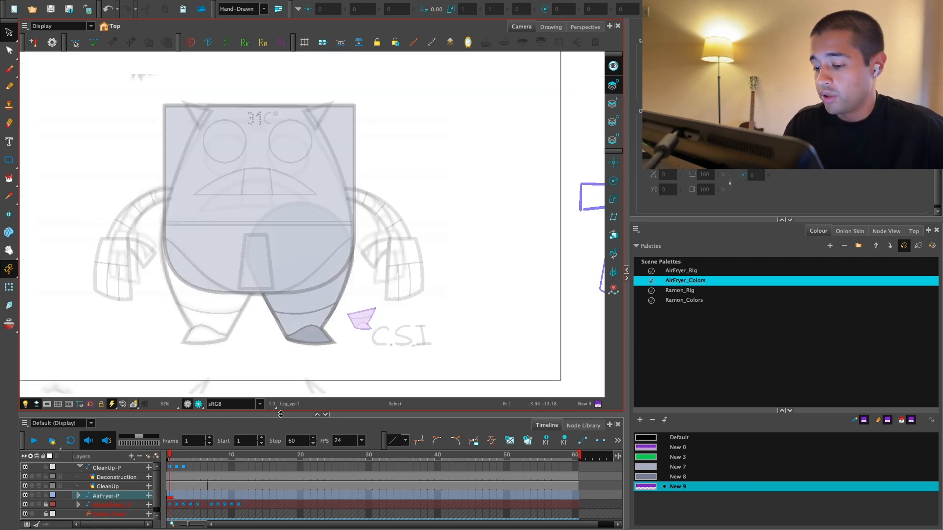
pyautogui.click(886, 230)
pyautogui.doubleClick(720, 388)
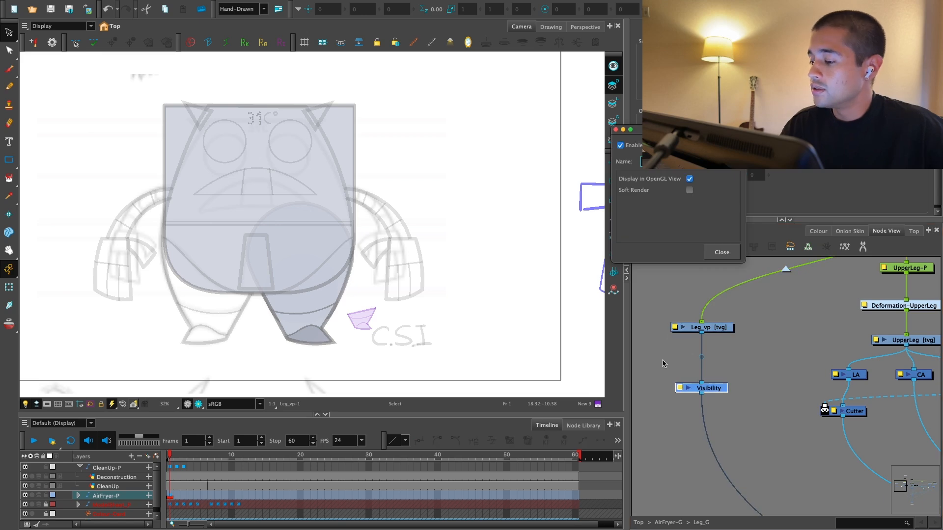
pyautogui.click(722, 252)
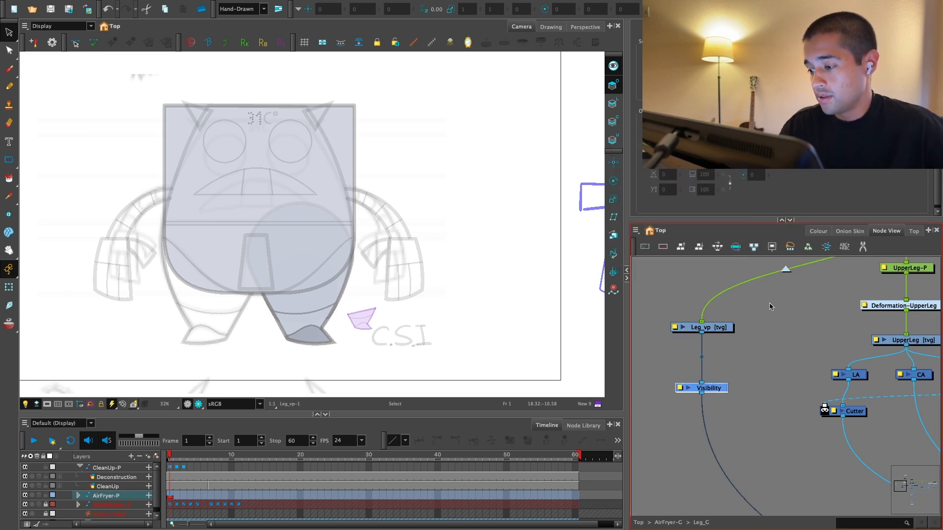
# Step: Clone the Leg_G group as drawings only and connect the clone between Leg_MP_ and Composite_1
pyautogui.scroll(-1, 796, 282)
pyautogui.click(786, 269)
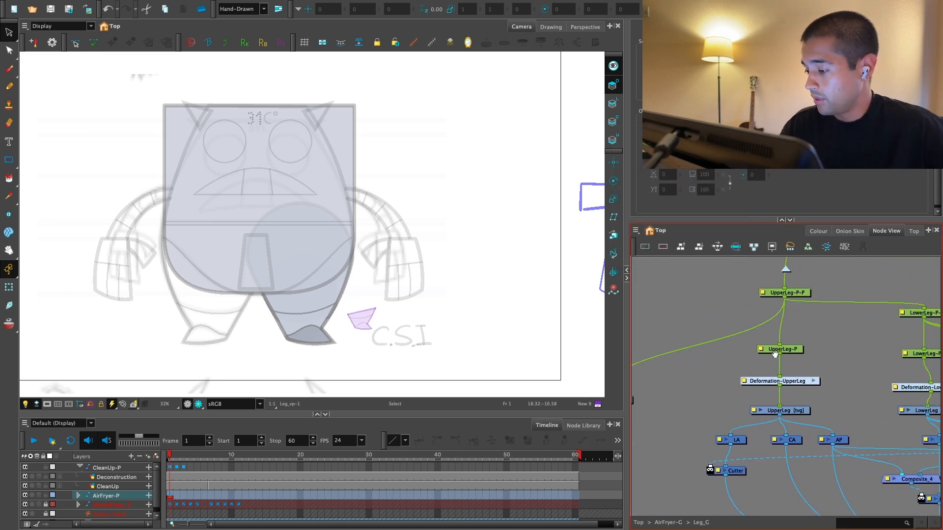
pyautogui.scroll(1, 783, 358)
pyautogui.click(746, 374)
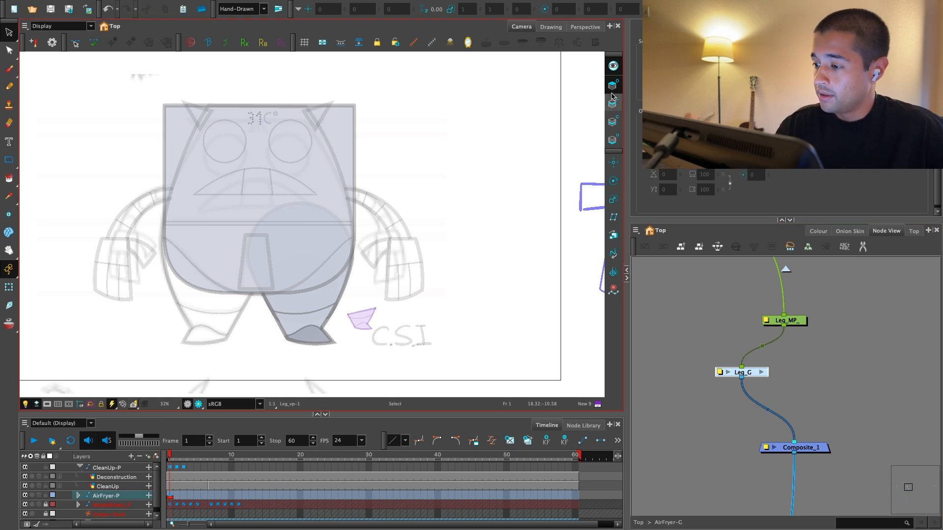
pyautogui.click(8, 287)
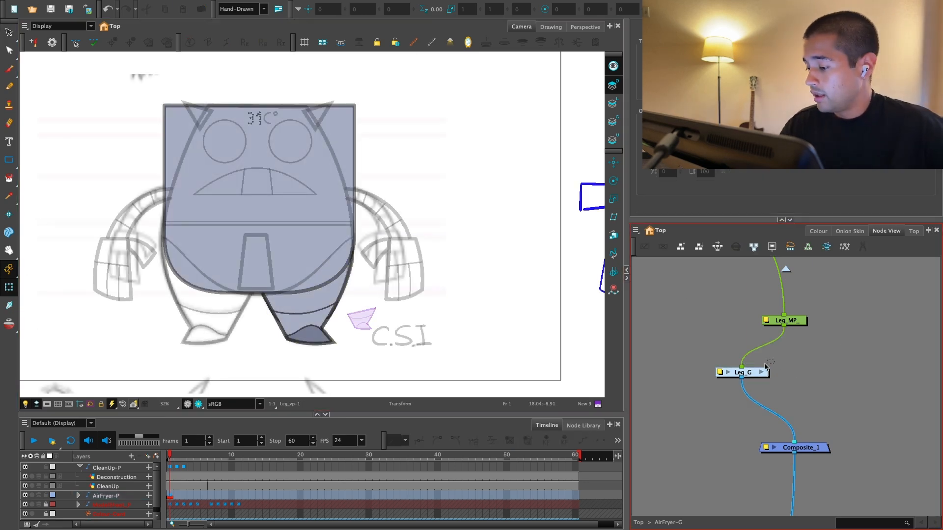
pyautogui.click(635, 231)
pyautogui.moveTo(654, 253)
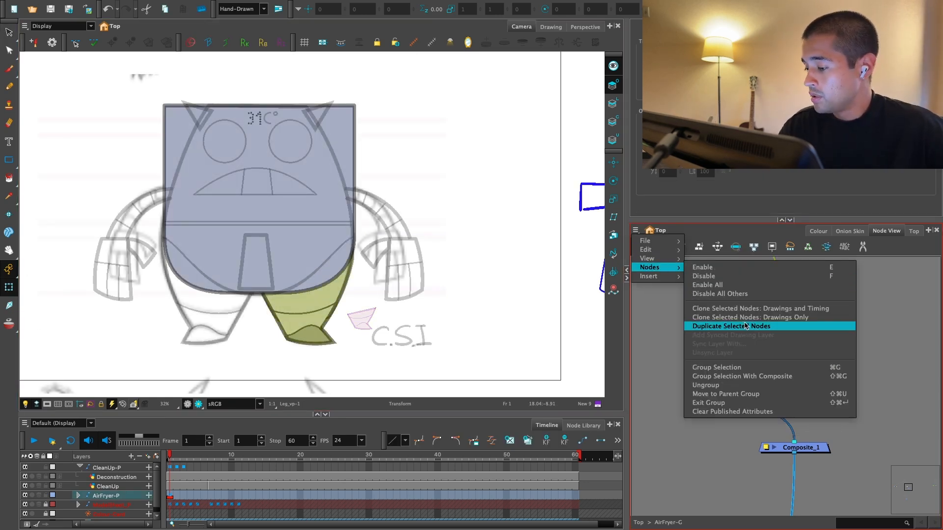
pyautogui.click(717, 319)
pyautogui.moveTo(836, 324); pyautogui.dragTo(804, 443)
# Step: Add a parent peg to the cloned leg group and connect it between Leg_MP_ and the clone
pyautogui.click(511, 263)
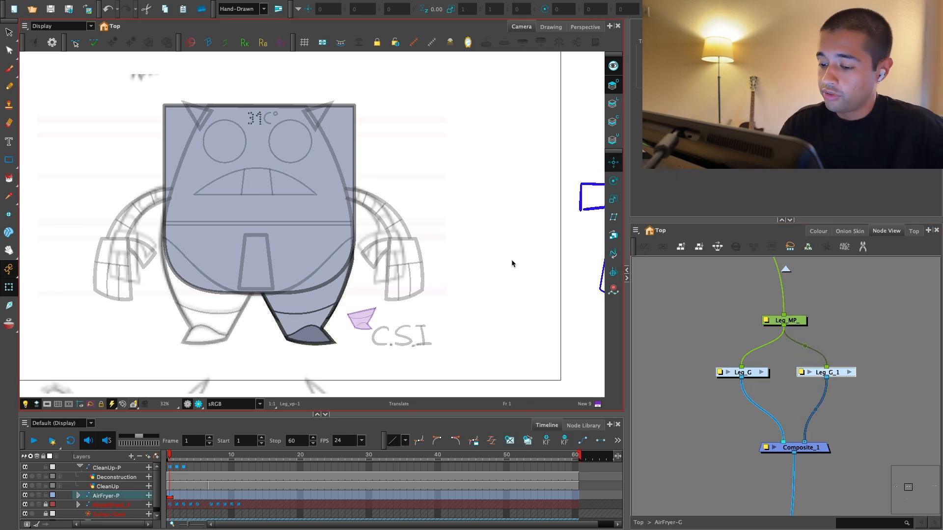
pyautogui.press('1')
pyautogui.press('1')
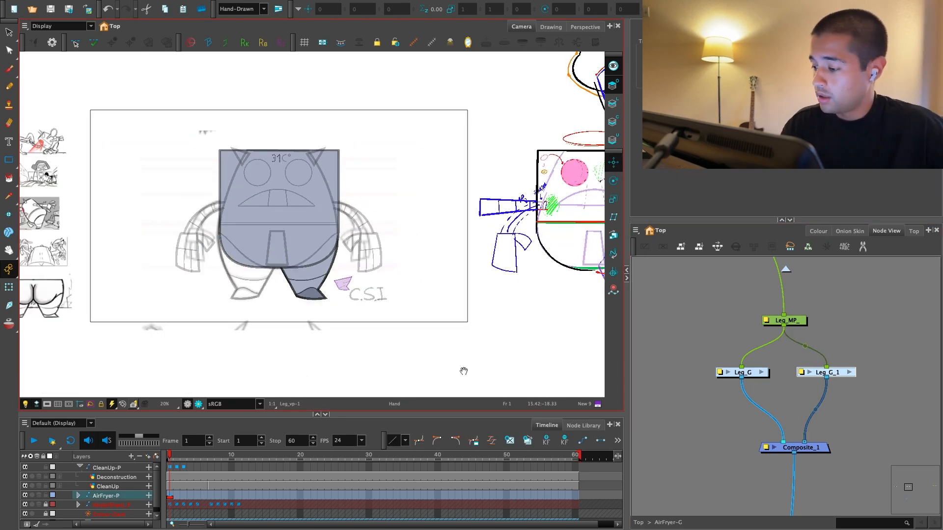
pyautogui.moveTo(463, 371); pyautogui.dragTo(476, 370)
pyautogui.press('2')
pyautogui.press('super+p')
pyautogui.press('2')
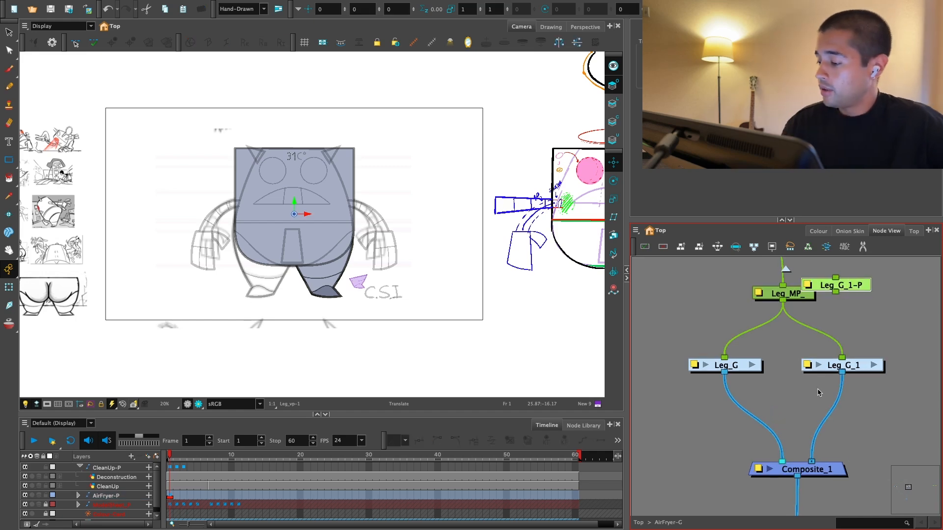
pyautogui.moveTo(849, 286); pyautogui.dragTo(844, 328)
# Step: Flip the cloned leg horizontally with its parent peg to form the character's opposite leg
pyautogui.press('2')
pyautogui.press('2')
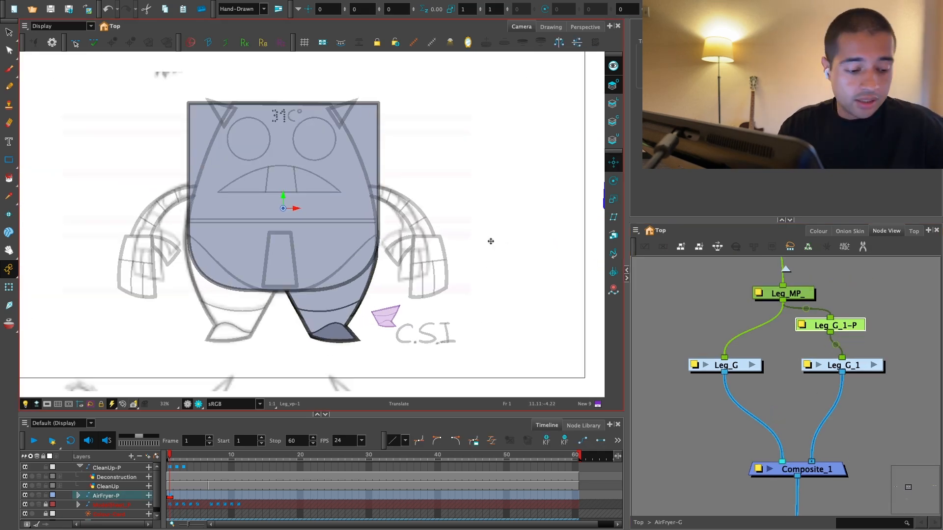
pyautogui.press('4')
pyautogui.press('2')
pyautogui.press('2')
pyautogui.press('2')
pyautogui.moveTo(399, 362); pyautogui.dragTo(466, 315)
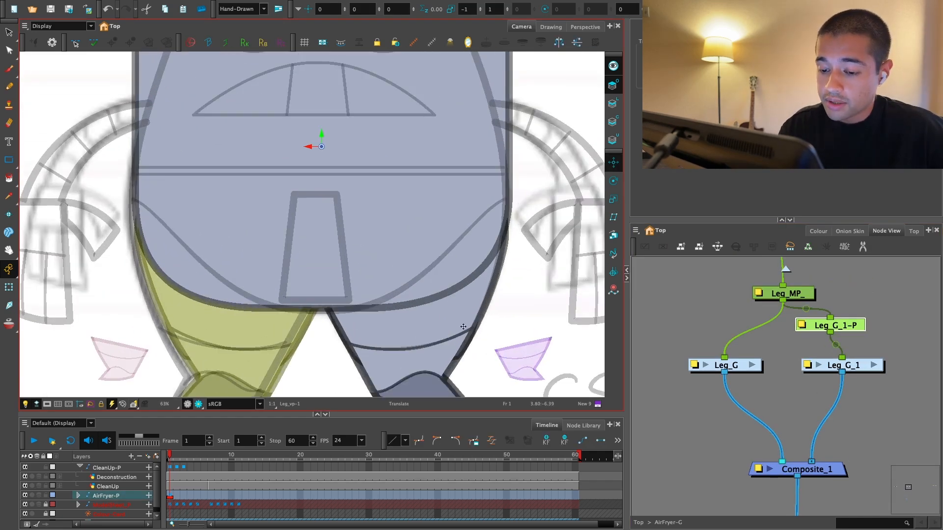
pyautogui.press('1')
pyautogui.press('2')
# Step: Add a Static Transformation (Constraint) node between the Leg_G_1-P peg and the cloned leg group
pyautogui.moveTo(881, 403); pyautogui.dragTo(843, 436)
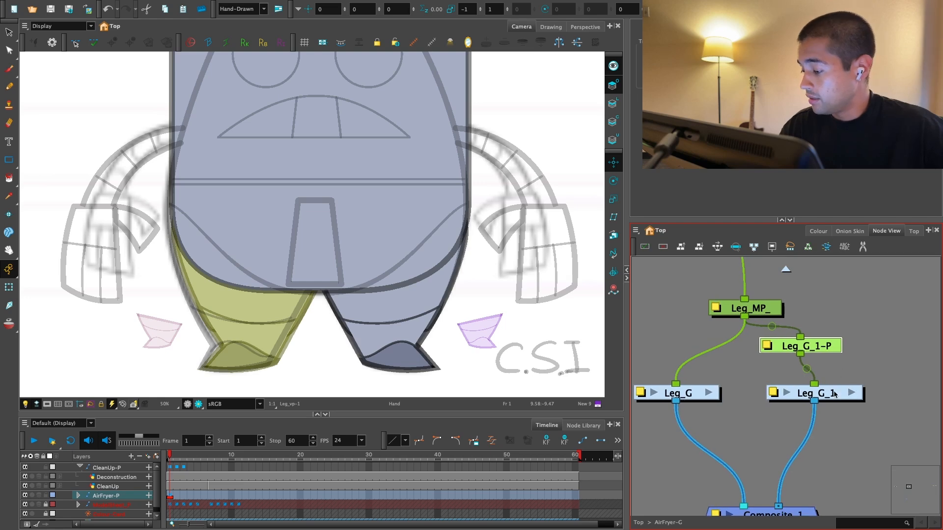
pyautogui.moveTo(834, 391); pyautogui.dragTo(819, 400)
pyautogui.click(839, 371)
pyautogui.moveTo(822, 348); pyautogui.dragTo(821, 342)
pyautogui.click(814, 363)
pyautogui.press('Return')
pyautogui.write('sta')
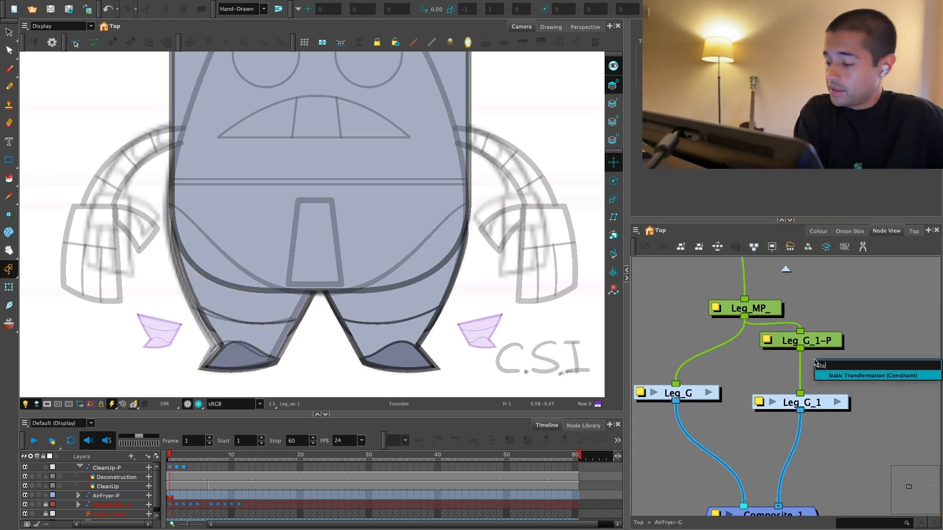
pyautogui.press('Return')
pyautogui.moveTo(905, 348); pyautogui.dragTo(843, 363)
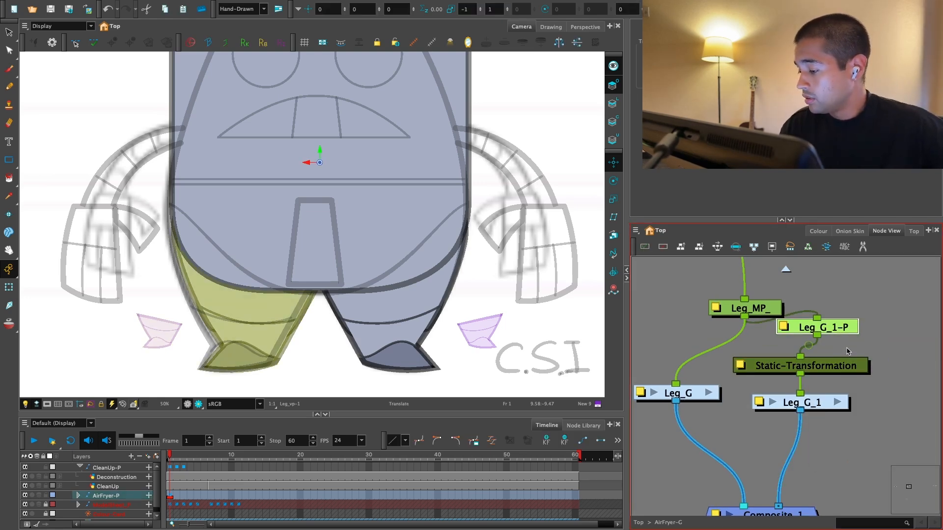
# Step: Transfer the Leg_G_1-P peg's flip to the Static-Transformation node, removing the peg and linking the node directly to Leg_MP_
pyautogui.doubleClick(842, 360)
pyautogui.click(616, 130)
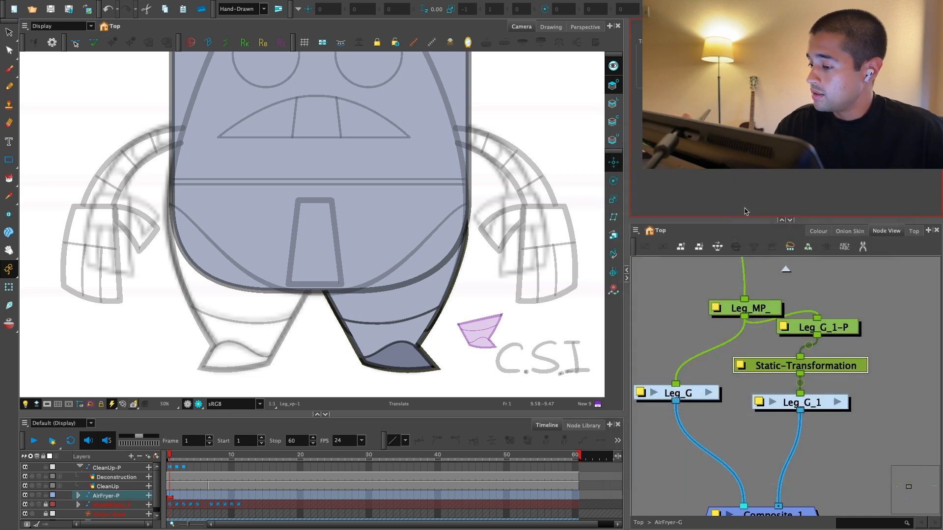
pyautogui.press('1')
pyautogui.press('1')
pyautogui.press('1')
pyautogui.moveTo(450, 313); pyautogui.dragTo(453, 351)
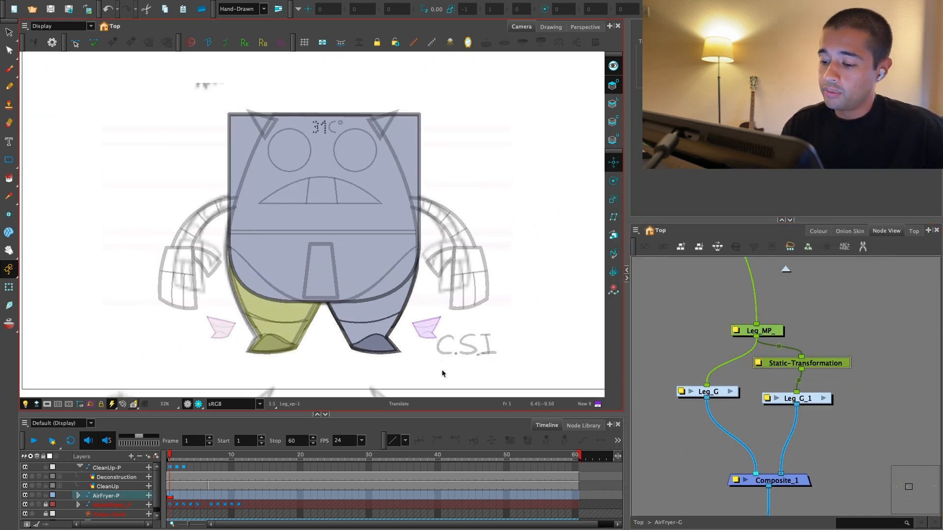
pyautogui.click(836, 338)
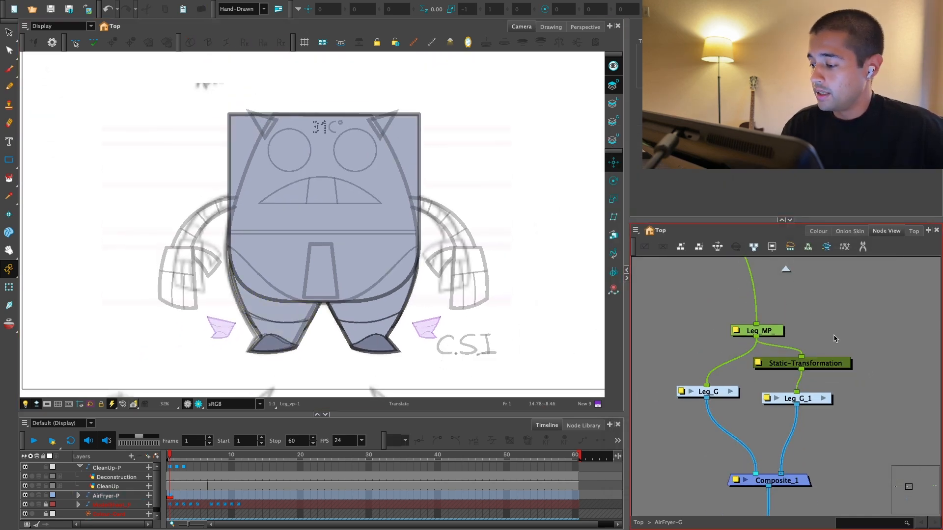
# Step: Try rotating both legs together with the Leg_MP_ peg and undo the rotation
pyautogui.click(758, 331)
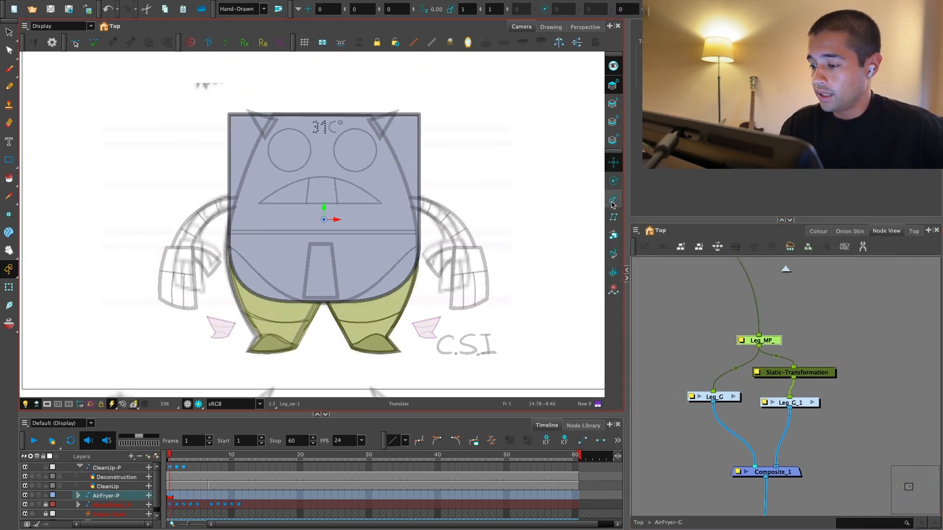
pyautogui.moveTo(397, 210)
pyautogui.mouseDown()
pyautogui.moveTo(408, 224)
pyautogui.moveTo(395, 172)
pyautogui.moveTo(405, 195)
pyautogui.mouseUp()
pyautogui.hotkey('ctrl', 'z')
# Step: Add a backdrop named Legs around the leg nodes, from Leg_MP_ to Composite_1, and colour it yellow
pyautogui.press('1')
pyautogui.press('1')
pyautogui.moveTo(750, 388); pyautogui.dragTo(778, 355)
pyautogui.press('1')
pyautogui.press('1')
pyautogui.press('2')
pyautogui.click(779, 358)
pyautogui.moveTo(820, 341); pyautogui.dragTo(734, 436)
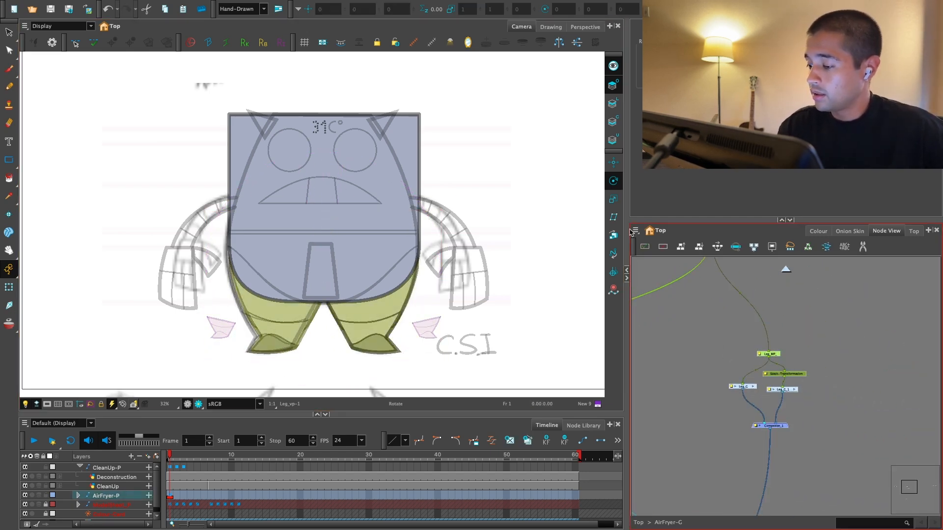
pyautogui.click(635, 230)
pyautogui.moveTo(658, 276)
pyautogui.click(706, 346)
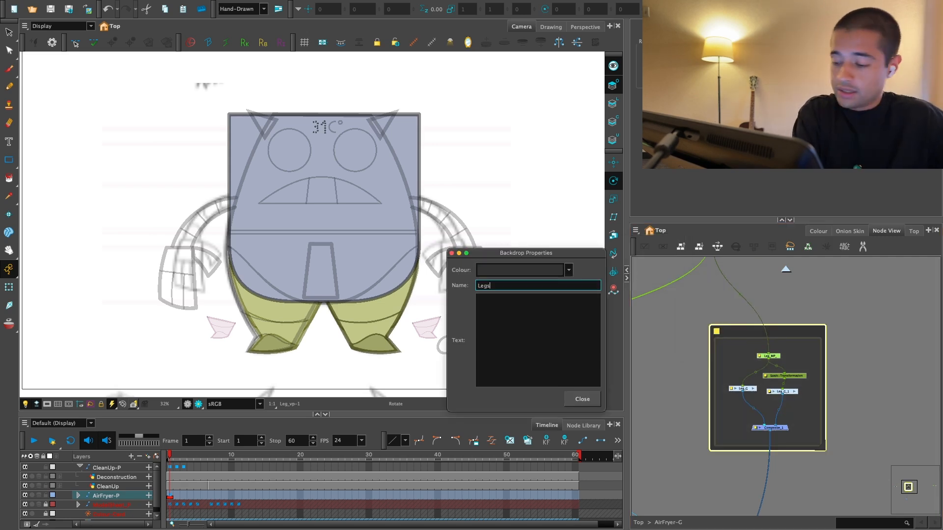
pyautogui.click(568, 270)
pyautogui.click(565, 76)
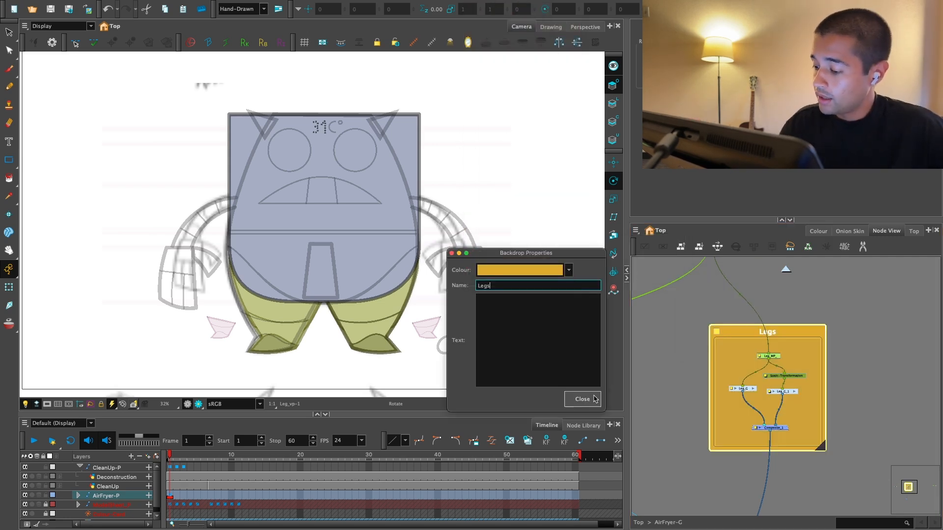
pyautogui.click(590, 398)
# Step: Reposition the Legs backdrop with its nodes and change its colour to orange
pyautogui.press('1')
pyautogui.moveTo(827, 346); pyautogui.dragTo(866, 336)
pyautogui.doubleClick(780, 328)
pyautogui.click(564, 270)
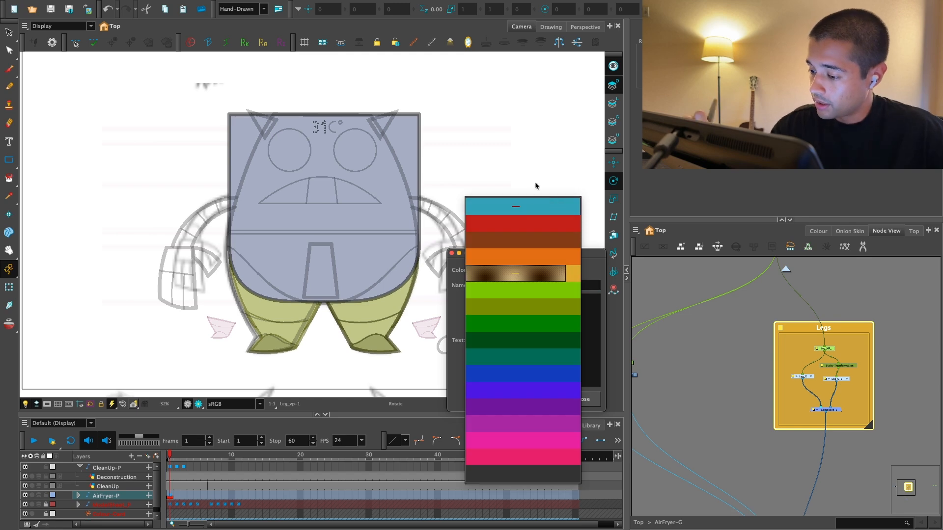
pyautogui.click(545, 258)
pyautogui.click(583, 399)
# Step: Select the Body drawing in the node network and isolate its Line Art layer in the camera view
pyautogui.click(722, 384)
pyautogui.press('1')
pyautogui.moveTo(722, 384); pyautogui.dragTo(674, 353)
pyautogui.press('2')
pyautogui.moveTo(686, 372); pyautogui.dragTo(766, 366)
pyautogui.press('2')
pyautogui.moveTo(840, 374); pyautogui.dragTo(753, 395)
pyautogui.press('2')
pyautogui.press('2')
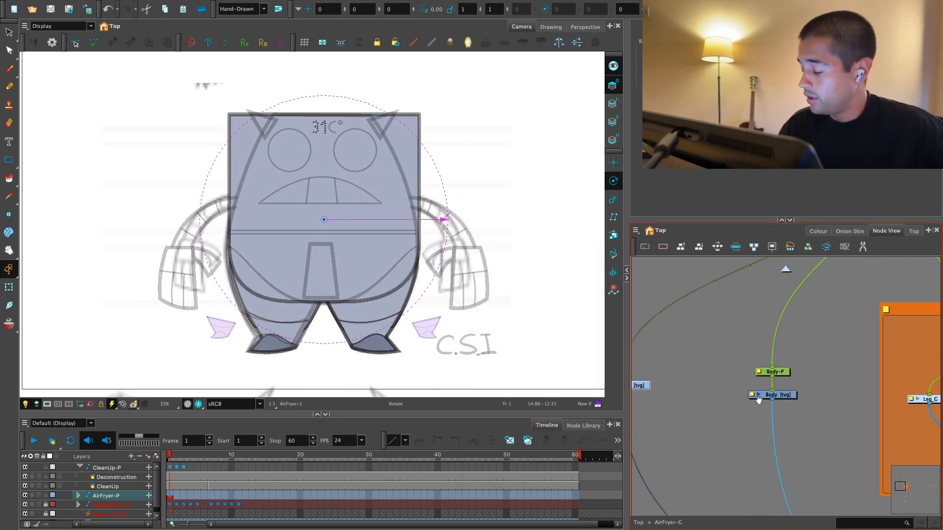
pyautogui.click(777, 394)
pyautogui.hotkey('alt', 's')
pyautogui.press('2')
pyautogui.press('2')
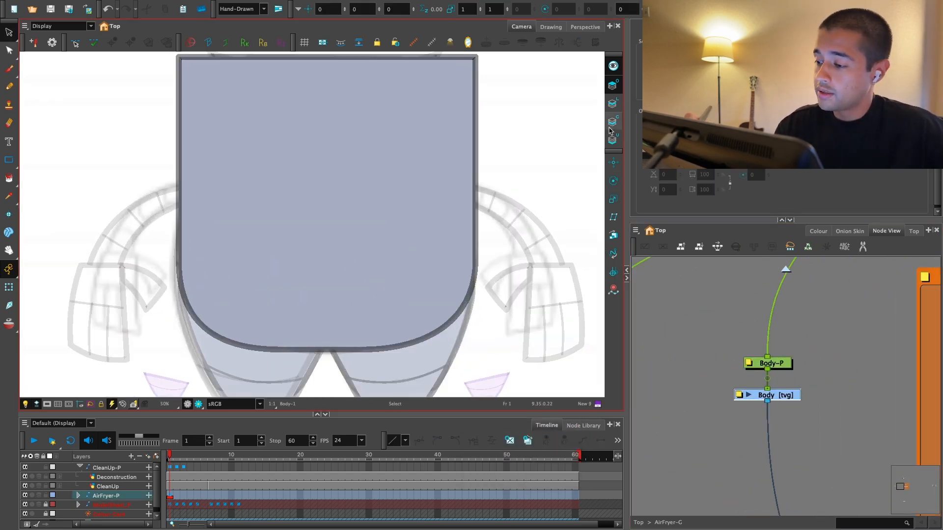
pyautogui.click(613, 67)
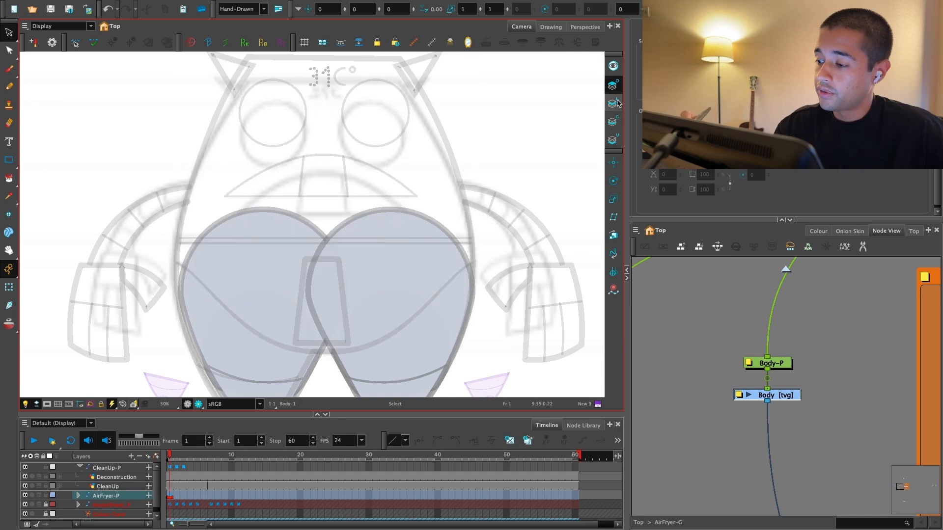
pyautogui.click(612, 103)
pyautogui.press('1')
pyautogui.scroll(1, 794, 364)
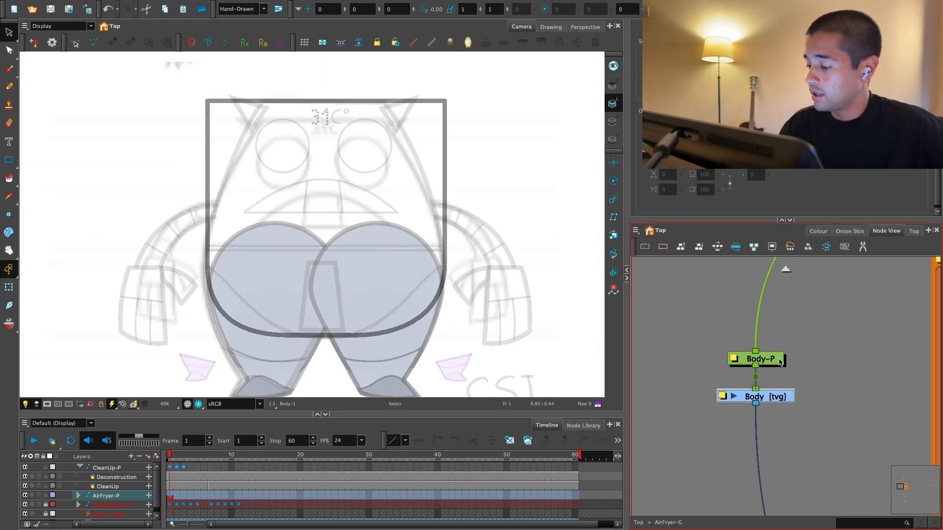
# Step: Set the Body drawing's embedded pivot option to Don't Use Embedded Pivot and space its node away from Body-P
pyautogui.moveTo(777, 361); pyautogui.dragTo(777, 311)
pyautogui.doubleClick(757, 393)
pyautogui.click(766, 475)
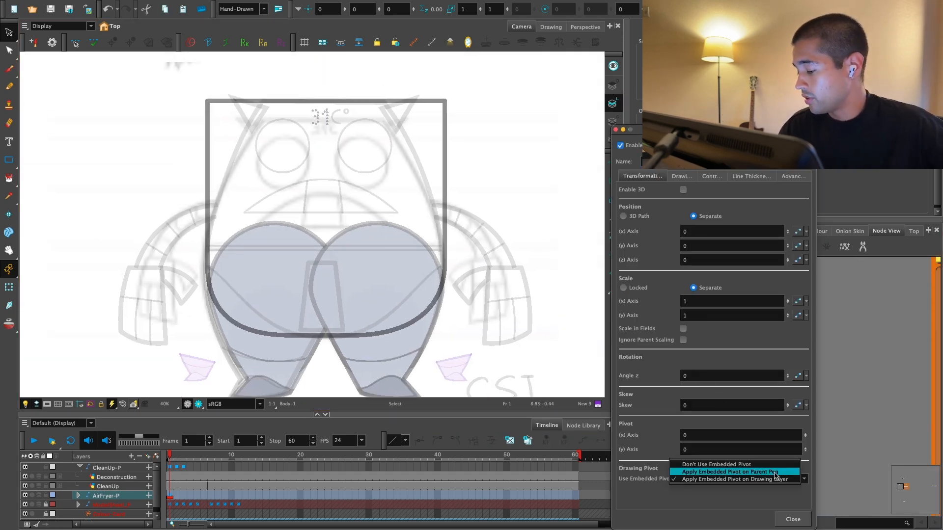
pyautogui.click(766, 467)
pyautogui.click(793, 519)
pyautogui.moveTo(770, 399); pyautogui.dragTo(769, 412)
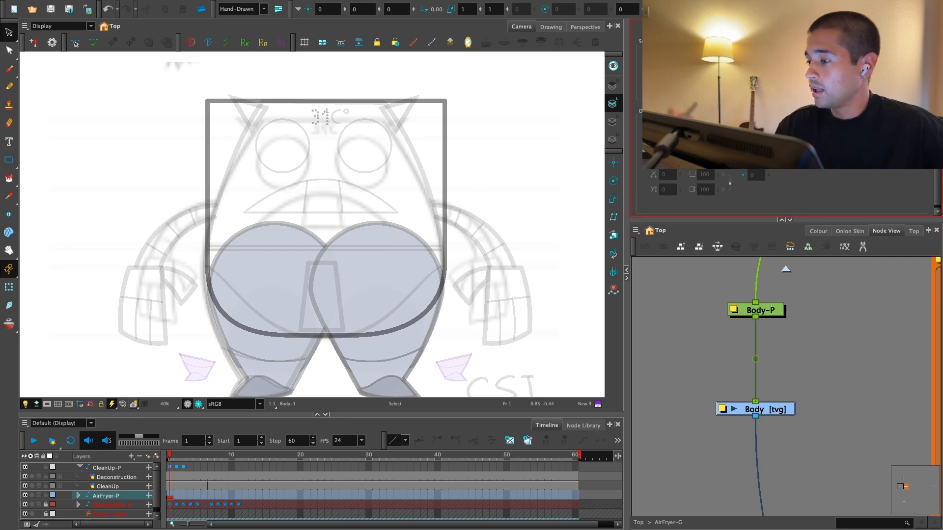
# Step: Add a deformation group for the Body drawing and place it between Body-P and the drawing
pyautogui.click(786, 10)
pyautogui.moveTo(790, 369); pyautogui.dragTo(774, 362)
pyautogui.click(779, 409)
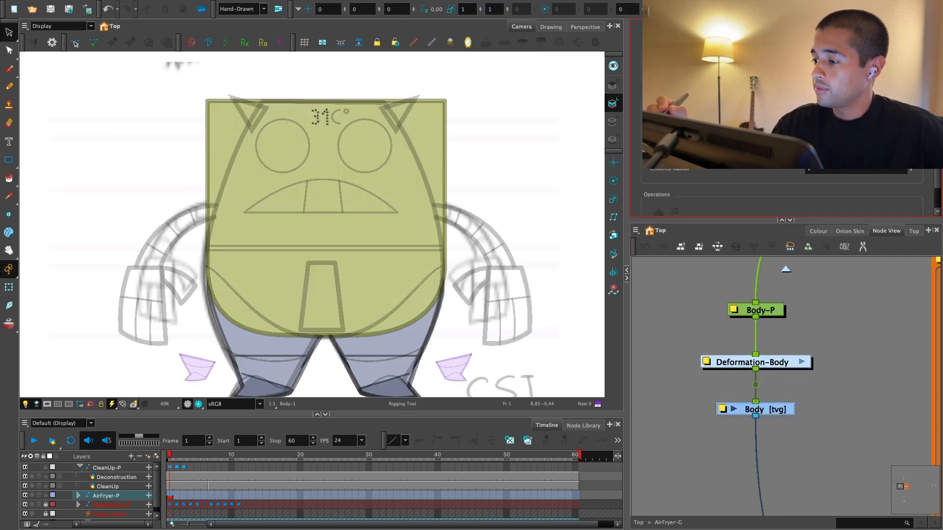
# Step: Start the body's deformation curve at its bottom centre and trace it around the lower right corner
pyautogui.moveTo(426, 239); pyautogui.dragTo(419, 229)
pyautogui.moveTo(405, 327); pyautogui.dragTo(412, 337)
pyautogui.press('2')
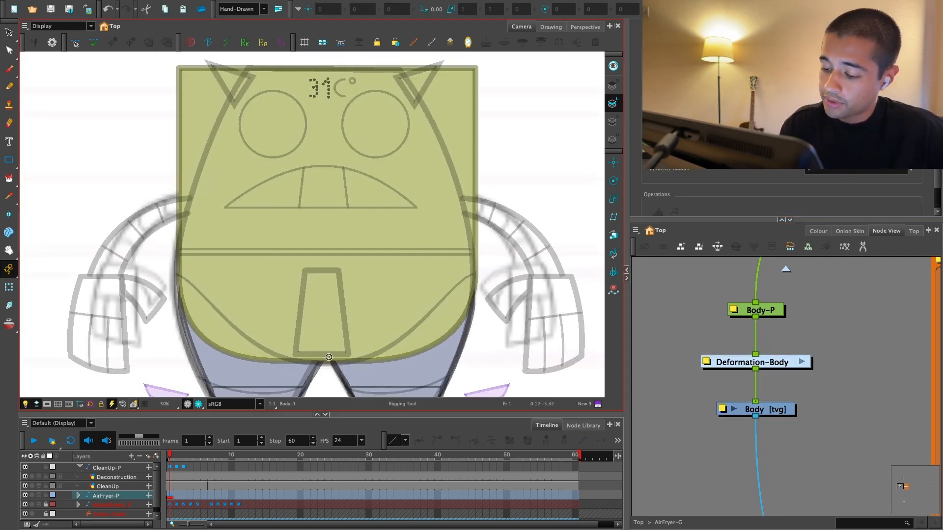
pyautogui.click(361, 362)
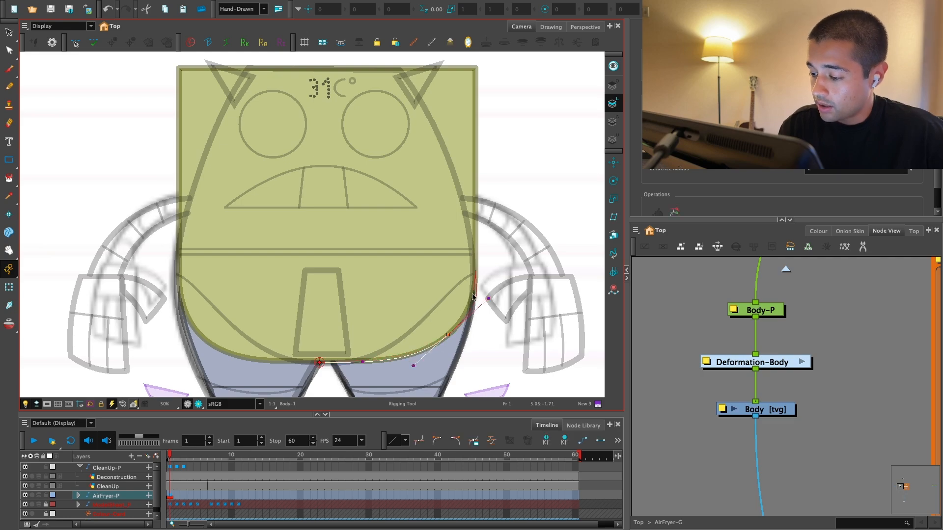
pyautogui.moveTo(496, 280); pyautogui.dragTo(486, 295)
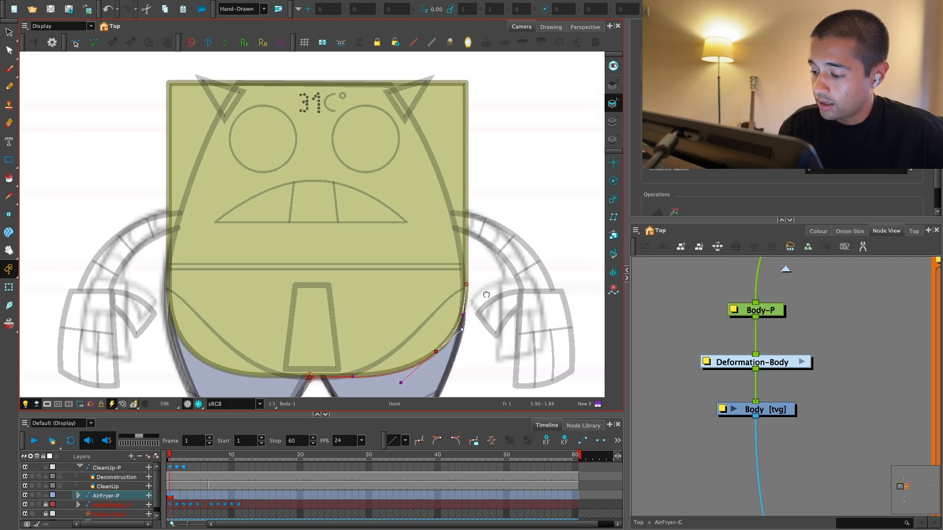
# Step: Examine the storyboard sketches to see how the character's body bends in its poses
pyautogui.press('1')
pyautogui.press('1')
pyautogui.press('1')
pyautogui.moveTo(187, 341)
pyautogui.mouseDown()
pyautogui.moveTo(261, 278)
pyautogui.moveTo(362, 364)
pyautogui.moveTo(516, 393)
pyautogui.mouseUp()
pyautogui.press('2')
pyautogui.press('2')
pyautogui.press('2')
pyautogui.press('2')
pyautogui.moveTo(375, 137)
pyautogui.mouseDown()
pyautogui.moveTo(439, 297)
pyautogui.moveTo(369, 307)
pyautogui.moveTo(344, 327)
pyautogui.mouseUp()
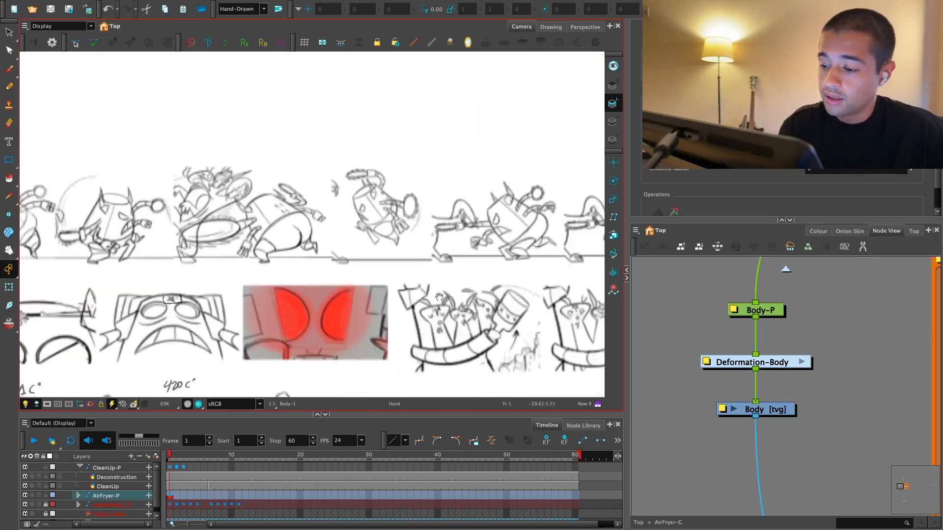
pyautogui.press('2')
pyautogui.press('2')
pyautogui.press('2')
pyautogui.press('2')
pyautogui.press('2')
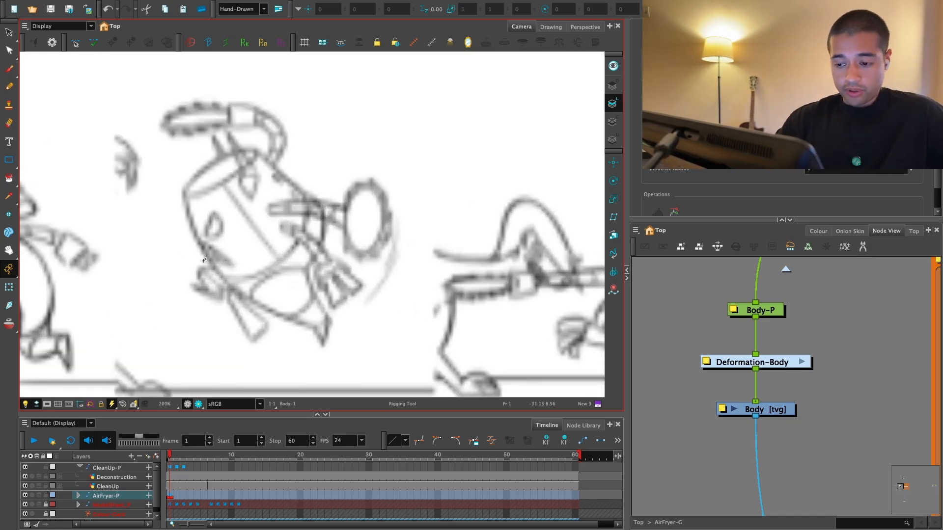
pyautogui.press('1')
pyautogui.press('1')
pyautogui.press('1')
pyautogui.press('1')
pyautogui.press('1')
pyautogui.press('1')
pyautogui.press('1')
pyautogui.press('1')
pyautogui.press('1')
pyautogui.moveTo(204, 260)
pyautogui.mouseDown()
pyautogui.moveTo(238, 126)
pyautogui.moveTo(108, 59)
pyautogui.mouseUp()
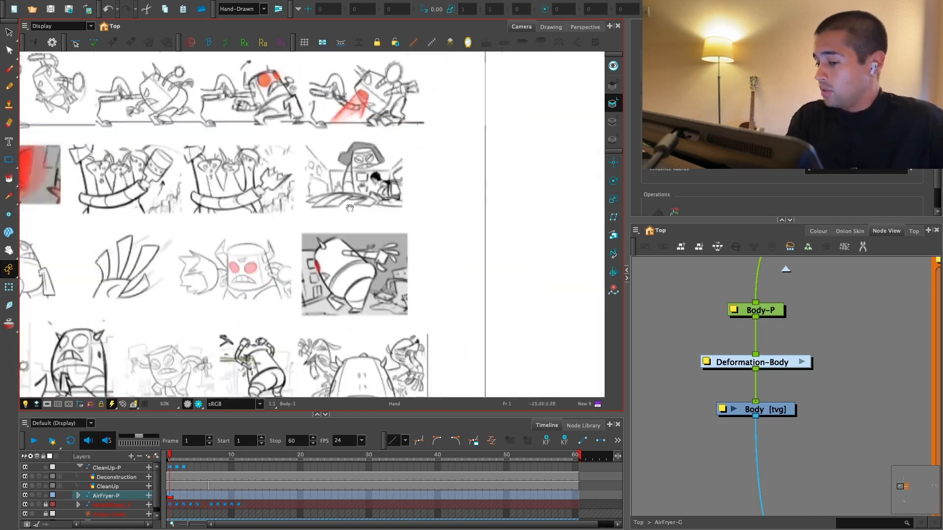
pyautogui.moveTo(579, 305)
pyautogui.mouseDown()
pyautogui.moveTo(427, 267)
pyautogui.moveTo(454, 300)
pyautogui.mouseUp()
# Step: Extend the body's deformation curve up the right side, adding a midway point and one at the top right corner
pyautogui.press('2')
pyautogui.press('2')
pyautogui.press('2')
pyautogui.press('2')
pyautogui.moveTo(475, 177); pyautogui.dragTo(394, 269)
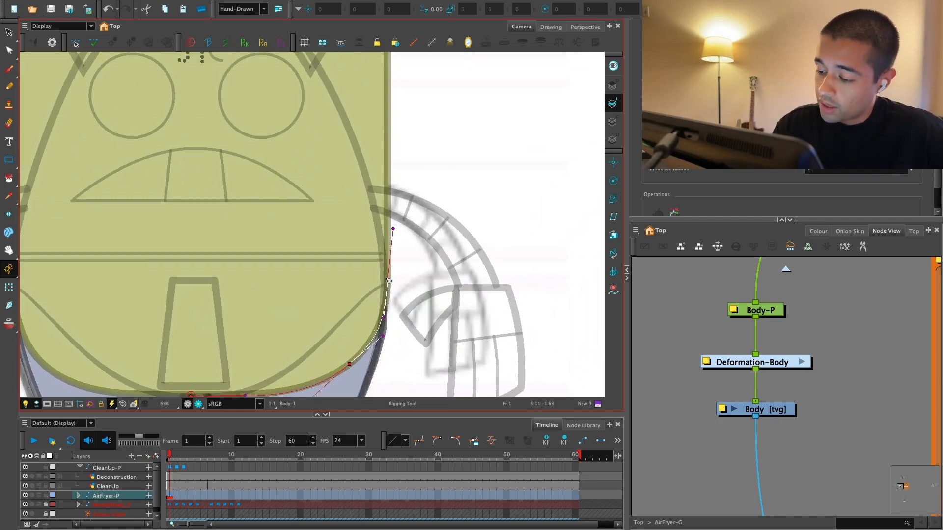
pyautogui.press('1')
pyautogui.moveTo(395, 171); pyautogui.dragTo(390, 201)
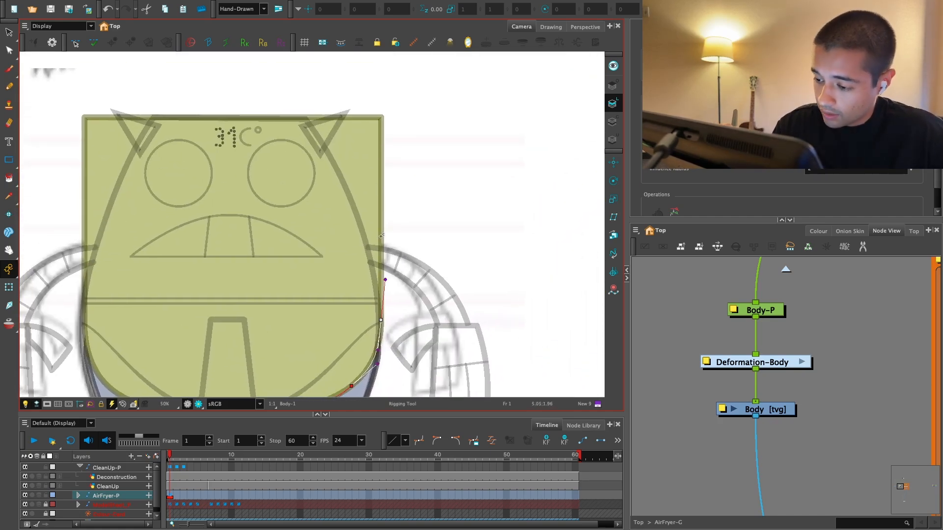
pyautogui.press('2')
pyautogui.moveTo(398, 94); pyautogui.dragTo(416, 163)
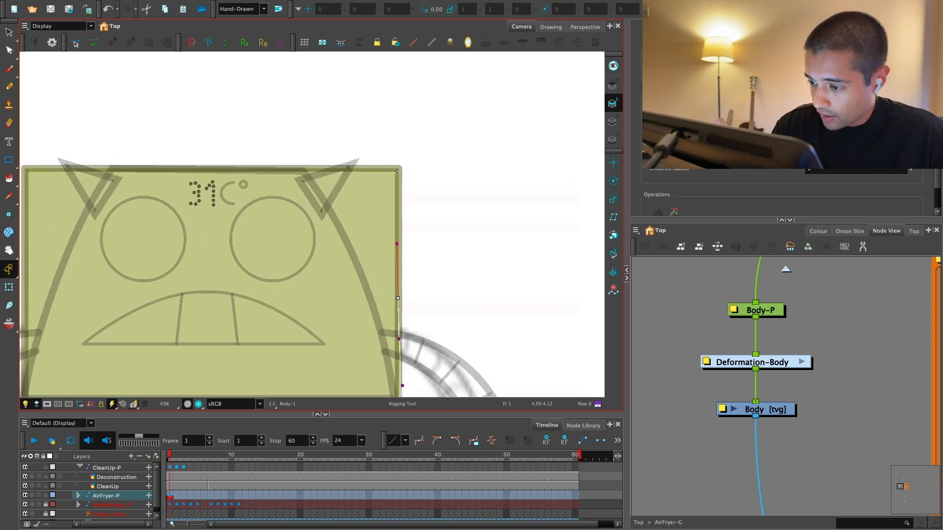
pyautogui.hotkey('ctrl', 'z')
pyautogui.press('1')
pyautogui.press('1')
pyautogui.moveTo(402, 194); pyautogui.dragTo(420, 219)
pyautogui.press('2')
pyautogui.press('2')
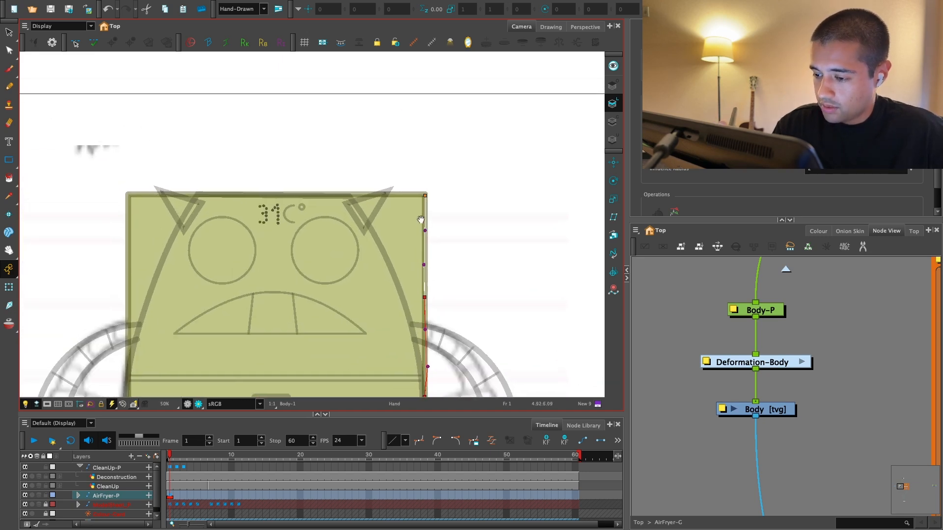
# Step: Add a point at the body's top centre to the deformation curve and flatten the segment from the top right corner
pyautogui.click(455, 188)
pyautogui.moveTo(441, 173); pyautogui.dragTo(453, 161)
pyautogui.press('1')
pyautogui.press('1')
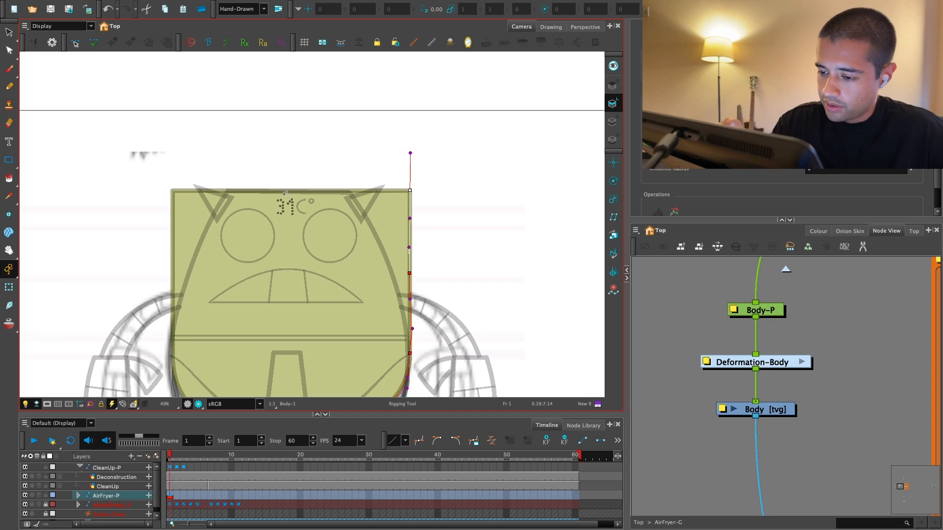
pyautogui.press('2')
pyautogui.press('2')
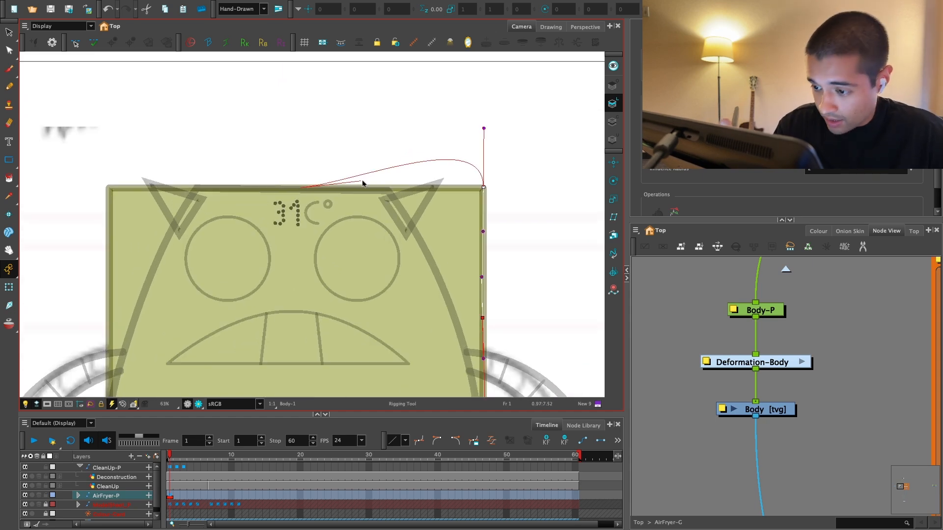
pyautogui.click(370, 188)
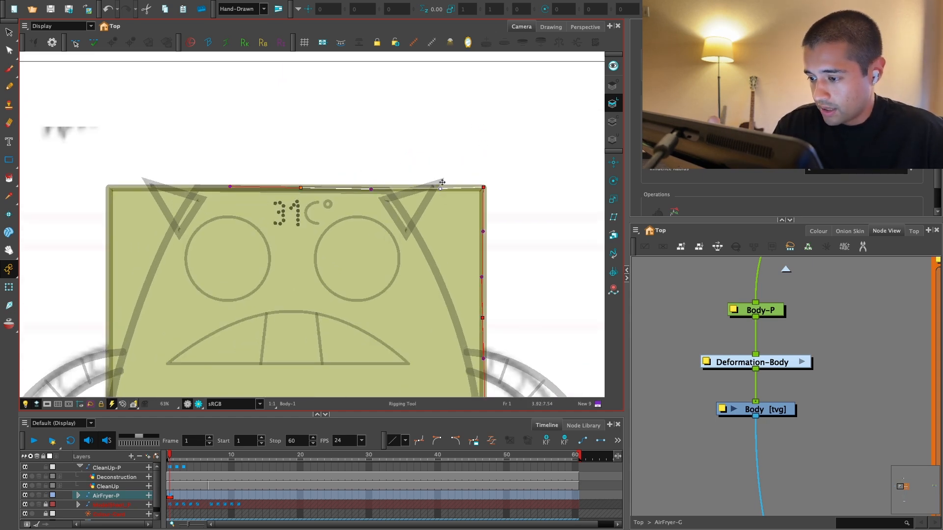
pyautogui.press('1')
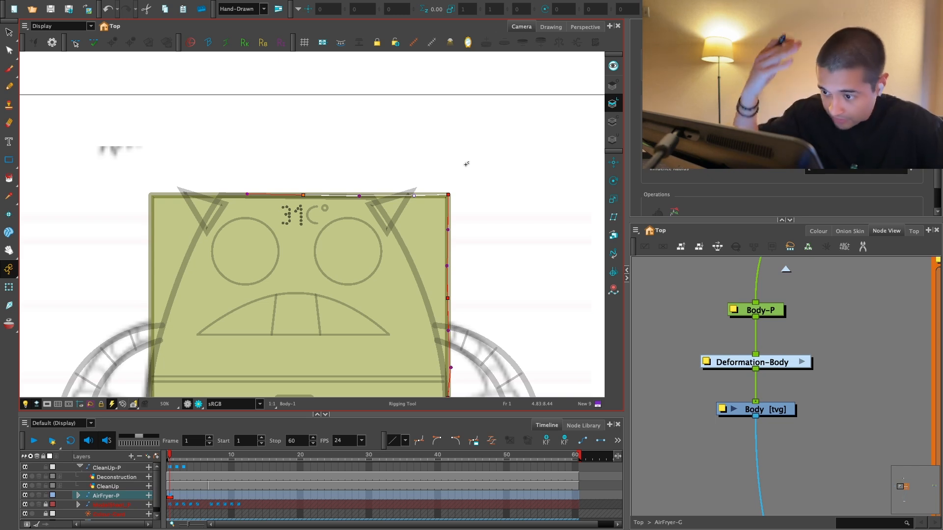
# Step: Align the curve handles and the top centre point with the right half of the body's top edge
pyautogui.press('2')
pyautogui.press('2')
pyautogui.press('space')
pyautogui.moveTo(434, 203); pyautogui.dragTo(420, 255)
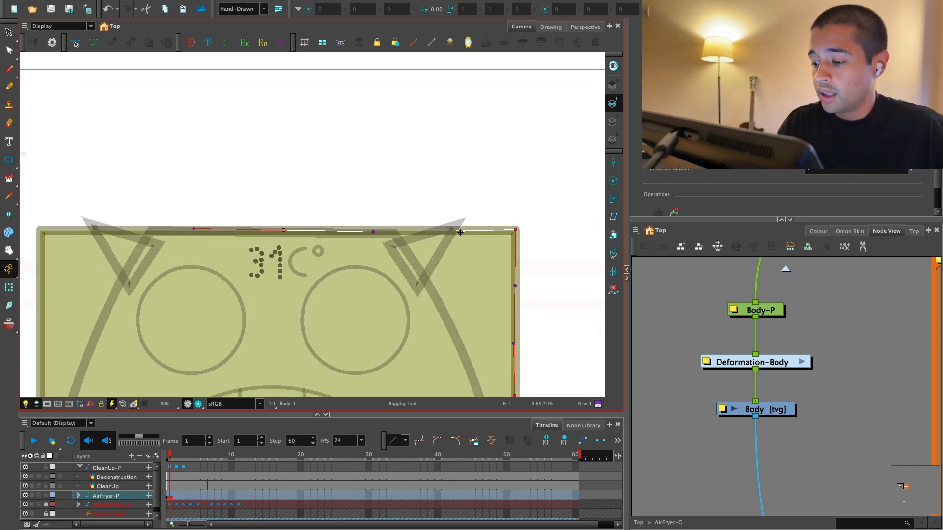
pyautogui.moveTo(460, 232); pyautogui.dragTo(450, 230)
pyautogui.press('1')
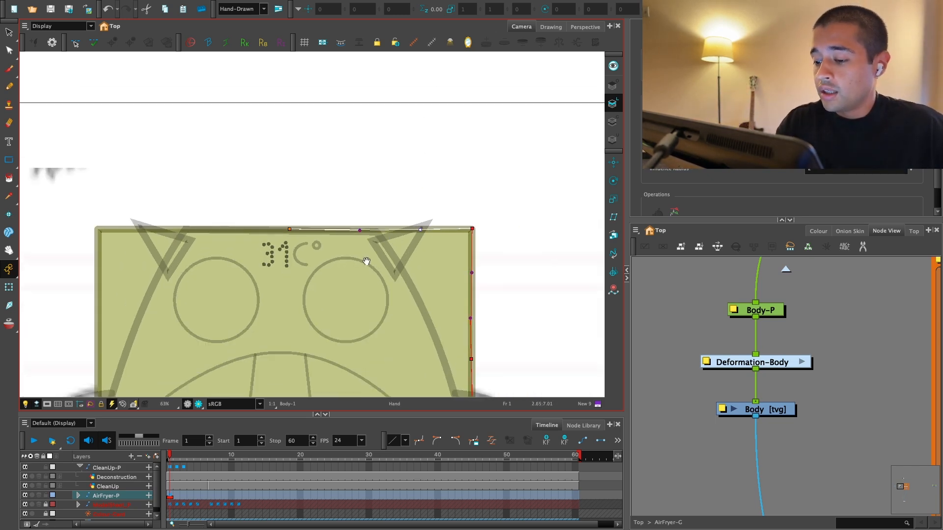
pyautogui.press('2')
pyautogui.press('space')
pyautogui.moveTo(366, 261); pyautogui.dragTo(461, 270)
pyautogui.moveTo(378, 240); pyautogui.dragTo(377, 242)
pyautogui.moveTo(467, 244); pyautogui.dragTo(468, 240)
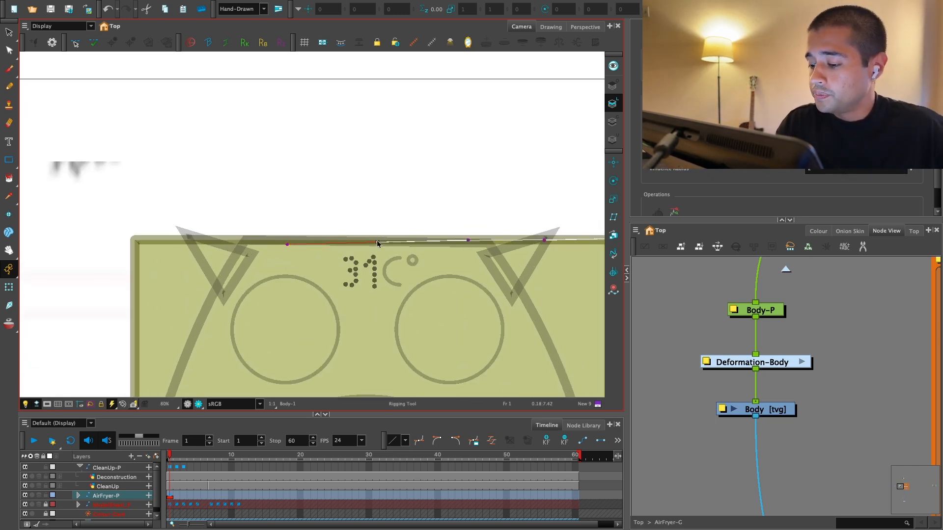
pyautogui.moveTo(378, 243); pyautogui.dragTo(378, 240)
# Step: Extend the body's deformation curve to the top left corner and align its handles with the top edge
pyautogui.press('space')
pyautogui.moveTo(362, 253); pyautogui.dragTo(433, 257)
pyautogui.press('2')
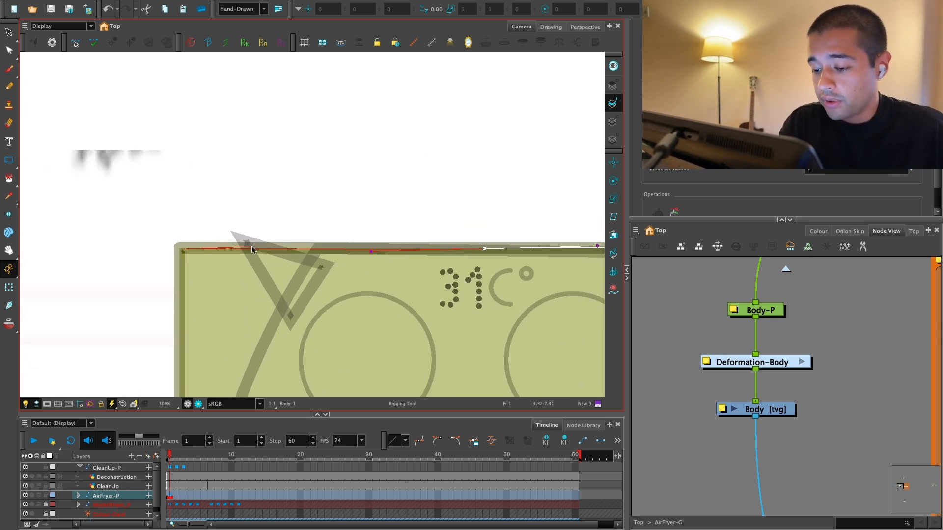
pyautogui.moveTo(251, 246); pyautogui.dragTo(256, 248)
pyautogui.press('1')
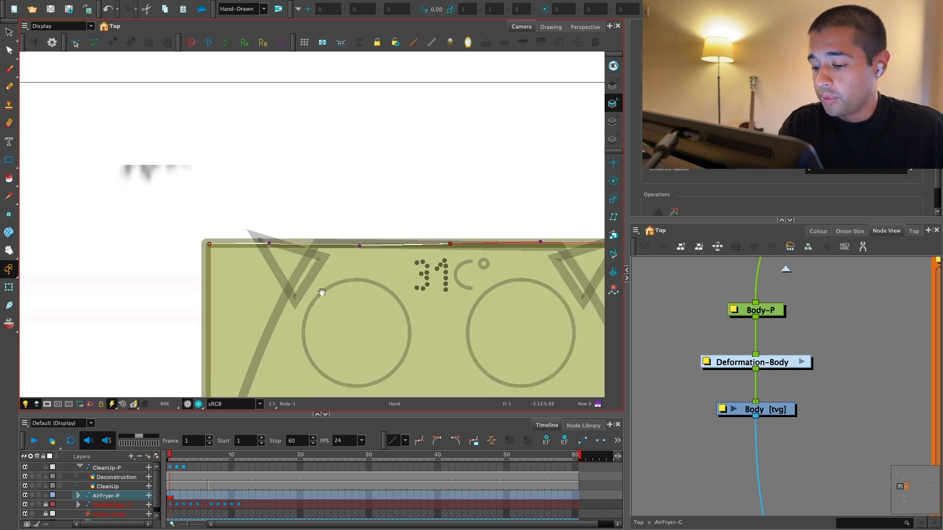
pyautogui.press('1')
pyautogui.press('2')
pyautogui.click(214, 241)
pyautogui.moveTo(456, 241); pyautogui.dragTo(452, 240)
pyautogui.press('1')
pyautogui.press('1')
pyautogui.press('space')
pyautogui.moveTo(336, 276); pyautogui.dragTo(373, 198)
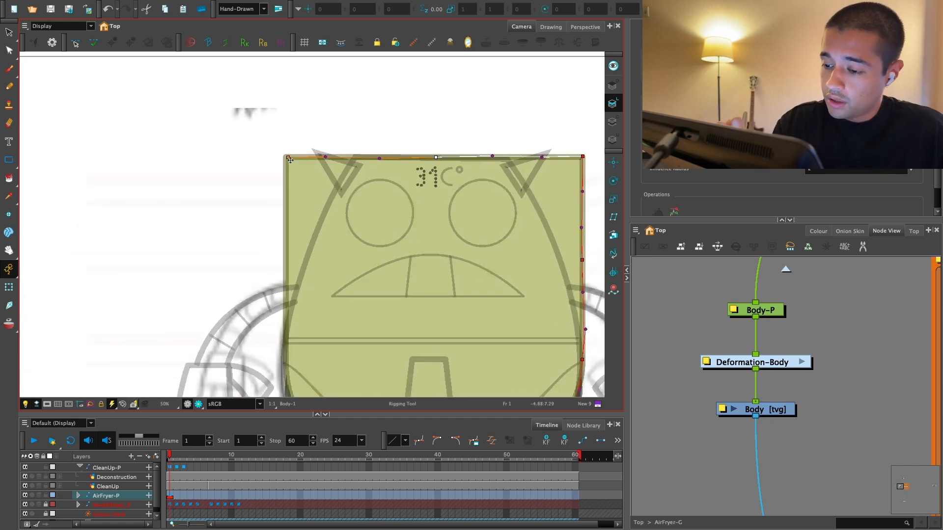
pyautogui.moveTo(290, 159); pyautogui.dragTo(288, 160)
# Step: Extend the body's deformation curve down the left side with a midway point and straighten its handles along the outline
pyautogui.press('1')
pyautogui.press('1')
pyautogui.press('space')
pyautogui.moveTo(398, 319); pyautogui.dragTo(371, 307)
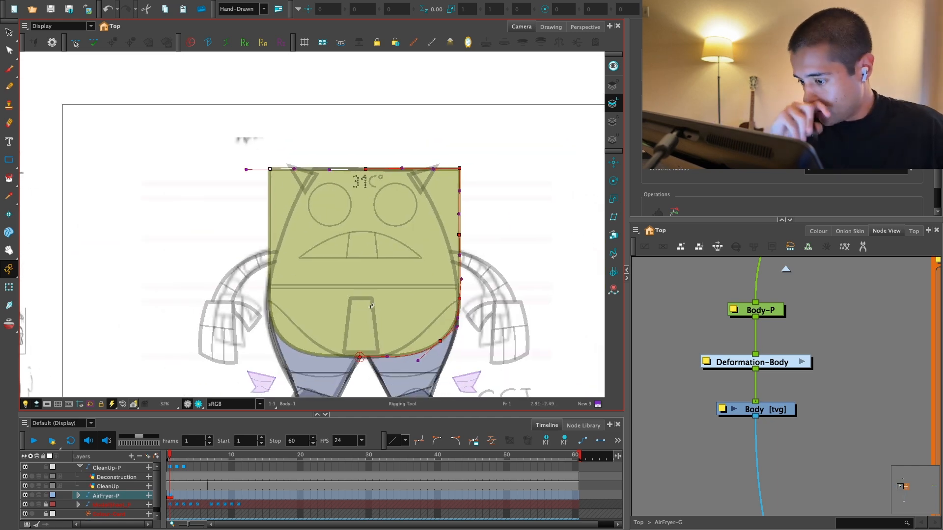
pyautogui.press('2')
pyautogui.press('2')
pyautogui.press('2')
pyautogui.press('2')
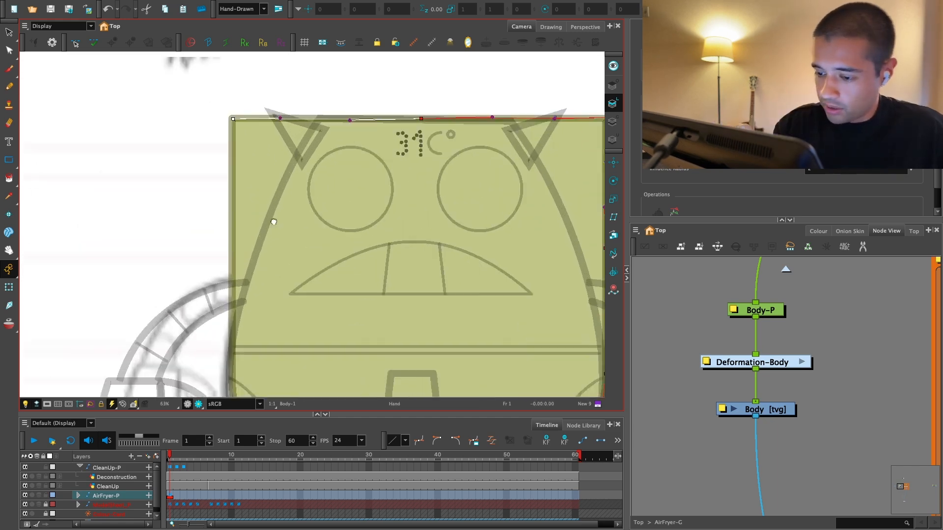
pyautogui.press('space')
pyautogui.moveTo(209, 245); pyautogui.dragTo(239, 262)
pyautogui.moveTo(239, 215); pyautogui.dragTo(239, 217)
pyautogui.moveTo(180, 107); pyautogui.dragTo(239, 180)
pyautogui.press('1')
pyautogui.press('space')
pyautogui.press('1')
pyautogui.press('1')
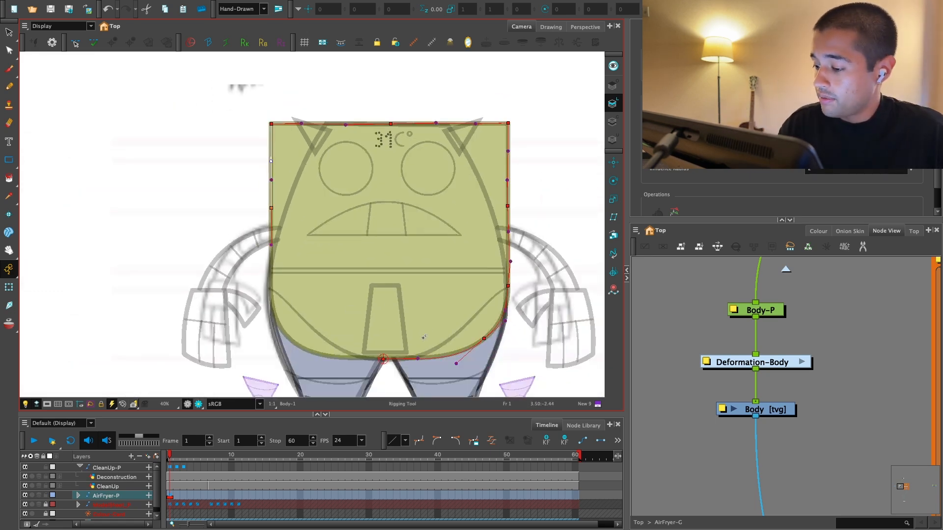
# Step: Continue the deformation curve around the body's lower left corner and close it at the bottom centre
pyautogui.press('2')
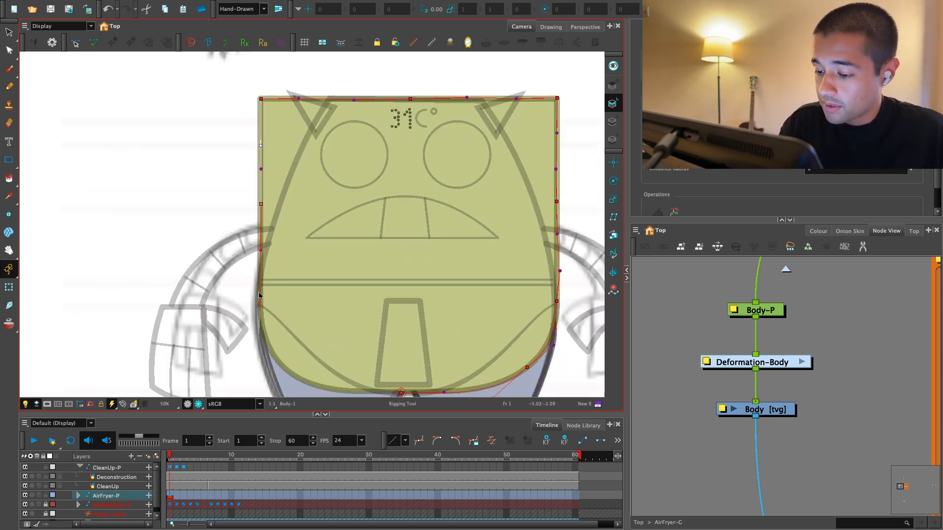
pyautogui.press('space')
pyautogui.moveTo(488, 336); pyautogui.dragTo(474, 261)
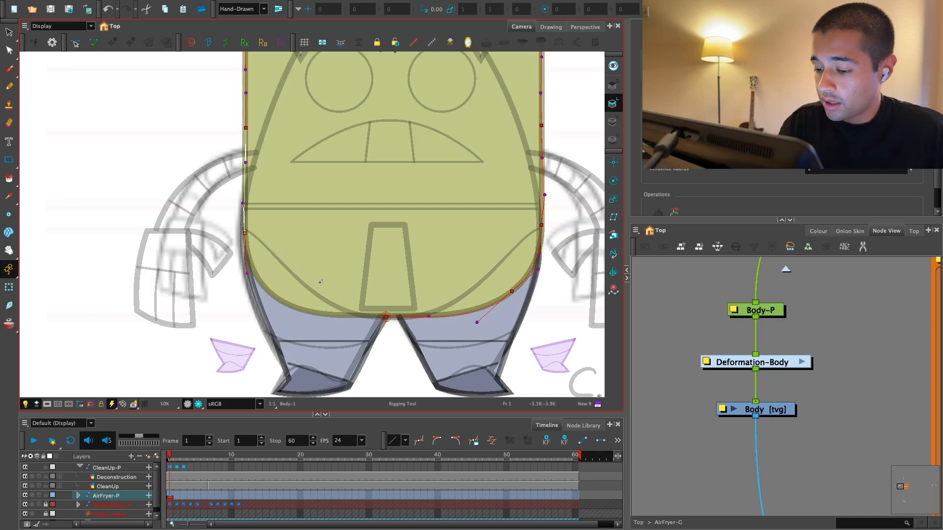
pyautogui.moveTo(275, 334); pyautogui.dragTo(274, 334)
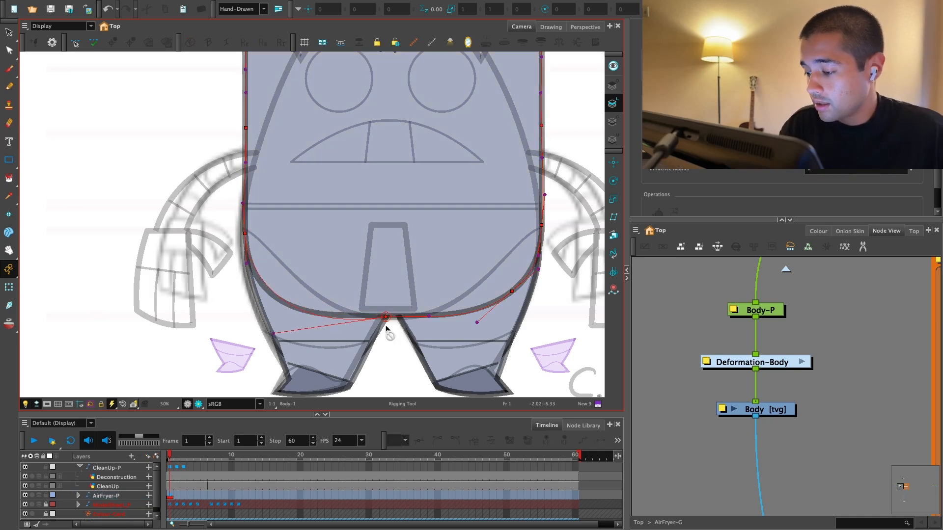
pyautogui.click(273, 268)
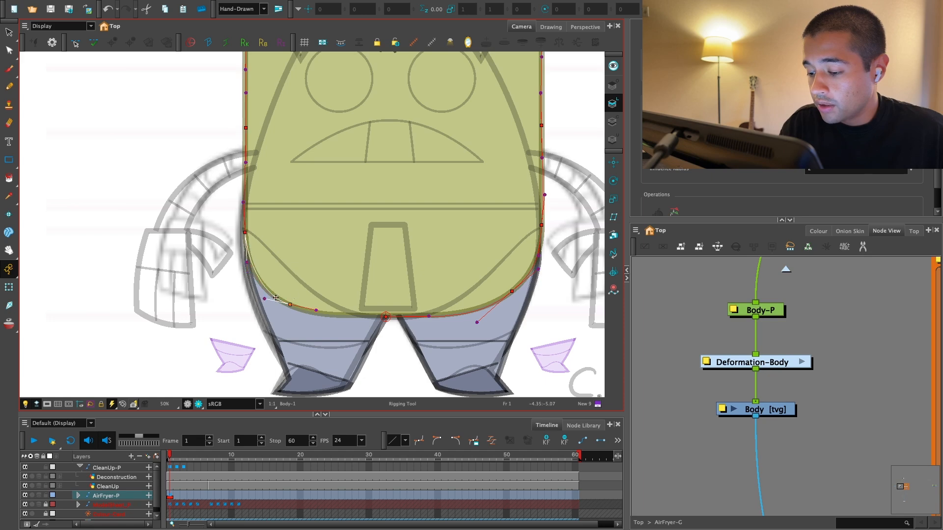
# Step: Refine the lower left handles and the bottom centre end so the deformation curve follows the body's bottom outline
pyautogui.scroll(2, 350, 323)
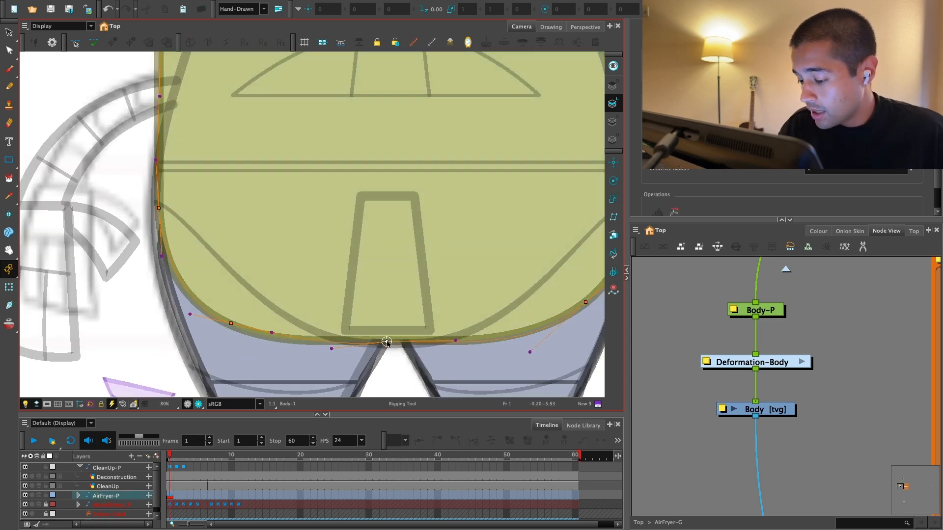
pyautogui.moveTo(274, 332); pyautogui.dragTo(248, 330)
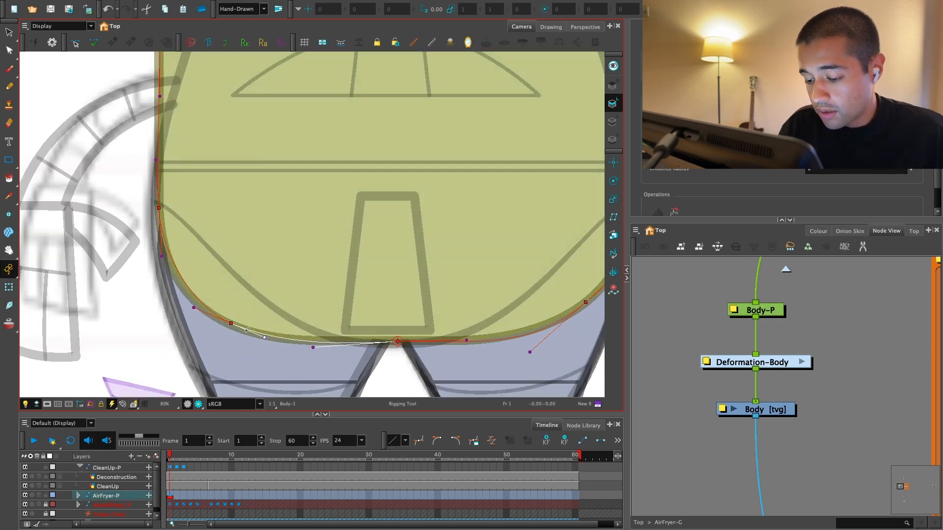
pyautogui.scroll(-1, 224, 321)
pyautogui.hscroll(1, 255, 322)
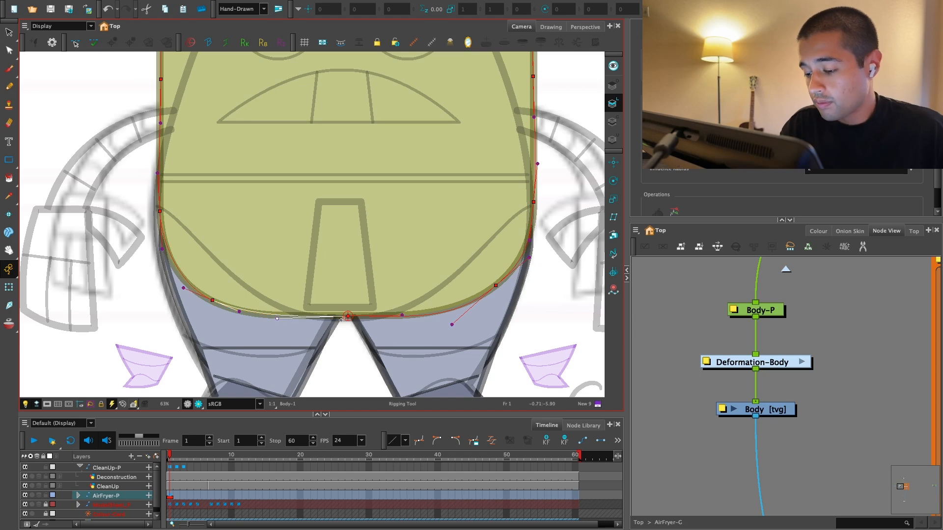
pyautogui.moveTo(347, 316); pyautogui.dragTo(342, 316)
pyautogui.press('2')
pyautogui.press('2')
pyautogui.moveTo(425, 322); pyautogui.dragTo(418, 335)
# Step: Select the Body drawing and offset the Deformation-Body node to the side of Body-P and the drawing
pyautogui.hotkey('shift', 't')
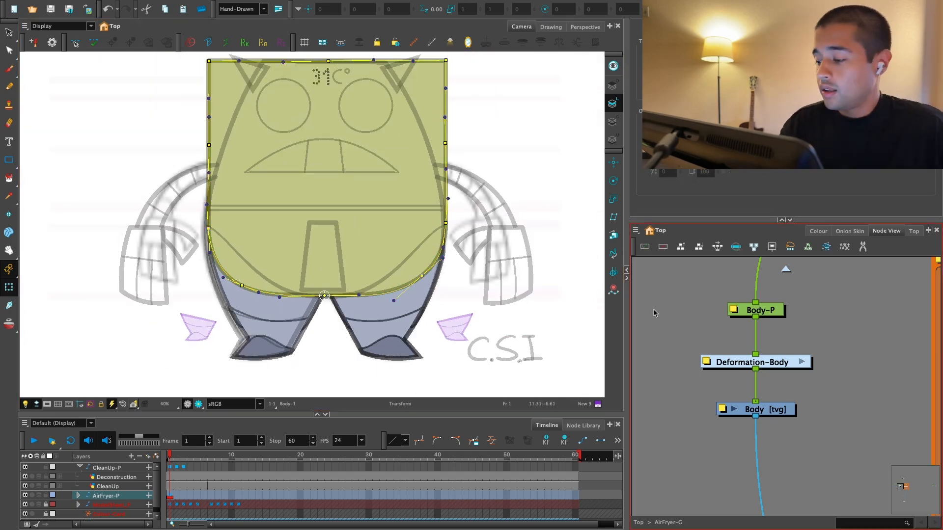
pyautogui.doubleClick(778, 408)
pyautogui.click(790, 519)
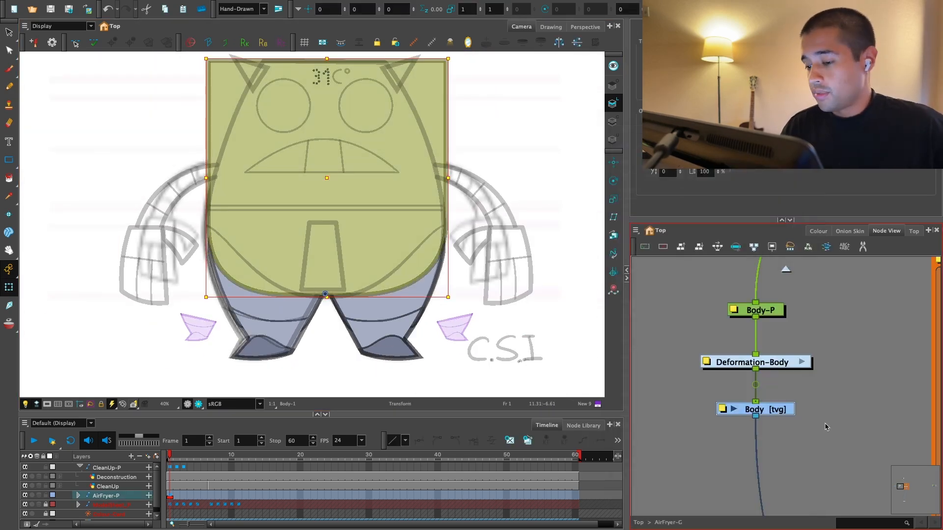
pyautogui.click(827, 424)
pyautogui.press('2')
pyautogui.moveTo(811, 301); pyautogui.dragTo(786, 338)
pyautogui.moveTo(754, 403); pyautogui.dragTo(702, 401)
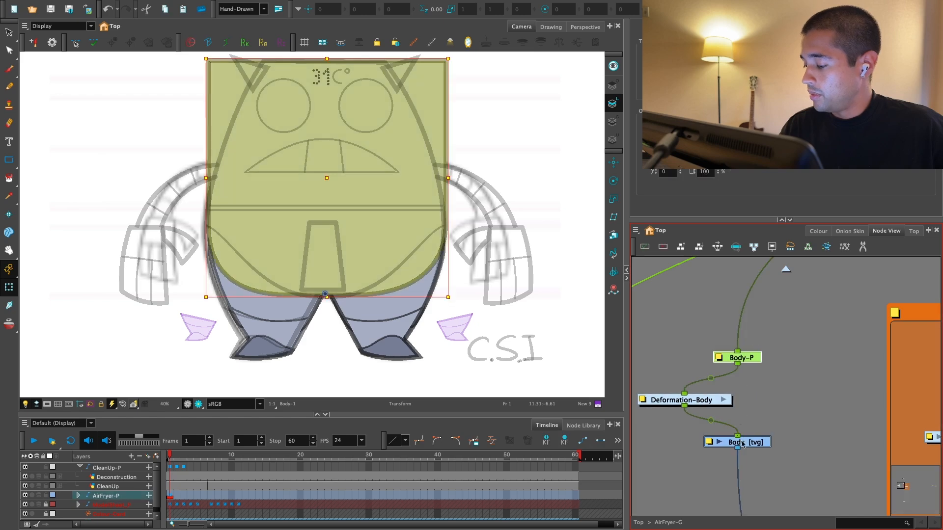
# Step: Try rotating the body drawing about its pivot and undo the rotation
pyautogui.hotkey('alt', '3')
pyautogui.press('2')
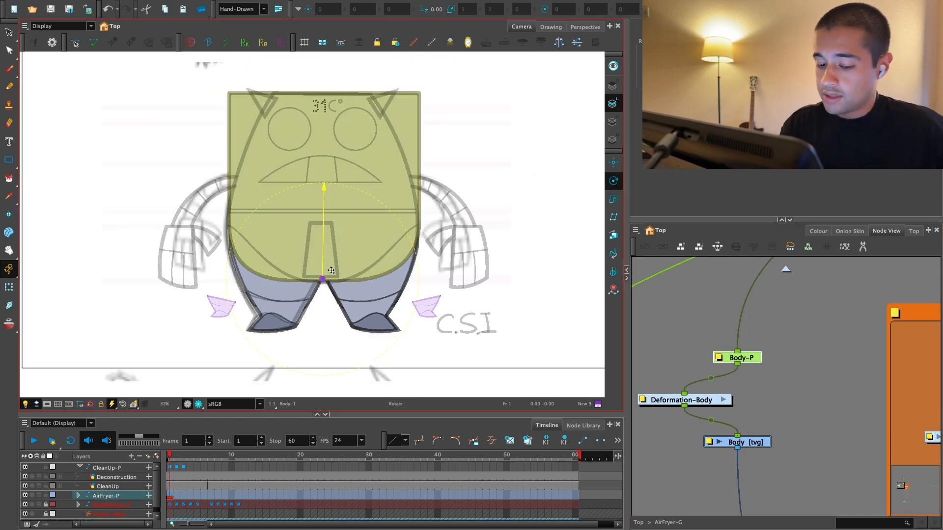
pyautogui.hotkey('shift', 't')
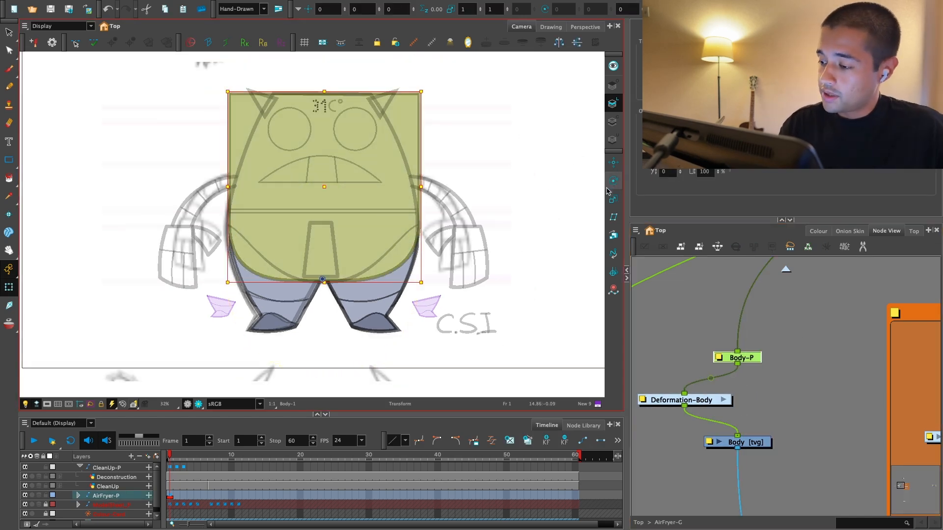
pyautogui.click(609, 186)
pyautogui.moveTo(322, 188)
pyautogui.mouseDown()
pyautogui.moveTo(385, 206)
pyautogui.moveTo(344, 188)
pyautogui.moveTo(362, 308)
pyautogui.mouseUp()
pyautogui.hotkey('ctrl', 'z')
# Step: Show only the Body drawing's deformation controls in the camera and clear the drawing selection
pyautogui.click(170, 498)
pyautogui.hotkey('shift', 't')
pyautogui.press('1')
pyautogui.press('F11')
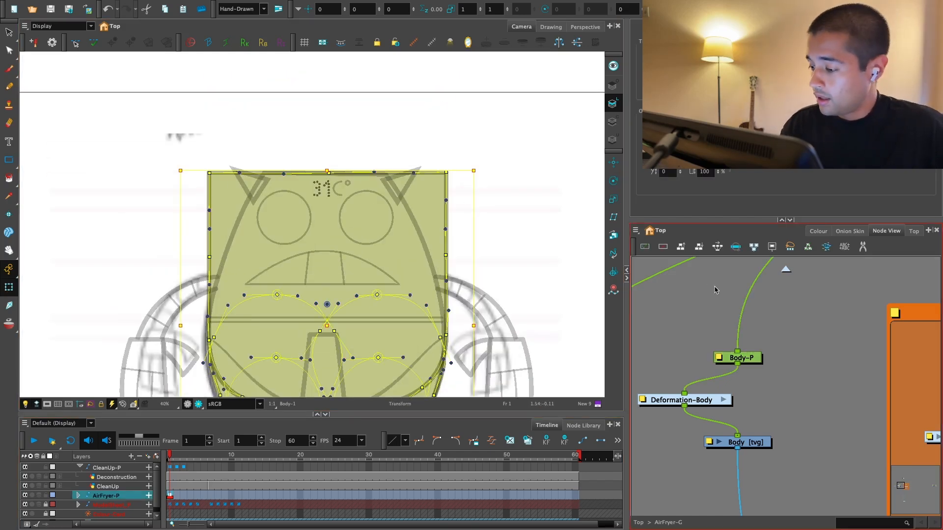
pyautogui.click(715, 289)
pyautogui.press('2')
pyautogui.hotkey('shift', 'c')
pyautogui.click(203, 168)
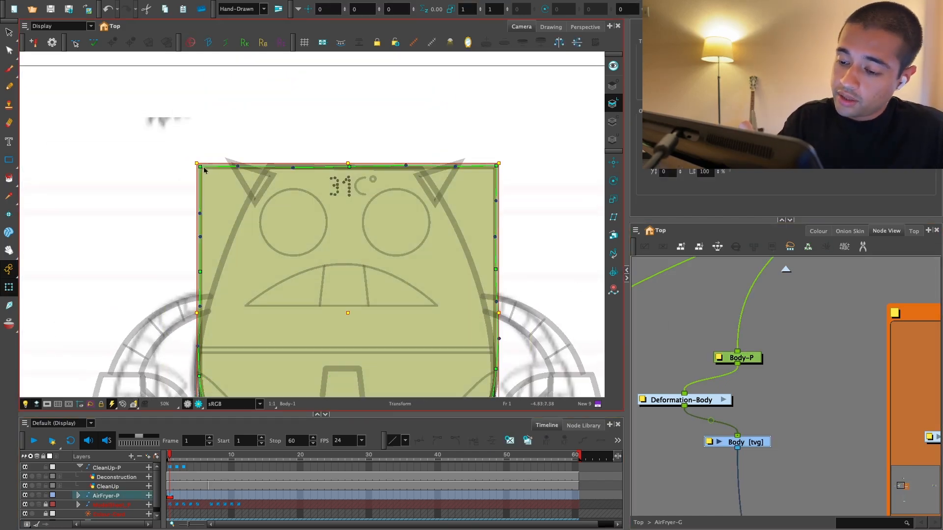
pyautogui.click(693, 305)
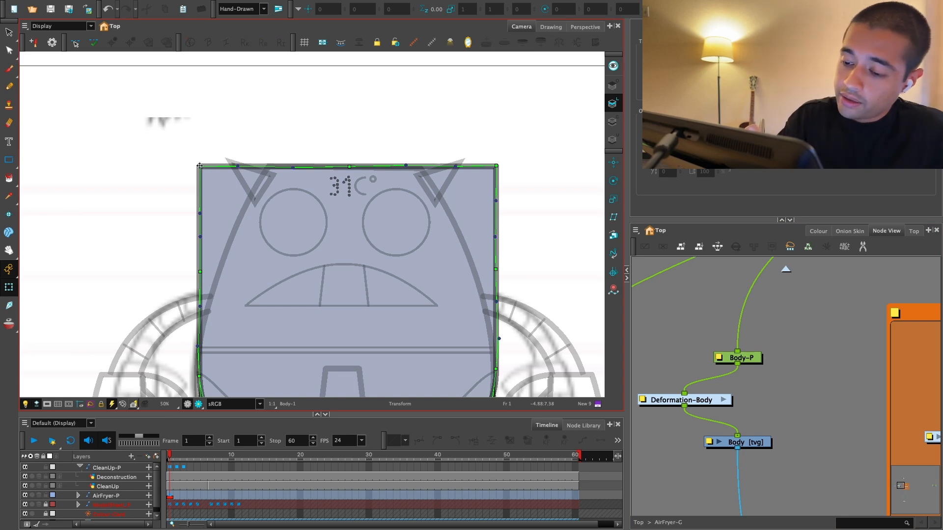
# Step: Move the body's top left deformation point inward to the inner side of the left horn
pyautogui.moveTo(200, 166); pyautogui.dragTo(208, 165)
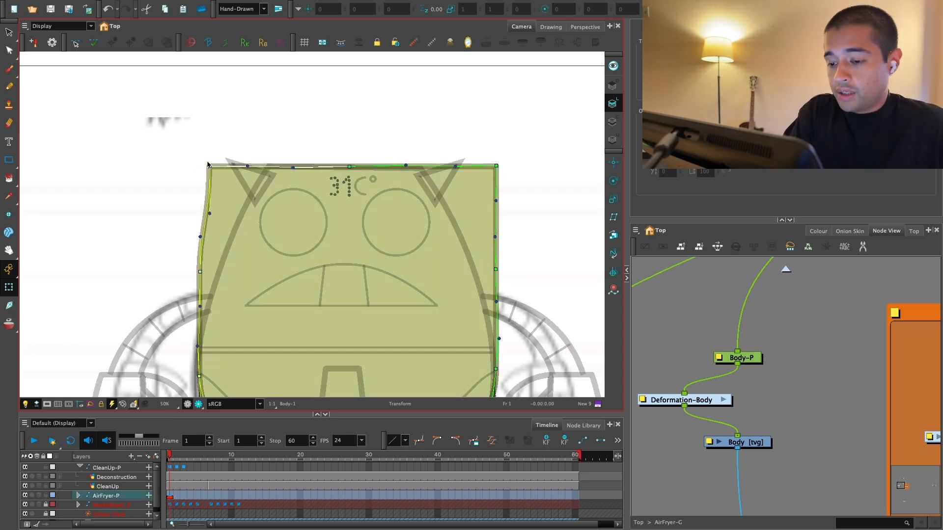
pyautogui.press('Right')
pyautogui.press('Right')
pyautogui.press('Right')
pyautogui.press('Right')
pyautogui.press('Right')
pyautogui.press('Right')
pyautogui.press('Right')
pyautogui.press('Right')
pyautogui.press('Right')
pyautogui.press('Right')
pyautogui.press('Right')
pyautogui.press('Right')
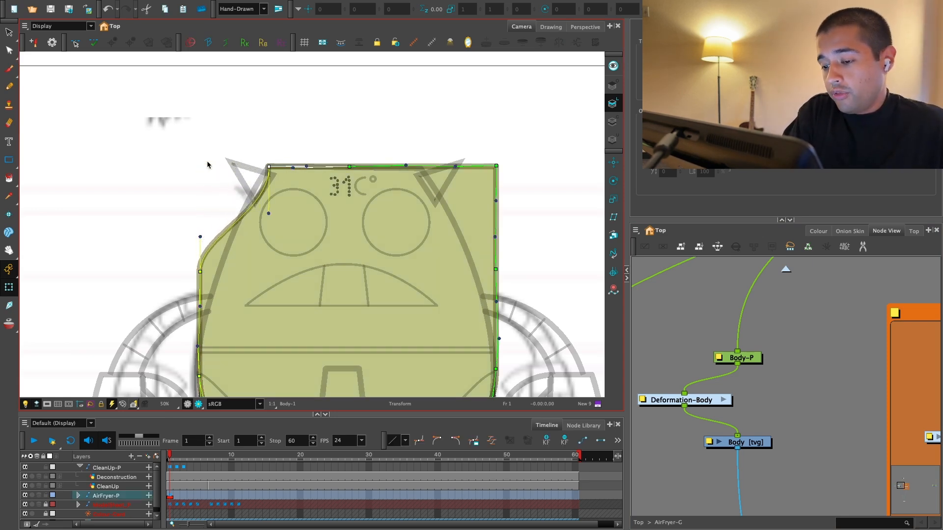
pyautogui.click(568, 243)
# Step: Move the body's top right deformation point inward to mirror the narrowed top left corner
pyautogui.click(497, 166)
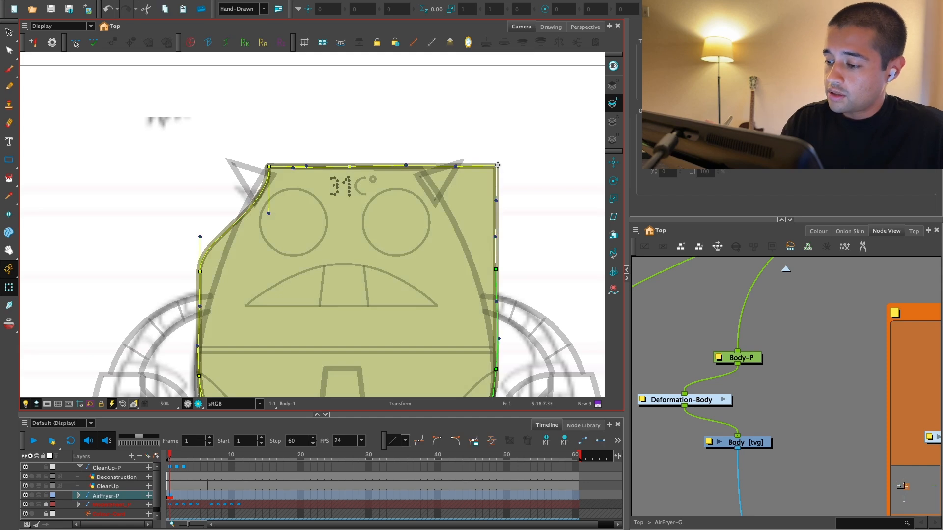
pyautogui.press('Left')
pyautogui.press('Left')
pyautogui.press('Left')
pyautogui.press('Left')
pyautogui.press('Left')
pyautogui.press('Left')
pyautogui.press('Left')
pyautogui.press('Left')
pyautogui.press('Left')
pyautogui.press('Left')
pyautogui.press('Left')
pyautogui.press('Left')
pyautogui.press('Left')
pyautogui.press('Left')
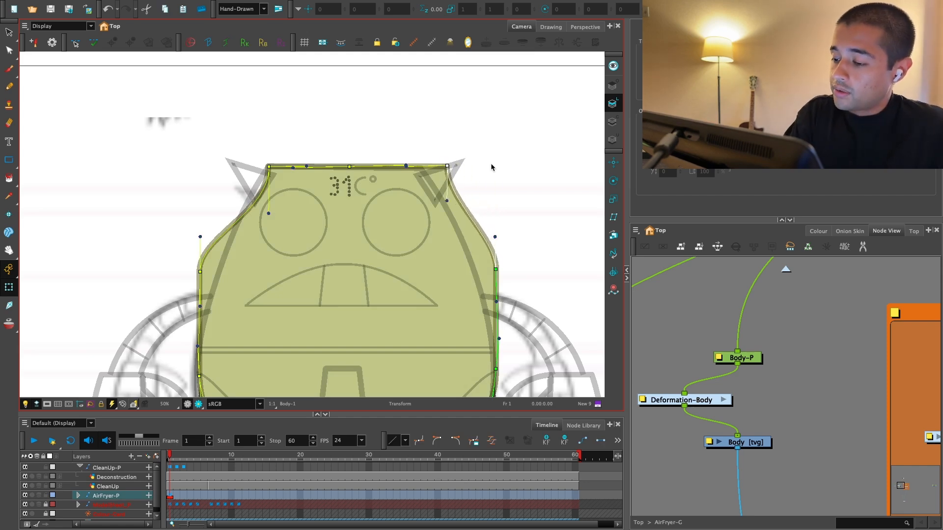
pyautogui.press('Left')
pyautogui.press('Left')
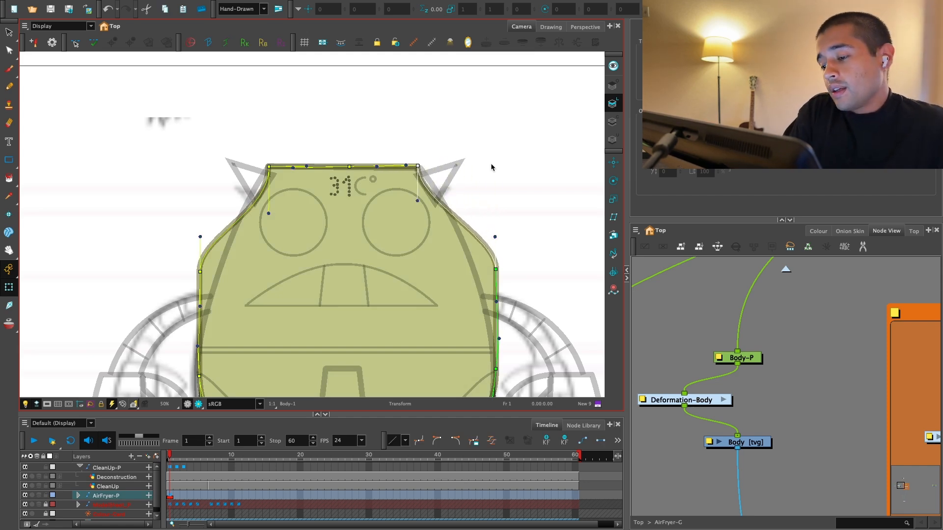
pyautogui.click(493, 168)
# Step: Move the midway deformation point on the body's left side inward toward the sketched outline
pyautogui.moveTo(372, 245); pyautogui.dragTo(411, 168)
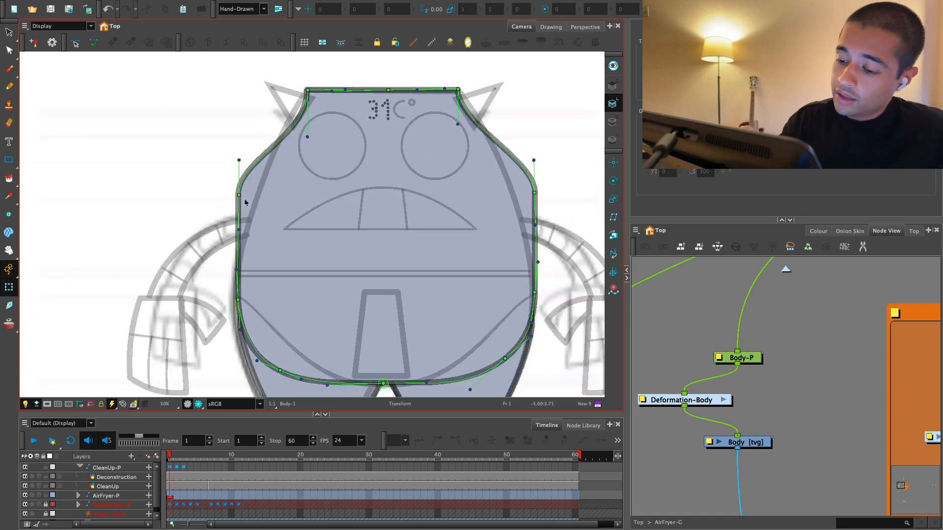
pyautogui.click(234, 198)
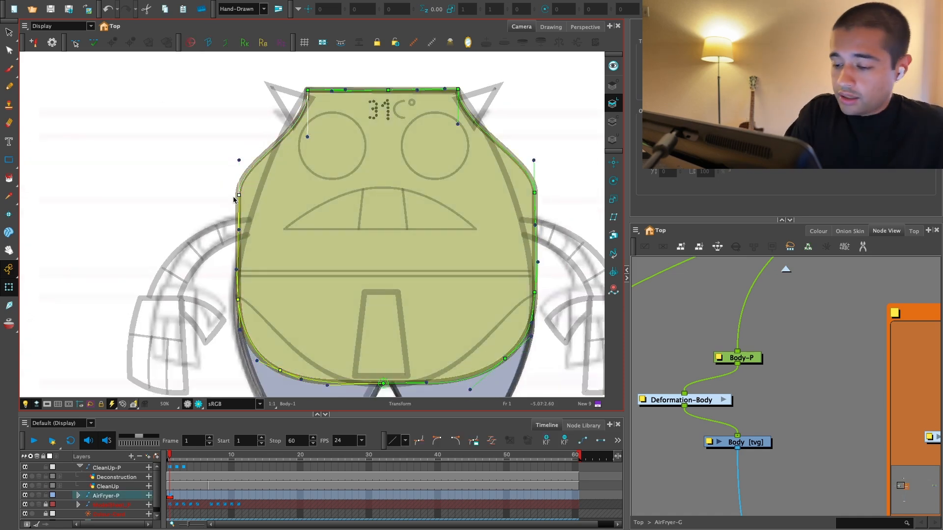
pyautogui.press('Right')
pyautogui.press('Right')
pyautogui.press('Right')
pyautogui.press('Right')
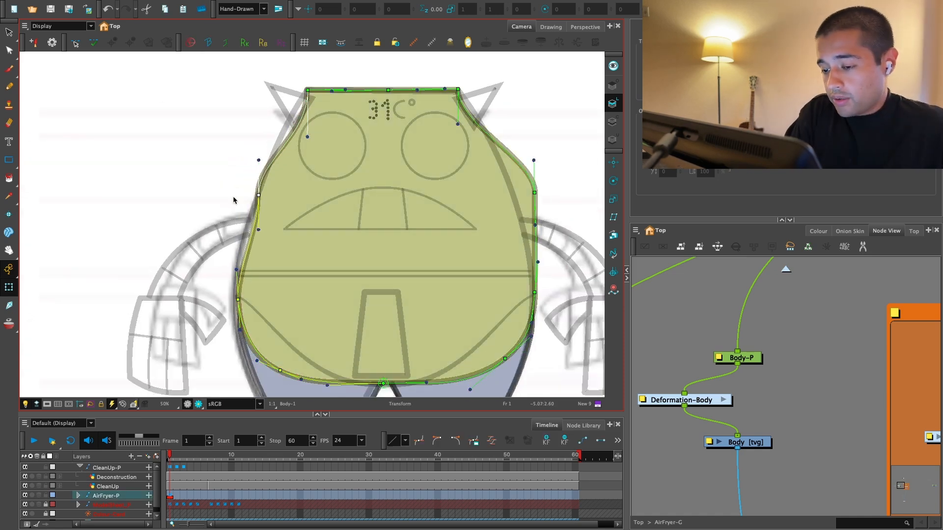
# Step: Move the midway deformation point on the body's right side inward to match the left side
pyautogui.click(535, 192)
pyautogui.press('Left')
pyautogui.press('Left')
pyautogui.press('Left')
pyautogui.press('Left')
pyautogui.press('Left')
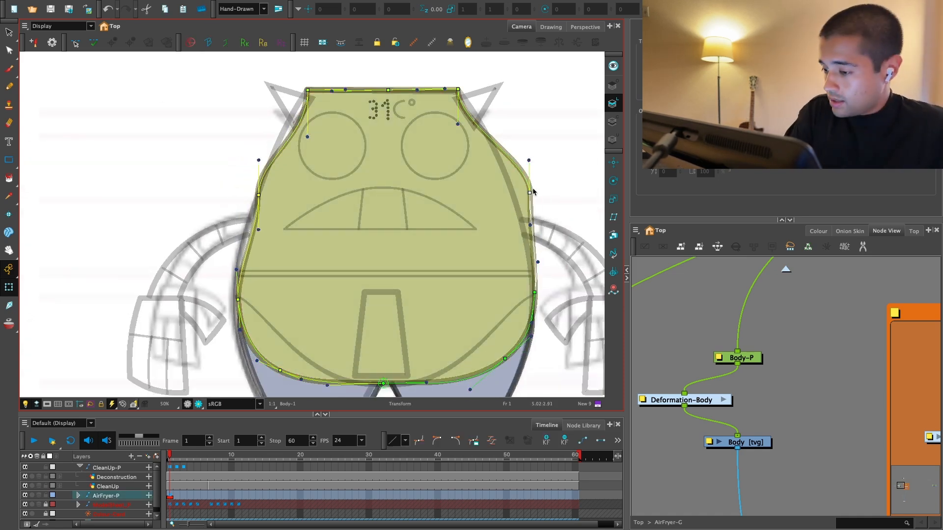
pyautogui.click(533, 189)
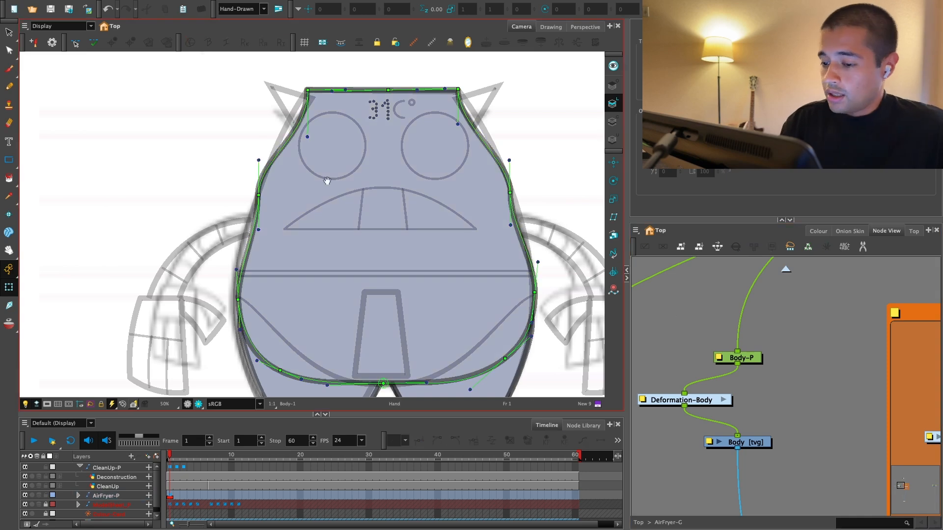
# Step: Adjust the upper left side's deformation handles so the body follows the tapered sketch outline
pyautogui.press('2')
pyautogui.moveTo(267, 188); pyautogui.dragTo(276, 192)
pyautogui.moveTo(326, 158); pyautogui.dragTo(301, 143)
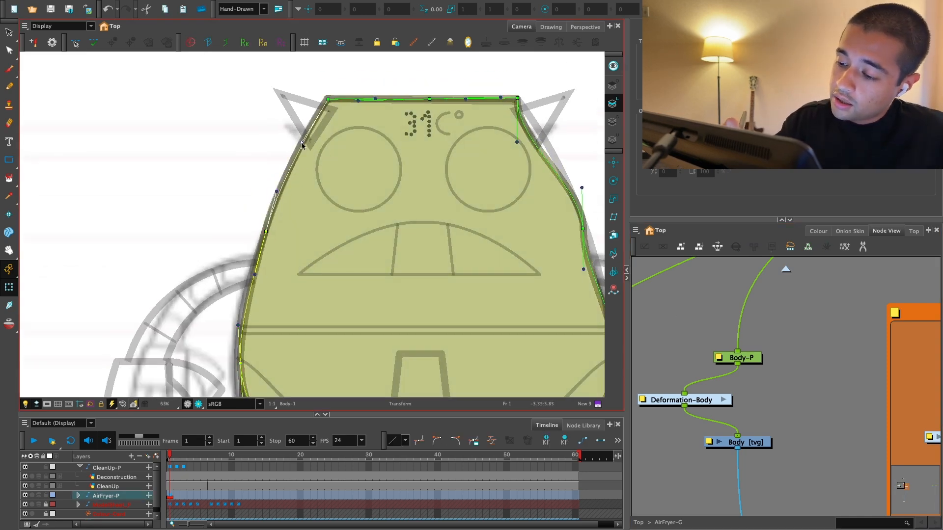
# Step: Adjust the body's right side deformation handles so the edge follows the tapered sketch outline
pyautogui.press('2')
pyautogui.moveTo(551, 165); pyautogui.dragTo(374, 183)
pyautogui.moveTo(332, 152); pyautogui.dragTo(360, 140)
pyautogui.moveTo(421, 298); pyautogui.dragTo(416, 228)
pyautogui.press('2')
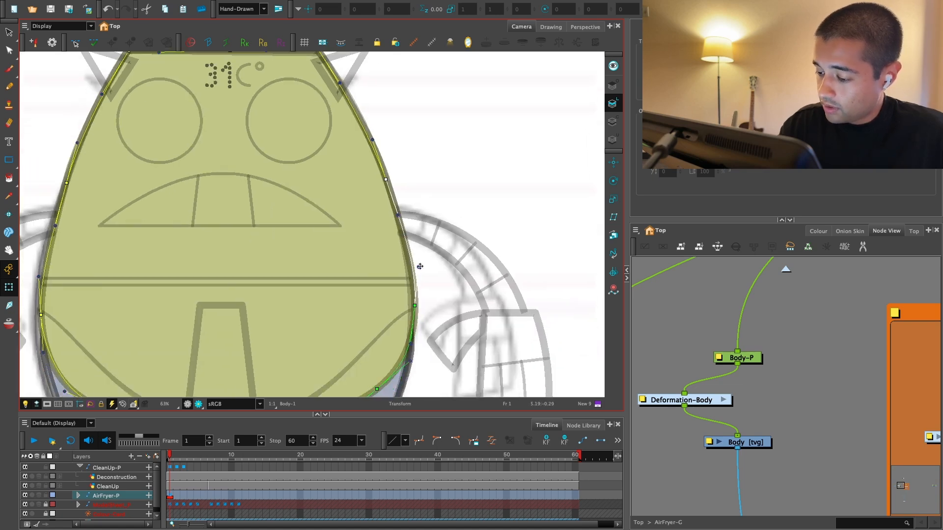
pyautogui.moveTo(418, 268); pyautogui.dragTo(414, 269)
pyautogui.moveTo(414, 306); pyautogui.dragTo(403, 204)
# Step: Move the right upper leg's outer deformation point slightly up and outward near the body's edge
pyautogui.press('2')
pyautogui.press('2')
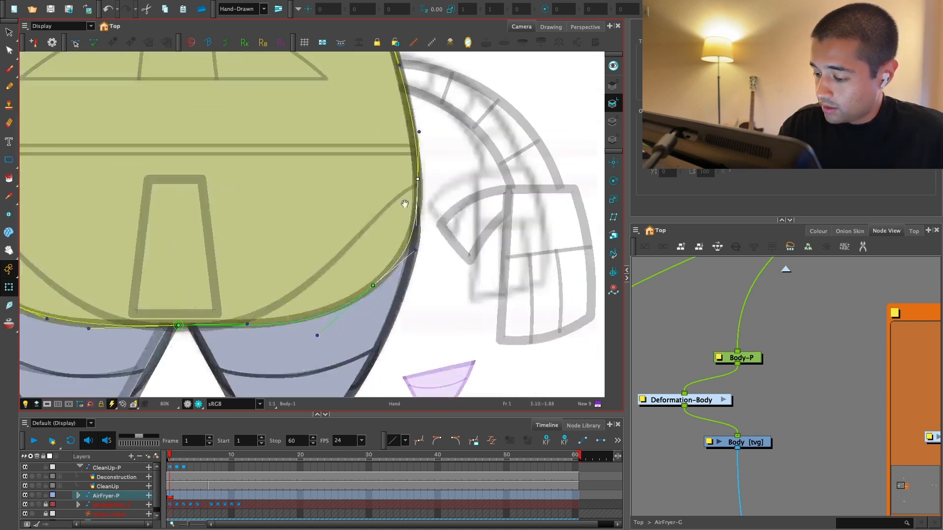
pyautogui.moveTo(434, 273); pyautogui.dragTo(413, 280)
pyautogui.press('2')
pyautogui.click(435, 302)
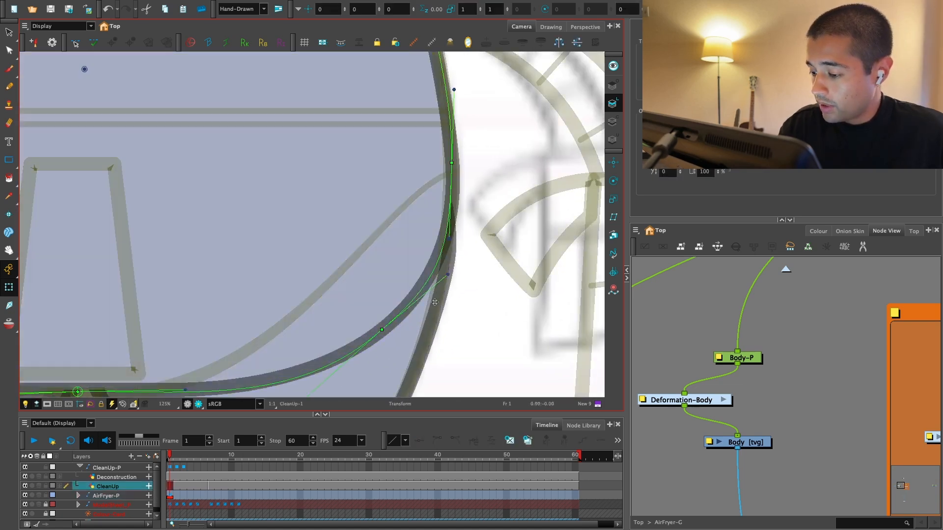
pyautogui.click(449, 267)
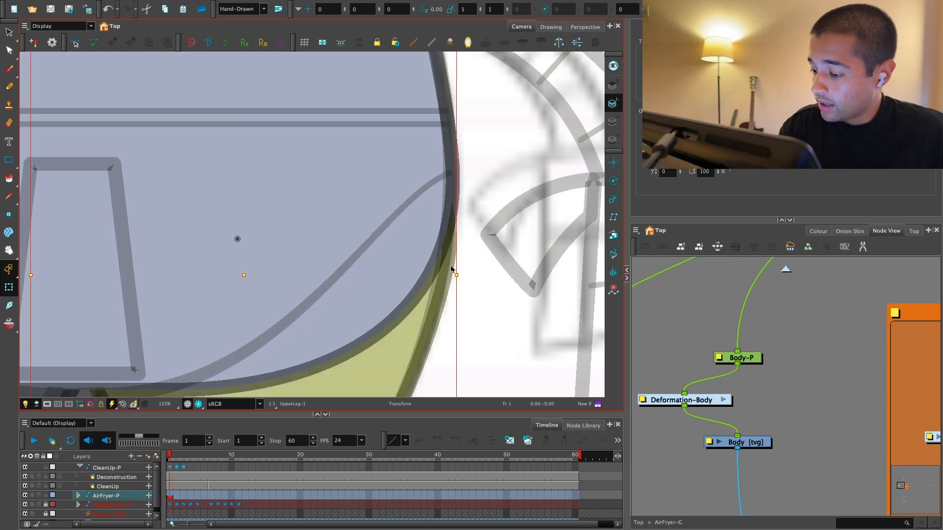
pyautogui.moveTo(435, 171); pyautogui.dragTo(440, 143)
pyautogui.click(669, 312)
# Step: Shift the handle below the body's midway left deformation point slightly outward to match the sketch outline
pyautogui.moveTo(336, 265); pyautogui.dragTo(404, 261)
pyautogui.press('1')
pyautogui.press('1')
pyautogui.press('1')
pyautogui.press('1')
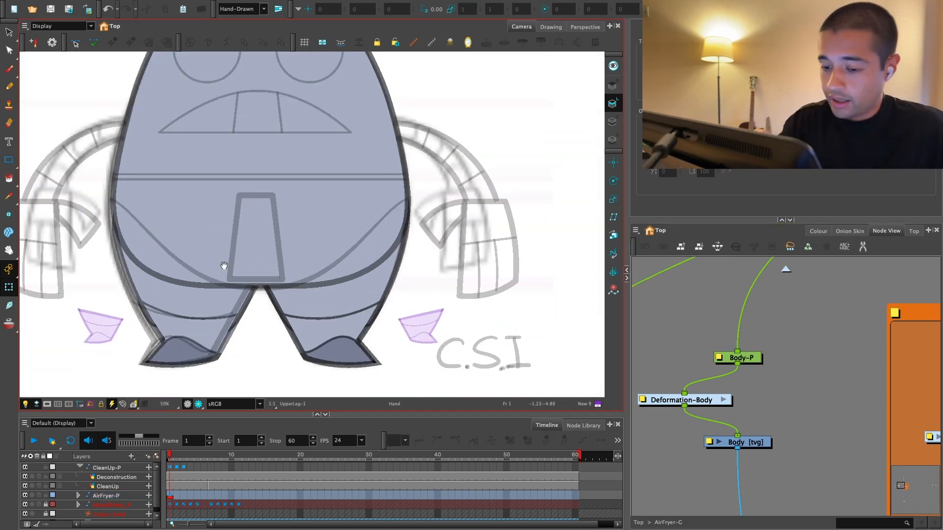
pyautogui.moveTo(224, 266); pyautogui.dragTo(353, 301)
pyautogui.press('2')
pyautogui.press('2')
pyautogui.press('2')
pyautogui.press('1')
pyautogui.moveTo(210, 245); pyautogui.dragTo(239, 280)
pyautogui.press('1')
pyautogui.moveTo(291, 295); pyautogui.dragTo(313, 307)
pyautogui.press('2')
pyautogui.click(278, 283)
pyautogui.press('2')
pyautogui.moveTo(294, 216); pyautogui.dragTo(307, 274)
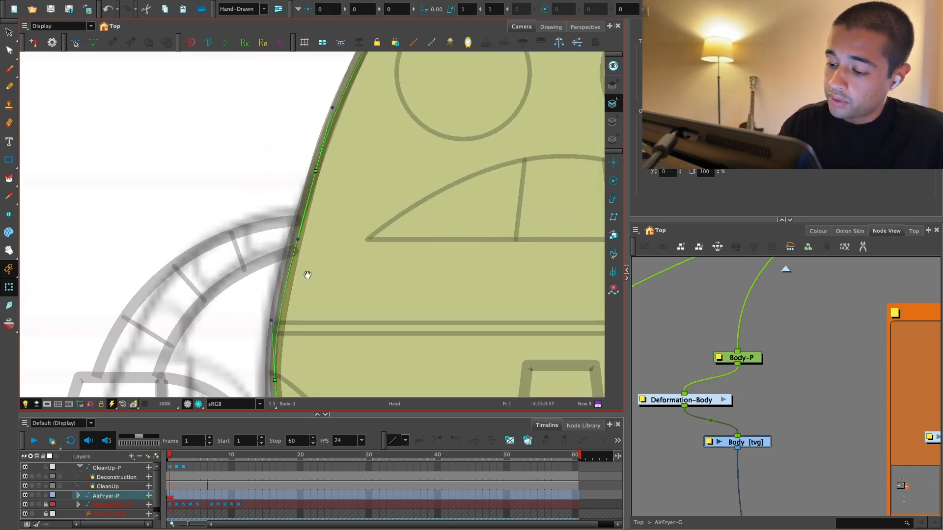
pyautogui.moveTo(298, 241); pyautogui.dragTo(293, 240)
# Step: Move the left upper leg's outer deformation point up and outward to match the right leg
pyautogui.moveTo(281, 371); pyautogui.dragTo(285, 230)
pyautogui.press('2')
pyautogui.click(296, 308)
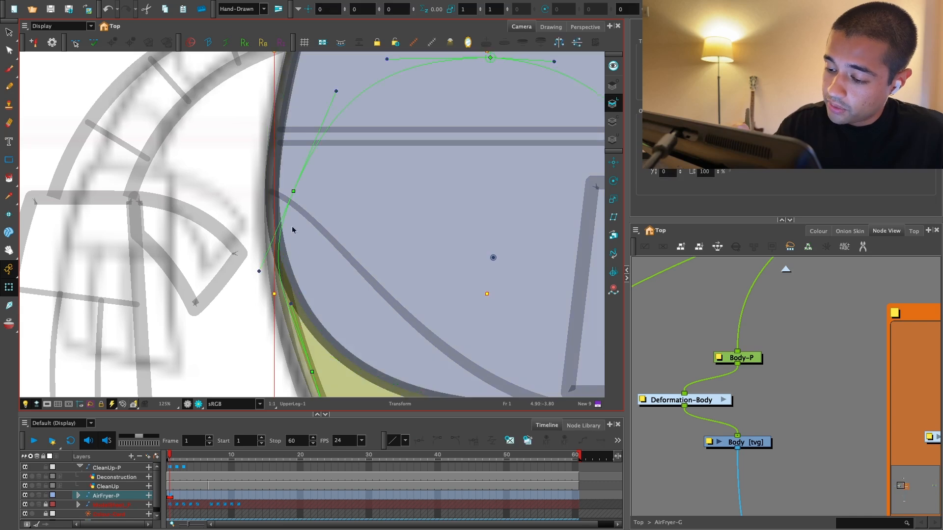
pyautogui.click(293, 193)
pyautogui.moveTo(293, 192); pyautogui.dragTo(282, 150)
pyautogui.press('1')
pyautogui.press('1')
pyautogui.moveTo(430, 296); pyautogui.dragTo(412, 290)
pyautogui.press('1')
pyautogui.press('1')
pyautogui.moveTo(566, 317); pyautogui.dragTo(494, 323)
pyautogui.click(653, 305)
# Step: Align the Body-P, Deformation-Body and Body nodes in a vertical column
pyautogui.press('1')
pyautogui.press('1')
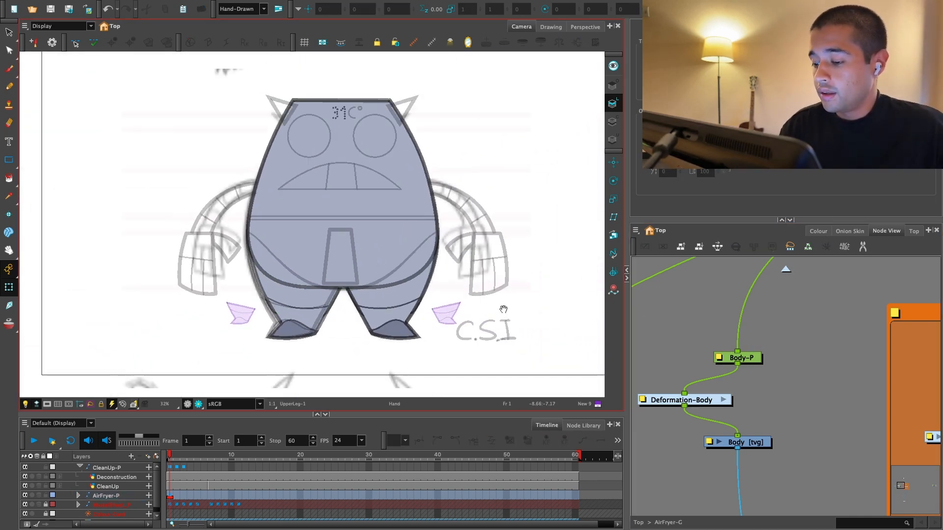
pyautogui.press('1')
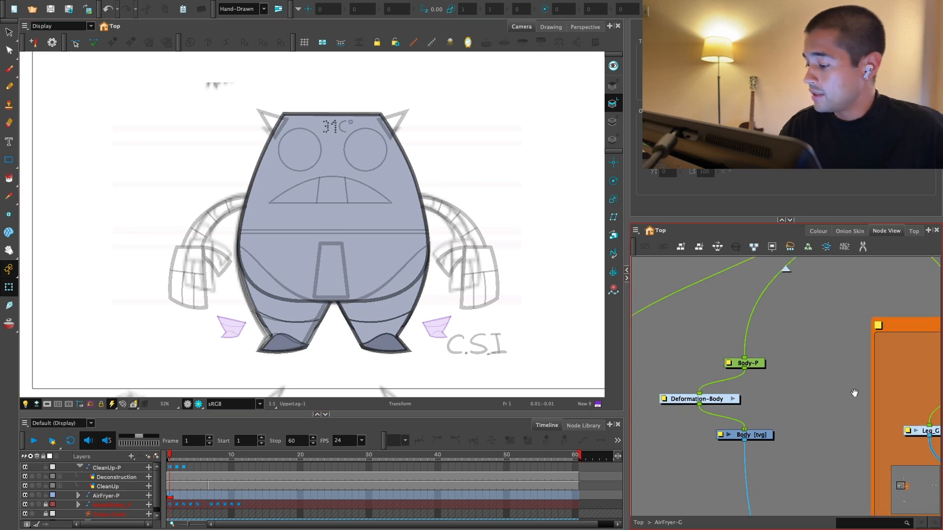
pyautogui.moveTo(854, 393); pyautogui.dragTo(816, 379)
pyautogui.moveTo(682, 385); pyautogui.dragTo(724, 369)
pyautogui.click(684, 419)
pyautogui.click(792, 519)
pyautogui.click(752, 427)
pyautogui.press('1')
# Step: Create a backdrop around the selected Body-P, Deformation-Body and Body nodes
pyautogui.click(715, 376)
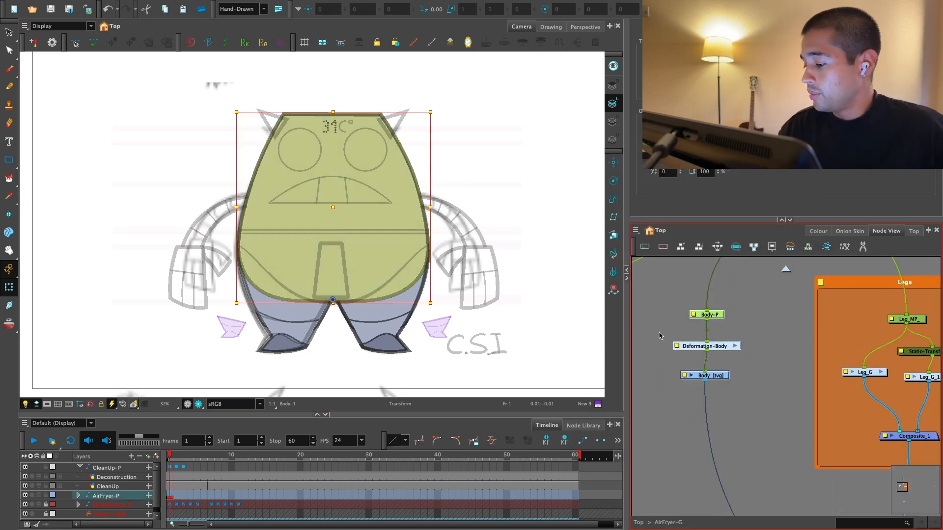
pyautogui.click(636, 231)
pyautogui.moveTo(649, 276)
pyautogui.click(706, 346)
pyautogui.click(753, 413)
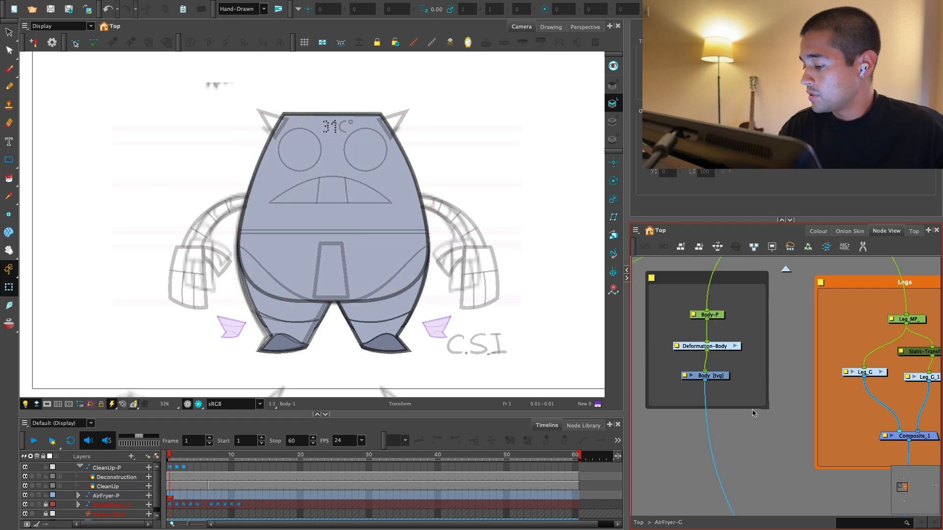
# Step: Name the new backdrop Body and set its colour to blue
pyautogui.press('1')
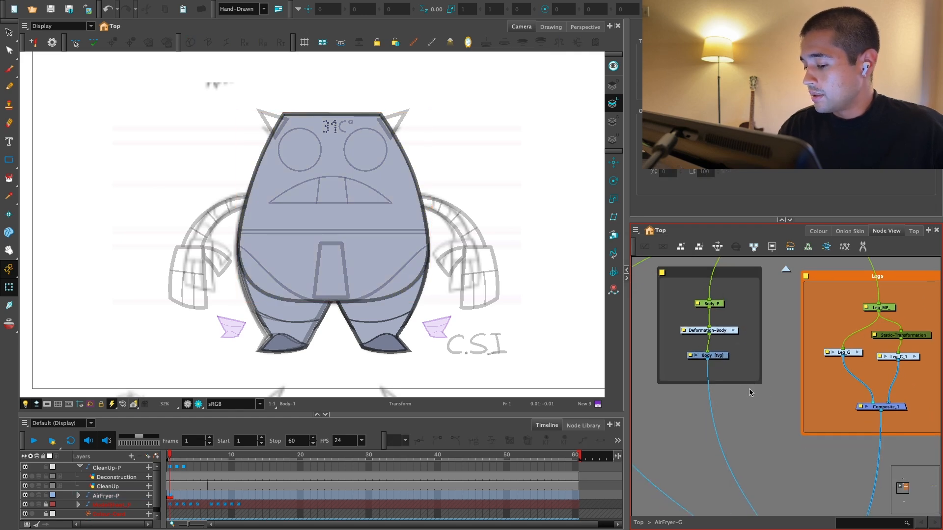
pyautogui.moveTo(697, 292); pyautogui.dragTo(685, 343)
pyautogui.press('2')
pyautogui.click(642, 319)
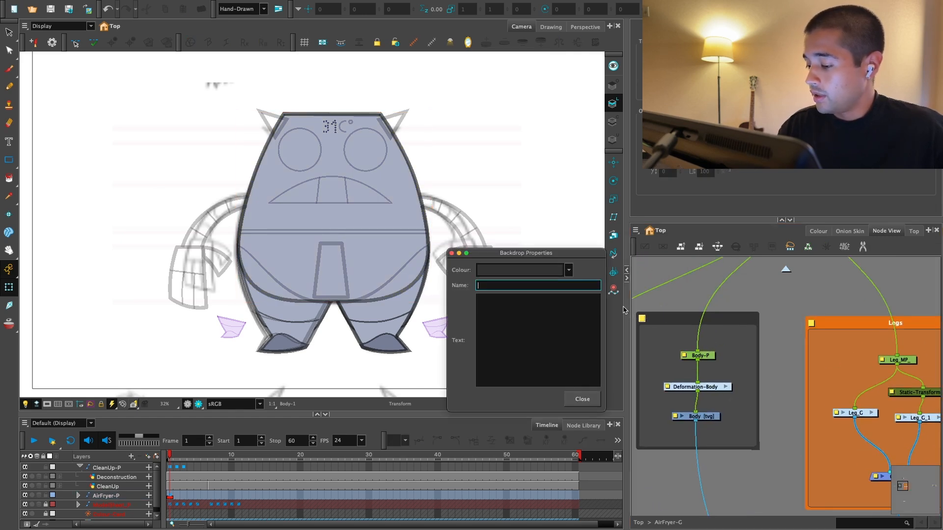
pyautogui.write('Body')
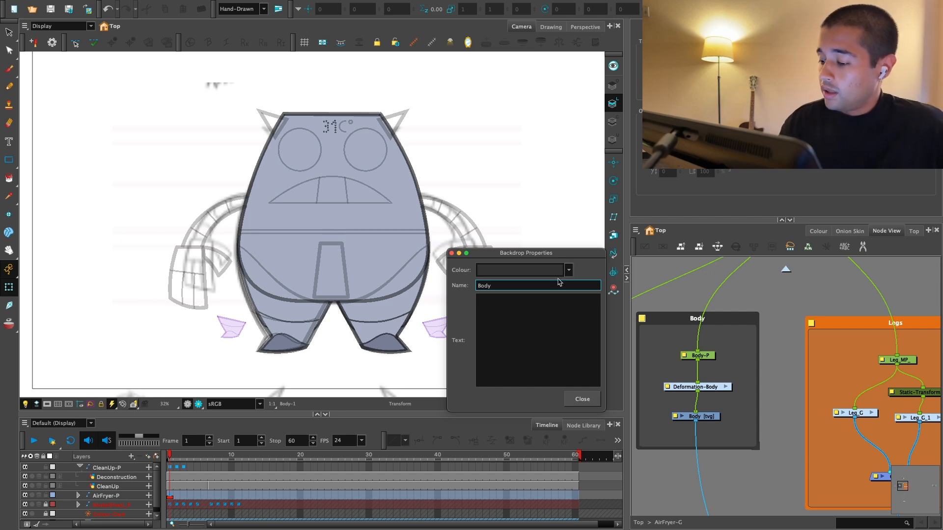
pyautogui.click(567, 270)
pyautogui.click(551, 192)
pyautogui.click(582, 399)
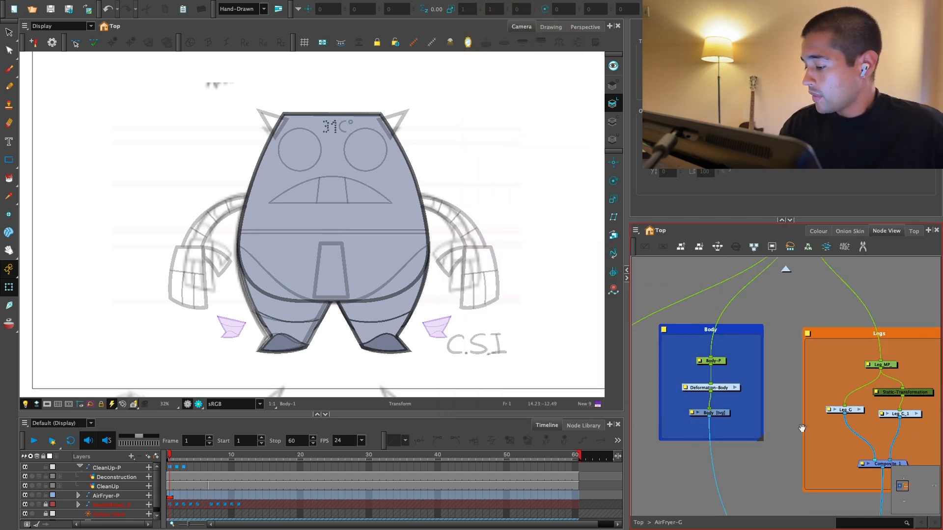
# Step: Add a second image output to the Leg_G_1 group and connect it to Composite_1
pyautogui.moveTo(801, 428); pyautogui.dragTo(769, 353)
pyautogui.press('1')
pyautogui.press('1')
pyautogui.press('2')
pyautogui.moveTo(821, 385); pyautogui.dragTo(808, 395)
pyautogui.press('2')
pyautogui.moveTo(777, 361); pyautogui.dragTo(766, 204)
pyautogui.click(295, 316)
pyautogui.press('o')
pyautogui.press('1')
pyautogui.press('1')
pyautogui.press('1')
pyautogui.moveTo(812, 381); pyautogui.dragTo(747, 453)
pyautogui.press('1')
pyautogui.moveTo(766, 360); pyautogui.dragTo(780, 401)
pyautogui.press('2')
pyautogui.click(786, 270)
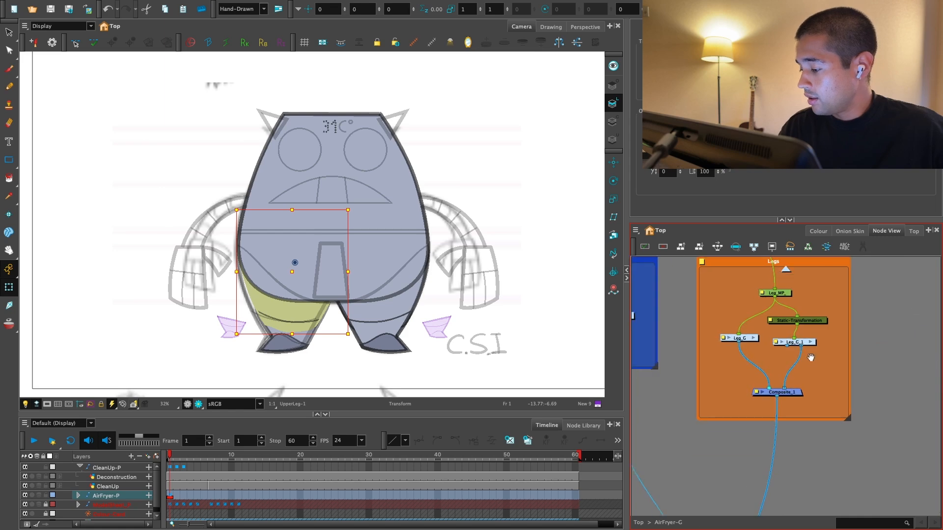
pyautogui.press('2')
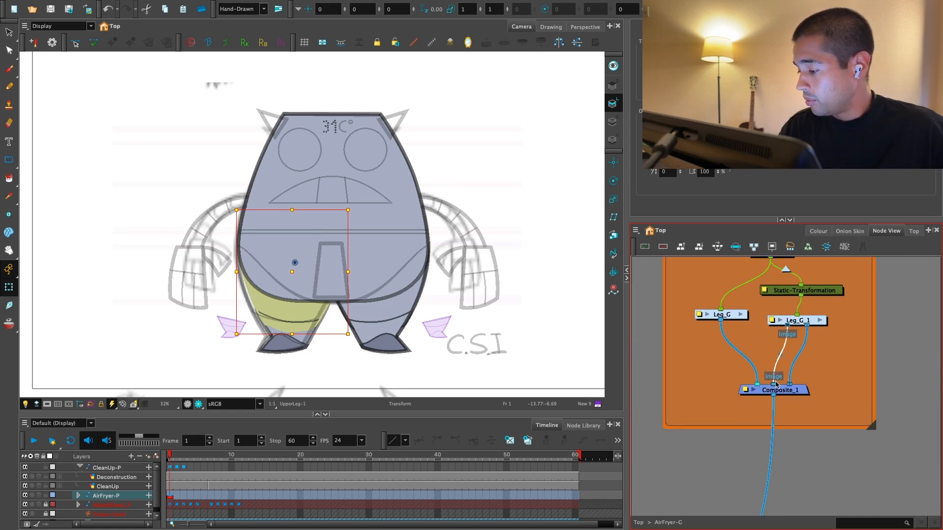
# Step: Add a second image output to the Leg_G group and connect it to Composite_1
pyautogui.click(740, 314)
pyautogui.moveTo(810, 459); pyautogui.dragTo(812, 350)
pyautogui.press('1')
pyautogui.moveTo(879, 452); pyautogui.dragTo(831, 358)
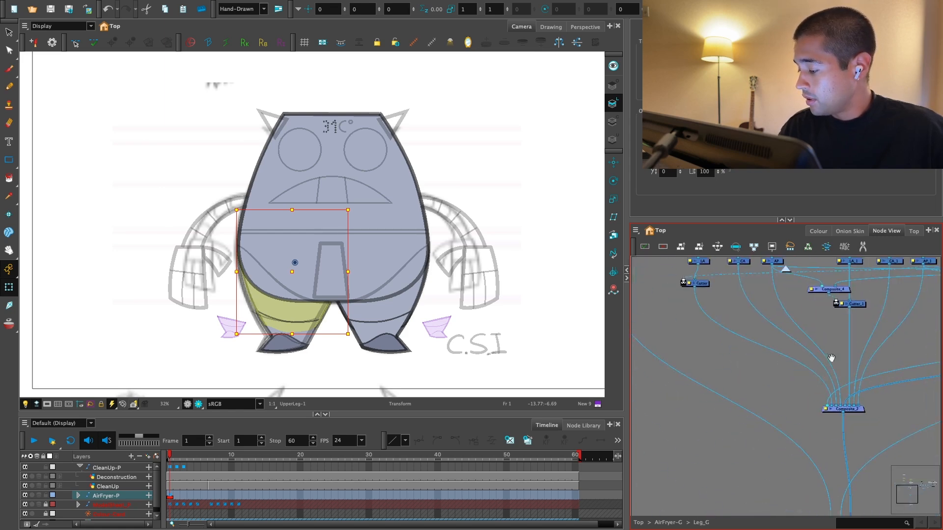
pyautogui.moveTo(829, 396); pyautogui.dragTo(791, 475)
pyautogui.press('1')
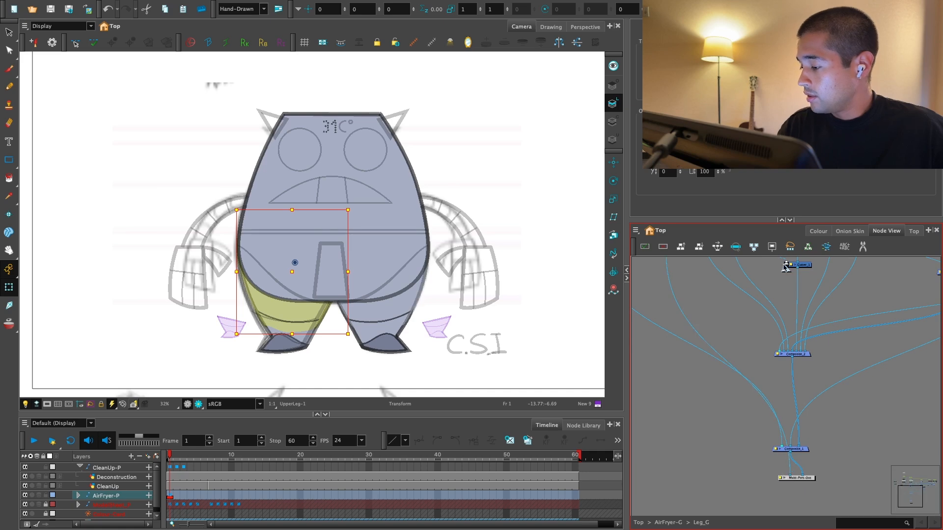
pyautogui.press('super+shift+e')
pyautogui.moveTo(805, 357); pyautogui.dragTo(779, 292)
pyautogui.moveTo(752, 333); pyautogui.dragTo(830, 431)
pyautogui.click(835, 409)
pyautogui.click(811, 402)
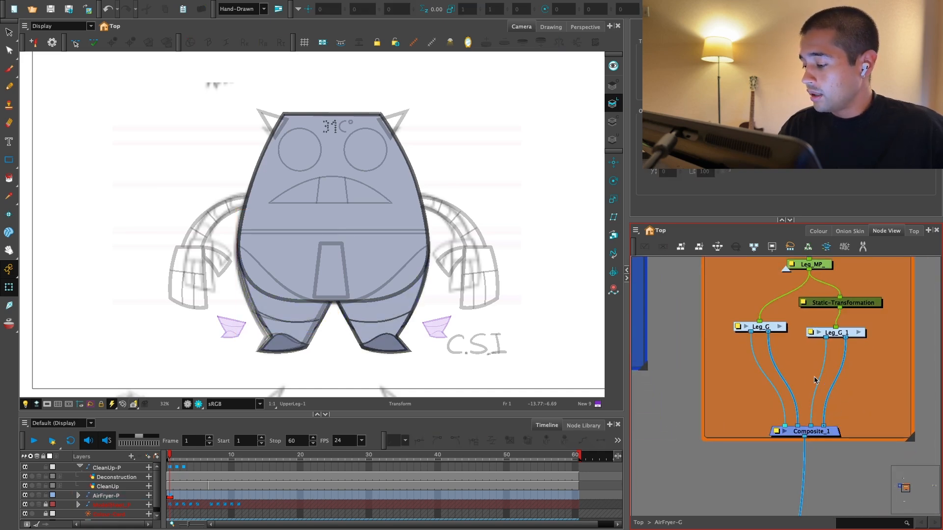
# Step: Insert a Cutter node on the first output of Leg_G and paste a copy onto the first output of Leg_G_1
pyautogui.press('Return')
pyautogui.write('cut')
pyautogui.press('Return')
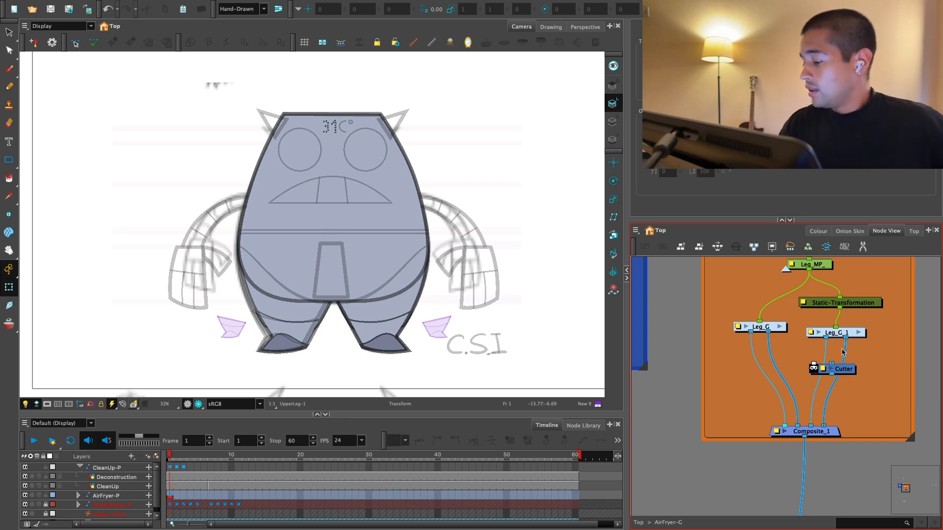
pyautogui.moveTo(841, 369); pyautogui.dragTo(760, 369)
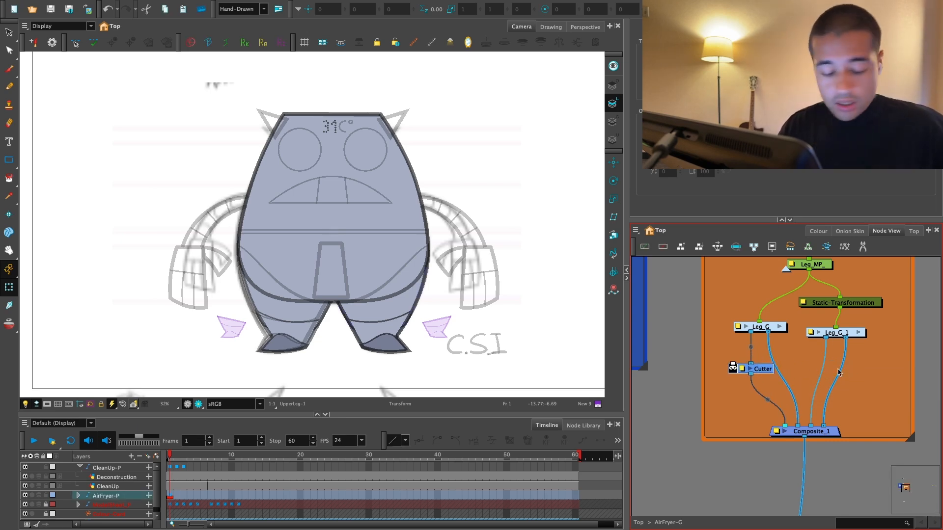
pyautogui.press('super+v')
# Step: Bring the ArmsRigToolKit template from the library into the node network near the Body backdrop
pyautogui.moveTo(896, 393); pyautogui.dragTo(862, 352)
pyautogui.press('1')
pyautogui.press('1')
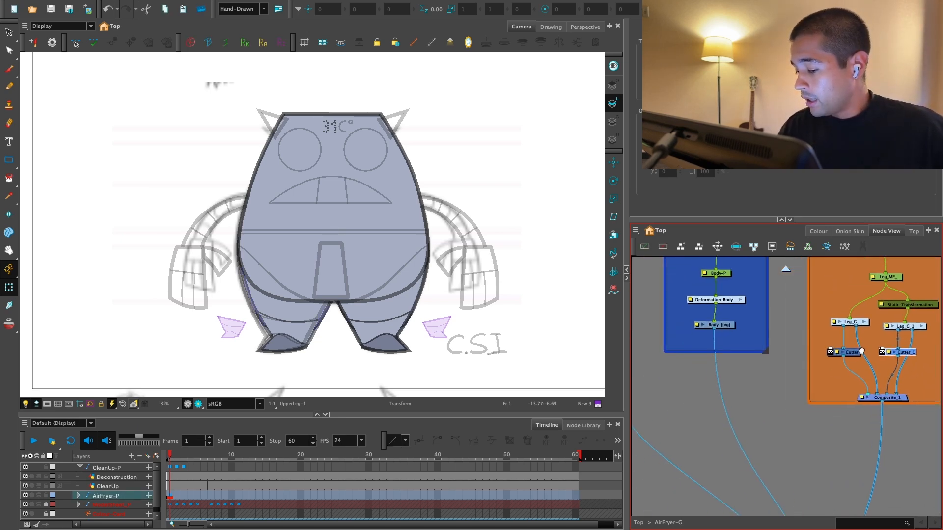
pyautogui.press('2')
pyautogui.click(907, 27)
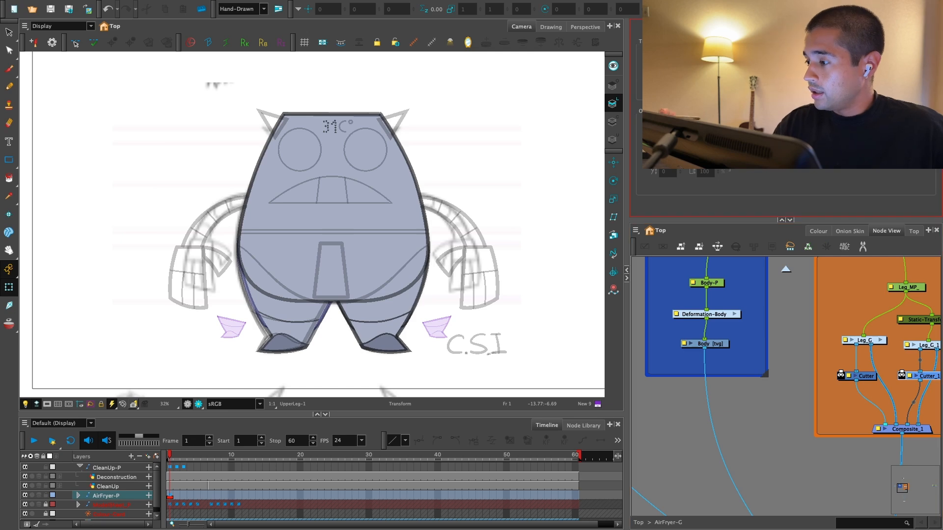
pyautogui.moveTo(769, 156); pyautogui.dragTo(746, 361)
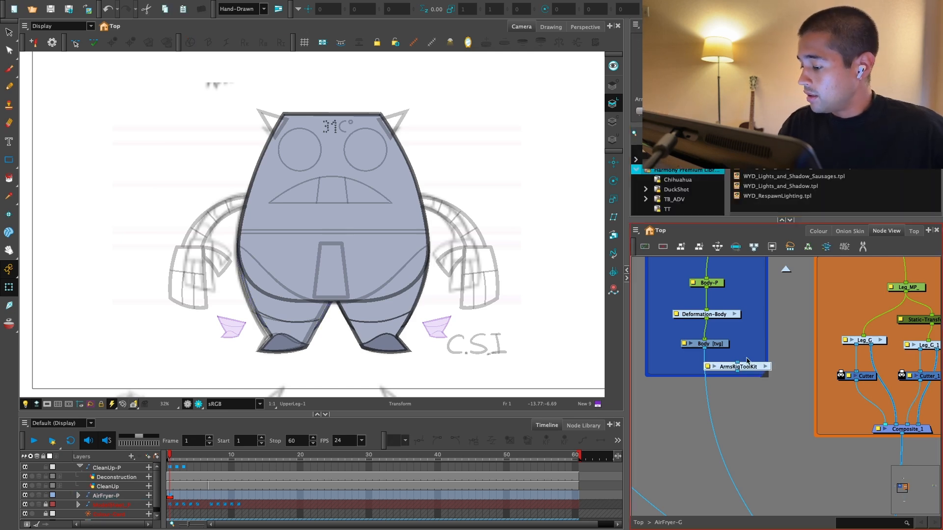
# Step: Cut the OL, LA, Cutter, CA, AP and Composite nodes from the ArmsRigToolKit group and paste them into AirFryer-G
pyautogui.click(765, 368)
pyautogui.moveTo(857, 330); pyautogui.dragTo(682, 407)
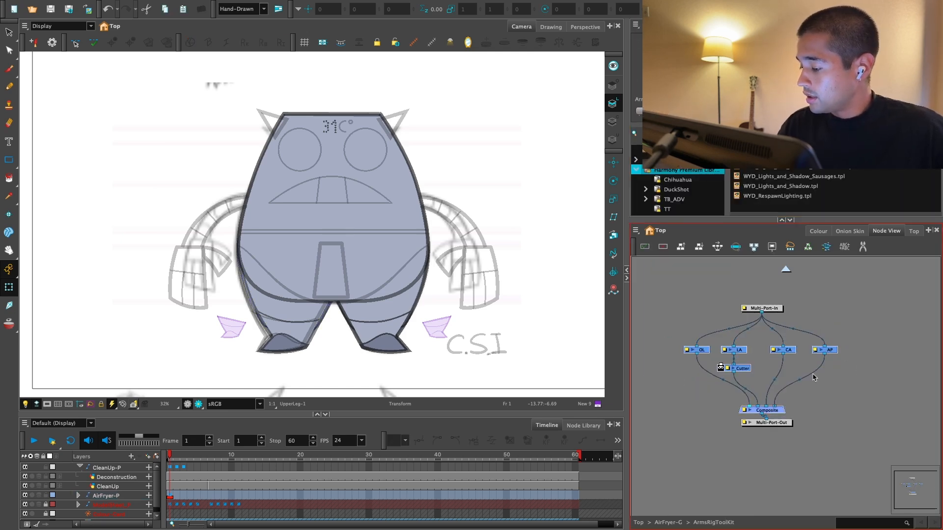
pyautogui.press('super+x')
pyautogui.click(785, 270)
pyautogui.press('super+v')
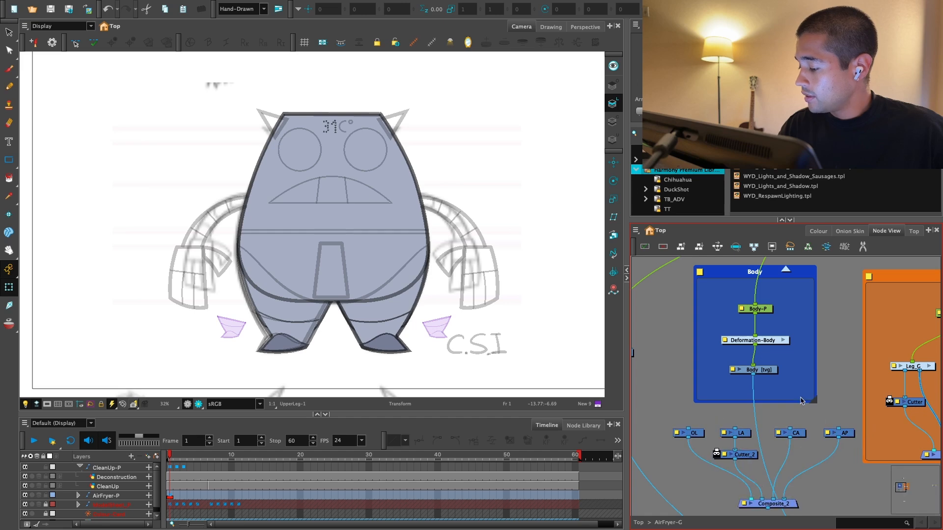
# Step: Enlarge the Body backdrop to enclose the pasted nodes and delete the OL node
pyautogui.moveTo(790, 448); pyautogui.dragTo(775, 395)
pyautogui.moveTo(794, 349); pyautogui.dragTo(844, 459)
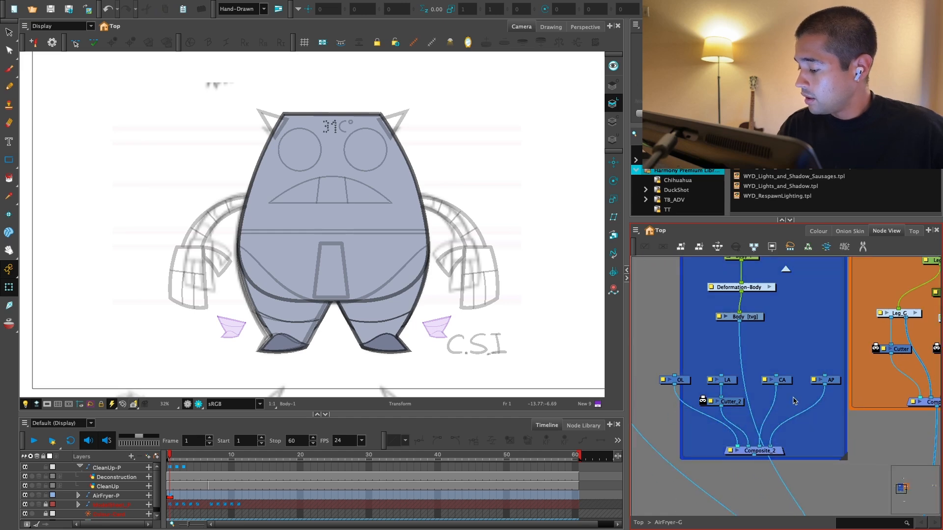
pyautogui.moveTo(681, 382); pyautogui.dragTo(673, 388)
pyautogui.press('Delete')
# Step: Connect the Body drawing's output to the LA, CA and AP nodes
pyautogui.moveTo(795, 420); pyautogui.dragTo(765, 430)
pyautogui.moveTo(706, 375); pyautogui.dragTo(761, 375)
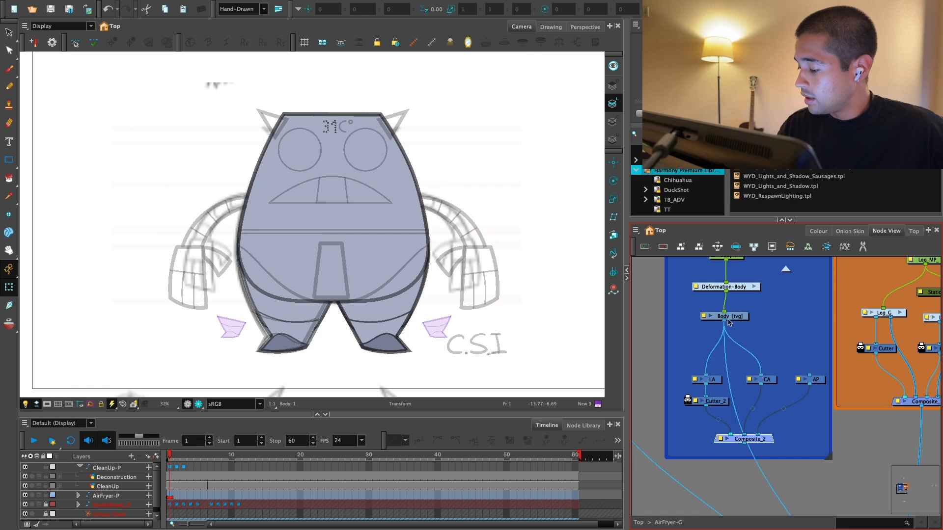
pyautogui.moveTo(724, 322); pyautogui.dragTo(804, 378)
# Step: Connect Composite_2 to the rig's main composite and remove the Body drawing's direct connection to it
pyautogui.moveTo(739, 420)
pyautogui.mouseDown()
pyautogui.moveTo(744, 443)
pyautogui.moveTo(719, 306)
pyautogui.mouseUp()
pyautogui.press('super+z')
pyautogui.scroll(-2, 719, 307)
pyautogui.moveTo(766, 427); pyautogui.dragTo(765, 439)
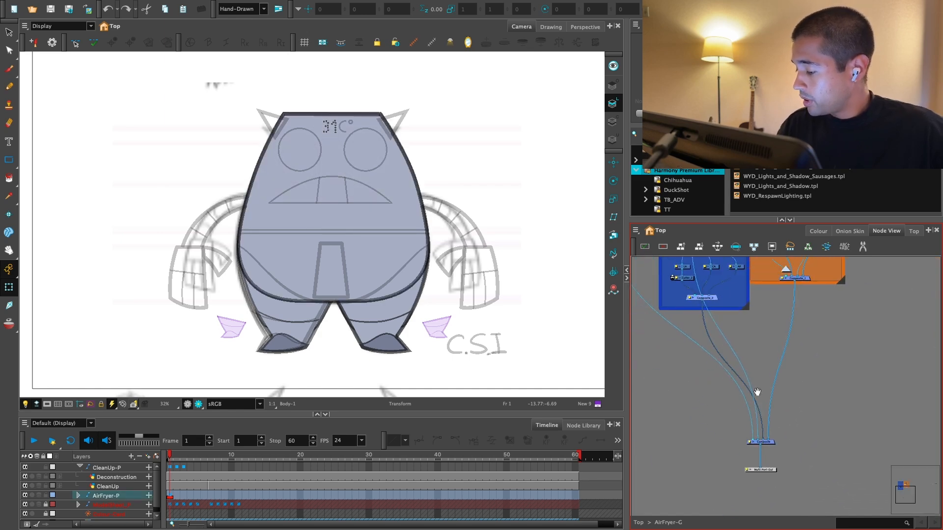
pyautogui.scroll(3, 758, 393)
pyautogui.click(710, 407)
pyautogui.moveTo(707, 407); pyautogui.dragTo(705, 397)
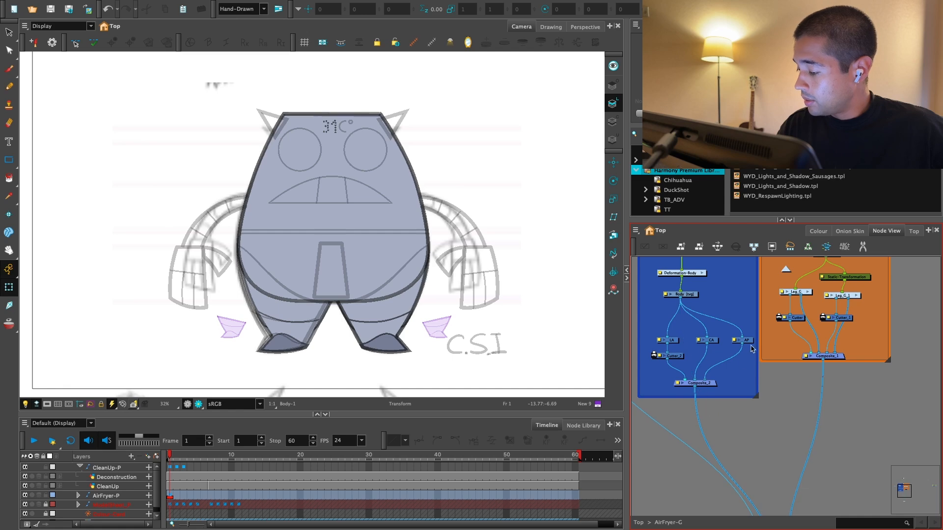
# Step: Connect the AP node as the matte of both leg Cutters and detach it from Composite_2
pyautogui.moveTo(774, 320); pyautogui.dragTo(778, 318)
pyautogui.moveTo(748, 346); pyautogui.dragTo(743, 324)
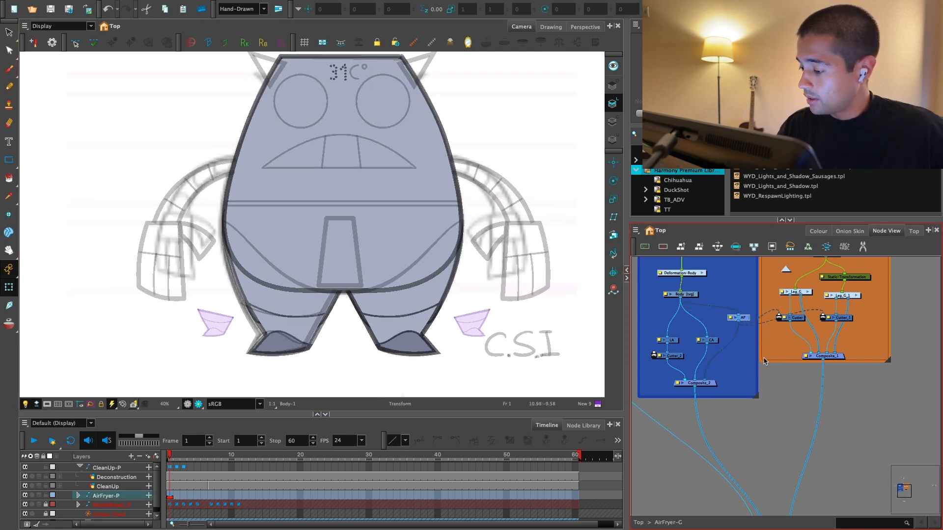
pyautogui.click(754, 381)
pyautogui.scroll(2, 753, 381)
pyautogui.moveTo(700, 409); pyautogui.dragTo(703, 387)
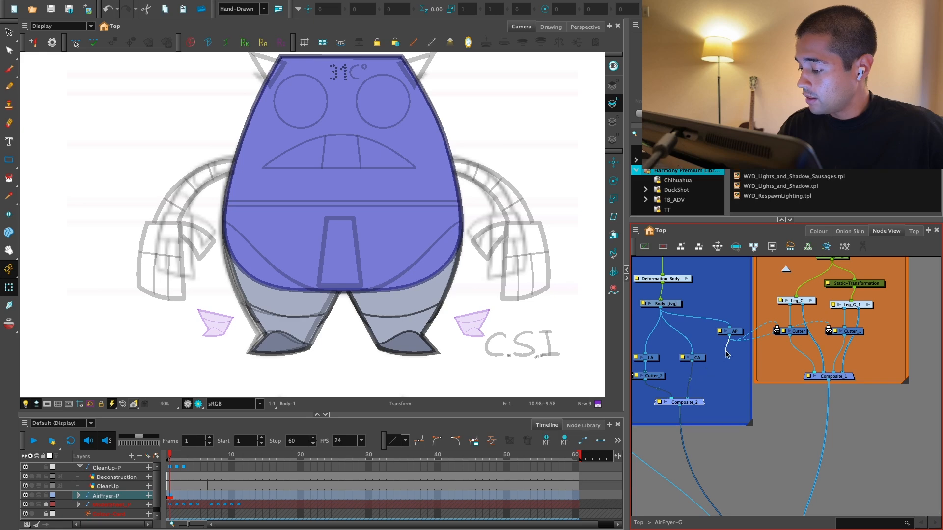
pyautogui.click(733, 382)
# Step: Nudge the whole right leg forward in Z to 0.001 F so it sits in front of the body
pyautogui.scroll(1, 801, 392)
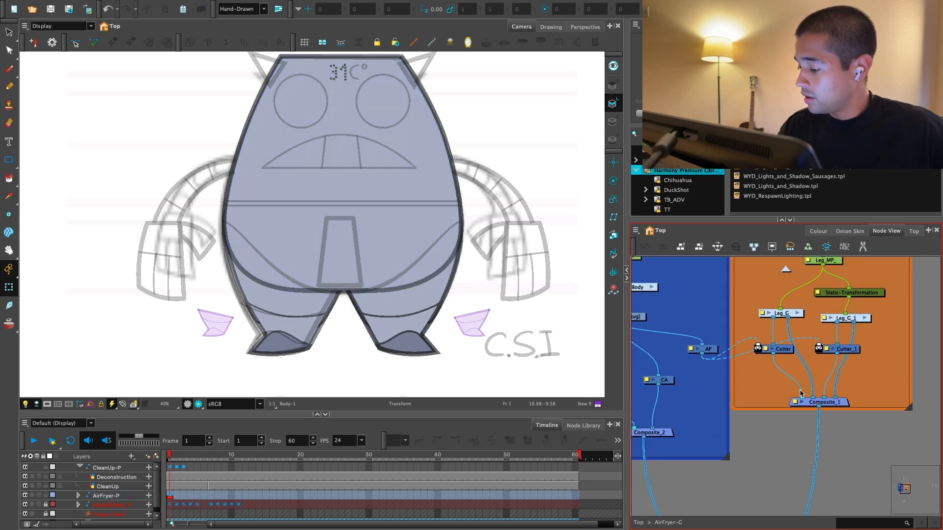
pyautogui.scroll(1, 446, 320)
pyautogui.click(444, 320)
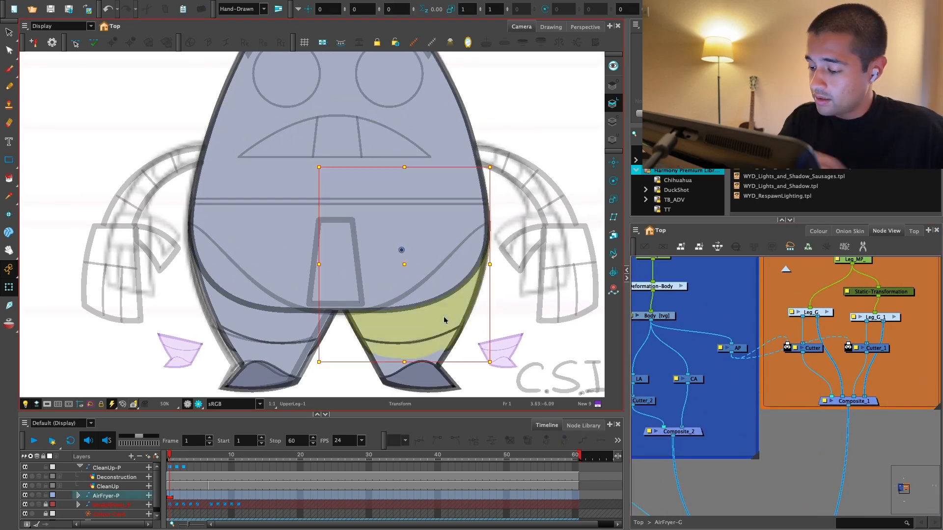
pyautogui.click(444, 318)
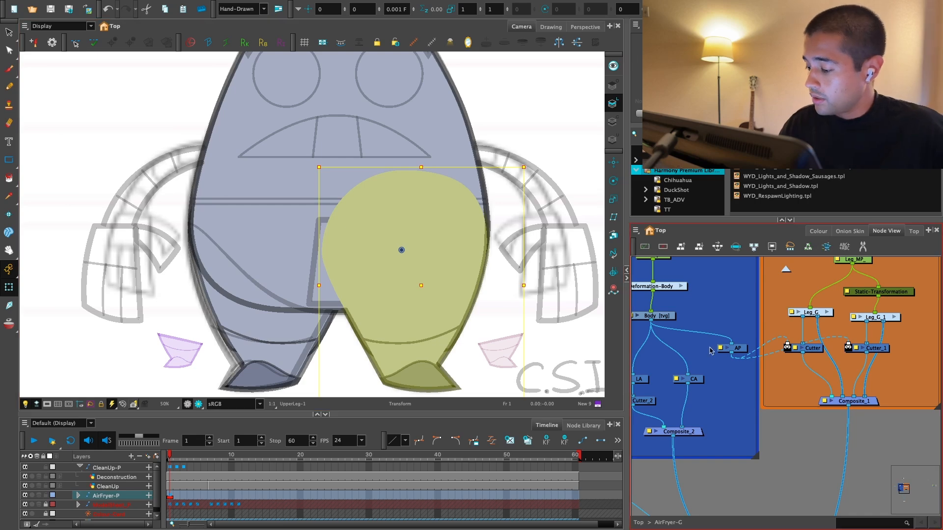
pyautogui.press('Escape')
# Step: Nudge the whole left leg forward in Z to 0.001 F to match the right leg
pyautogui.scroll(-1, 452, 314)
pyautogui.moveTo(453, 314); pyautogui.dragTo(452, 319)
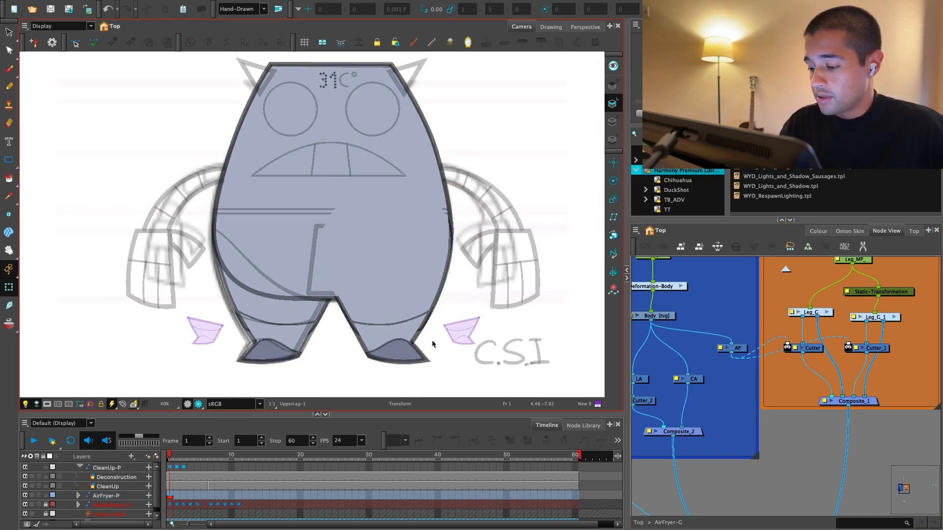
pyautogui.click(288, 307)
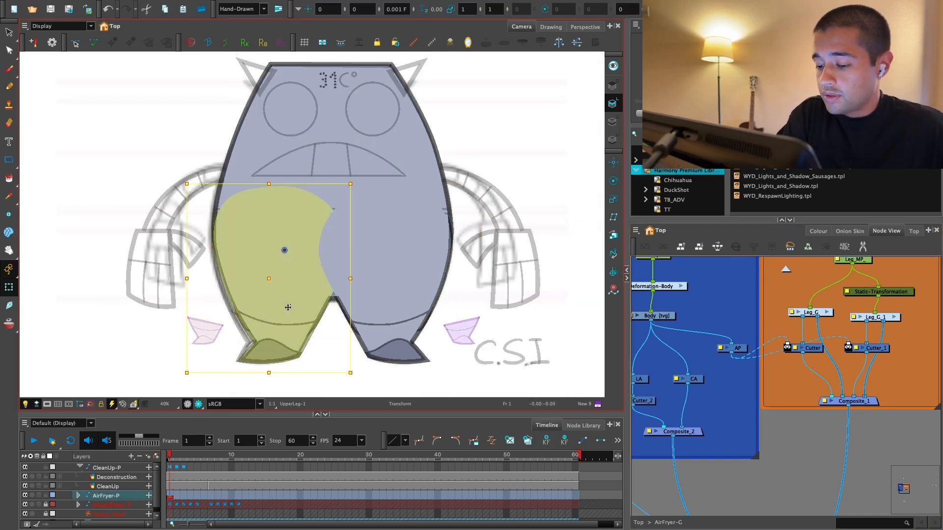
# Step: Examine how the whole left leg blends into the body with and without its forward Z nudge
pyautogui.press('Escape')
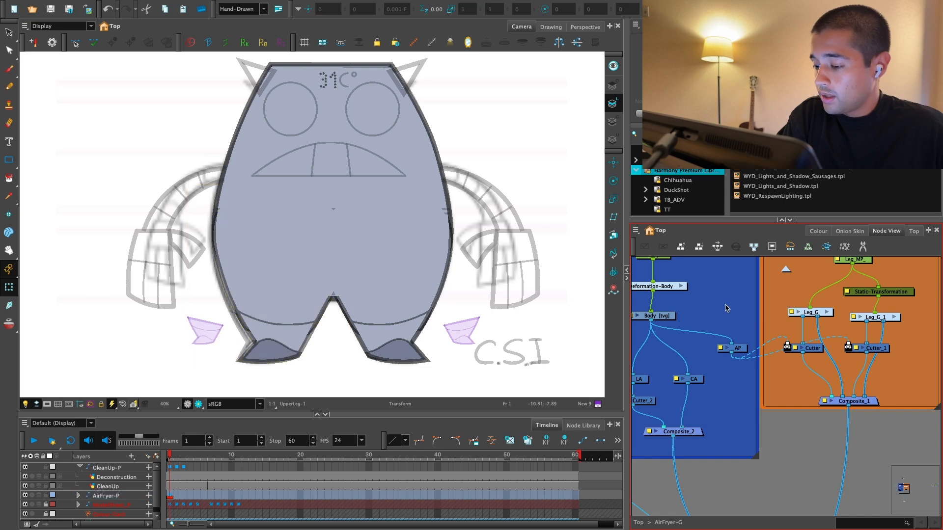
pyautogui.click(408, 351)
pyautogui.press('b')
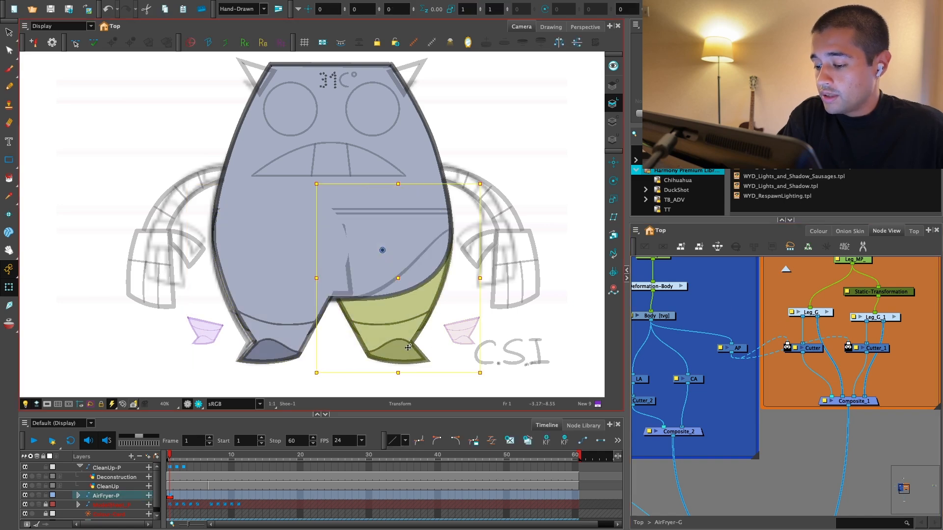
pyautogui.hotkey('ctrl', 'z')
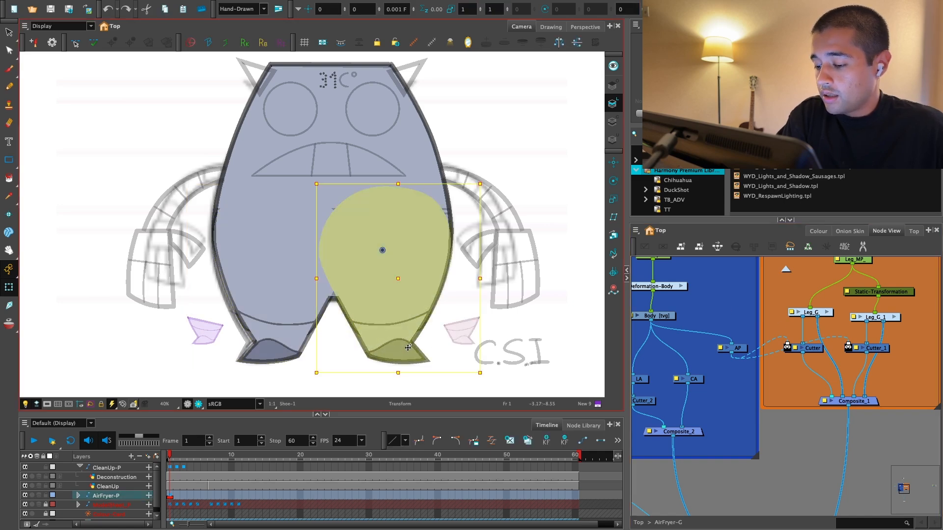
pyautogui.press('Escape')
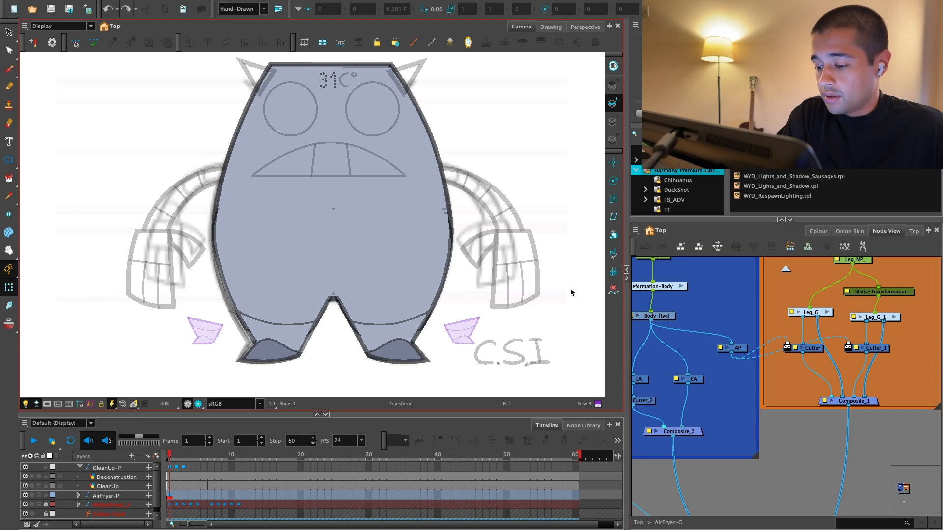
pyautogui.press('2')
pyautogui.click(392, 328)
pyautogui.press('b')
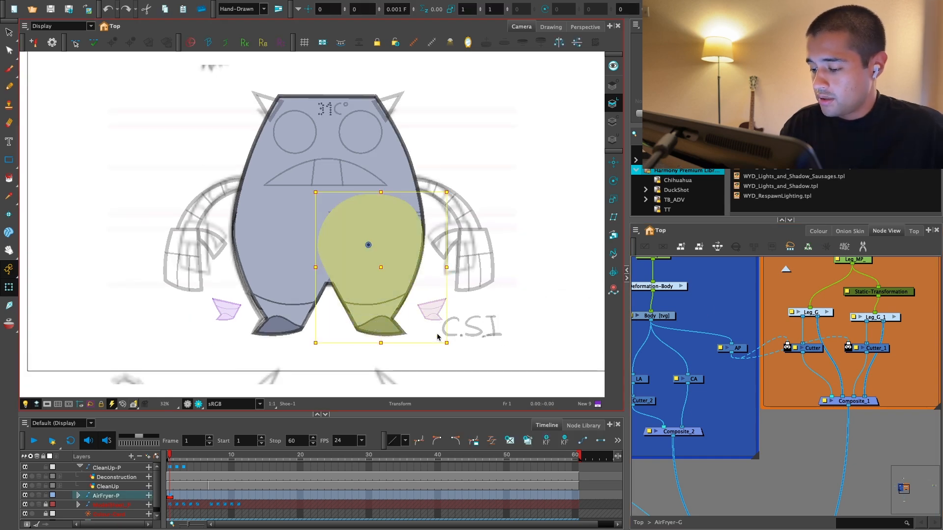
pyautogui.moveTo(455, 350); pyautogui.dragTo(385, 349)
pyautogui.hotkey('ctrl', 'z')
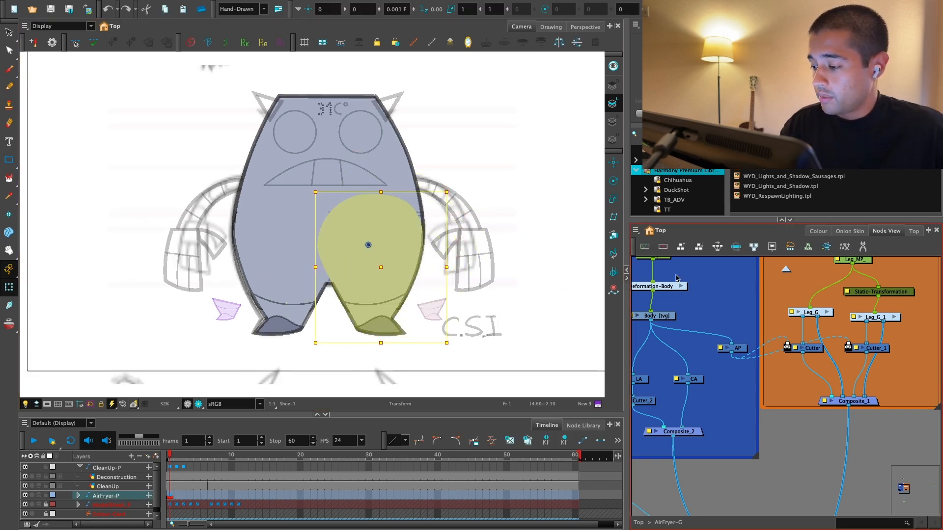
pyautogui.press('Escape')
# Step: Hide the rough sketch layer and preview the legs' blend into the body in Render View
pyautogui.press('2')
pyautogui.moveTo(766, 332); pyautogui.dragTo(828, 283)
pyautogui.press('2')
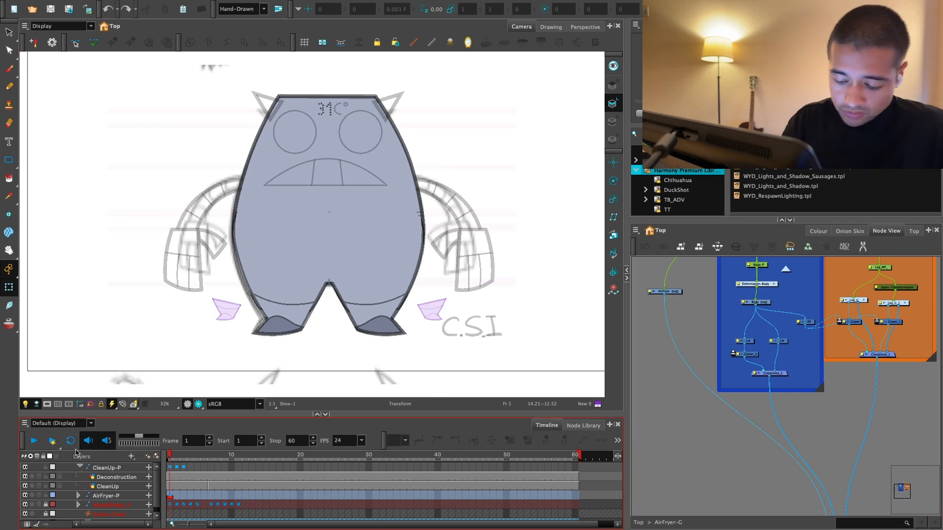
pyautogui.click(26, 505)
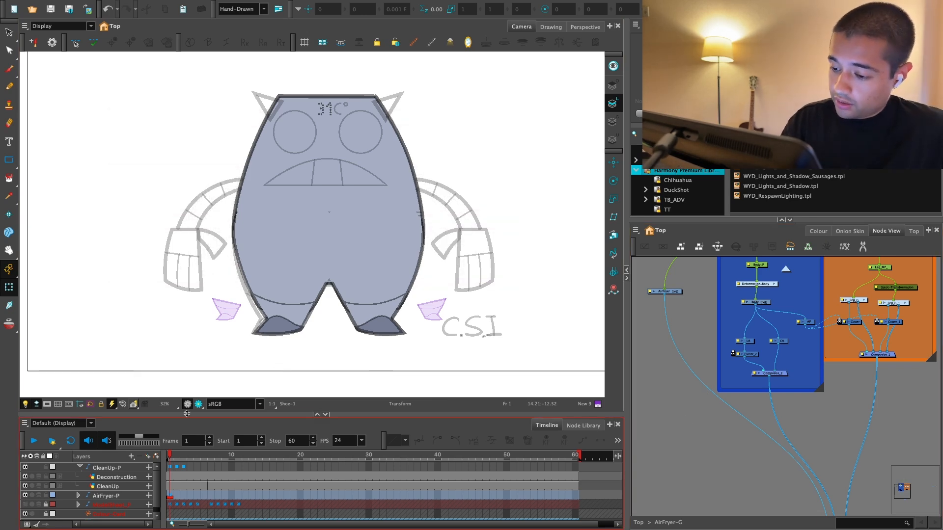
pyautogui.click(198, 405)
pyautogui.press('2')
pyautogui.press('2')
pyautogui.moveTo(460, 337); pyautogui.dragTo(438, 351)
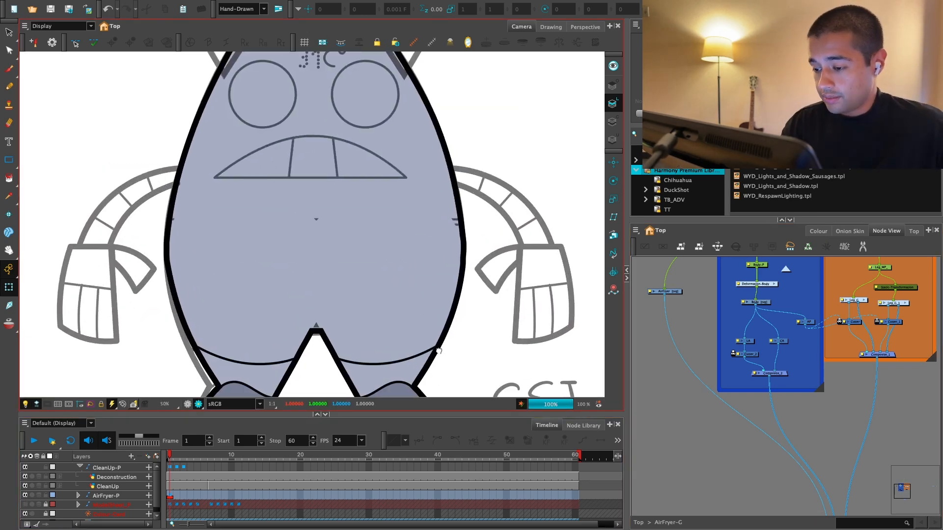
pyautogui.press('1')
# Step: Hide the CleanUp drawing and examine the rendered body and legs on their own
pyautogui.click(25, 486)
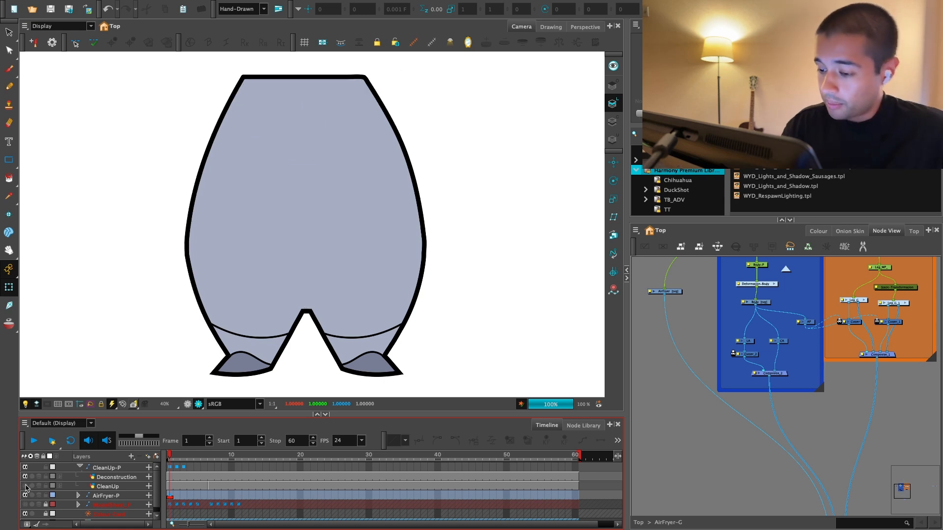
pyautogui.press('1')
pyautogui.press('1')
pyautogui.press('1')
pyautogui.press('1')
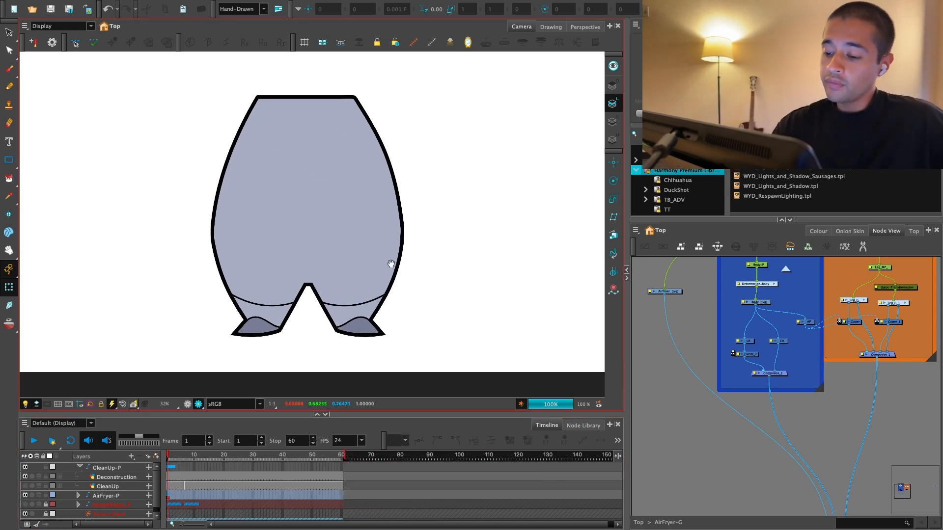
pyautogui.moveTo(374, 271); pyautogui.dragTo(365, 276)
# Step: Return the camera to OpenGL View with the rough sketch and CleanUp drawings shown again
pyautogui.click(187, 404)
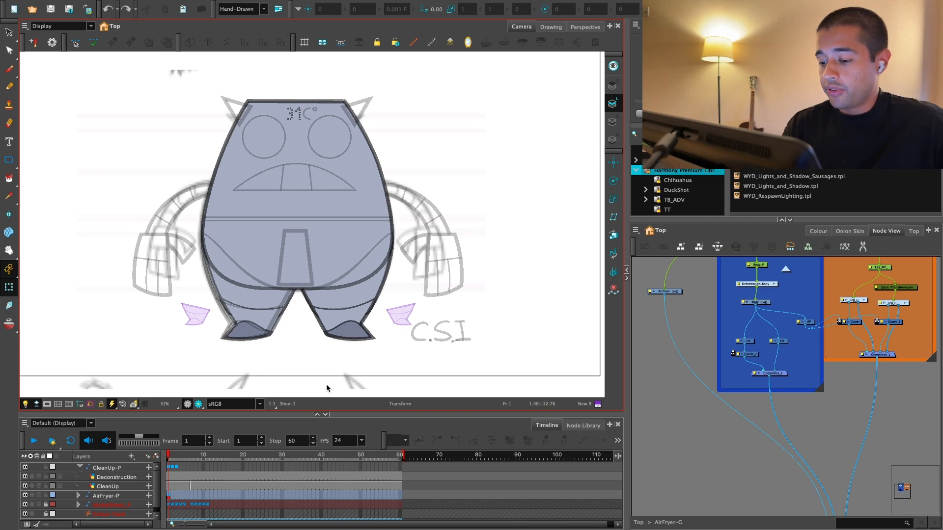
pyautogui.click(640, 395)
pyautogui.click(589, 389)
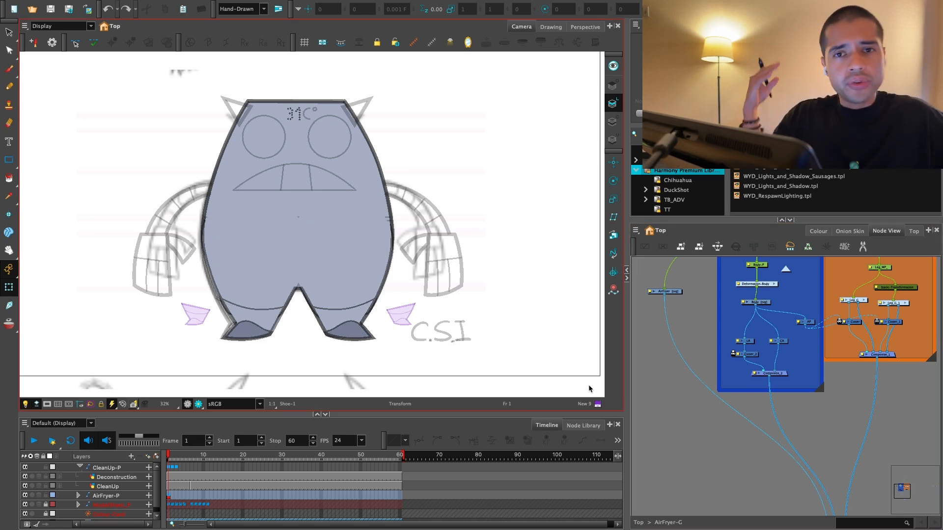